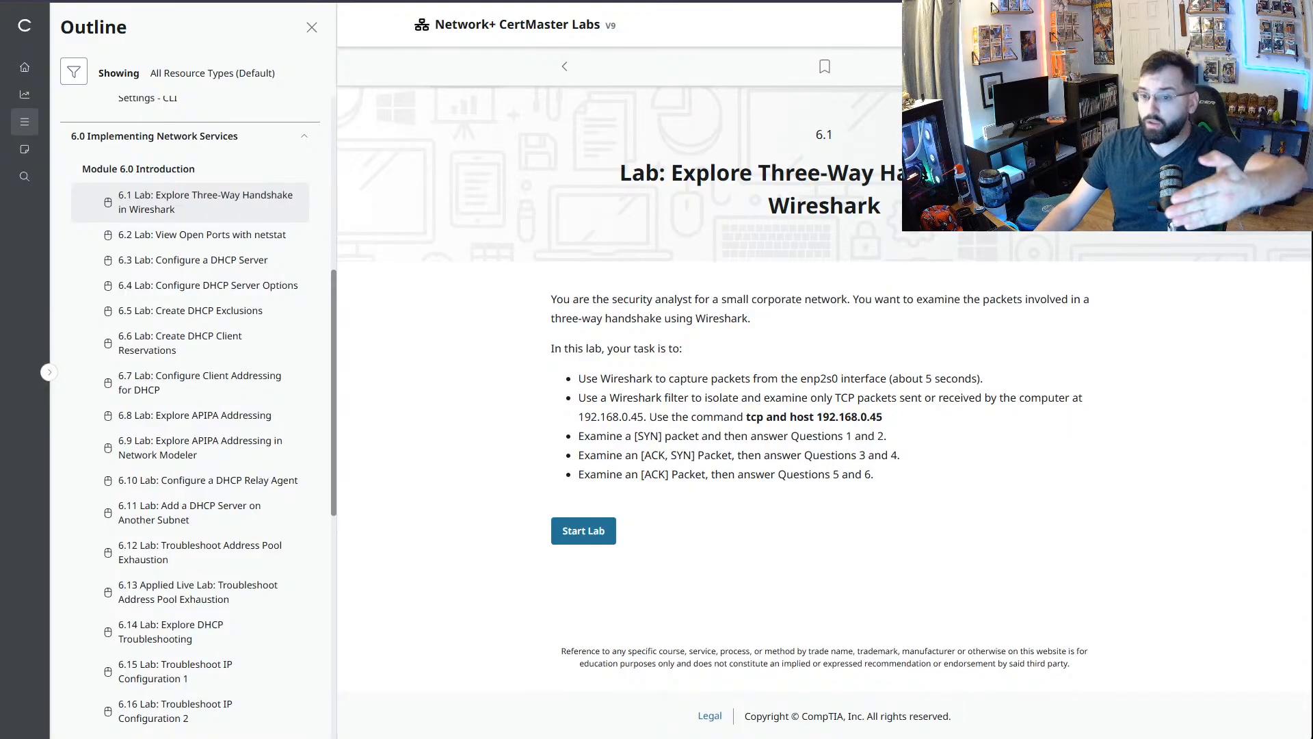
- Read the lab scenario and task list on the 6.1 Explore Three-Way Handshake in Wireshark page
{"action": "left_click_drag", "start_coordinate": [695, 172], "coordinate": [881, 205]}
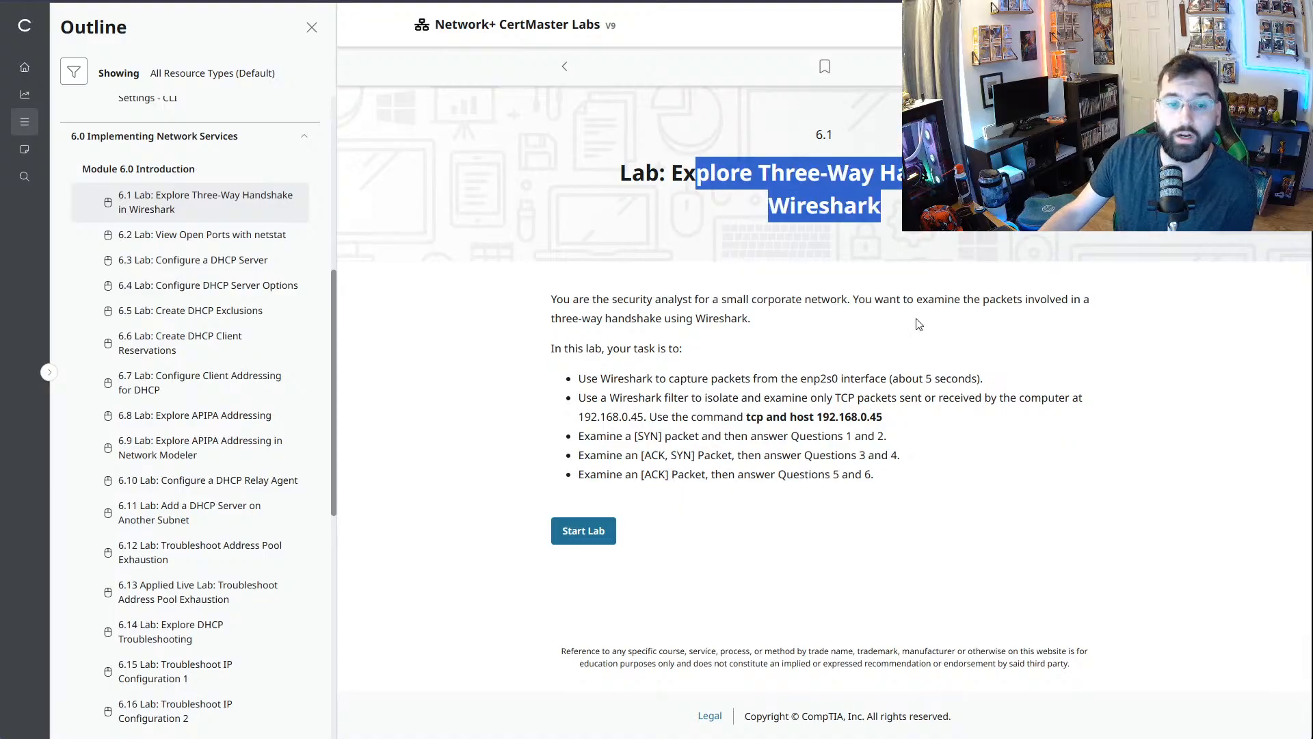
{"action": "left_click", "coordinate": [704, 334]}
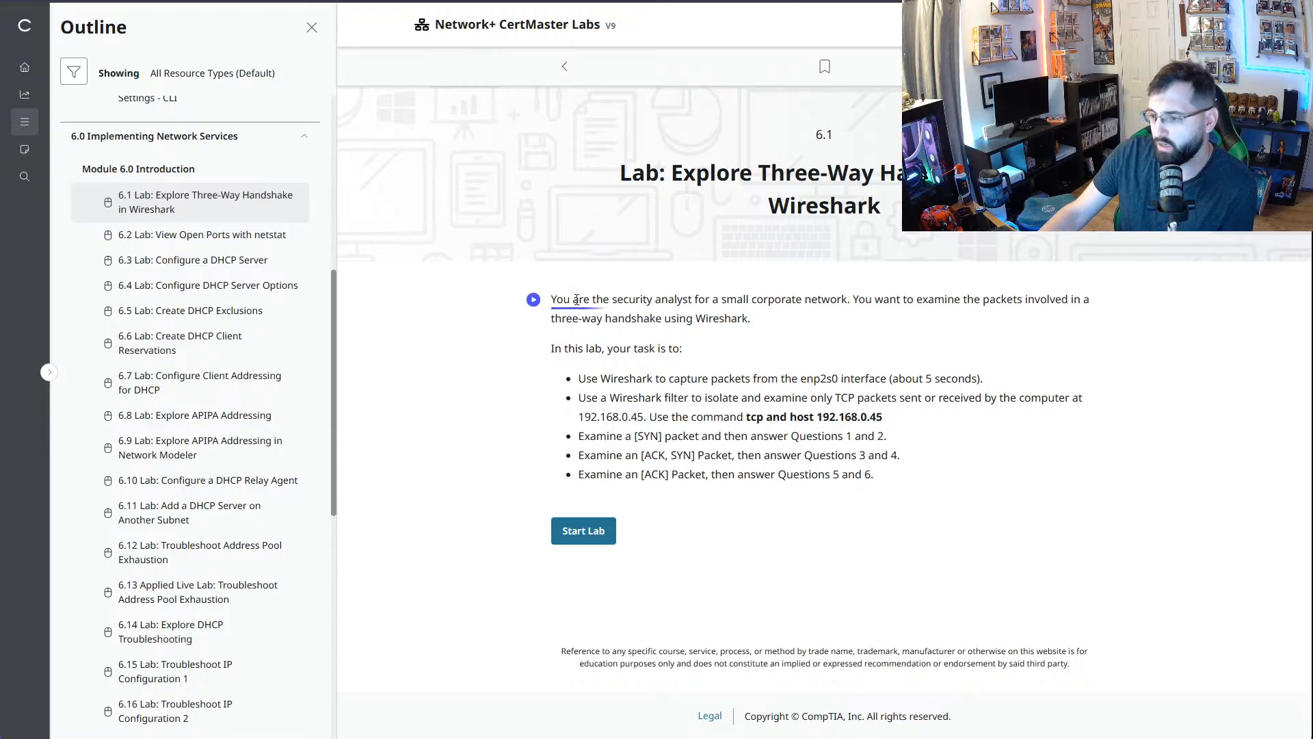
{"action": "left_click_drag", "start_coordinate": [574, 299], "coordinate": [841, 320]}
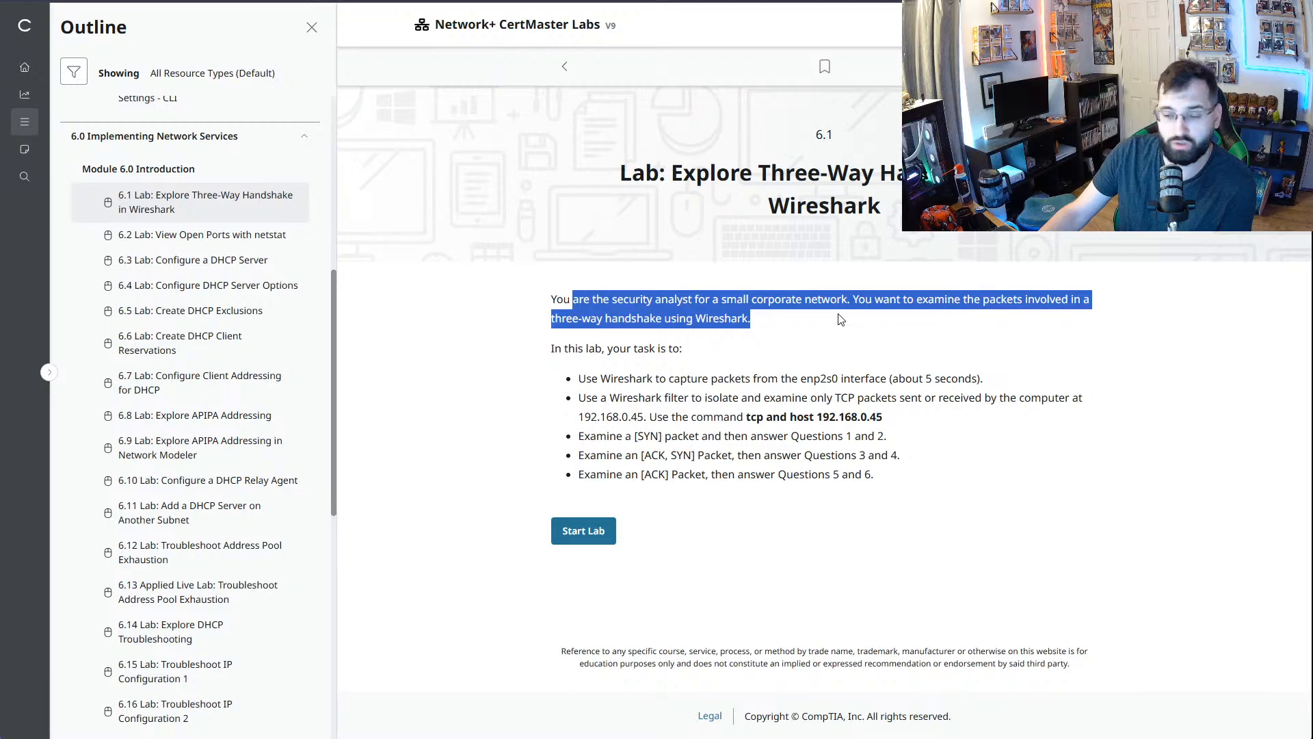
{"action": "left_click_drag", "start_coordinate": [583, 350], "coordinate": [687, 360]}
{"action": "left_click_drag", "start_coordinate": [578, 378], "coordinate": [1006, 377]}
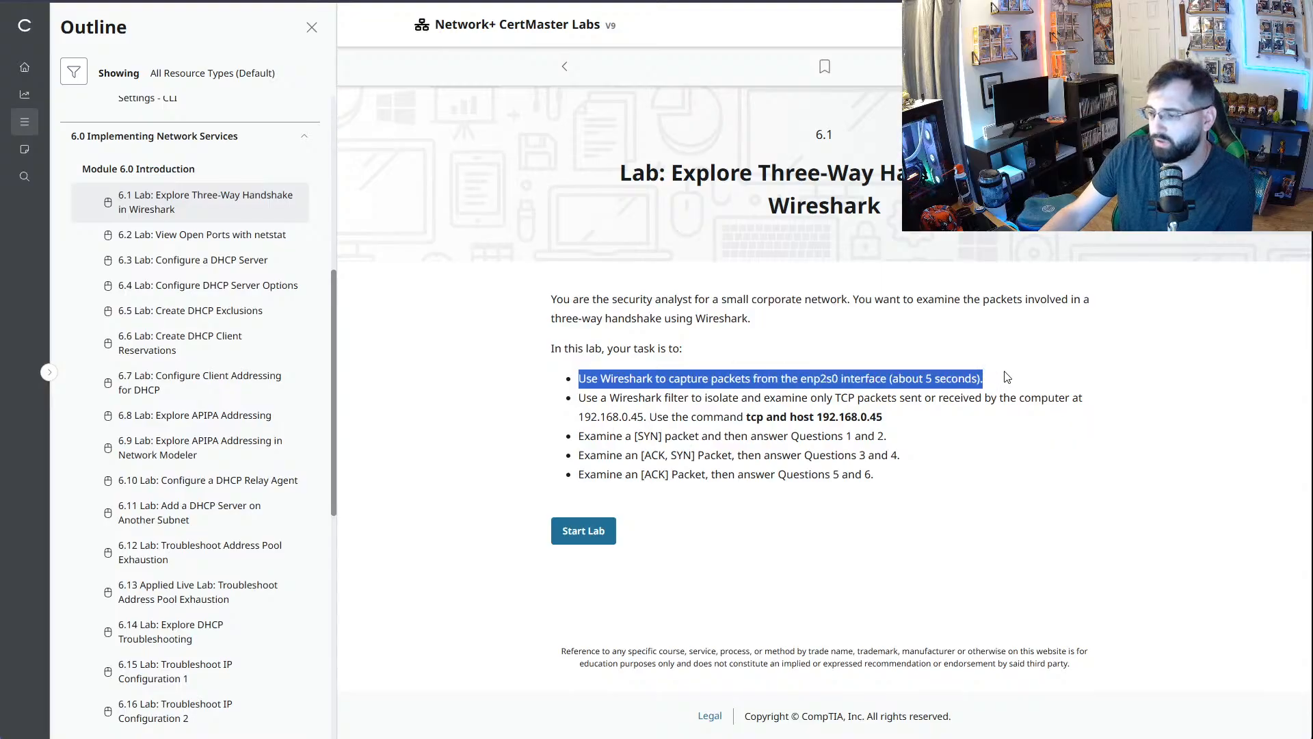
{"action": "left_click", "coordinate": [748, 351]}
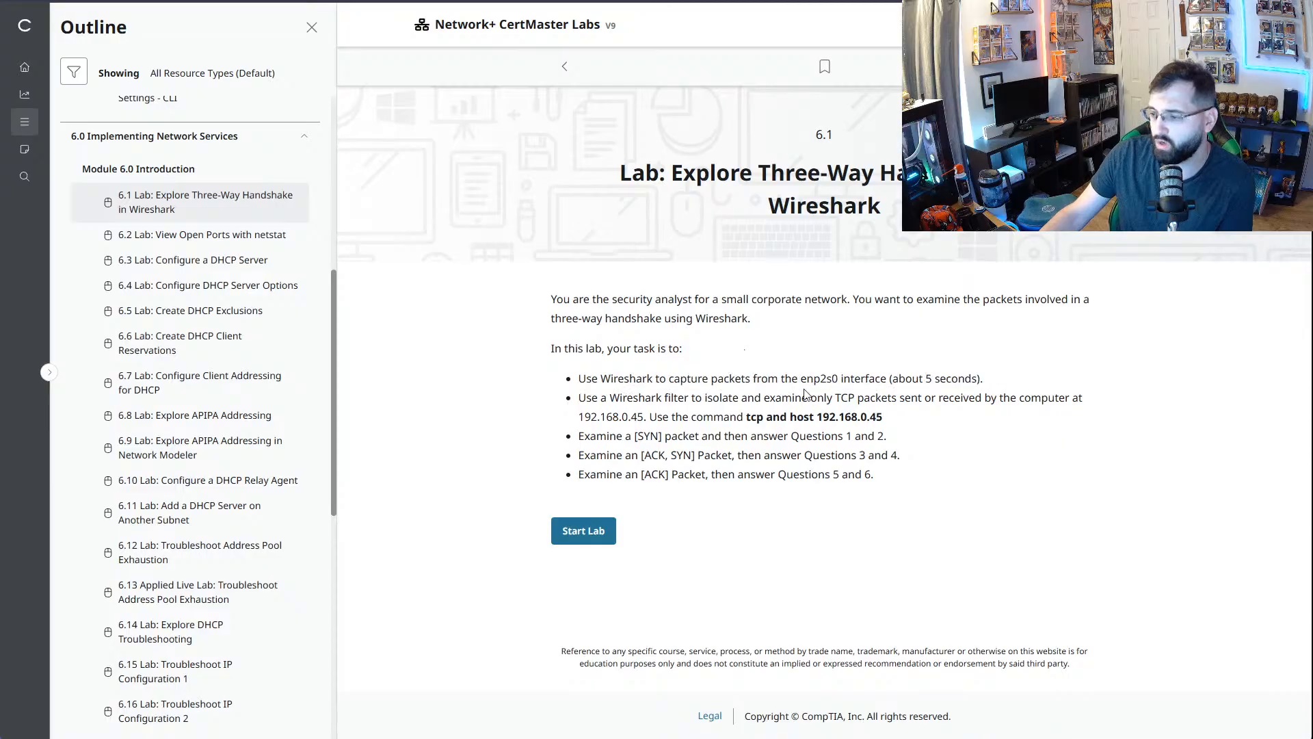
{"action": "left_click_drag", "start_coordinate": [804, 381], "coordinate": [991, 384]}
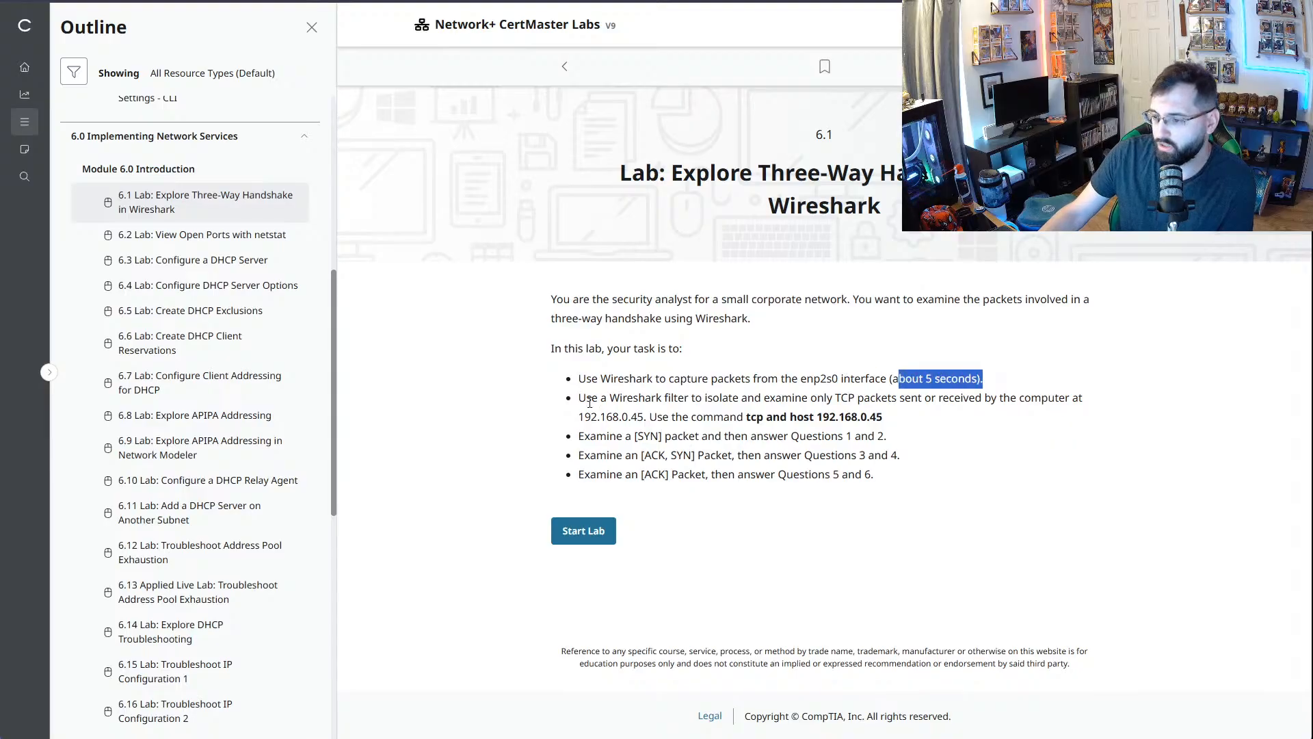
{"action": "left_click_drag", "start_coordinate": [586, 398], "coordinate": [1049, 402]}
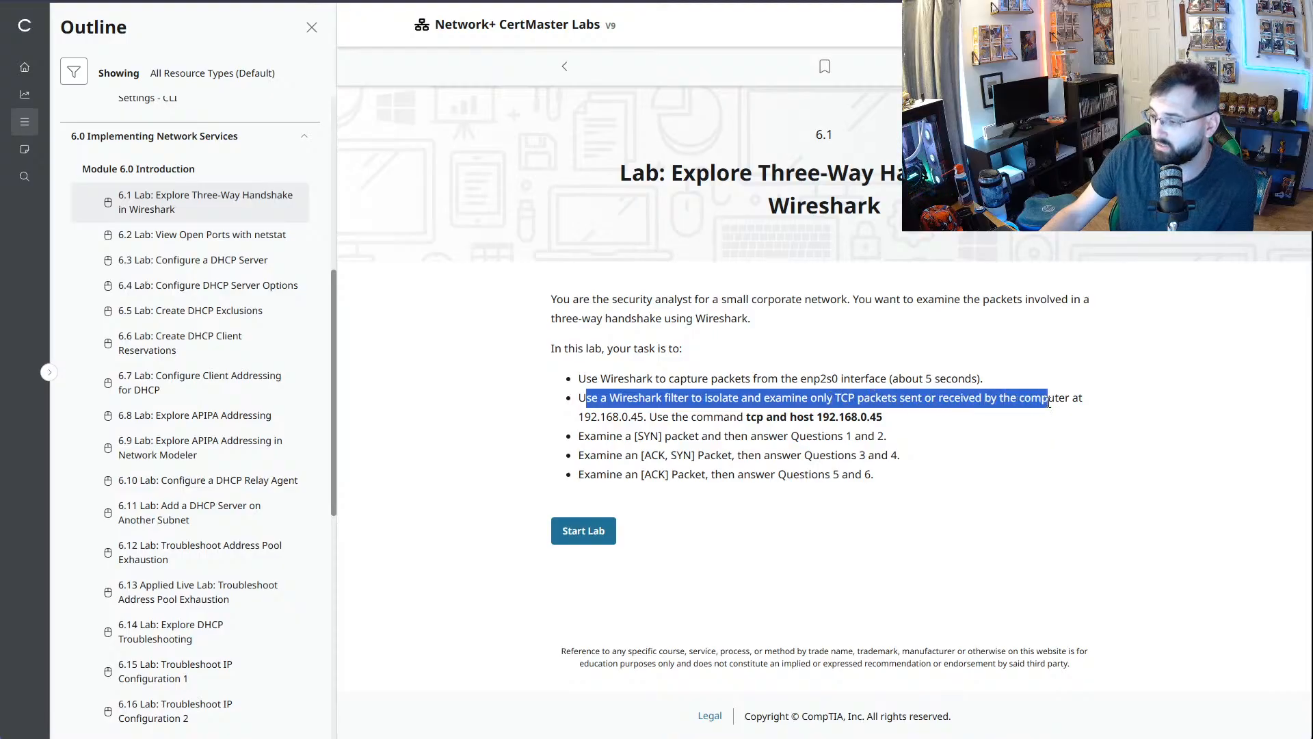
{"action": "left_click_drag", "start_coordinate": [1050, 402], "coordinate": [1087, 419]}
{"action": "left_click_drag", "start_coordinate": [586, 418], "coordinate": [631, 419]}
{"action": "left_click_drag", "start_coordinate": [714, 419], "coordinate": [890, 423]}
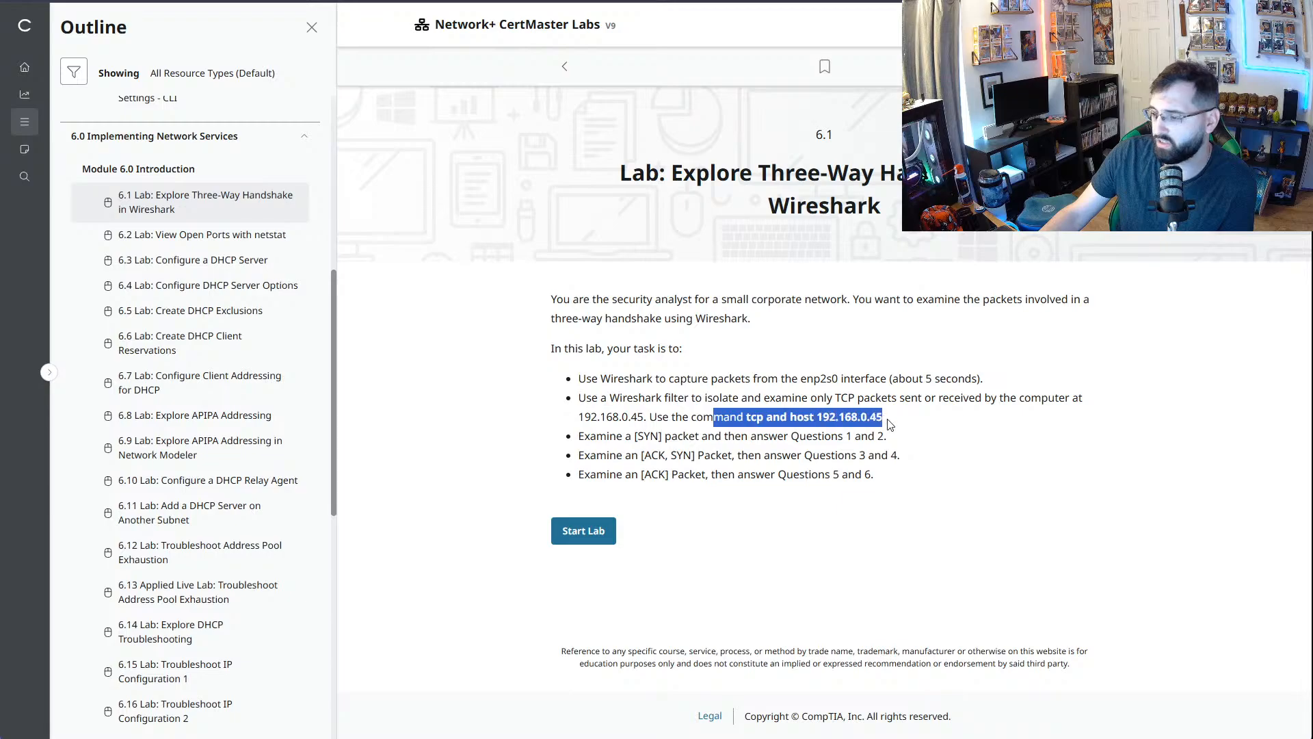
{"action": "left_click", "coordinate": [906, 436]}
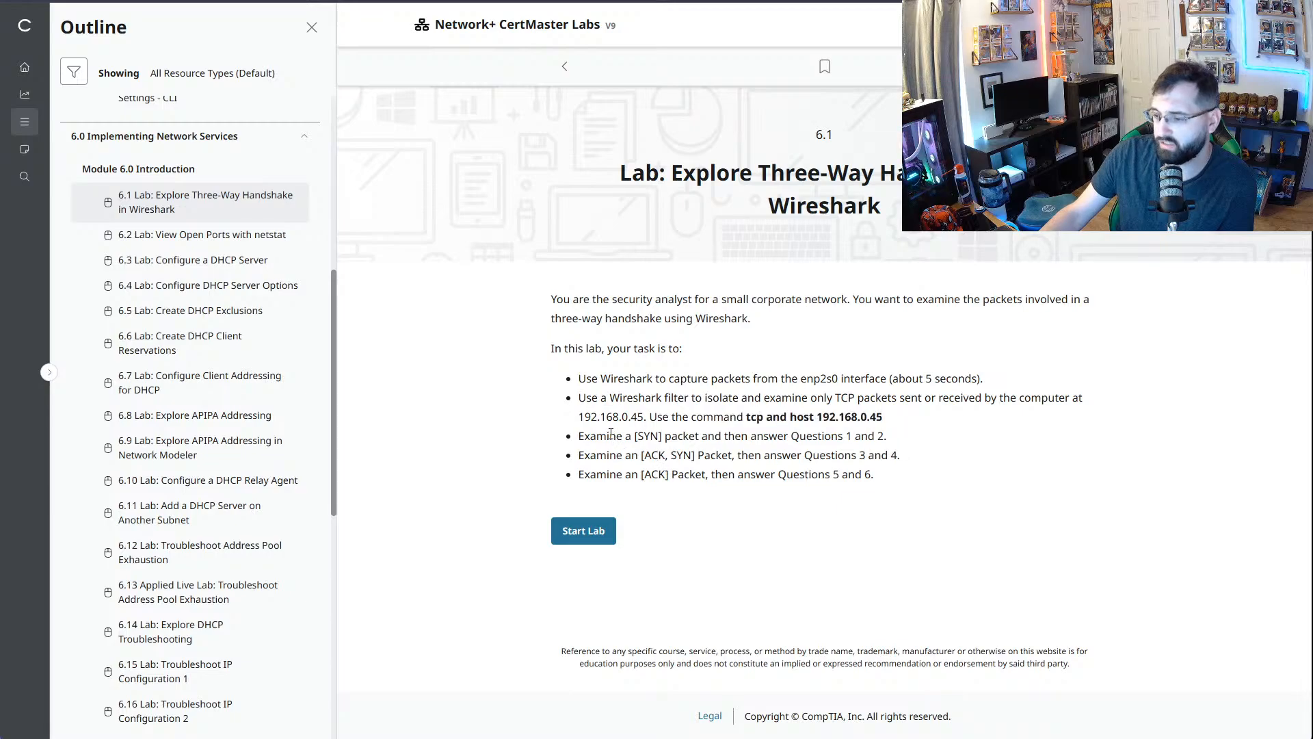
{"action": "left_click_drag", "start_coordinate": [610, 437], "coordinate": [755, 438]}
- Start the 6.1 lab and open Wireshark on IT-Laptop in an enlarged window clear of the launcher
{"action": "left_click", "coordinate": [601, 535]}
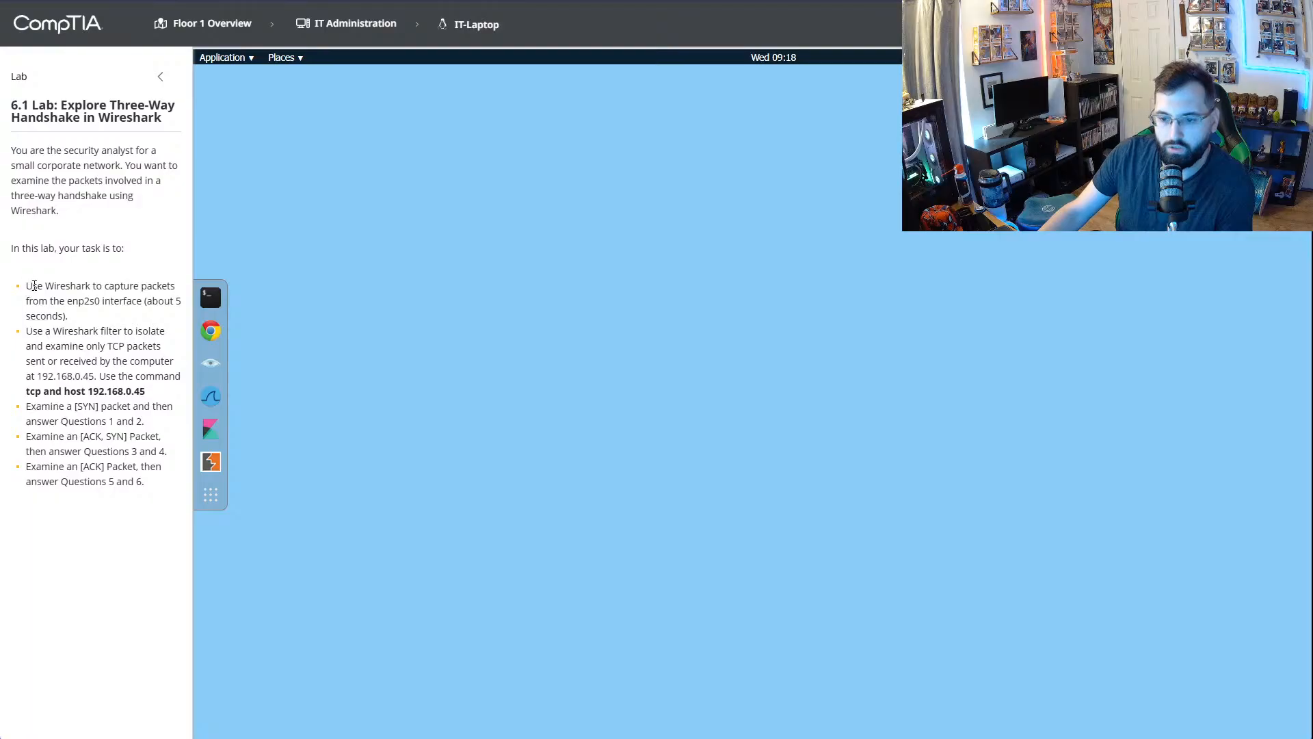
{"action": "left_click_drag", "start_coordinate": [114, 286], "coordinate": [69, 316]}
{"action": "left_click", "coordinate": [210, 397]}
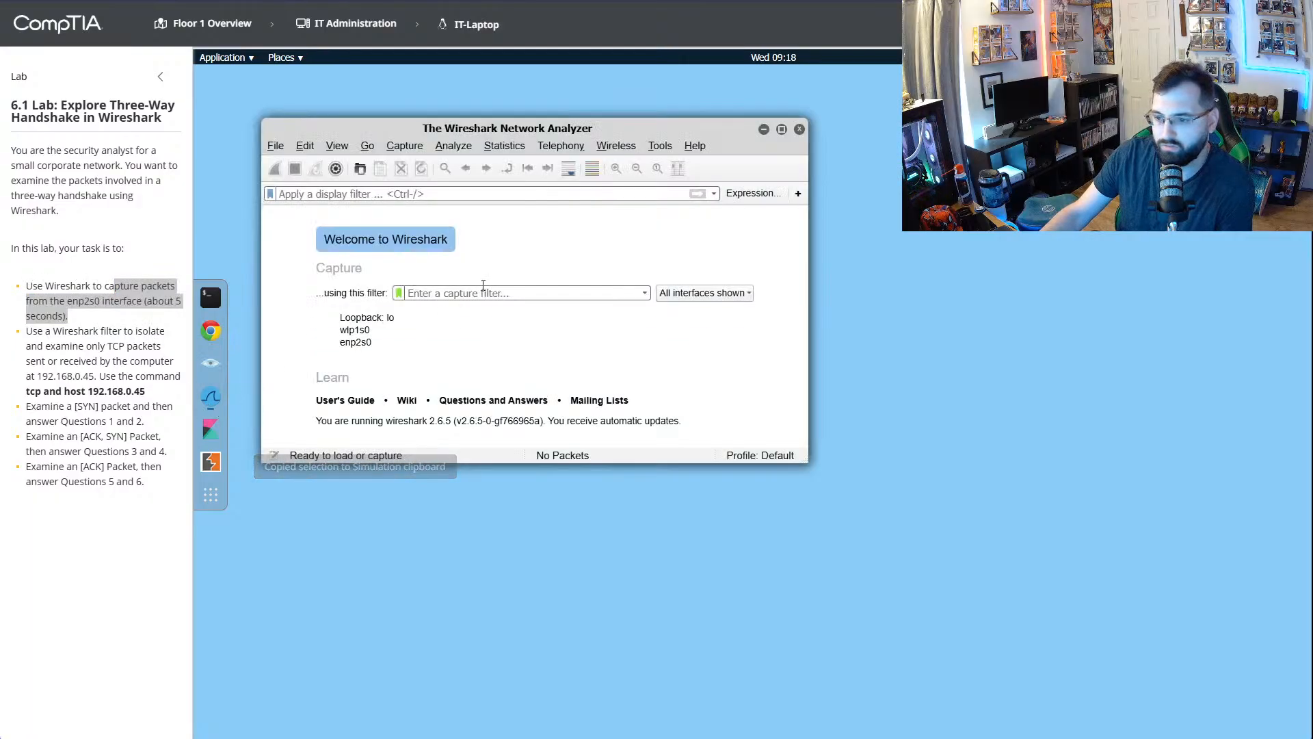
{"action": "left_click_drag", "start_coordinate": [619, 123], "coordinate": [823, 82]}
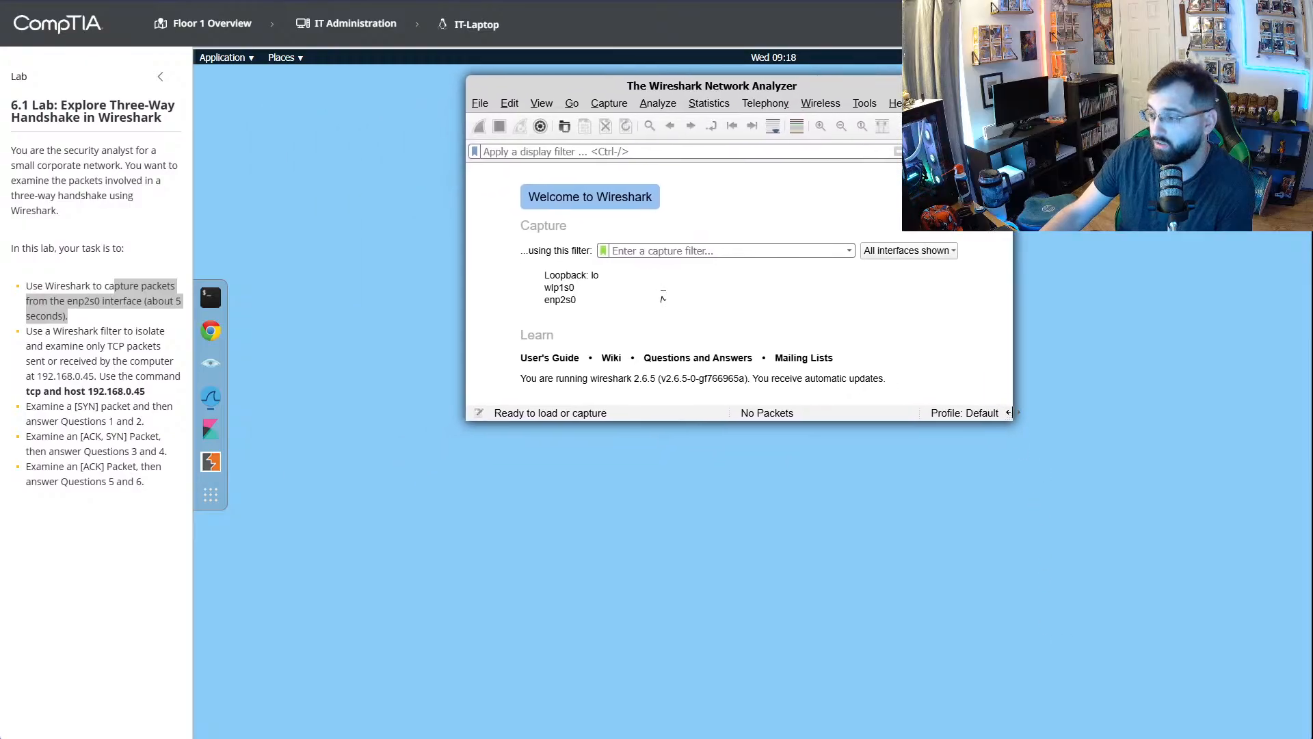
{"action": "left_click_drag", "start_coordinate": [1011, 417], "coordinate": [1116, 448]}
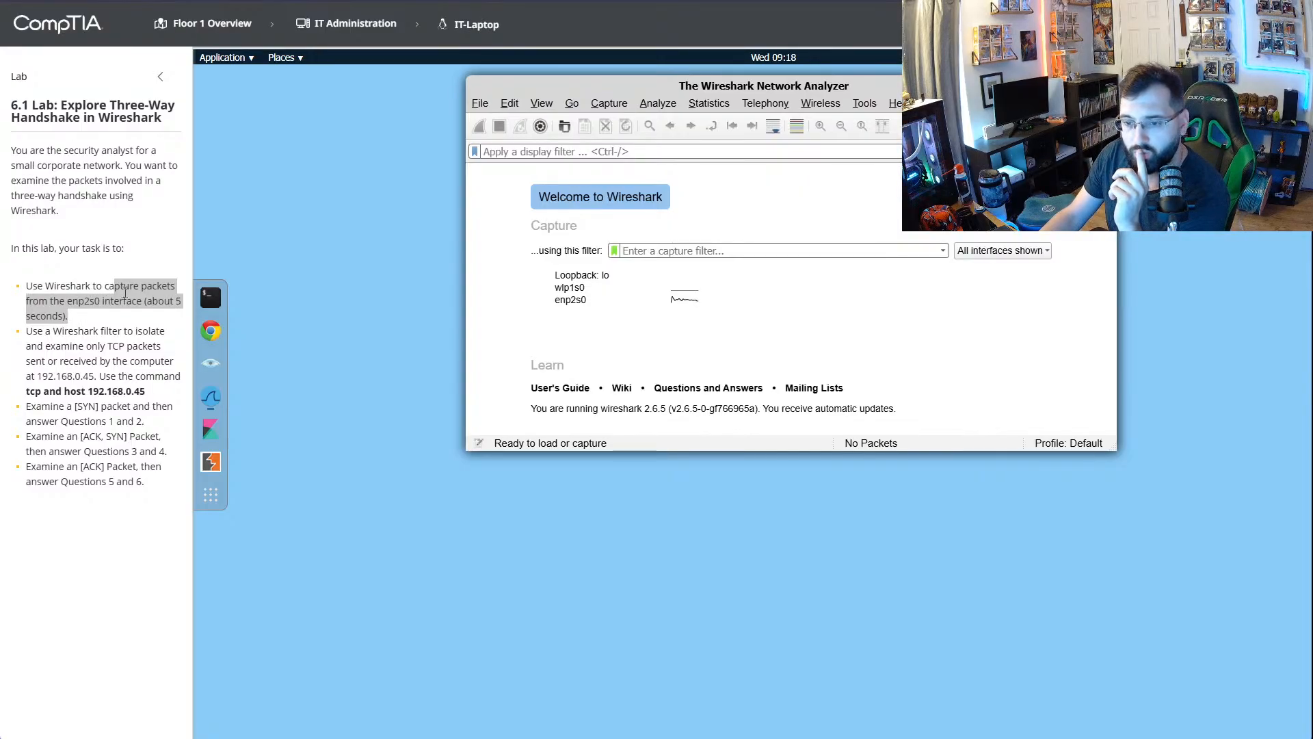
- Select enp2s0 as the interface to capture from
{"action": "left_click", "coordinate": [71, 305]}
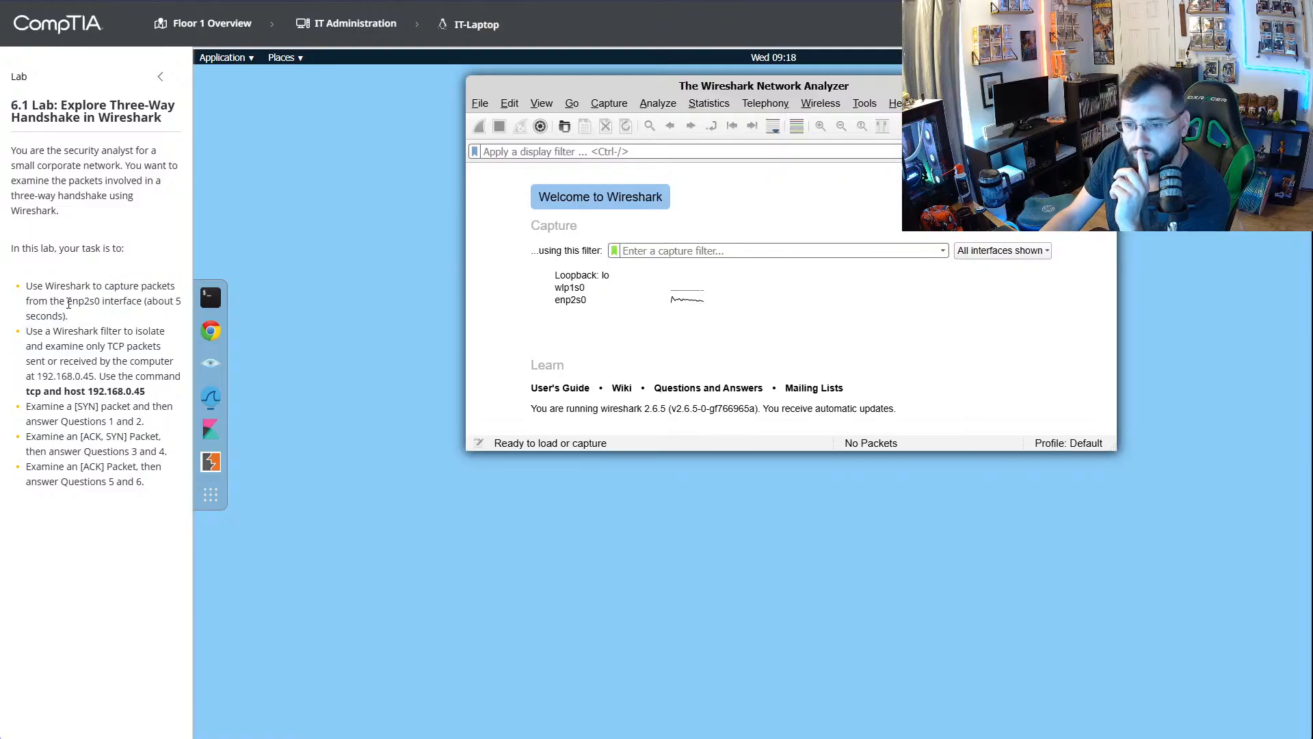
{"action": "left_click", "coordinate": [1012, 252]}
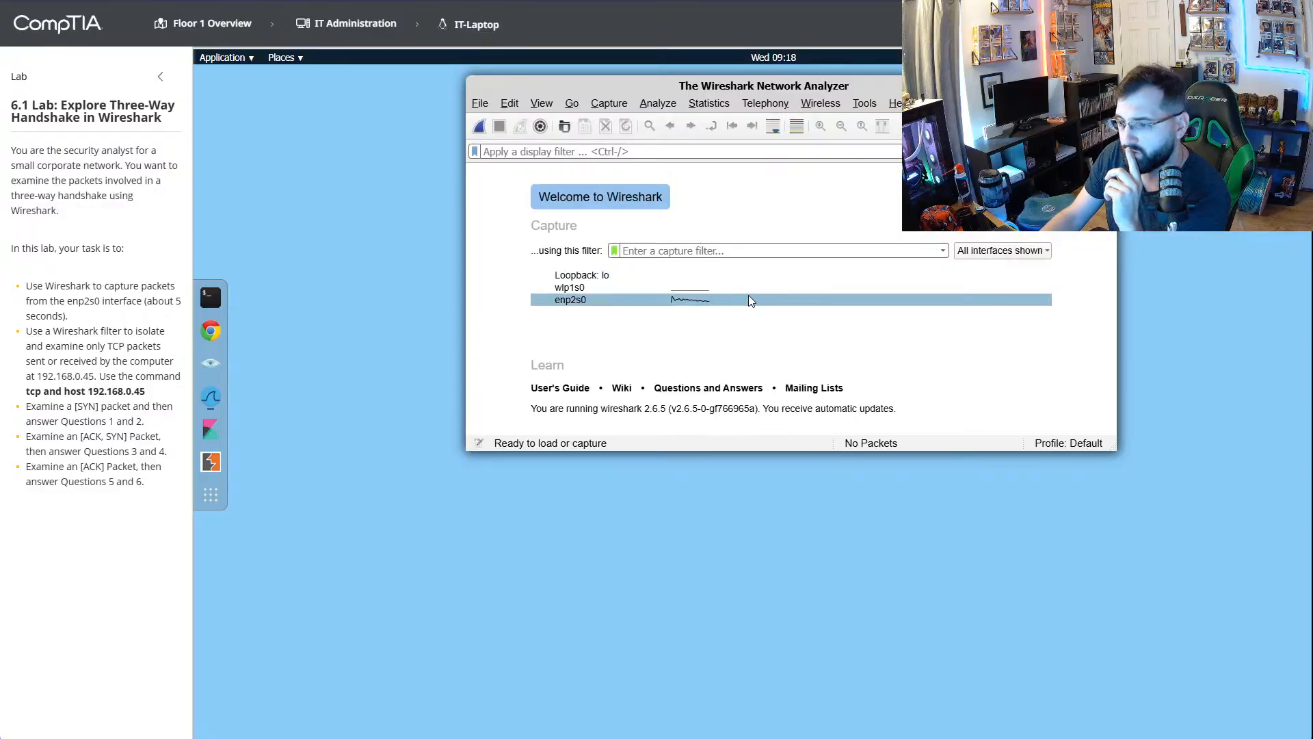
{"action": "left_click", "coordinate": [718, 288]}
{"action": "left_click", "coordinate": [711, 300]}
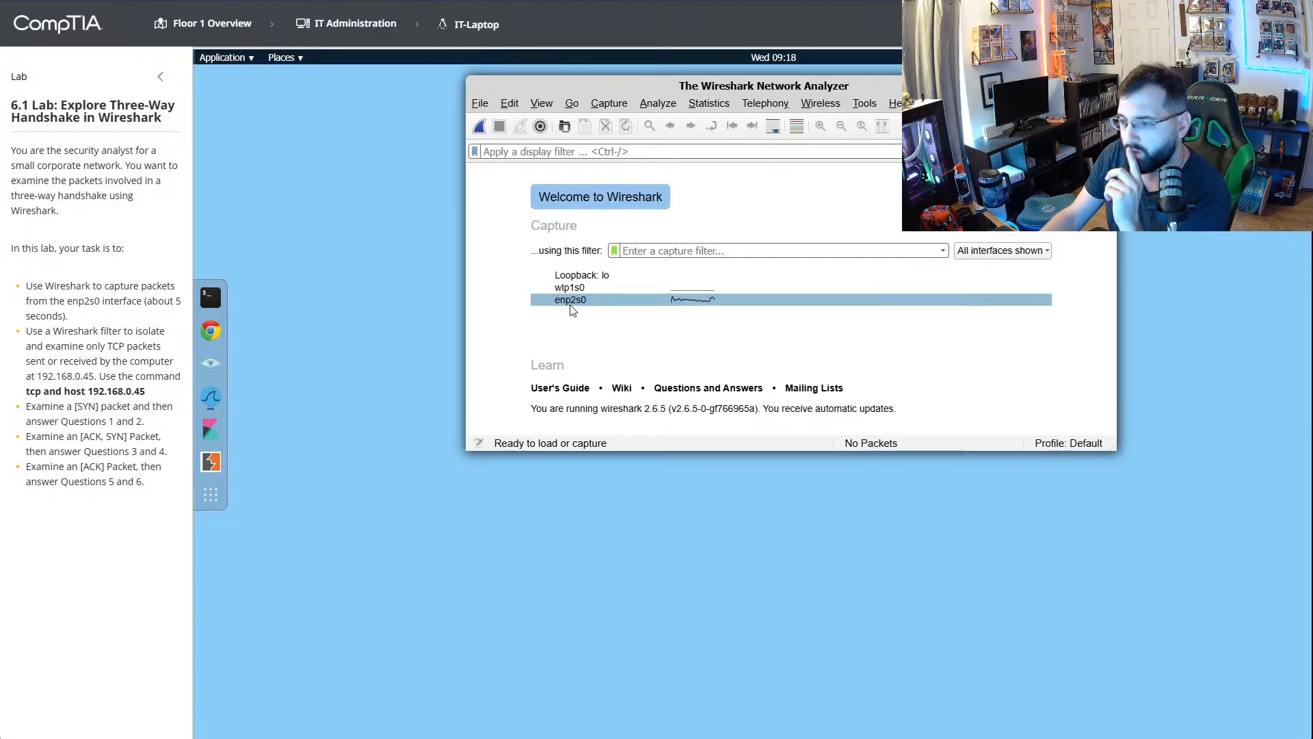
- Try to paste the interface name enp2s0 from the instructions as the capture filter
{"action": "left_click", "coordinate": [641, 249]}
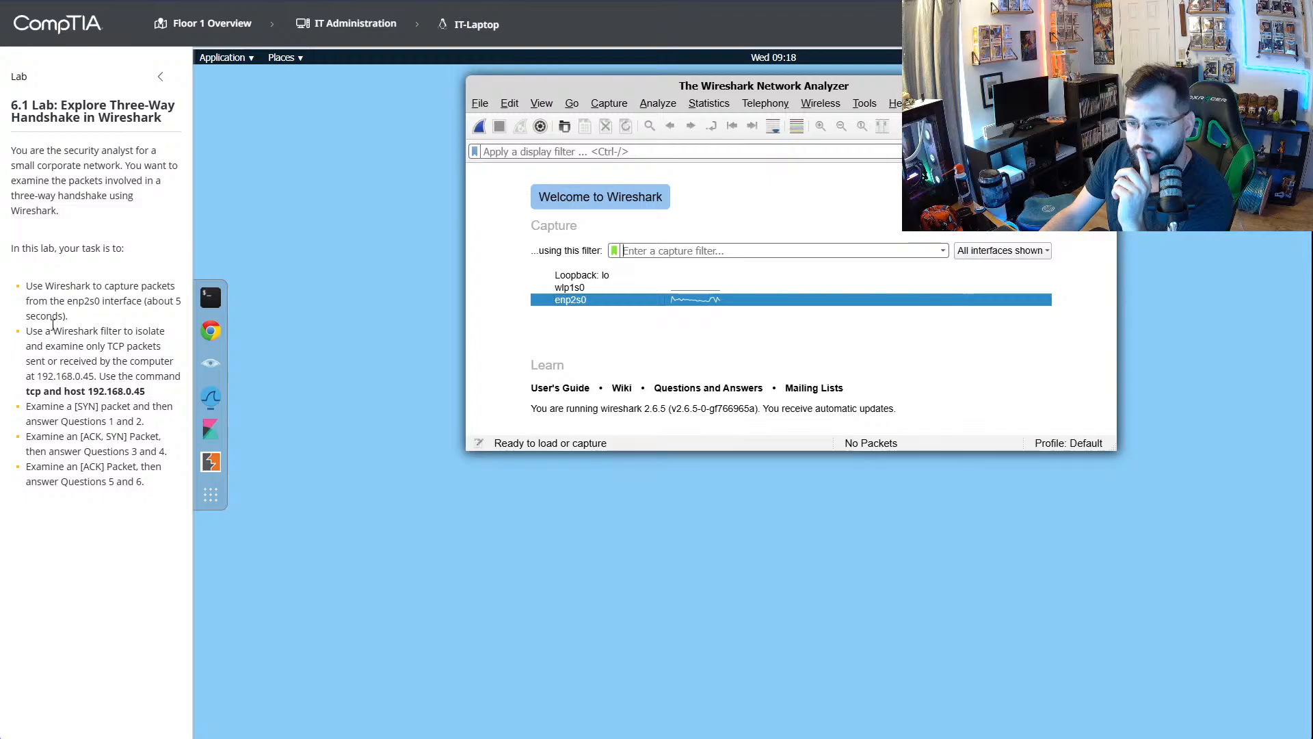
{"action": "left_click_drag", "start_coordinate": [67, 301], "coordinate": [100, 301]}
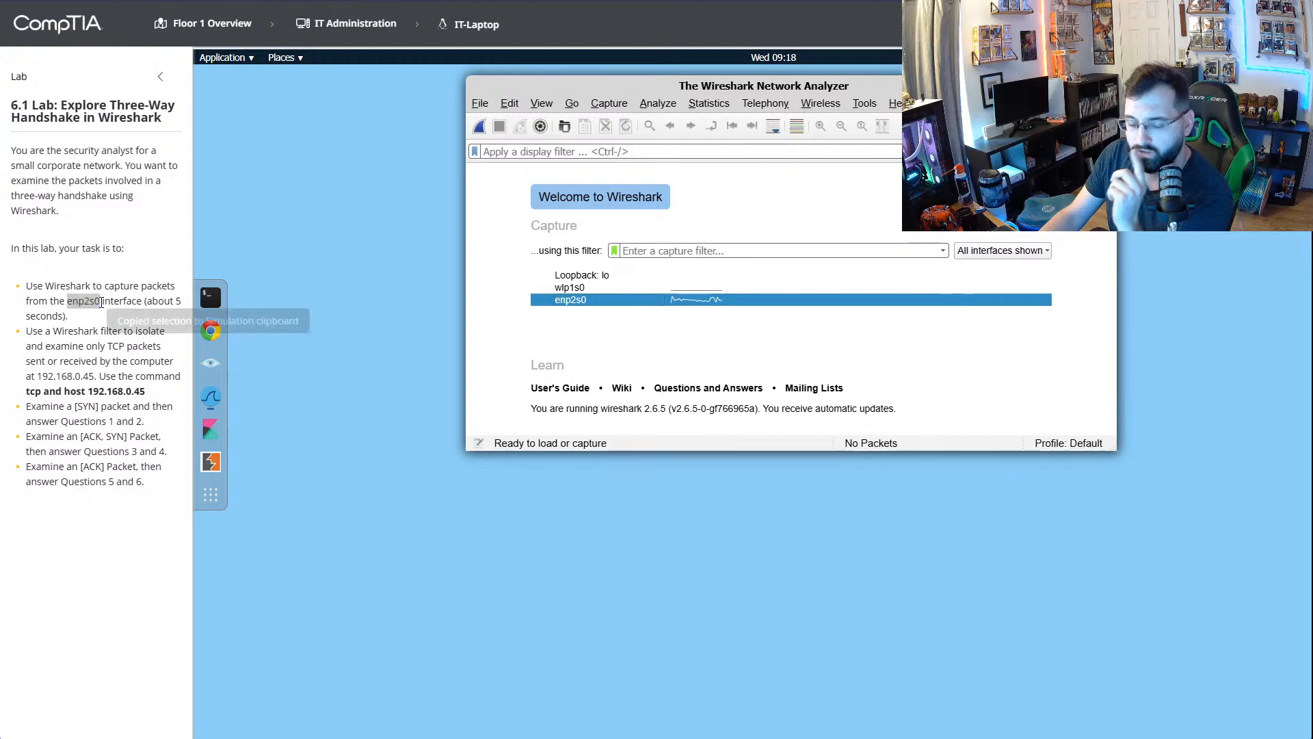
{"action": "left_click", "coordinate": [712, 251]}
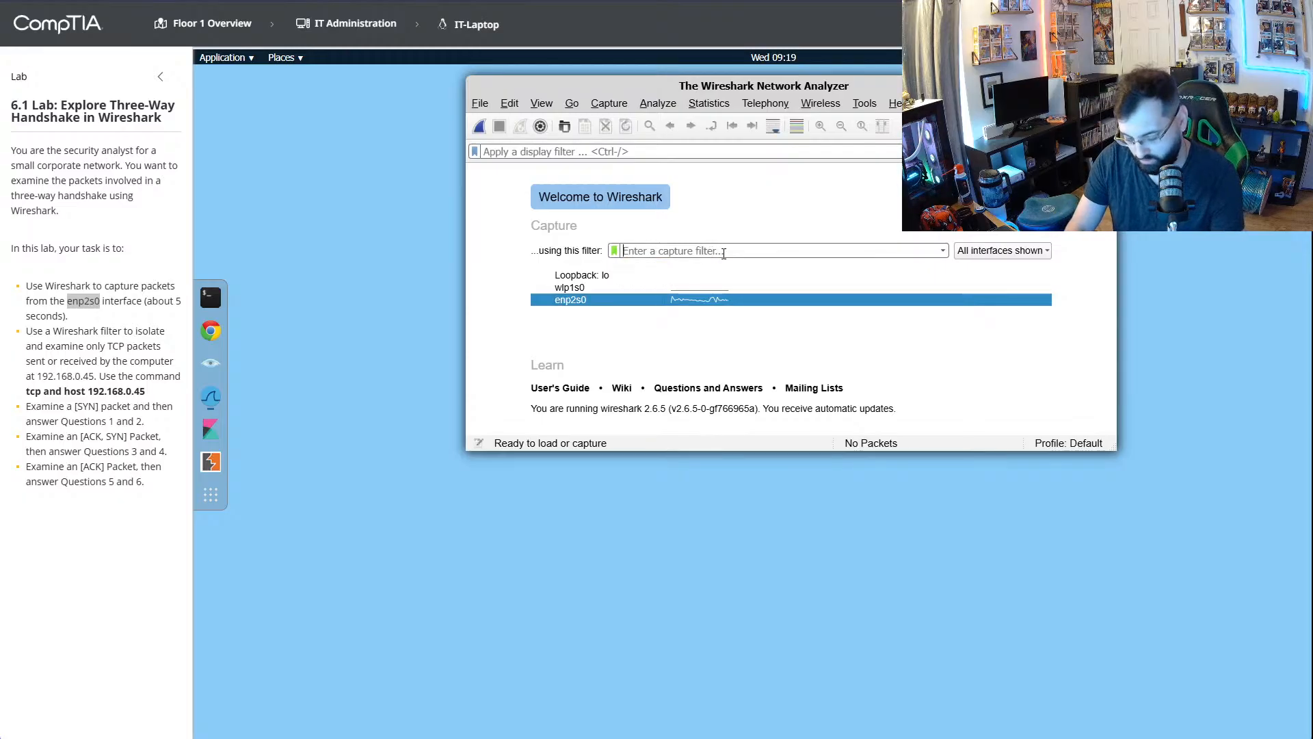
{"action": "key", "text": "ctrl+v"}
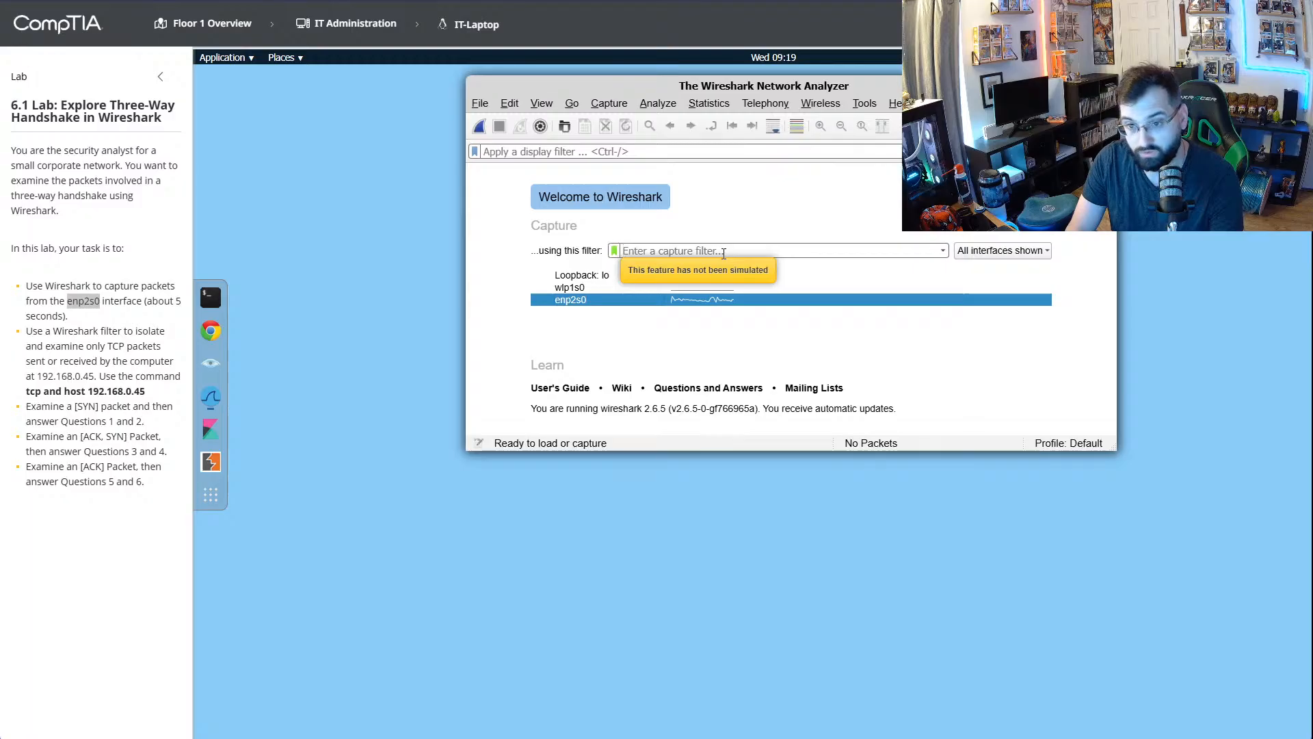
{"action": "key", "text": "ctrl+v"}
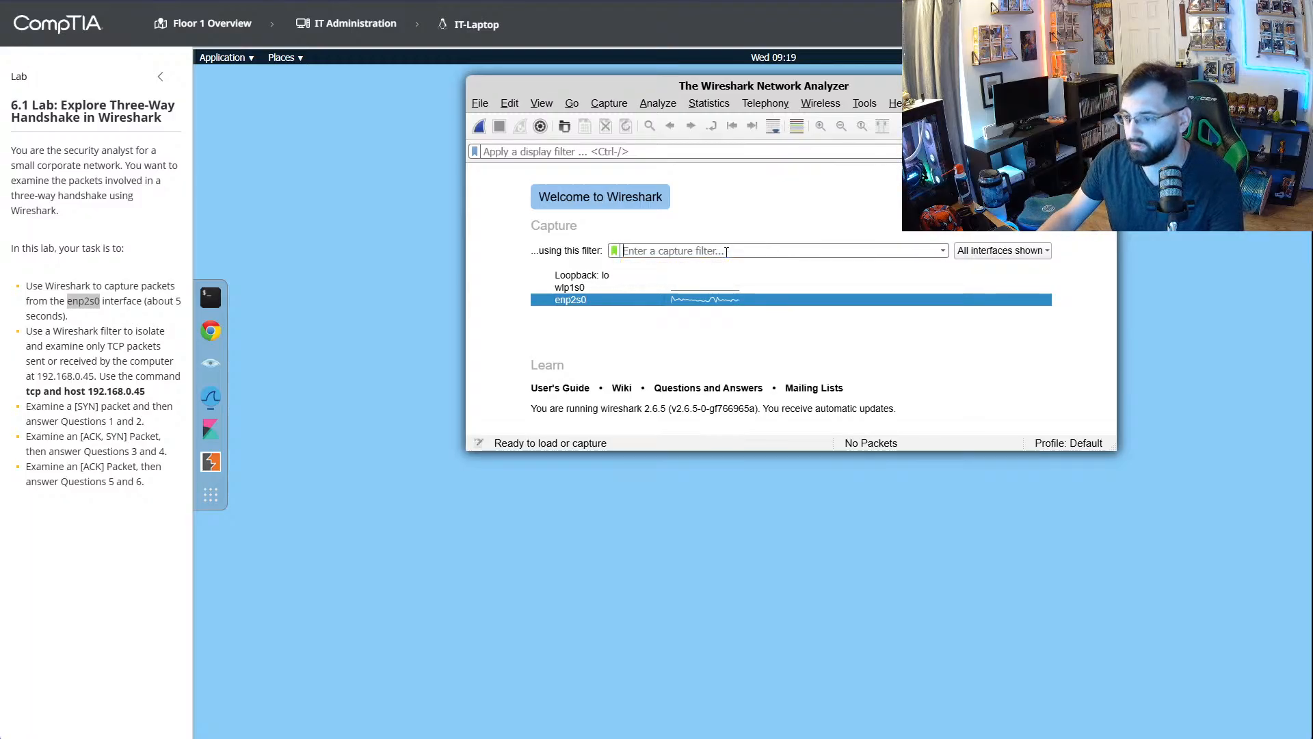
- Capture packets from the enp2s0 interface for a few seconds and enlarge the Wireshark window to show more packet columns and rows
{"action": "left_click", "coordinate": [585, 302]}
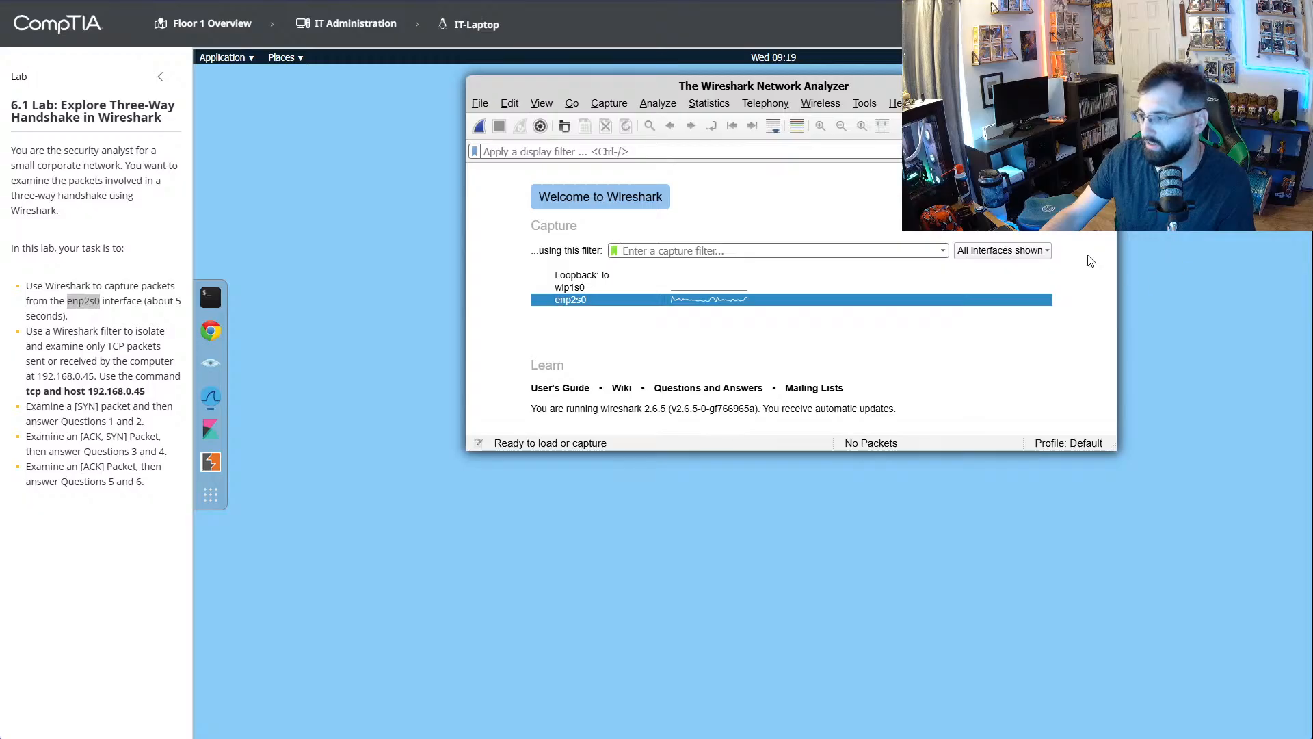
{"action": "left_click", "coordinate": [661, 288]}
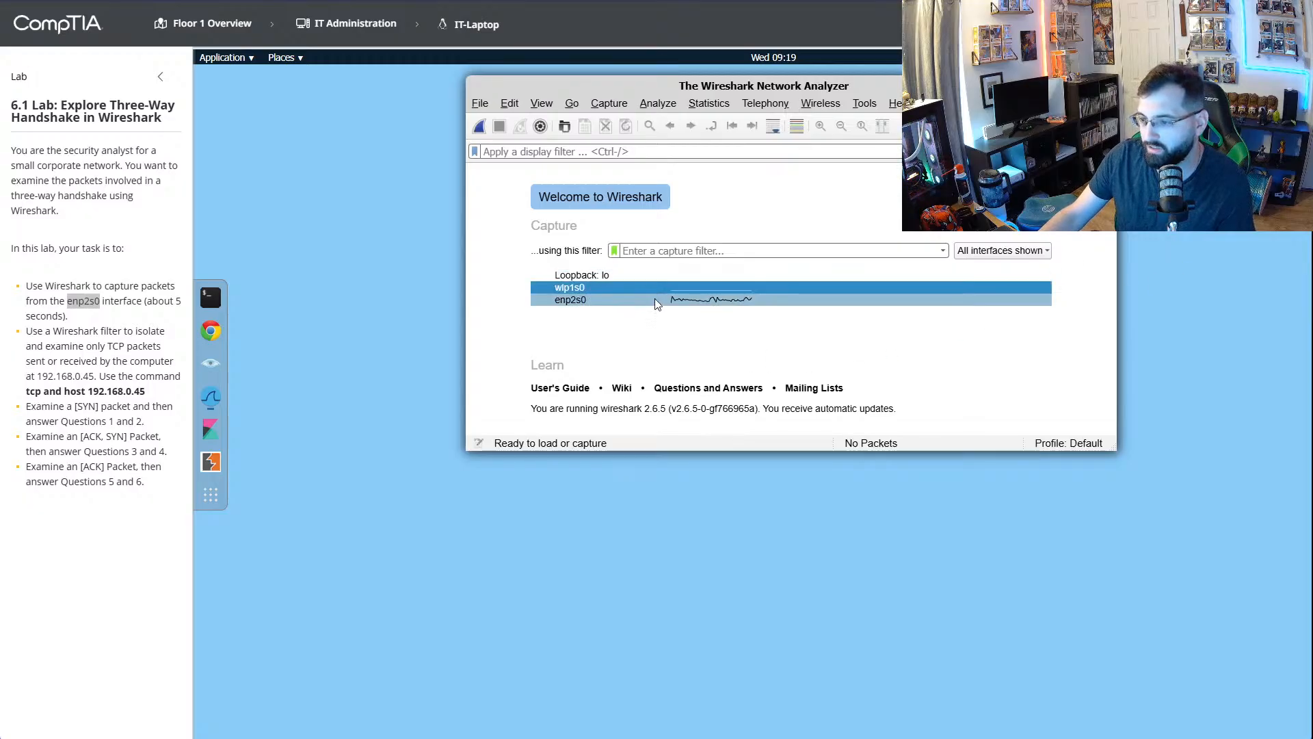
{"action": "left_click", "coordinate": [693, 299]}
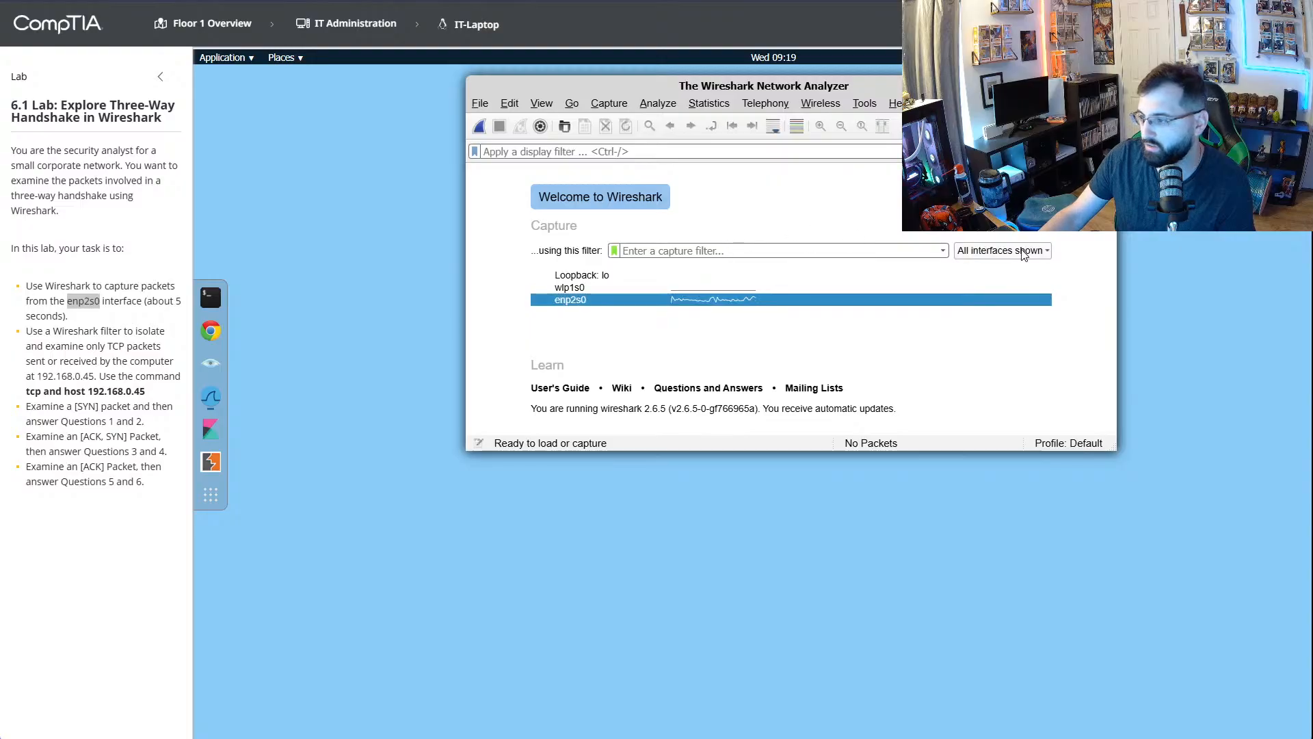
{"action": "left_click", "coordinate": [721, 251]}
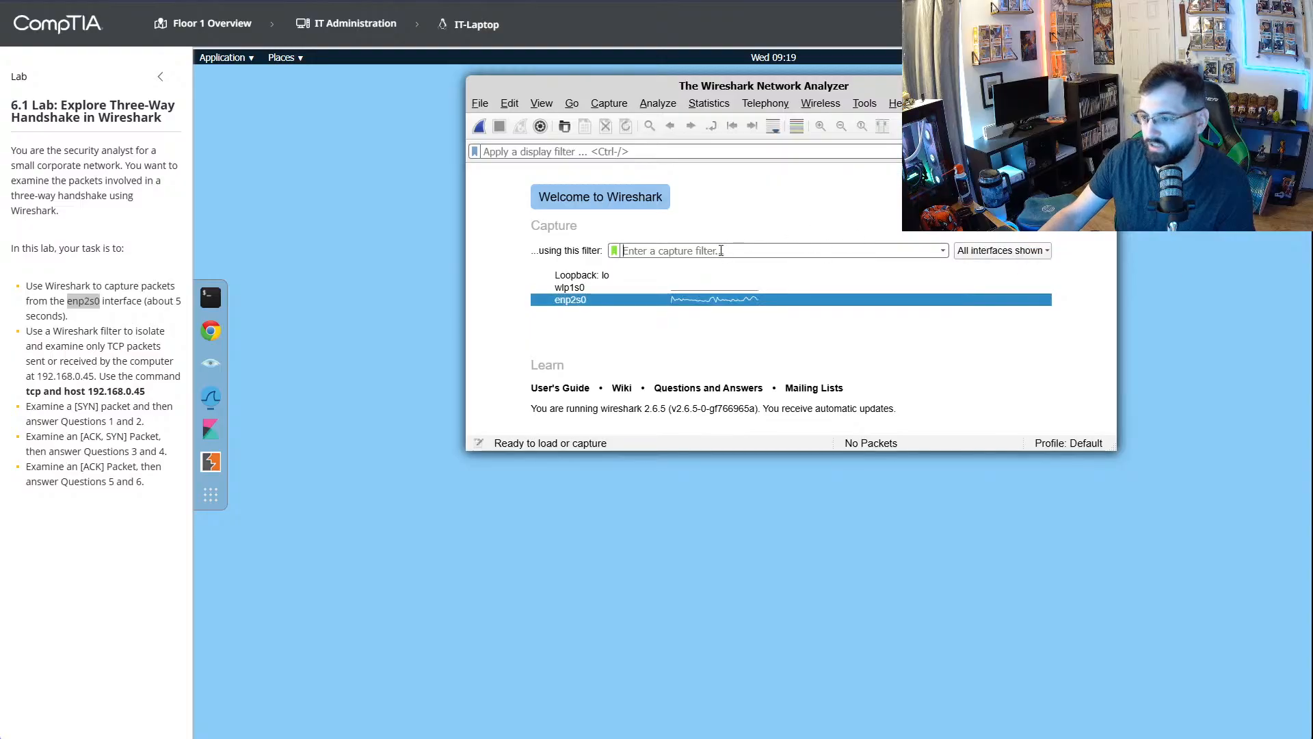
{"action": "left_click", "coordinate": [635, 250]}
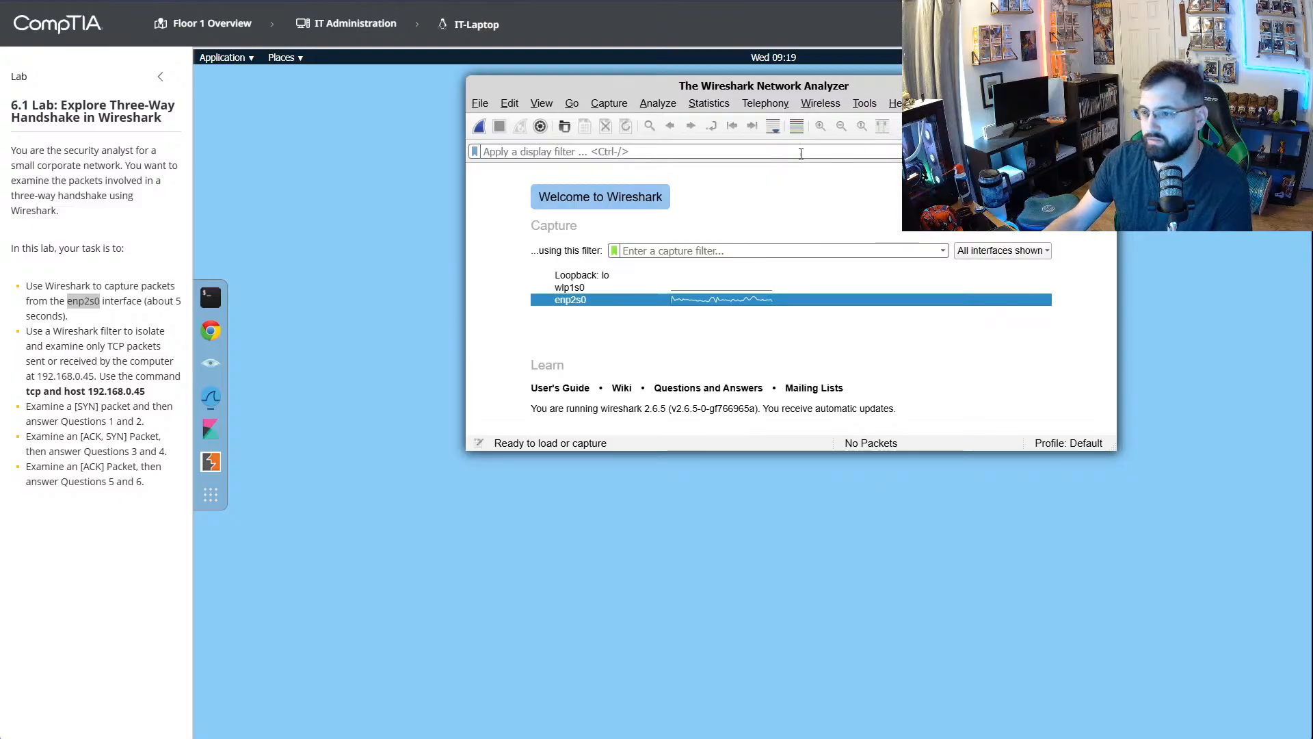
{"action": "left_click", "coordinate": [480, 127]}
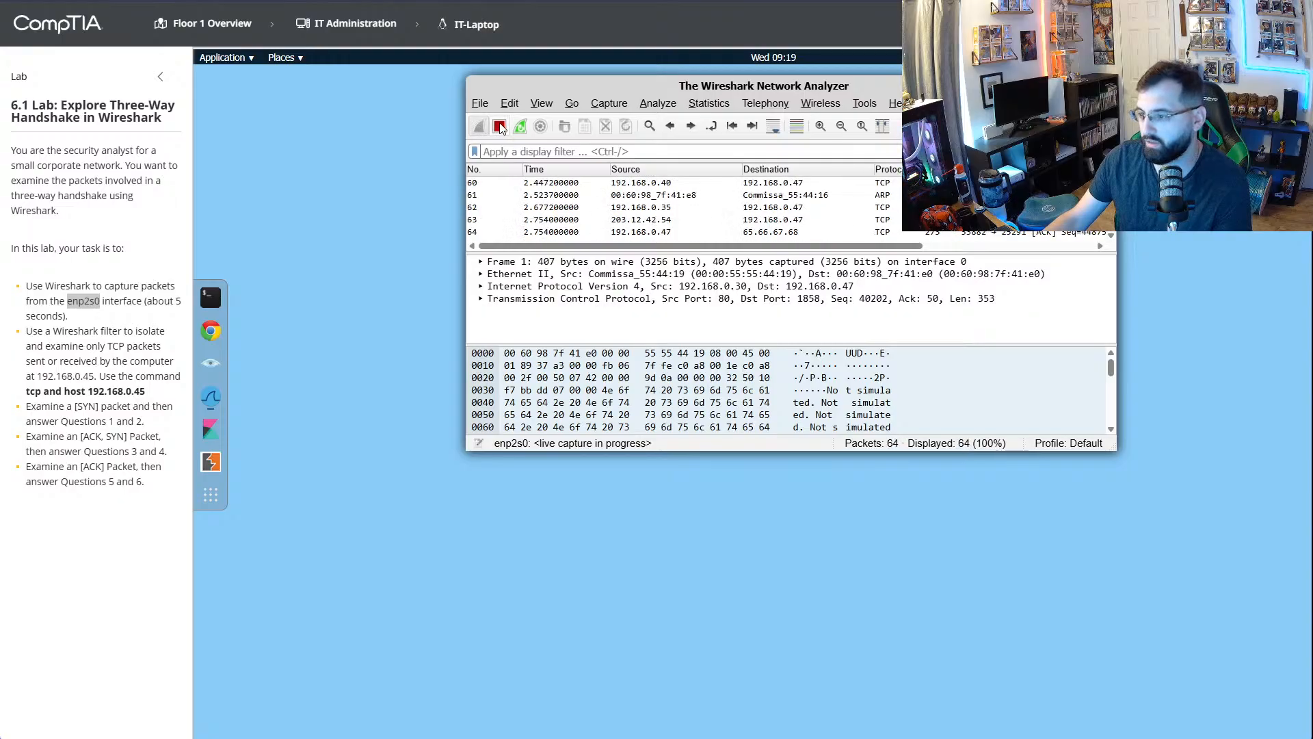
{"action": "left_click", "coordinate": [500, 127]}
{"action": "left_click_drag", "start_coordinate": [776, 453], "coordinate": [781, 633]}
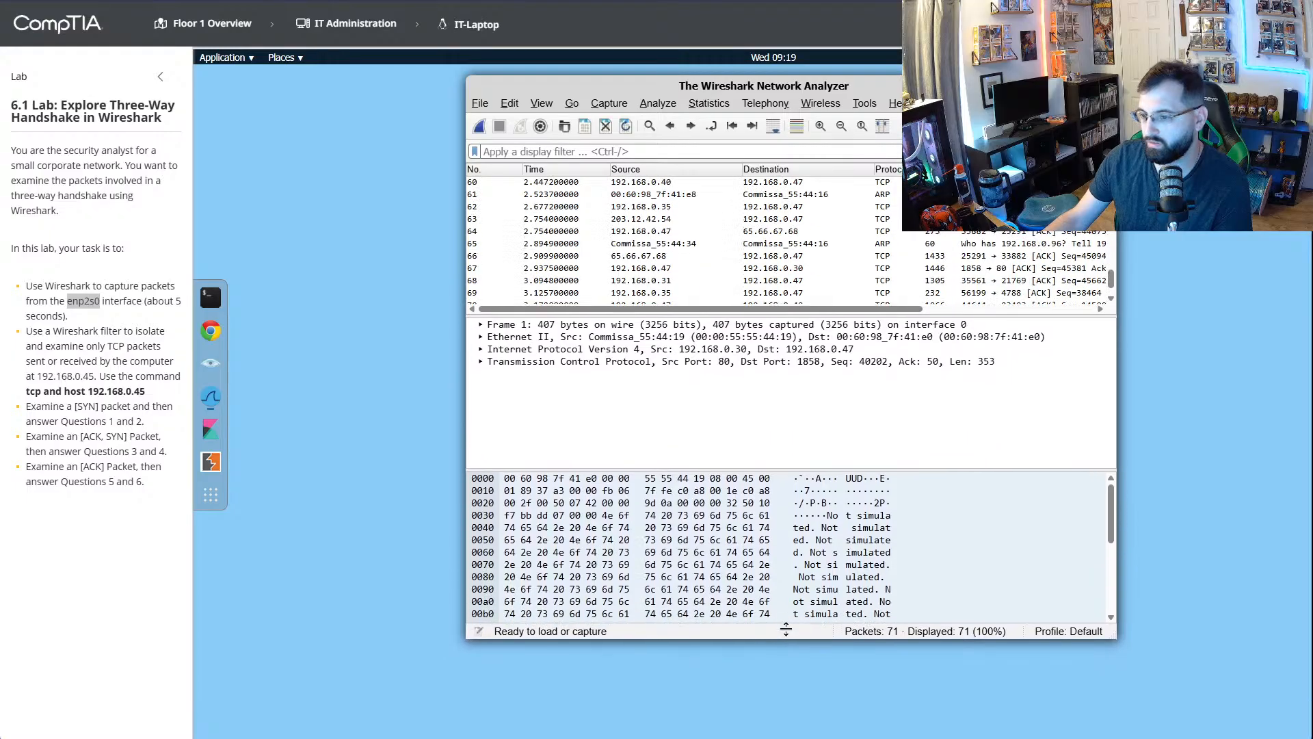
{"action": "left_click_drag", "start_coordinate": [468, 334], "coordinate": [294, 334]}
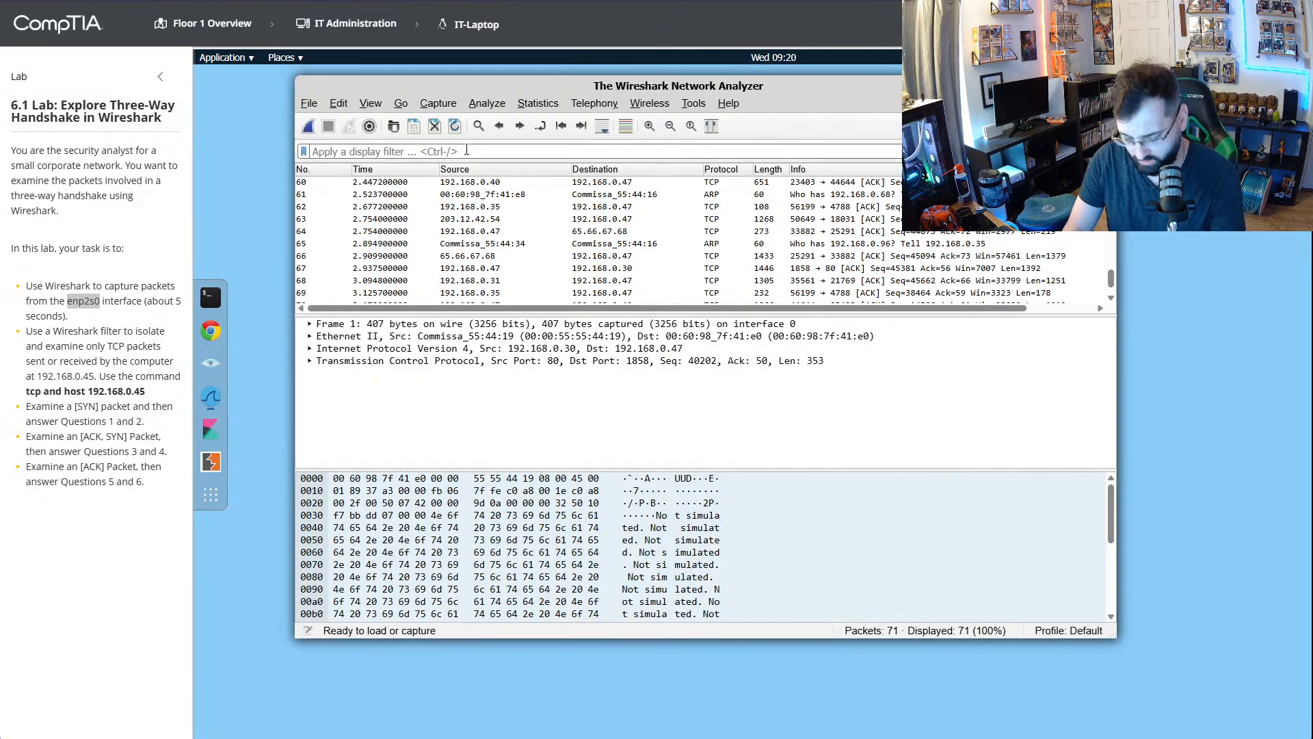
- Apply enp2s0 as the display filter on the captured packets
{"action": "type", "text": "enp2s0"}
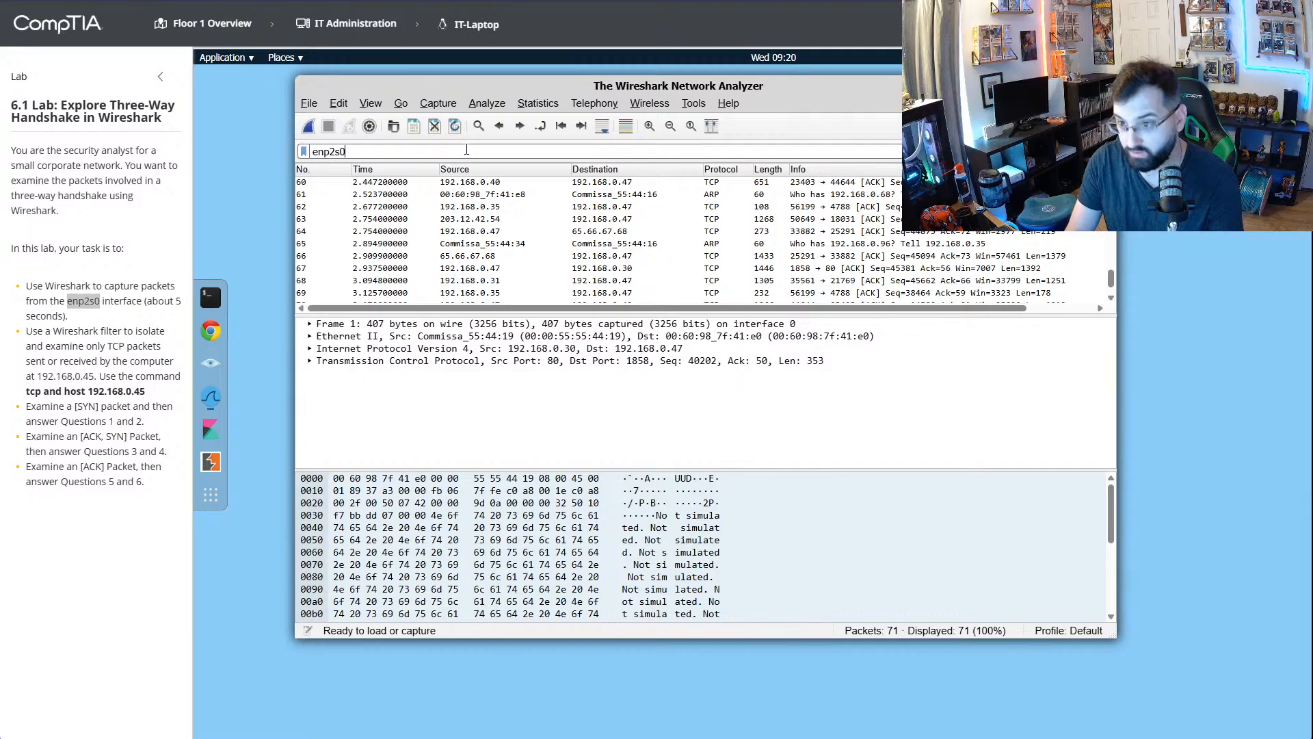
{"action": "key", "text": "Return"}
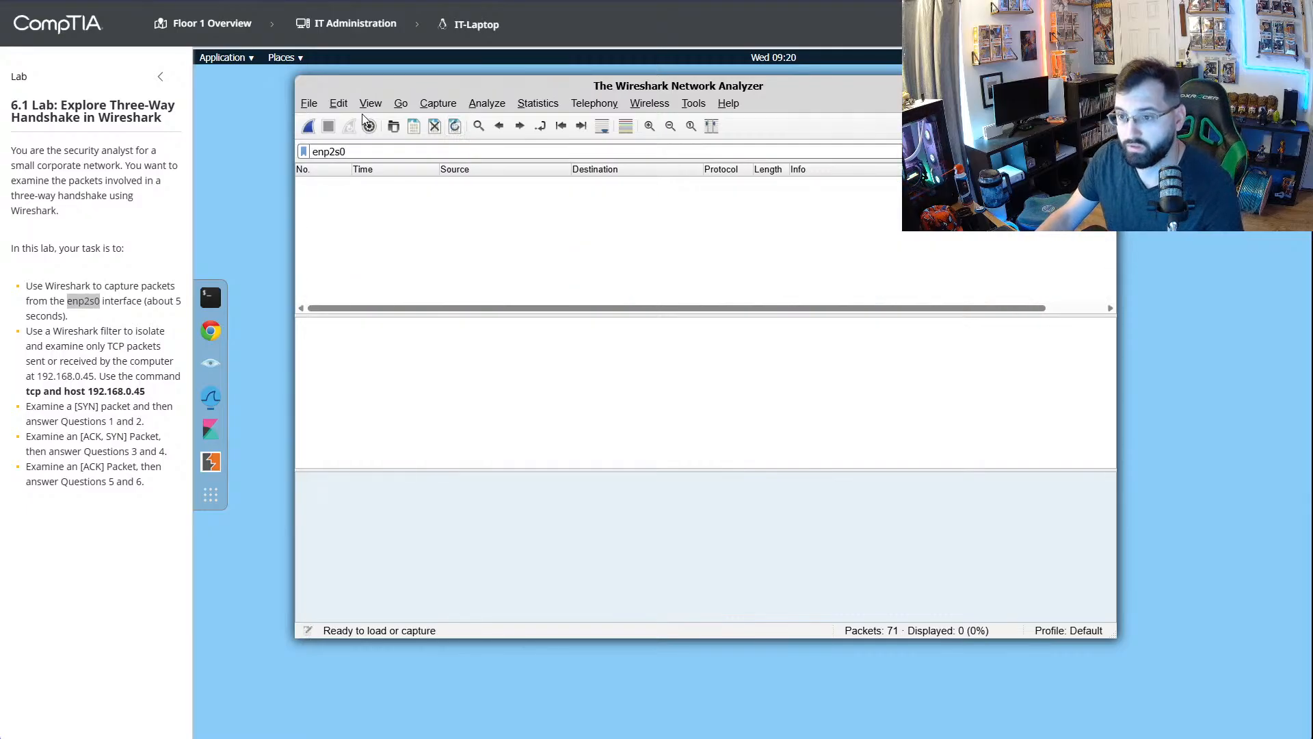
- Run a fresh capture on enp2s0, stop it after a few seconds, and select packet 2 in the list
{"action": "left_click", "coordinate": [309, 125]}
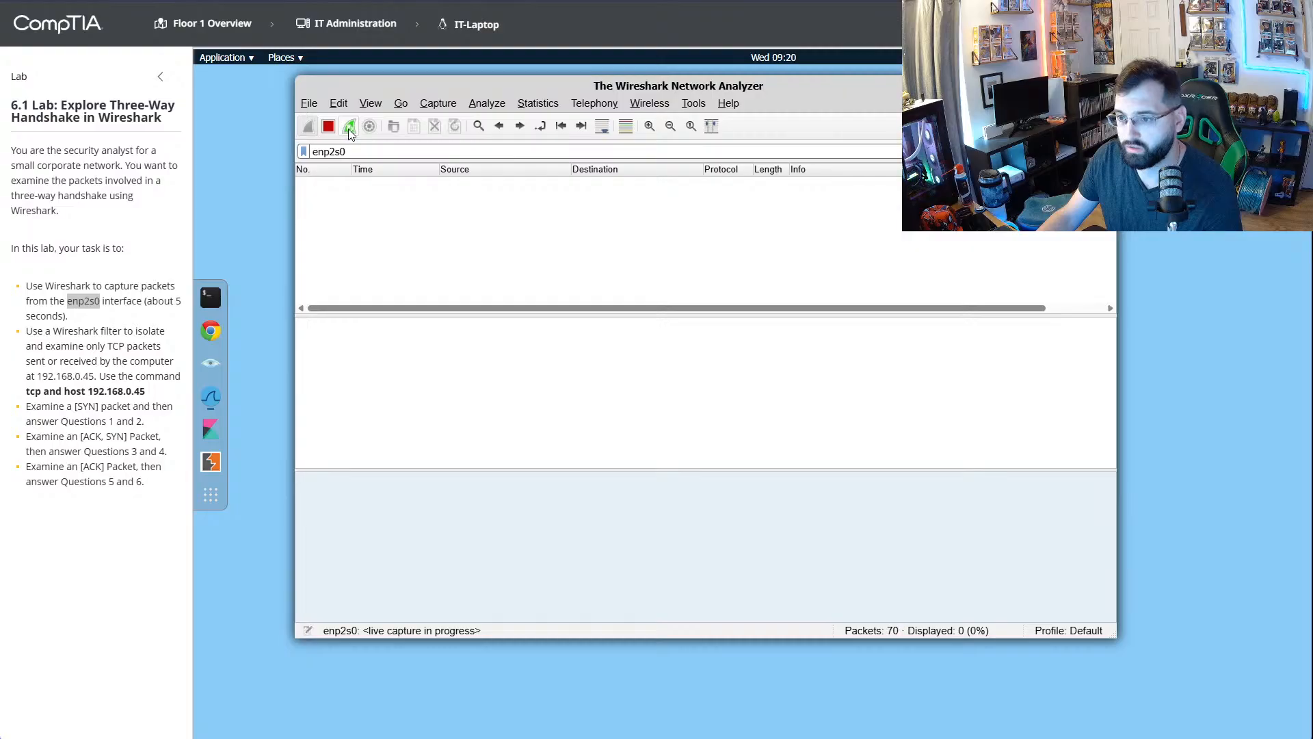
{"action": "left_click", "coordinate": [351, 131]}
{"action": "left_click", "coordinate": [330, 129]}
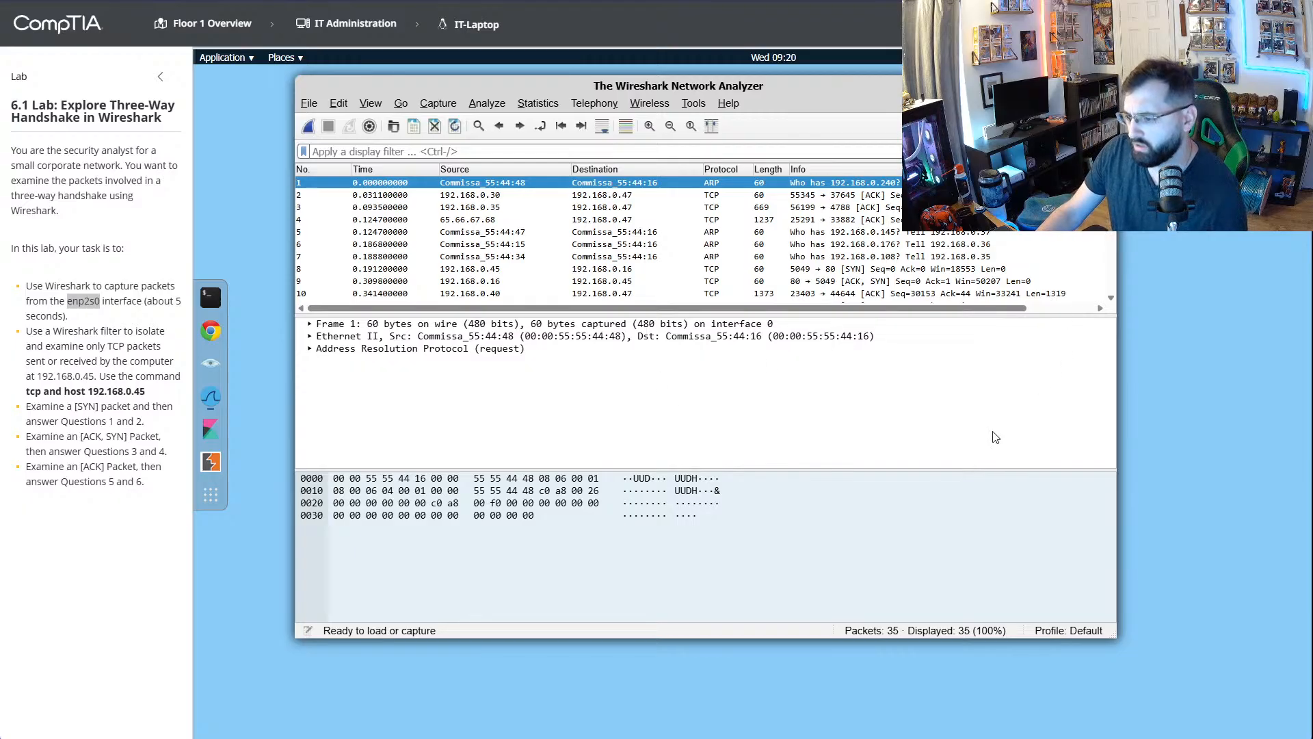
{"action": "left_click", "coordinate": [481, 196]}
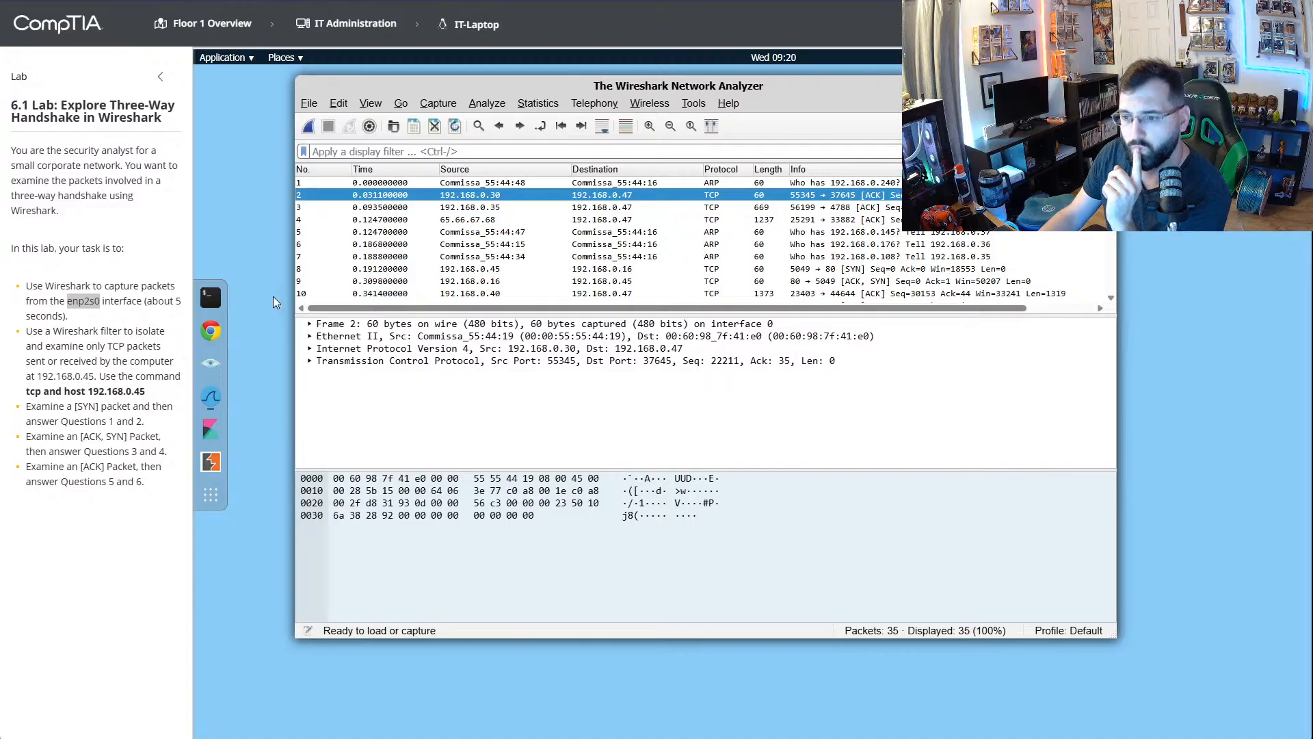
- Open a terminal and place it in the free space beside the Wireshark window
{"action": "left_click", "coordinate": [211, 299]}
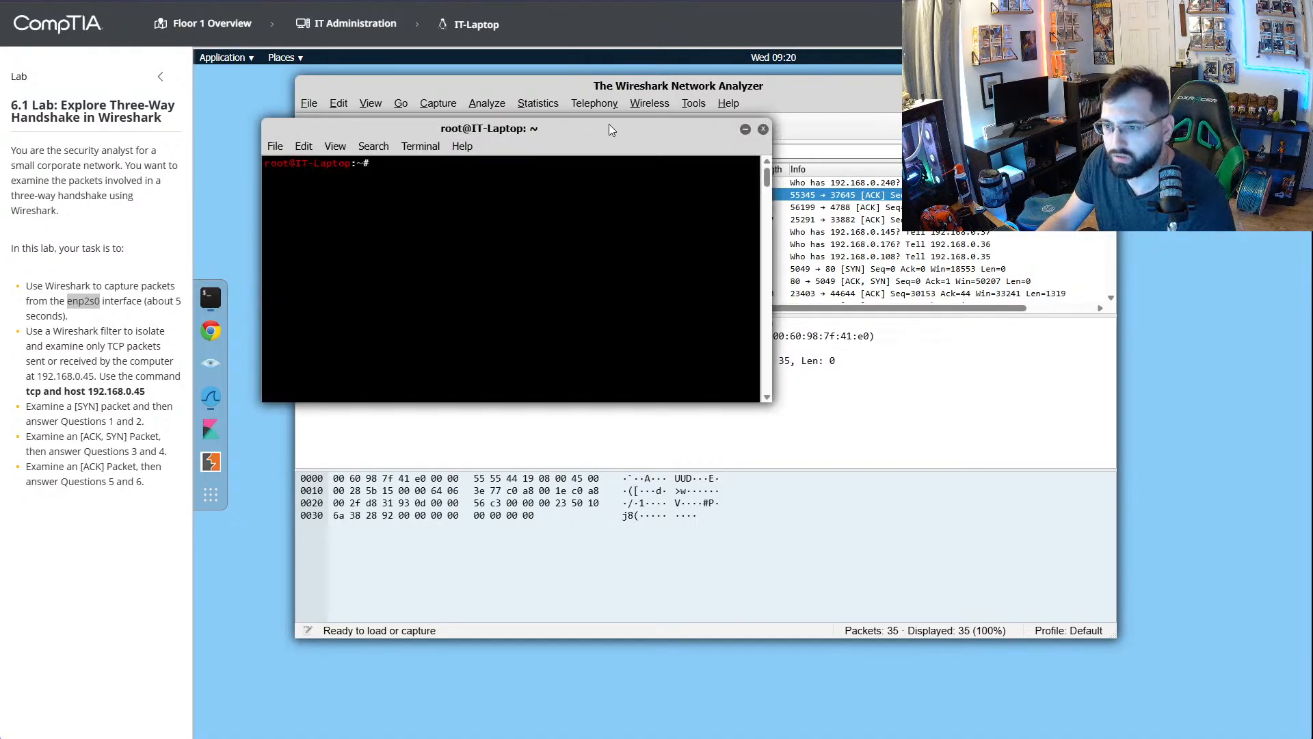
{"action": "left_click_drag", "start_coordinate": [608, 125], "coordinate": [1148, 422]}
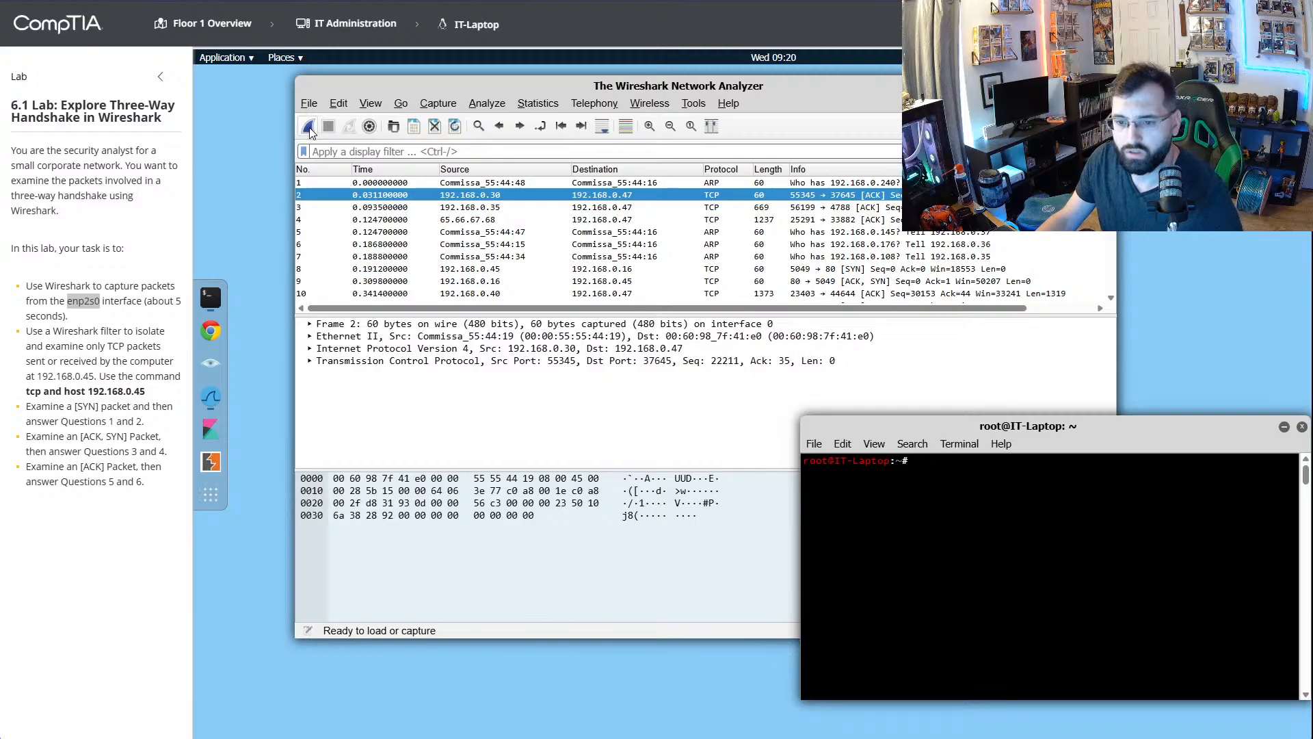
- Try "enp2s0 interface", as worded in the lab instructions, as the display filter on the captured packets
{"action": "left_click", "coordinate": [111, 298]}
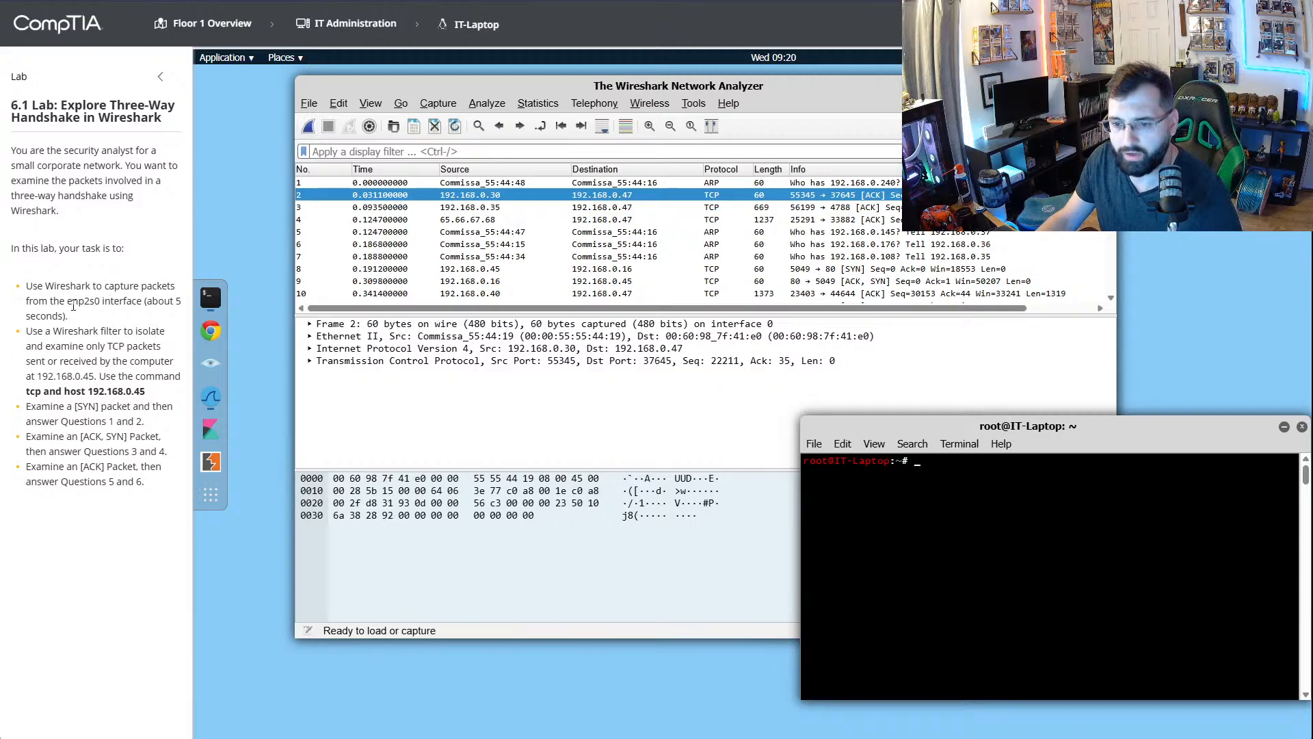
{"action": "left_click_drag", "start_coordinate": [67, 301], "coordinate": [144, 307]}
{"action": "left_click", "coordinate": [465, 152]}
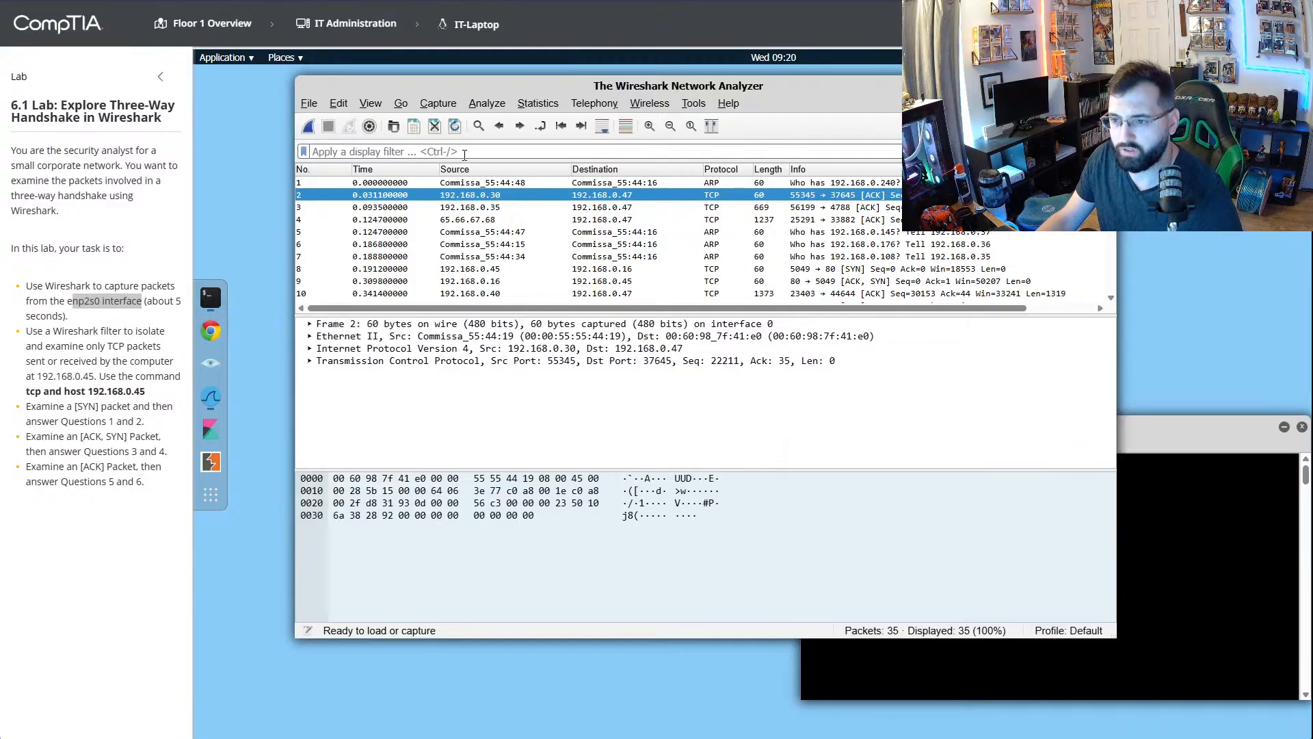
{"action": "type", "text": "enp2s0"}
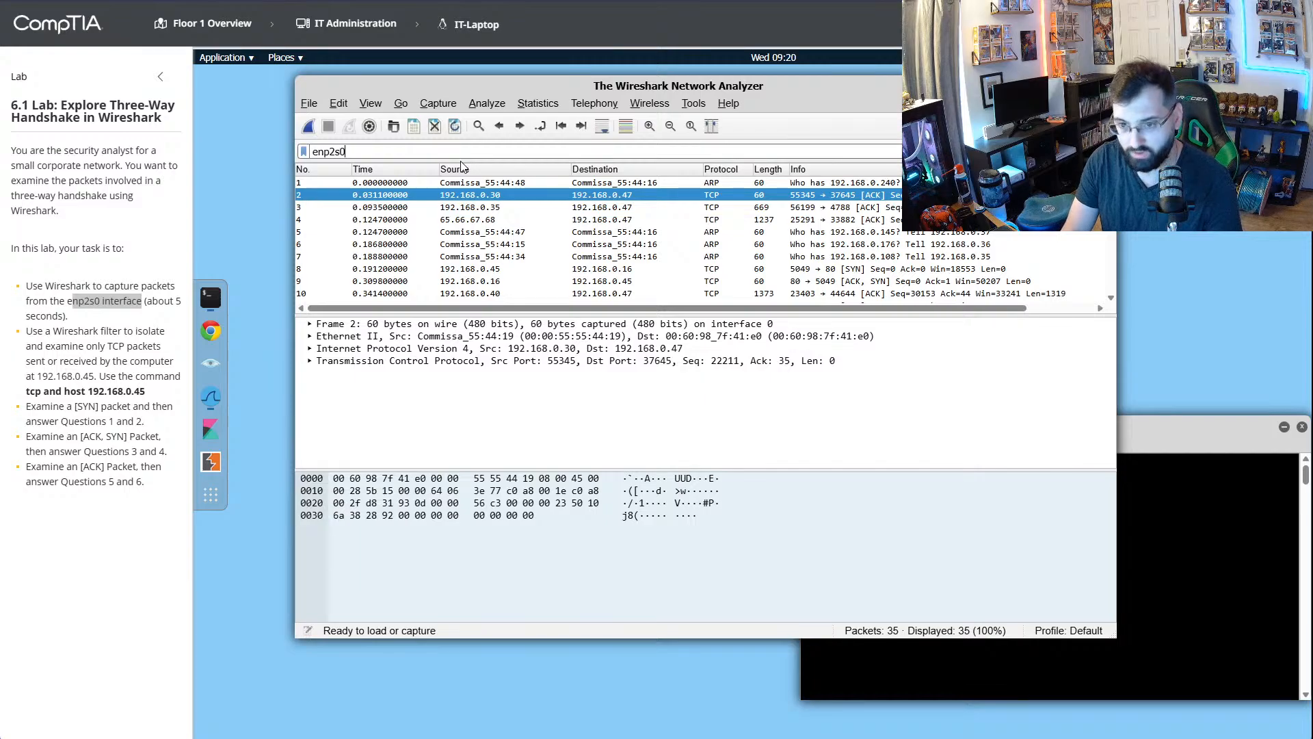
{"action": "type", "text": " inter"}
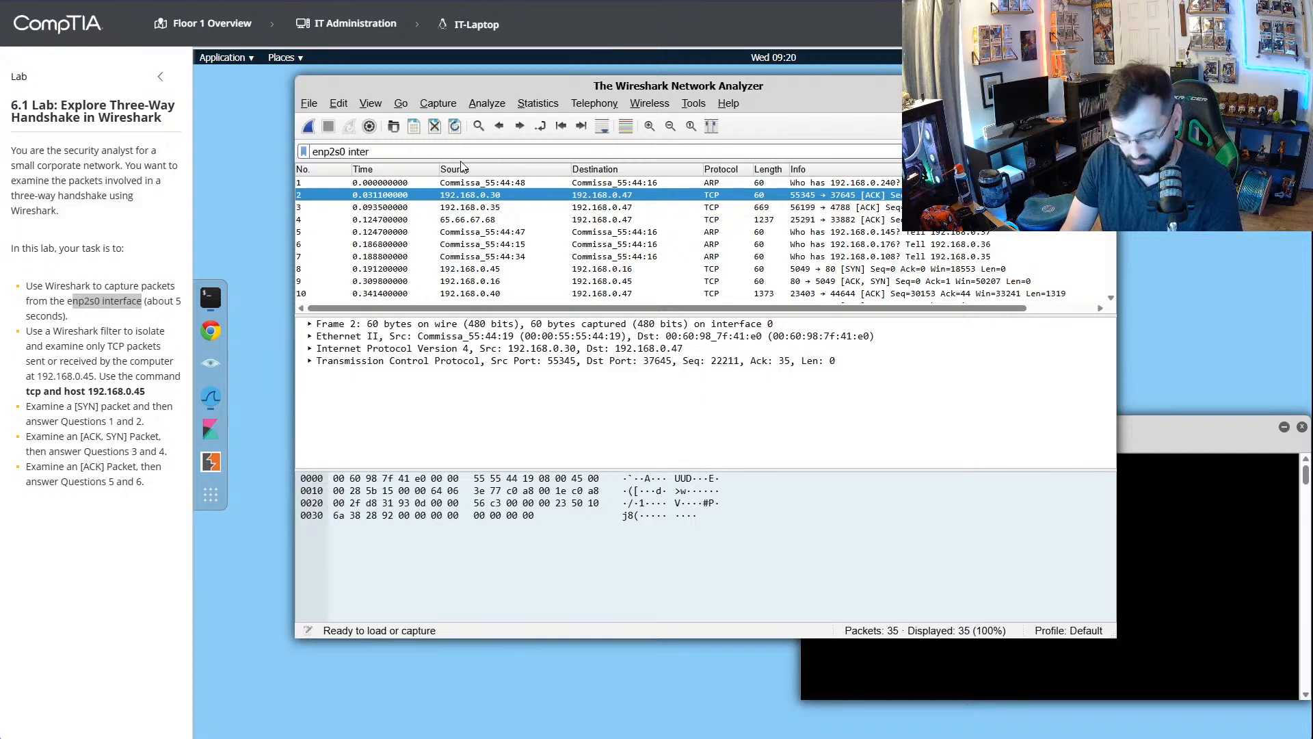
{"action": "type", "text": "face"}
{"action": "key", "text": "Return"}
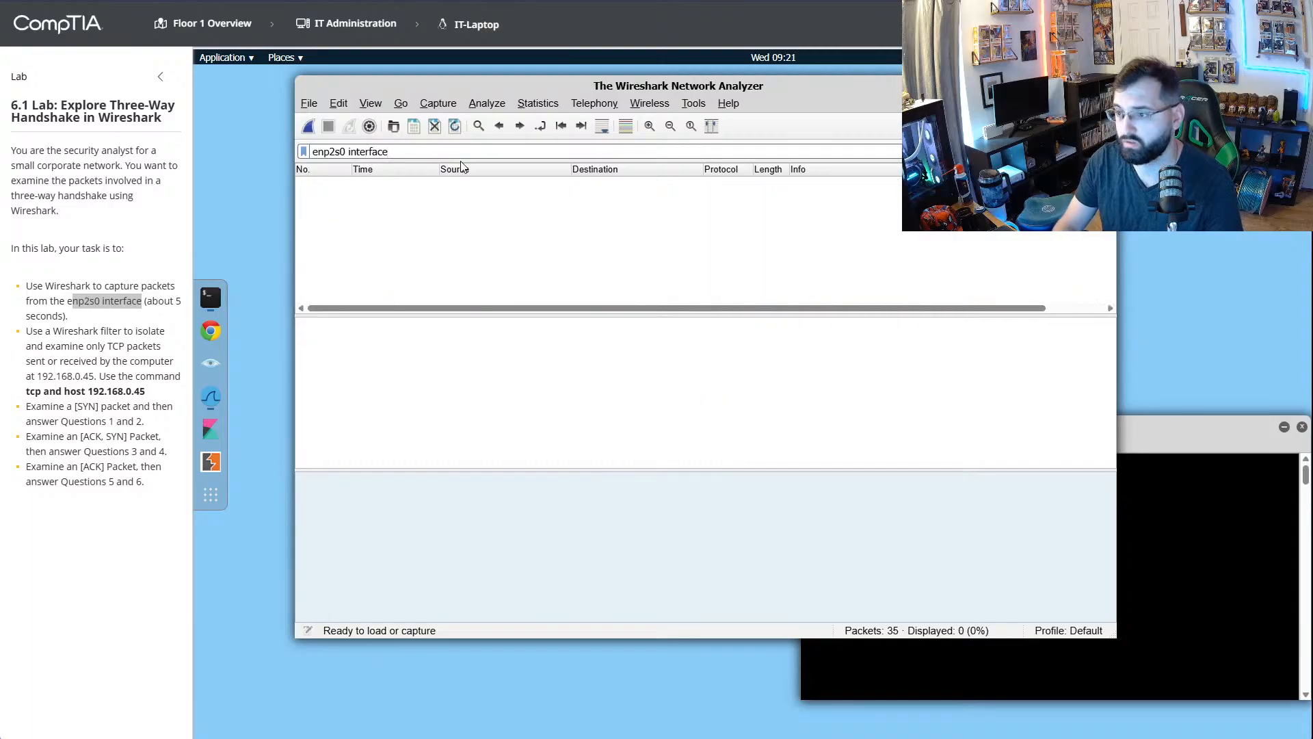
- Shorten the display filter to enp2s0 and run a new capture for a few seconds
{"action": "double_click", "coordinate": [383, 152]}
{"action": "key", "text": "BackSpace"}
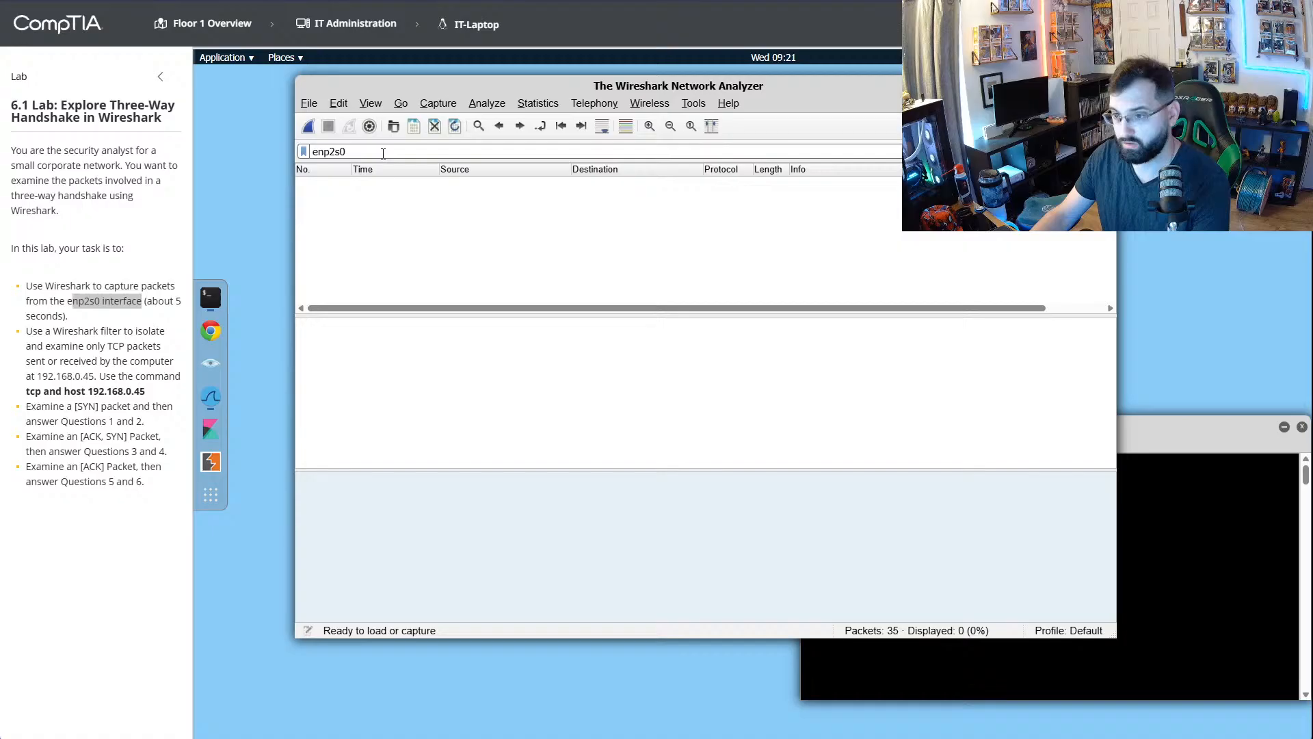
{"action": "left_click", "coordinate": [308, 126]}
{"action": "left_click", "coordinate": [329, 127]}
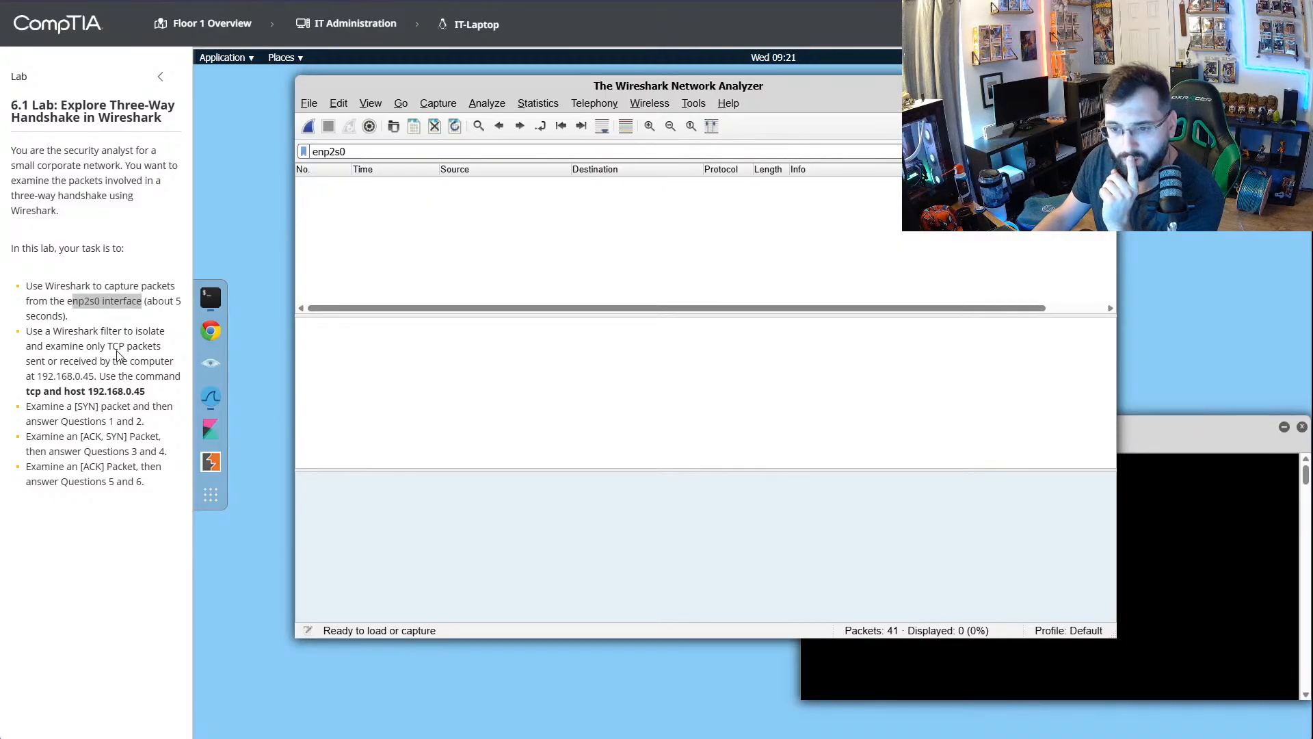
- Replace the display filter text with 192.168.0.45 and run another short capture
{"action": "double_click", "coordinate": [335, 152]}
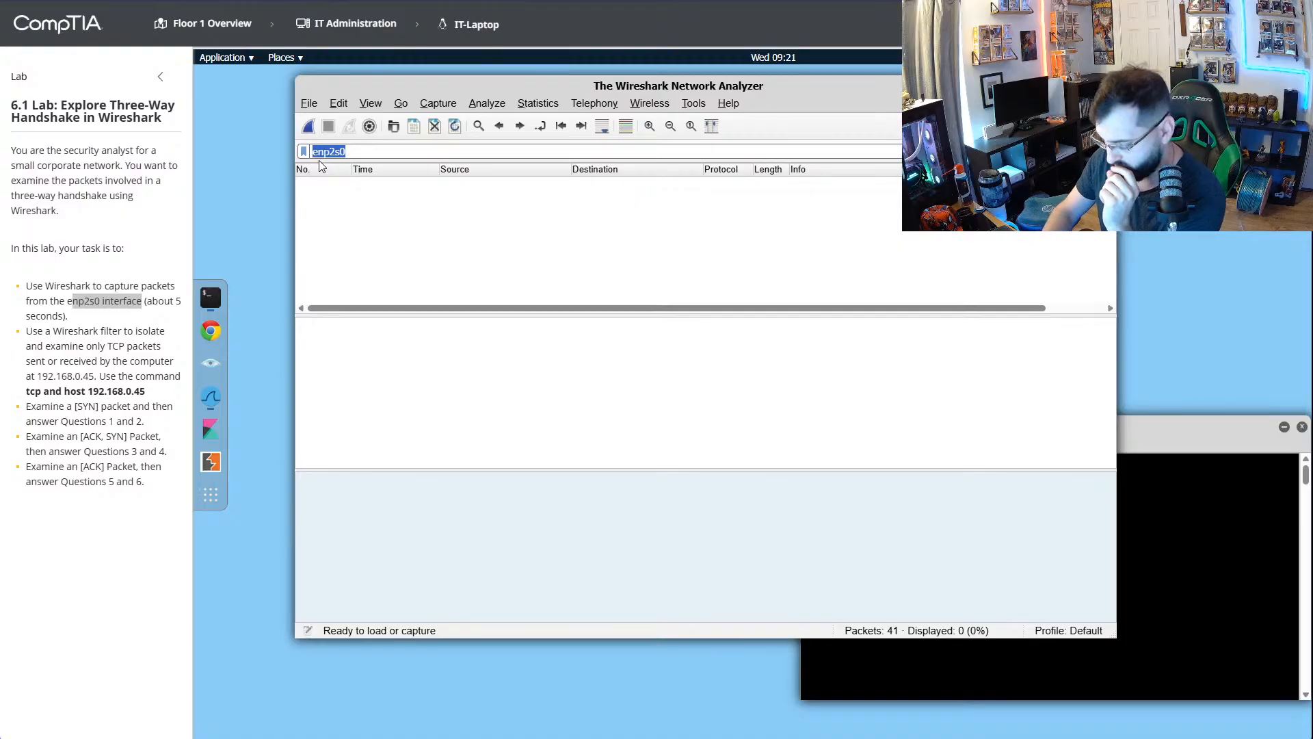
{"action": "type", "text": "192."}
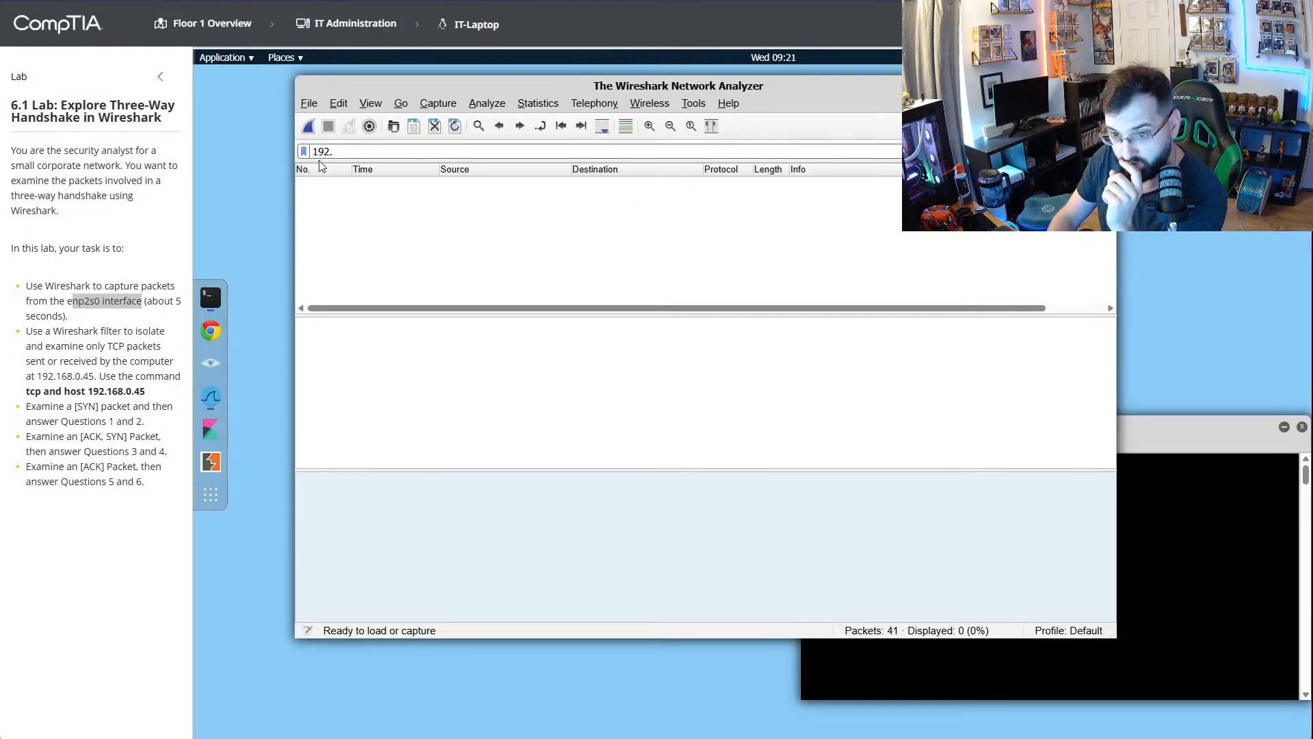
{"action": "type", "text": "168."}
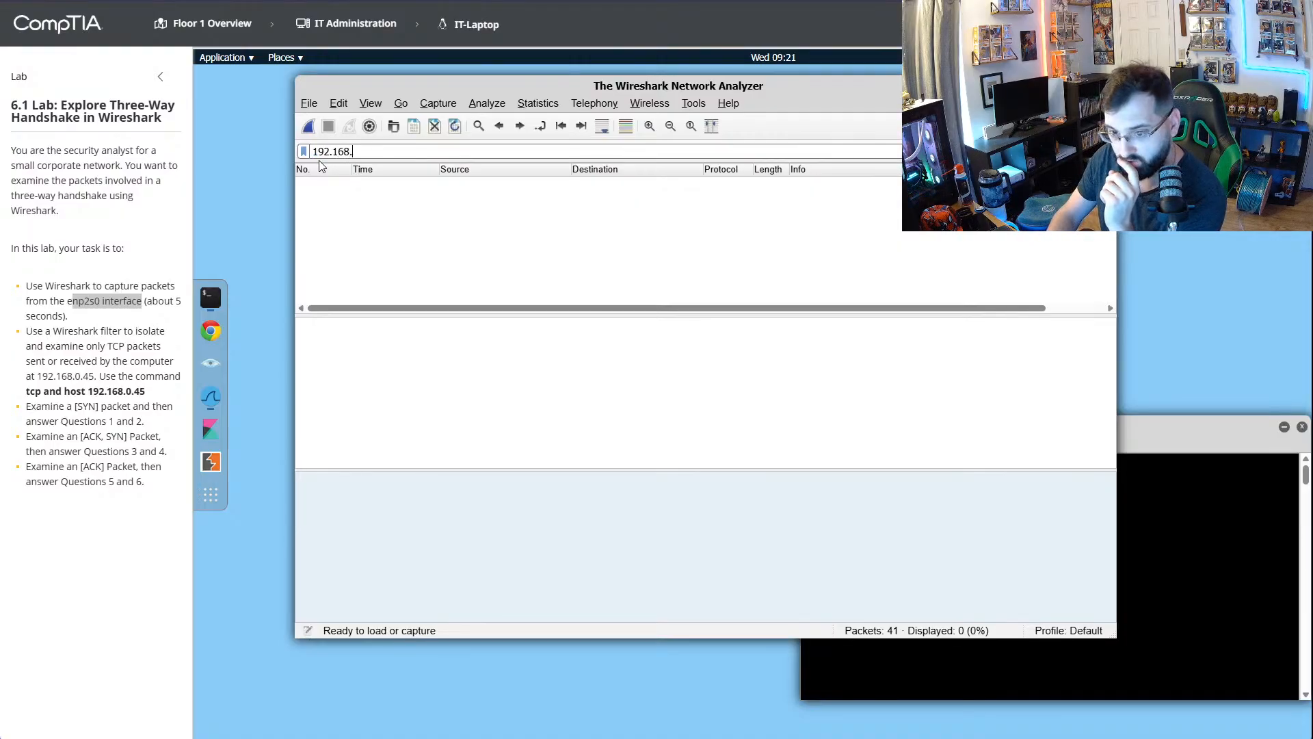
{"action": "type", "text": "0.45"}
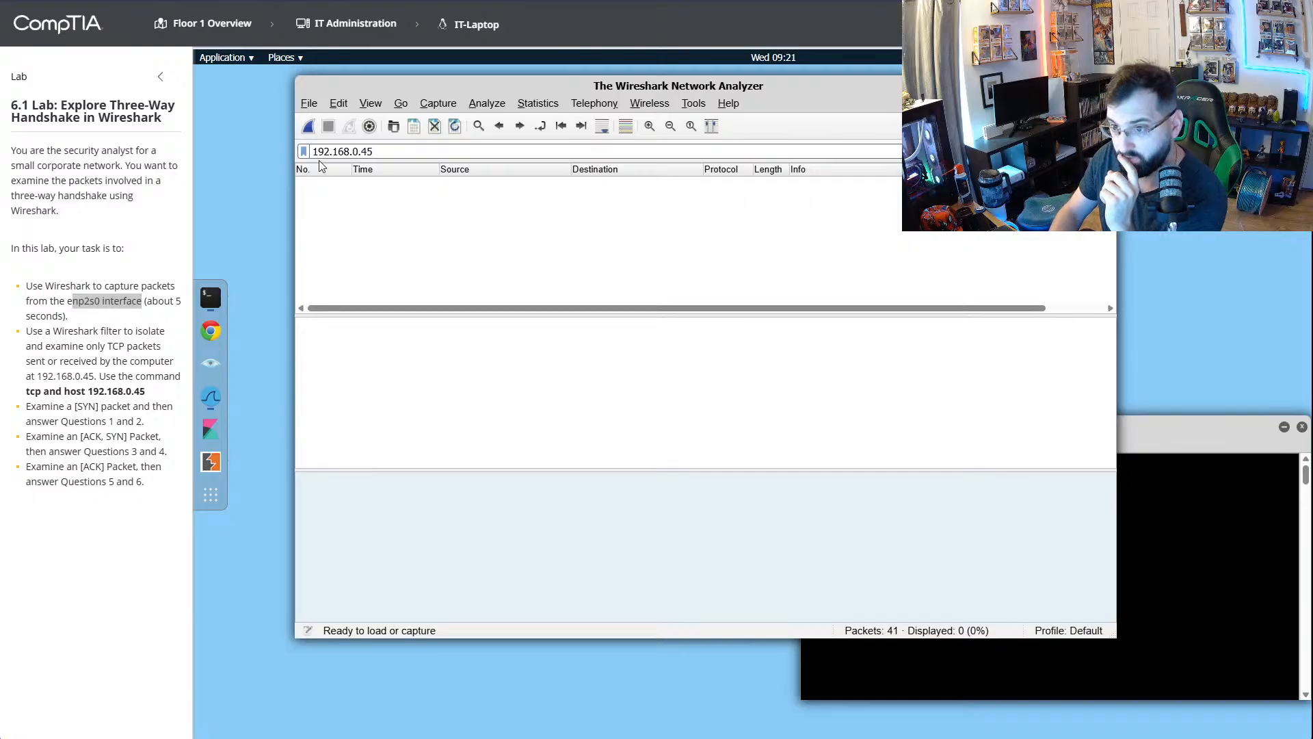
{"action": "left_click", "coordinate": [309, 126]}
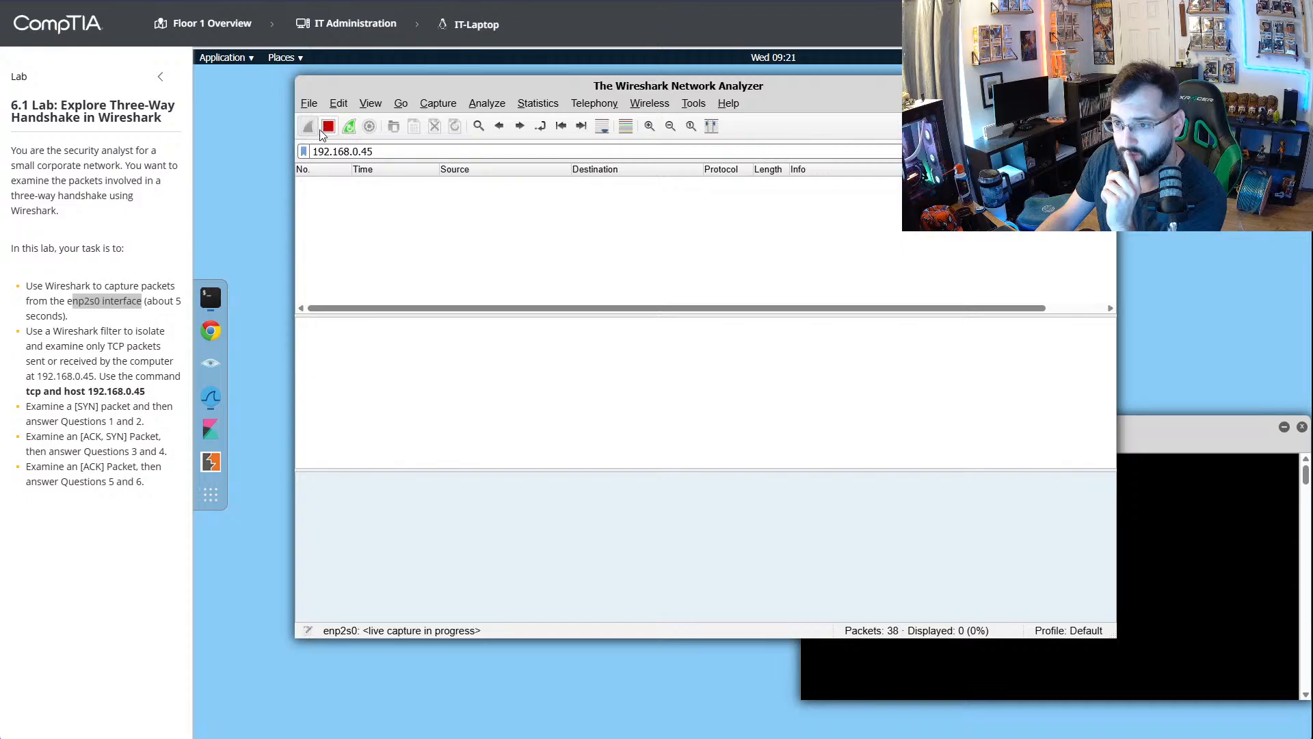
{"action": "left_click", "coordinate": [328, 127]}
- Clear the display filter text and run one more short capture on enp2s0
{"action": "triple_click", "coordinate": [367, 154]}
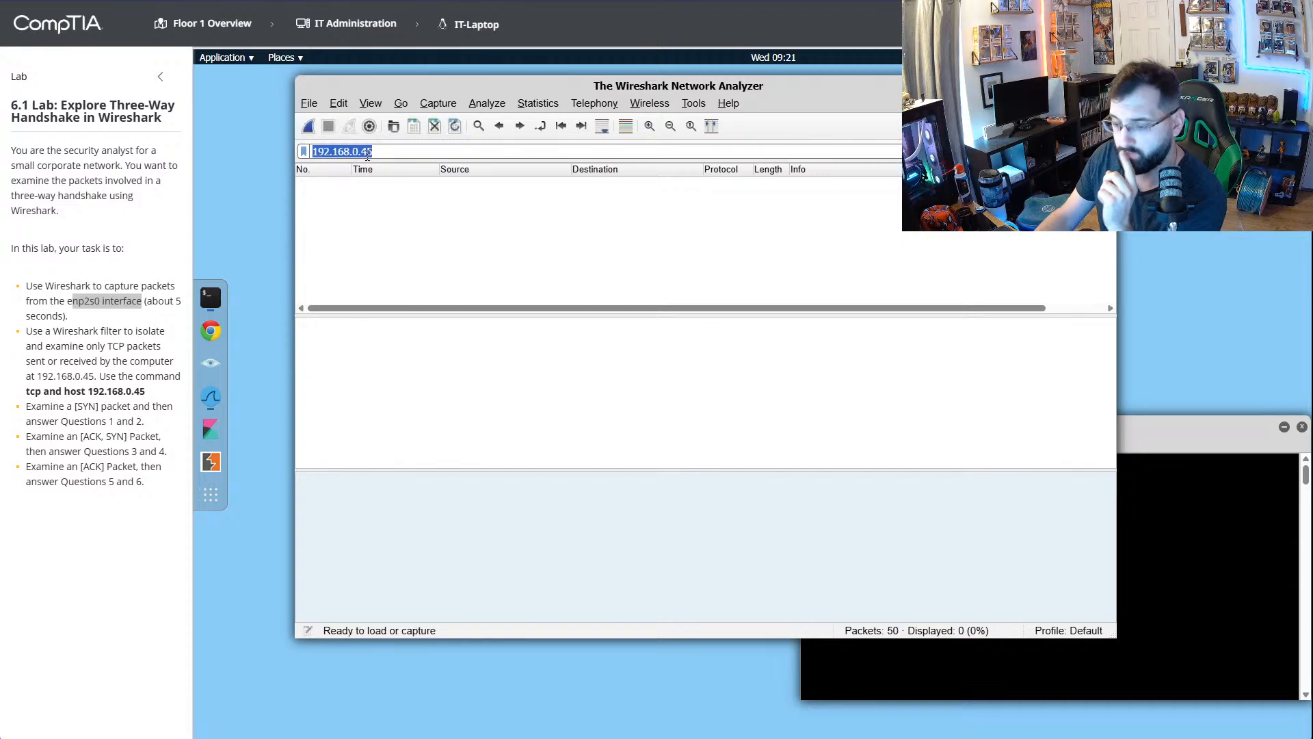
{"action": "key", "text": "BackSpace"}
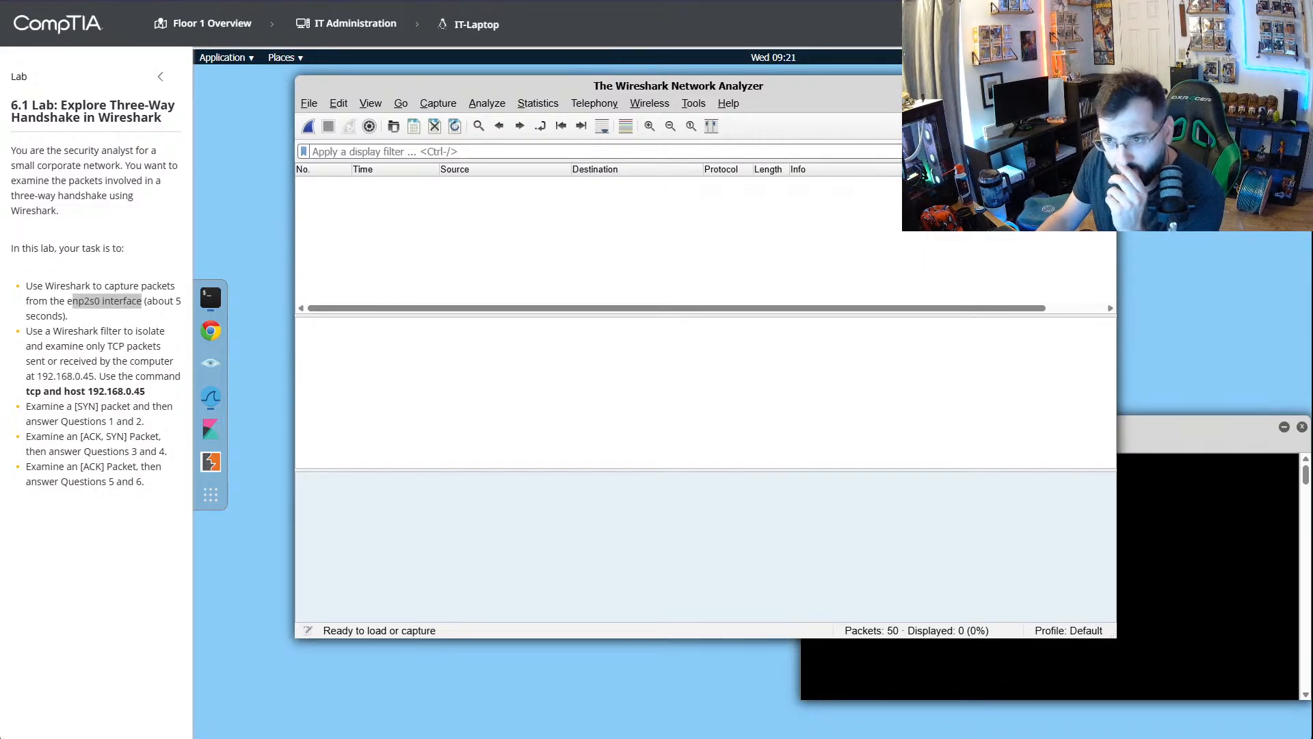
{"action": "left_click", "coordinate": [309, 126]}
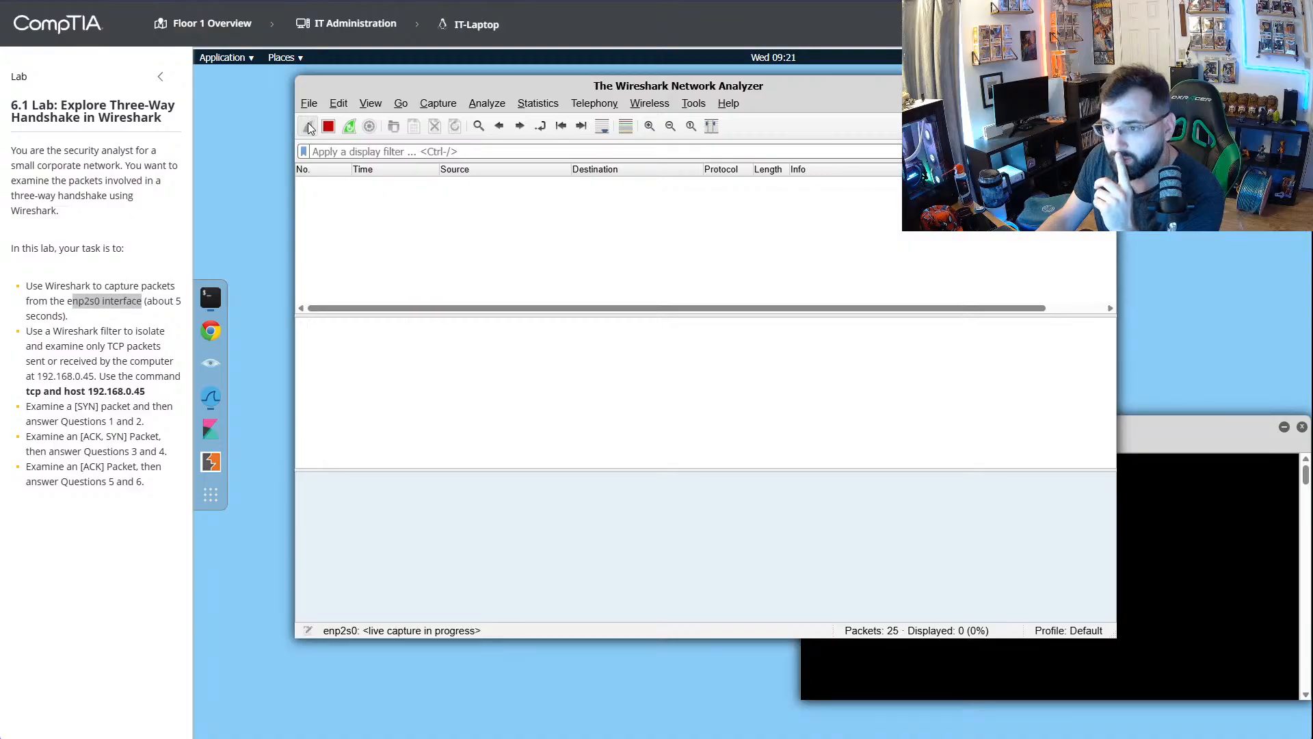
{"action": "left_click", "coordinate": [328, 126]}
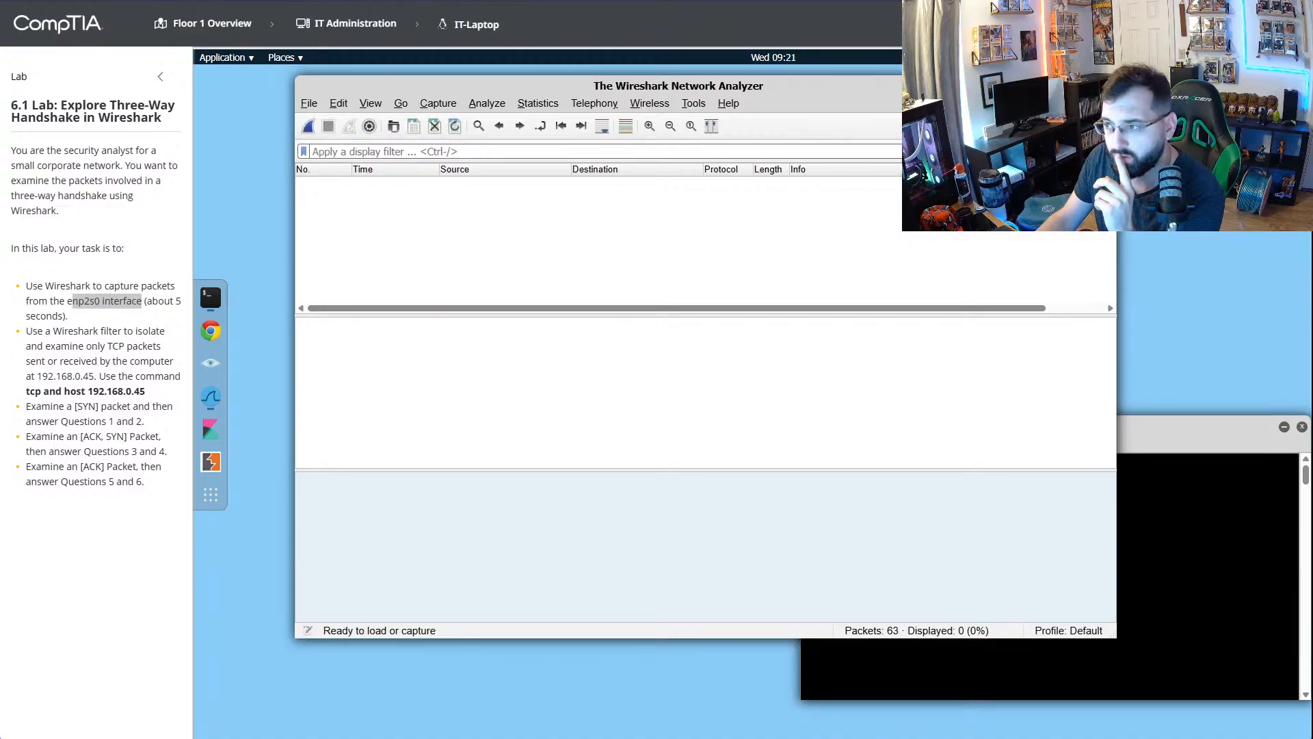
- Close Wireshark, reopen it, and select enp2s0 as the capture interface
{"action": "left_click", "coordinate": [1108, 86]}
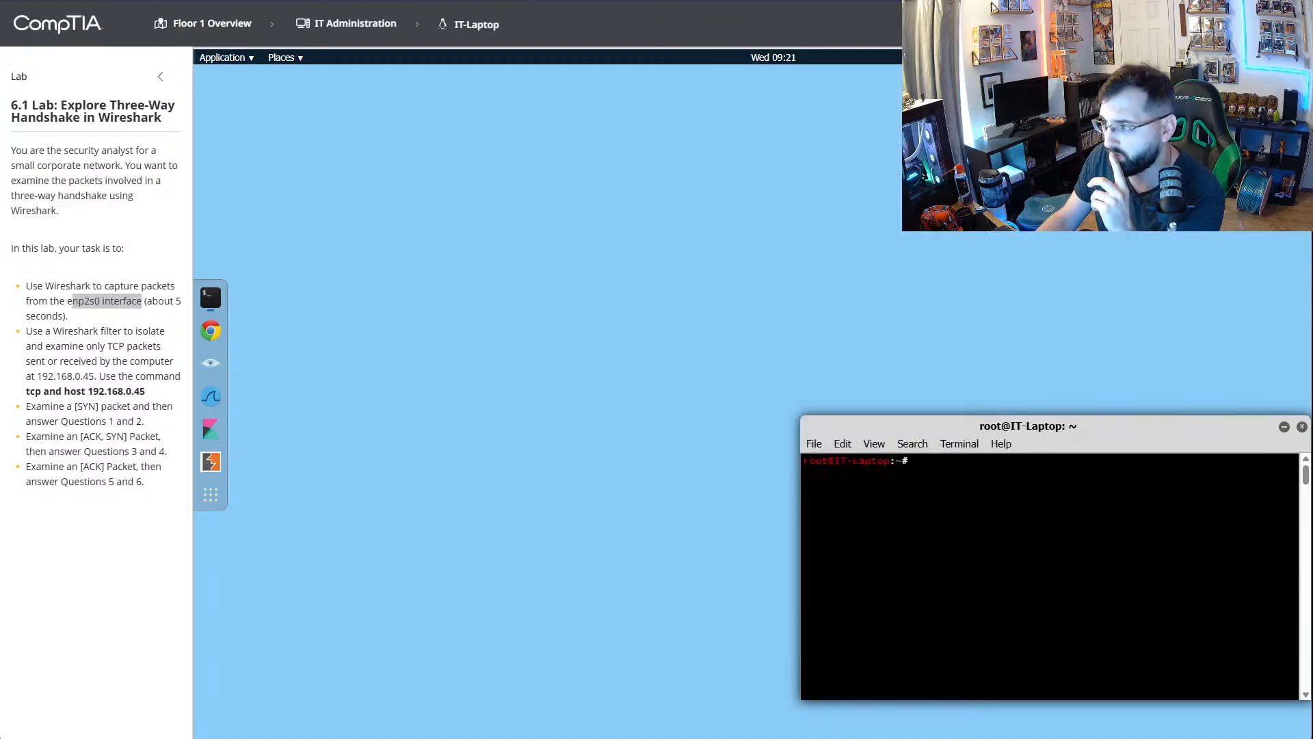
{"action": "left_click", "coordinate": [211, 397]}
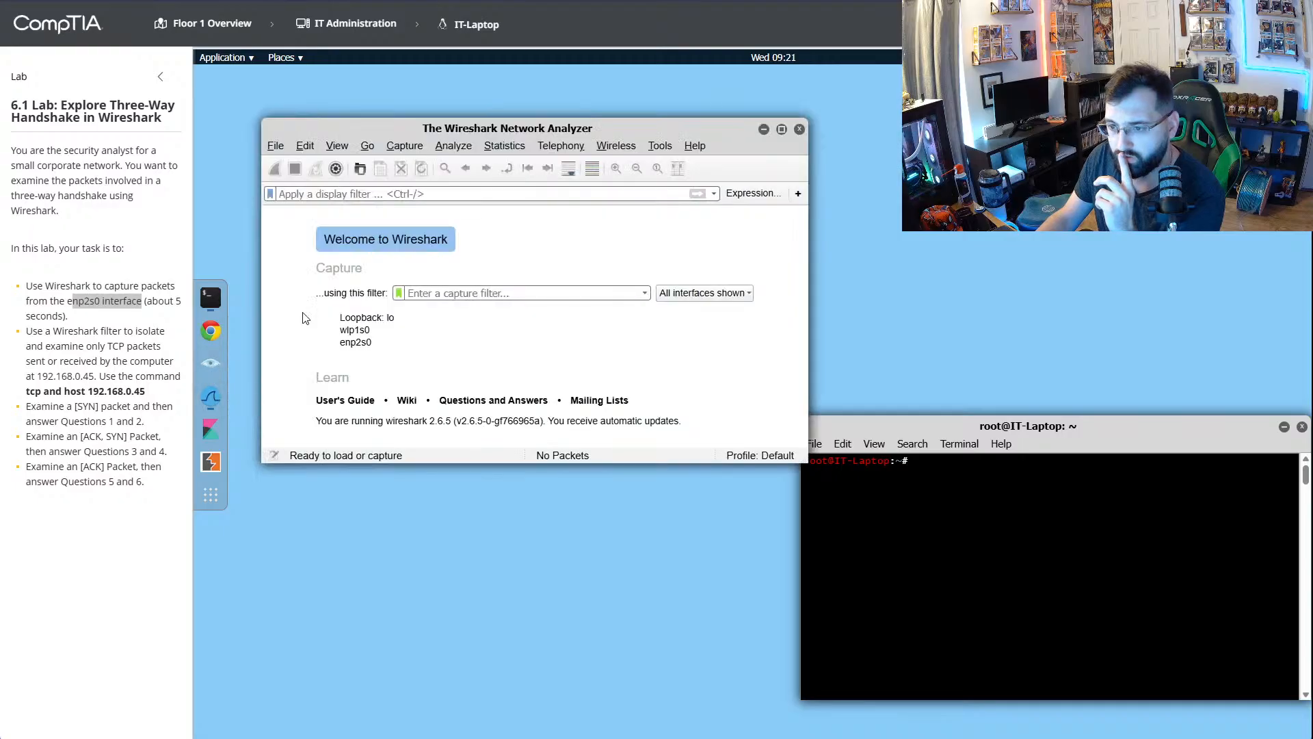
{"action": "left_click", "coordinate": [370, 347]}
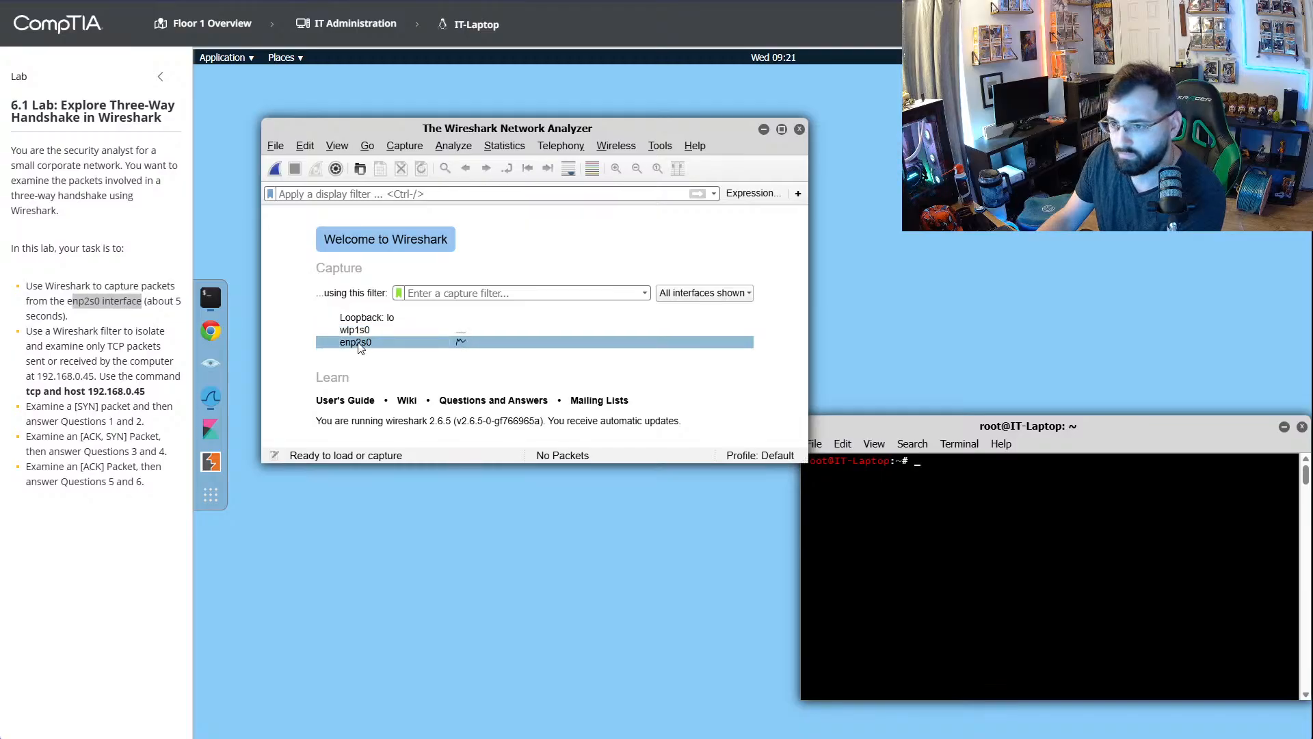
{"action": "left_click", "coordinate": [360, 347]}
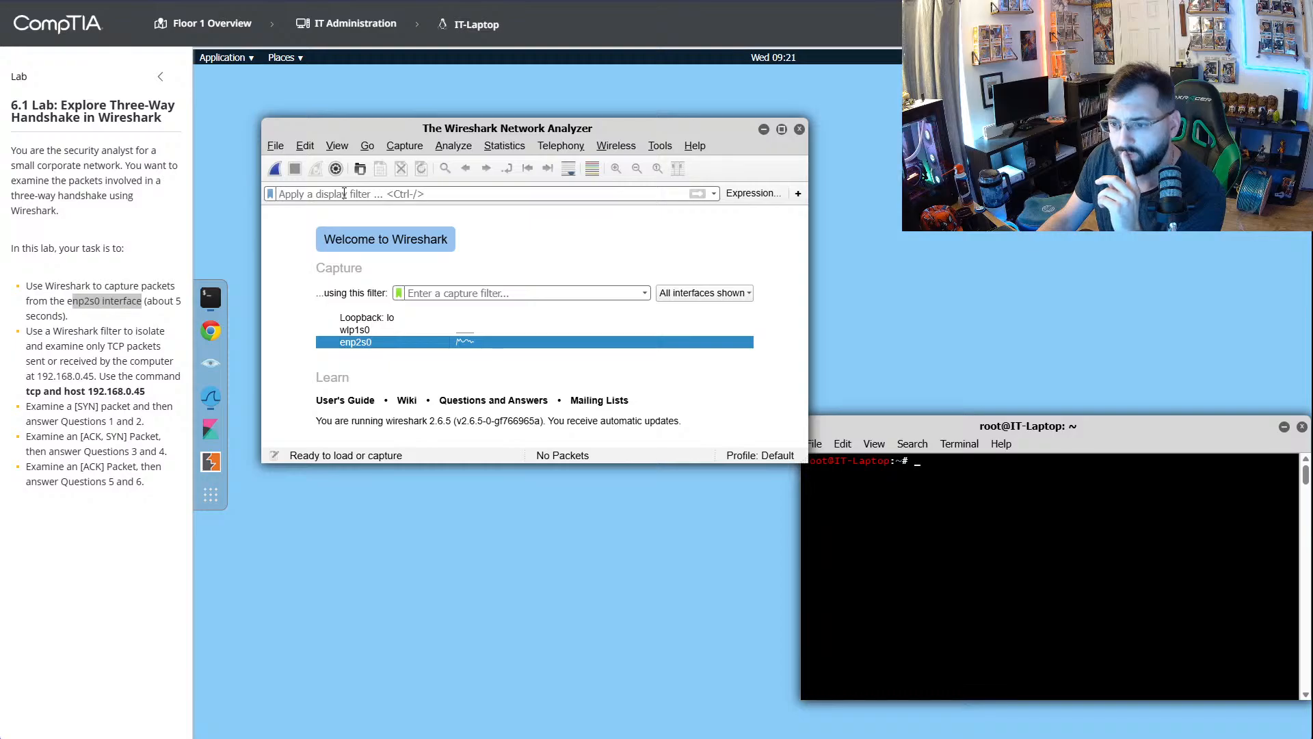
- Enter enp2s0 as the display filter and start capturing on the selected interface
{"action": "left_click", "coordinate": [339, 195]}
{"action": "type", "text": "enp2s0"}
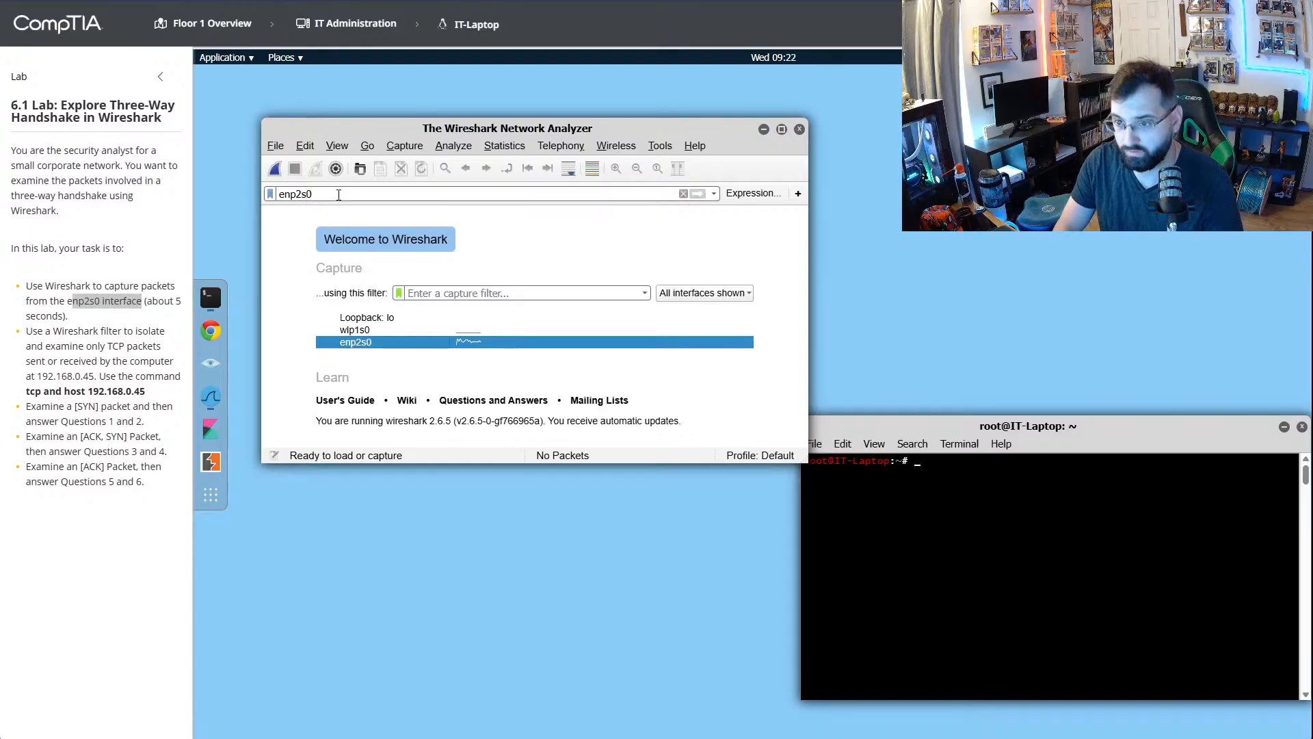
{"action": "left_click", "coordinate": [276, 169]}
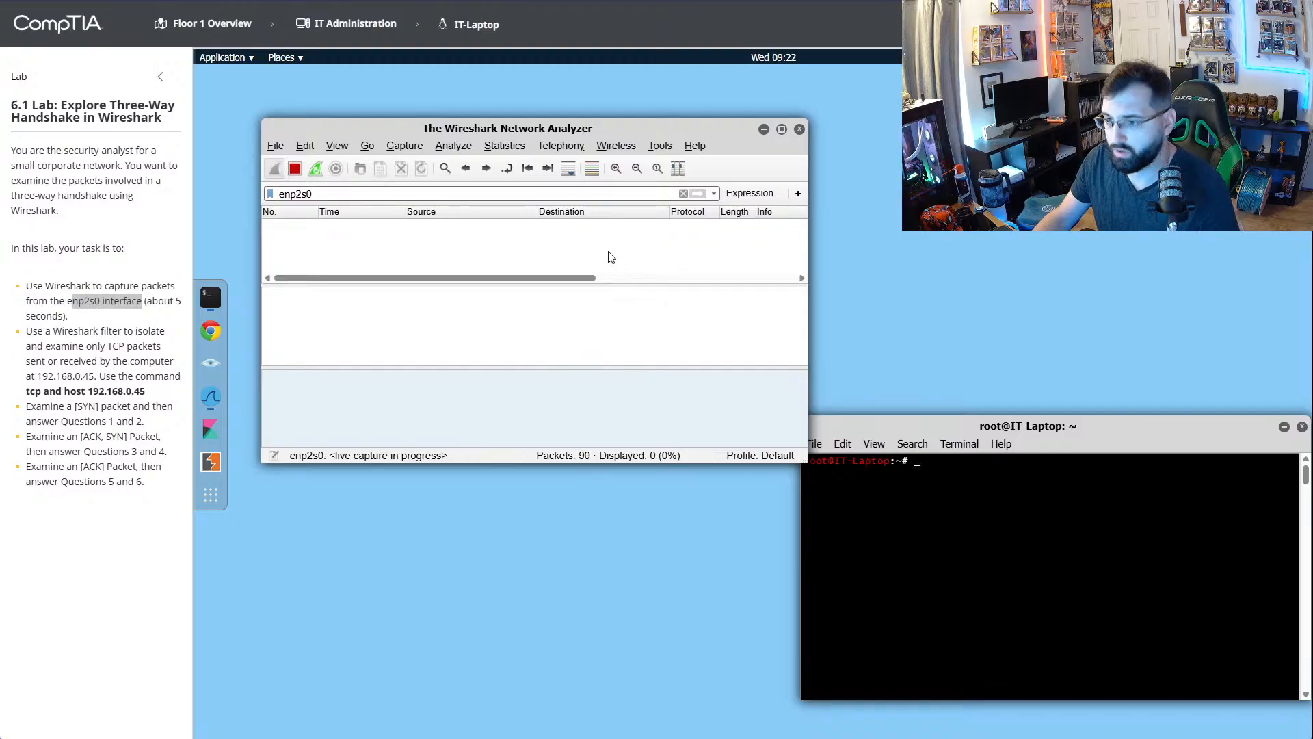
- Clear the display filter from the running capture and make the Wireshark window narrower and taller
{"action": "double_click", "coordinate": [294, 194]}
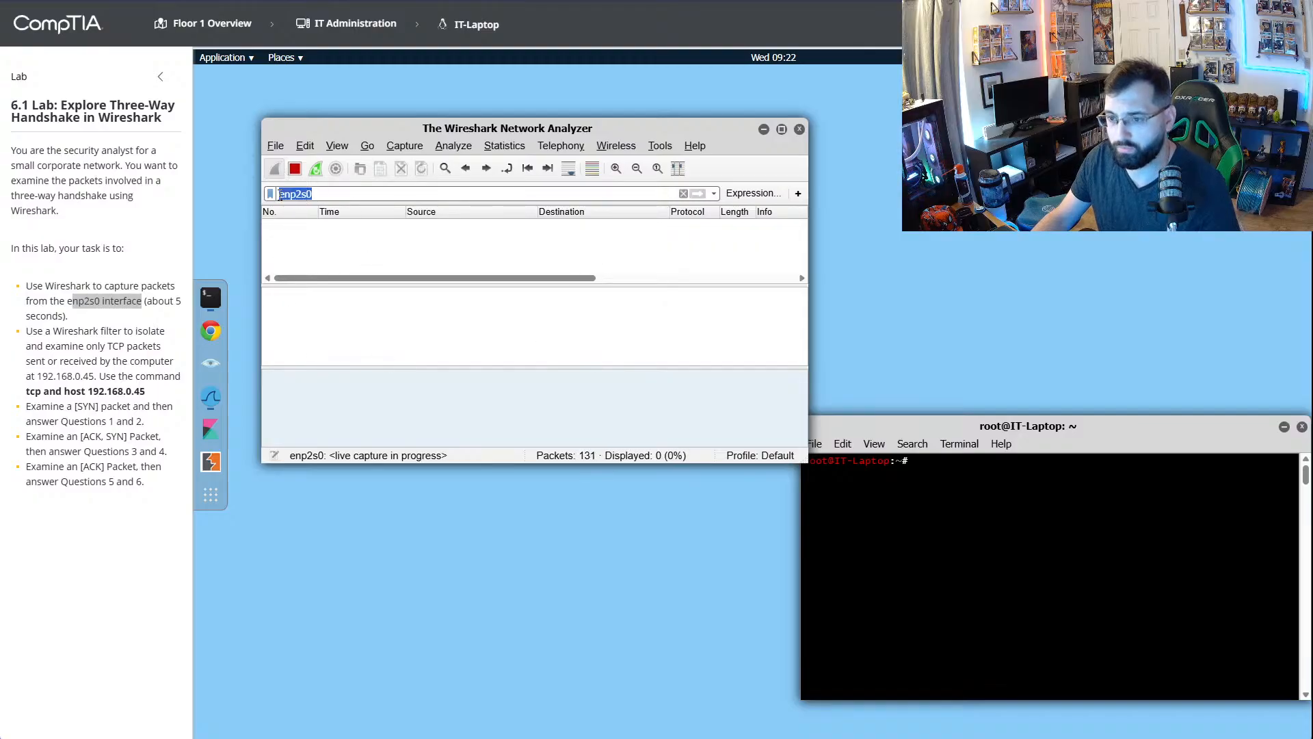
{"action": "key", "text": "BackSpace"}
{"action": "key", "text": "Return"}
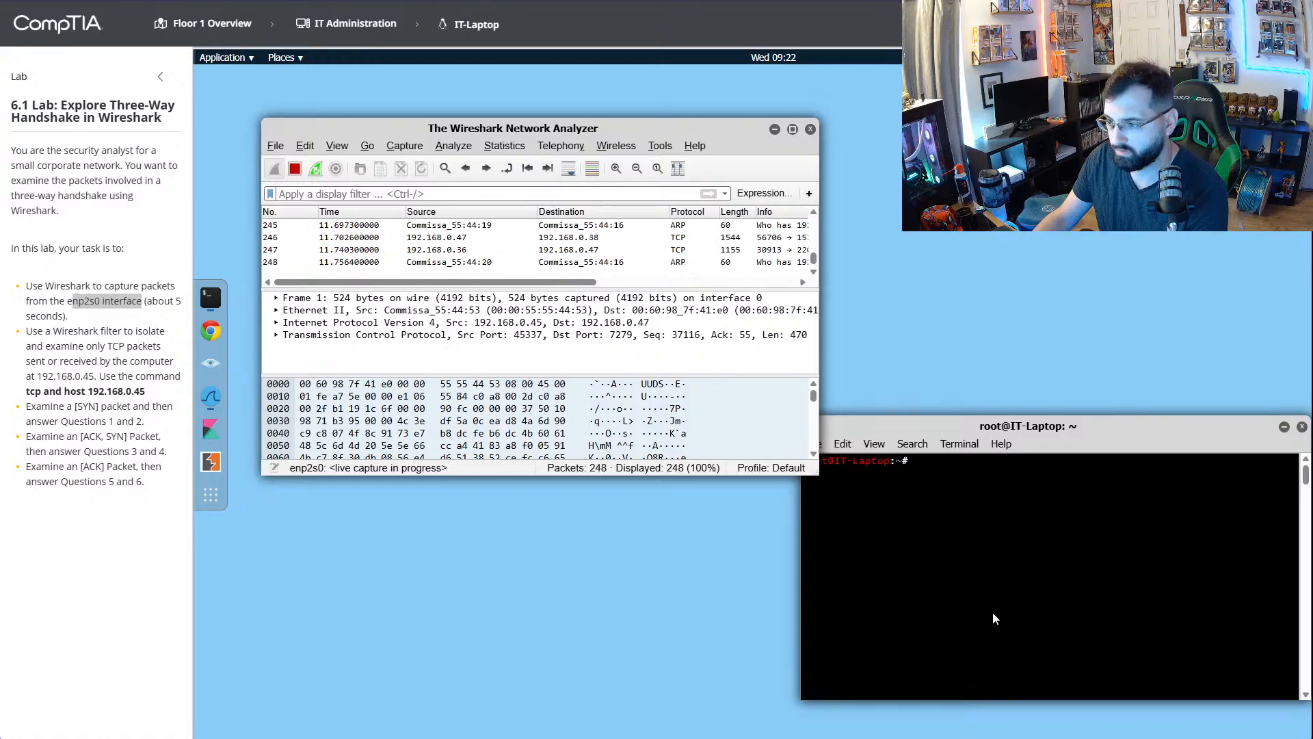
{"action": "left_click_drag", "start_coordinate": [818, 474], "coordinate": [608, 602]}
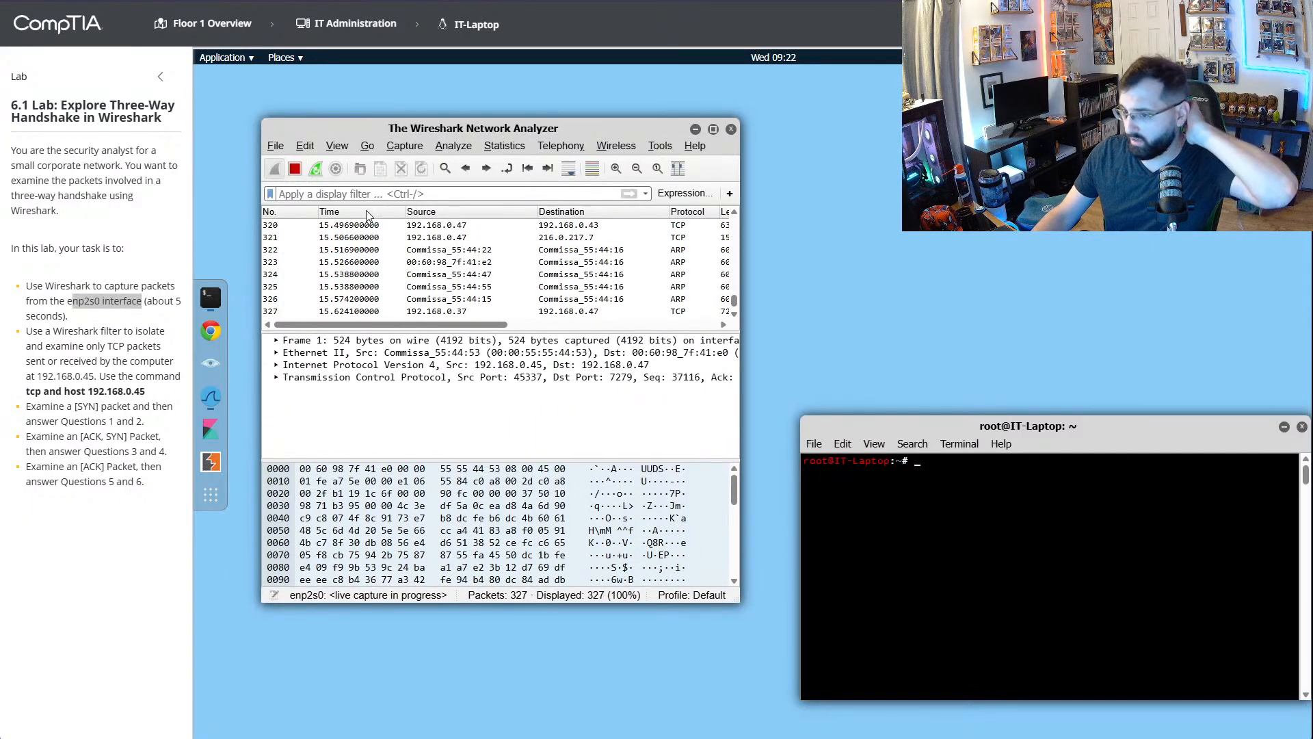
- Stop the capture and apply 192.168.0.45 as the display filter
{"action": "left_click", "coordinate": [295, 169]}
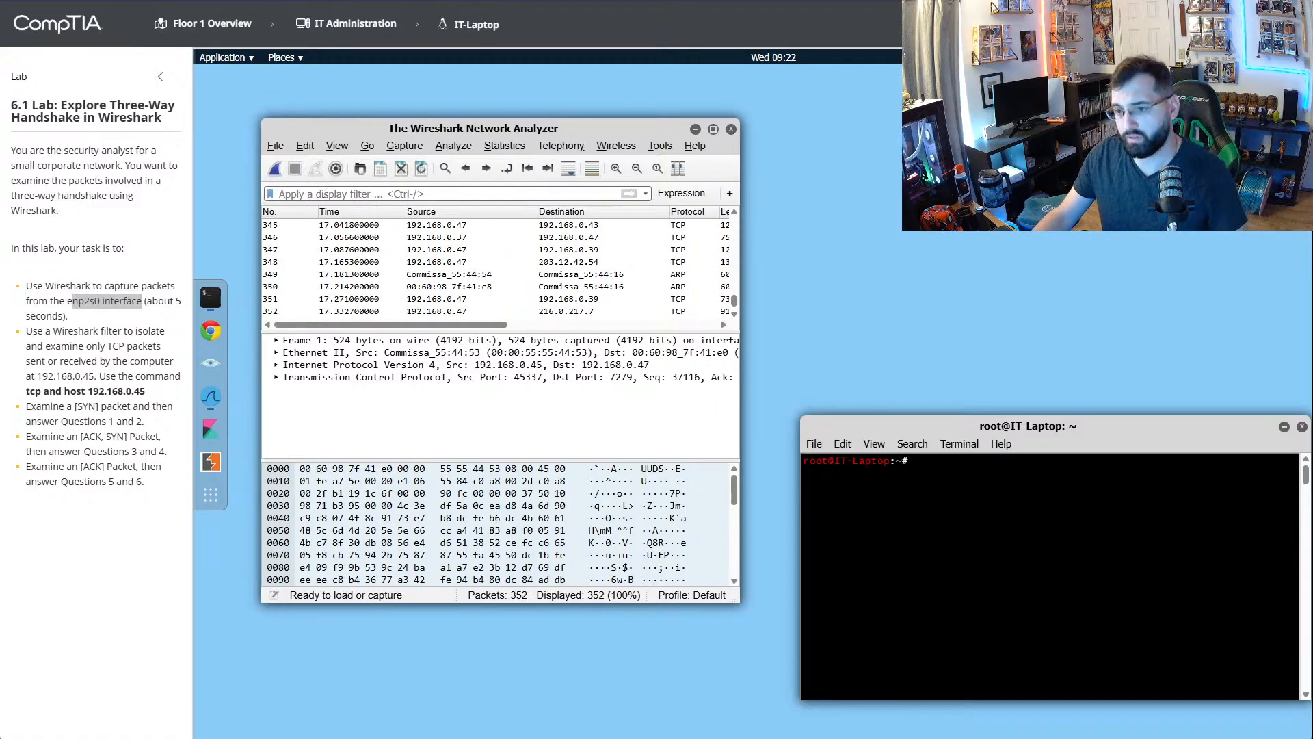
{"action": "type", "text": "192."}
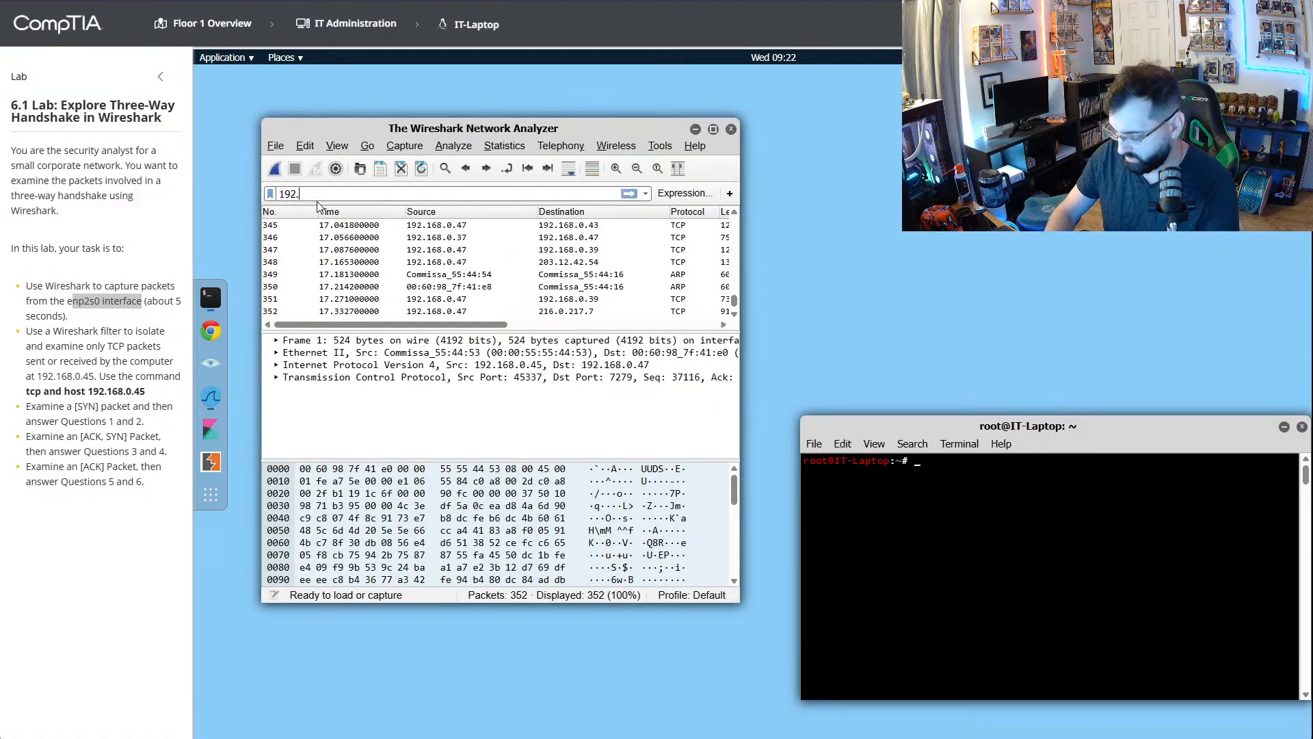
{"action": "type", "text": "168.0.45"}
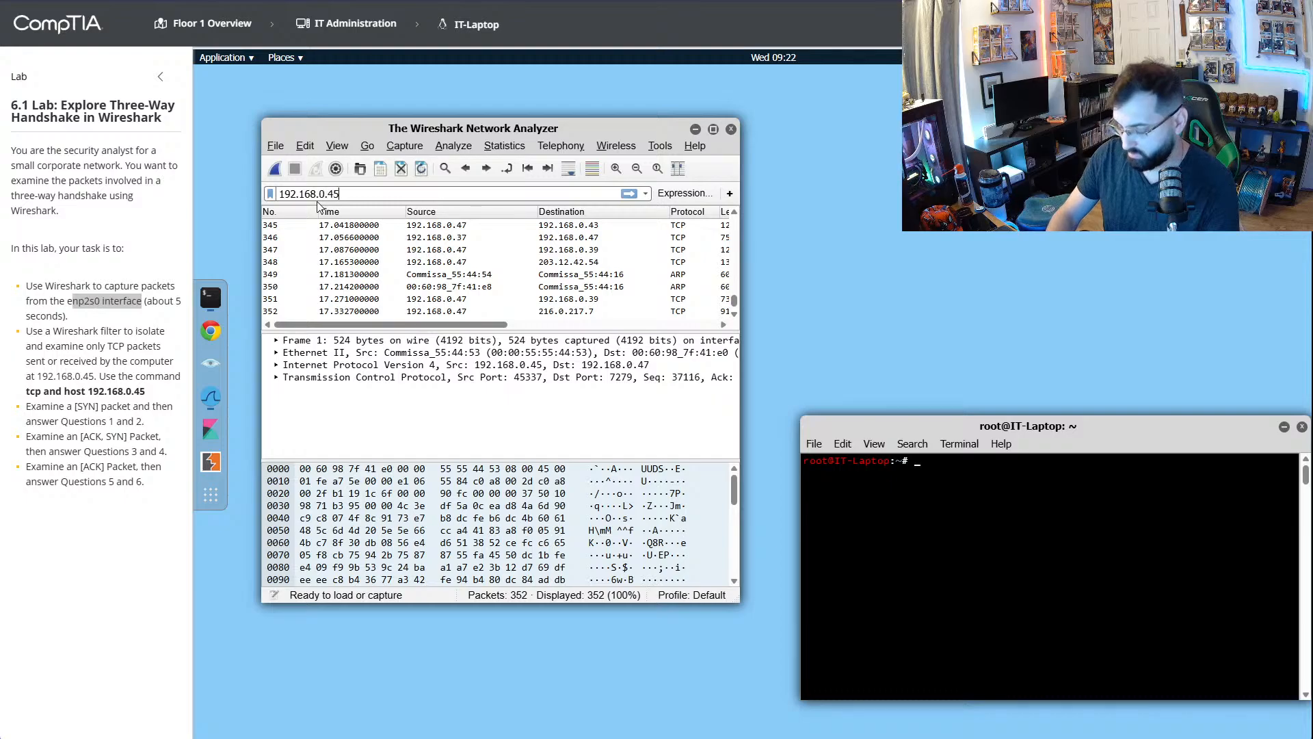
{"action": "key", "text": "Return"}
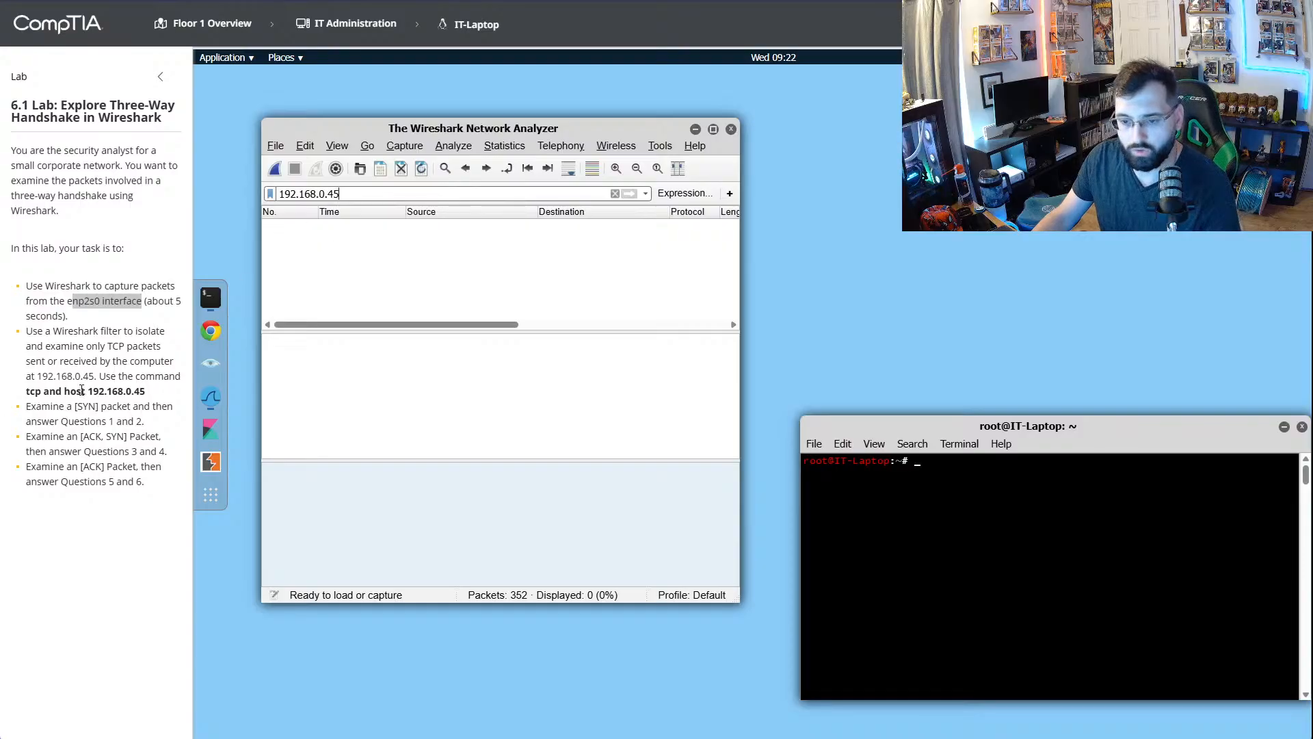
- Try to run the command "hcpo and host 192.168.0.45" in the terminal
{"action": "triple_click", "coordinate": [918, 463]}
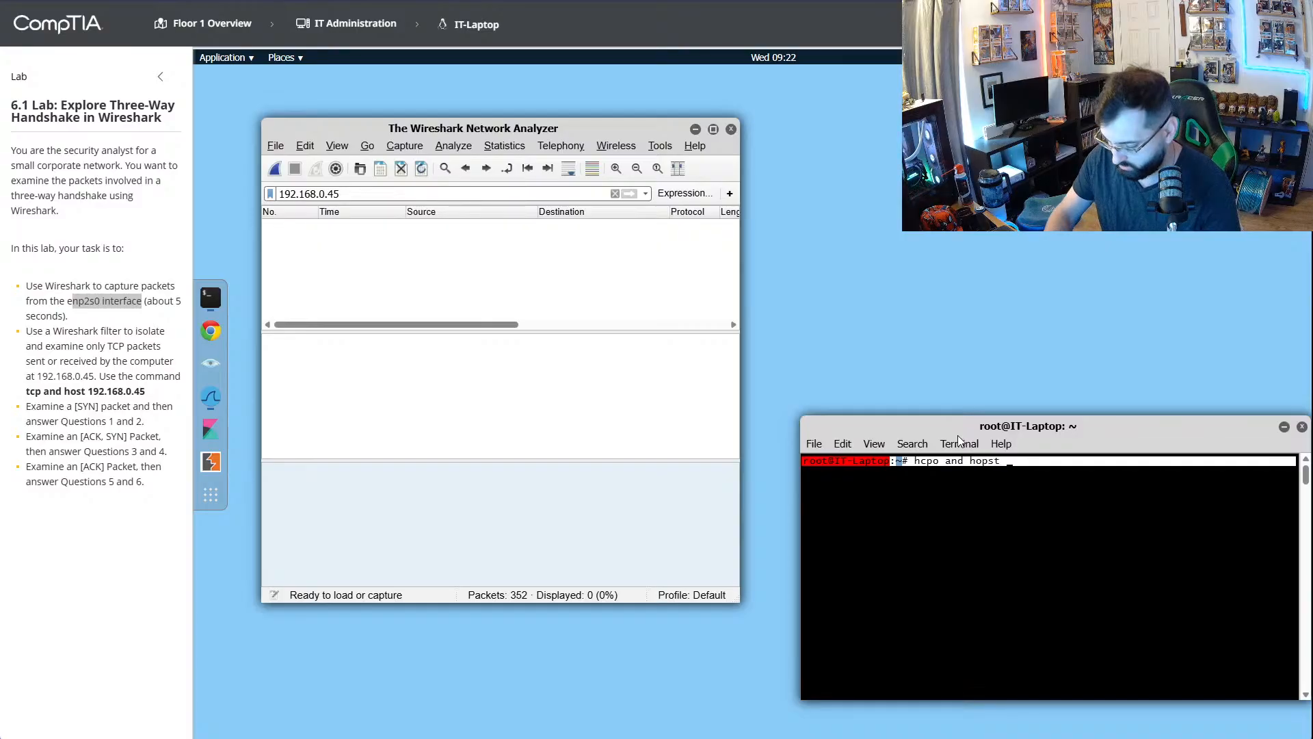
{"action": "type", "text": "hcpo and hopst 192.16"}
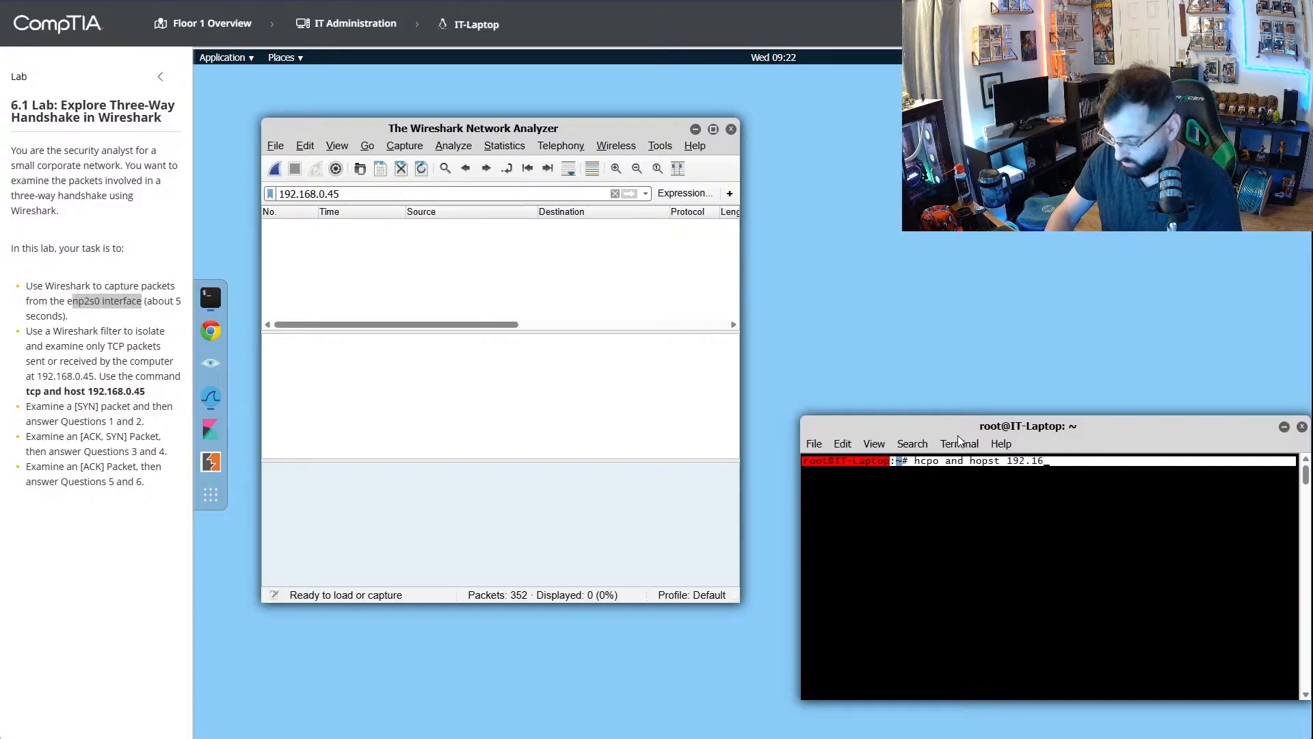
{"action": "type", "text": "8."}
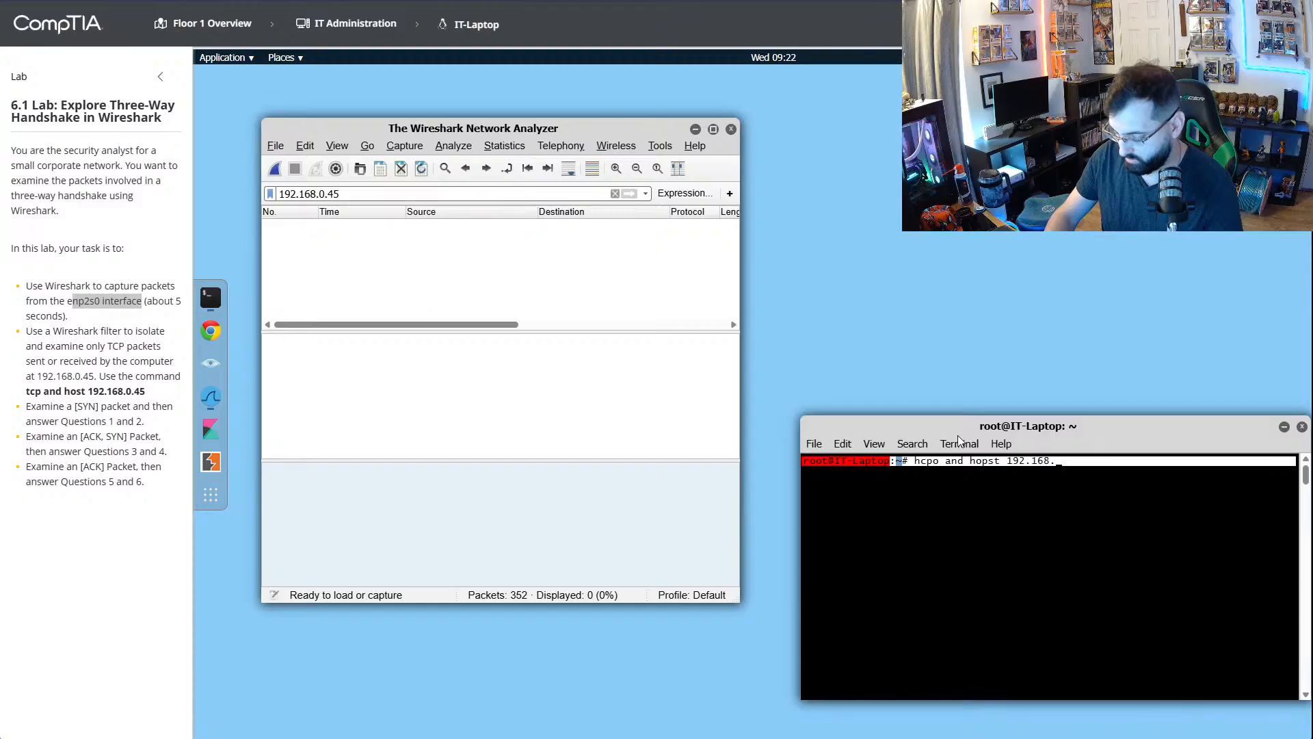
{"action": "type", "text": "0.45"}
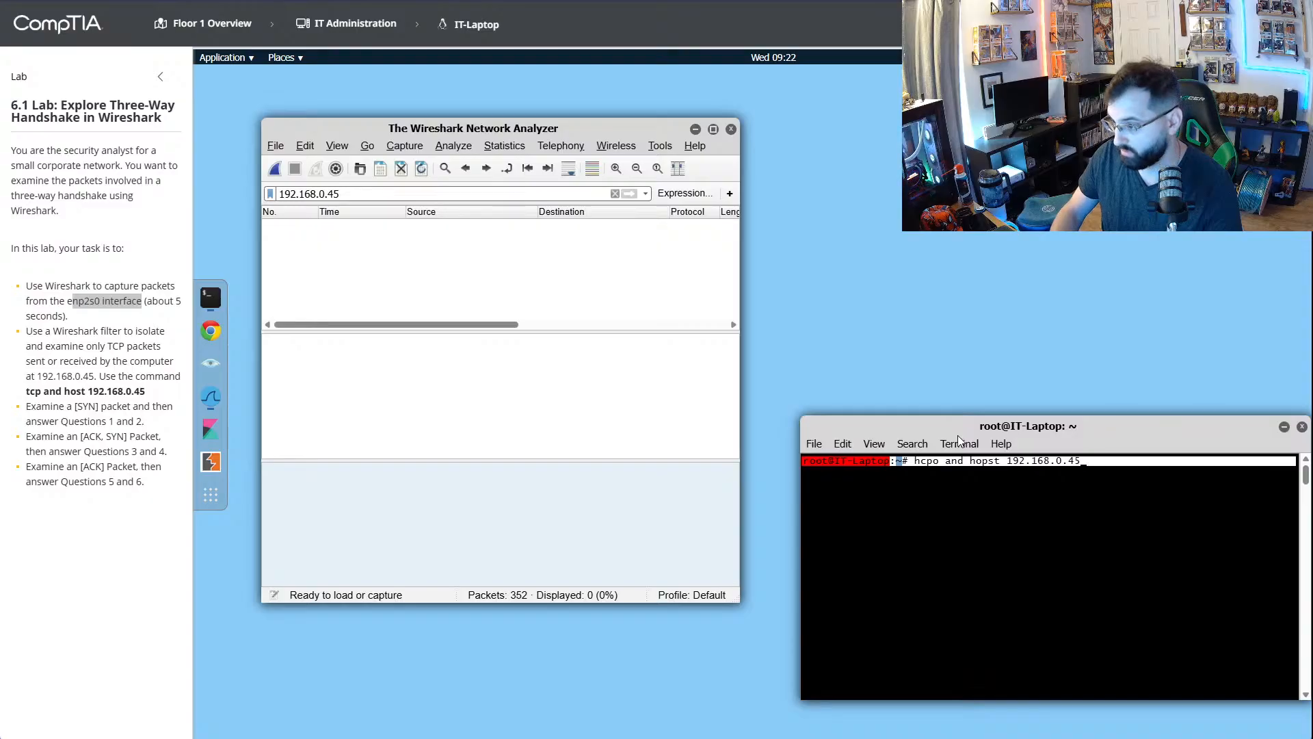
{"action": "key", "text": "Left"}
{"action": "key", "text": "Left"}
{"action": "key", "text": "Left"}
{"action": "key", "text": "Left"}
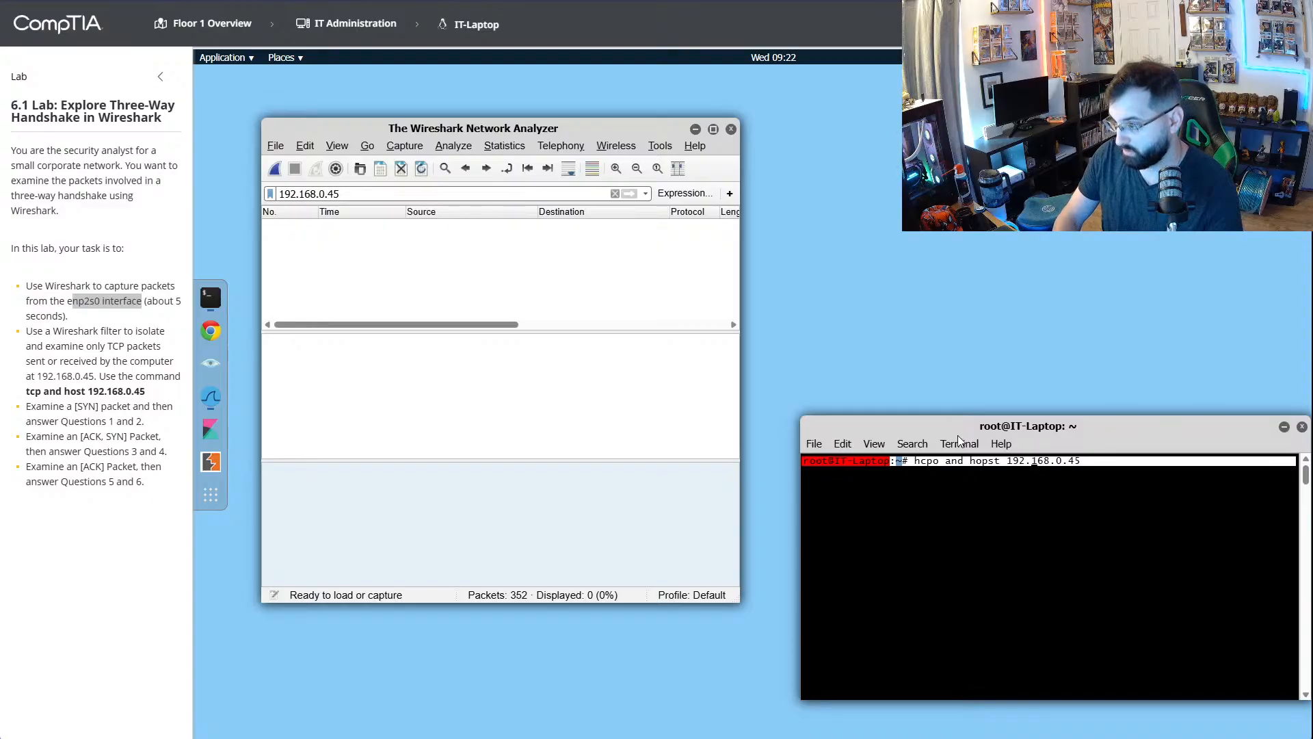
{"action": "key", "text": "BackSpace"}
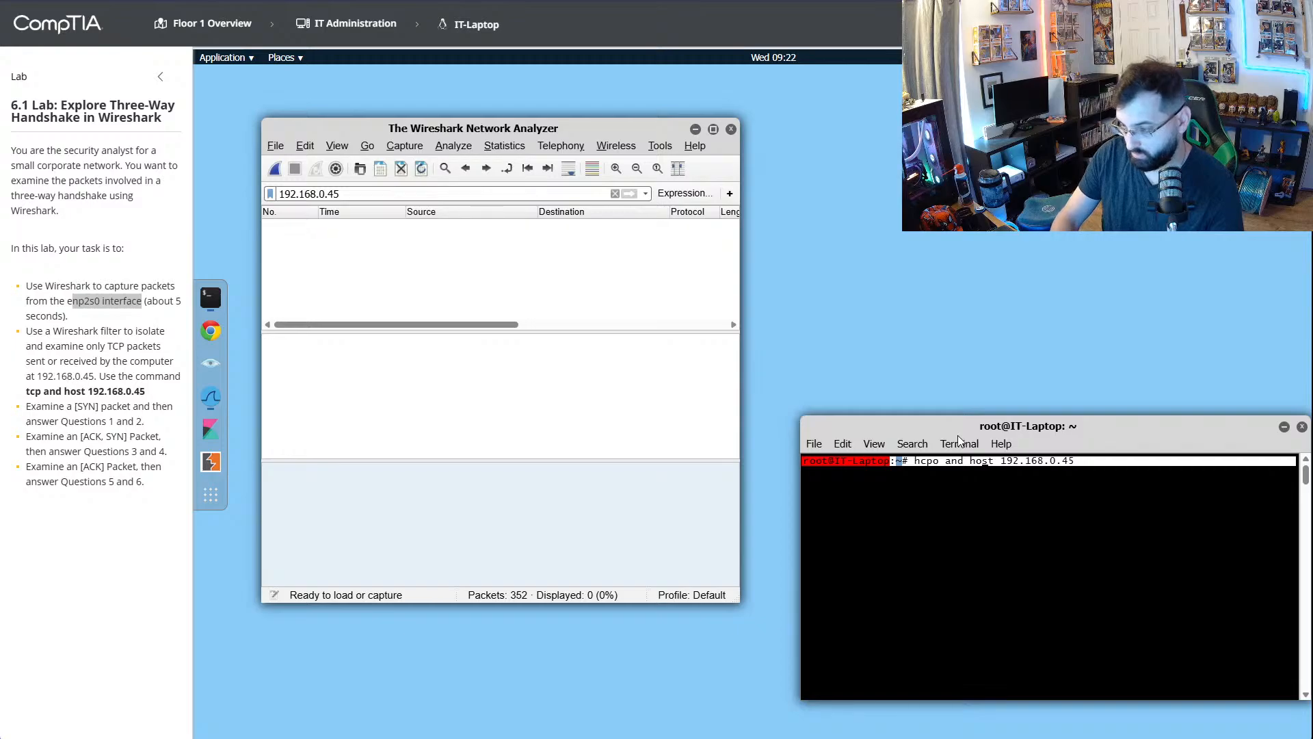
{"action": "key", "text": "Return"}
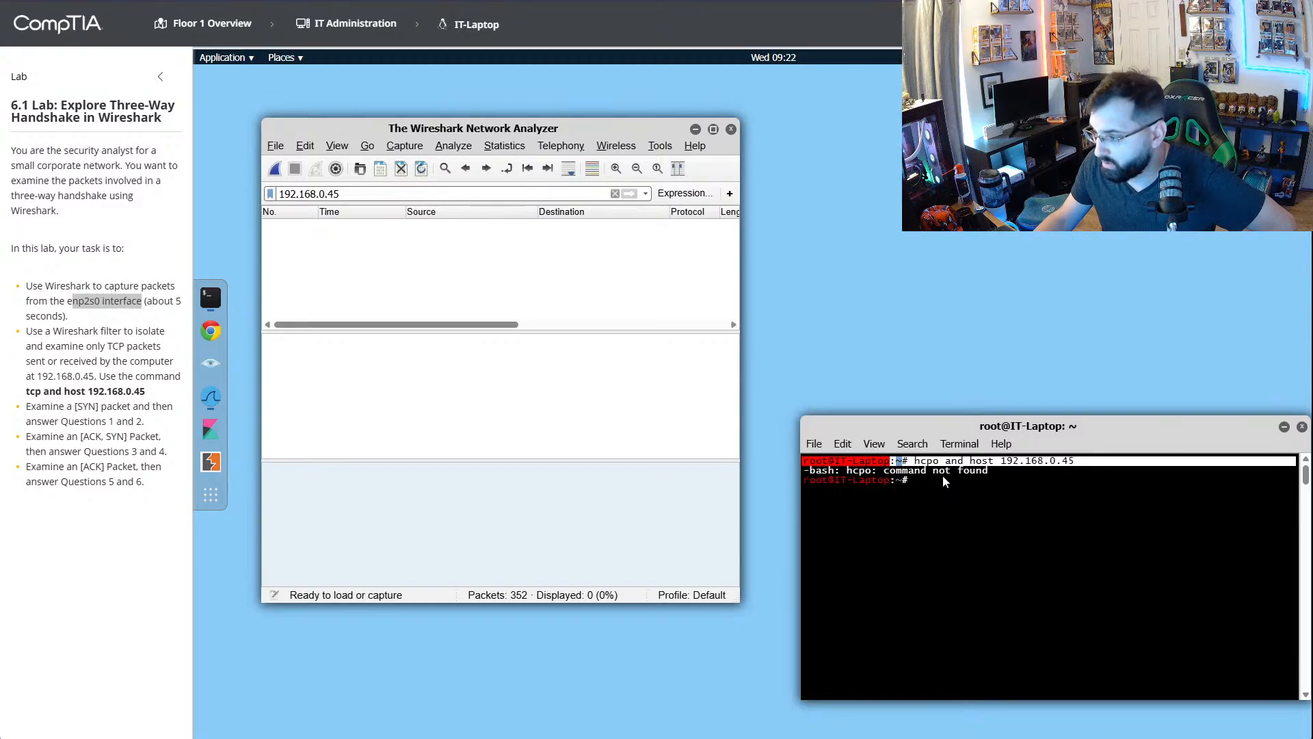
- Correct the terminal command to "tcp and host 192.168.0.45", try to run it, and recall it at the prompt
{"action": "key", "text": "Up"}
{"action": "key", "text": "Left"}
{"action": "key", "text": "Left"}
{"action": "key", "text": "Left"}
{"action": "key", "text": "Left"}
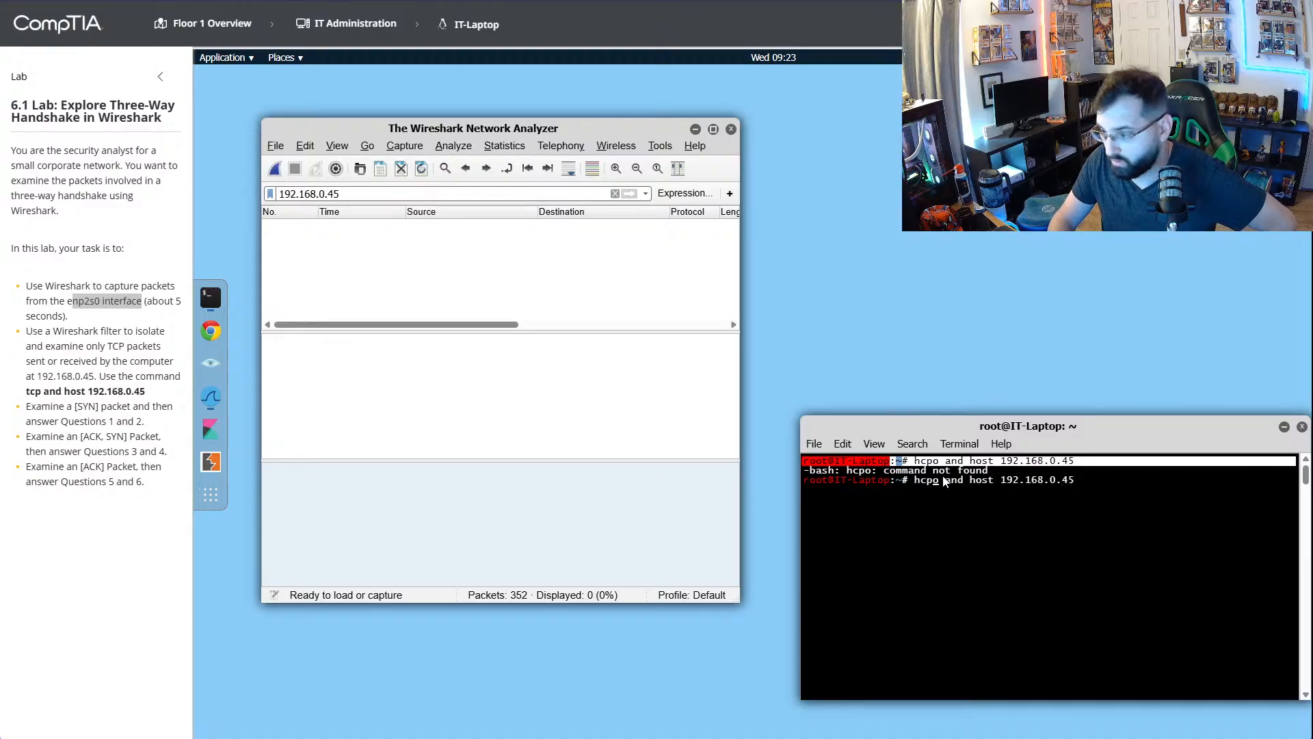
{"action": "key", "text": "Left"}
{"action": "key", "text": "Left"}
{"action": "key", "text": "Left"}
{"action": "key", "text": "Left"}
{"action": "key", "text": "Left"}
{"action": "key", "text": "Left"}
{"action": "key", "text": "Left"}
{"action": "key", "text": "Left"}
{"action": "key", "text": "Left"}
{"action": "key", "text": "Left"}
{"action": "key", "text": "Left"}
{"action": "key", "text": "Left"}
{"action": "key", "text": "Left"}
{"action": "key", "text": "Left"}
{"action": "key", "text": "Left"}
{"action": "key", "text": "Left"}
{"action": "key", "text": "Left"}
{"action": "key", "text": "Left"}
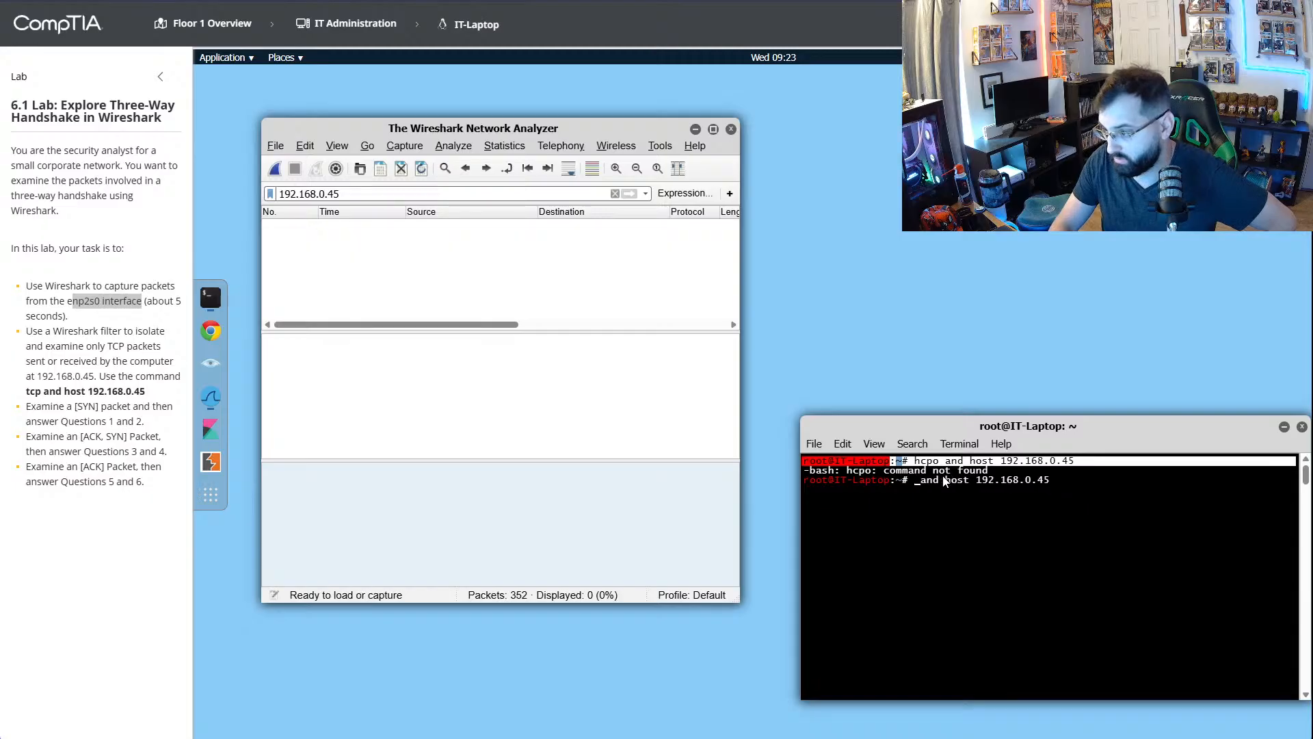
{"action": "key", "text": "BackSpace"}
{"action": "key", "text": "BackSpace"}
{"action": "key", "text": "BackSpace"}
{"action": "key", "text": "BackSpace"}
{"action": "type", "text": "tcp"}
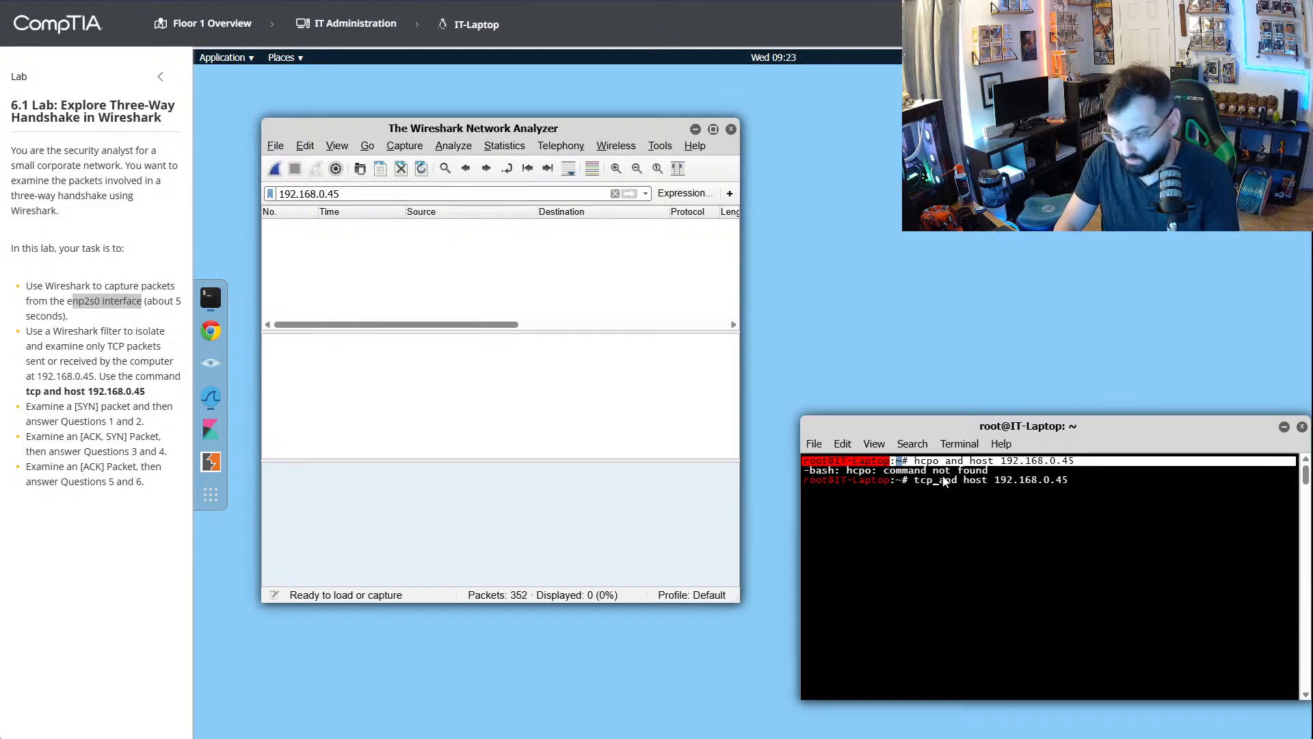
{"action": "key", "text": "Return"}
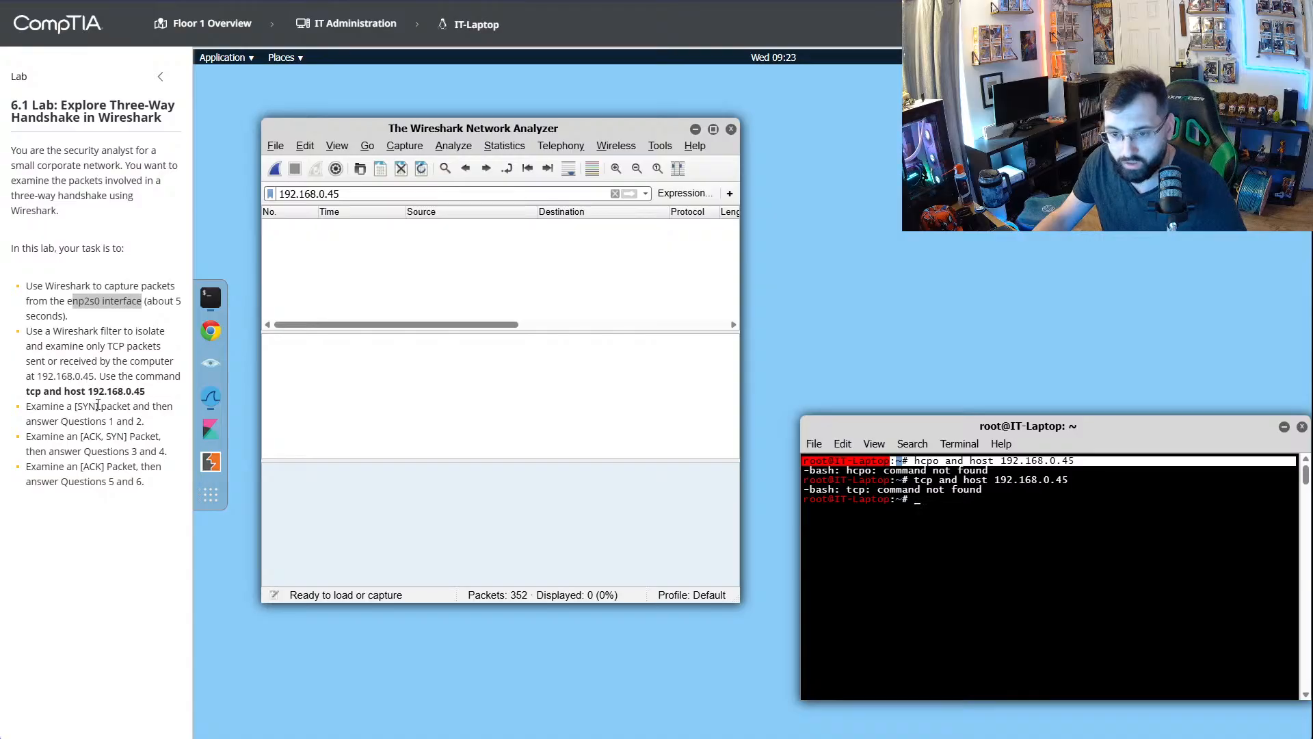
{"action": "key", "text": "Up"}
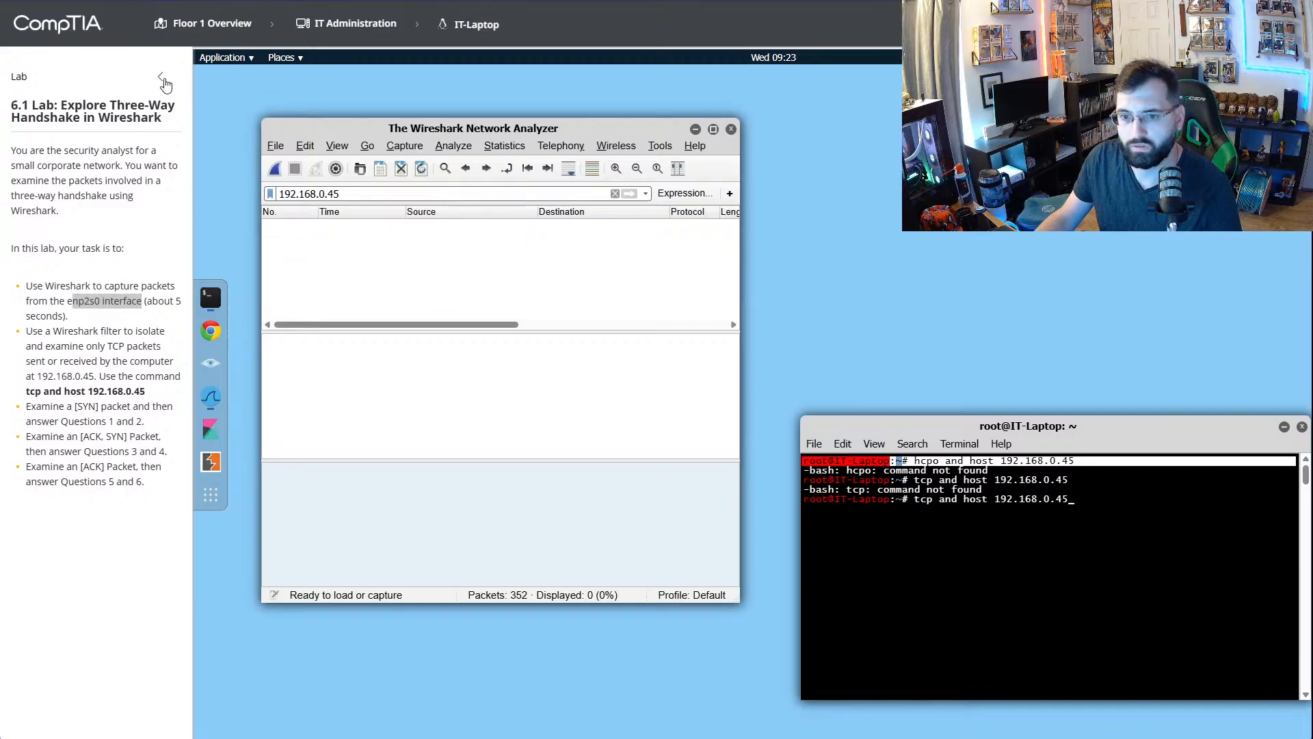
- Copy the lab title, open YouTube in a new browser tab, and paste the clipboard text as the search query
{"action": "left_click_drag", "start_coordinate": [9, 113], "coordinate": [171, 124]}
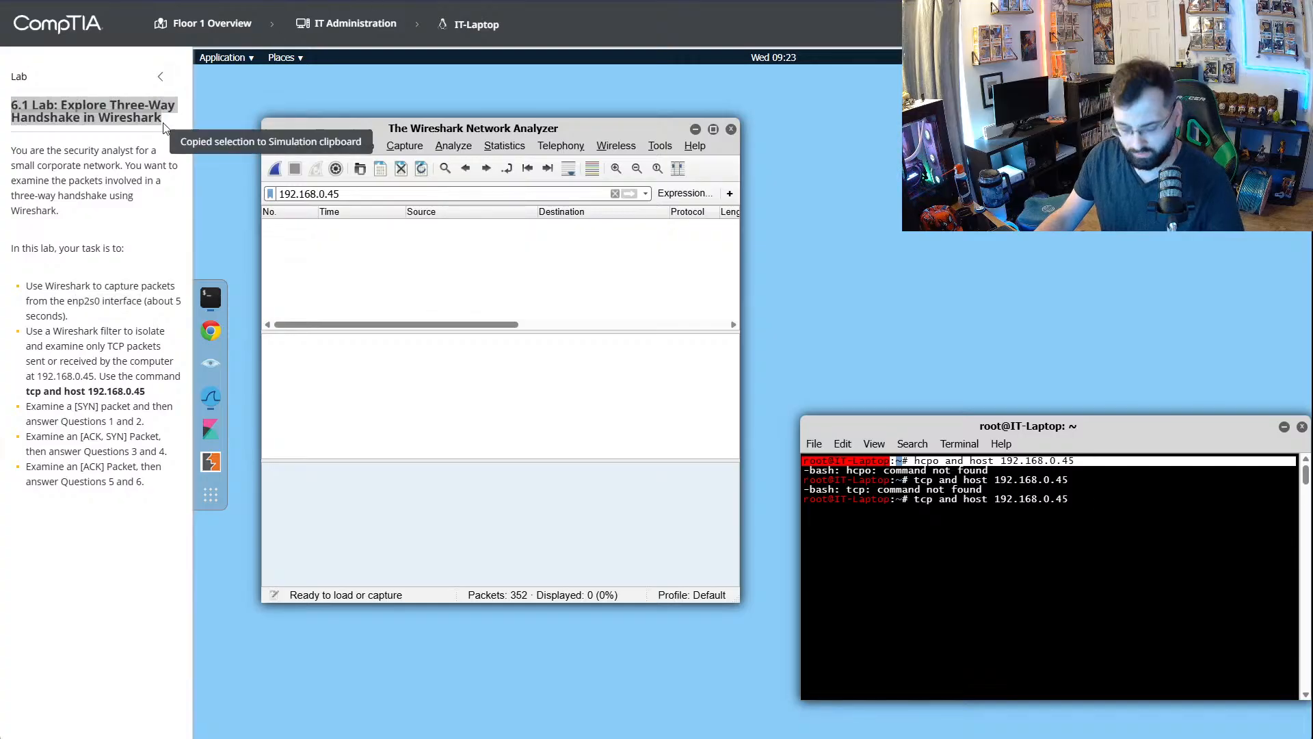
{"action": "key", "text": "ctrl+c"}
{"action": "key", "text": "ctrl+t"}
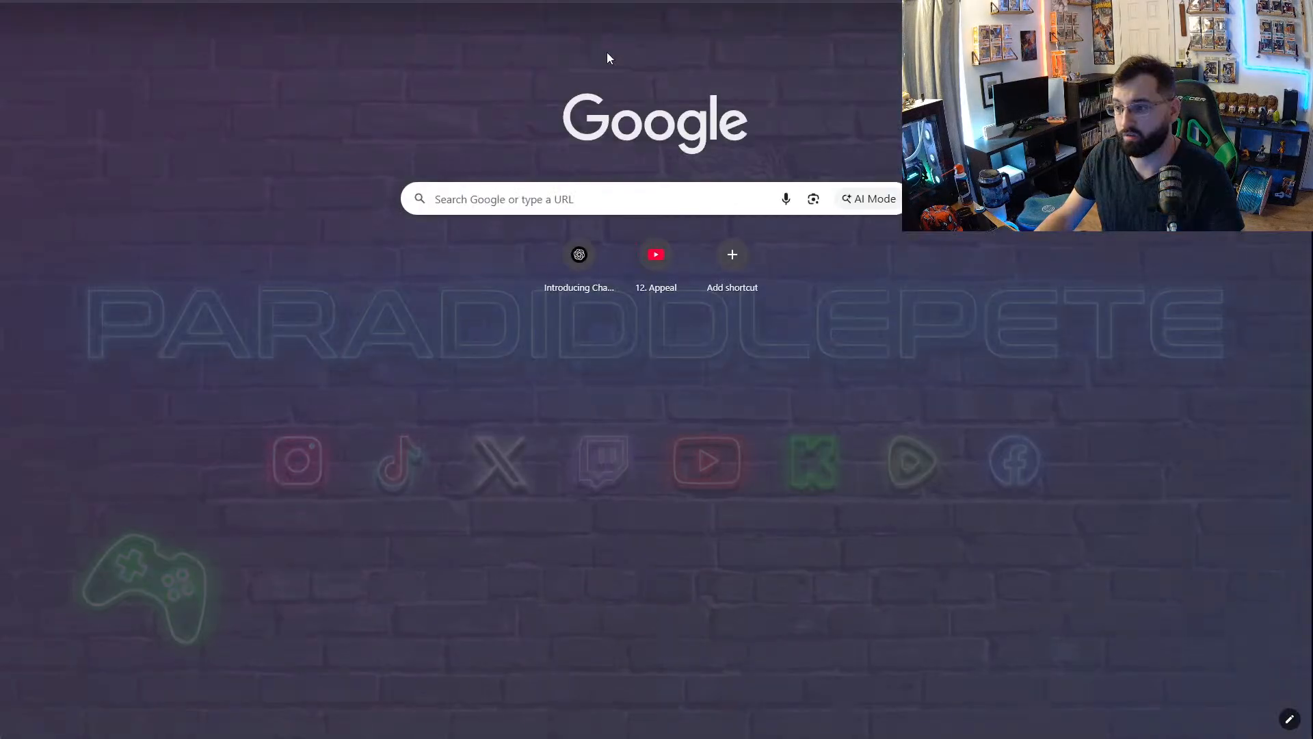
{"action": "left_click", "coordinate": [1256, 23]}
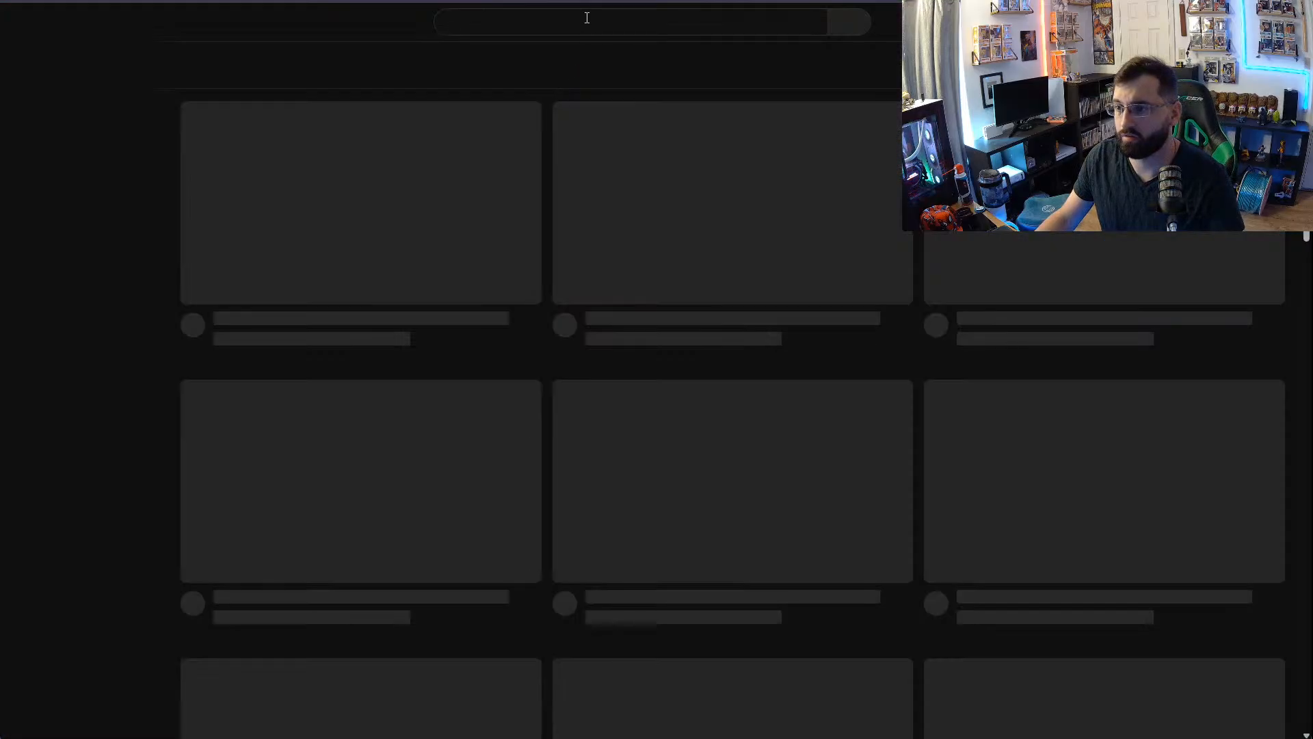
{"action": "left_click", "coordinate": [587, 18]}
{"action": "key", "text": "ctrl+v"}
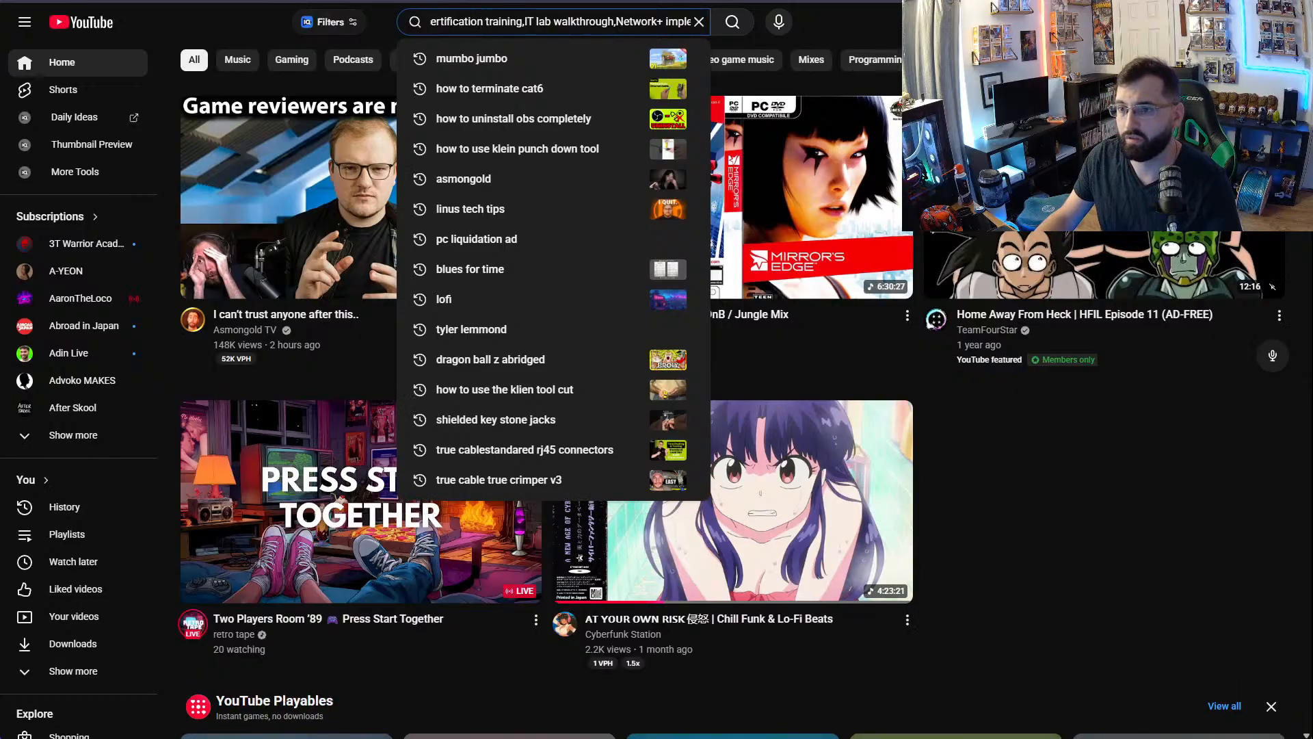
- Recopy the lab title and search YouTube for "6.1 Lab: Explore Three-Way Handshake in Wireshark"
{"action": "key", "text": "ctrl+shift+Tab"}
{"action": "triple_click", "coordinate": [103, 105]}
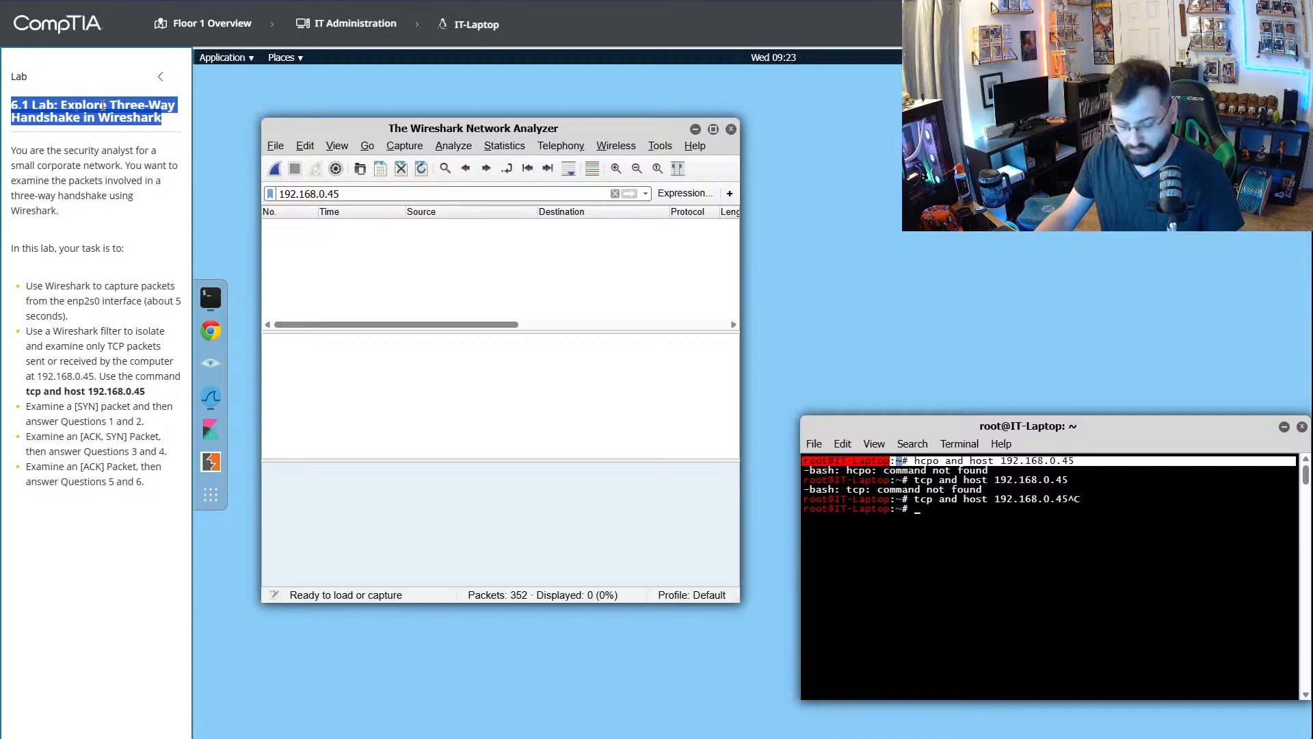
{"action": "key", "text": "ctrl+Tab"}
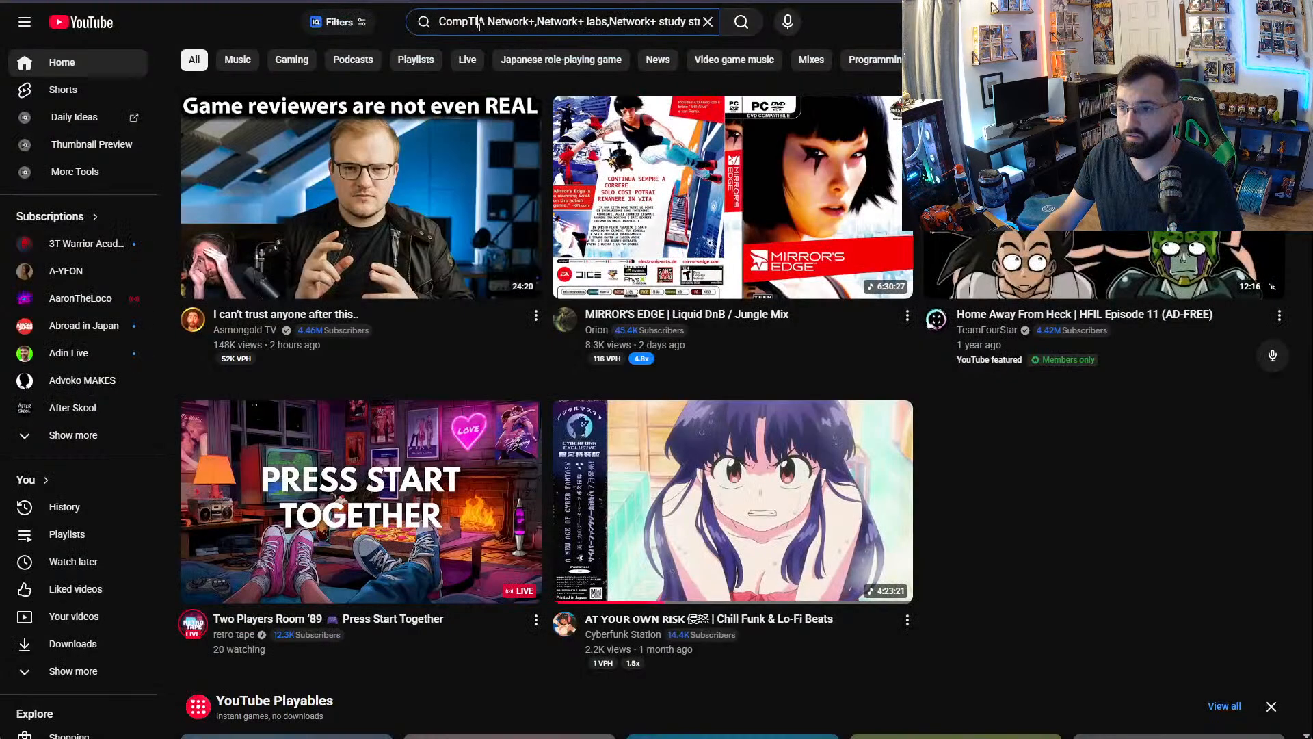
{"action": "triple_click", "coordinate": [480, 26]}
{"action": "key", "text": "ctrl+v"}
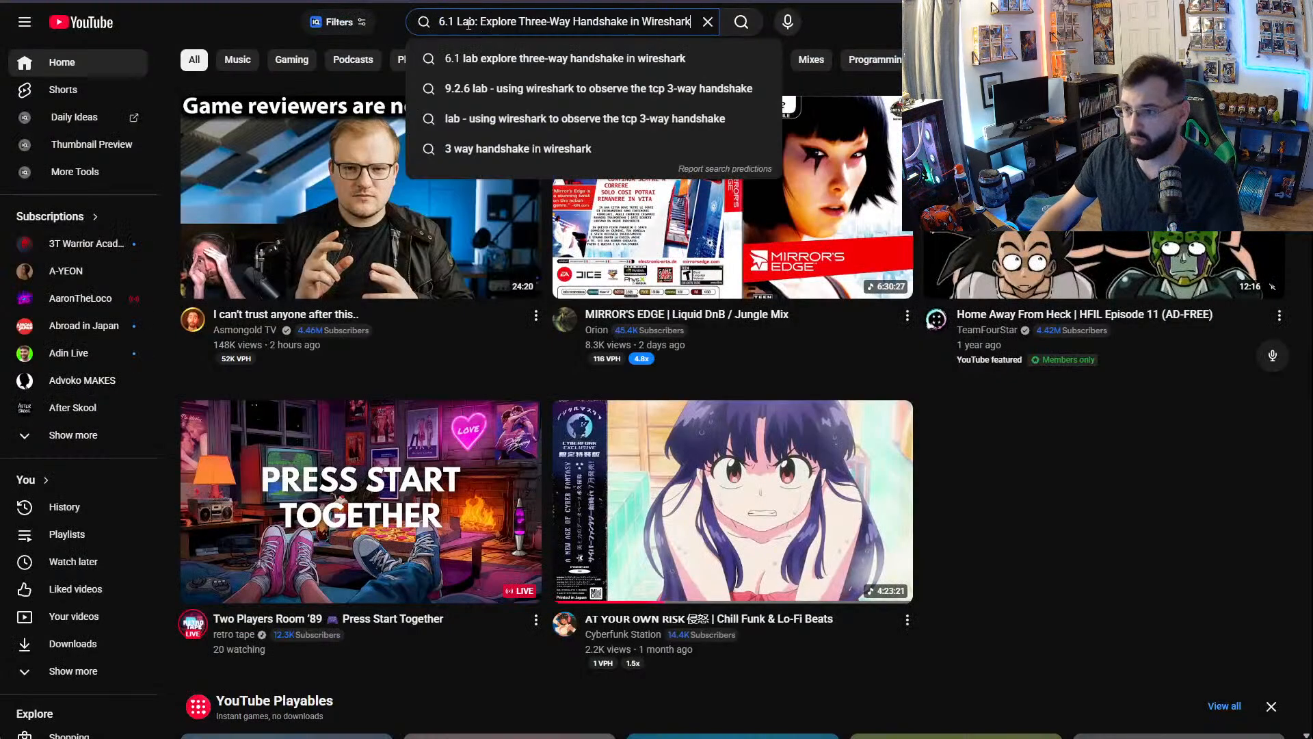
{"action": "triple_click", "coordinate": [469, 25]}
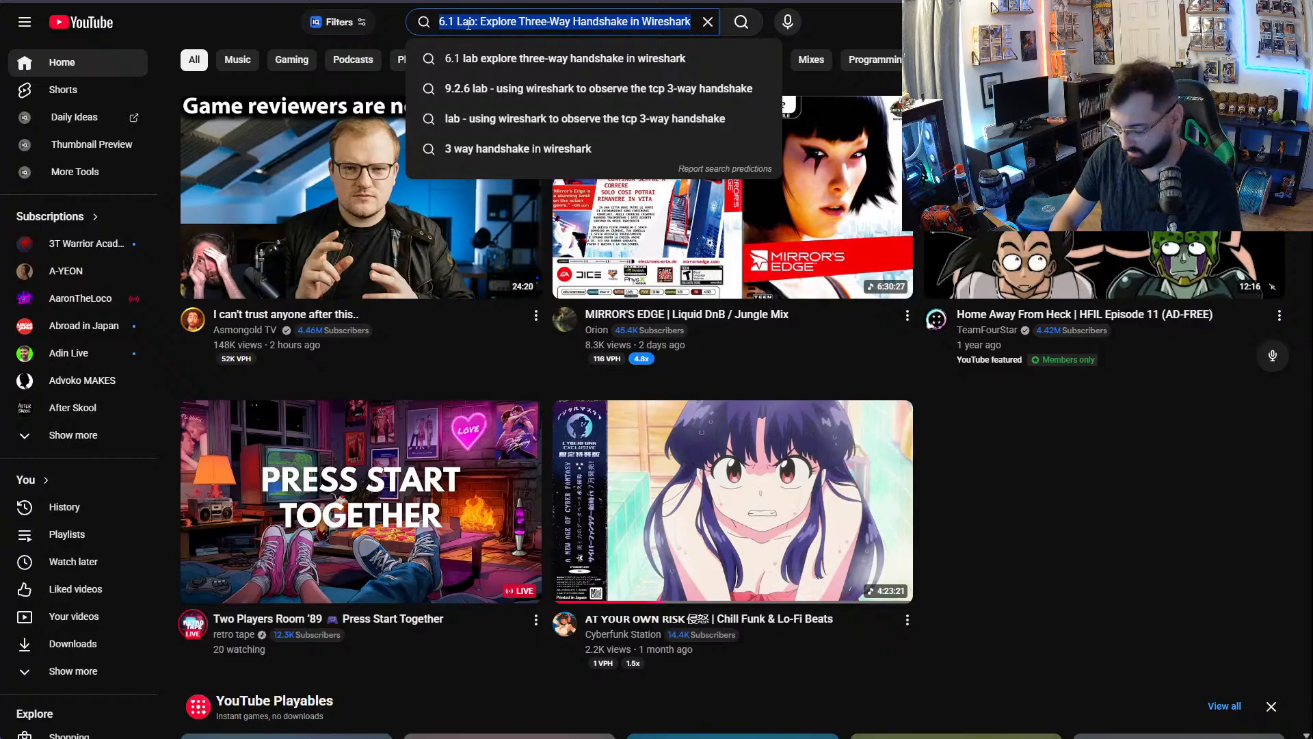
{"action": "key", "text": "Return"}
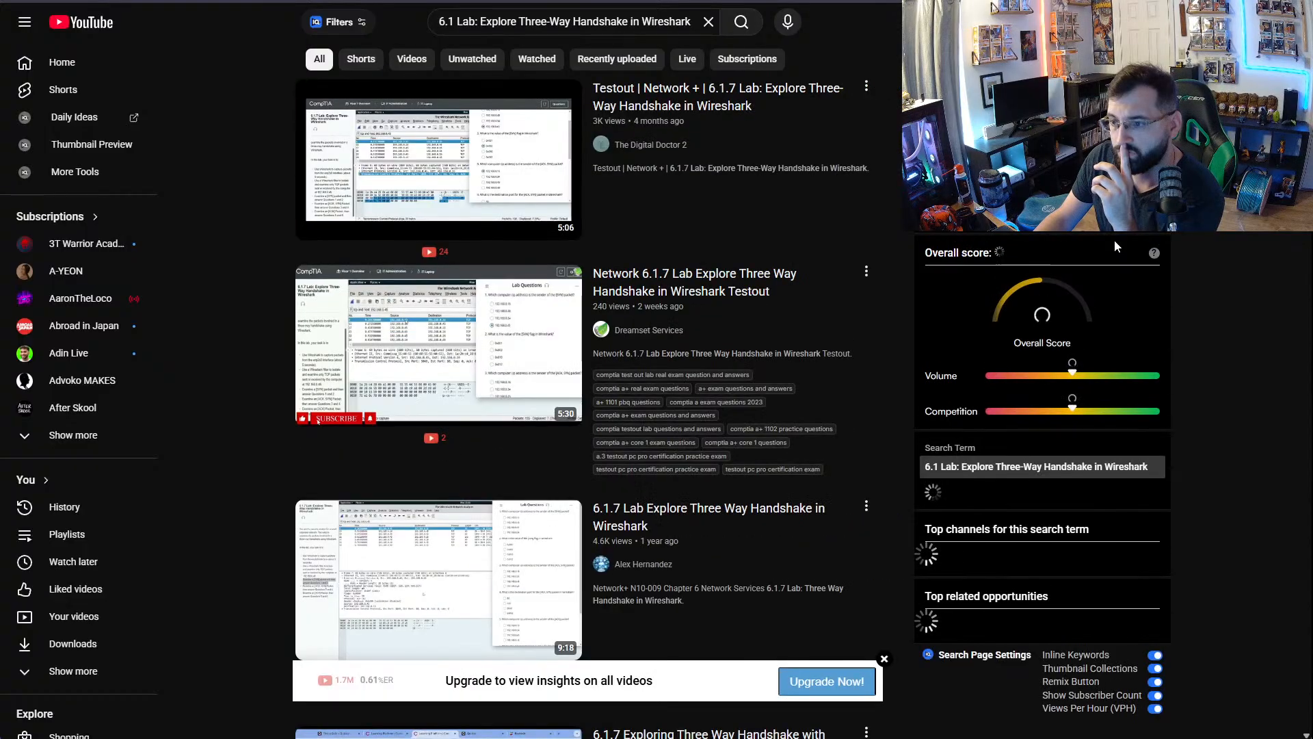
- Watch the Testout Network+ 6.1.7 walkthrough video up to where the Wireshark display filter is entered, and pause it there
{"action": "left_click", "coordinate": [482, 159]}
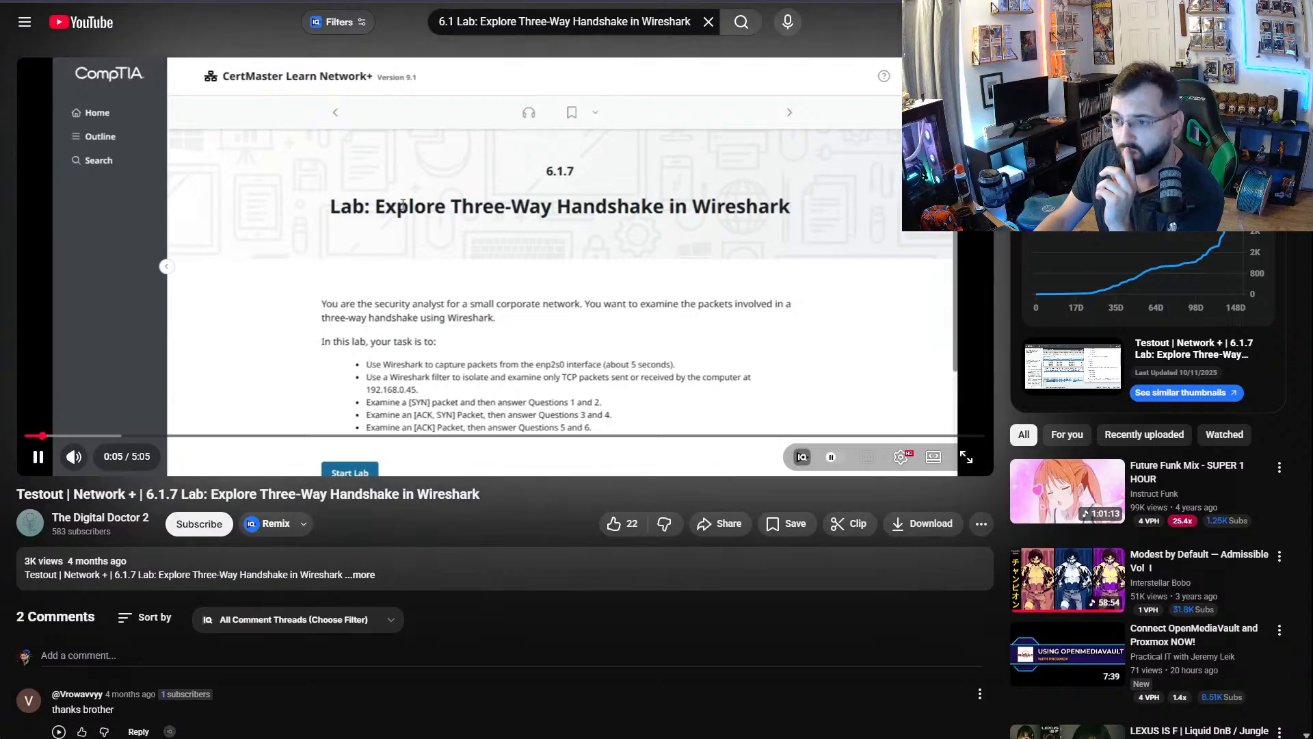
{"action": "left_click", "coordinate": [573, 267]}
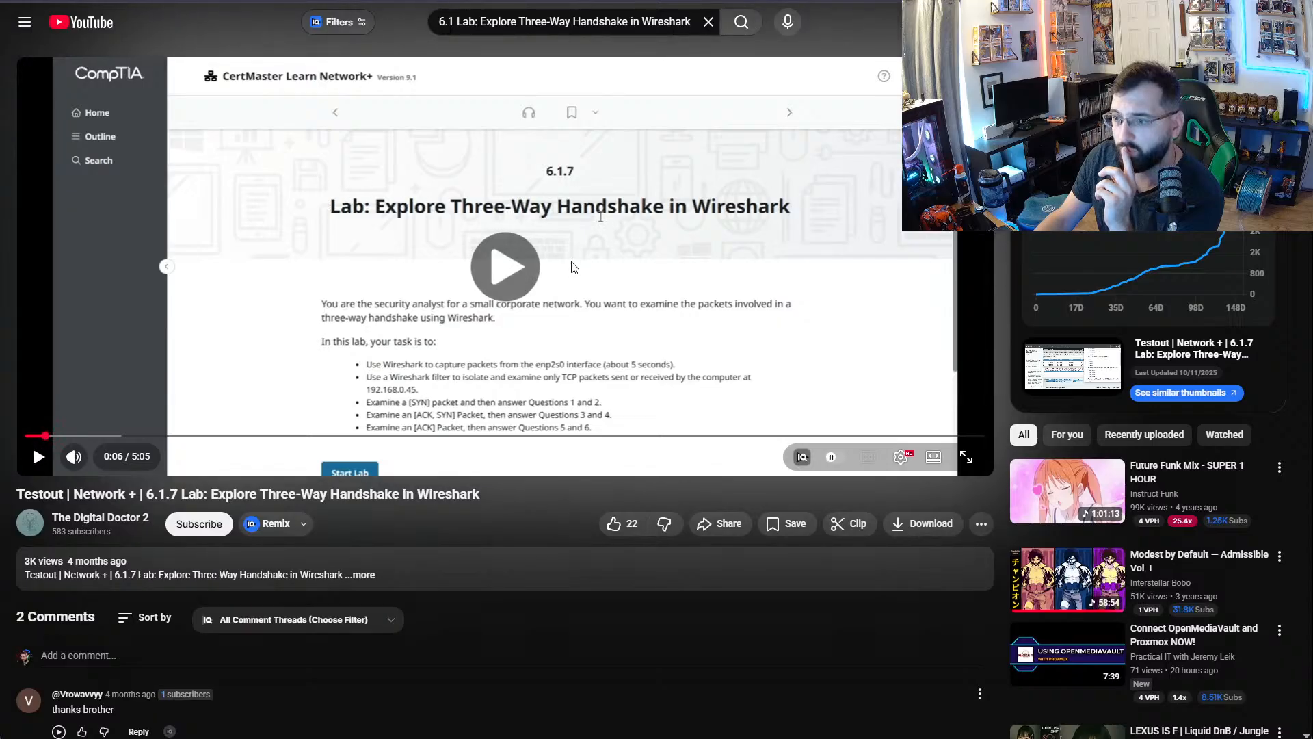
{"action": "left_click", "coordinate": [573, 267]}
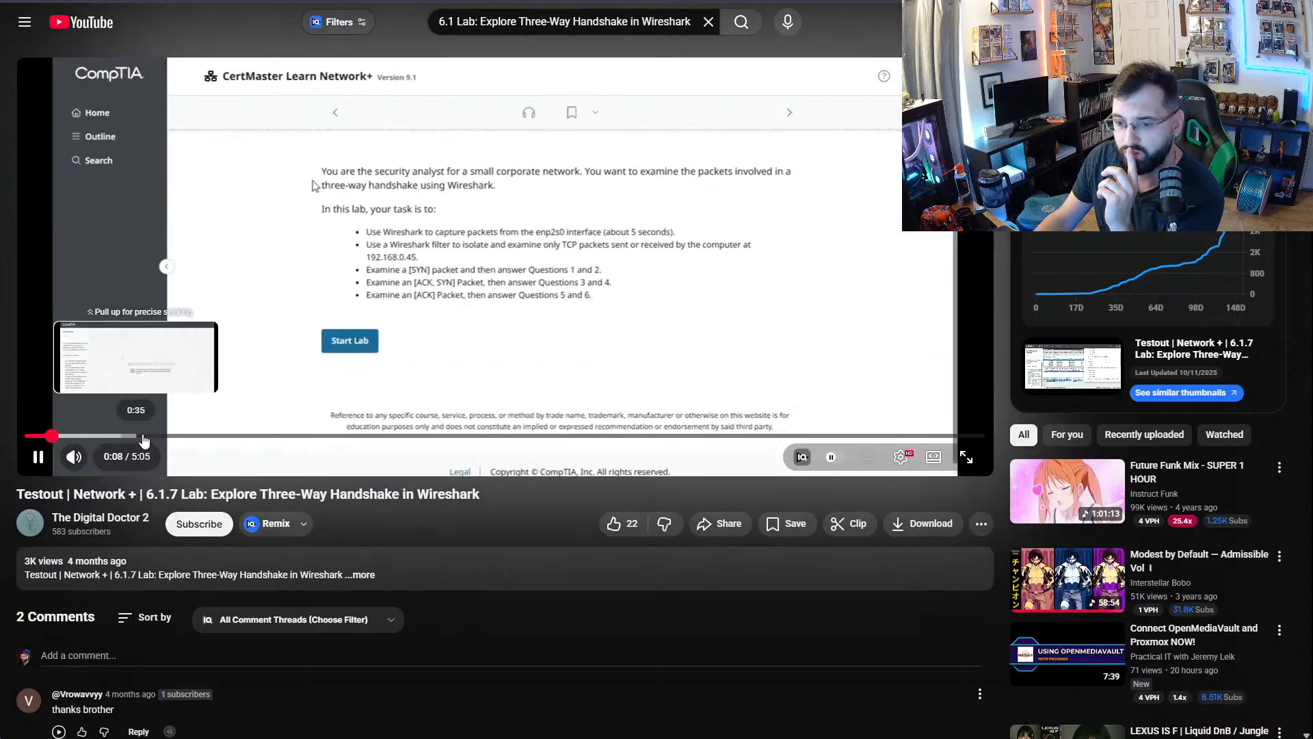
{"action": "left_click", "coordinate": [254, 436]}
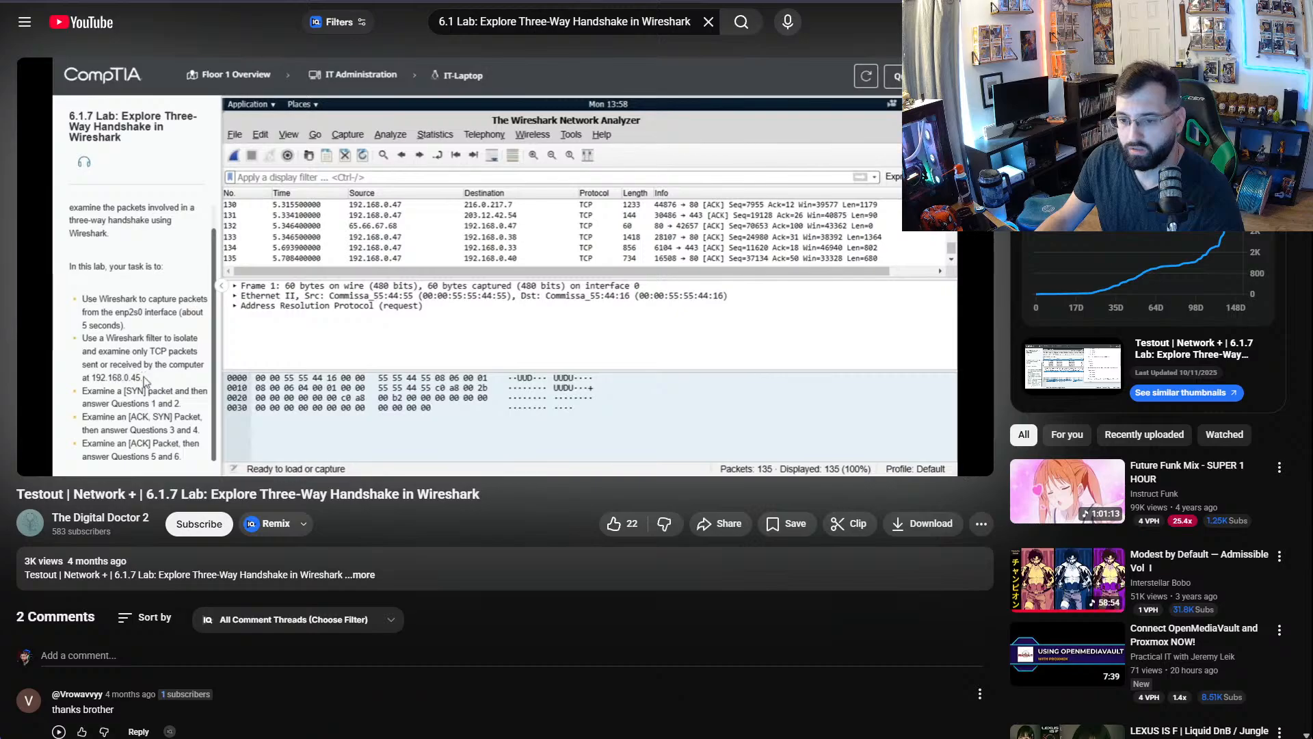
{"action": "mouse_move", "coordinate": [643, 219]}
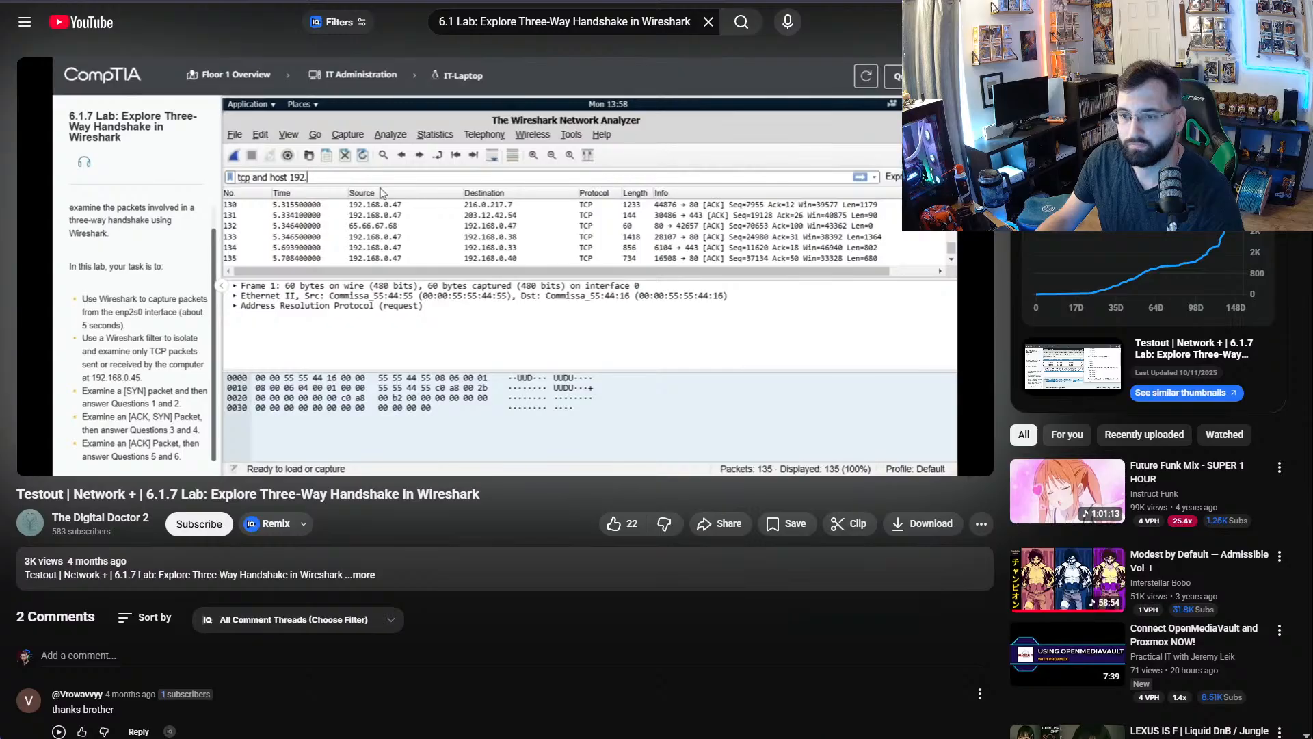
{"action": "left_click", "coordinate": [569, 156]}
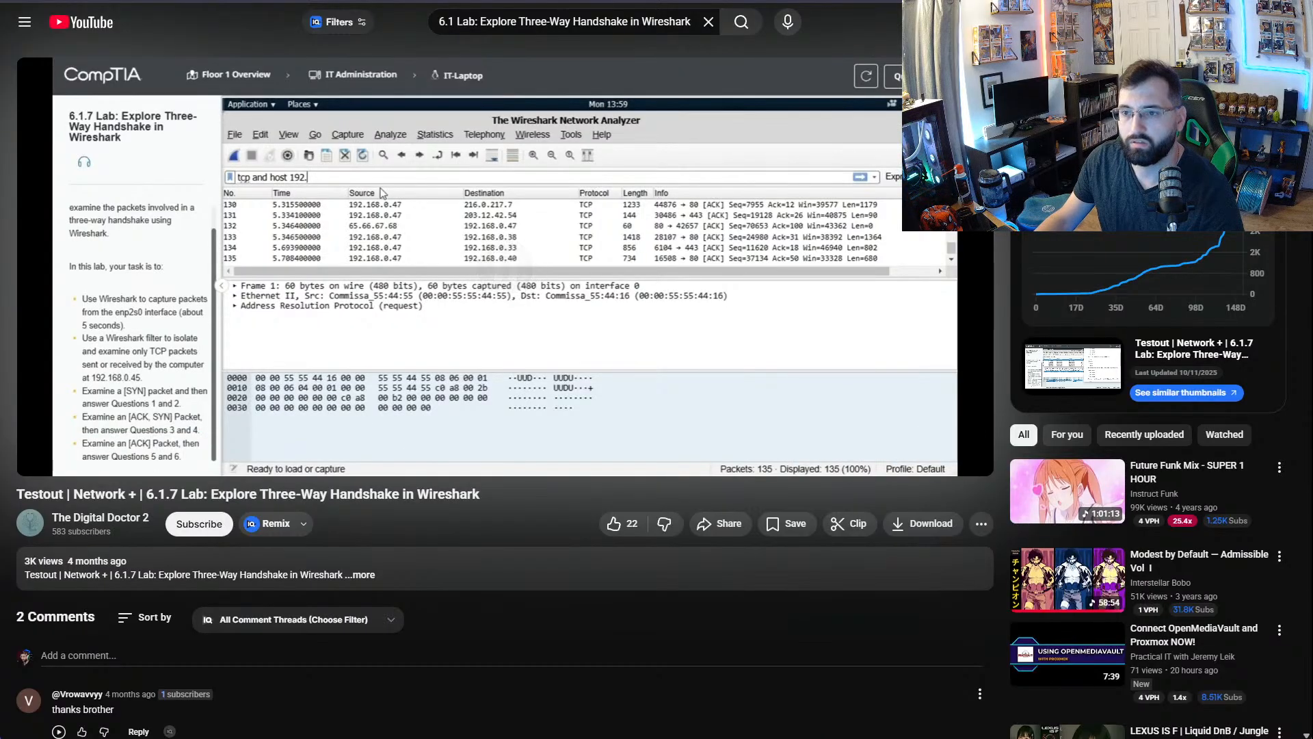
- Return to the CompTIA lab, clear Wireshark's display filter, and restart Wireshark
{"action": "key", "text": "alt+Tab"}
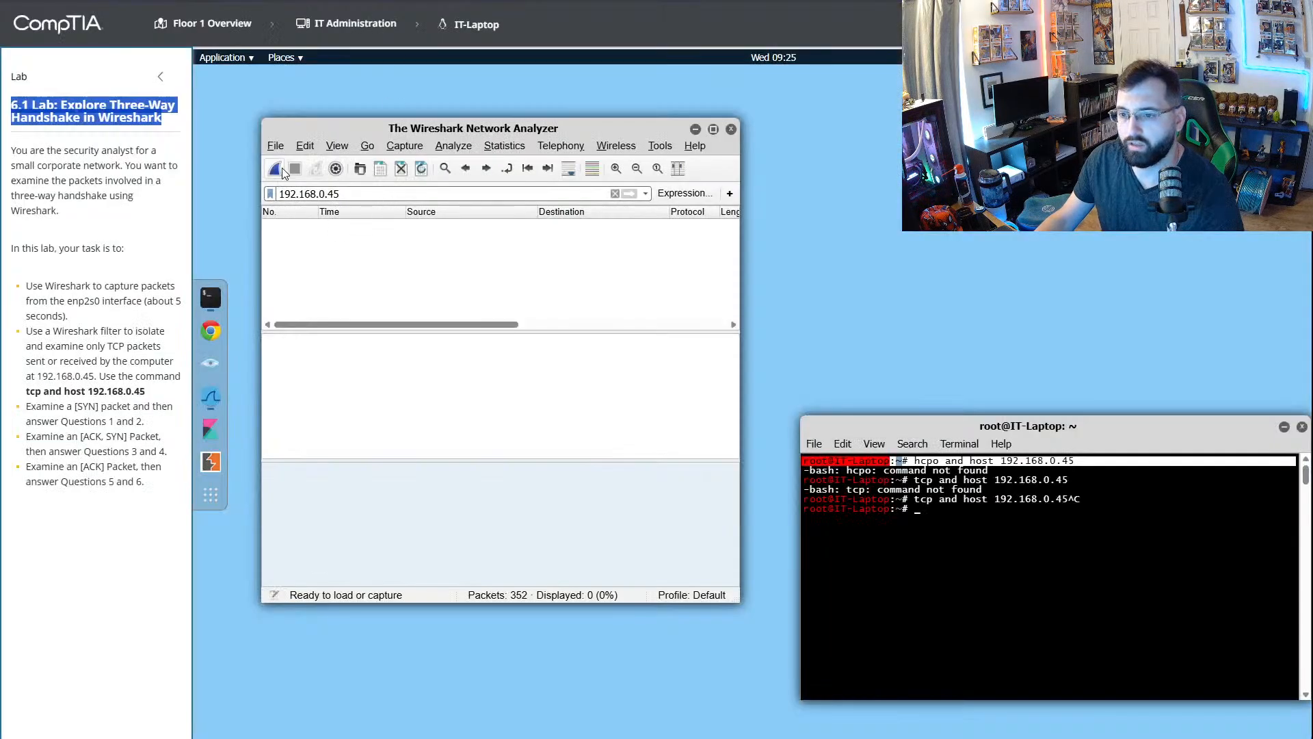
{"action": "double_click", "coordinate": [324, 194]}
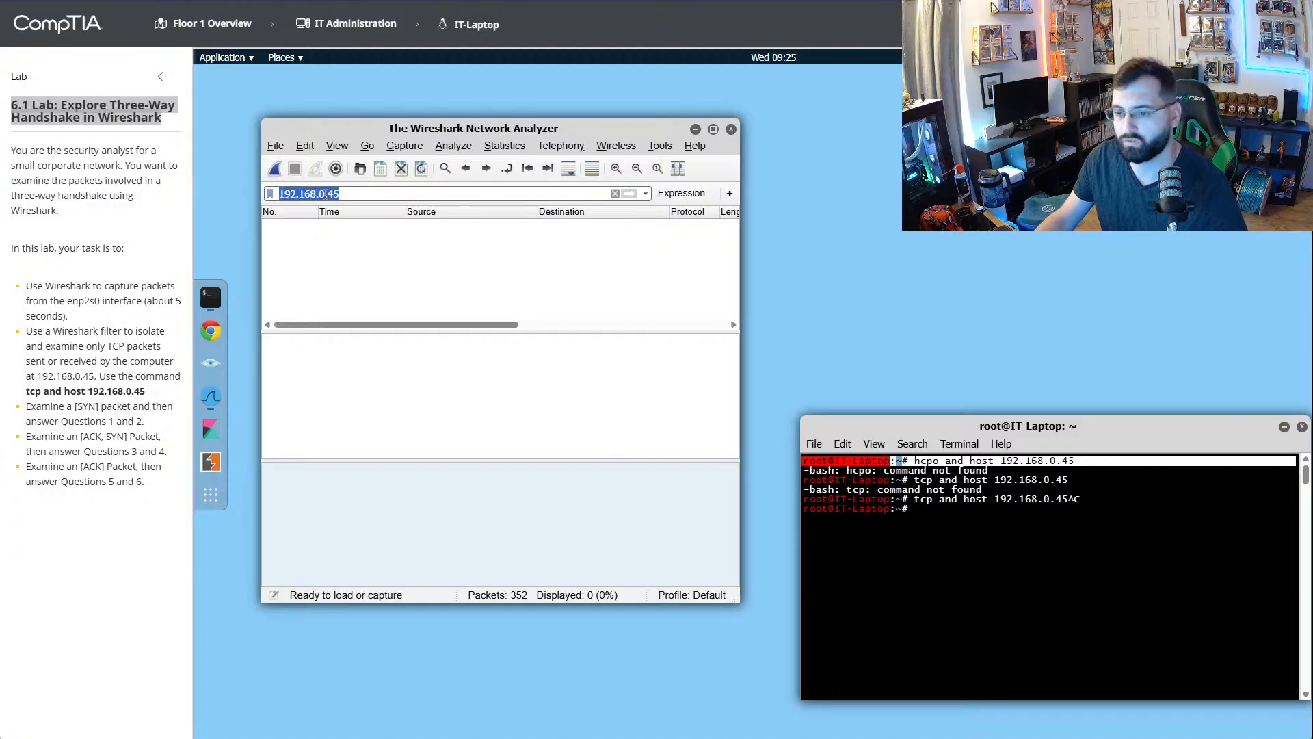
{"action": "key", "text": "BackSpace"}
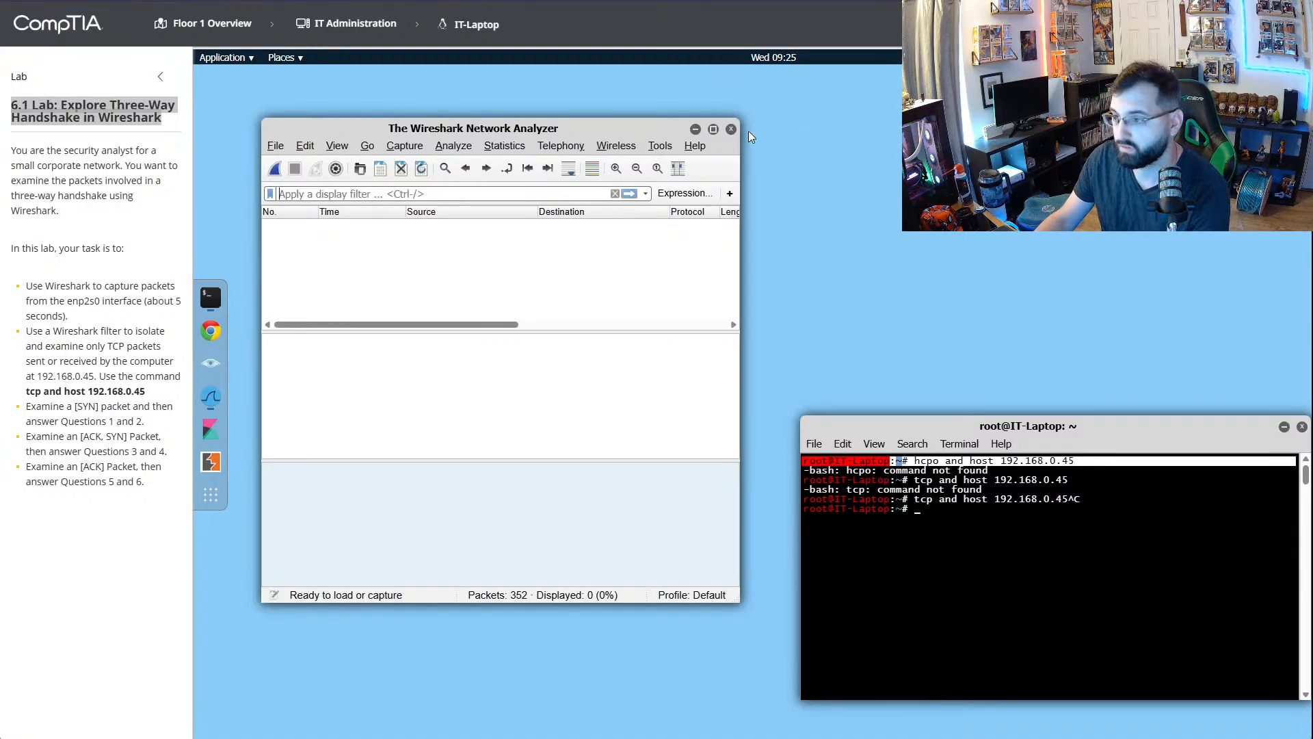
{"action": "left_click", "coordinate": [731, 129]}
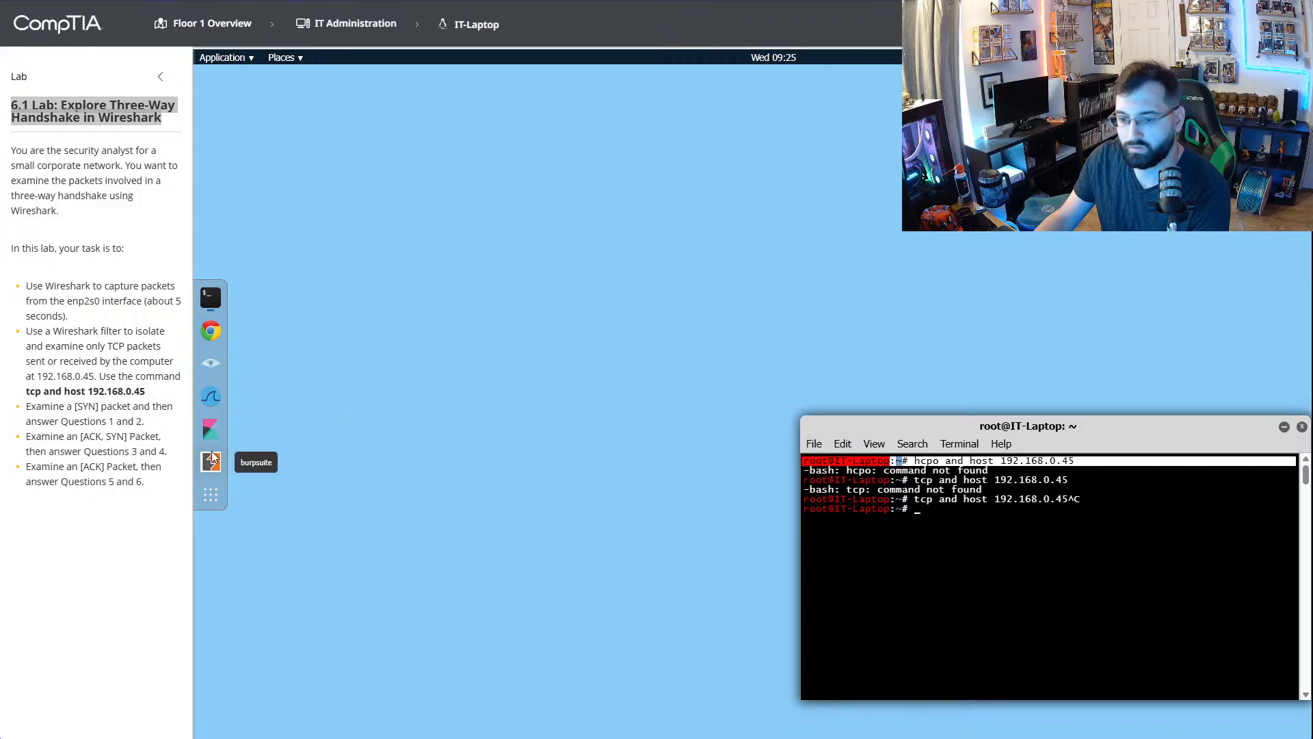
{"action": "left_click", "coordinate": [211, 398]}
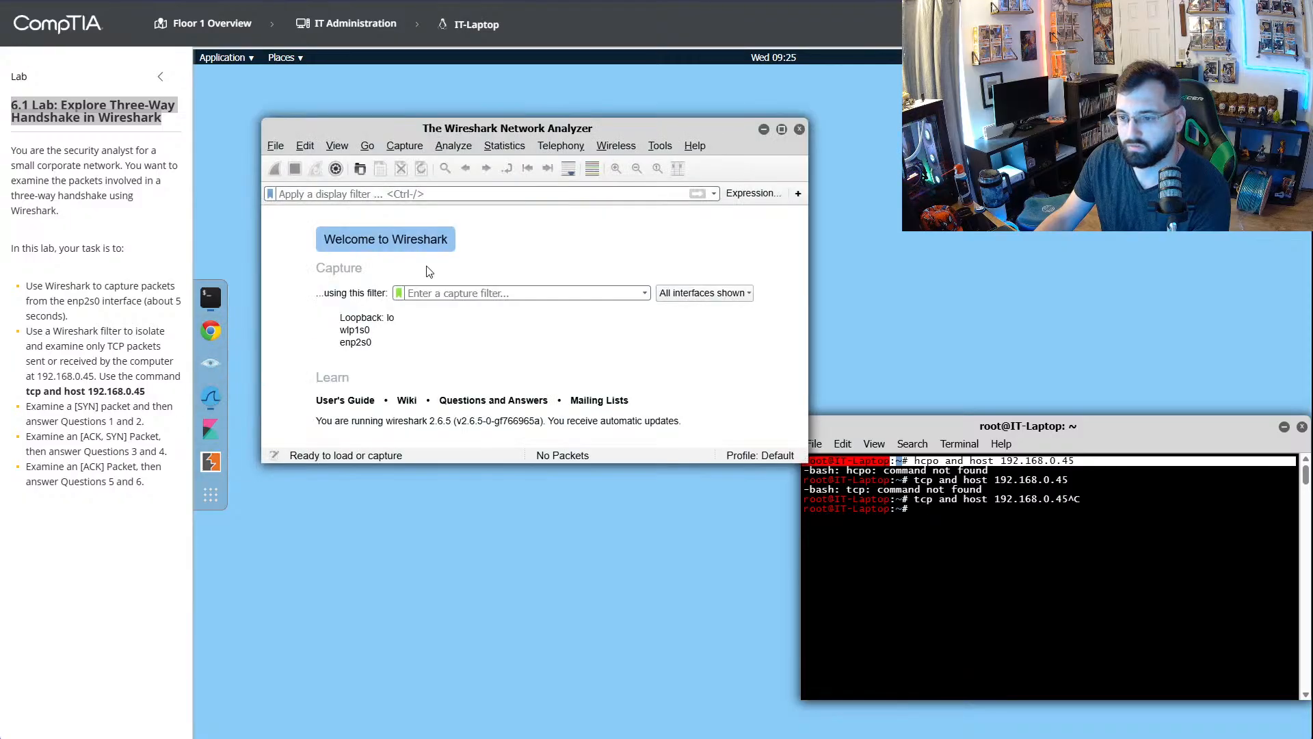
- Capture packets on the enp2s0 interface for about 8 seconds and stop the capture
{"action": "left_click", "coordinate": [373, 342]}
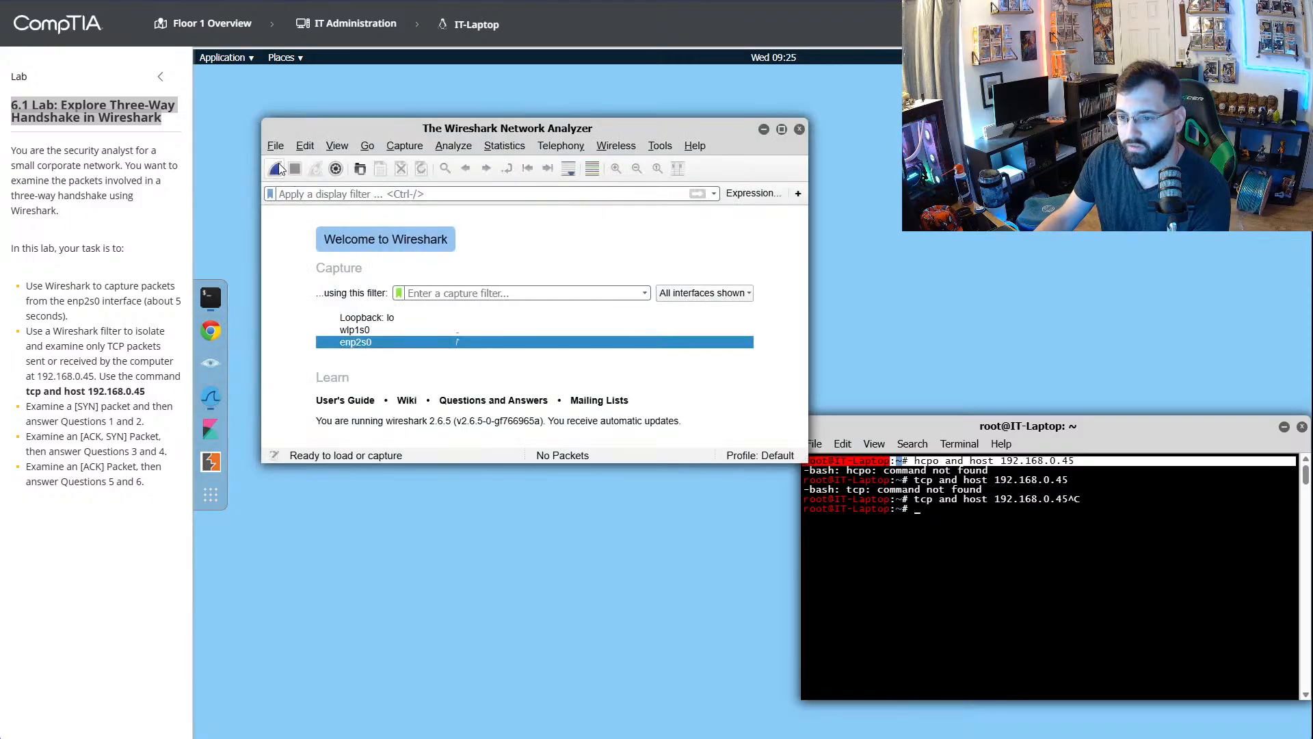
{"action": "left_click", "coordinate": [275, 169]}
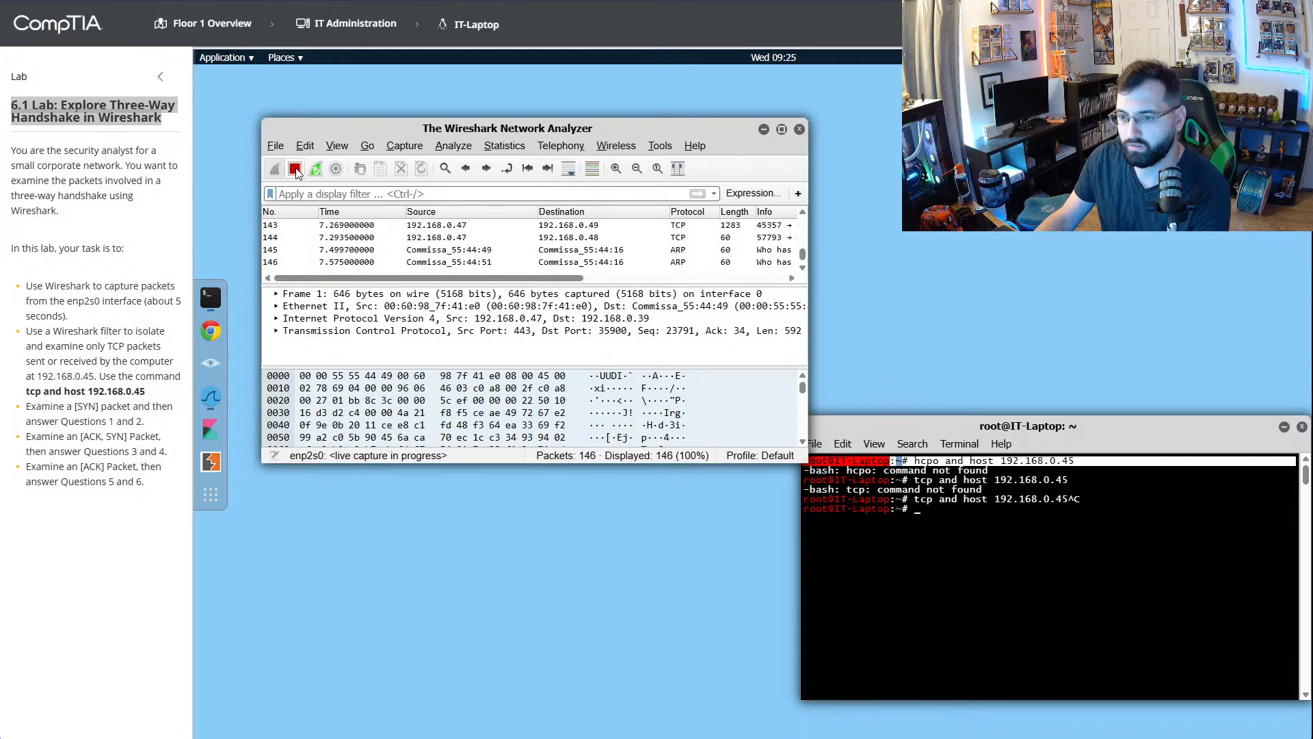
{"action": "left_click", "coordinate": [295, 169]}
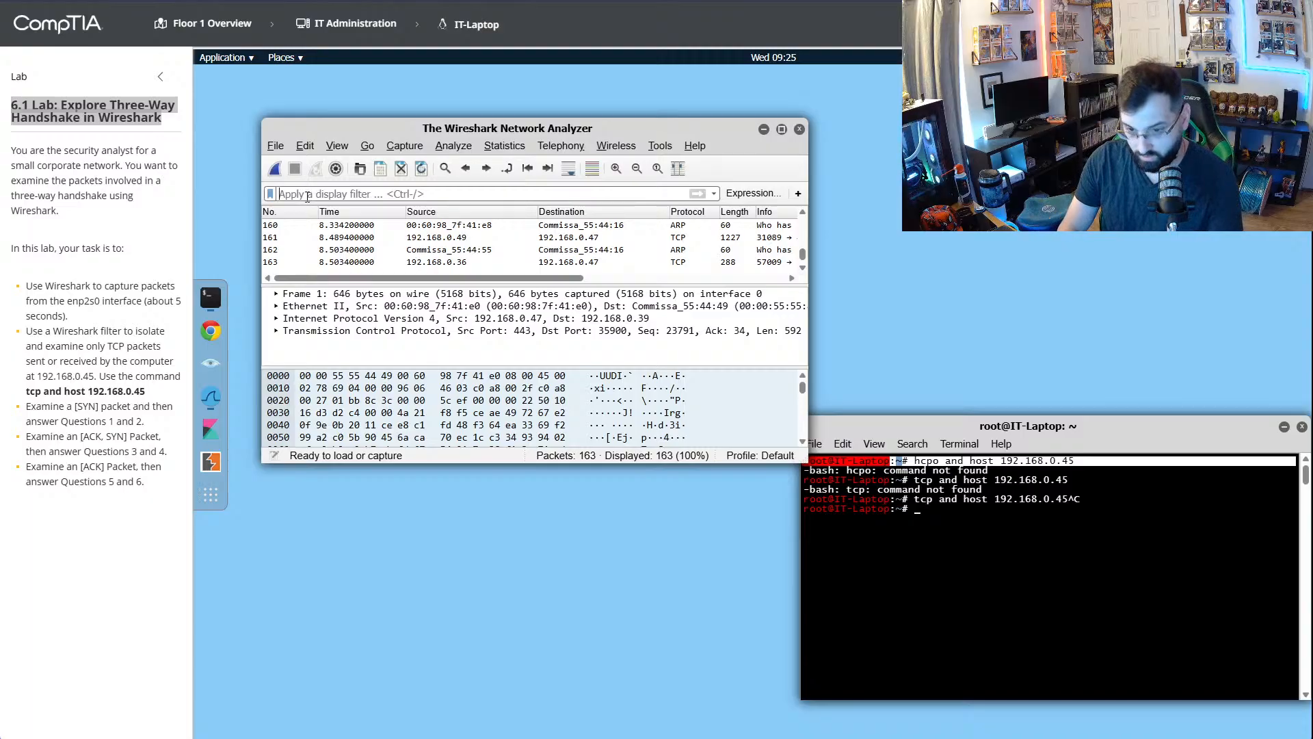
- Filter the captured packets with the display filter "tcp and host 192.168.0.45"
{"action": "left_click", "coordinate": [307, 195]}
{"action": "type", "text": "tcpo"}
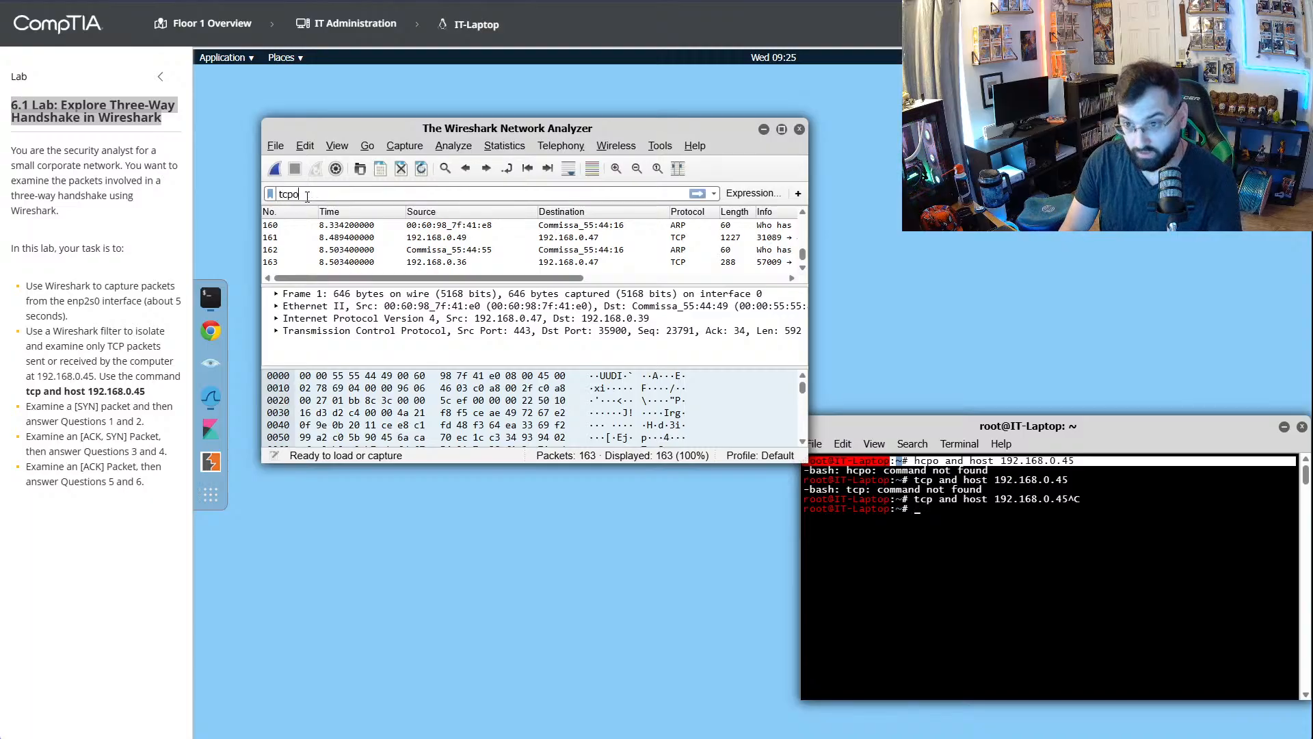
{"action": "key", "text": "BackSpace"}
{"action": "type", "text": "nd host"}
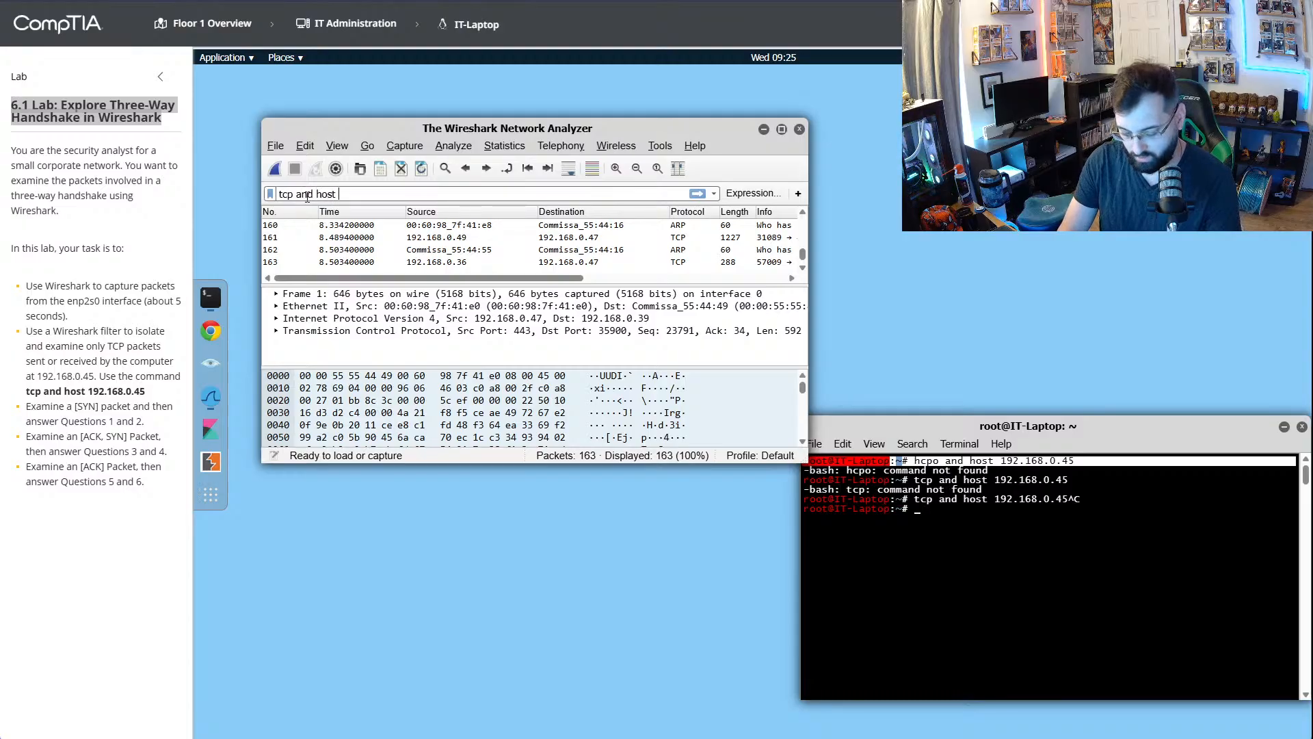
{"action": "type", "text": " 192.16"}
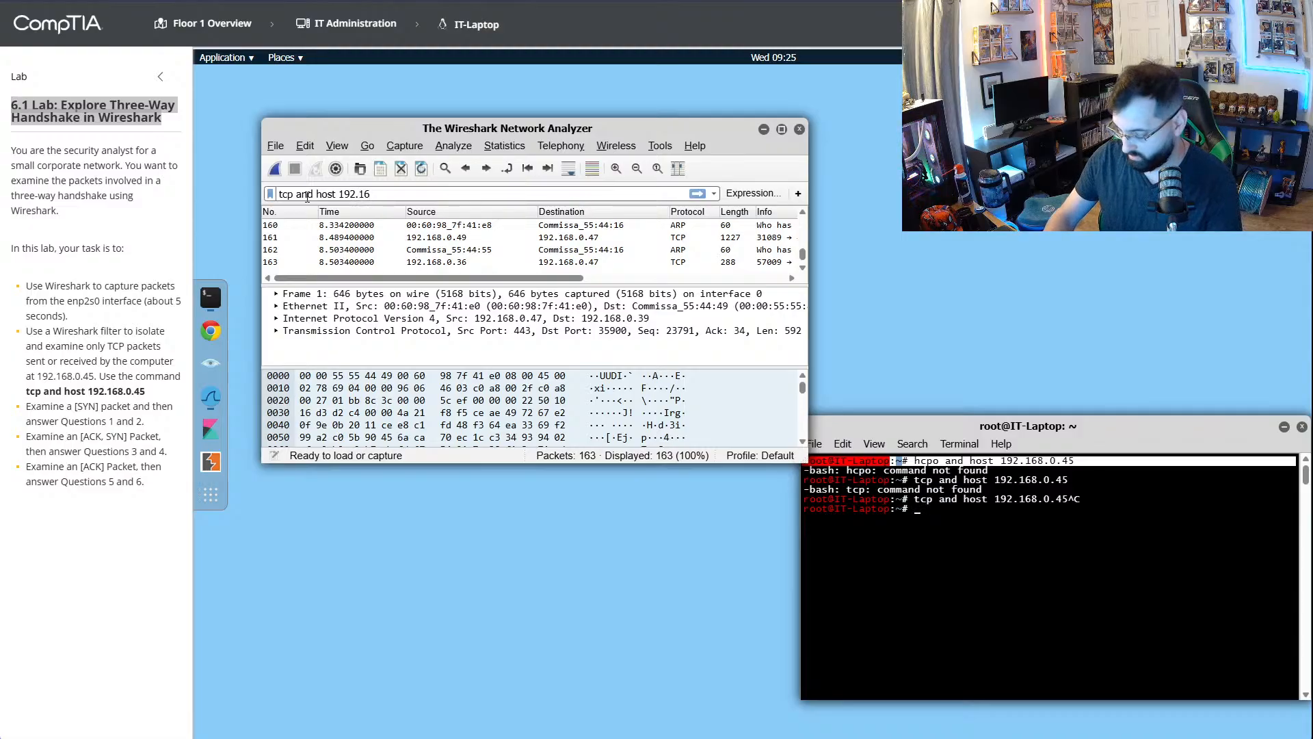
{"action": "type", "text": "8.0.45"}
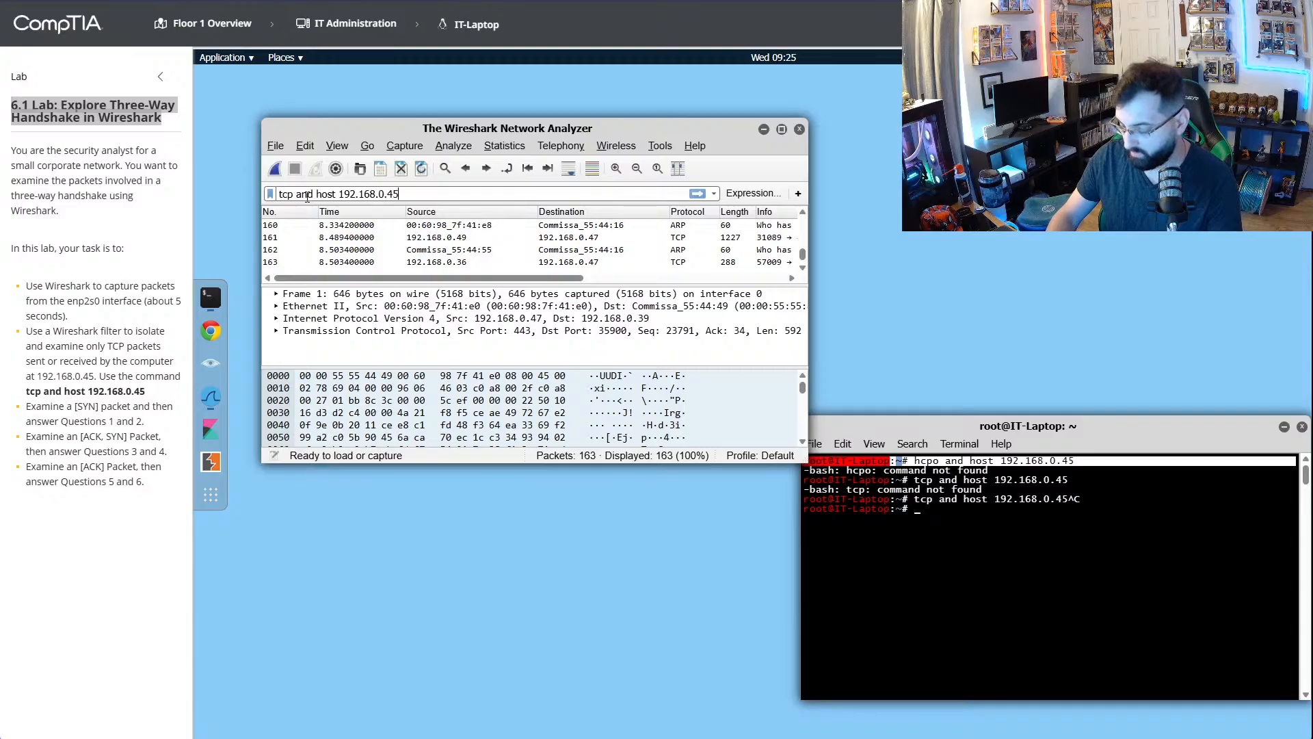
{"action": "key", "text": "Return"}
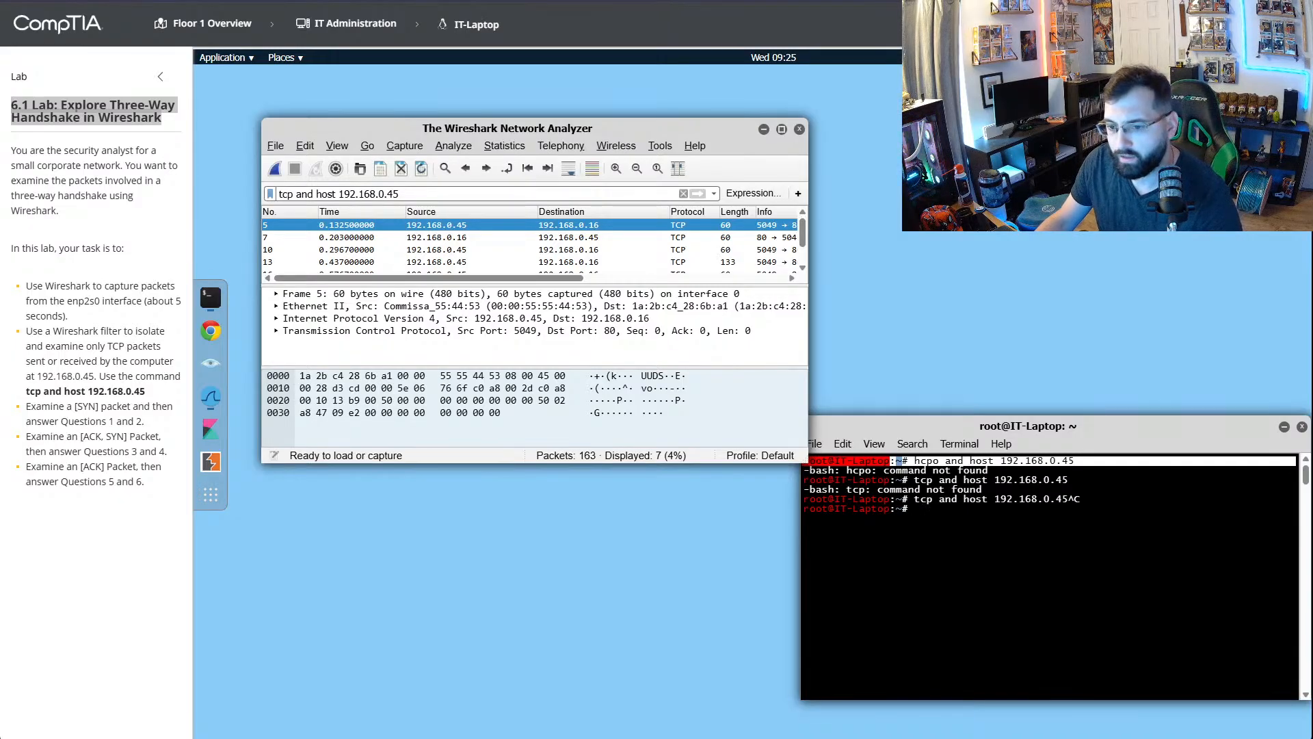
- Highlight the [SYN] task in the lab instructions, open the lab questions, and make the Wireshark window taller
{"action": "left_click_drag", "start_coordinate": [74, 407], "coordinate": [100, 407]}
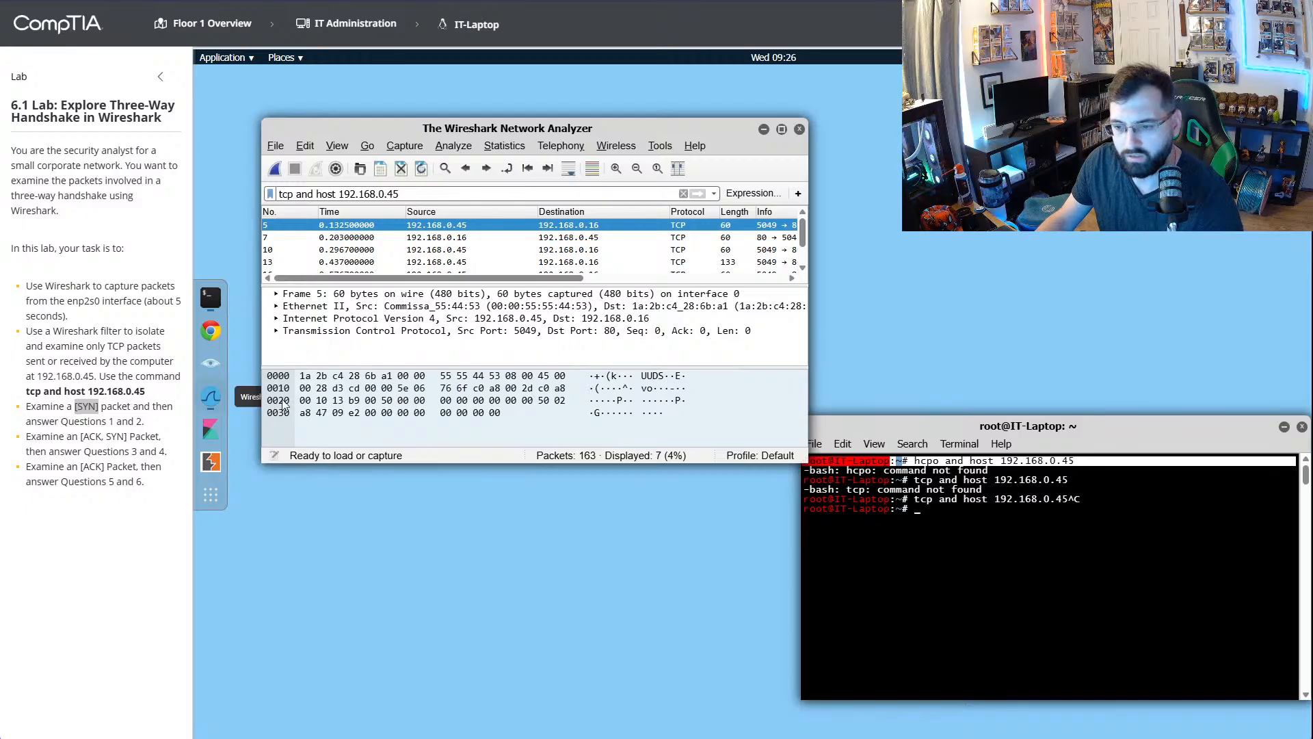
{"action": "left_click", "coordinate": [86, 407]}
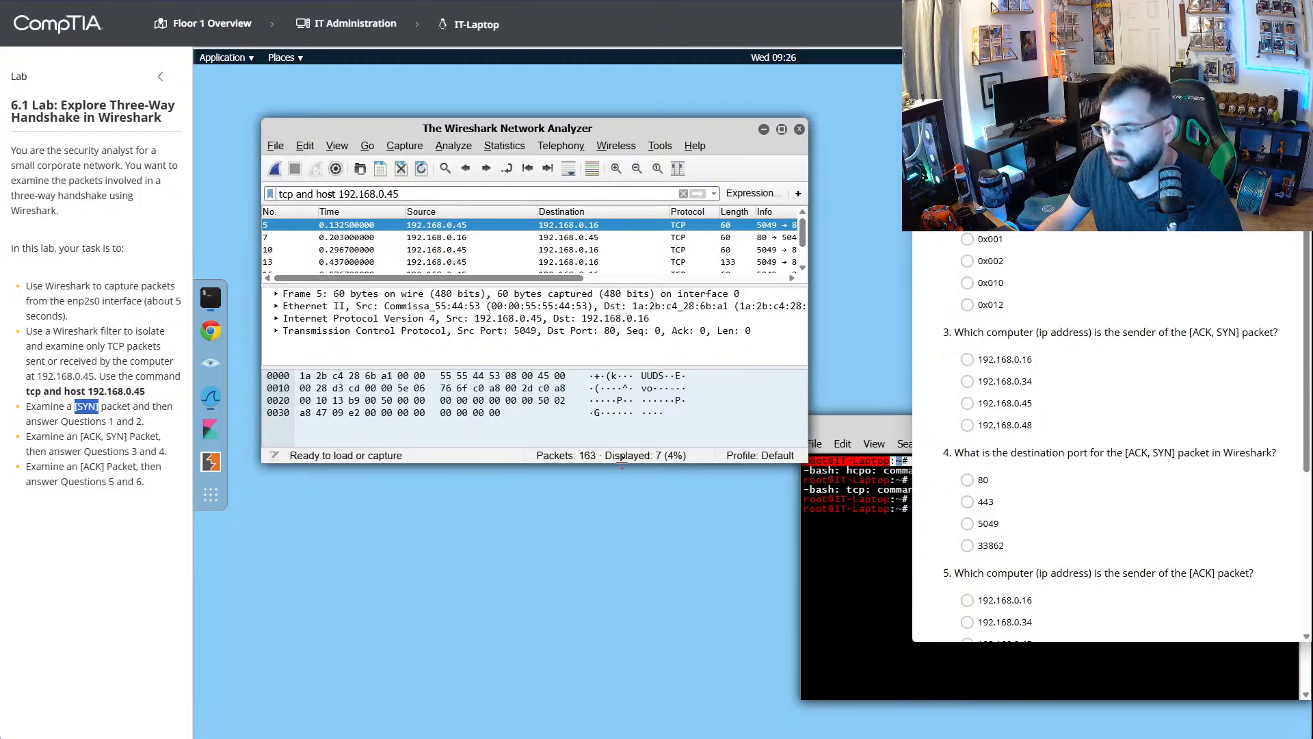
{"action": "left_click_drag", "start_coordinate": [621, 463], "coordinate": [608, 674]}
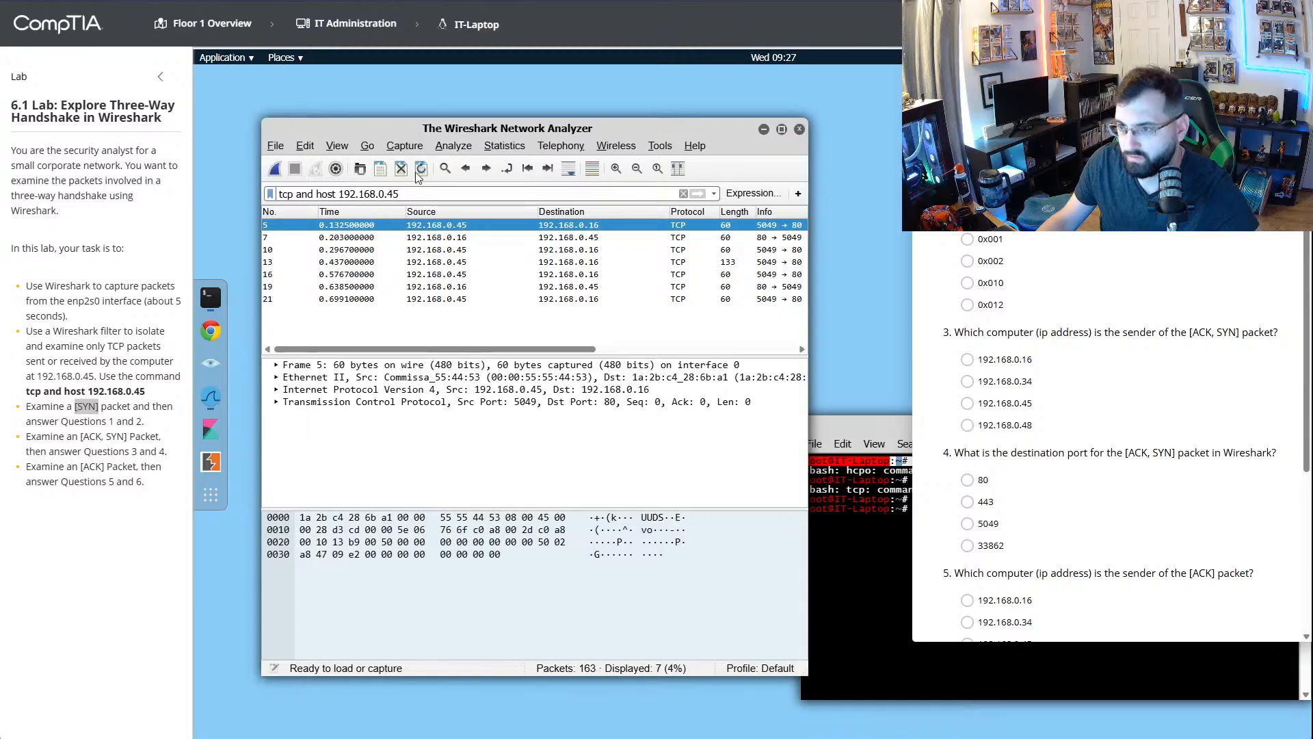
- Watch the YouTube walkthrough from about 2:30 until the [SYN] flag question is answered, pause it, and return to the lab
{"action": "key", "text": "ctrl+Tab"}
{"action": "left_click", "coordinate": [521, 346]}
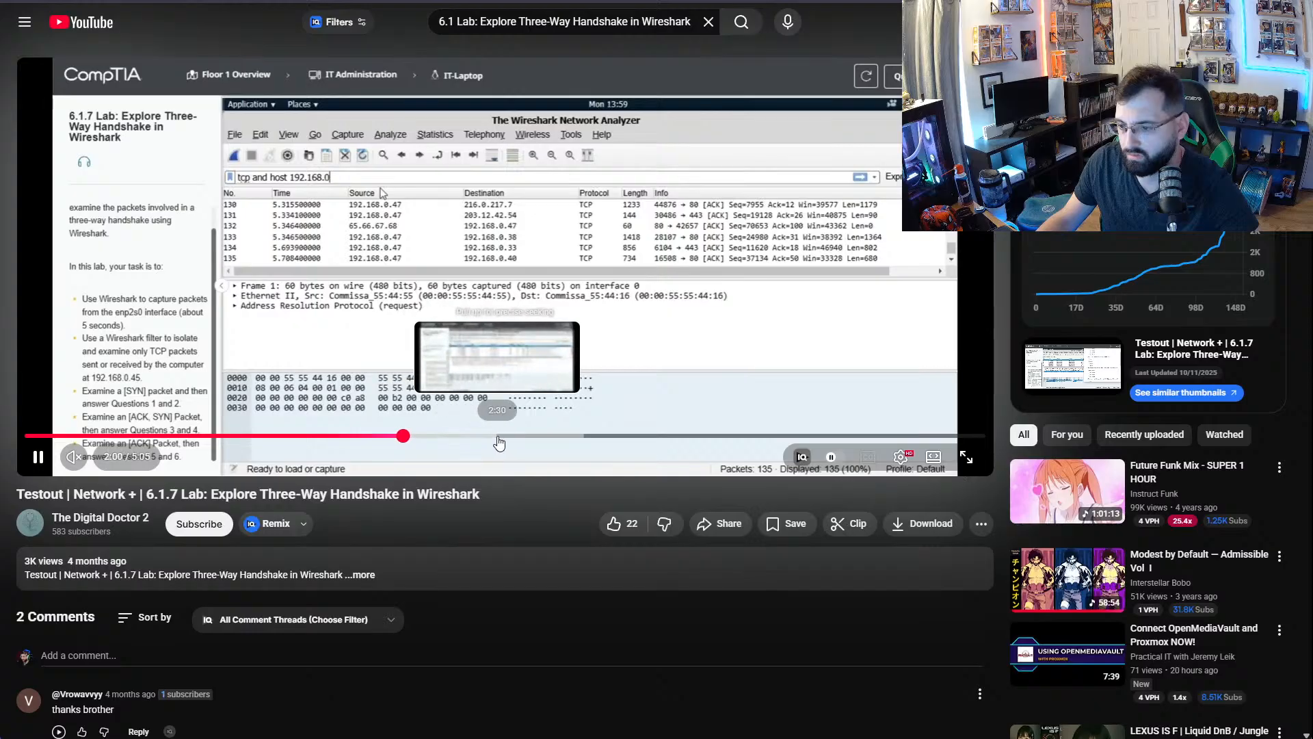
{"action": "left_click", "coordinate": [497, 438]}
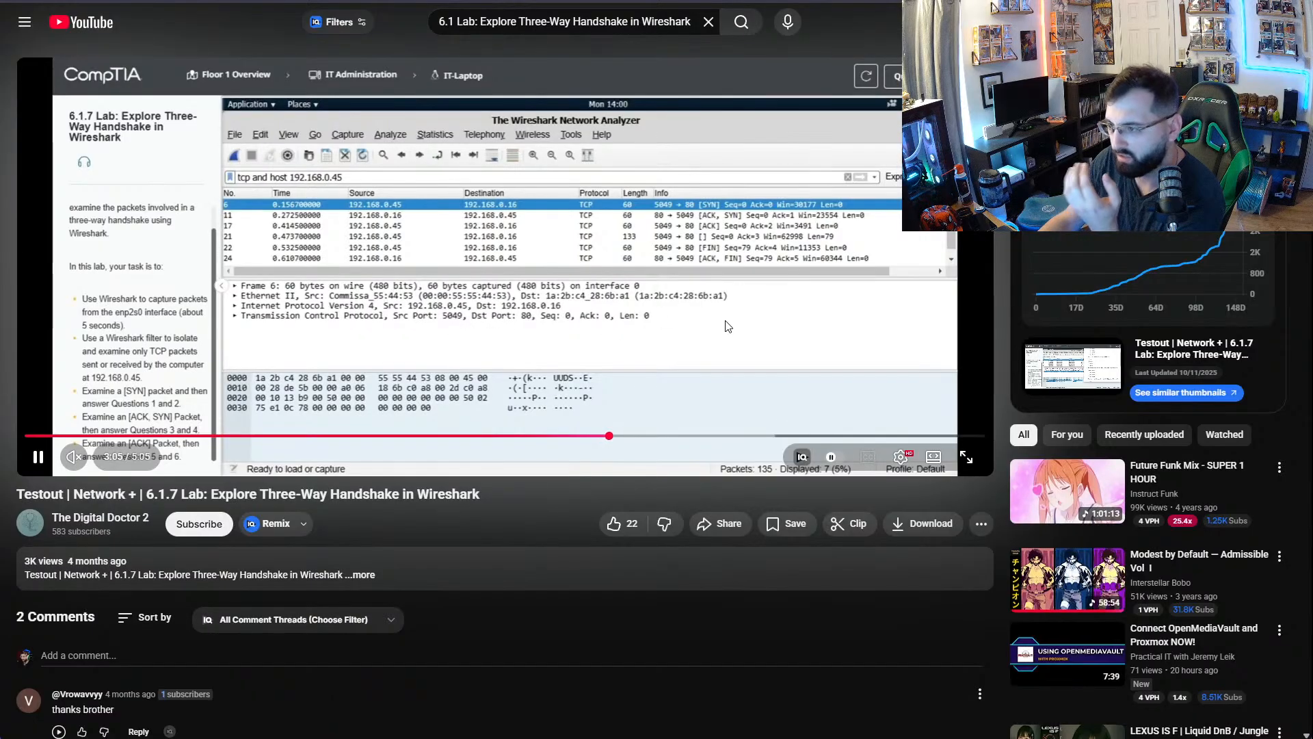
{"action": "left_click", "coordinate": [531, 314]}
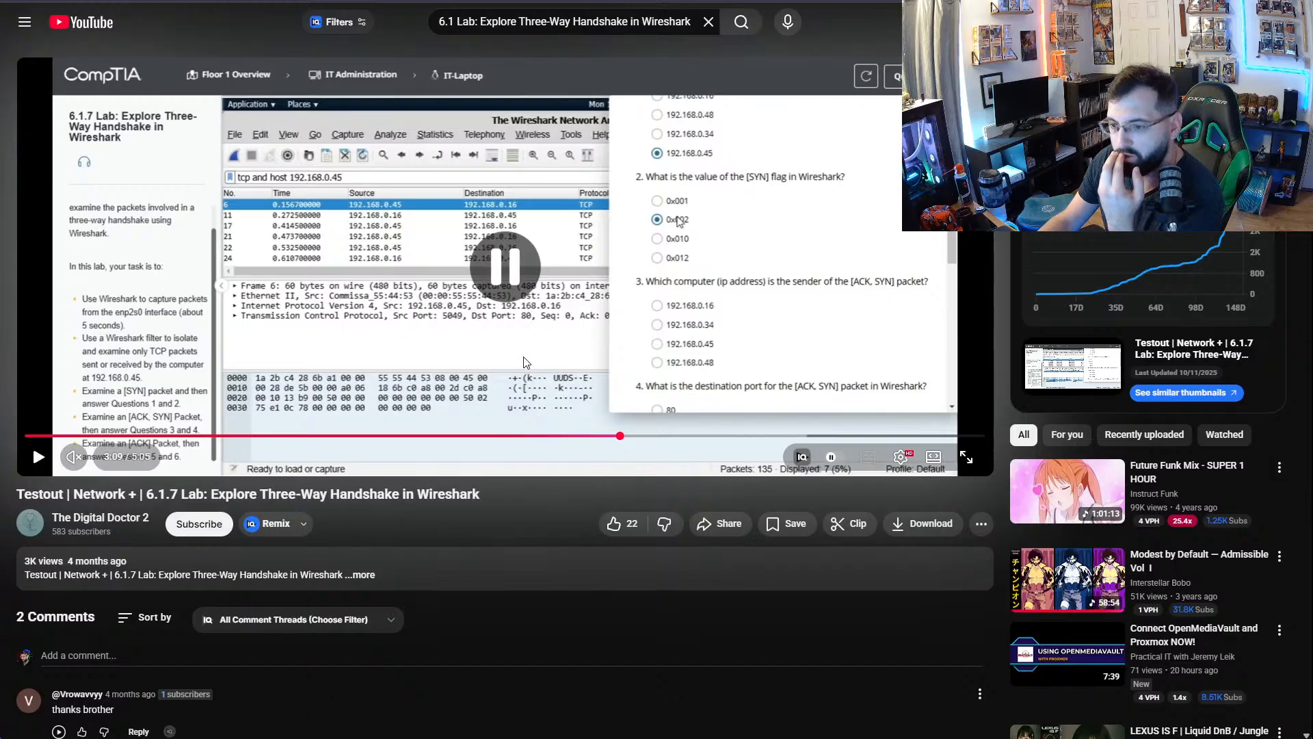
{"action": "key", "text": "alt+Tab"}
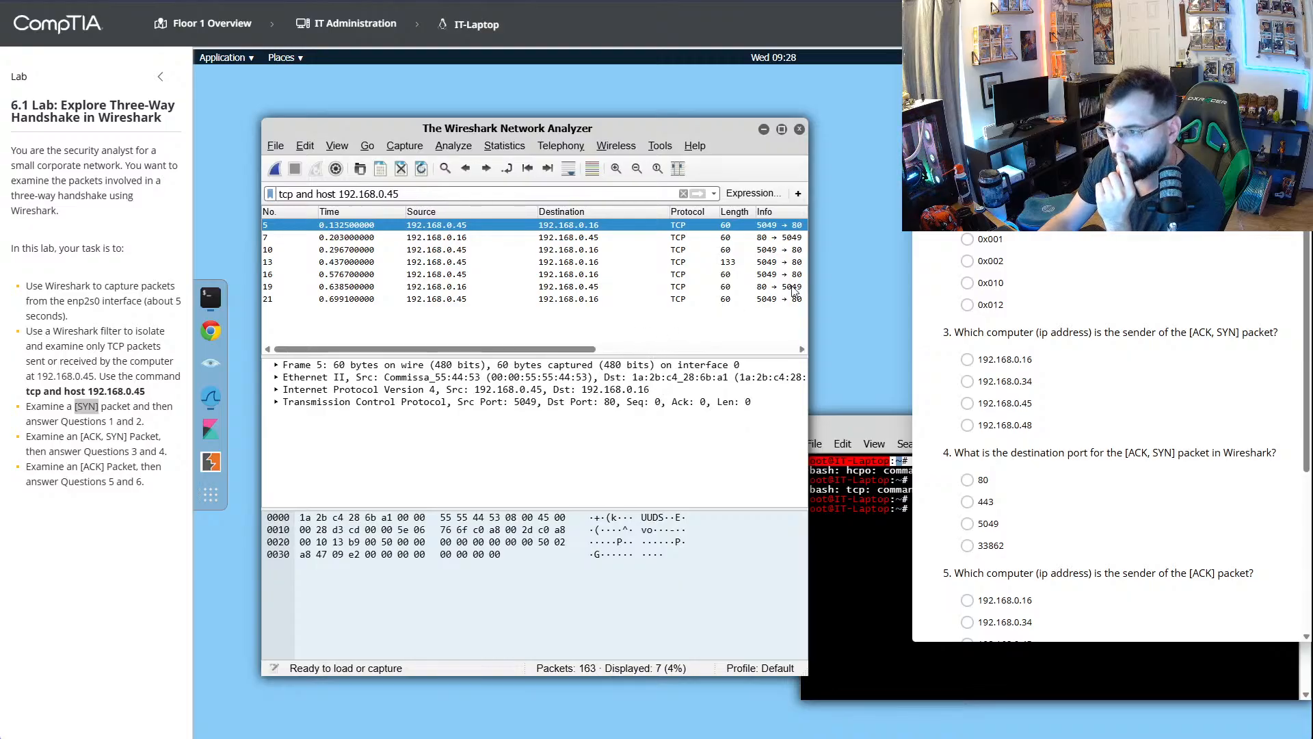
- Widen and reposition the Wireshark window to expose the Info column, and select the [ACK, SYN] packet
{"action": "left_click_drag", "start_coordinate": [809, 293], "coordinate": [1025, 291]}
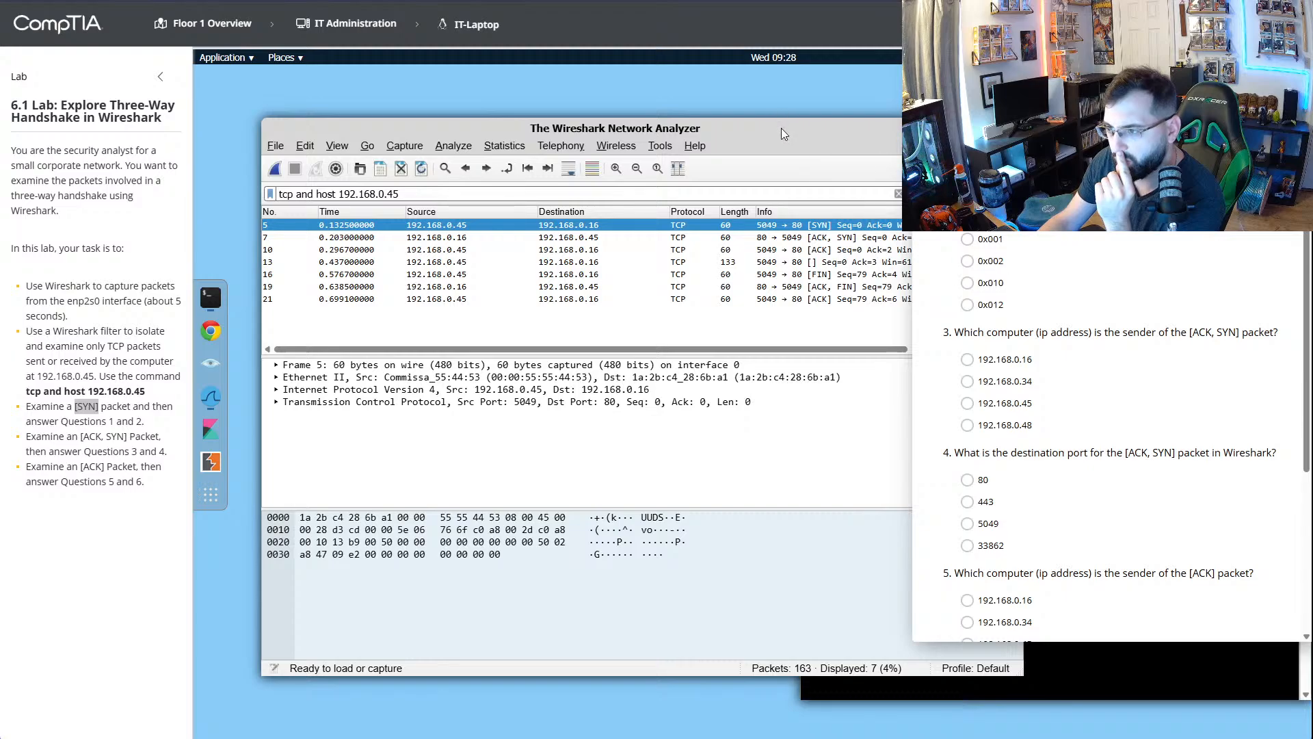
{"action": "mouse_move", "coordinate": [781, 122]}
{"action": "left_mouse_down"}
{"action": "mouse_move", "coordinate": [781, 102]}
{"action": "mouse_move", "coordinate": [684, 85]}
{"action": "mouse_move", "coordinate": [757, 119]}
{"action": "left_mouse_up"}
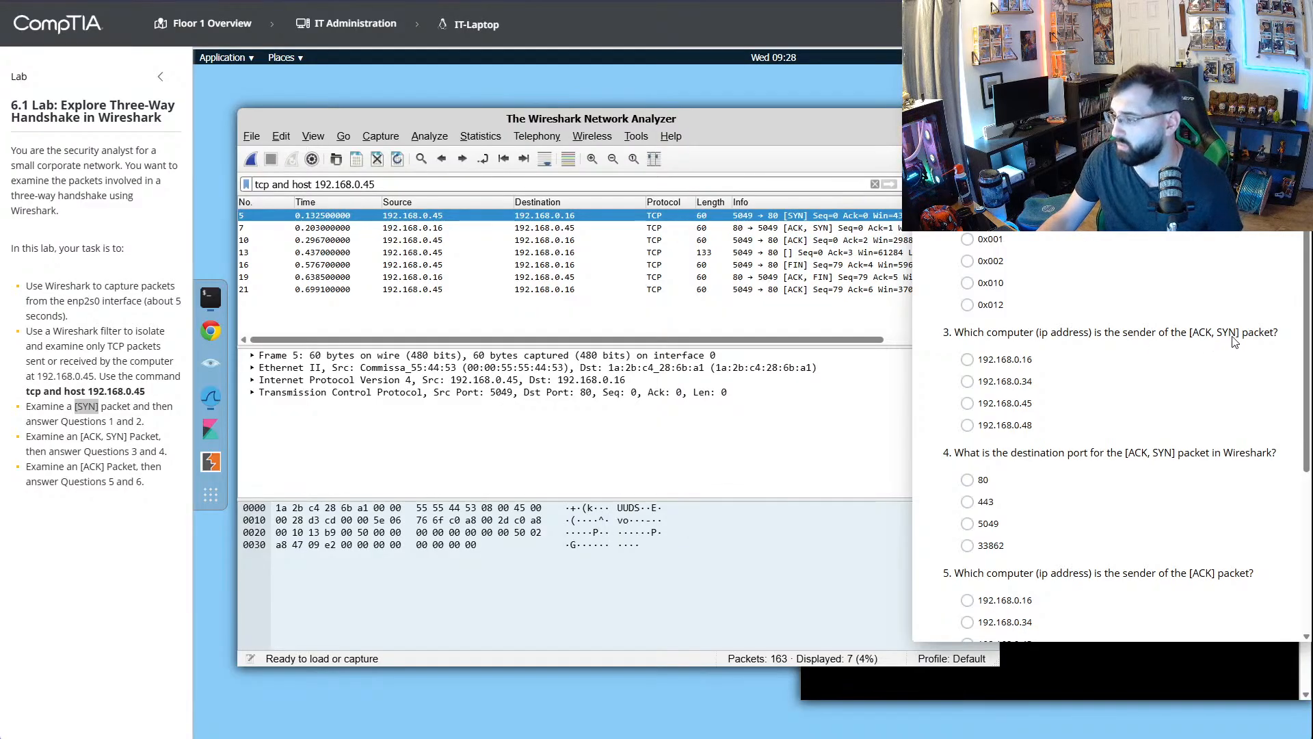
{"action": "left_click", "coordinate": [568, 229]}
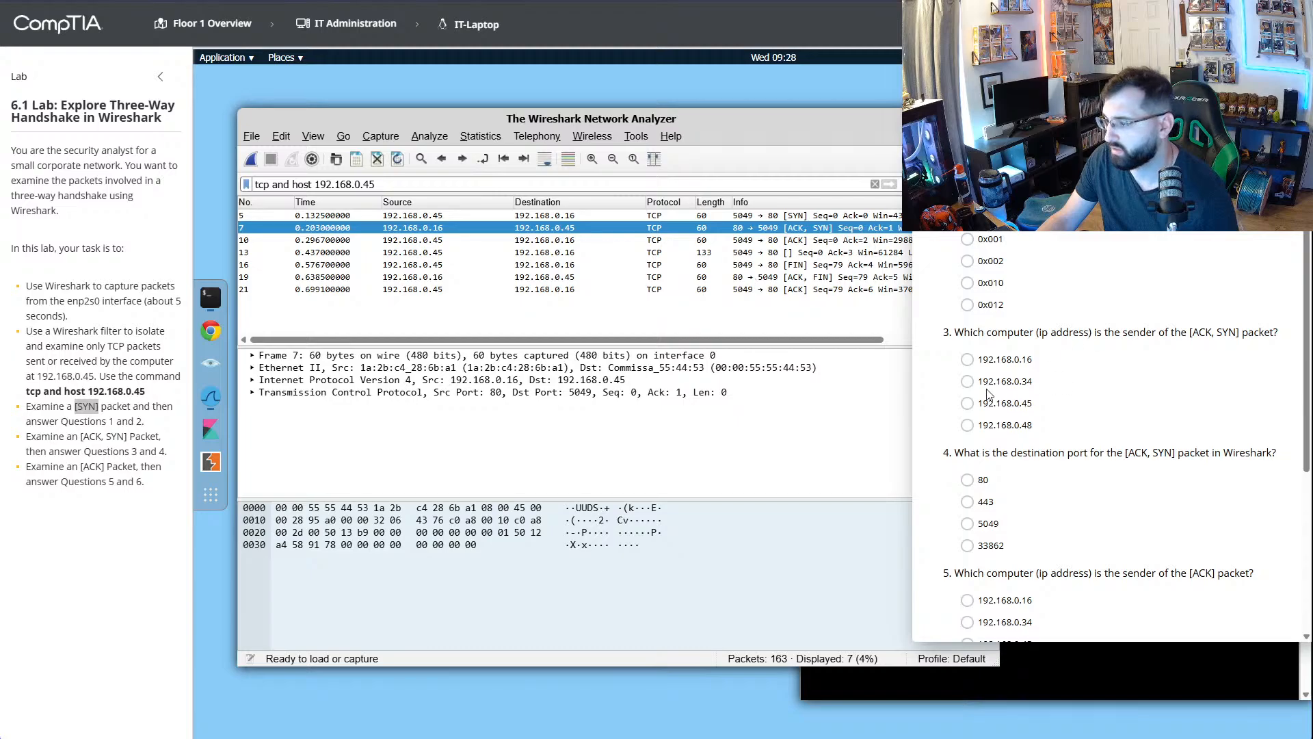
- Answer question 3 with 192.168.0.16 and question 4 with port 80, moving the Wireshark window up in between
{"action": "left_click", "coordinate": [968, 359]}
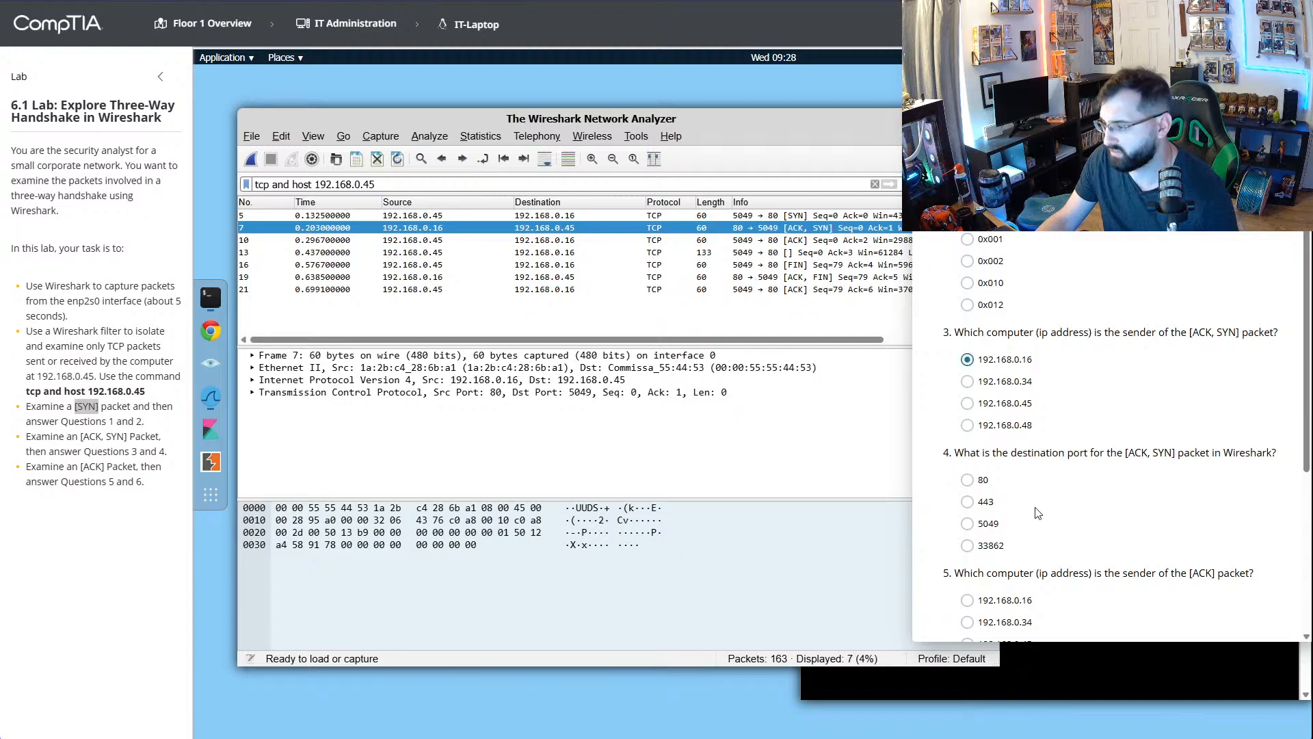
{"action": "scroll", "coordinate": [1034, 507], "scroll_direction": "down", "scroll_amount": 2}
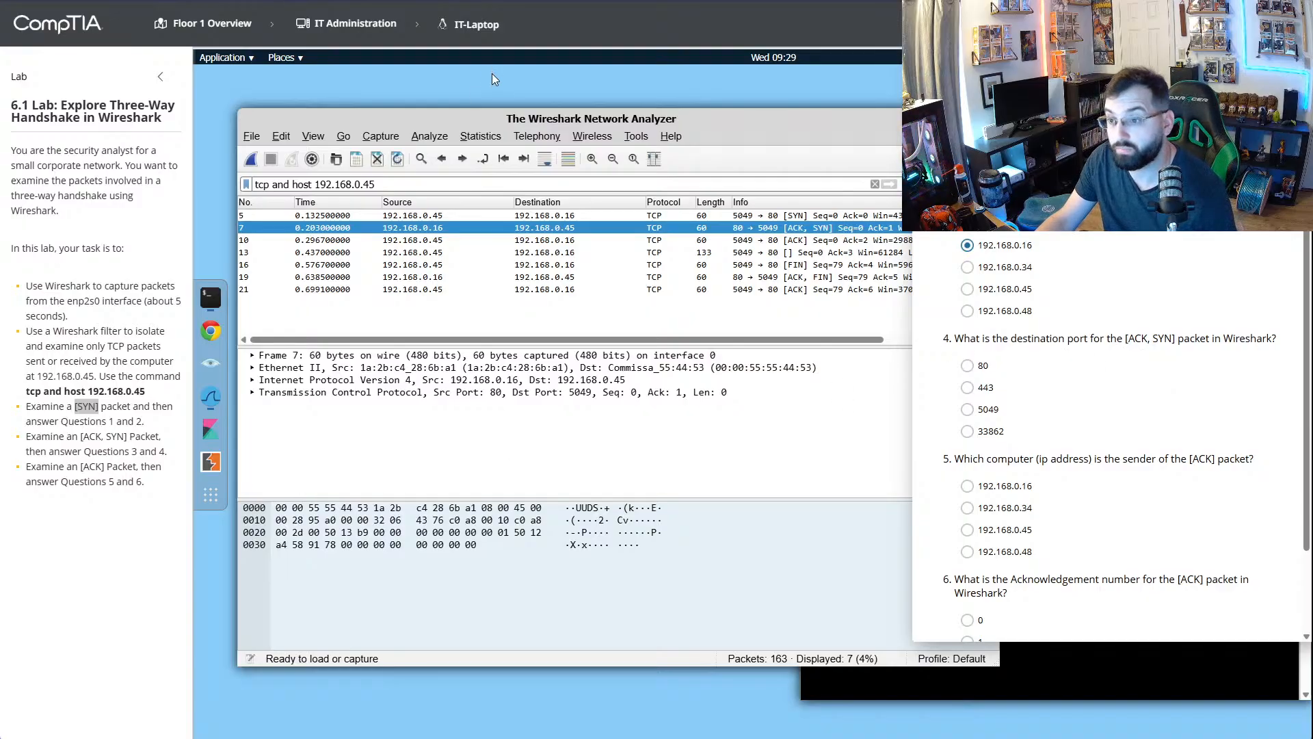
{"action": "left_click_drag", "start_coordinate": [553, 121], "coordinate": [527, 70]}
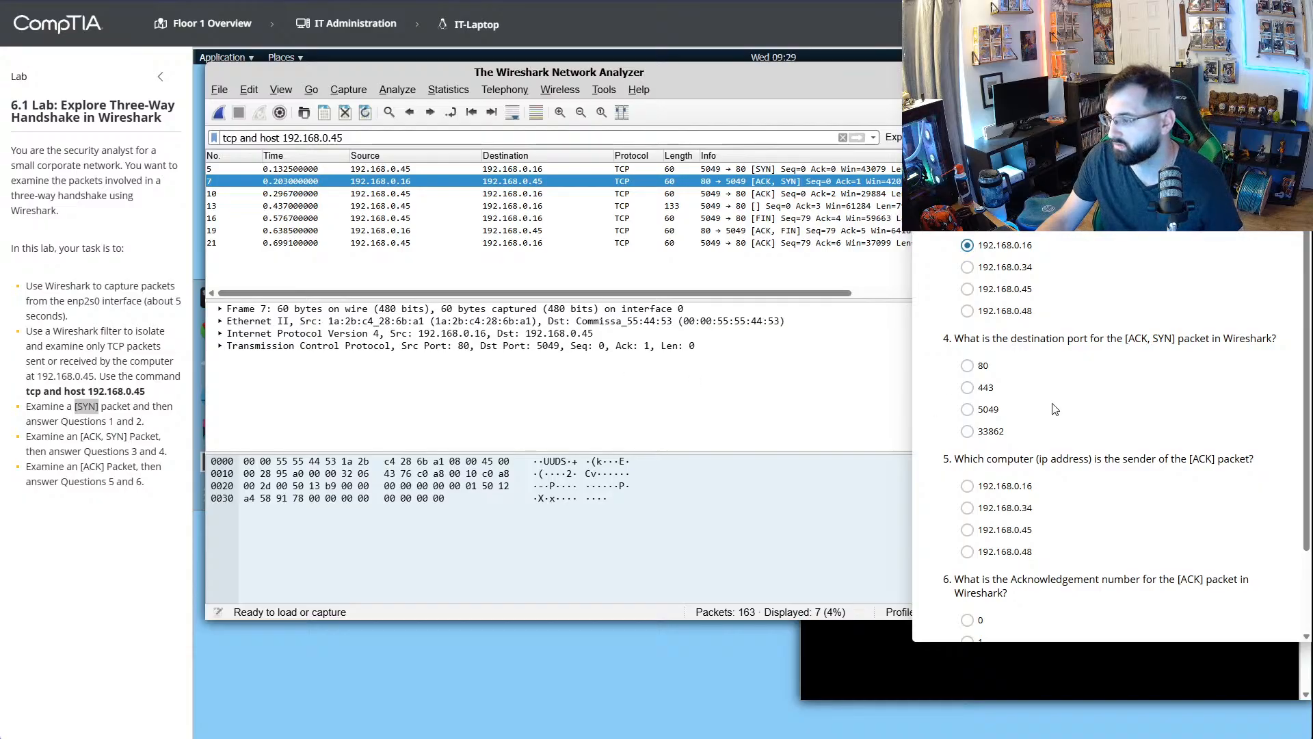
{"action": "left_click", "coordinate": [969, 370]}
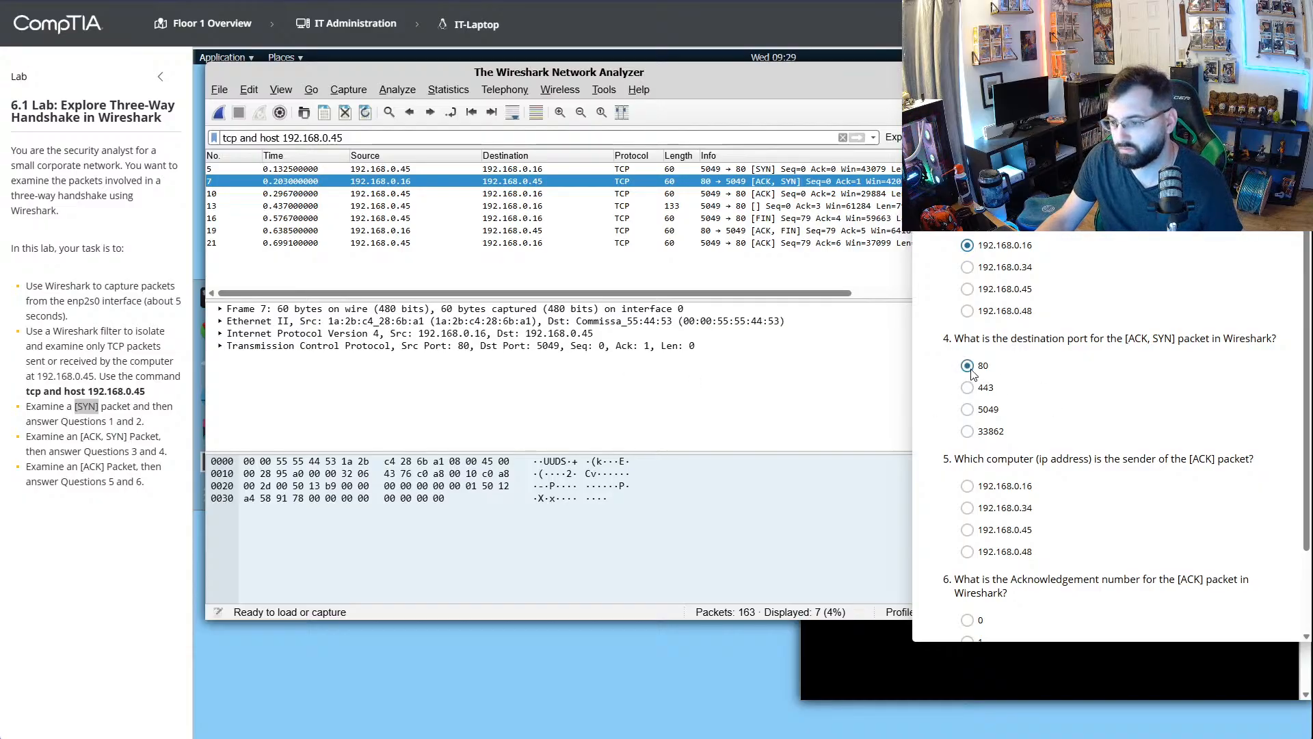
- Select the [ACK] packet of the handshake and answer question 5 with 192.168.0.45 as its sender
{"action": "scroll", "coordinate": [1089, 461], "scroll_direction": "down", "scroll_amount": 2}
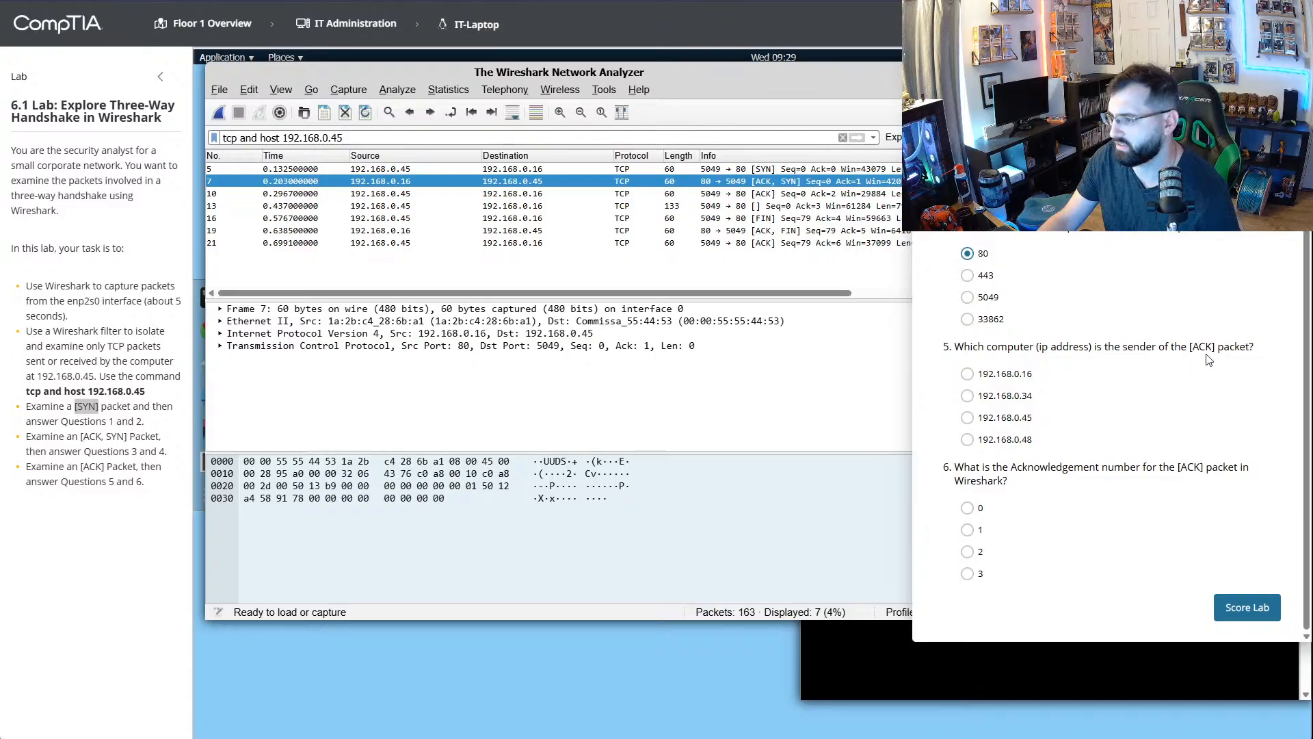
{"action": "left_click", "coordinate": [810, 197]}
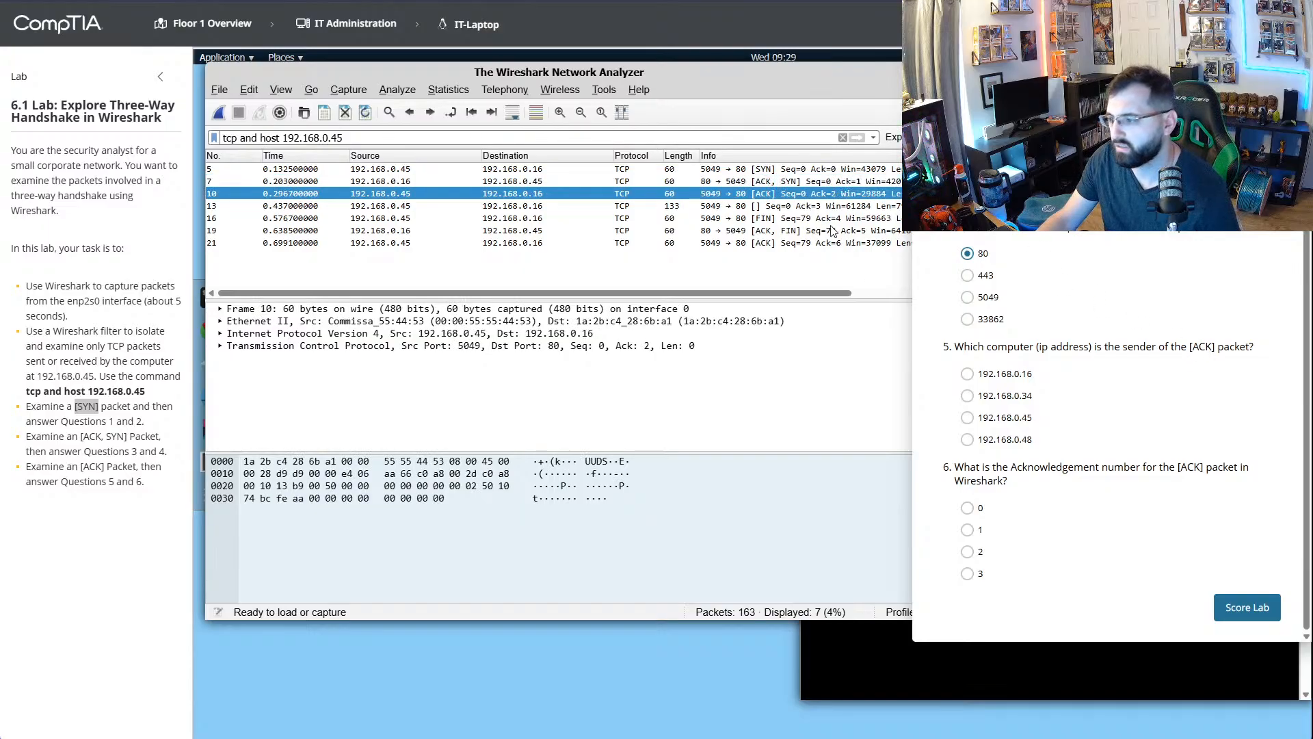
{"action": "left_click", "coordinate": [967, 374]}
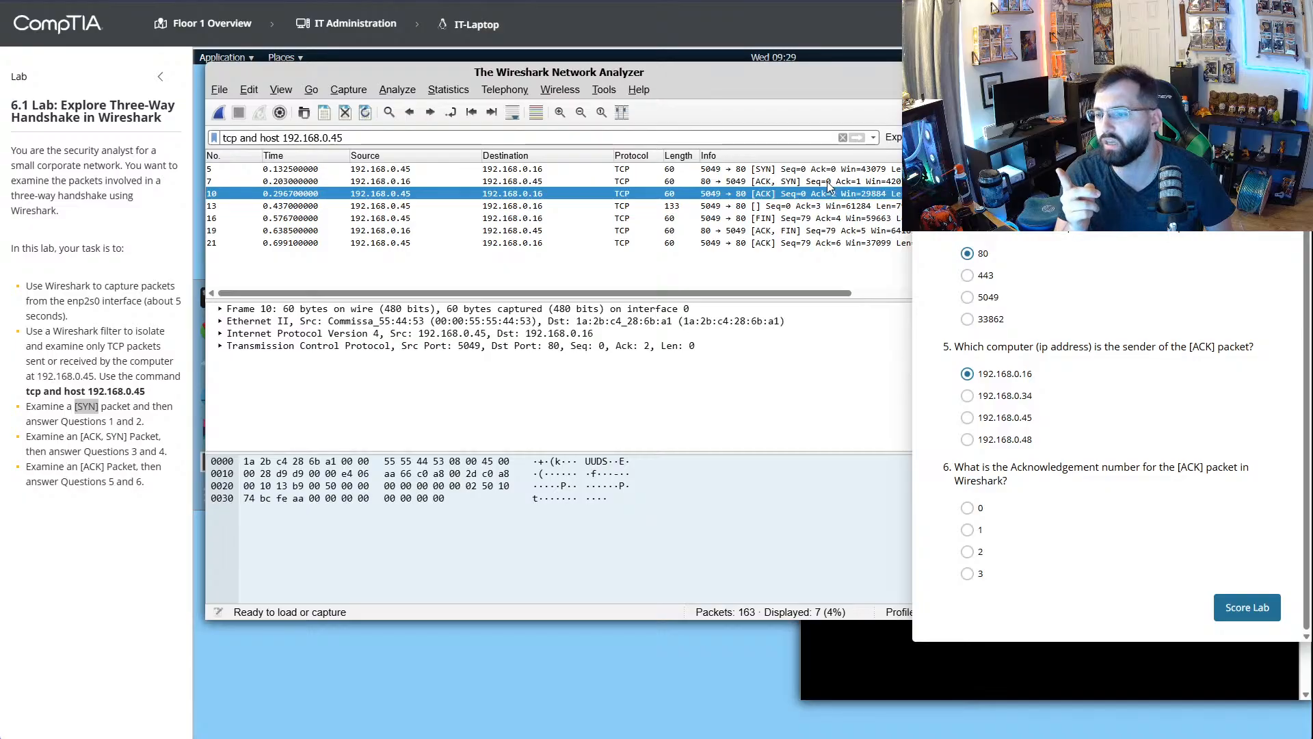
{"action": "left_click", "coordinate": [967, 418]}
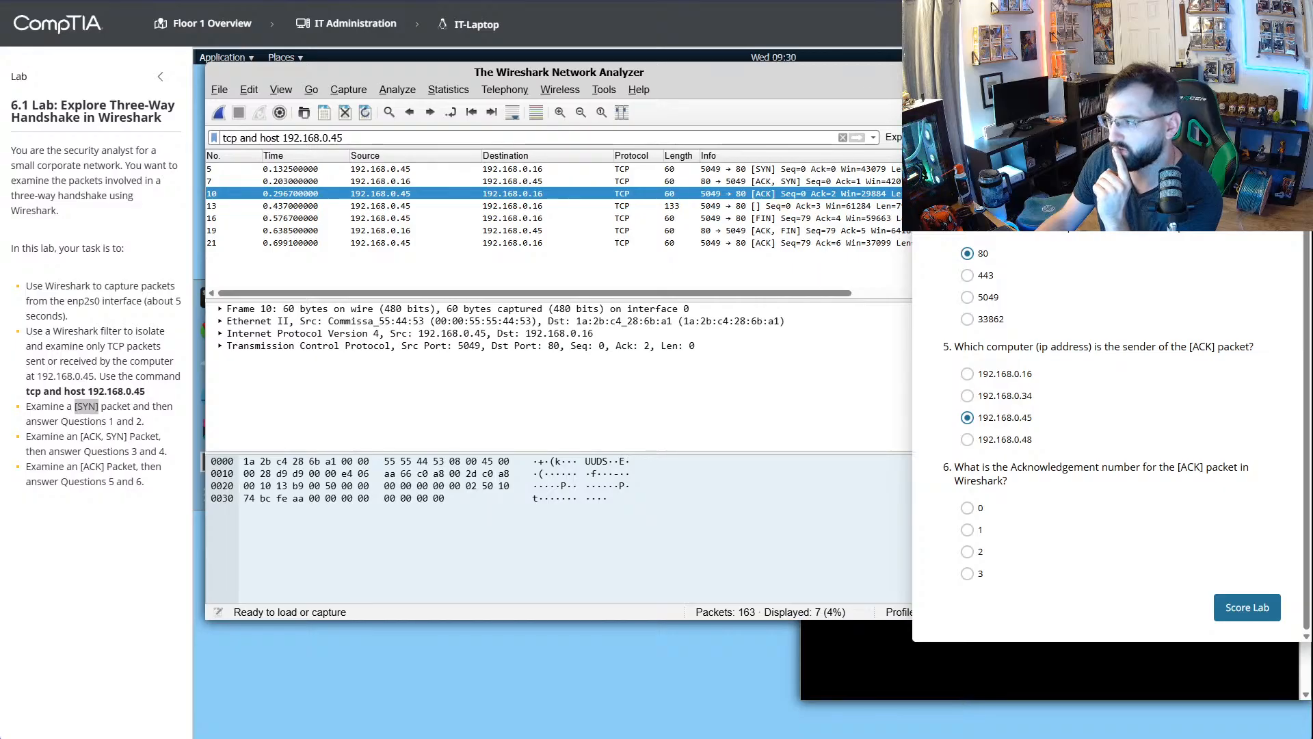
- Close and reopen the lab questions, and answer question 6 with acknowledgement number 2
{"action": "scroll", "coordinate": [1111, 438], "scroll_direction": "up", "scroll_amount": 3}
{"action": "left_click", "coordinate": [1290, 67]}
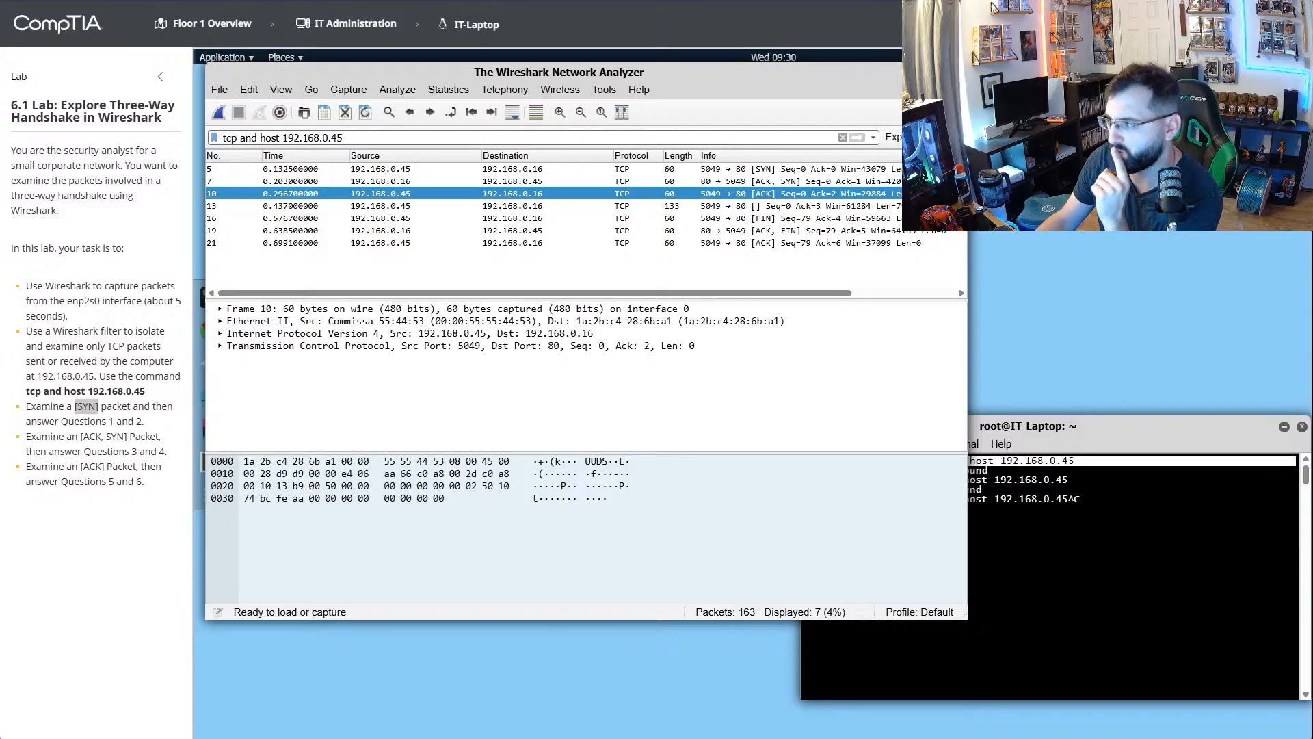
{"action": "left_click", "coordinate": [1231, 24]}
{"action": "scroll", "coordinate": [998, 565], "scroll_direction": "down", "scroll_amount": 4}
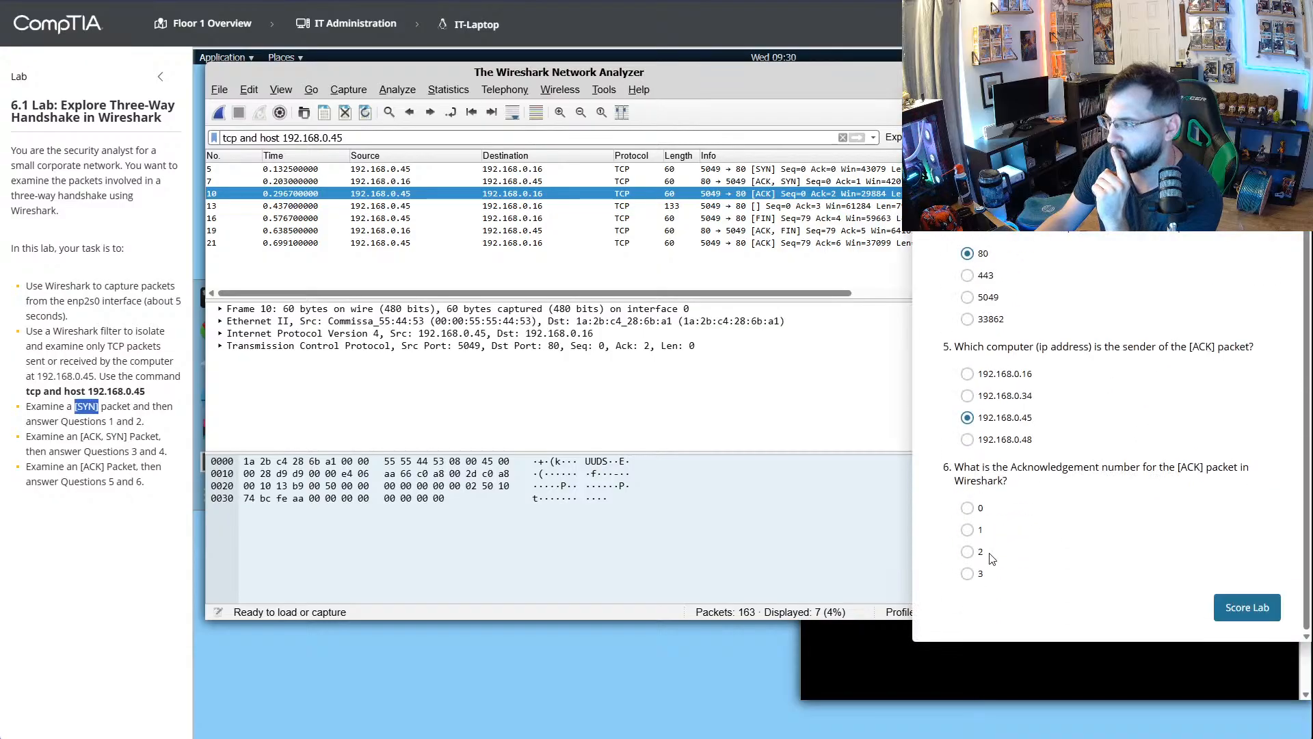
{"action": "left_click", "coordinate": [968, 552]}
- Close the lab questions and inspect the [ACK] packet's Ethernet II and Transmission Control Protocol details
{"action": "scroll", "coordinate": [1031, 408], "scroll_direction": "up", "scroll_amount": 3}
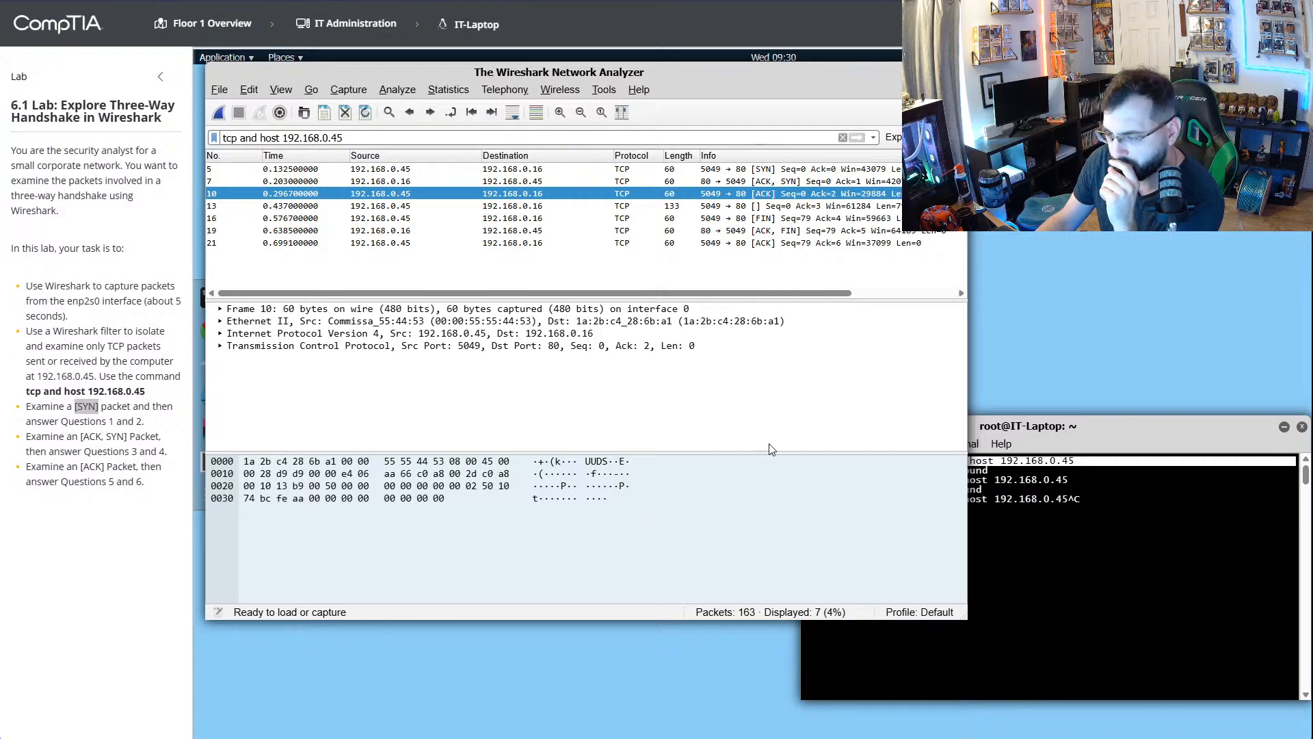
{"action": "left_click", "coordinate": [650, 348]}
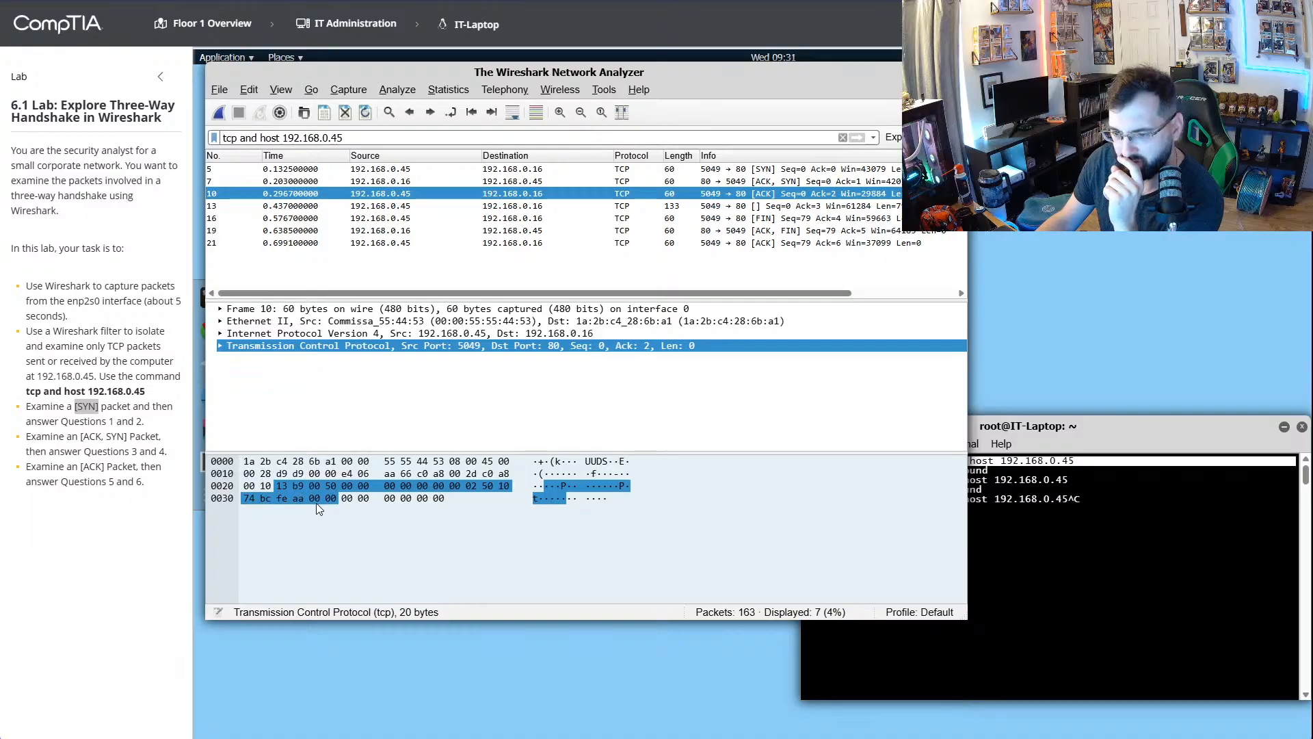
{"action": "left_click", "coordinate": [605, 321]}
{"action": "left_click", "coordinate": [622, 347]}
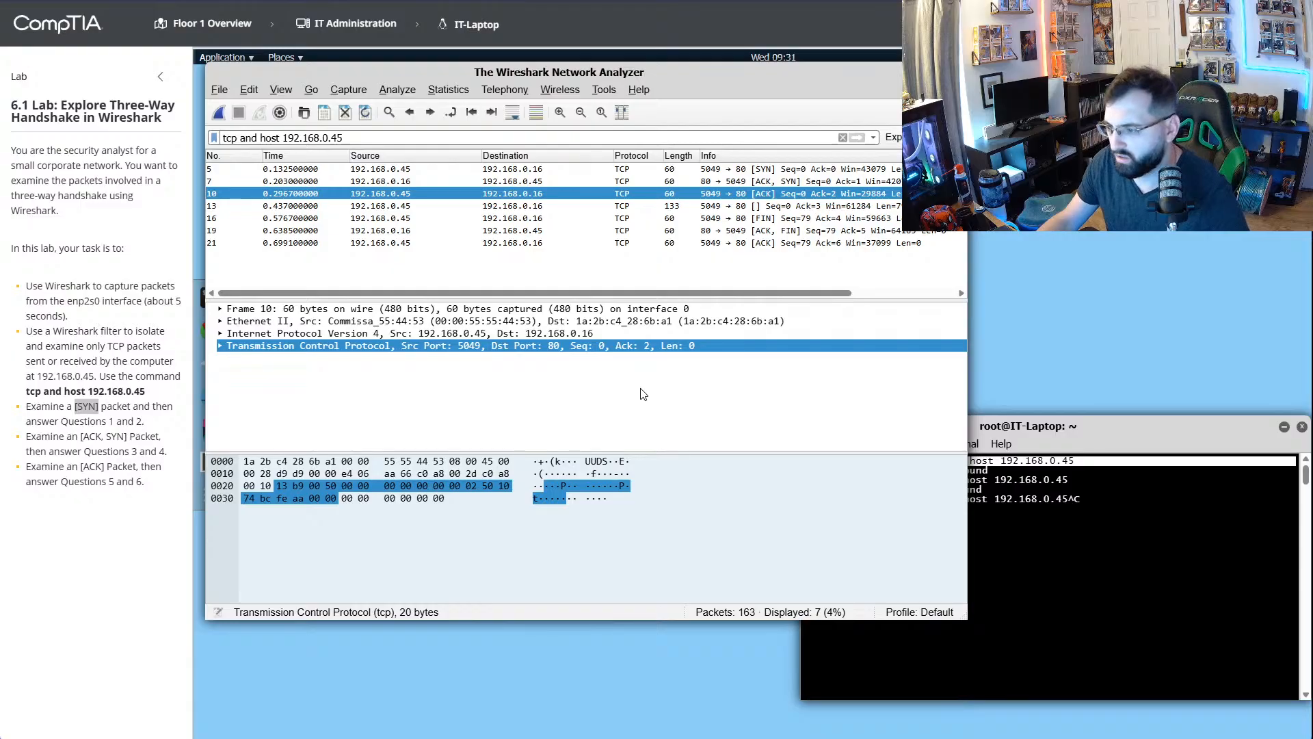
- Reopen the lab questions and score the lab, accepting that a question is left unanswered
{"action": "left_click", "coordinate": [1183, 23]}
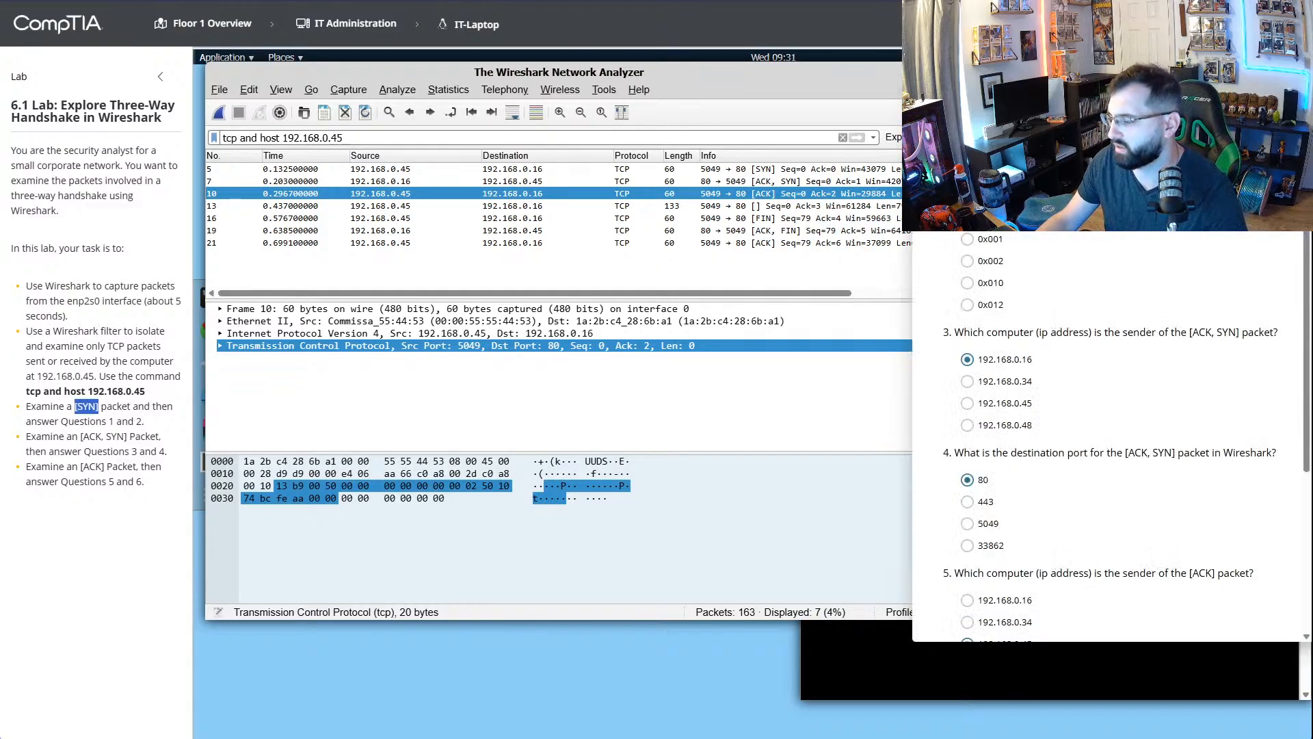
{"action": "scroll", "coordinate": [1106, 472], "scroll_direction": "down", "scroll_amount": 3}
{"action": "left_click", "coordinate": [1247, 608]}
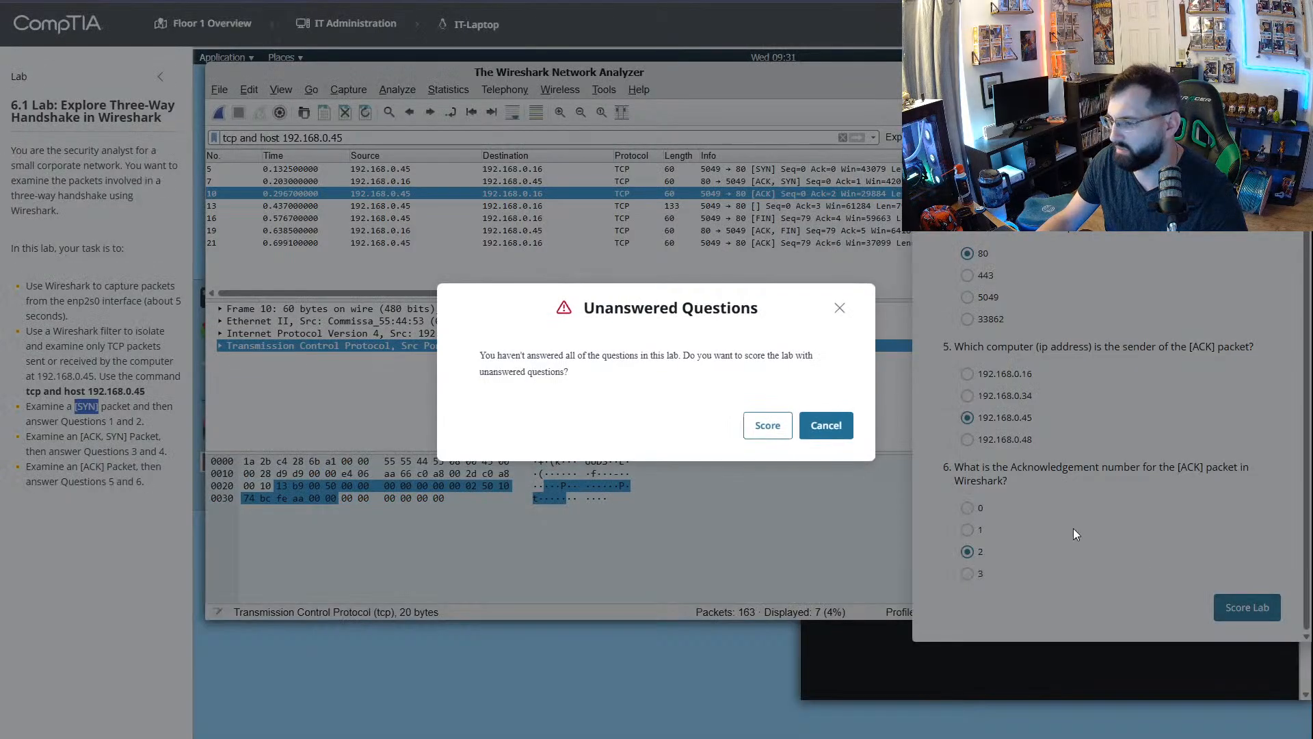
{"action": "left_click", "coordinate": [767, 425]}
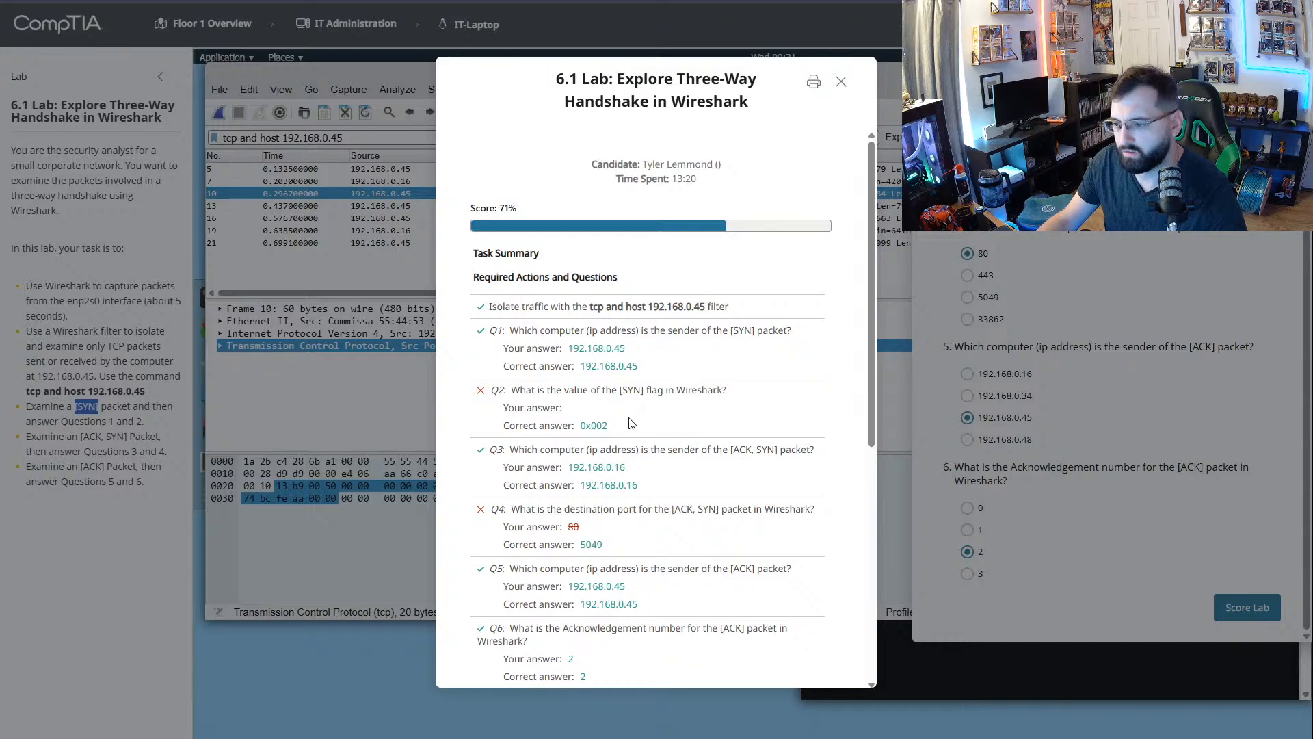
- Review the score report's answers and its explanation of the enp2s0 capture and [SYN] packet steps
{"action": "scroll", "coordinate": [568, 421], "scroll_direction": "down", "scroll_amount": 6}
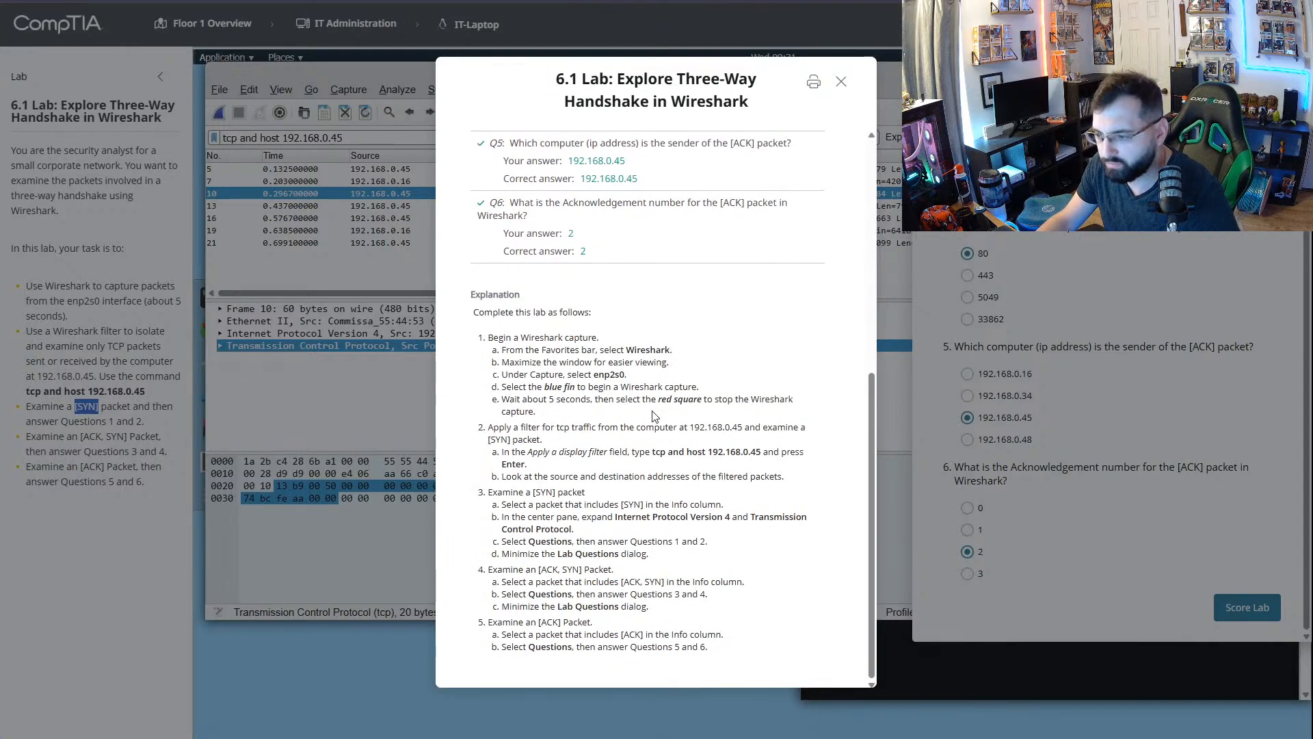
{"action": "scroll", "coordinate": [650, 407], "scroll_direction": "up", "scroll_amount": 2}
{"action": "scroll", "coordinate": [653, 415], "scroll_direction": "down", "scroll_amount": 2}
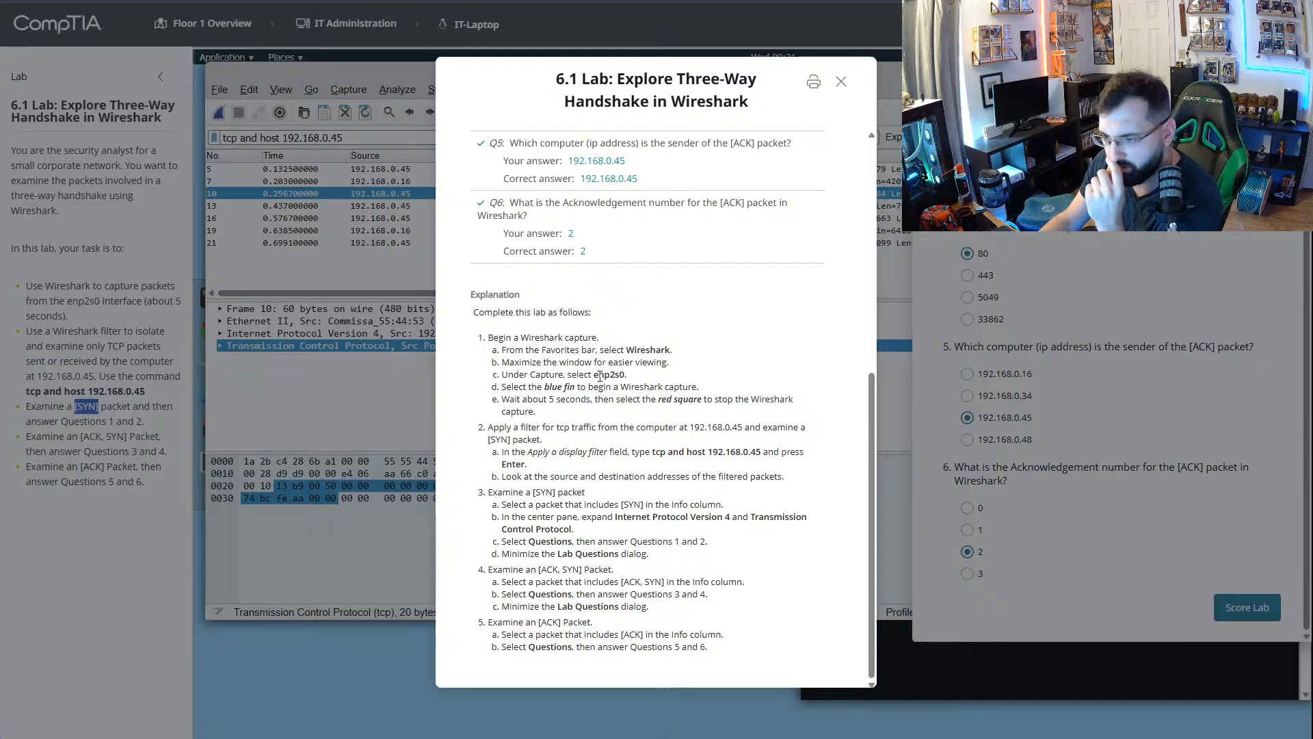
{"action": "left_click_drag", "start_coordinate": [600, 376], "coordinate": [630, 381]}
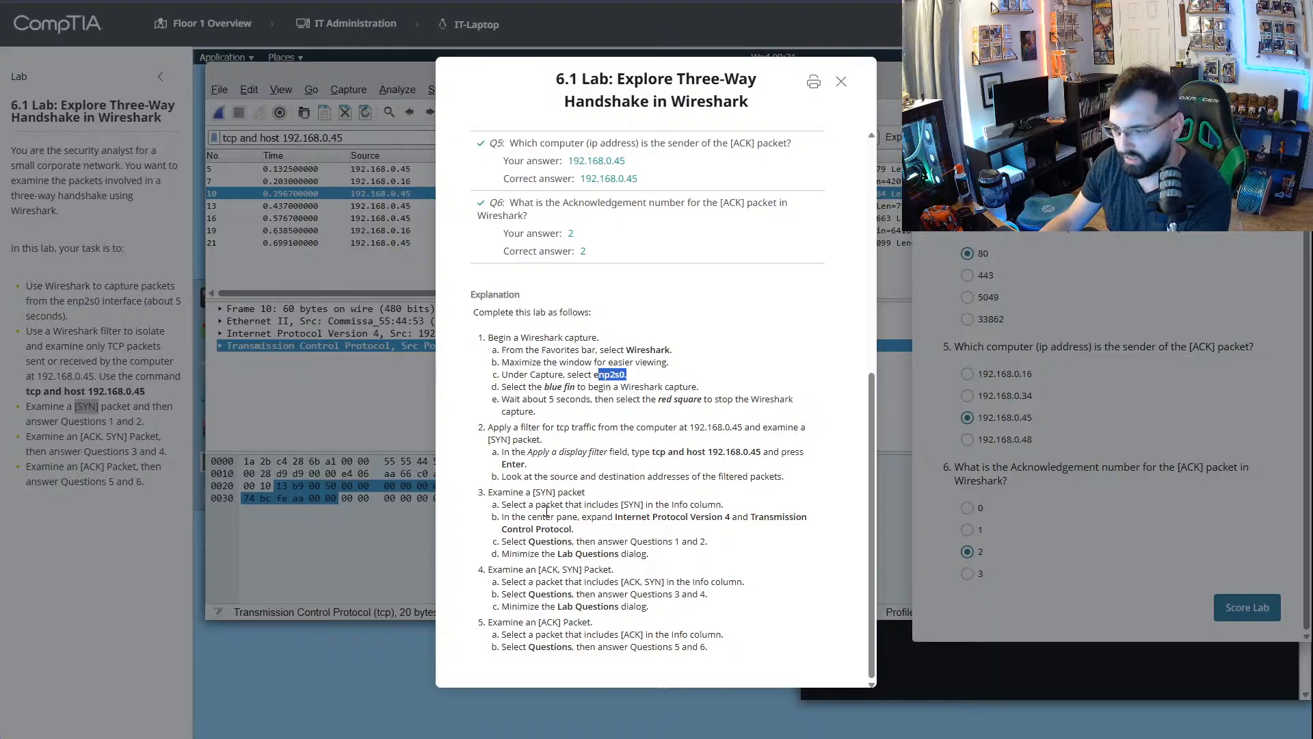
{"action": "left_click_drag", "start_coordinate": [534, 493], "coordinate": [718, 508]}
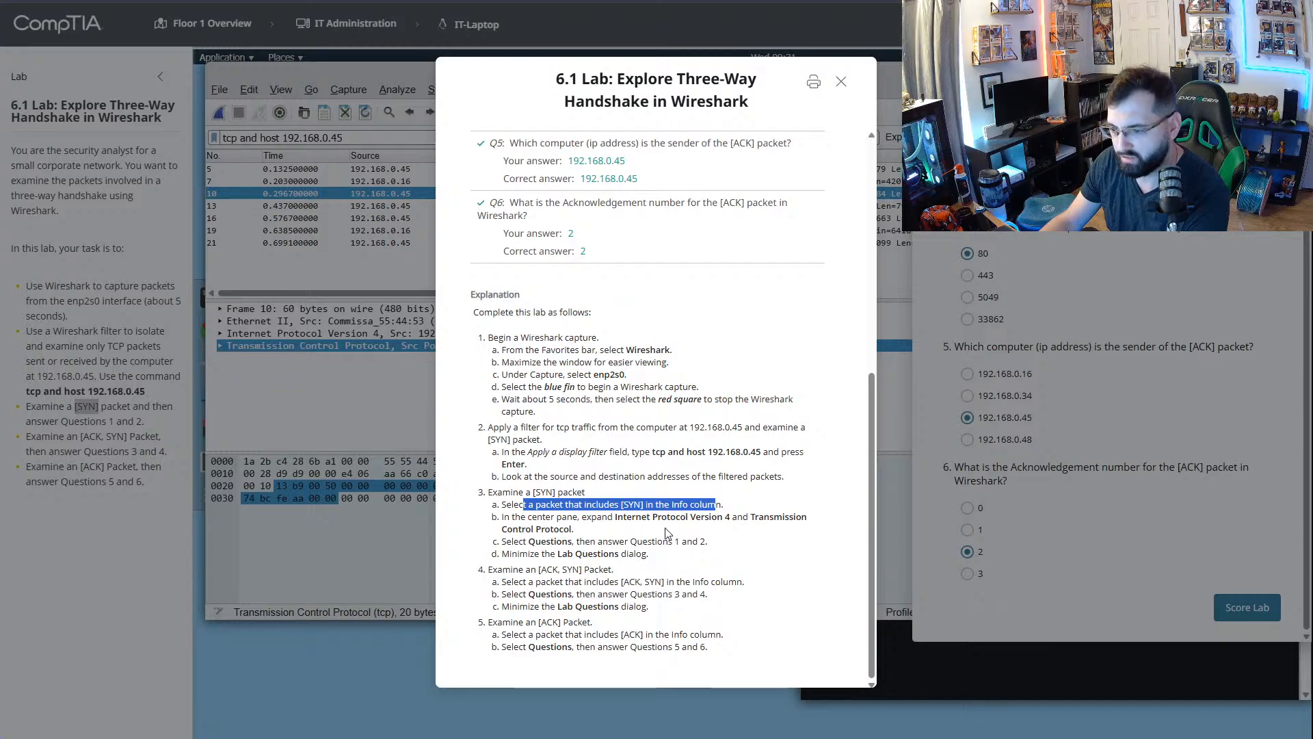
- Read the explanation's instructions on expanding Internet Protocol Version 4 and Transmission Control Protocol for the [SYN] packet, and close the score report
{"action": "left_click", "coordinate": [628, 534]}
{"action": "left_click_drag", "start_coordinate": [512, 518], "coordinate": [773, 532]}
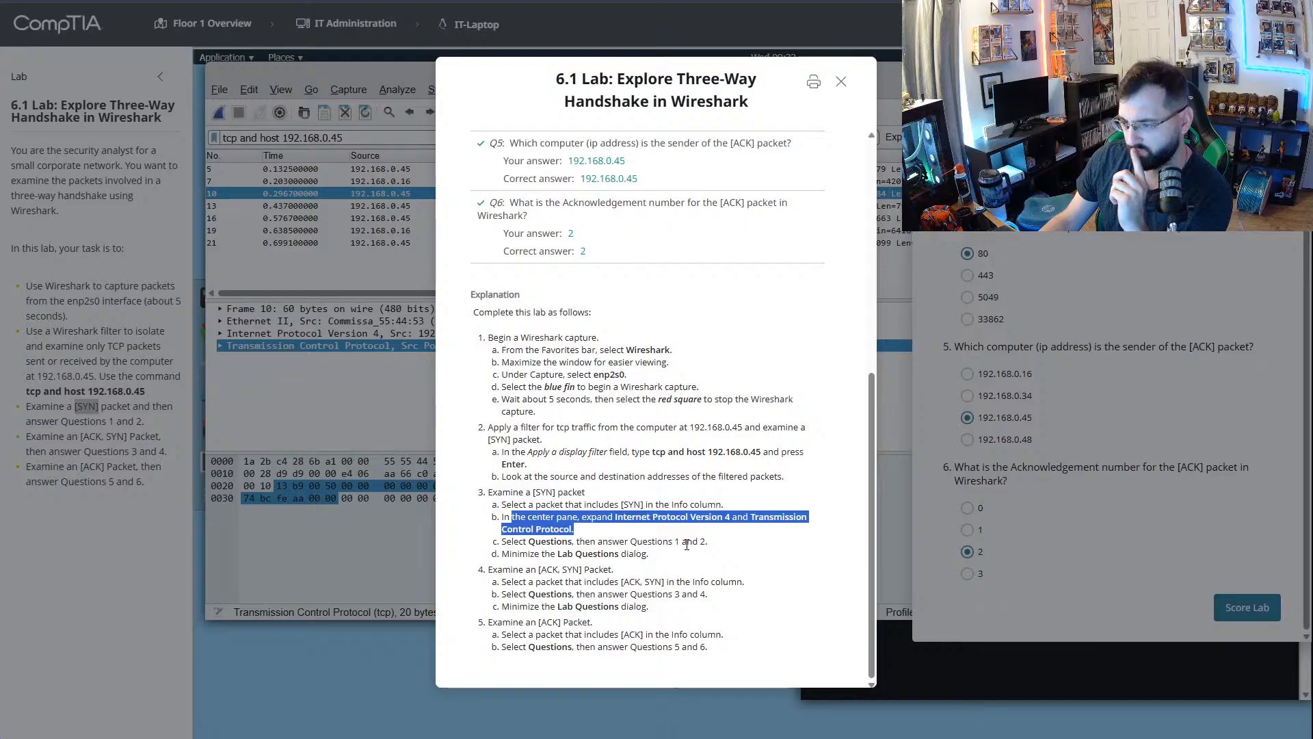
{"action": "left_click", "coordinate": [687, 545]}
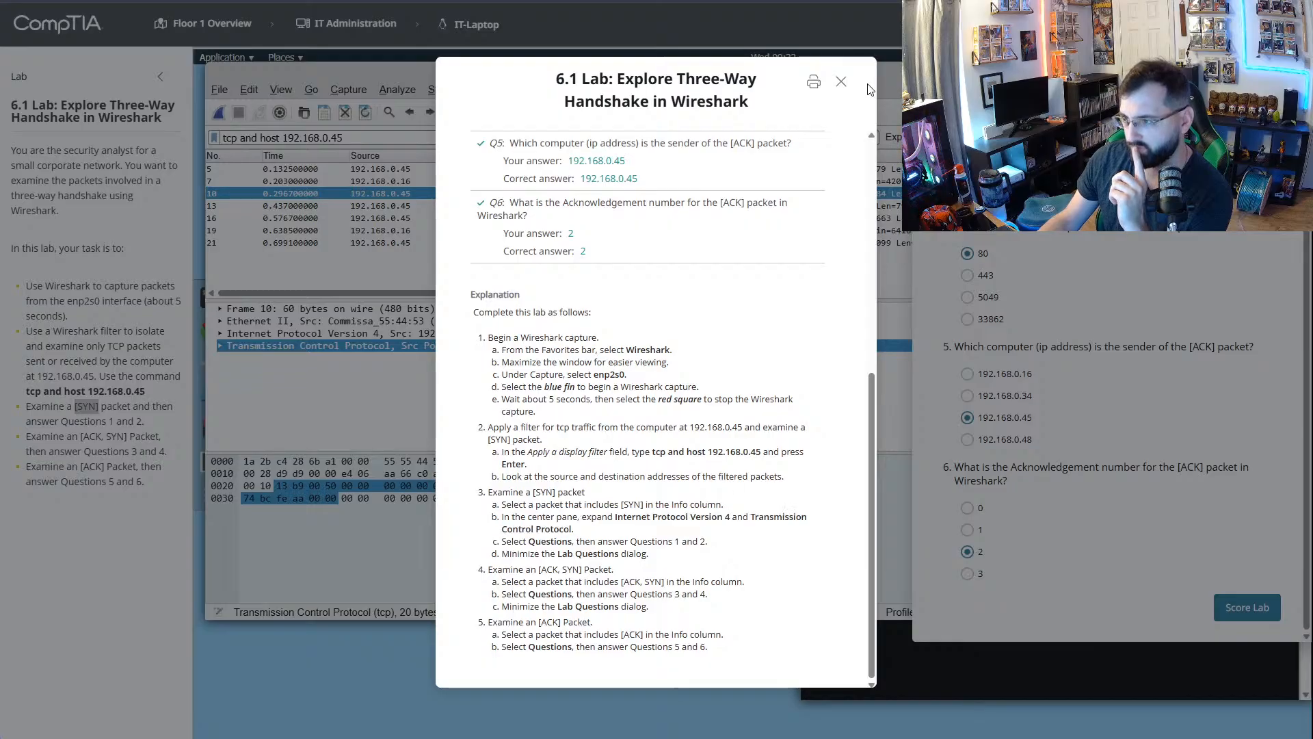
{"action": "left_click", "coordinate": [841, 82]}
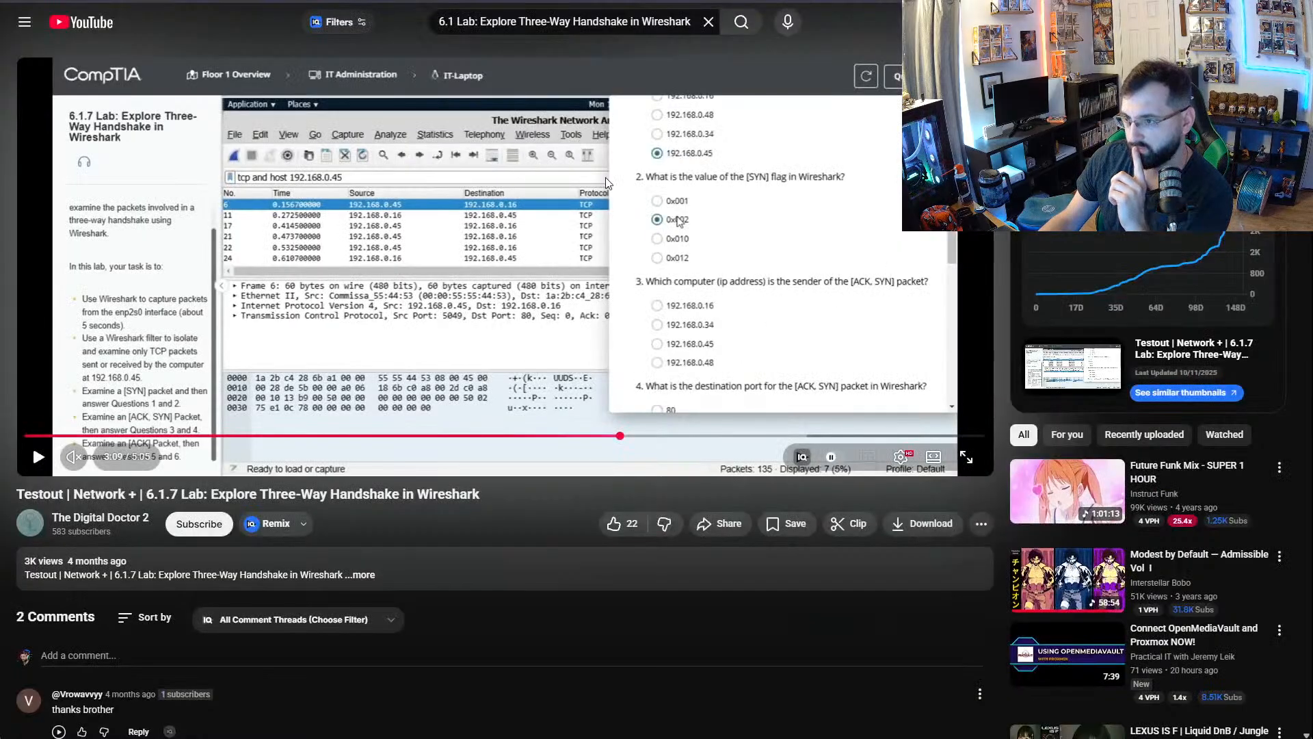
- Switch to the Network+ CertMaster Labs page and start the 6.1 Explore Three-Way Handshake lab again
{"action": "left_click", "coordinate": [718, 2]}
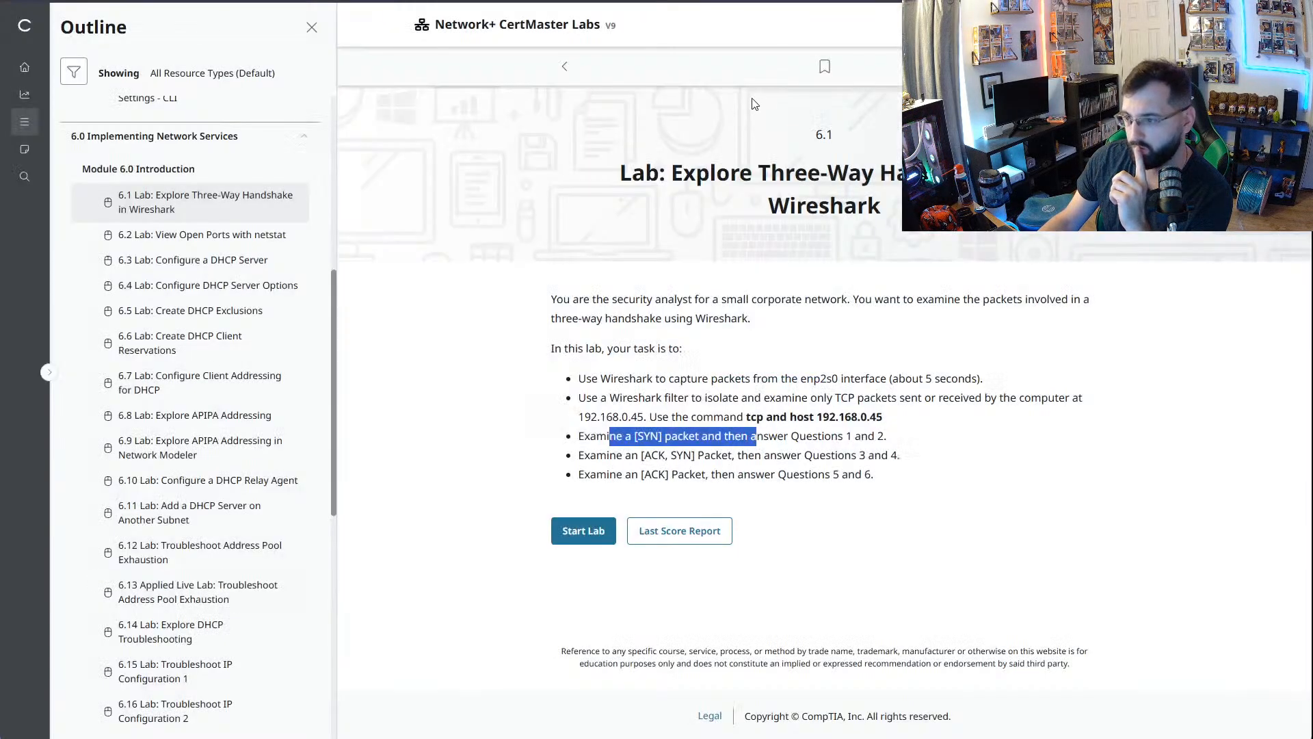
{"action": "left_click", "coordinate": [851, 223]}
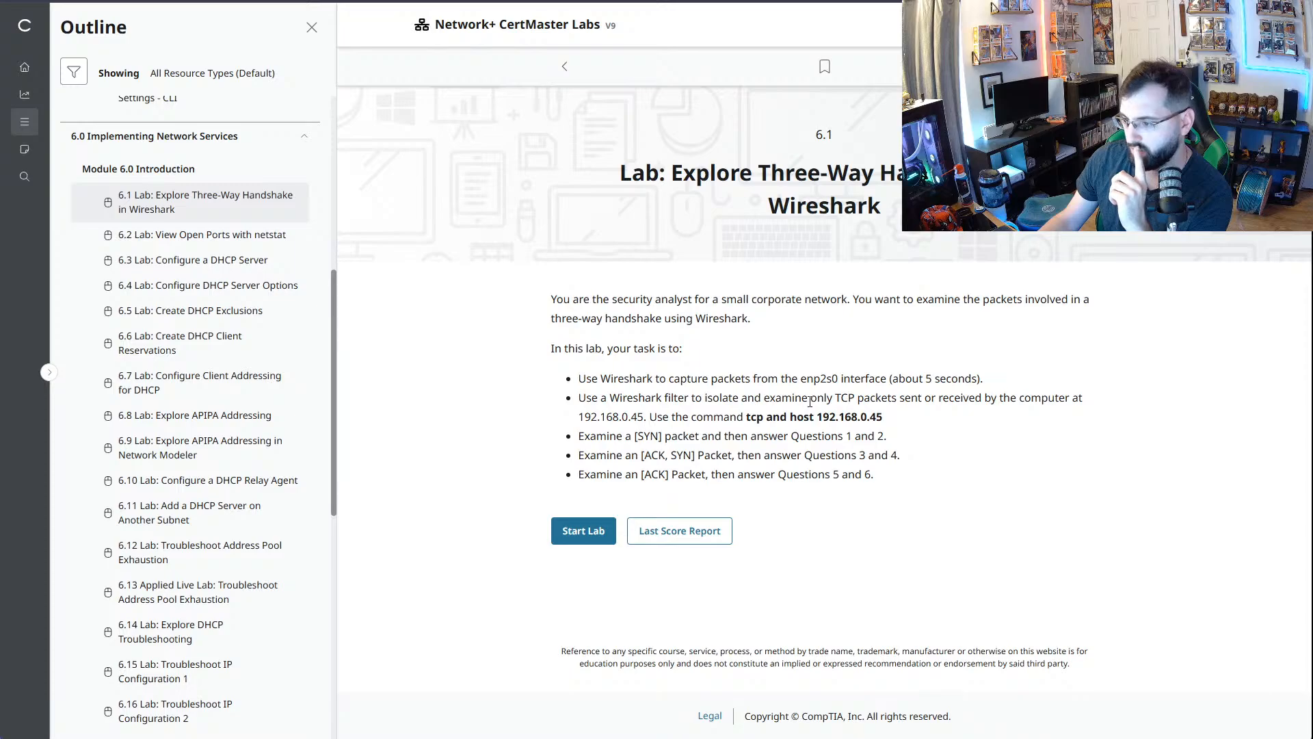
{"action": "left_click", "coordinate": [584, 532]}
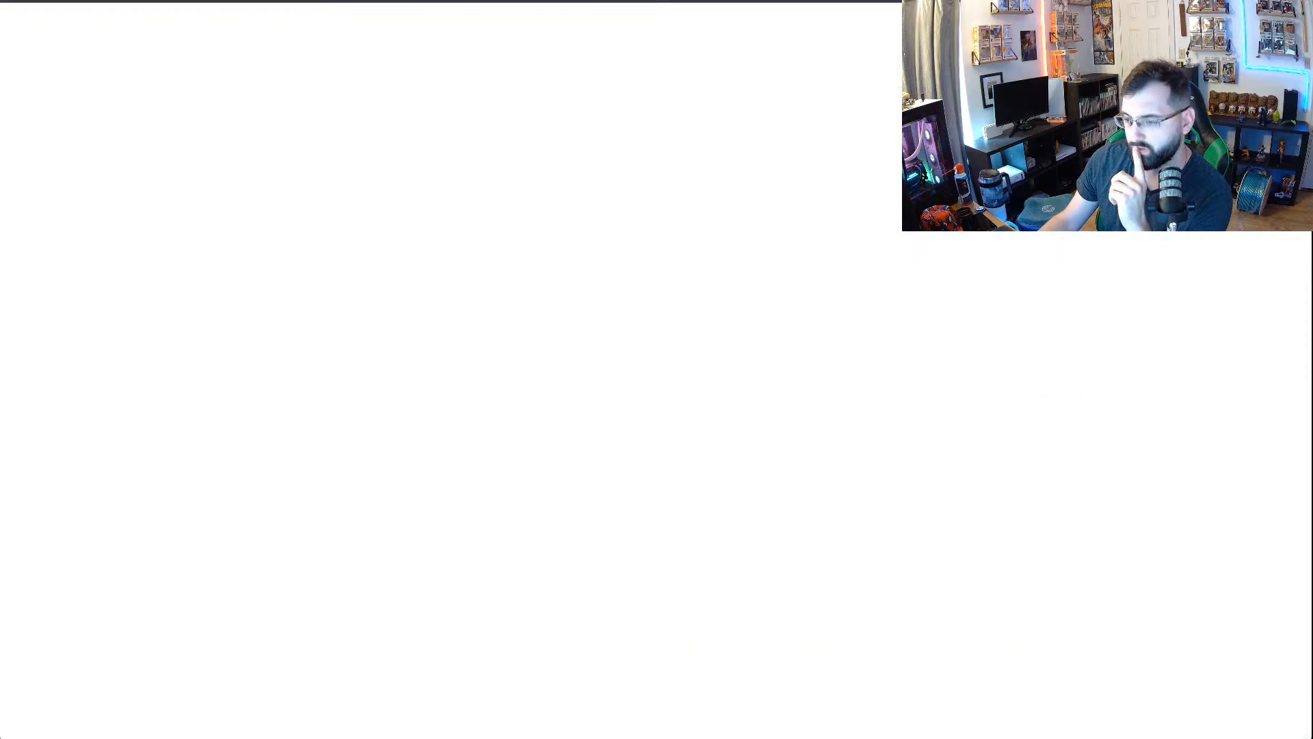
- Switch to the YouTube walkthrough and rewatch the part where the lab questions about the [SYN] packet are opened
{"action": "key", "text": "ctrl+Tab"}
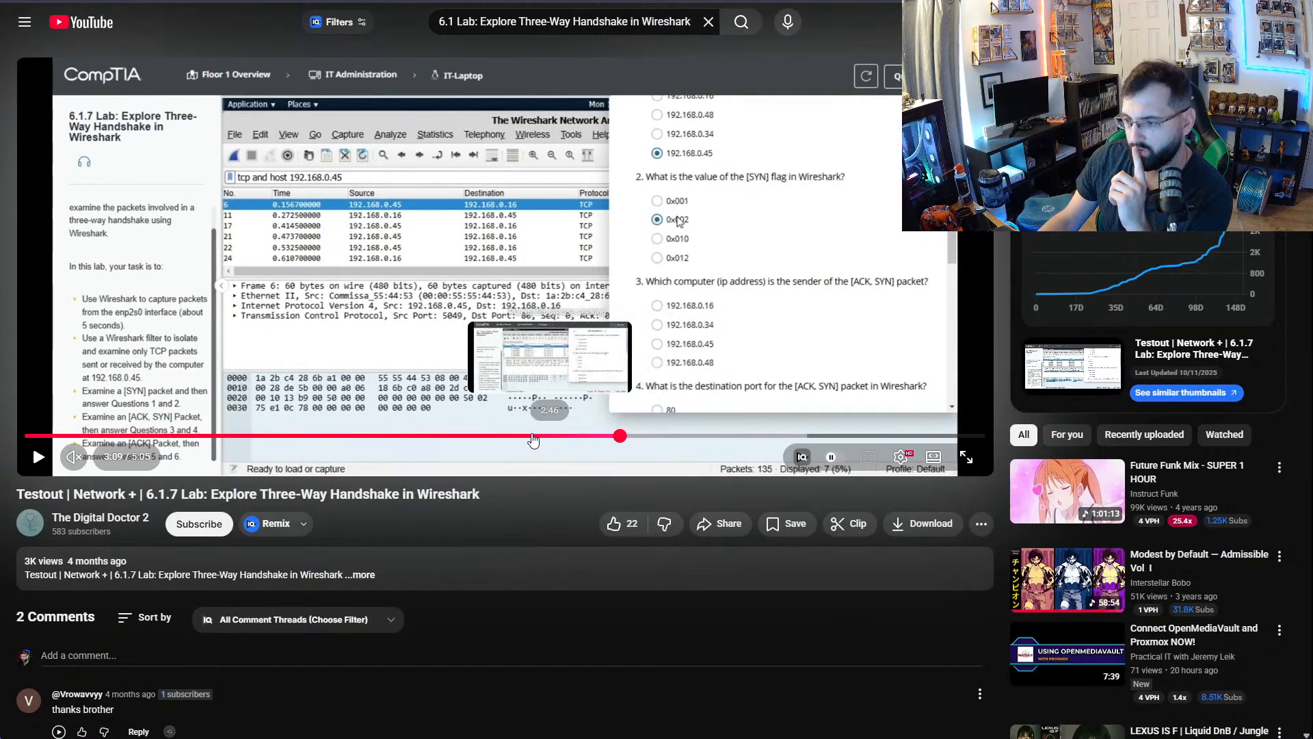
{"action": "left_click", "coordinate": [457, 435]}
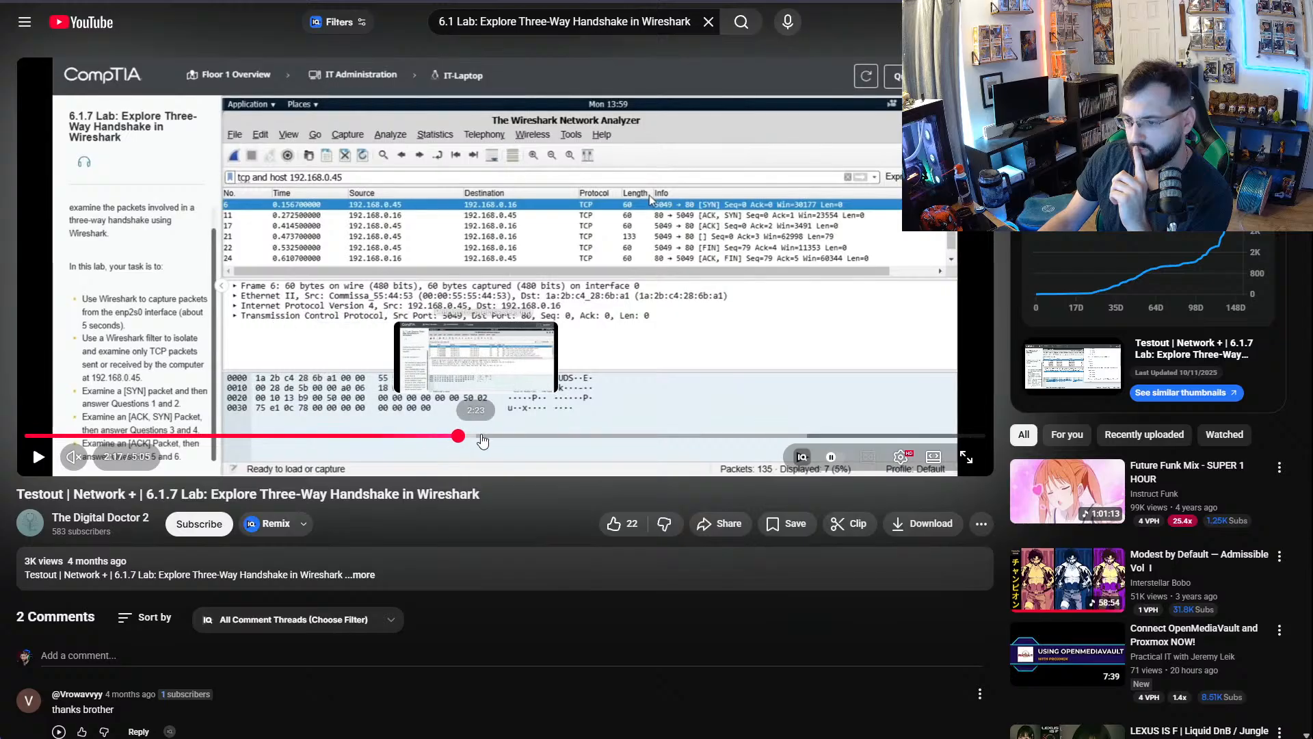
{"action": "left_click", "coordinate": [511, 436]}
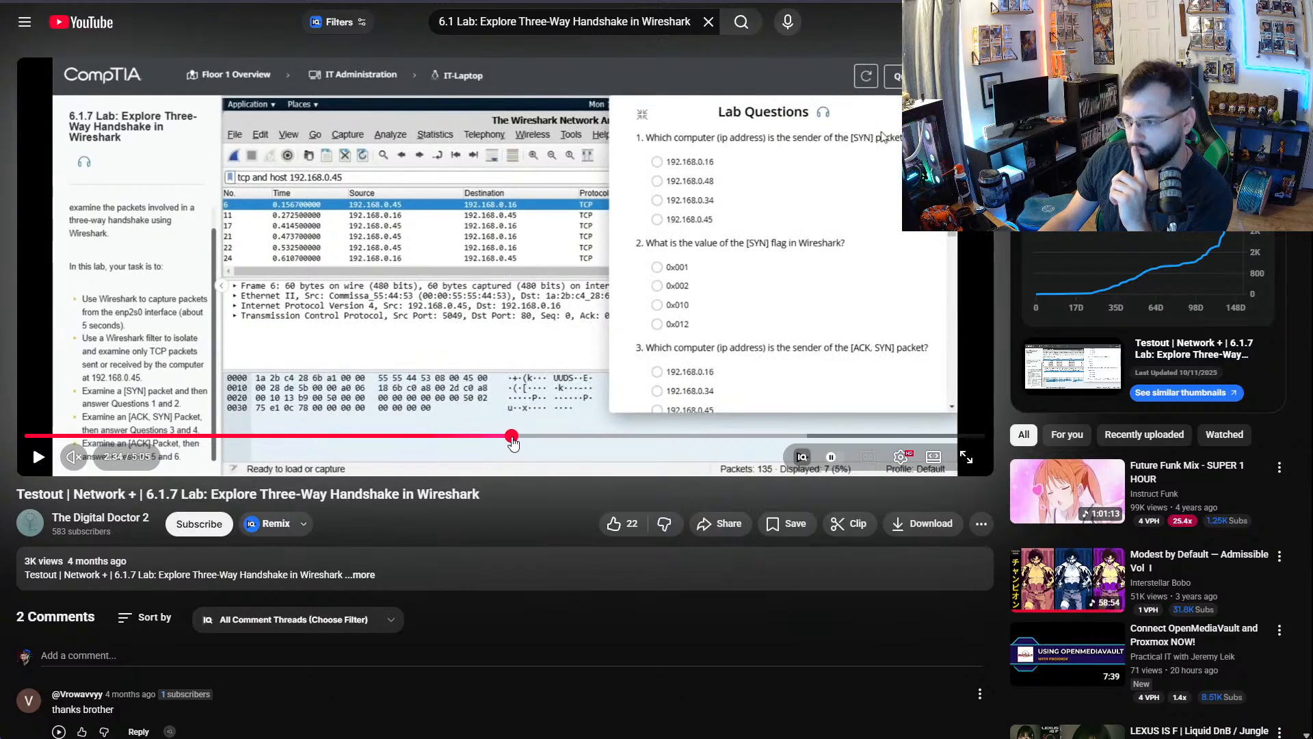
{"action": "left_click", "coordinate": [527, 335]}
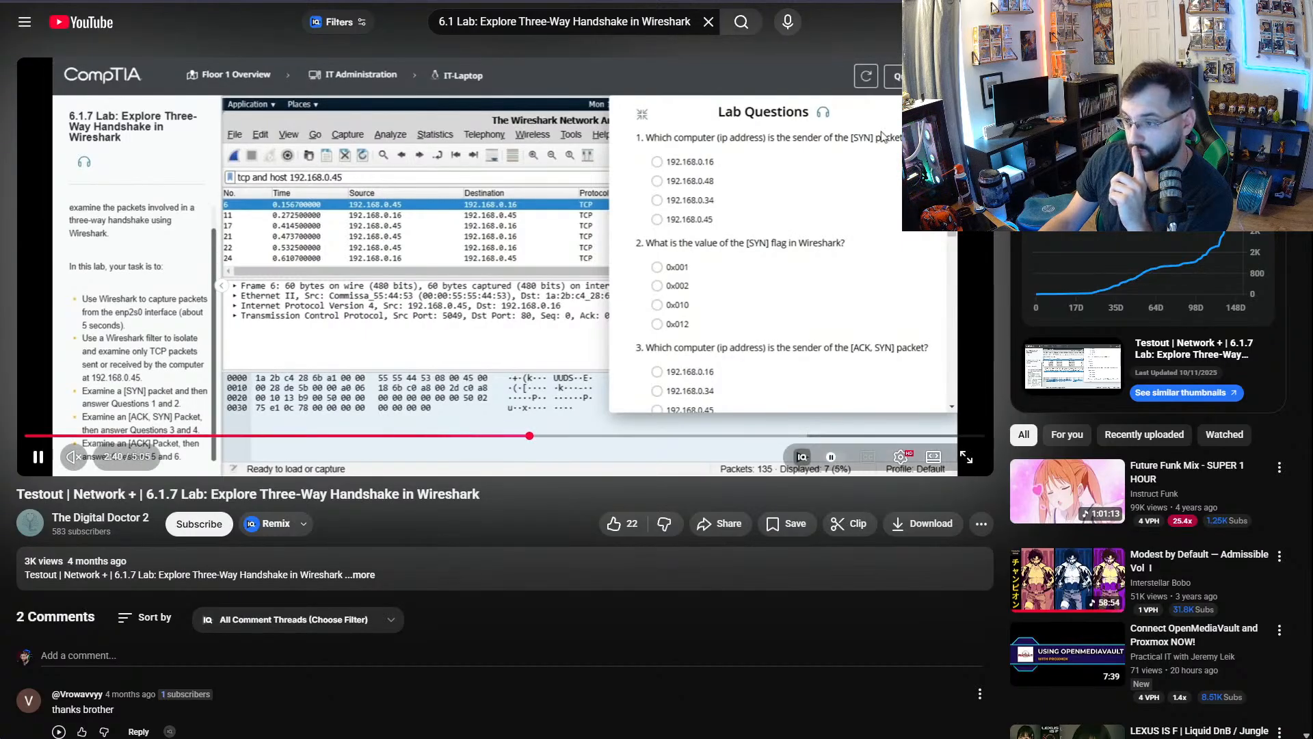
{"action": "left_click", "coordinate": [655, 332]}
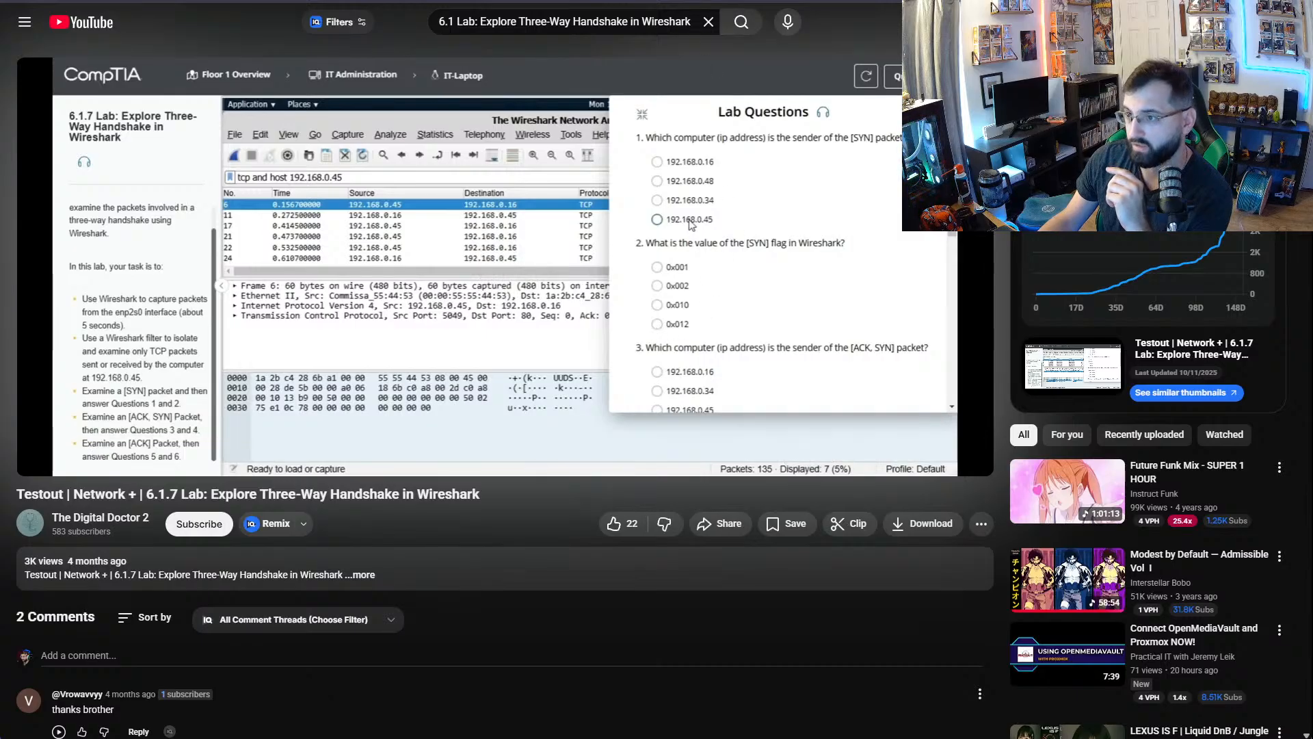
- Ask Google AI Mode "What is ans where is the SYN in weirshark" in a new browser tab and read its display filter advice
{"action": "key", "text": "ctrl+t"}
{"action": "left_click", "coordinate": [868, 199]}
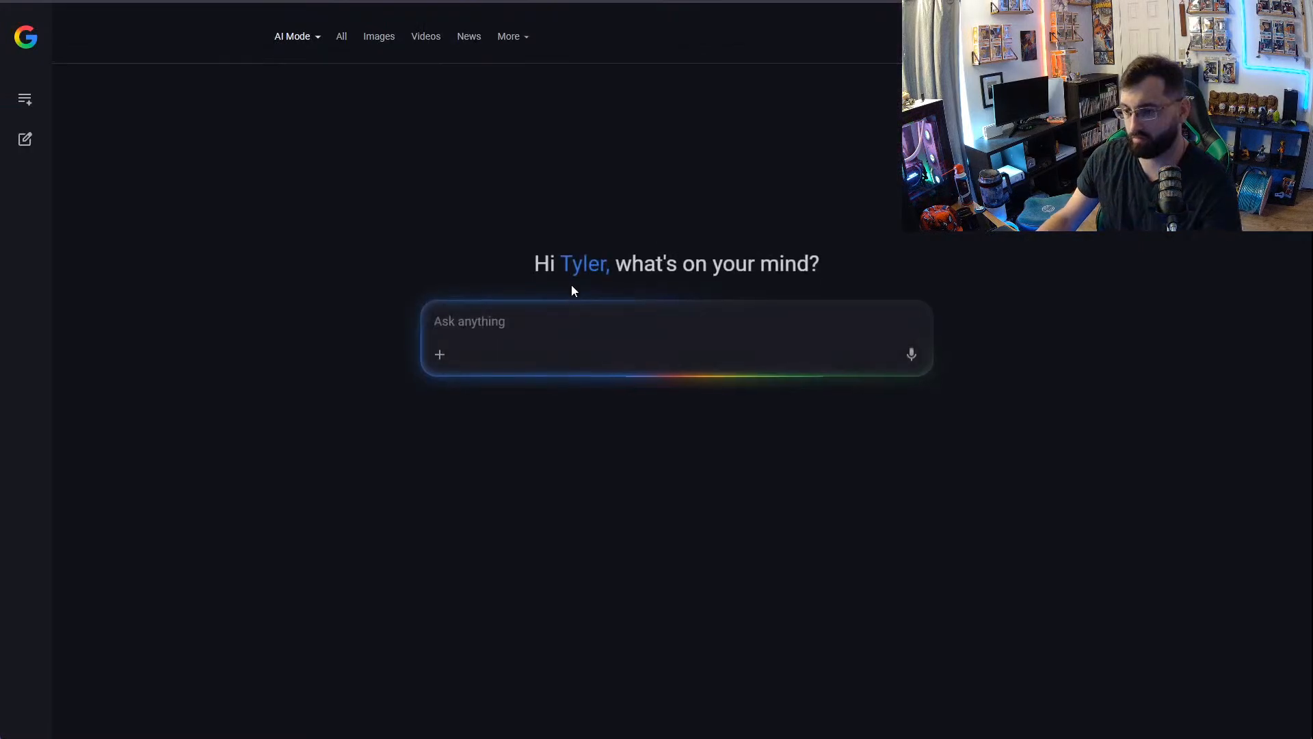
{"action": "type", "text": "Wha"}
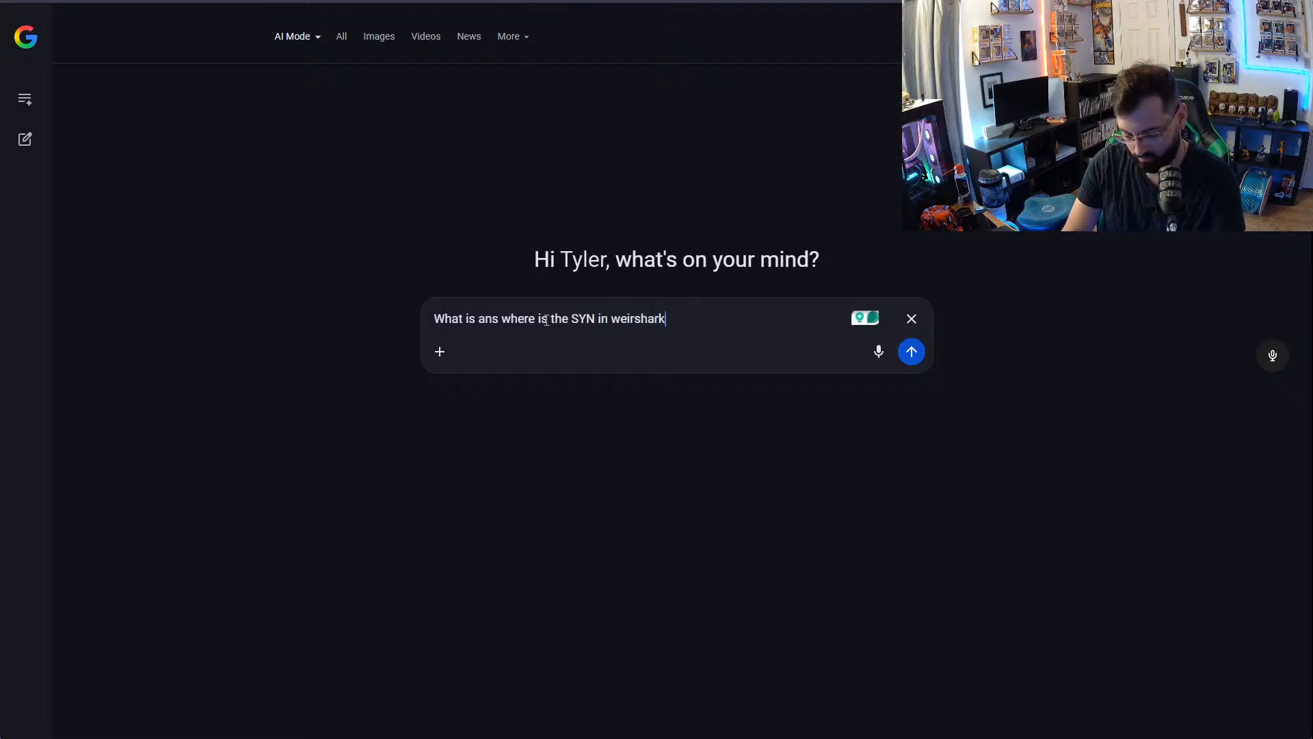
{"action": "key", "text": "Return"}
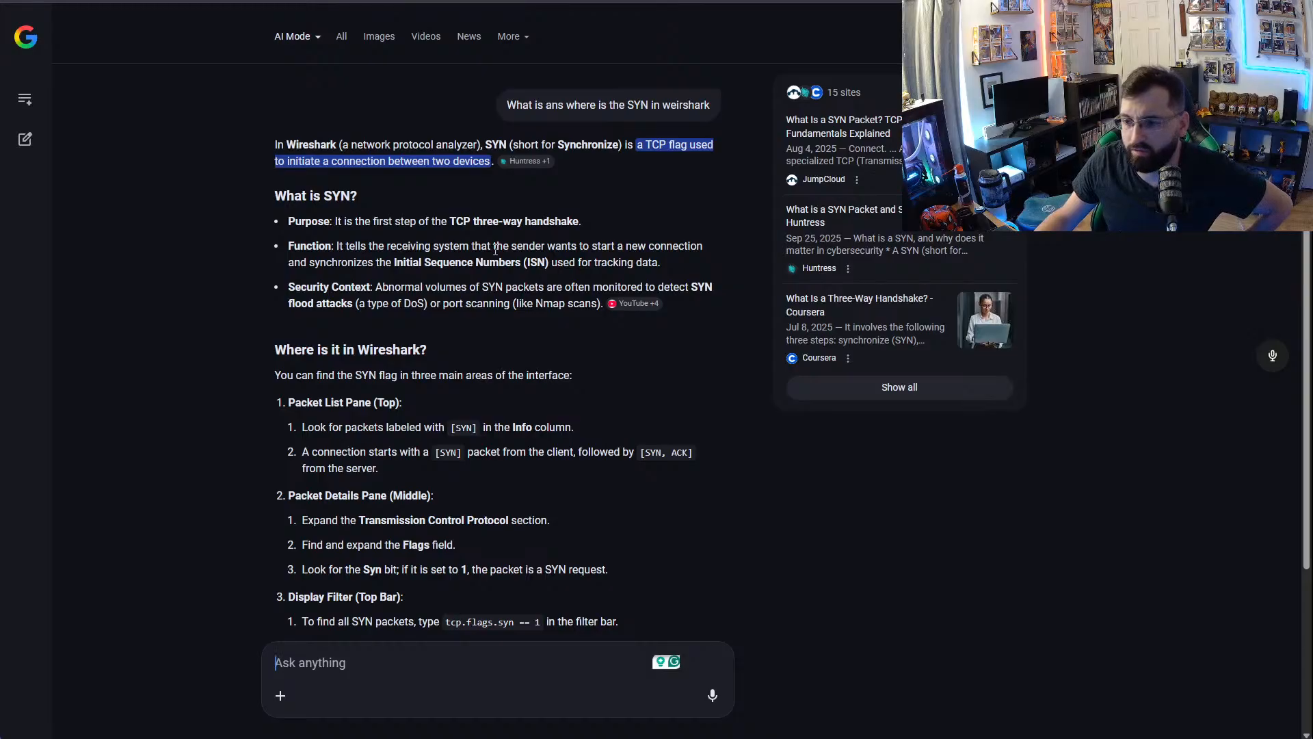
{"action": "scroll", "coordinate": [560, 518], "scroll_direction": "down", "scroll_amount": 3}
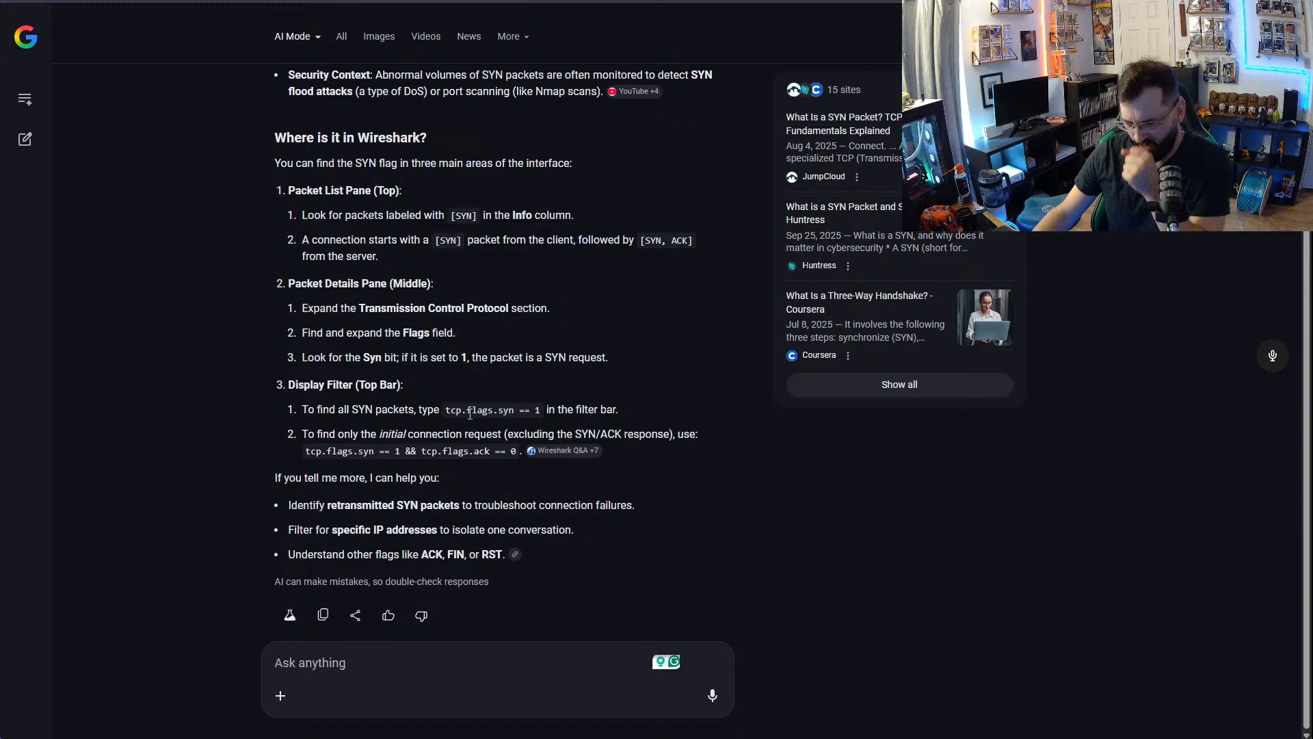
{"action": "left_click_drag", "start_coordinate": [315, 409], "coordinate": [420, 409]}
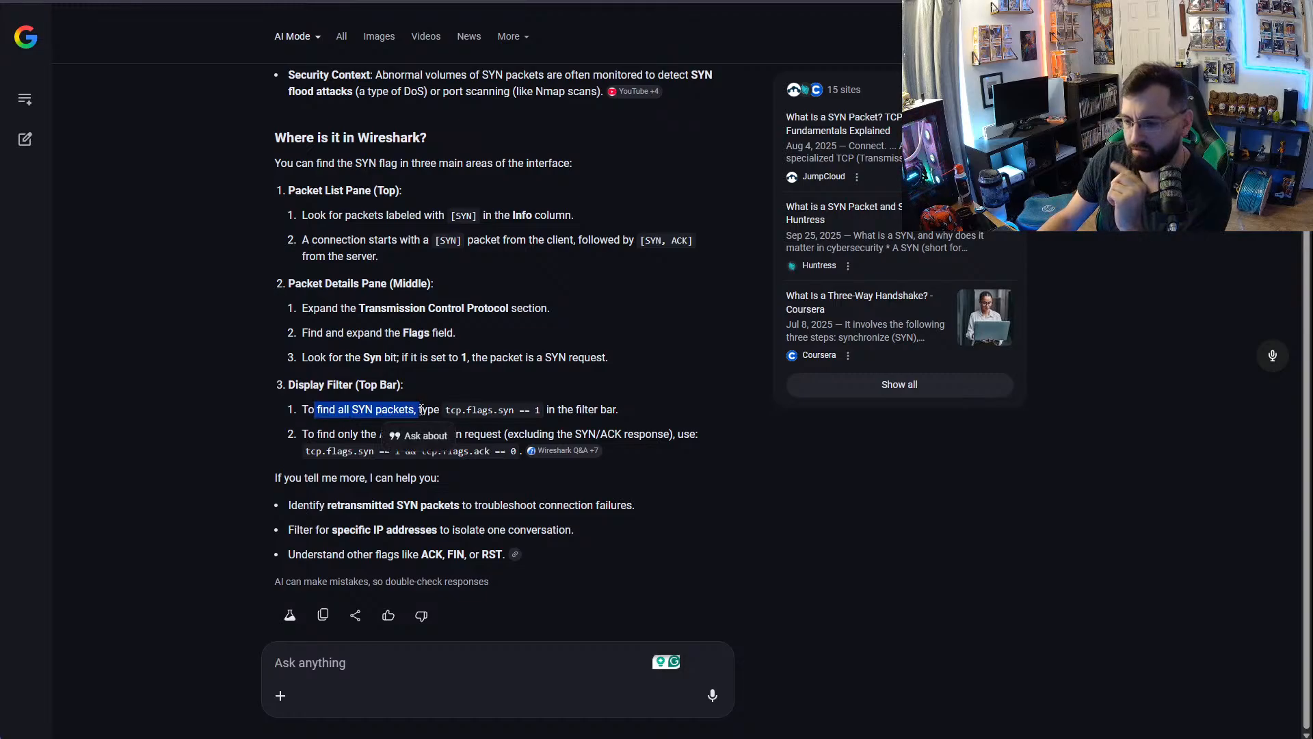
{"action": "left_click_drag", "start_coordinate": [434, 409], "coordinate": [627, 412]}
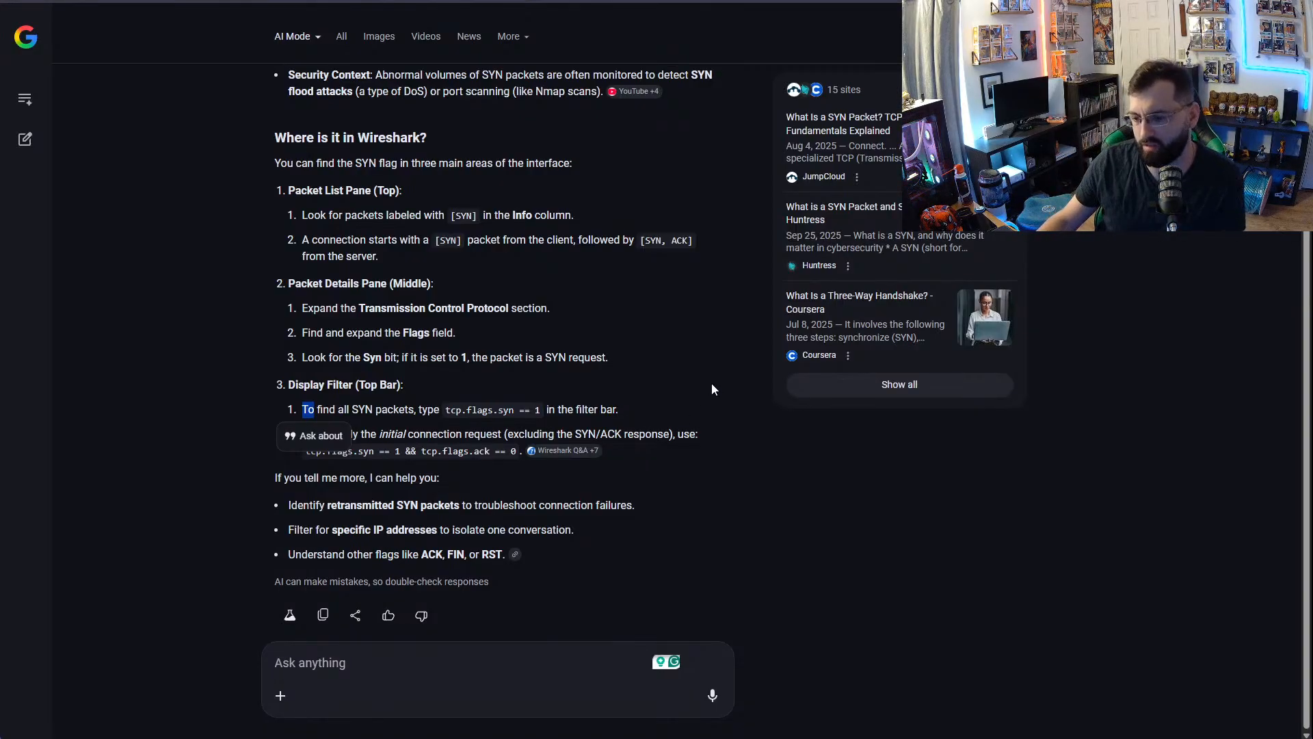
{"action": "left_click", "coordinate": [622, 554]}
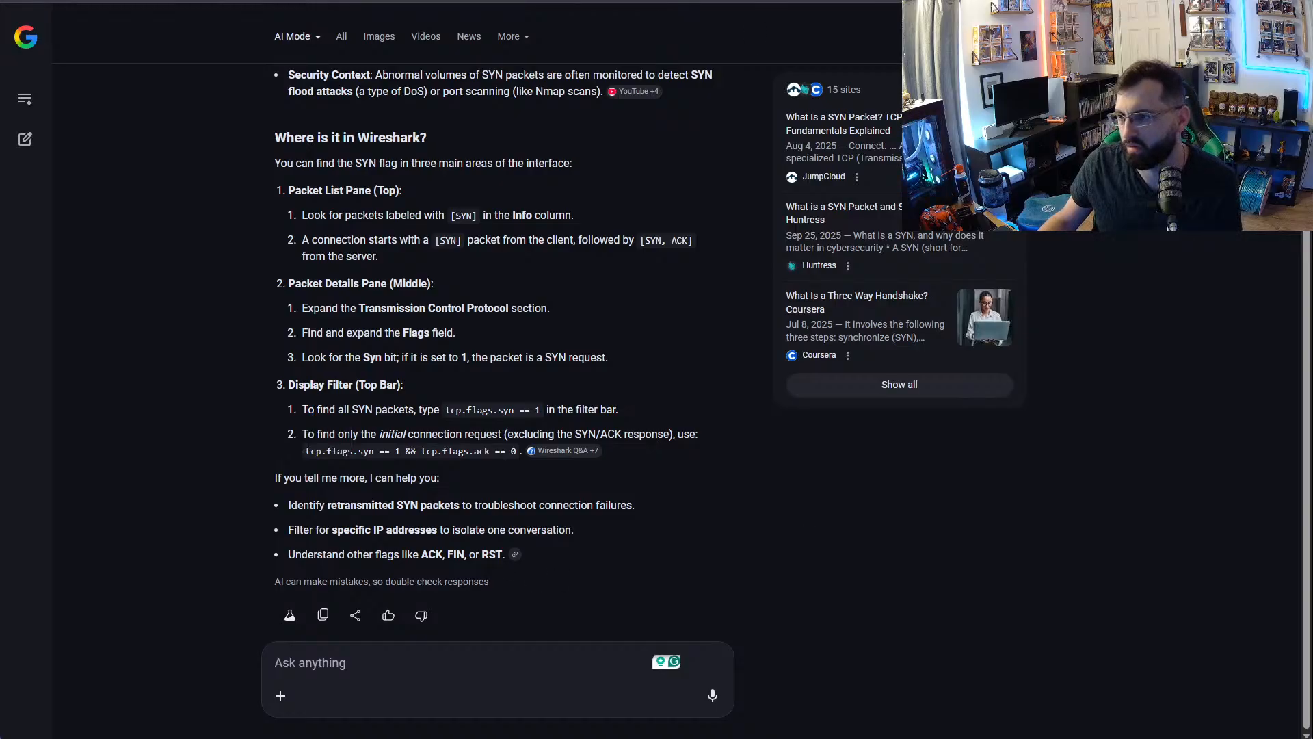
- Check the [SYN] flag options in the YouTube video, and ask Google AI Mode the follow-up "Why is 0X002?"
{"action": "key", "text": "ctrl+Tab"}
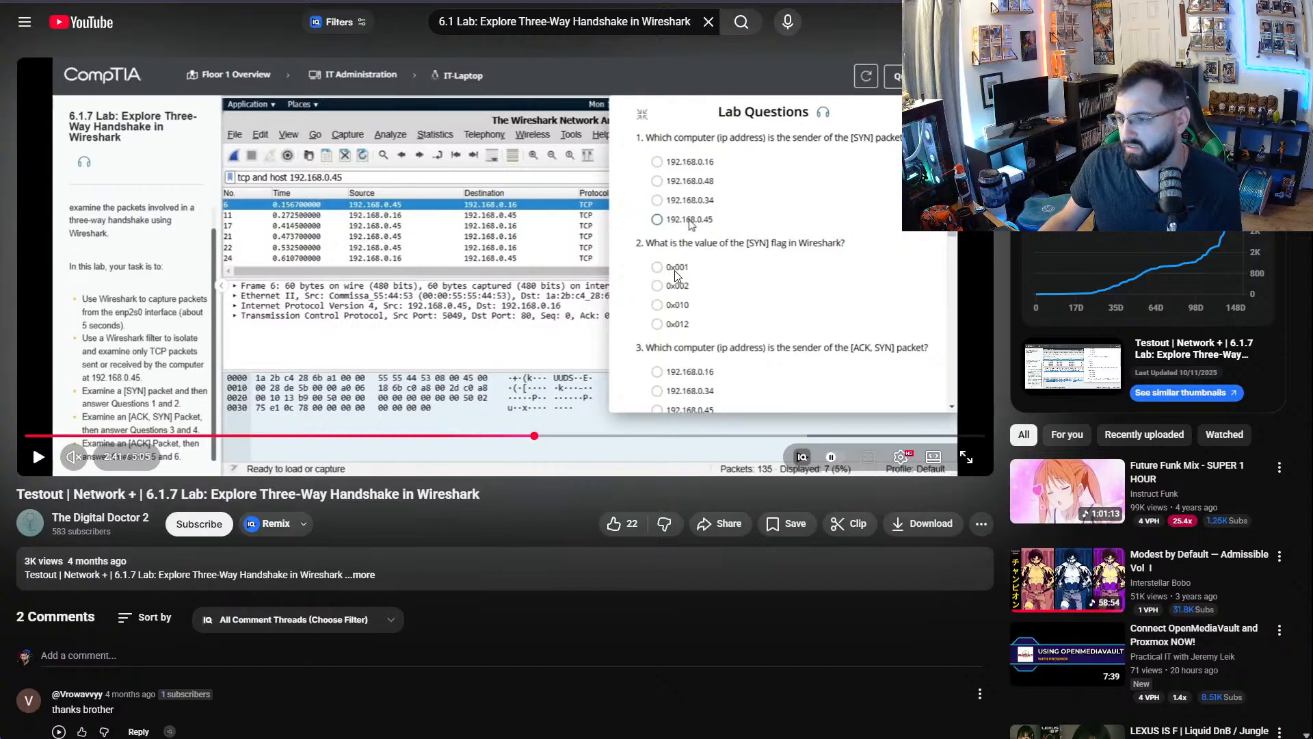
{"action": "key", "text": "ctrl+Tab"}
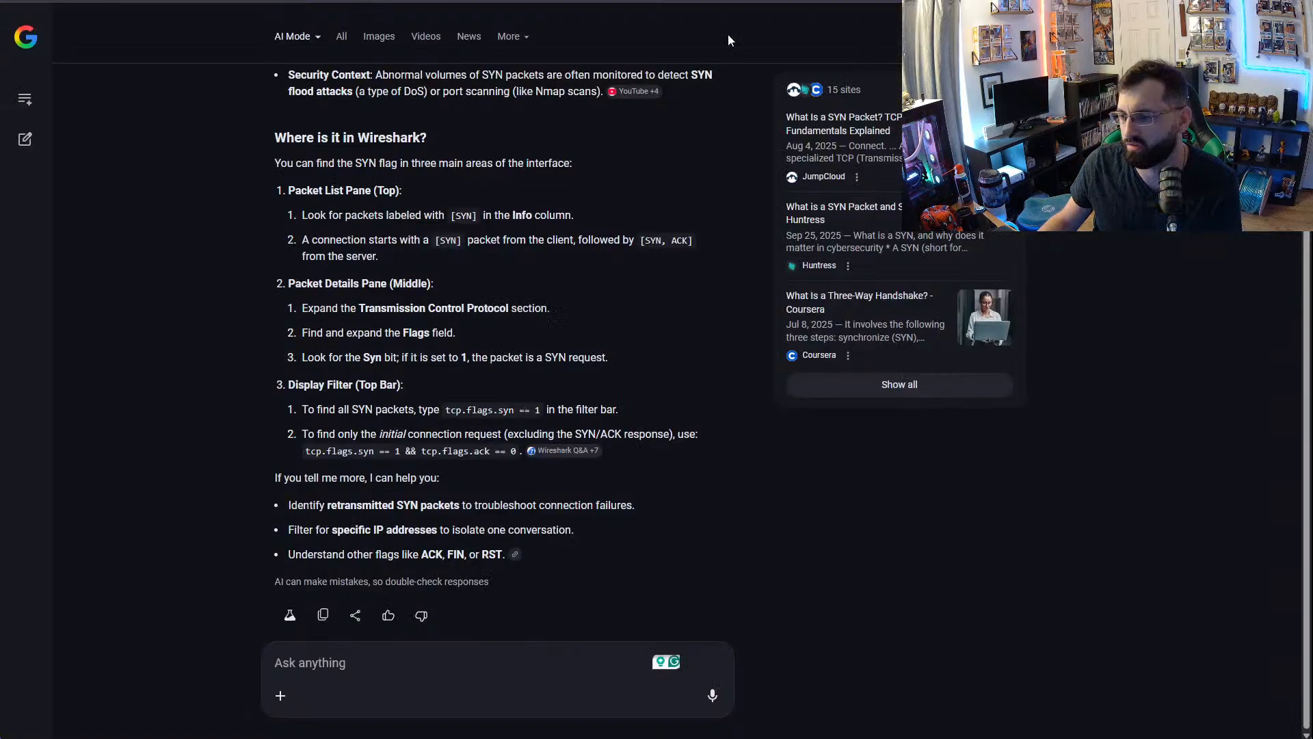
{"action": "left_click", "coordinate": [371, 672]}
{"action": "type", "text": "Whyu i"}
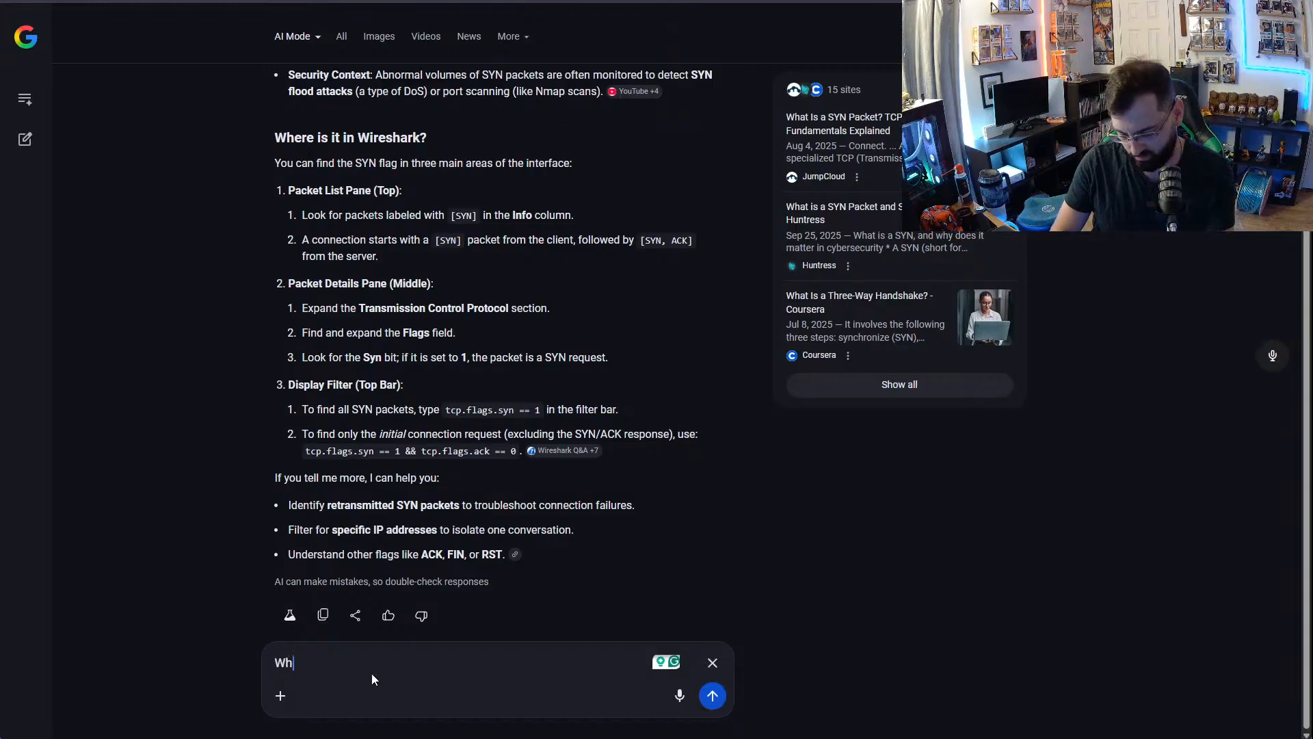
{"action": "key", "text": "BackSpace"}
{"action": "key", "text": "BackSpace"}
{"action": "key", "text": "BackSpace"}
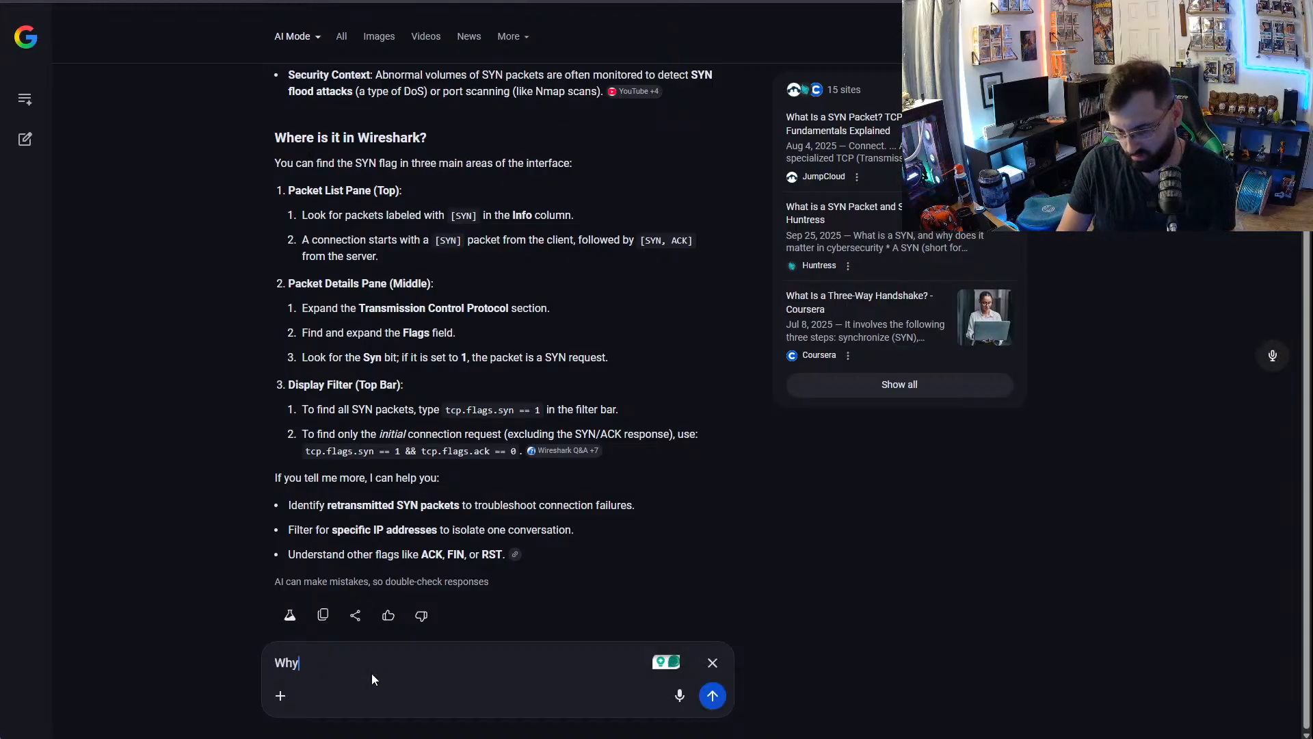
{"action": "type", "text": "is 0X"}
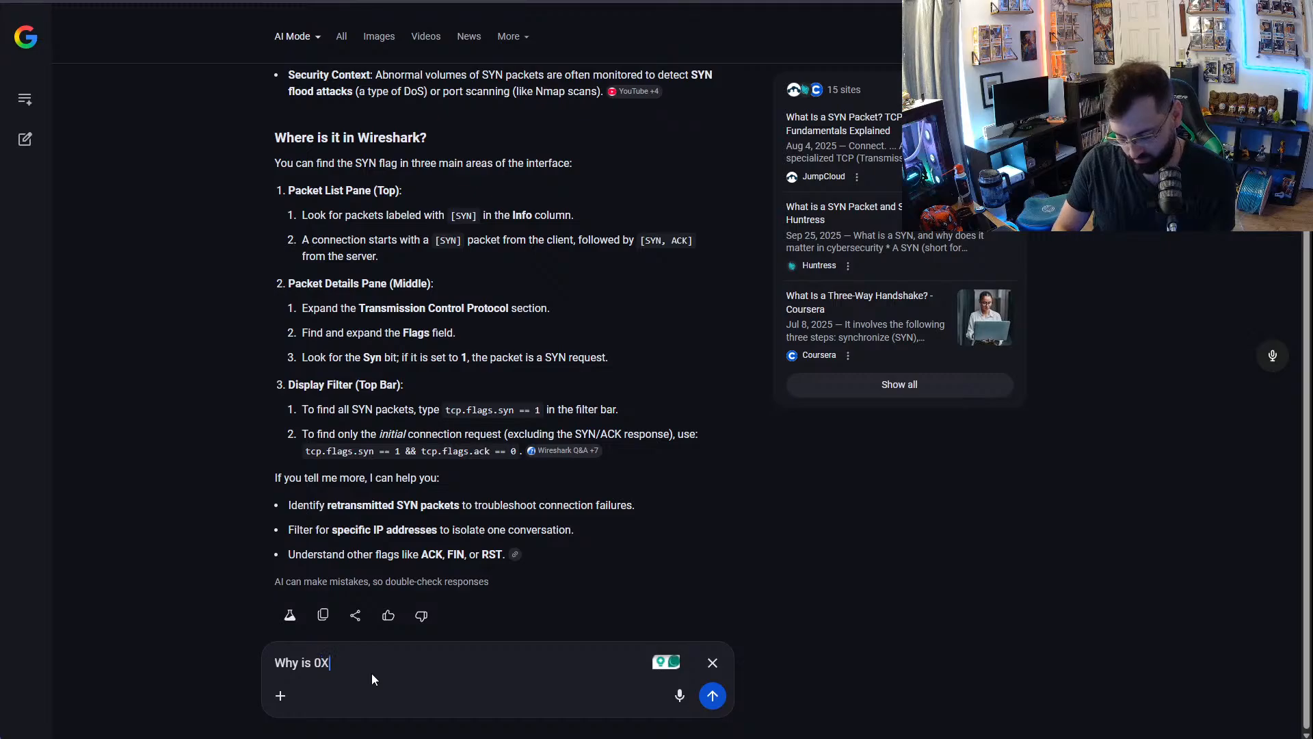
{"action": "type", "text": "002?"}
{"action": "key", "text": "Return"}
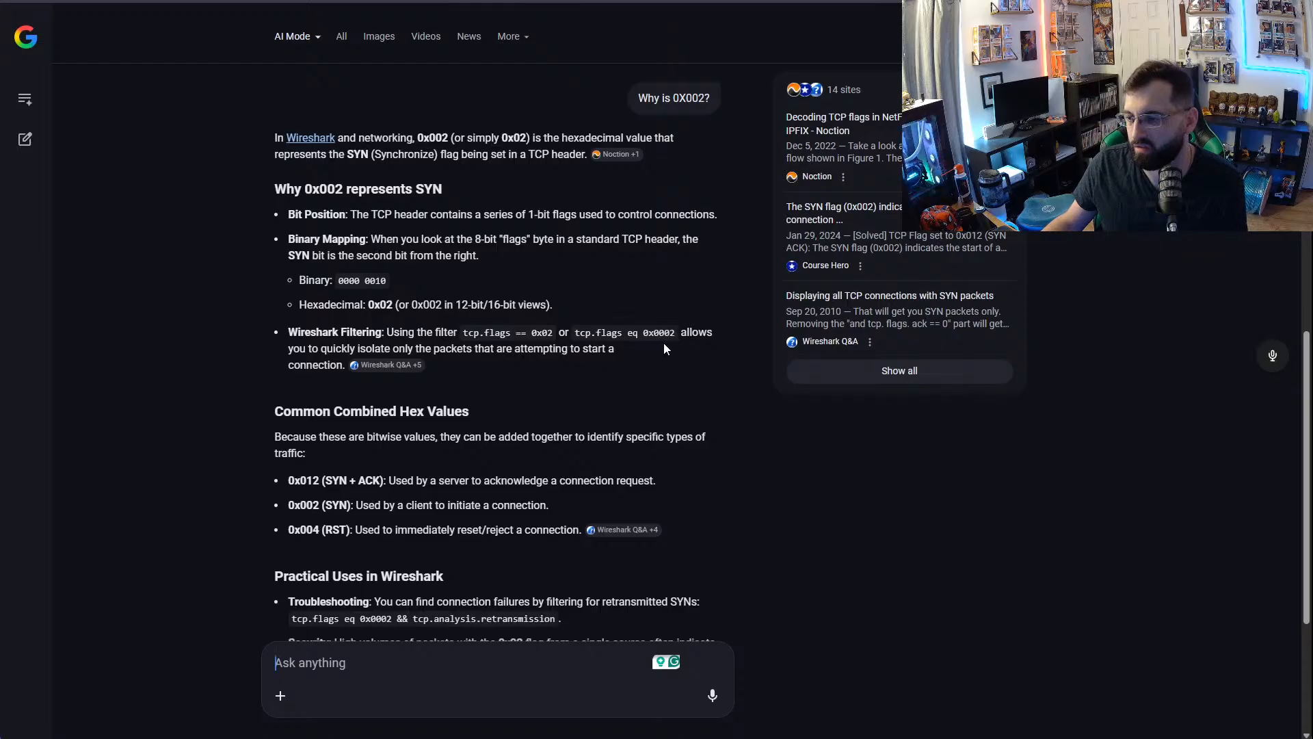
- Return to the YouTube walkthrough and watch how it moves from question 1 to the [SYN] flag question
{"action": "left_click", "coordinate": [534, 1]}
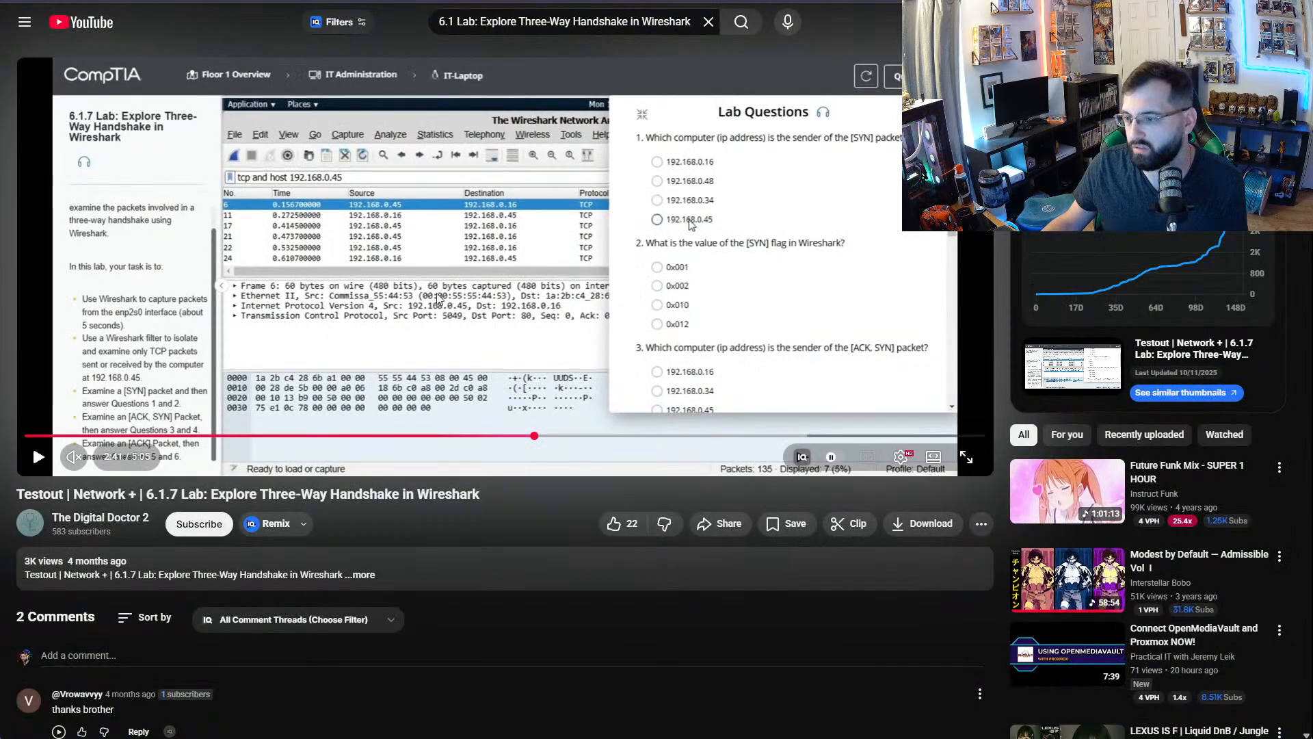
{"action": "left_click", "coordinate": [36, 454]}
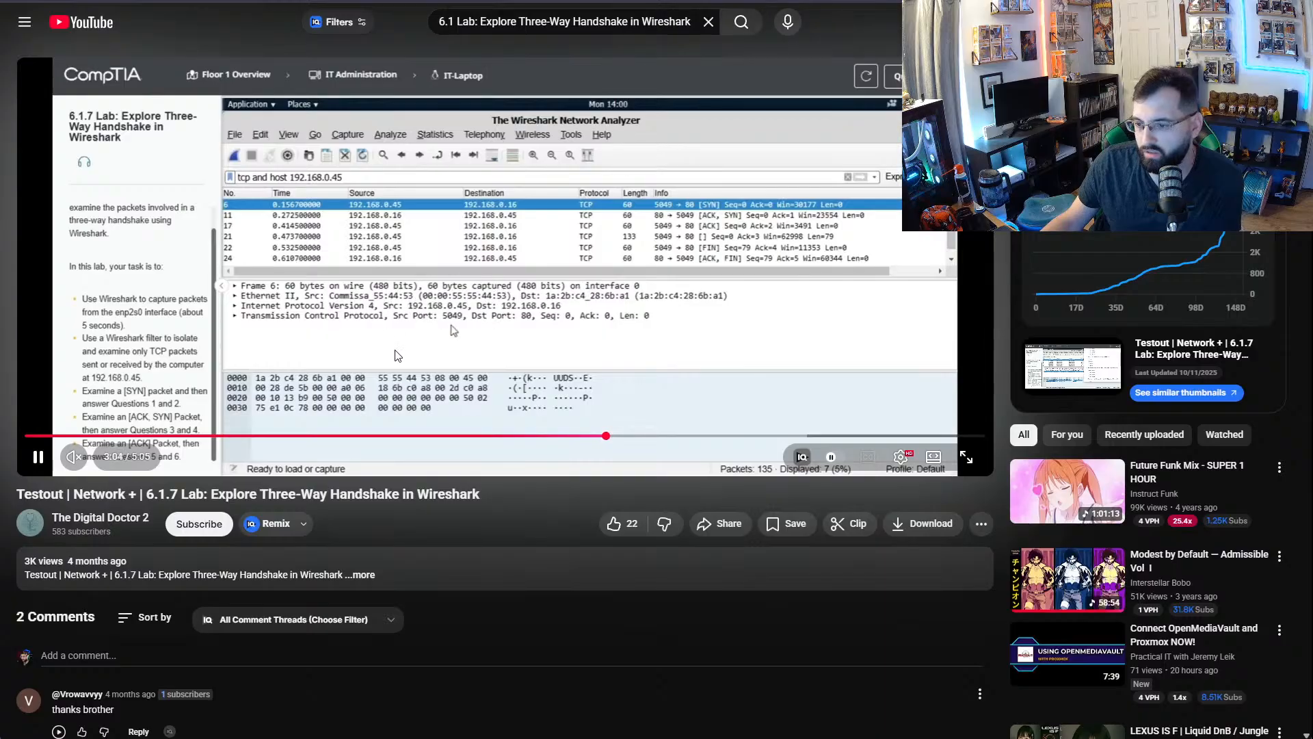
{"action": "left_click", "coordinate": [467, 259]}
- Open the Dreamset Services video on the 6.1.7 three-way handshake lab from the search results and skip ahead past the filtering part
{"action": "key", "text": "alt+Left"}
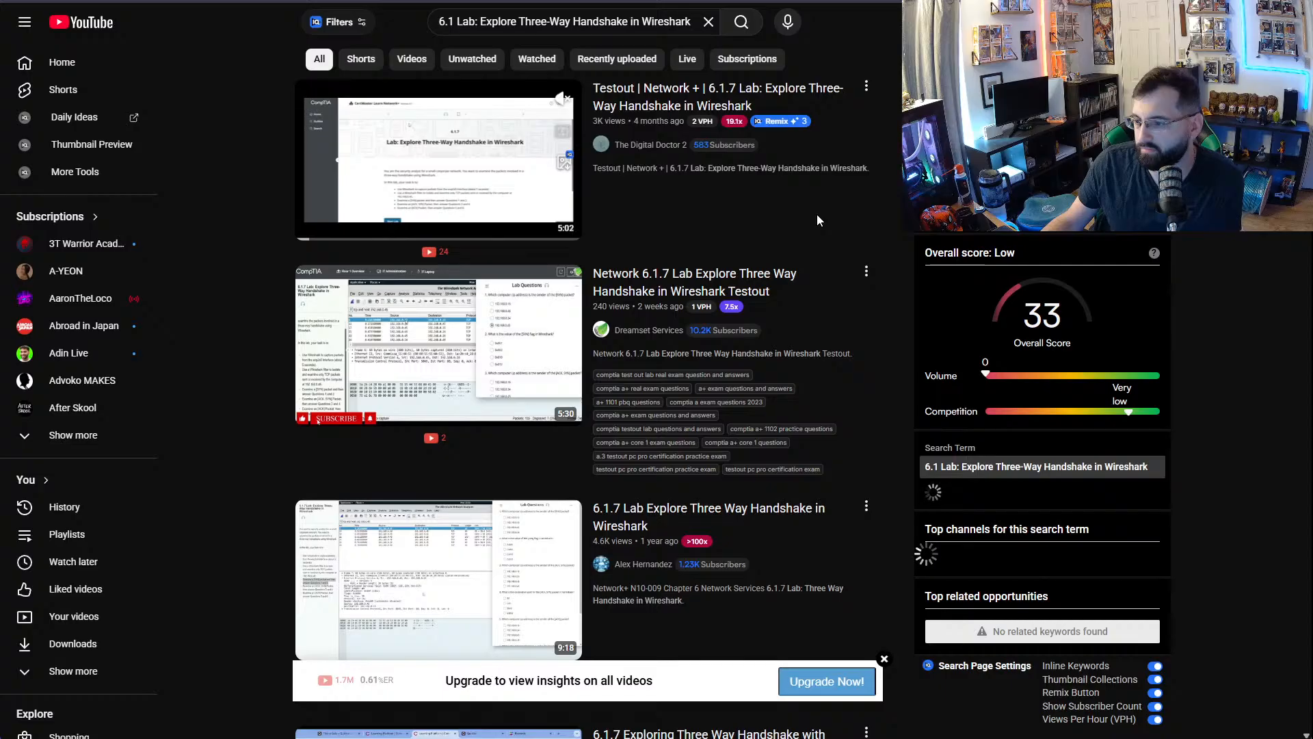
{"action": "left_click", "coordinate": [422, 361]}
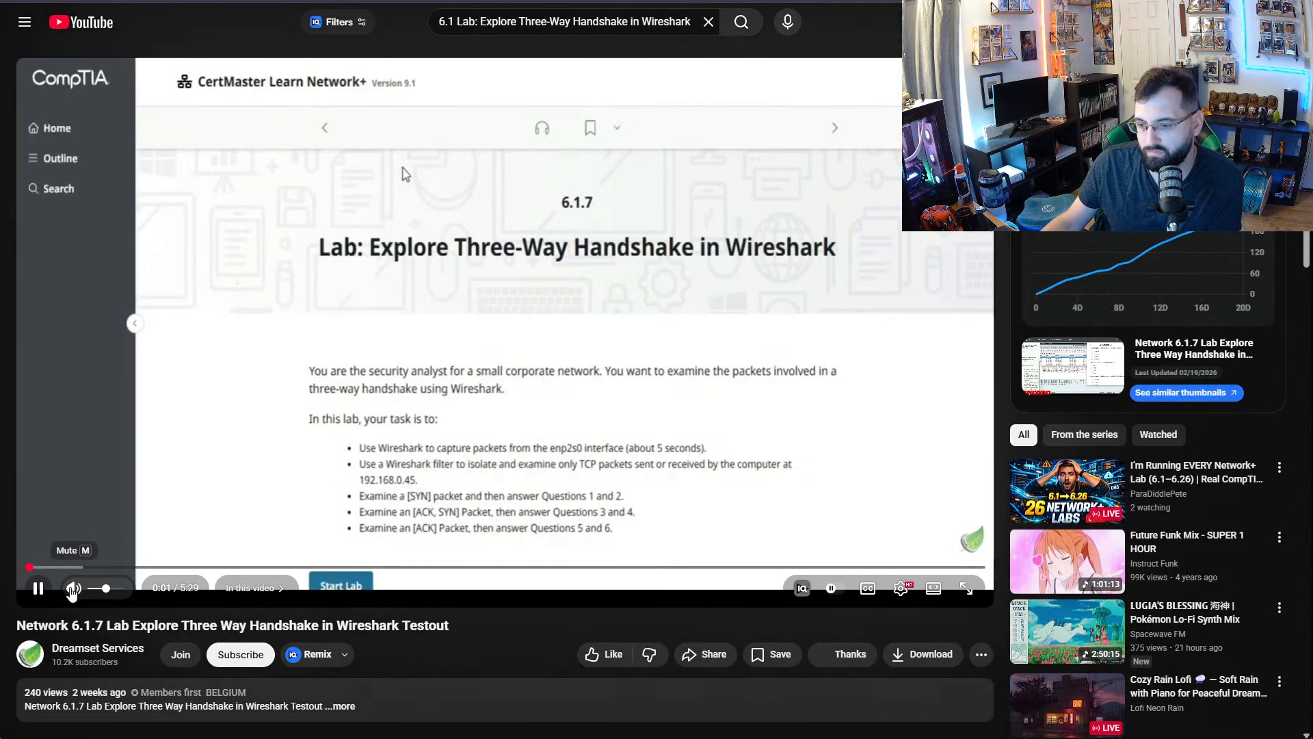
{"action": "left_click", "coordinate": [73, 589]}
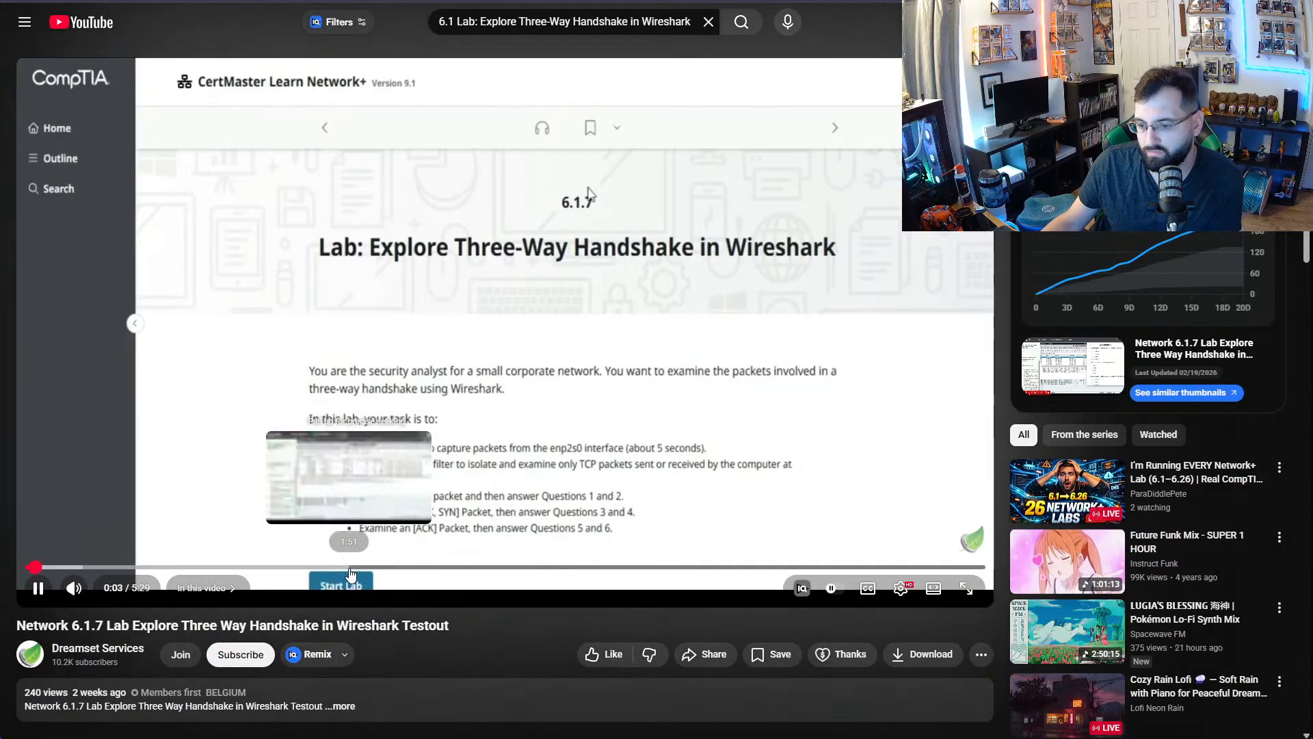
{"action": "left_click_drag", "start_coordinate": [348, 567], "coordinate": [351, 572]}
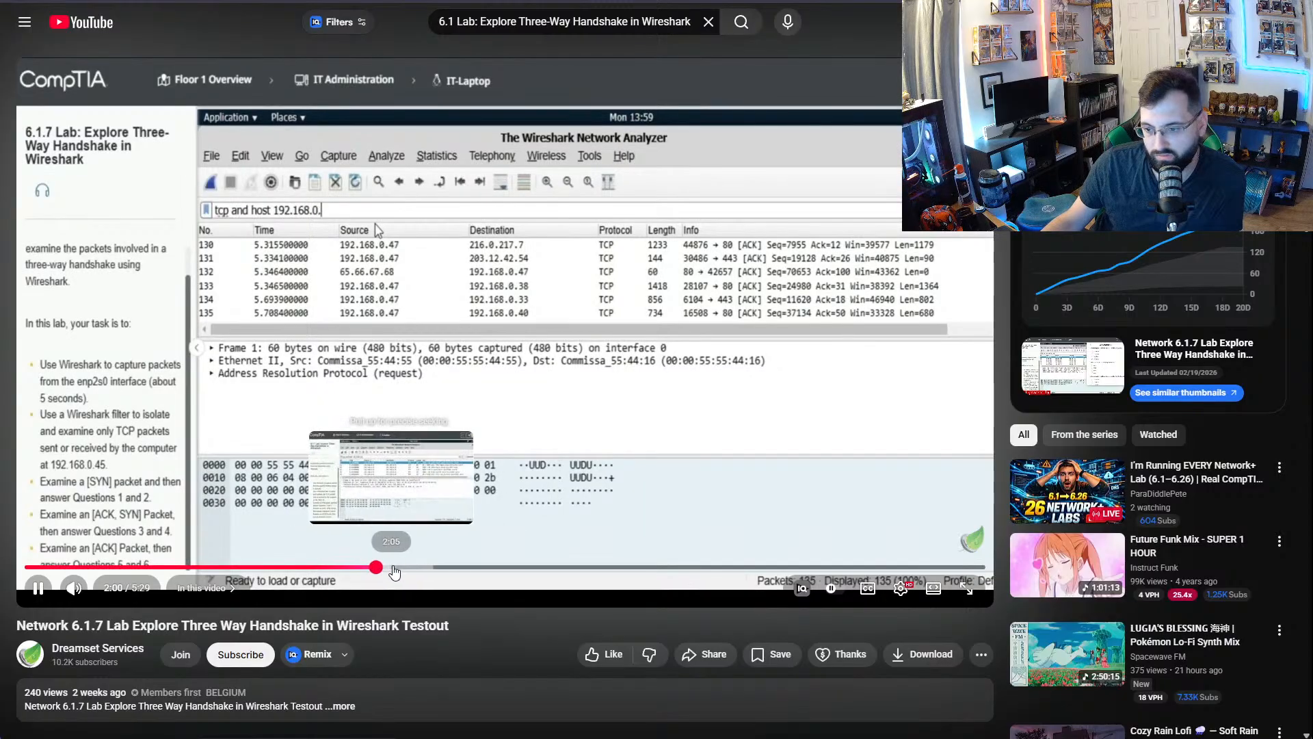
{"action": "left_click_drag", "start_coordinate": [394, 571], "coordinate": [496, 572]}
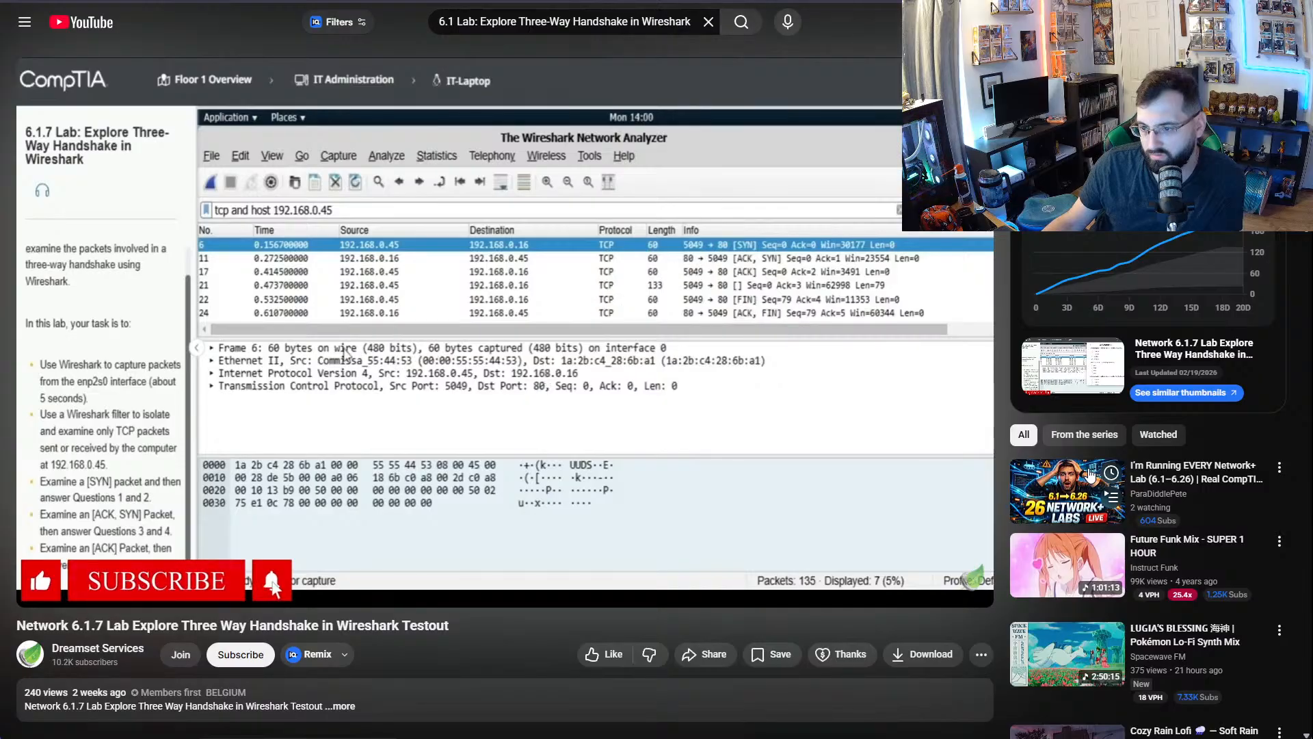
- Watch and replay the part of the Dreamset Services video that answers question 2 about the [SYN] flag value
{"action": "mouse_move", "coordinate": [843, 463]}
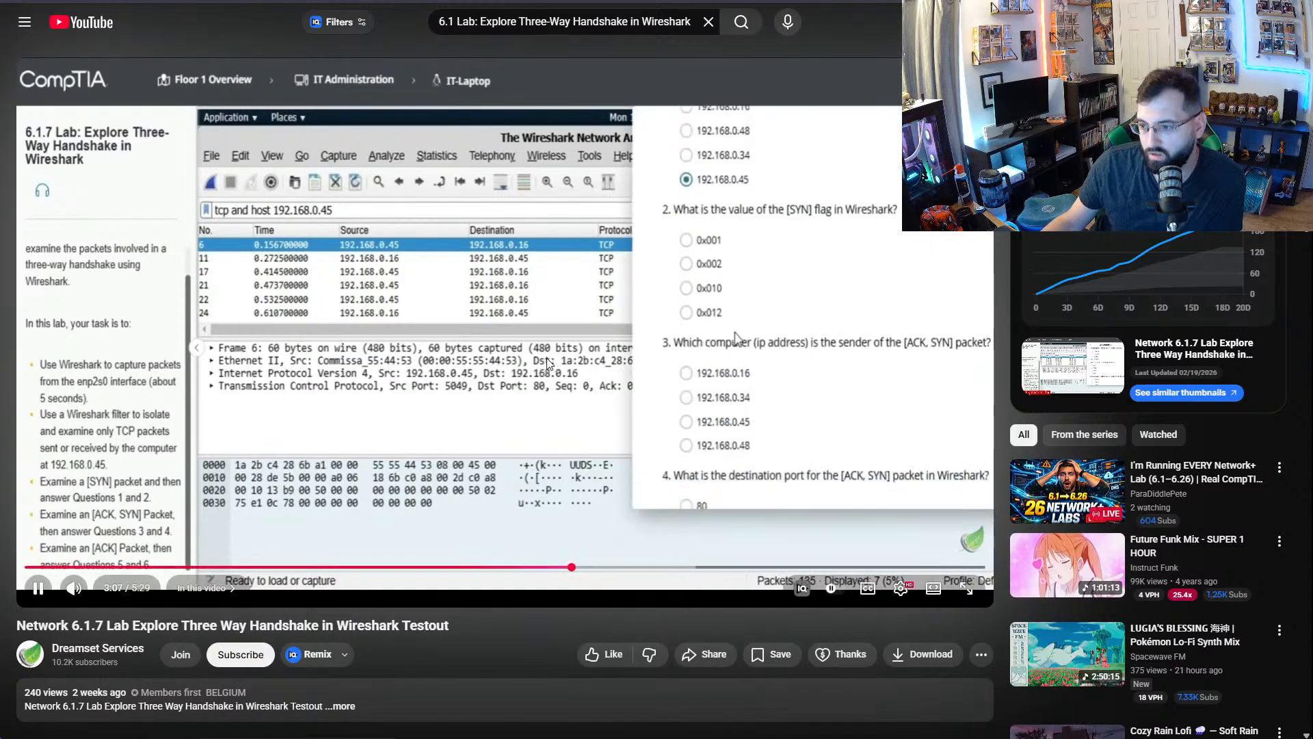
{"action": "left_click", "coordinate": [547, 358]}
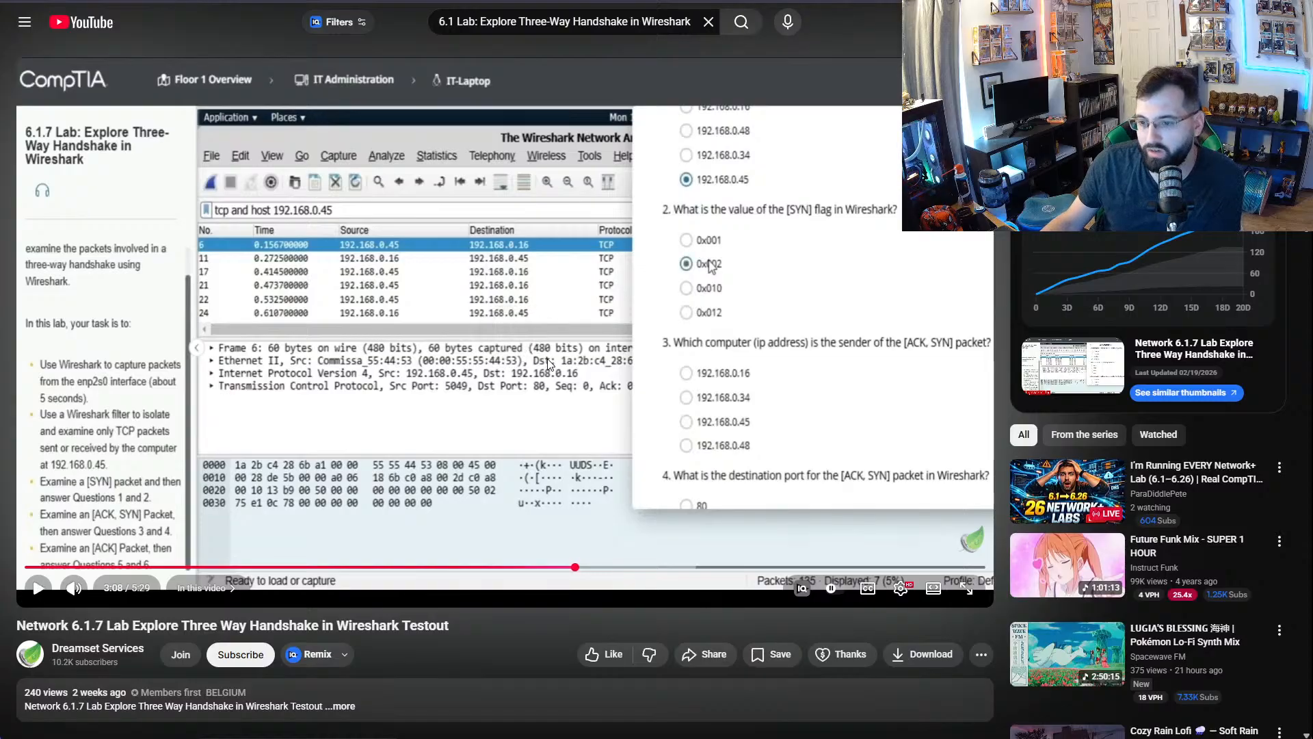
{"action": "left_click", "coordinate": [536, 574]}
{"action": "left_click", "coordinate": [736, 367]}
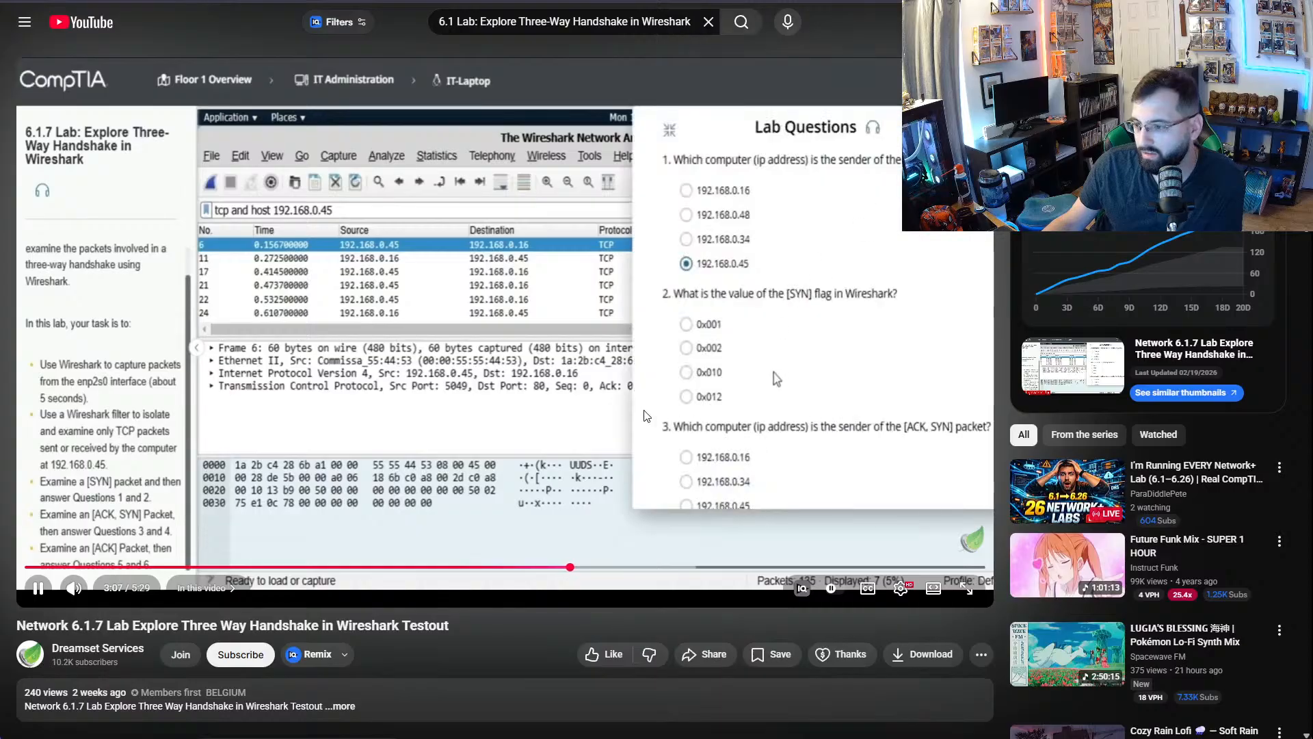
{"action": "left_click", "coordinate": [586, 410]}
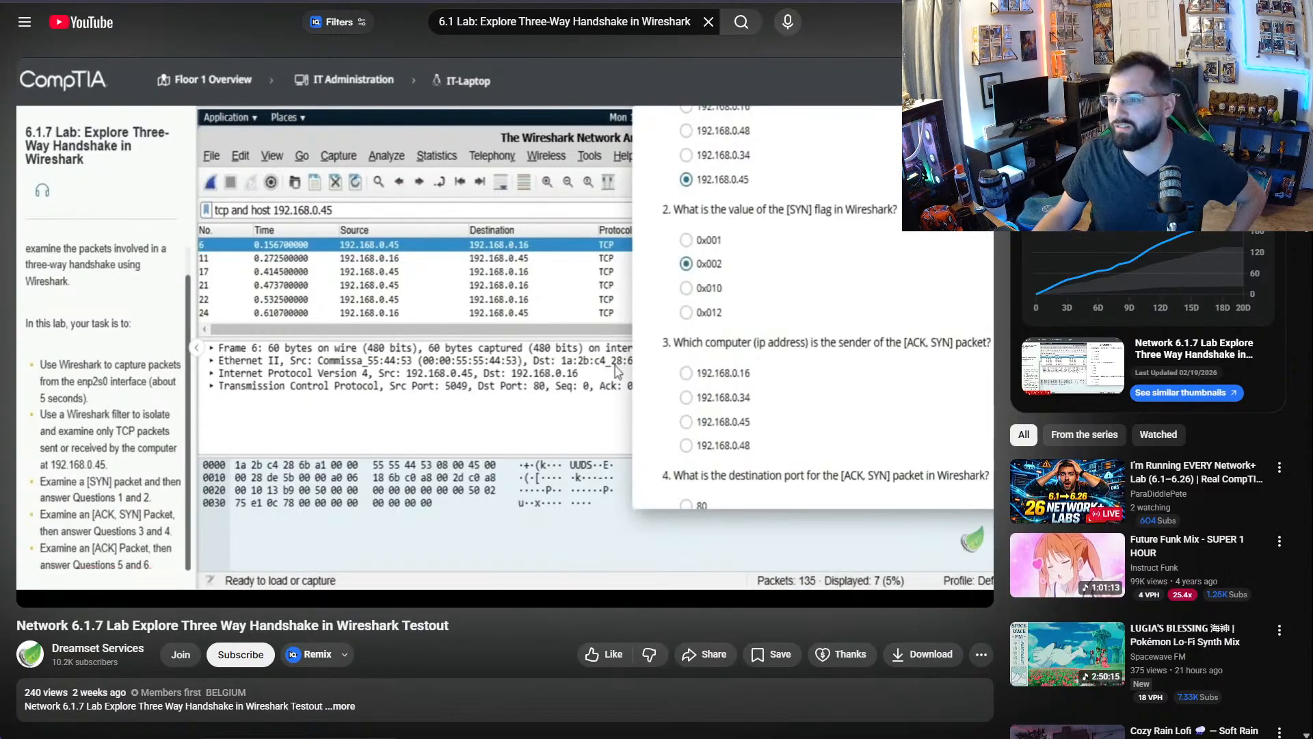
- Return to the Google AI Mode answer and read its combined hex values for SYN + ACK and SYN
{"action": "left_click", "coordinate": [662, 1]}
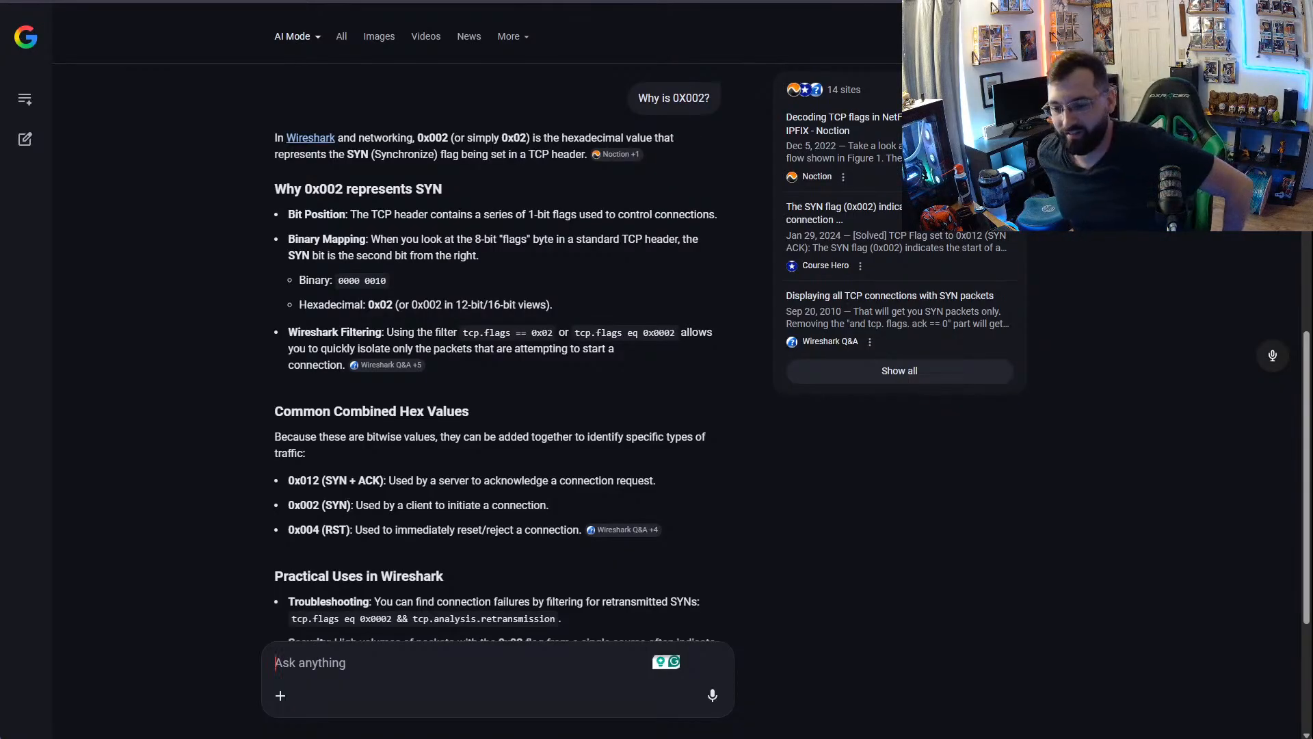
{"action": "scroll", "coordinate": [582, 439], "scroll_direction": "down", "scroll_amount": 2}
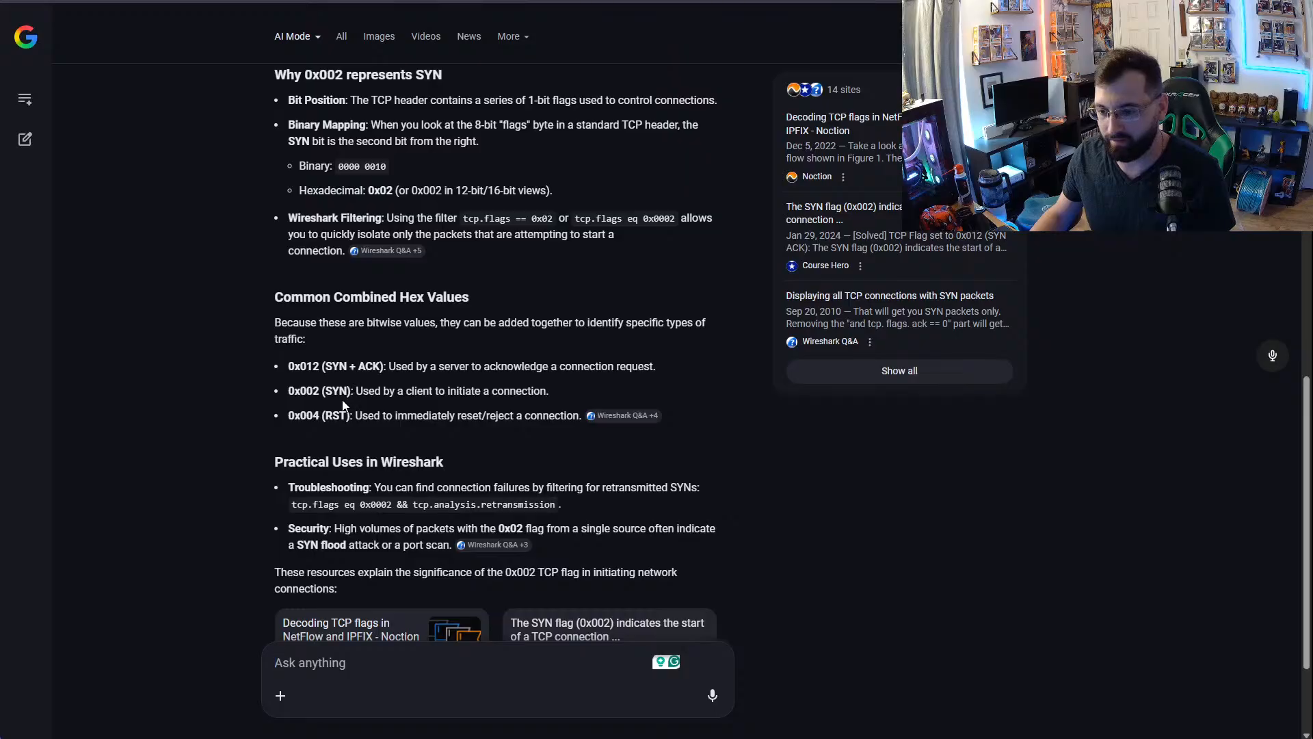
{"action": "left_click_drag", "start_coordinate": [311, 323], "coordinate": [531, 329]}
{"action": "left_click_drag", "start_coordinate": [643, 329], "coordinate": [710, 329]}
{"action": "left_click", "coordinate": [426, 372]}
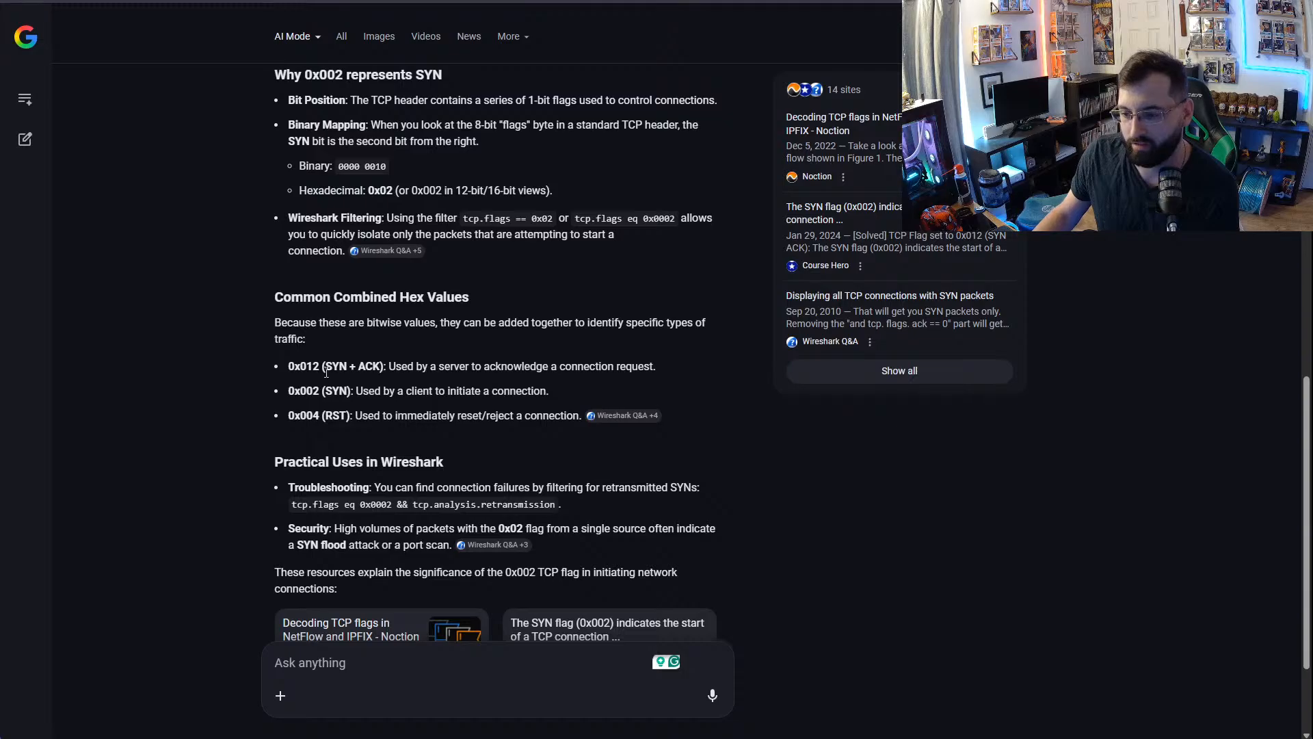
{"action": "left_click_drag", "start_coordinate": [327, 373], "coordinate": [383, 365]}
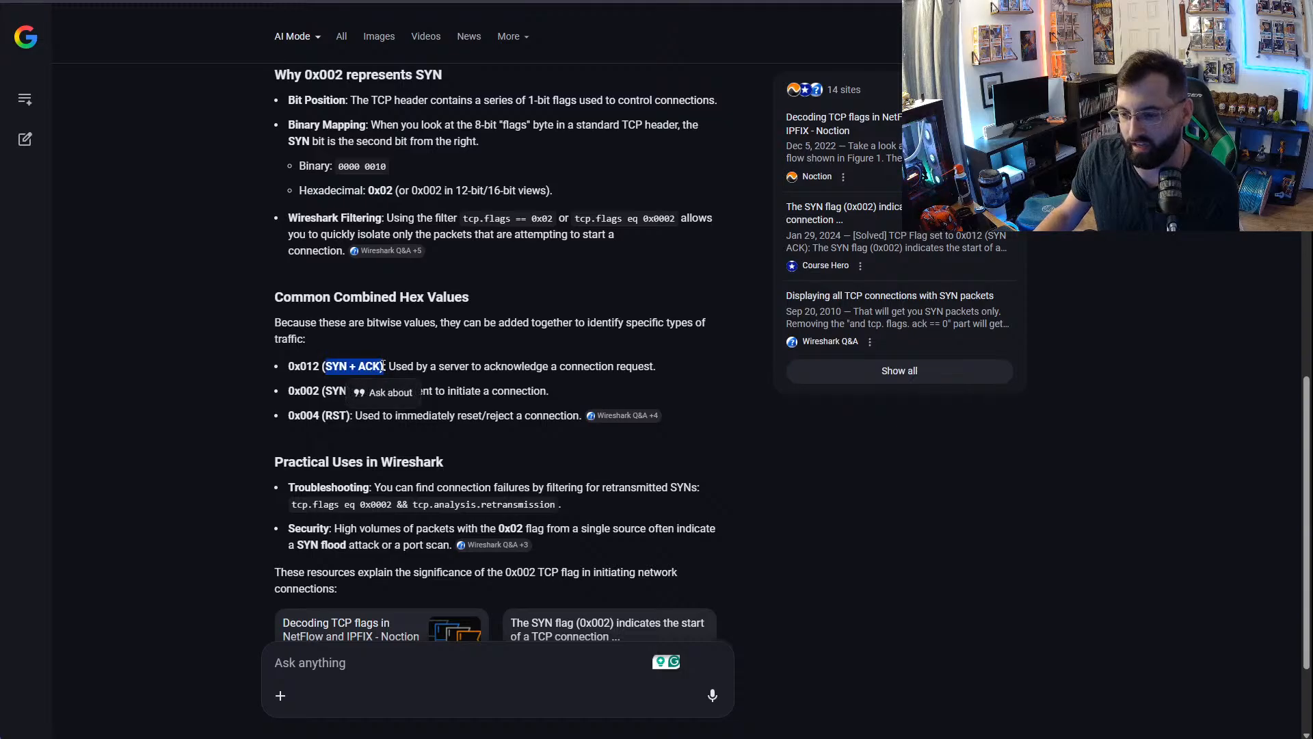
{"action": "left_click_drag", "start_coordinate": [301, 369], "coordinate": [314, 369]}
{"action": "left_click", "coordinate": [359, 395]}
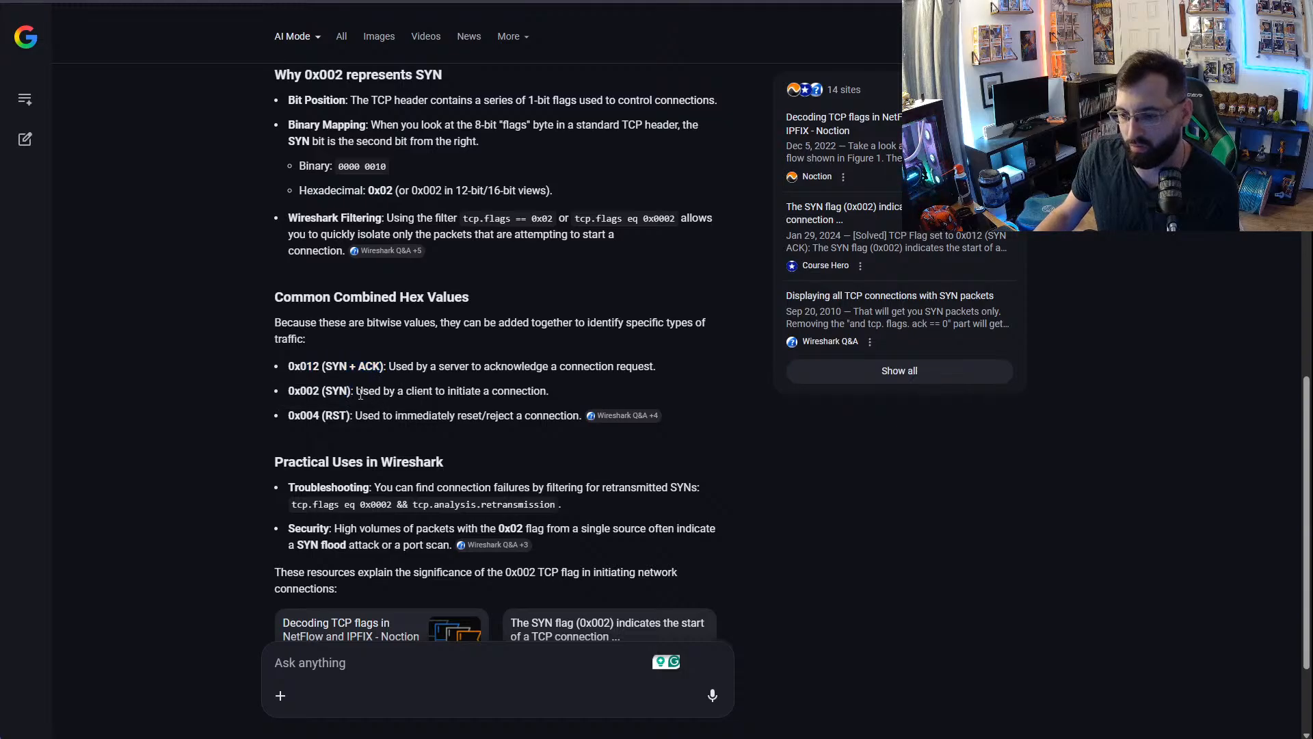
{"action": "double_click", "coordinate": [309, 394]}
{"action": "left_click", "coordinate": [451, 410]}
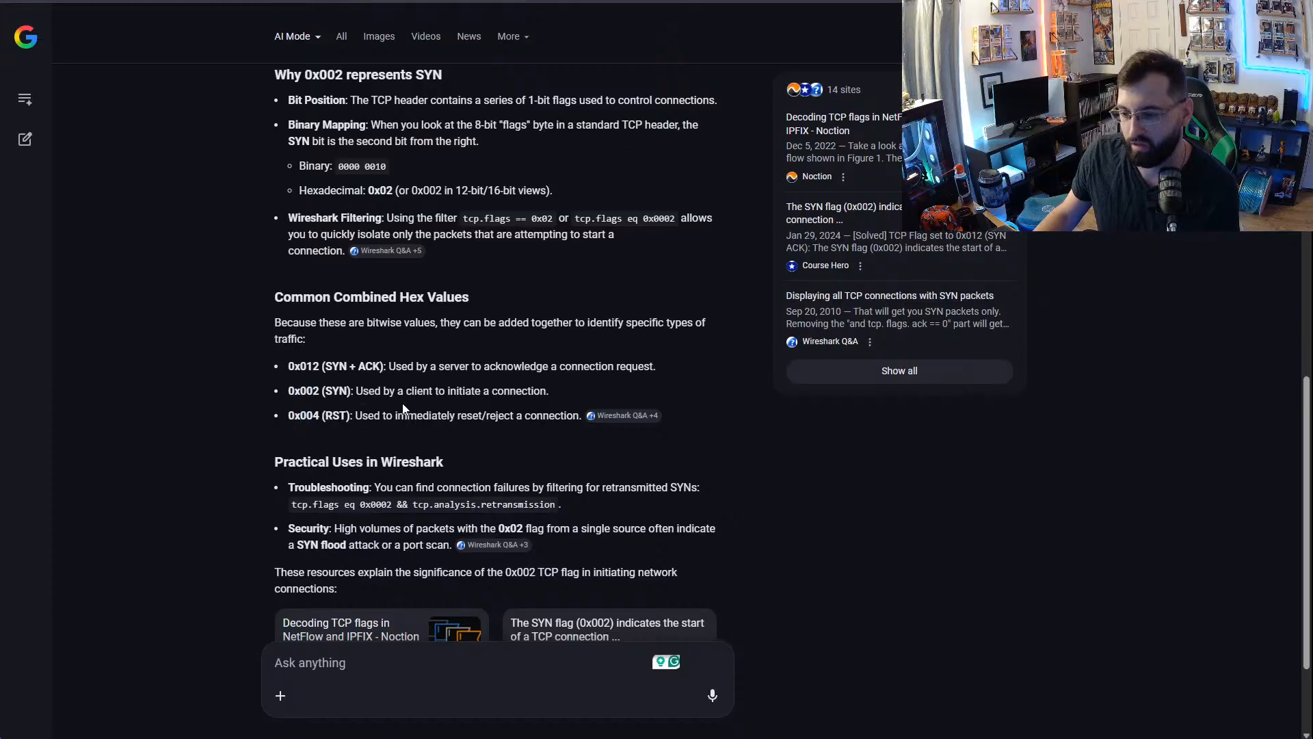
{"action": "left_click_drag", "start_coordinate": [374, 395], "coordinate": [549, 392]}
- In the lab's IT-Laptop, open Wireshark, select the enp2s0 interface and apply the display filter "tcp and host 192.168.0.45"
{"action": "key", "text": "ctrl+Tab"}
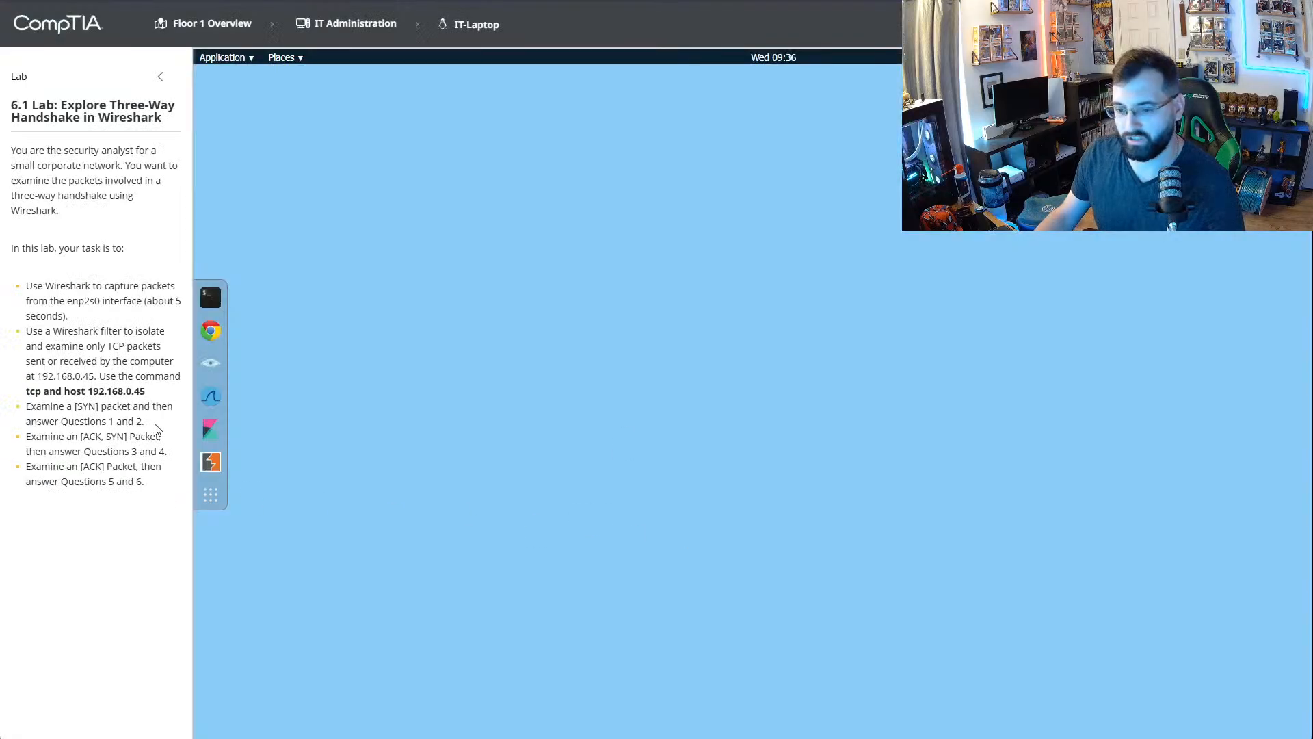
{"action": "left_click", "coordinate": [212, 397]}
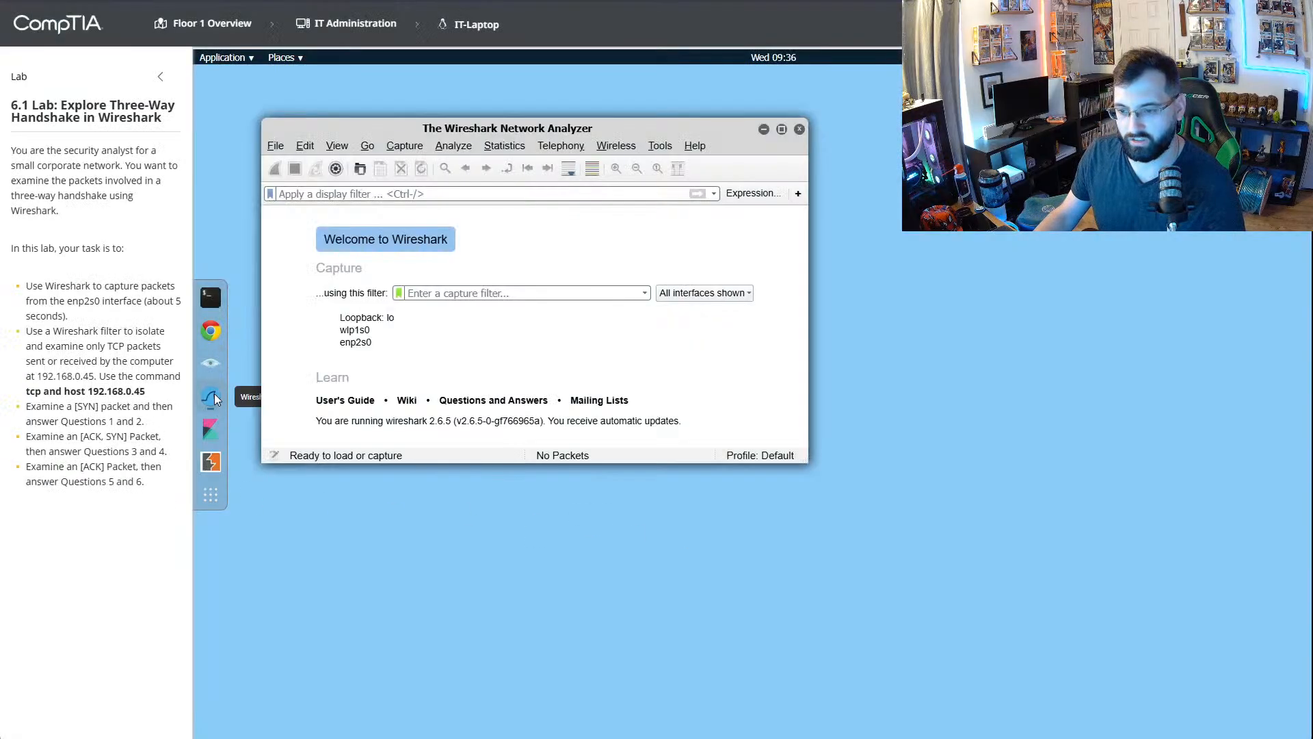
{"action": "left_click", "coordinate": [353, 343]}
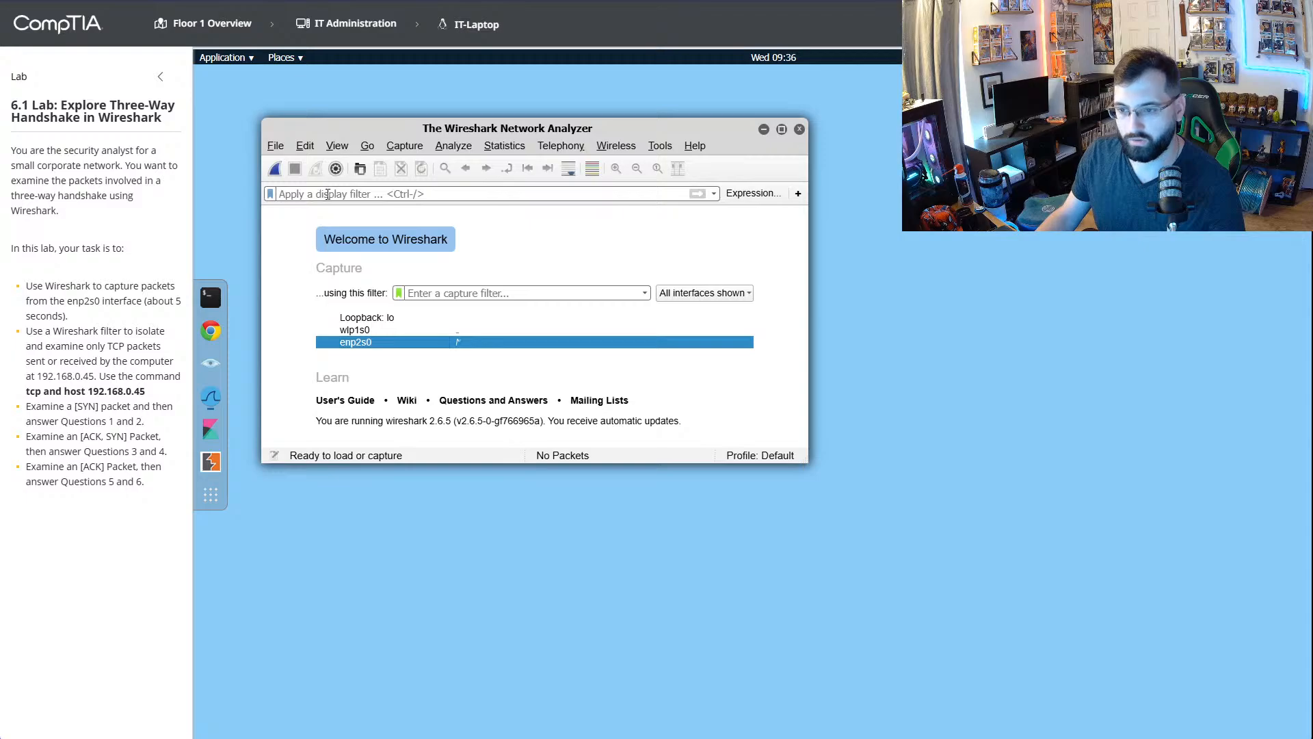
{"action": "left_click", "coordinate": [328, 194]}
{"action": "type", "text": "t"}
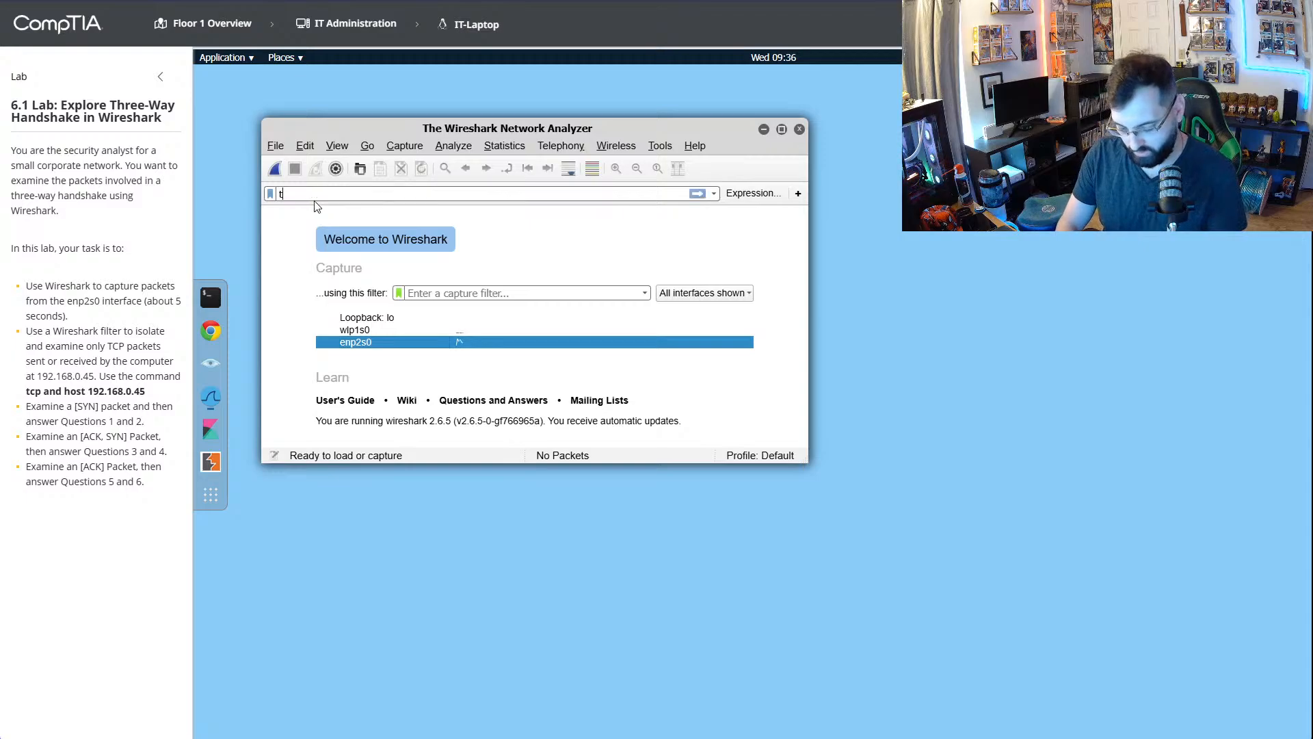
{"action": "type", "text": "cp"}
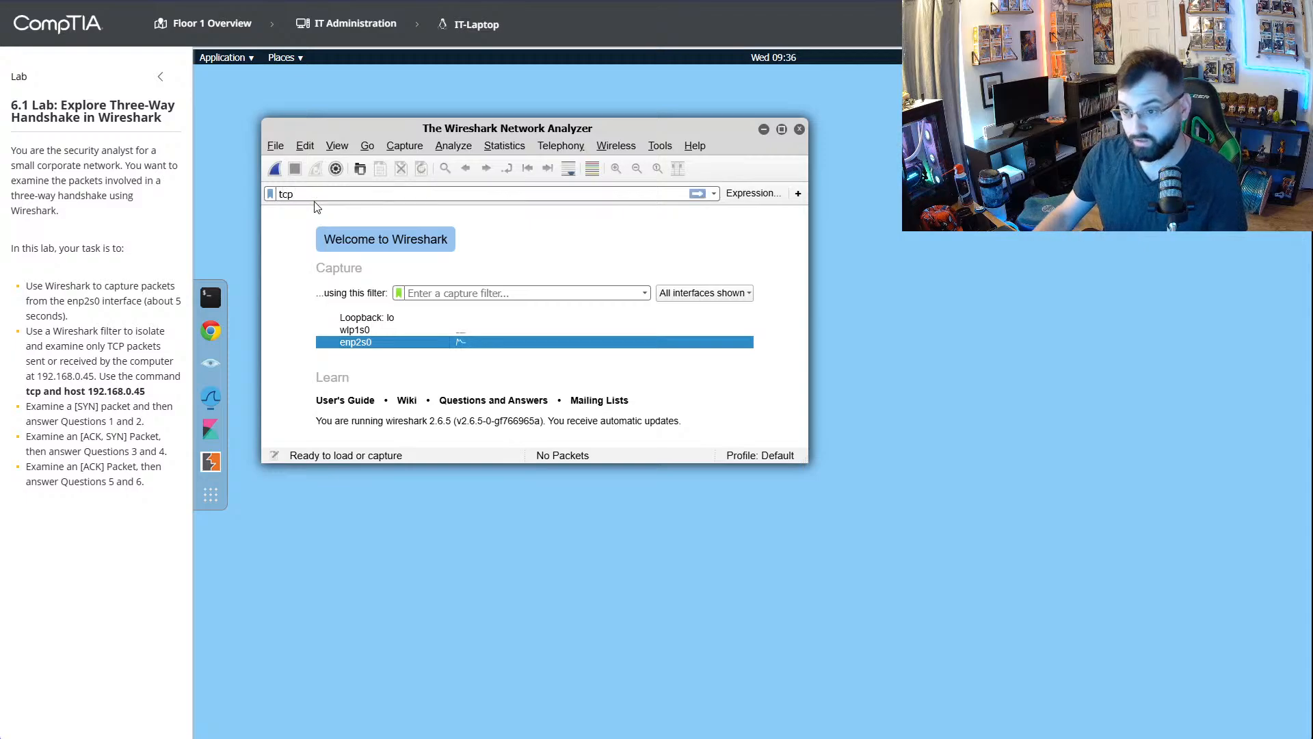
{"action": "type", "text": " and host 192.168.0.45"}
{"action": "key", "text": "Return"}
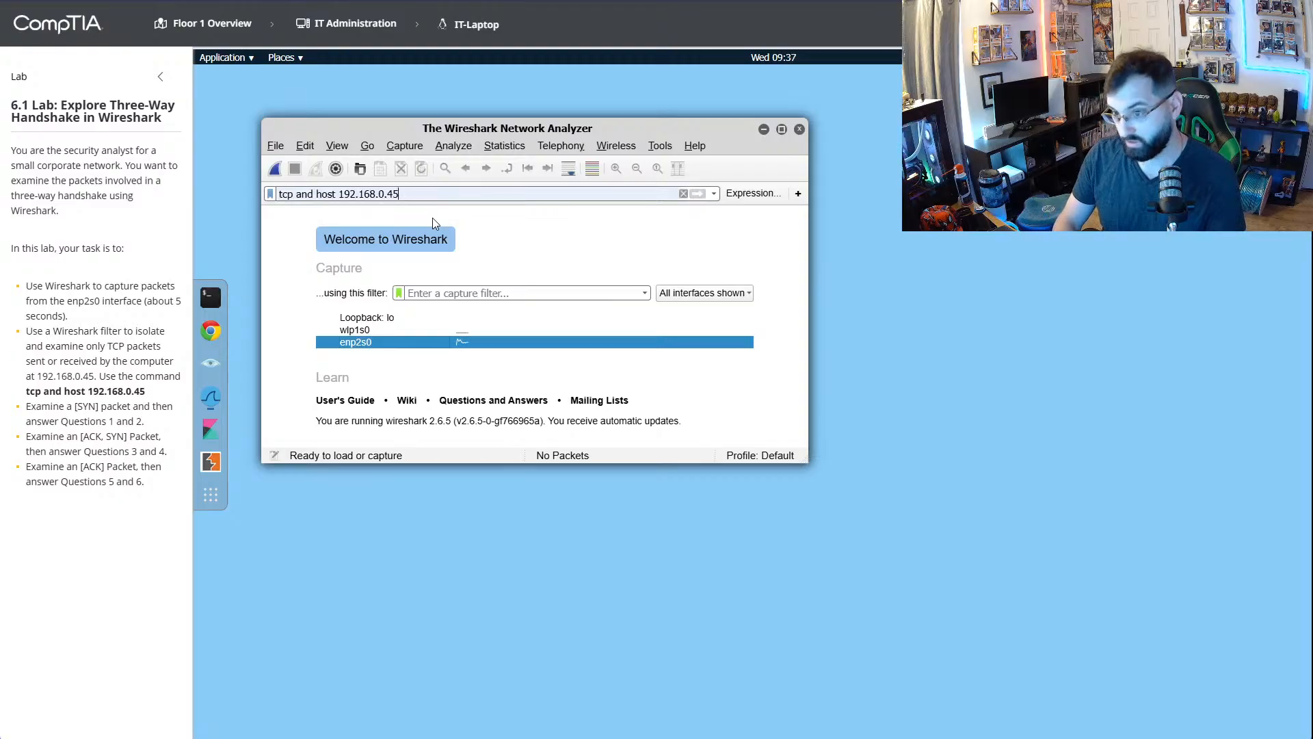
- Capture packets on enp2s0 for about five seconds and enlarge the Wireshark window so the packet Info column is readable
{"action": "left_click", "coordinate": [280, 171]}
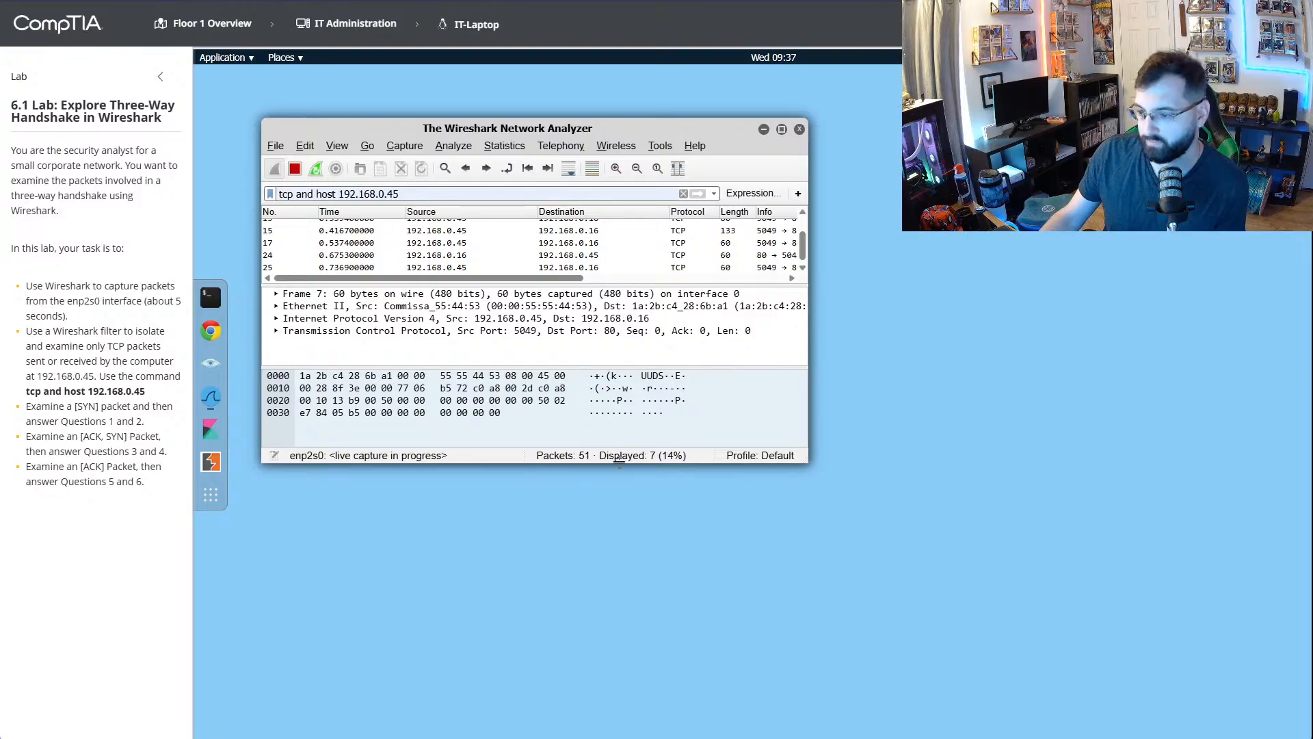
{"action": "left_click_drag", "start_coordinate": [633, 465], "coordinate": [627, 681]}
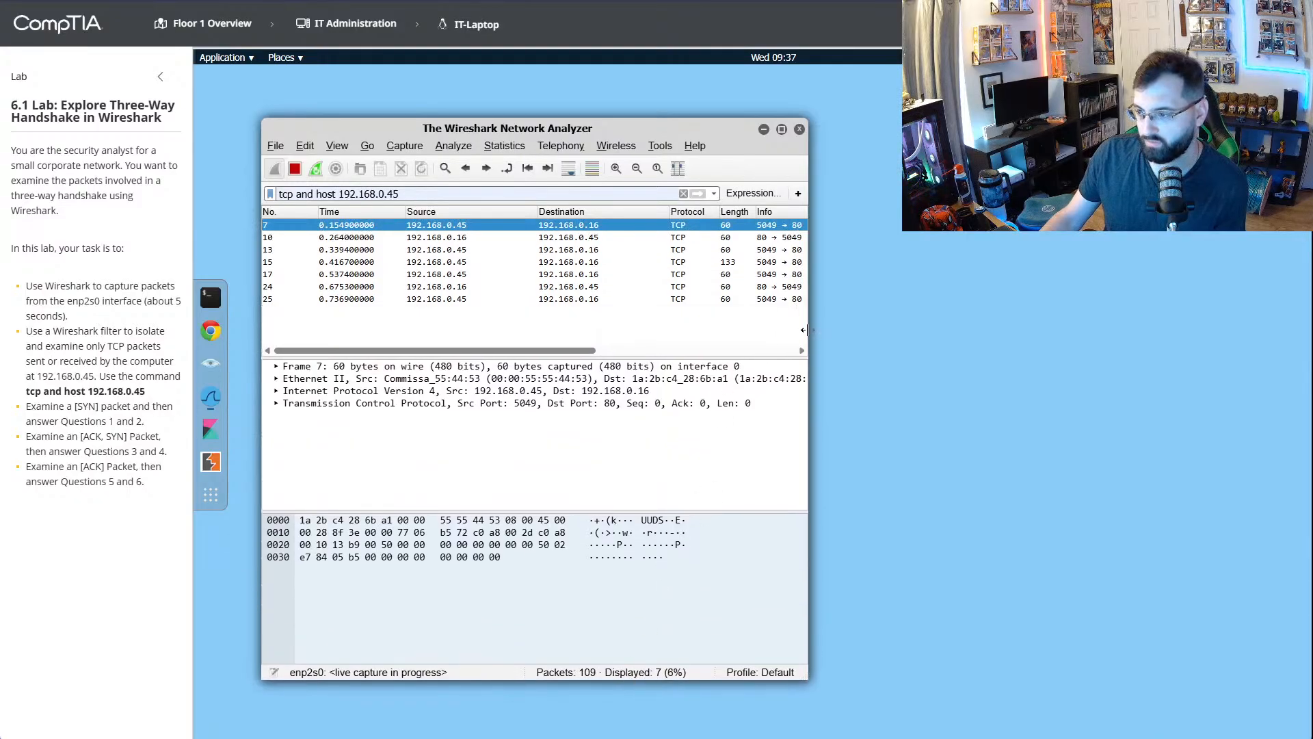
{"action": "left_click_drag", "start_coordinate": [808, 332], "coordinate": [1034, 327]}
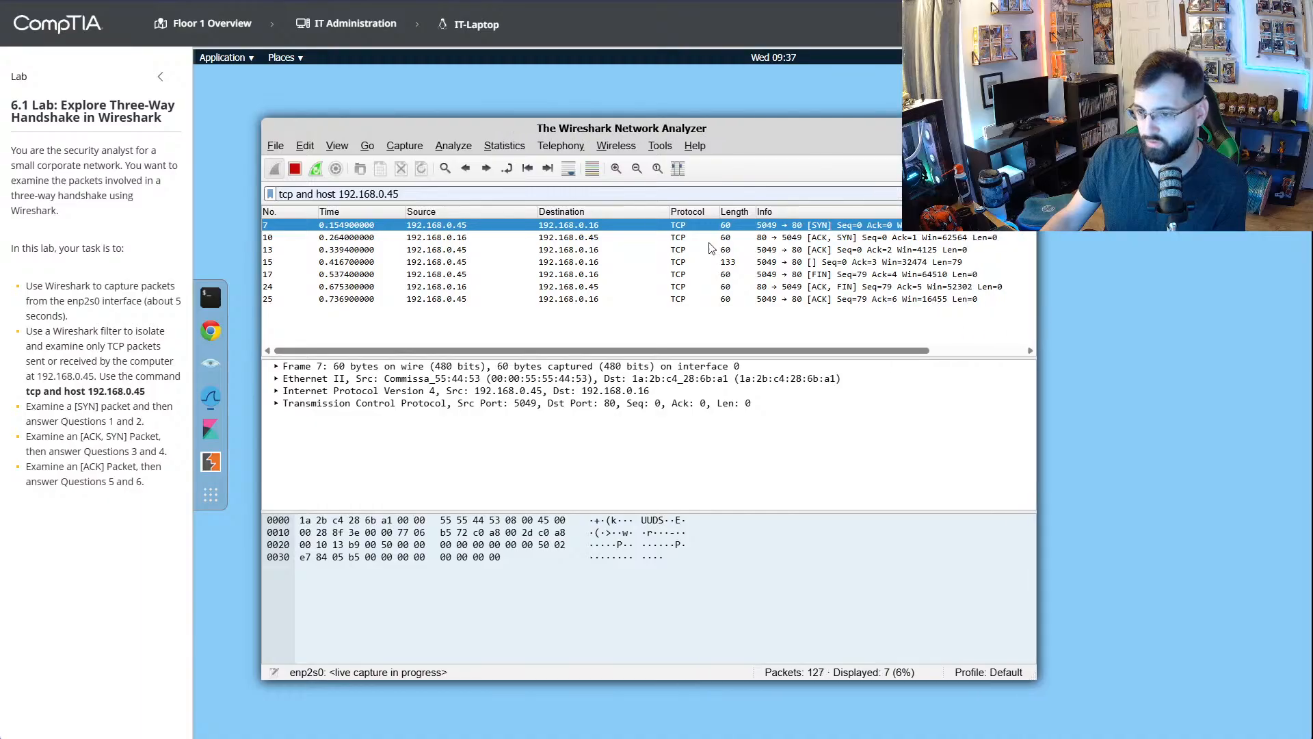
{"action": "left_click", "coordinate": [297, 174]}
{"action": "left_click_drag", "start_coordinate": [740, 126], "coordinate": [674, 85]}
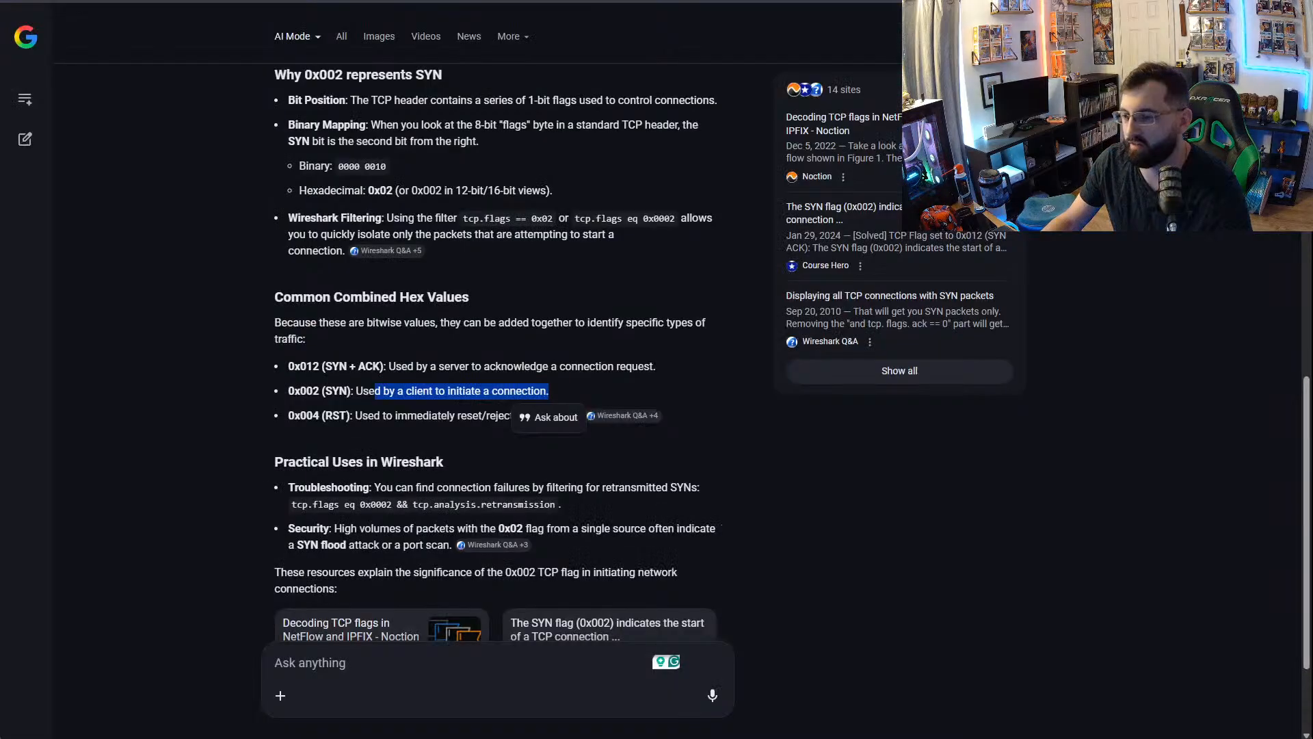
- Recheck the SYN + ACK hex value in the Google AI Mode answer, and open the lab questions beside Wireshark
{"action": "left_click", "coordinate": [661, 371]}
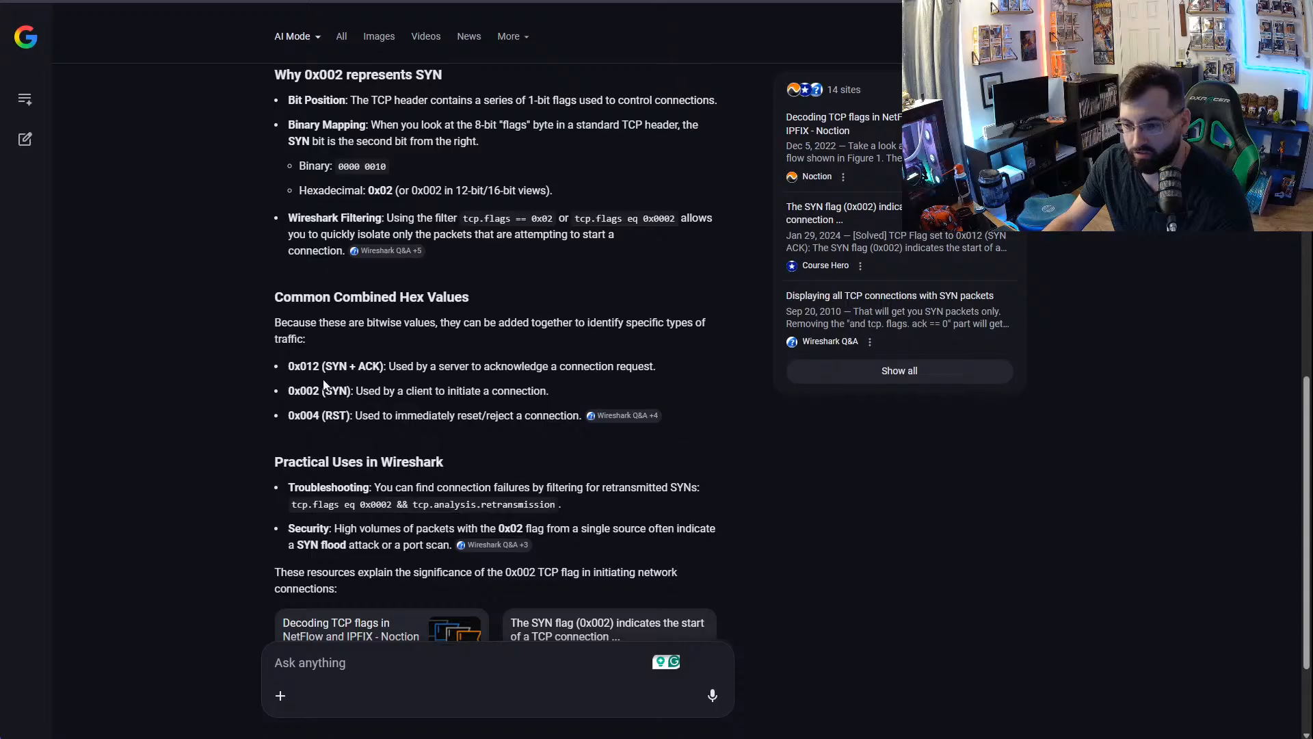
{"action": "left_click_drag", "start_coordinate": [320, 369], "coordinate": [388, 368]}
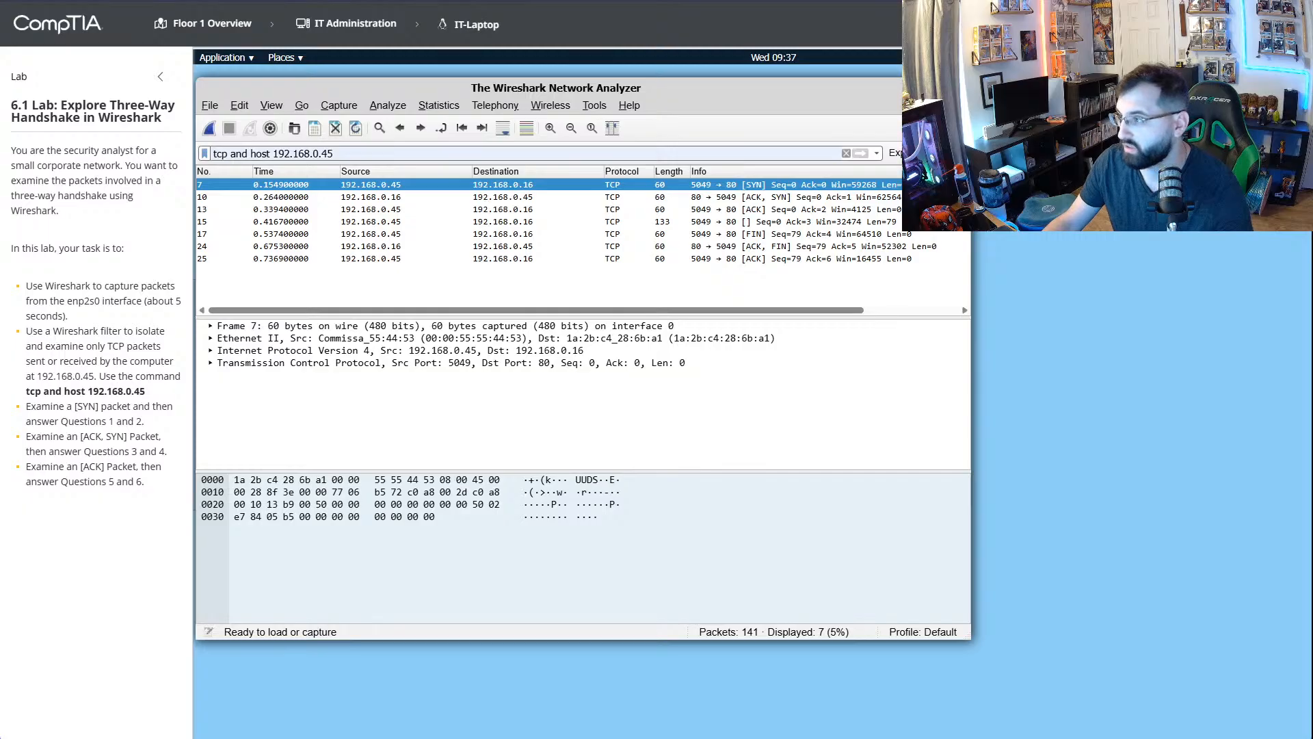
{"action": "left_click", "coordinate": [1190, 24]}
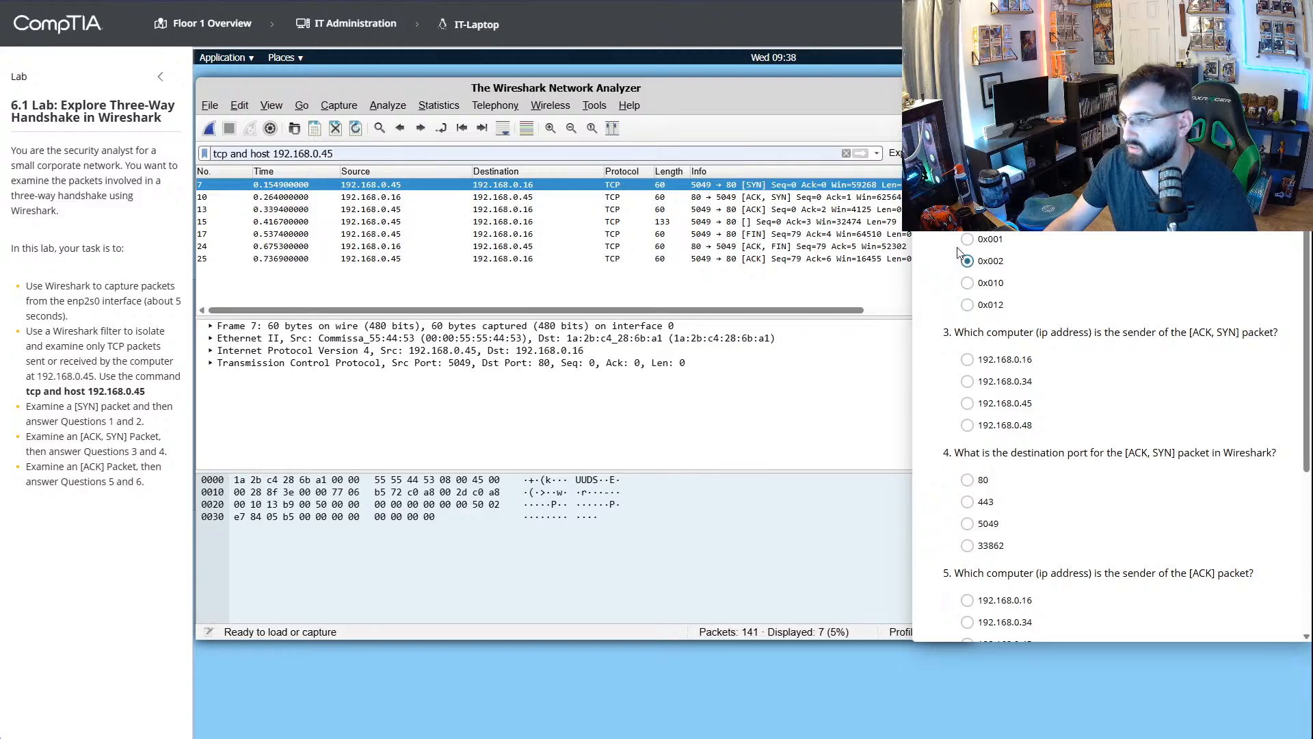
- Compare the filtered handshake packets, and examine the TCP and frame details of the [SYN] packet
{"action": "left_click", "coordinate": [775, 198]}
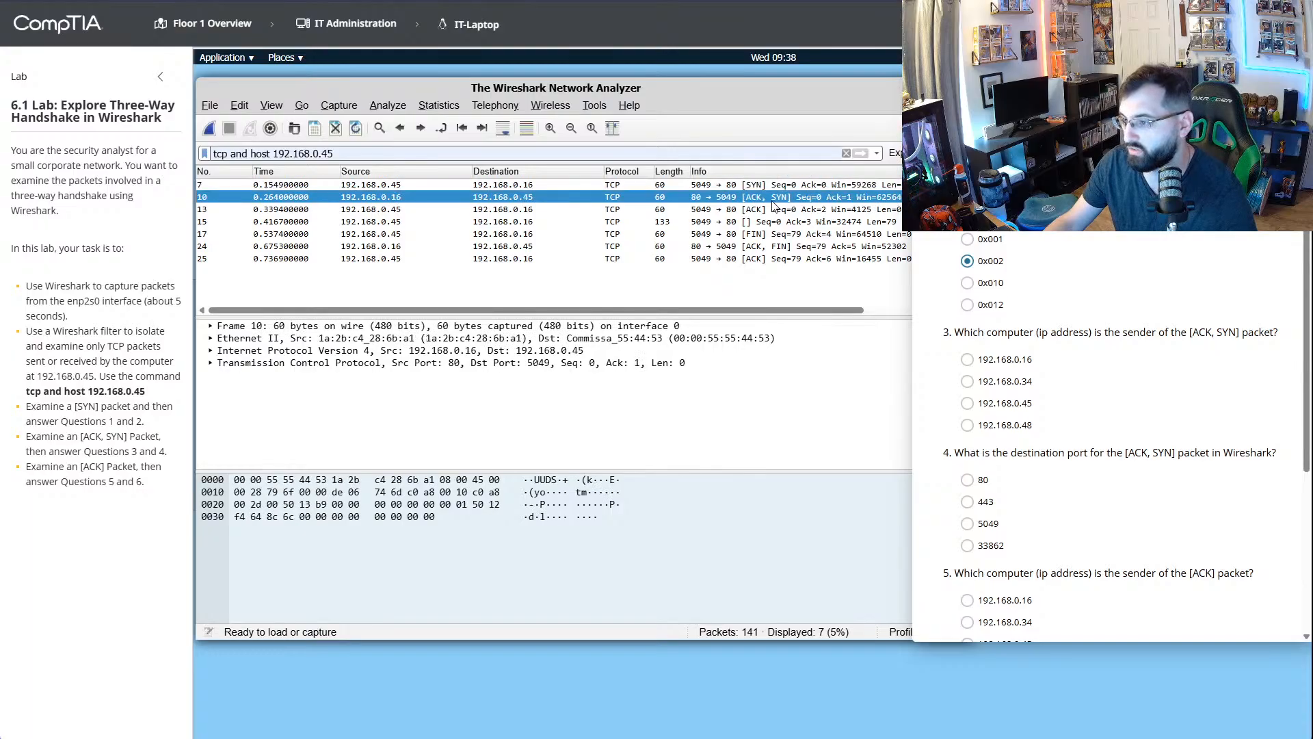
{"action": "left_click", "coordinate": [763, 235]}
{"action": "left_click", "coordinate": [763, 248]}
{"action": "left_click", "coordinate": [760, 260]}
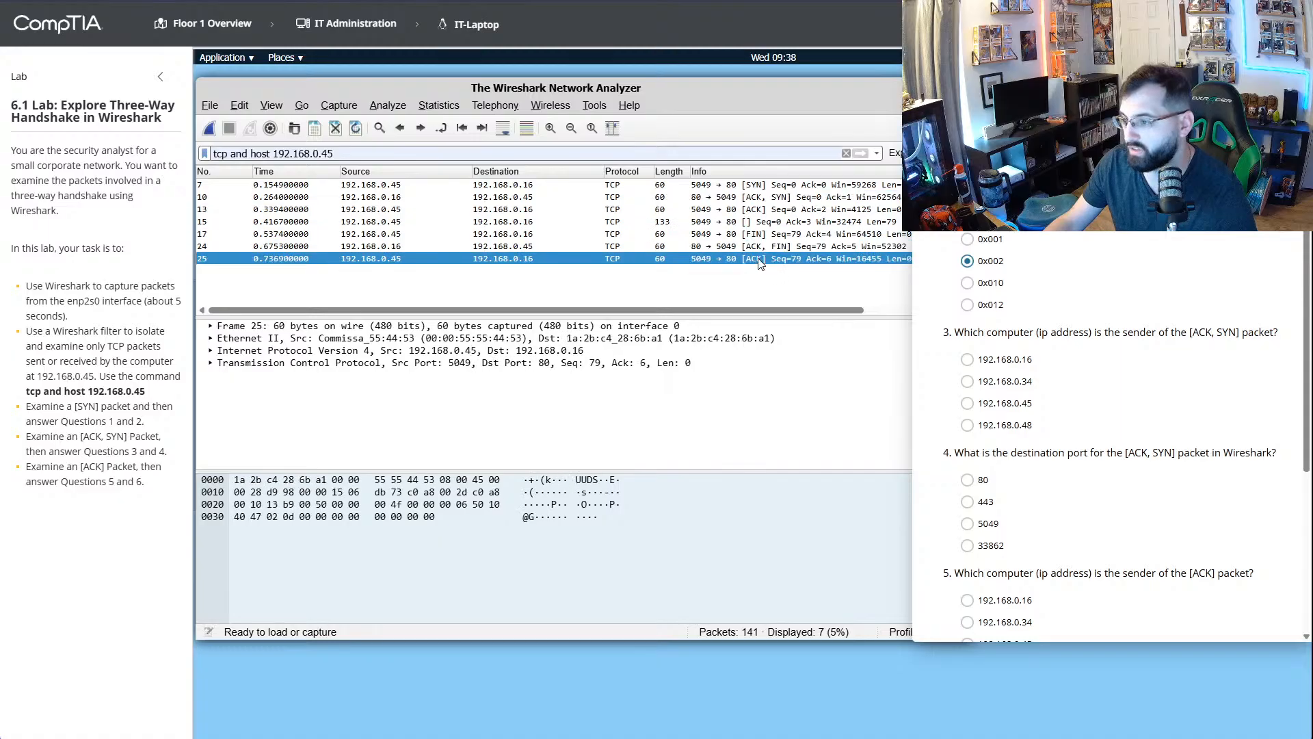
{"action": "left_click", "coordinate": [756, 247]}
{"action": "left_click", "coordinate": [756, 234]}
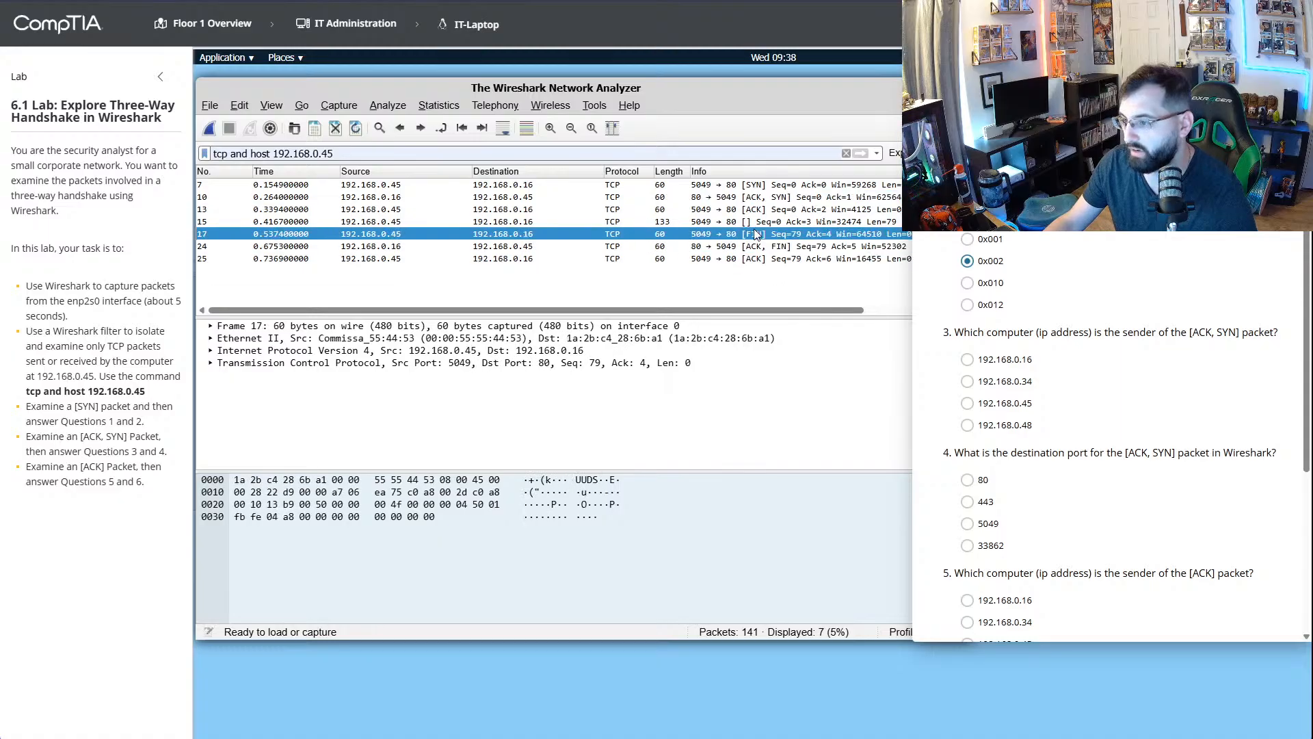
{"action": "left_click", "coordinate": [756, 210]}
{"action": "left_click", "coordinate": [755, 197]}
{"action": "left_click", "coordinate": [755, 186]}
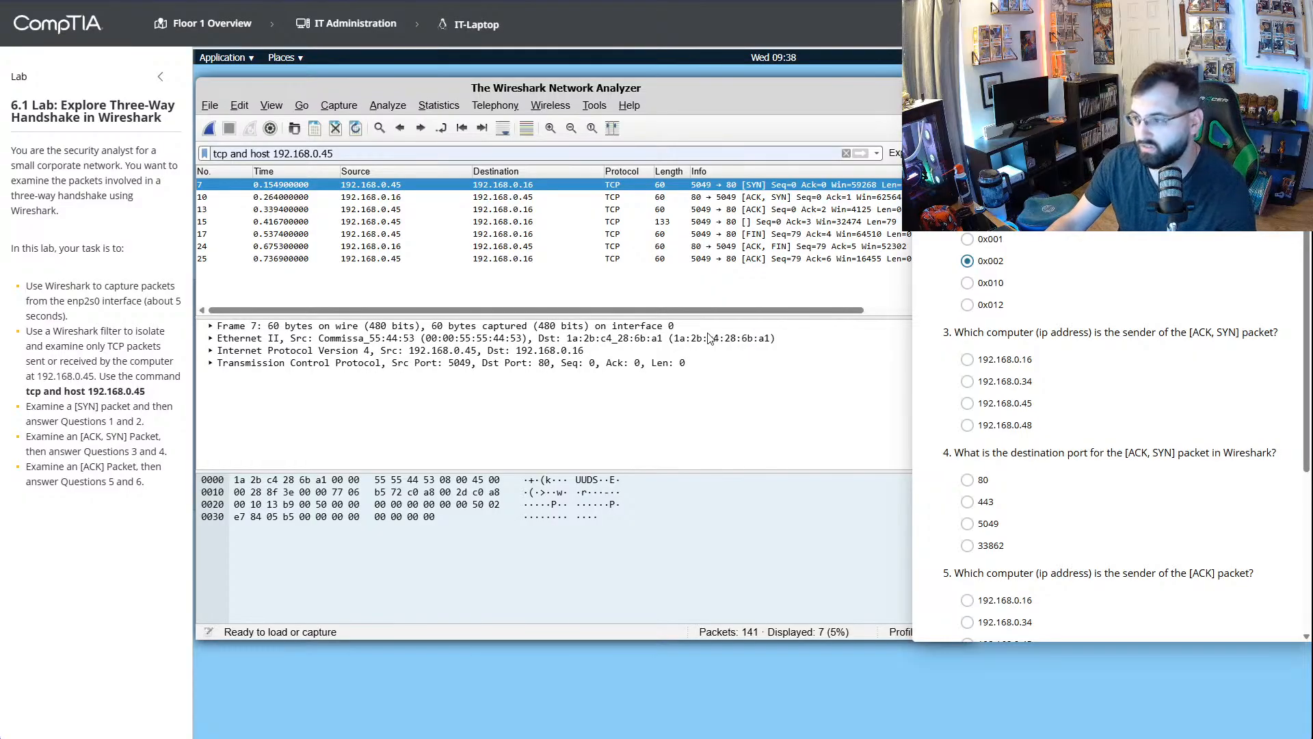
{"action": "left_click", "coordinate": [704, 363]}
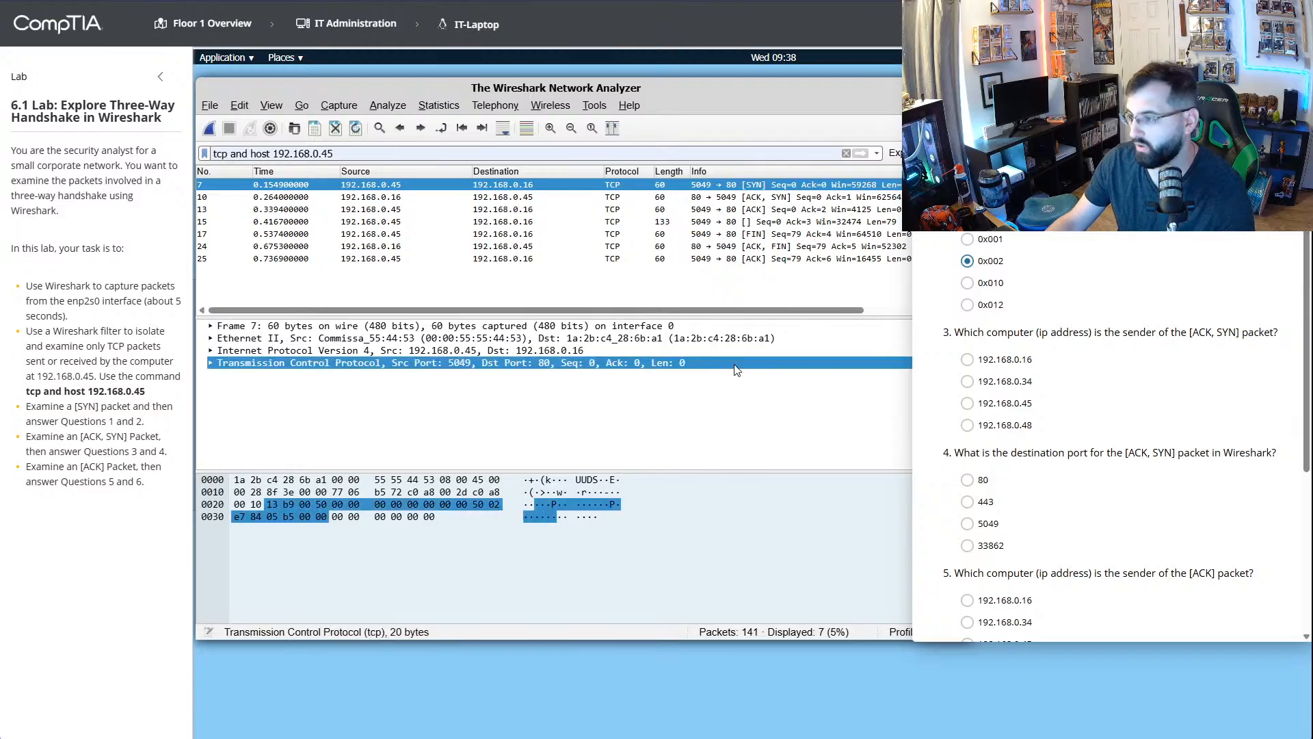
{"action": "left_click", "coordinate": [788, 329]}
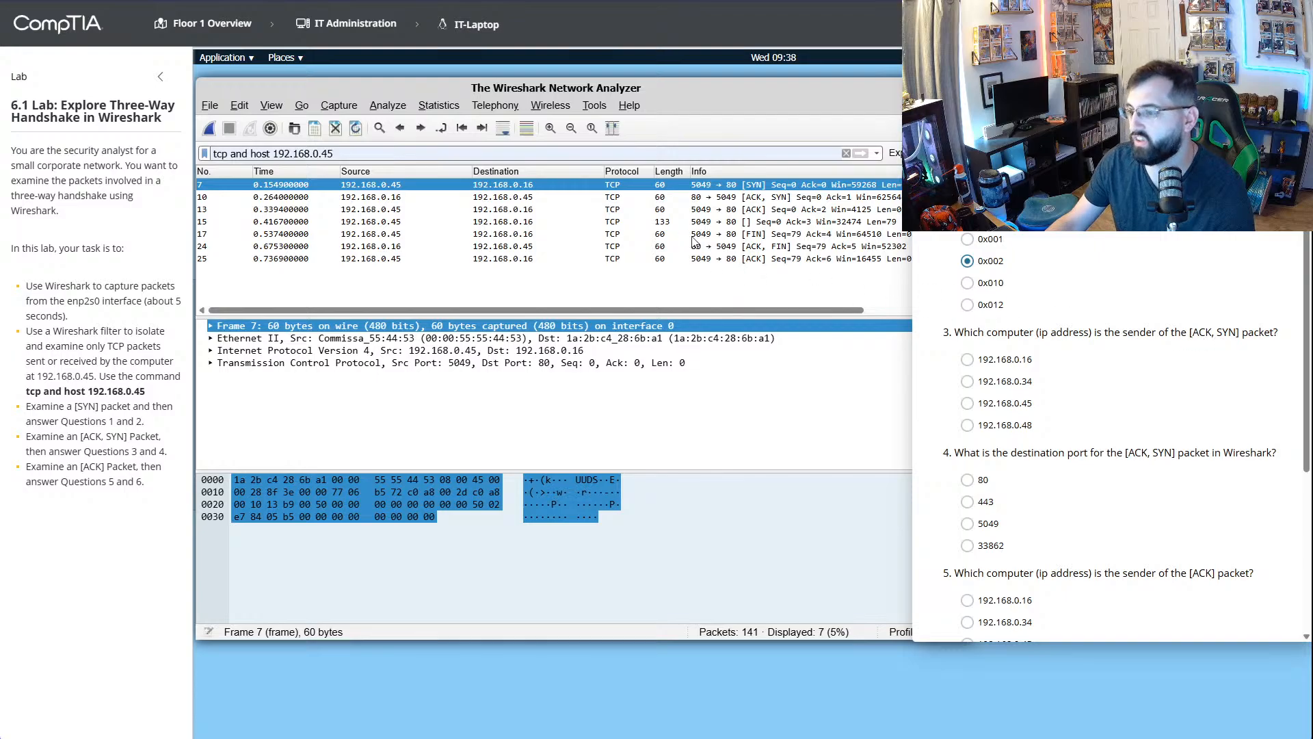
- Using the [ACK, SYN] packet, answer question 3 with 192.168.0.16 and question 4 with 80
{"action": "left_click", "coordinate": [767, 197]}
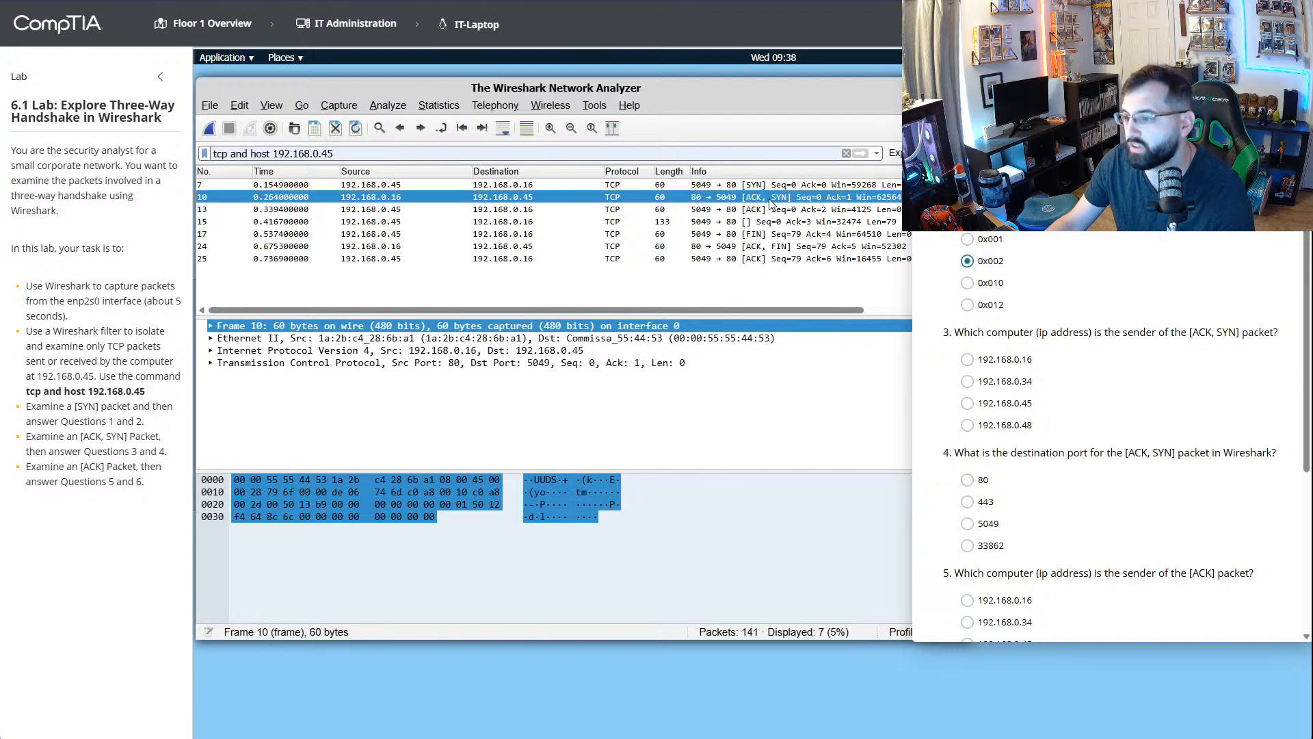
{"action": "left_click", "coordinate": [967, 359]}
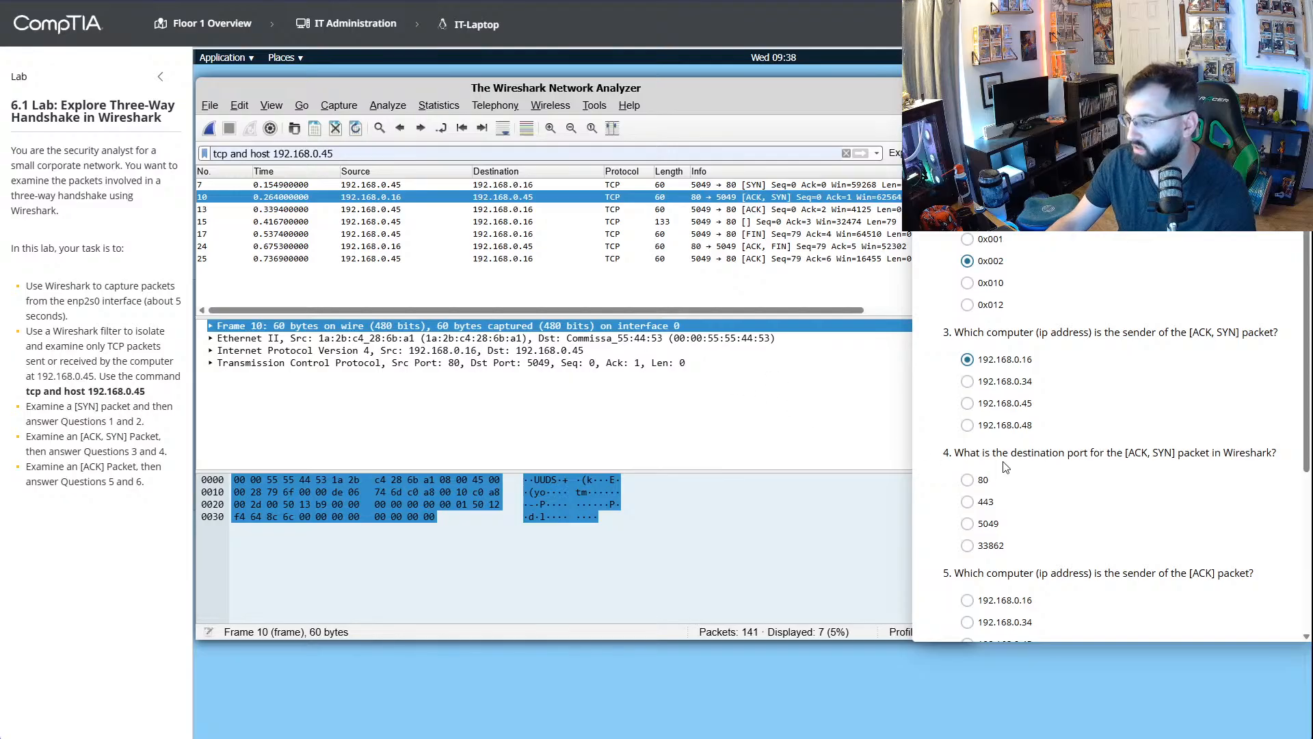
{"action": "left_click", "coordinate": [801, 246]}
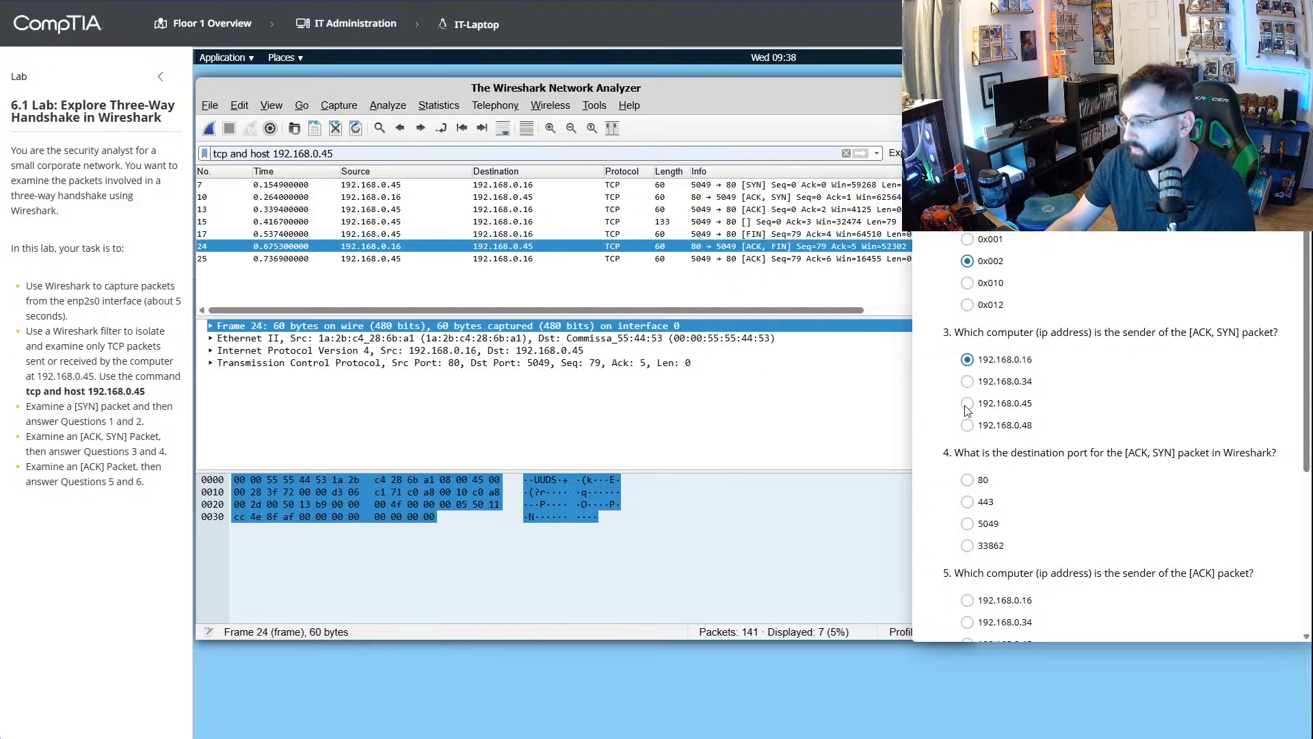
{"action": "scroll", "coordinate": [1012, 408], "scroll_direction": "down", "scroll_amount": 3}
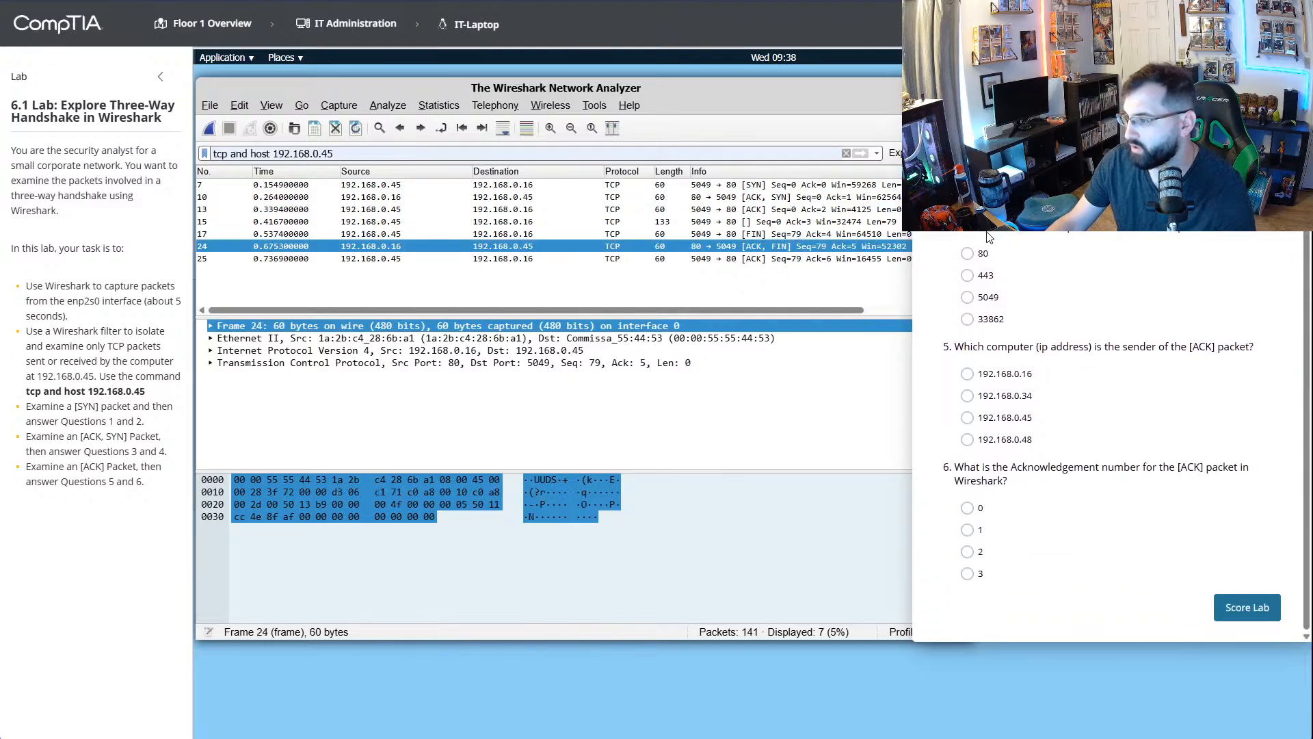
{"action": "left_click", "coordinate": [765, 197]}
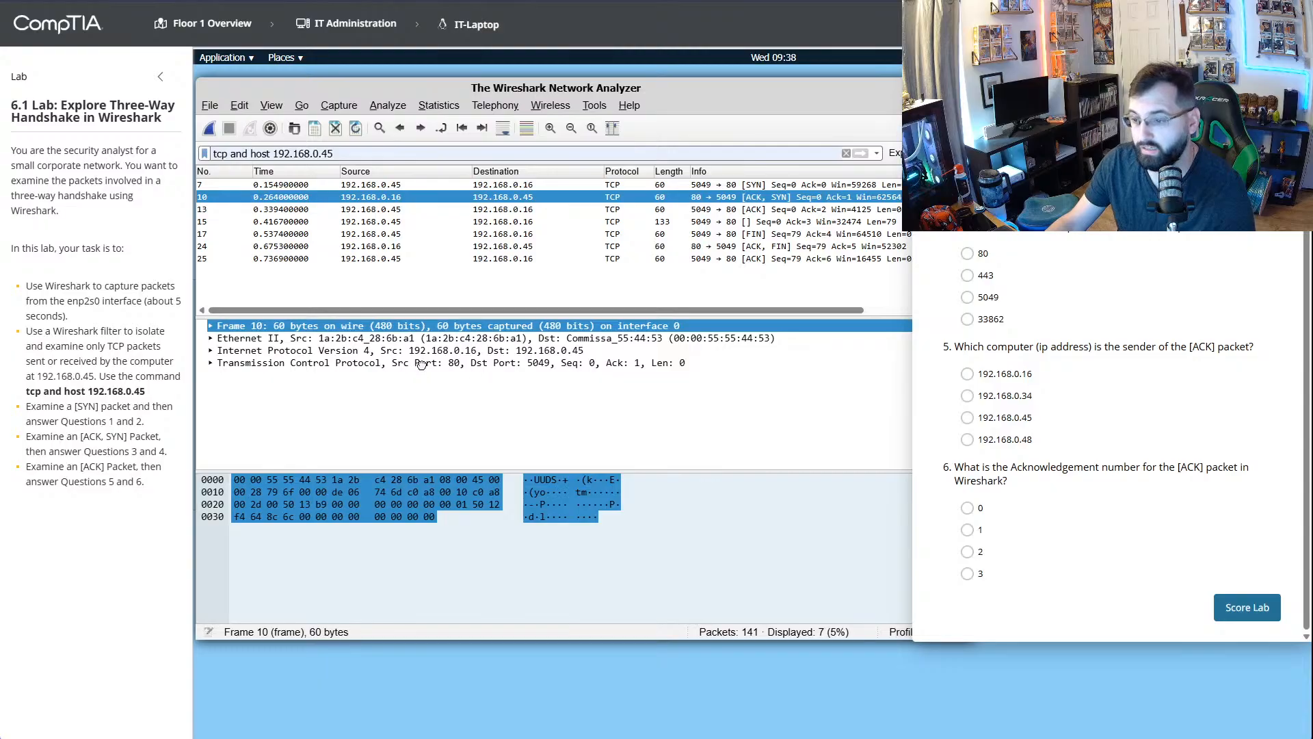
{"action": "left_click", "coordinate": [455, 364]}
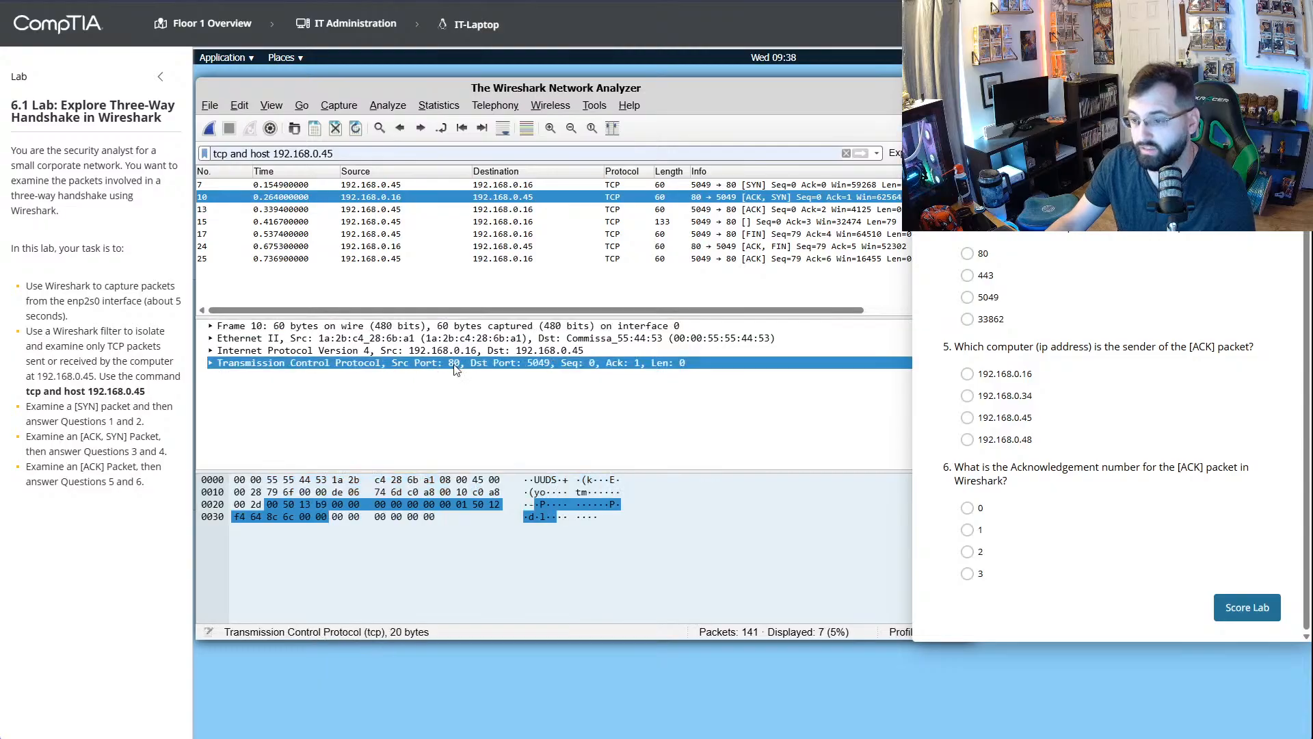
{"action": "left_click", "coordinate": [967, 254]}
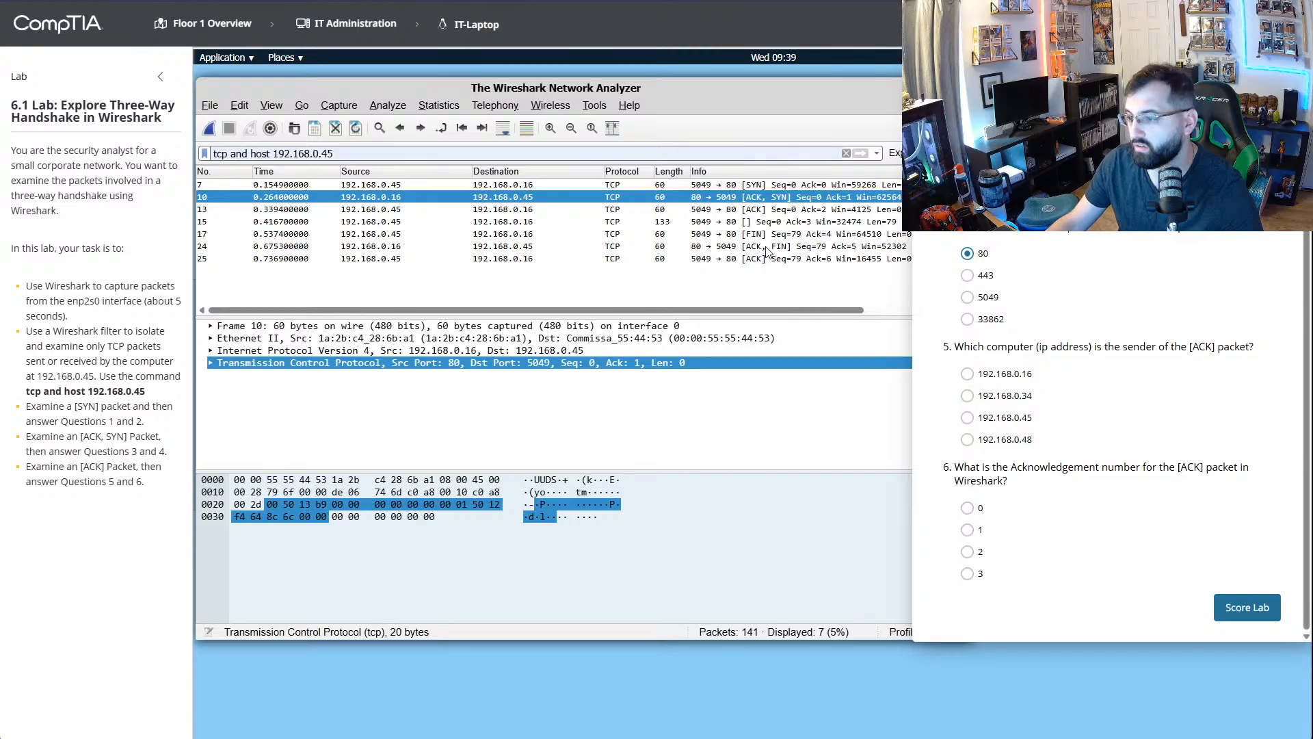
- Using the first [ACK] packet, answer question 5 with 192.168.0.45 and inspect the packet's IP and Ethernet details
{"action": "left_click", "coordinate": [772, 211]}
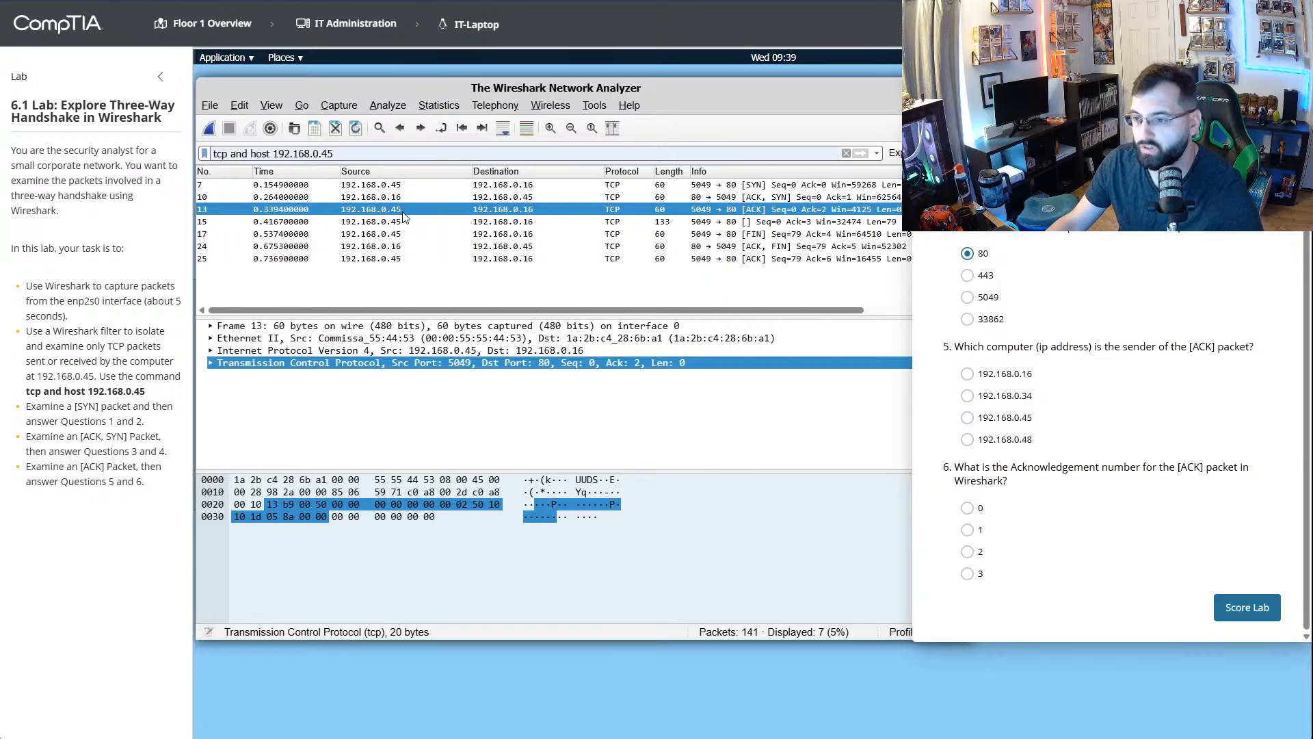
{"action": "left_click", "coordinate": [967, 418]}
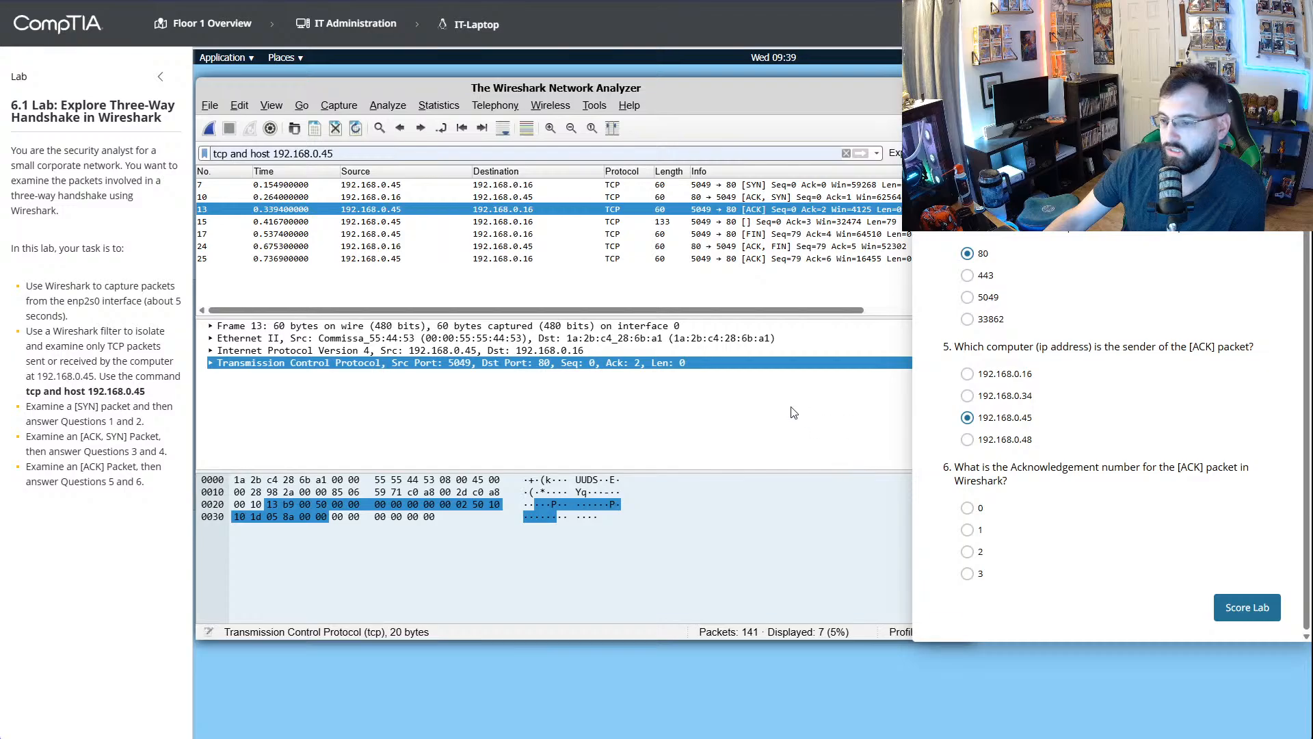
{"action": "left_click", "coordinate": [619, 350]}
{"action": "left_click", "coordinate": [578, 338]}
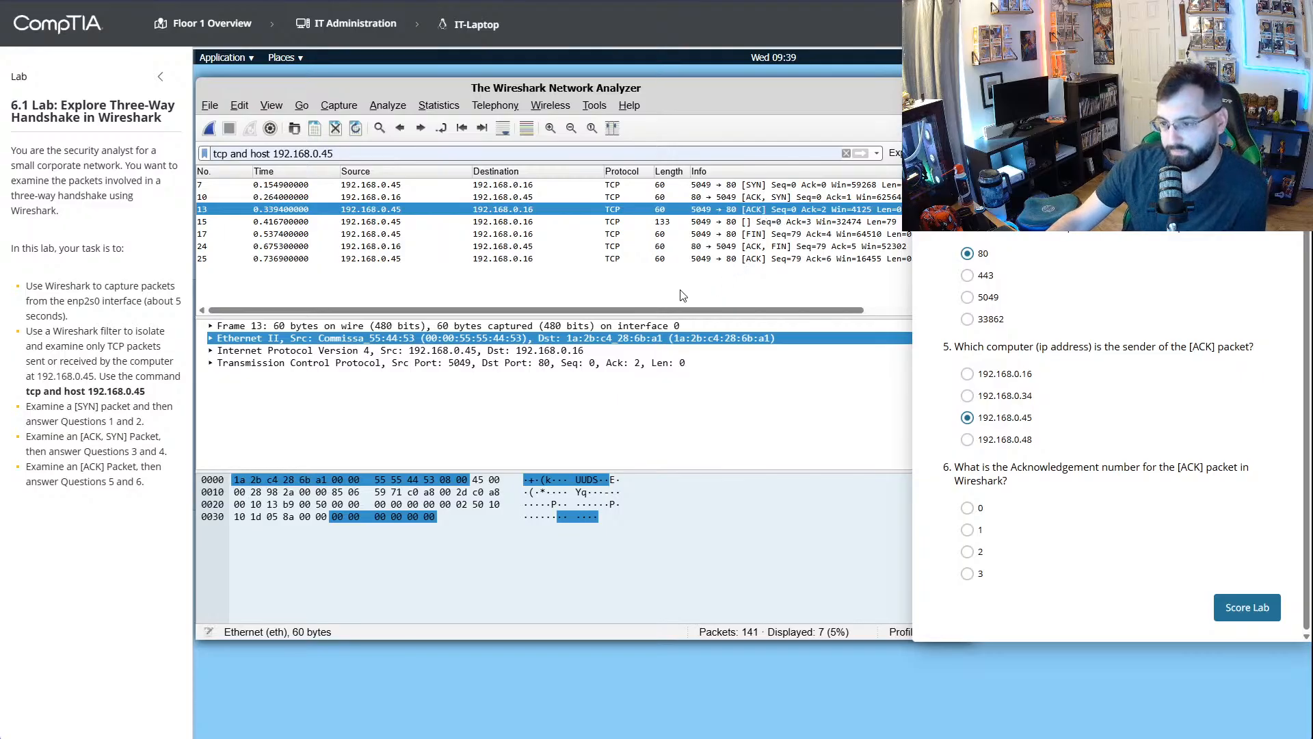
- Check the [ACK] packet's TCP details, answer question 6 with 2, and submit the lab for scoring
{"action": "left_click", "coordinate": [706, 366]}
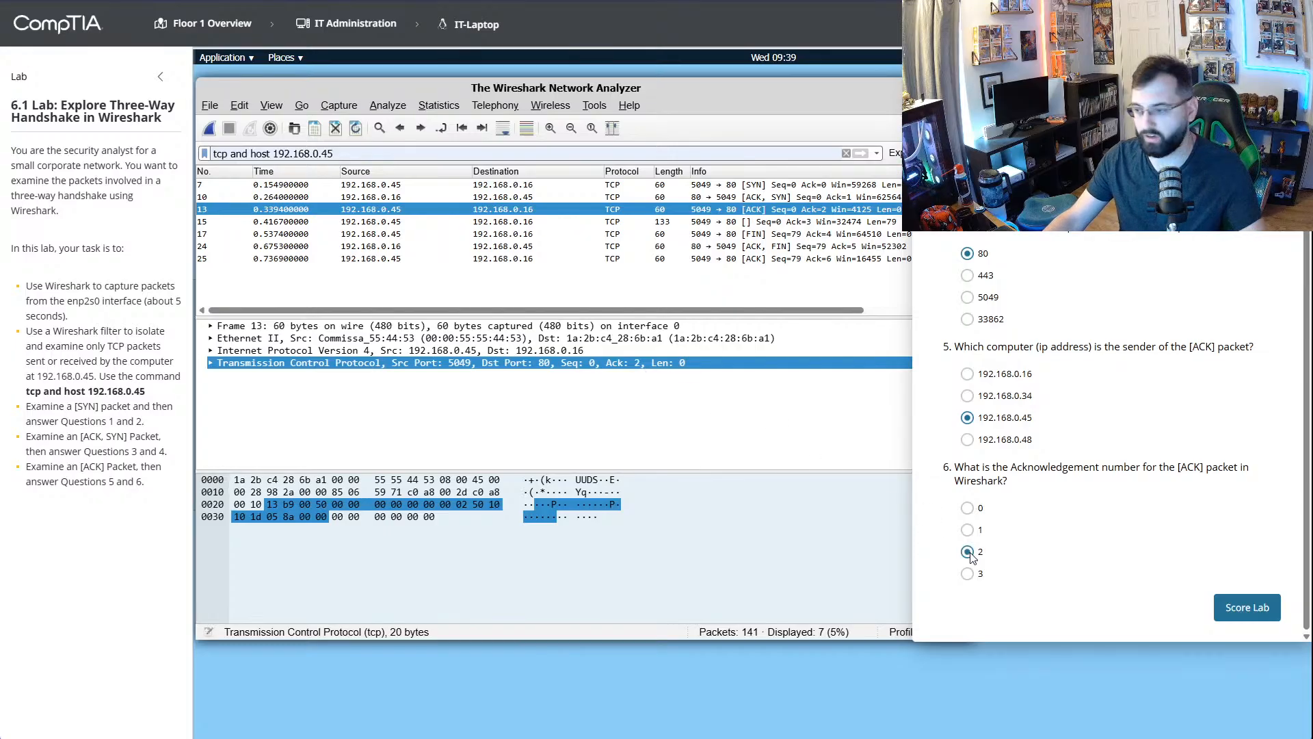
{"action": "left_click", "coordinate": [1259, 609]}
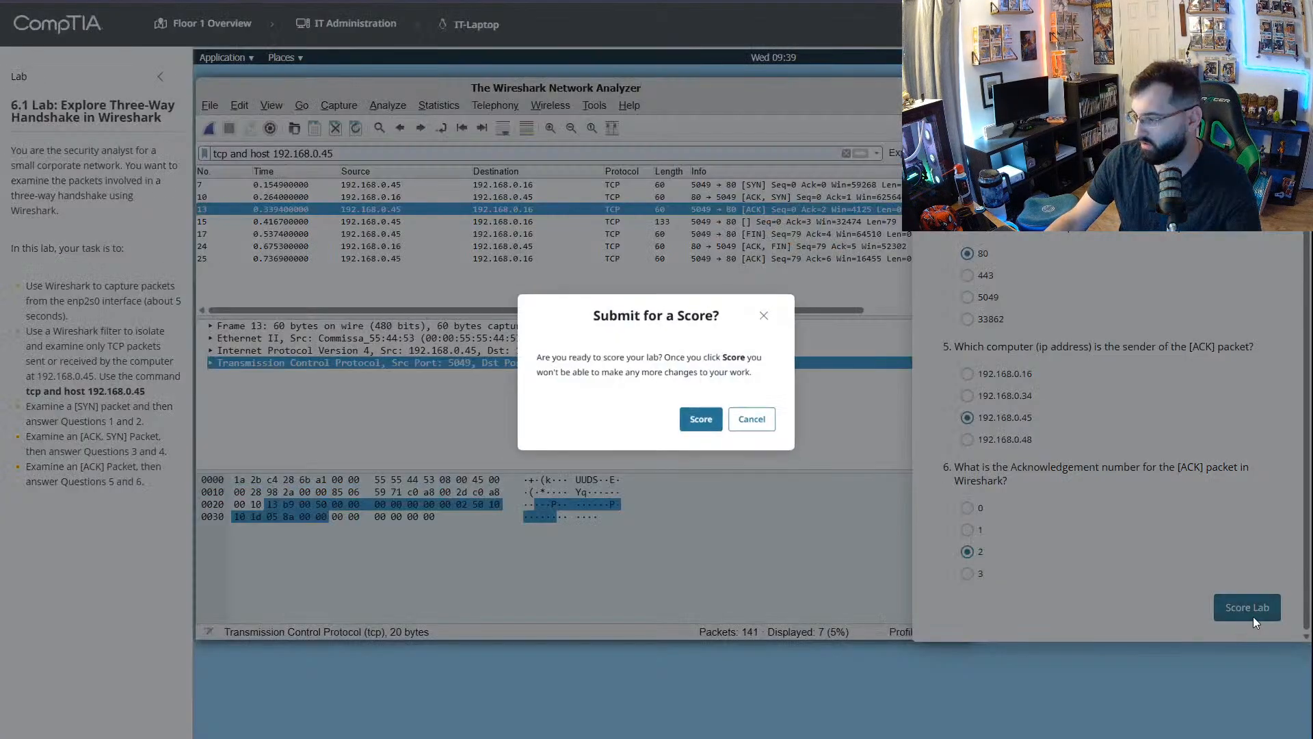
{"action": "left_click", "coordinate": [708, 424]}
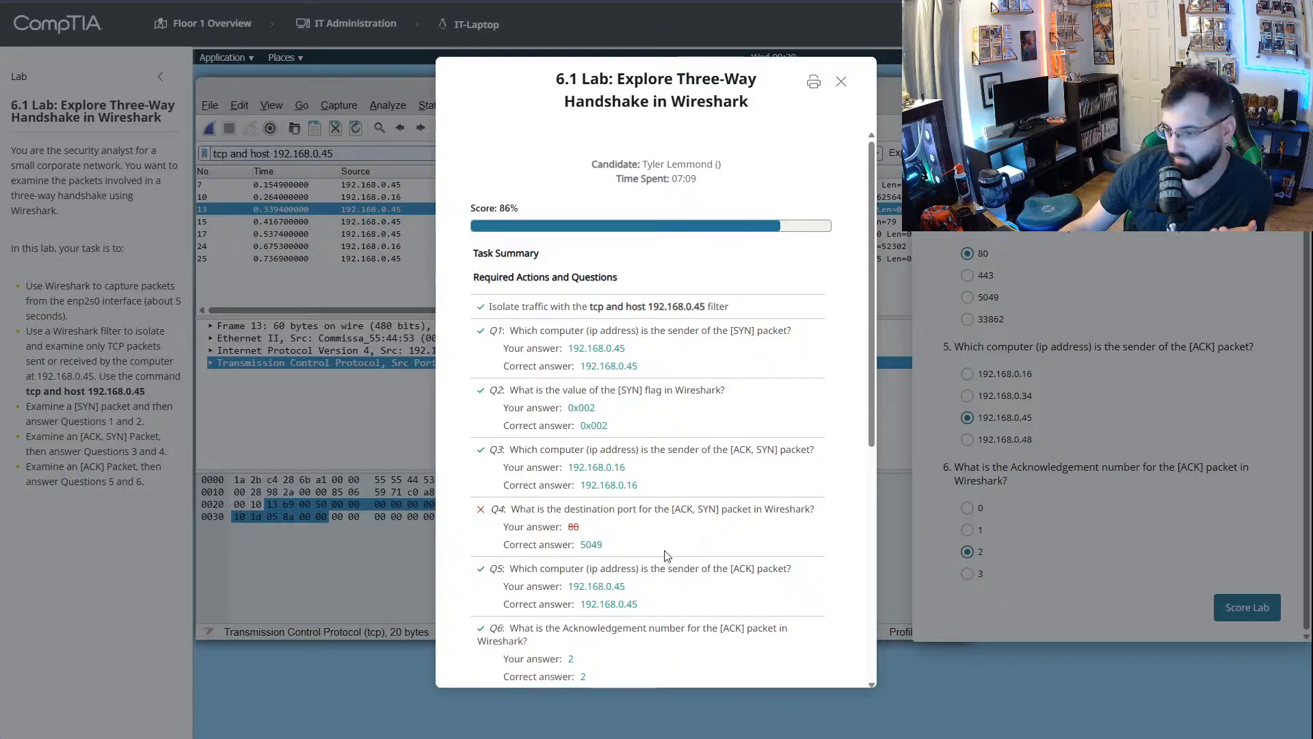
- Close the score report and restart lab 6.1 from its CertMaster Labs page
{"action": "left_click", "coordinate": [842, 81]}
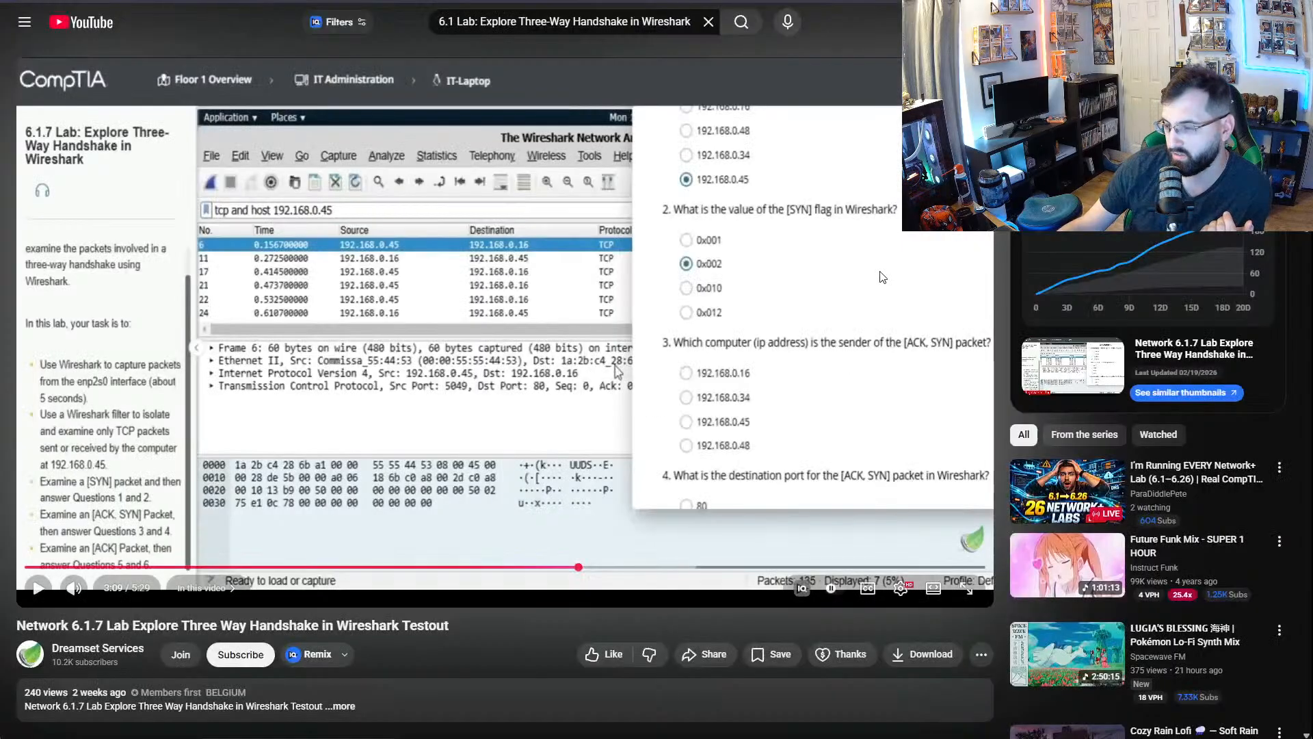
{"action": "left_click", "coordinate": [657, 1]}
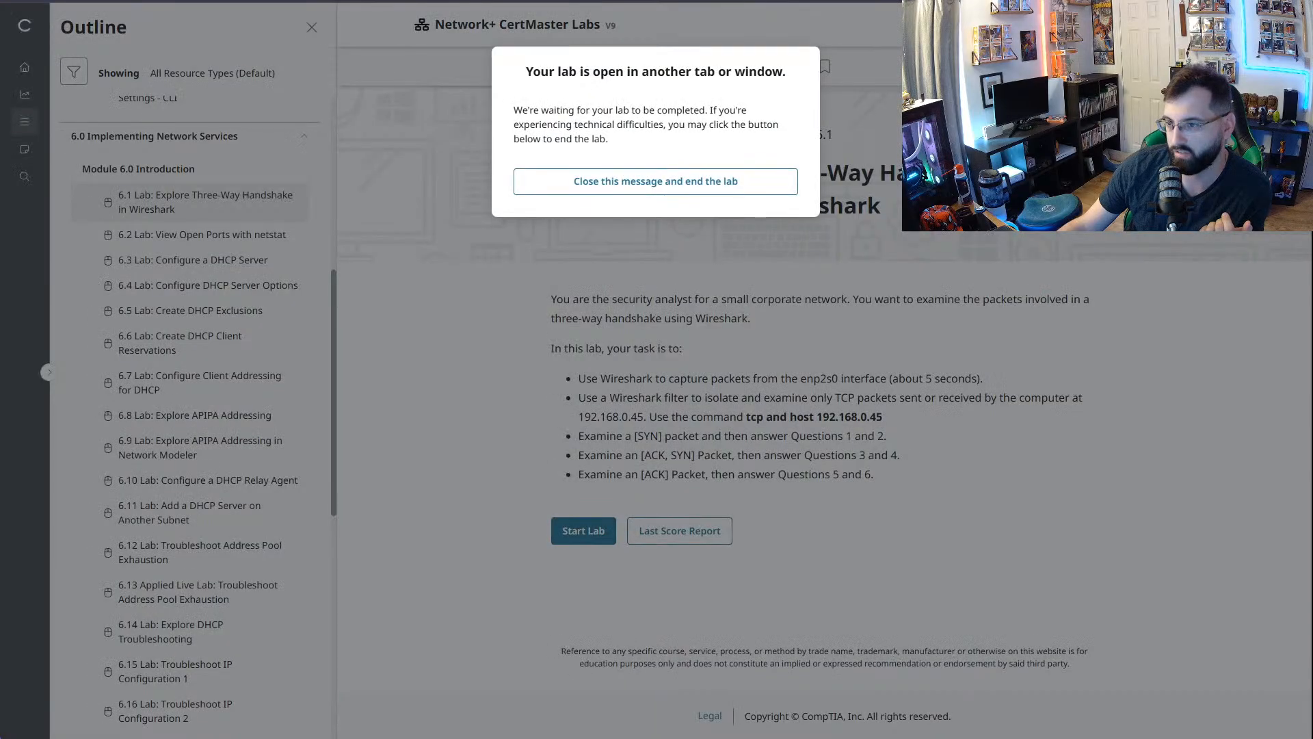
{"action": "left_click", "coordinate": [578, 531]}
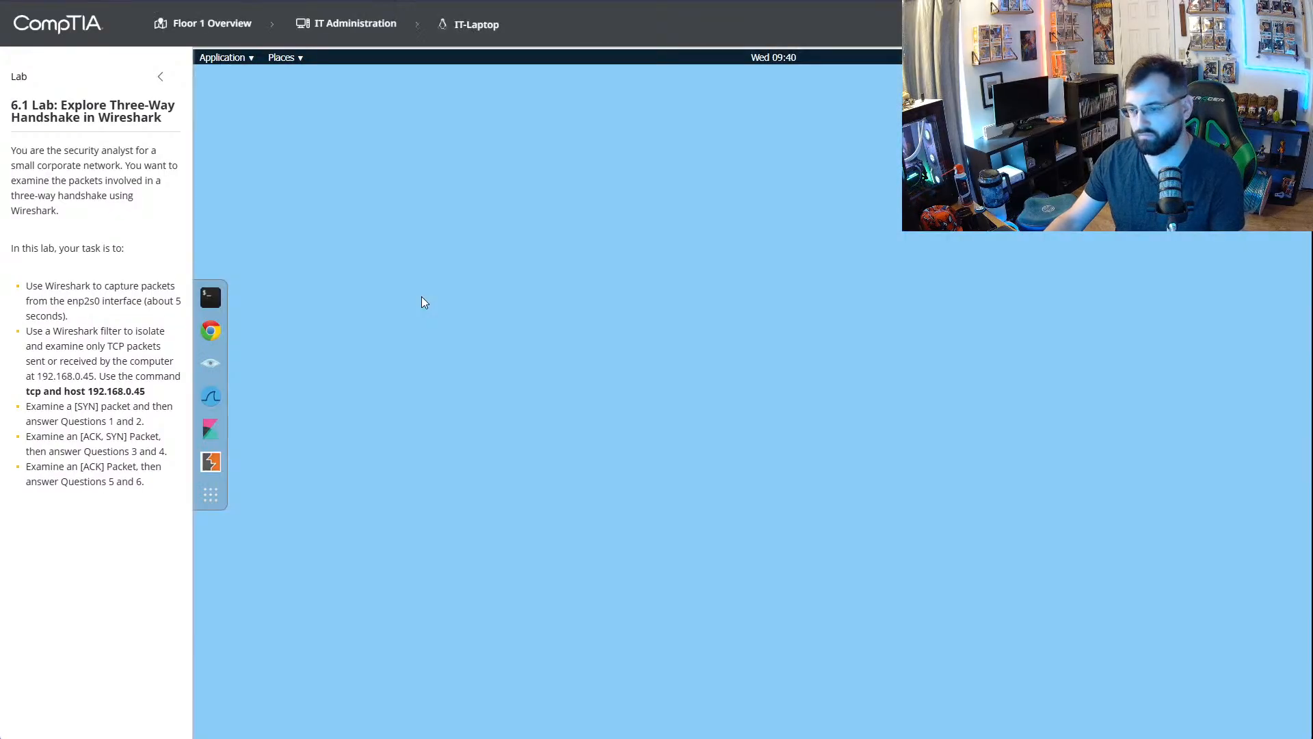
- Capture packets on enp2s0 in Wireshark with the display filter tcp and host 192.168.0.45, enlarge the window, and stop the capture
{"action": "left_click", "coordinate": [211, 396]}
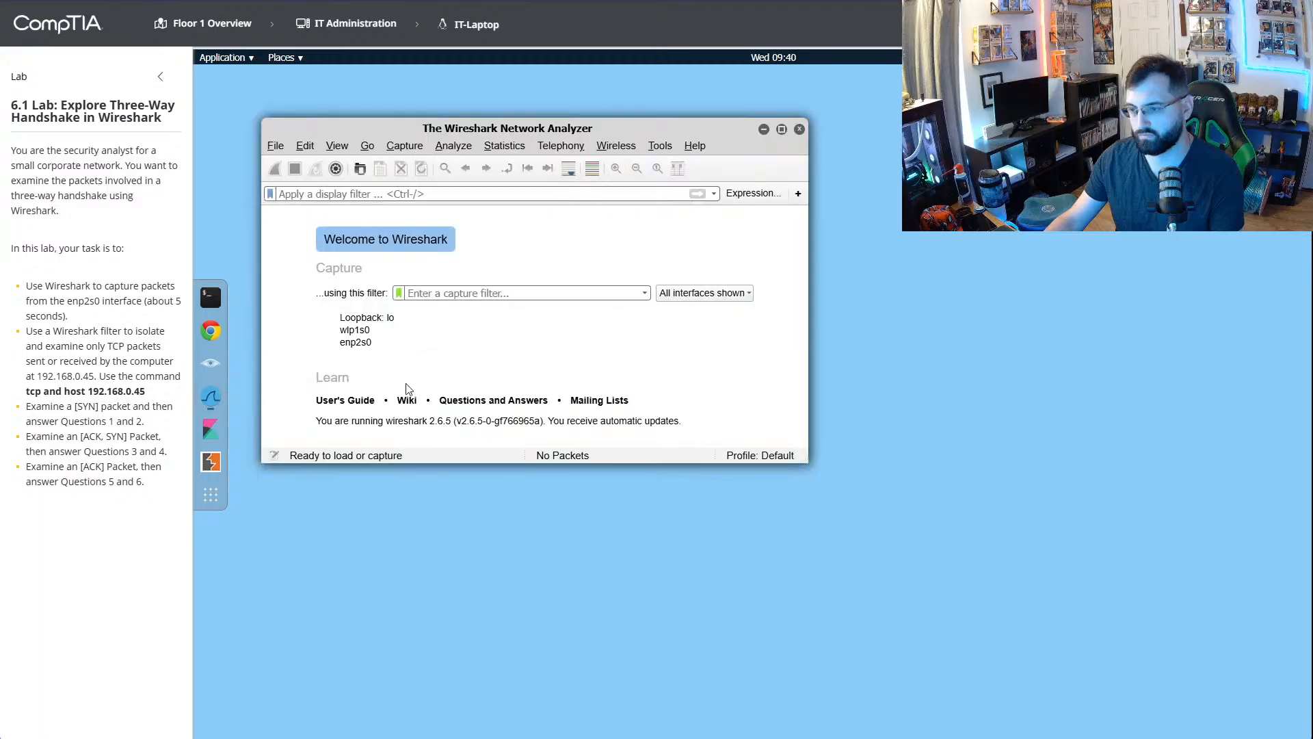
{"action": "left_click", "coordinate": [355, 345]}
{"action": "left_click", "coordinate": [347, 195]}
{"action": "type", "text": "tcp and host 192.168.0.45"}
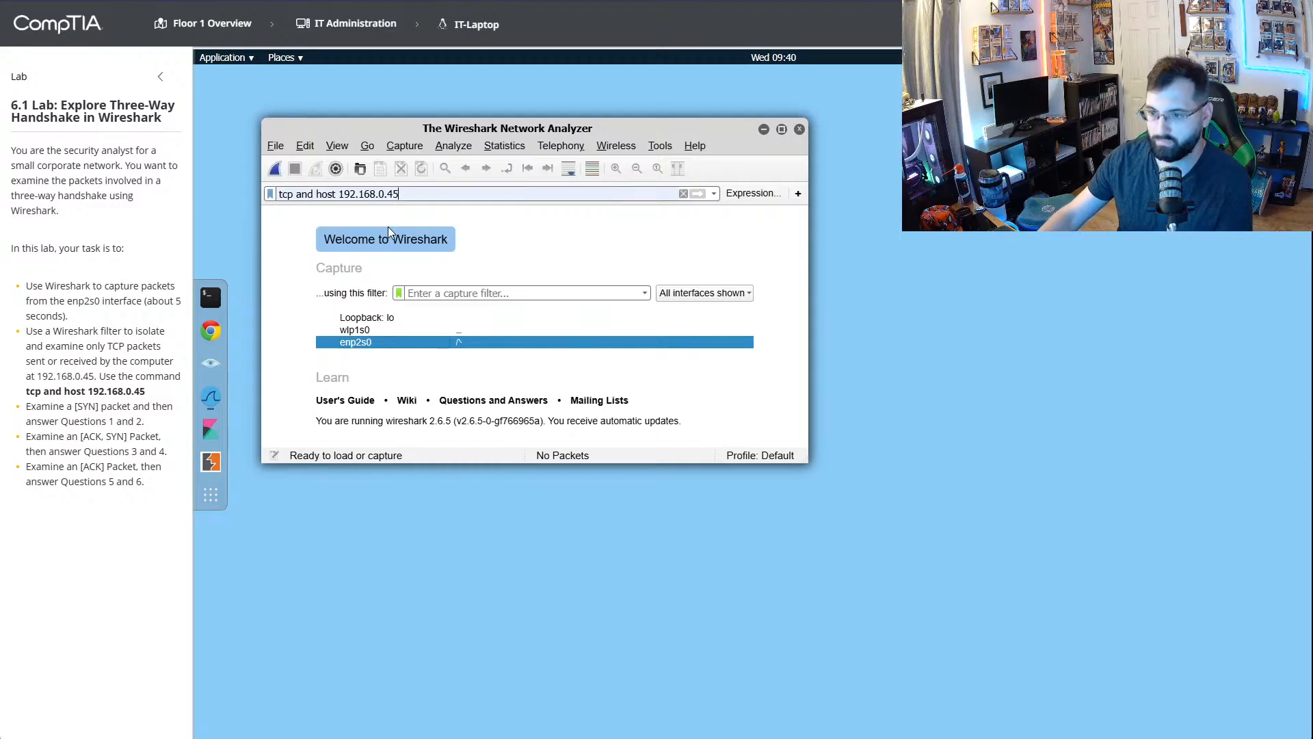
{"action": "key", "text": "Return"}
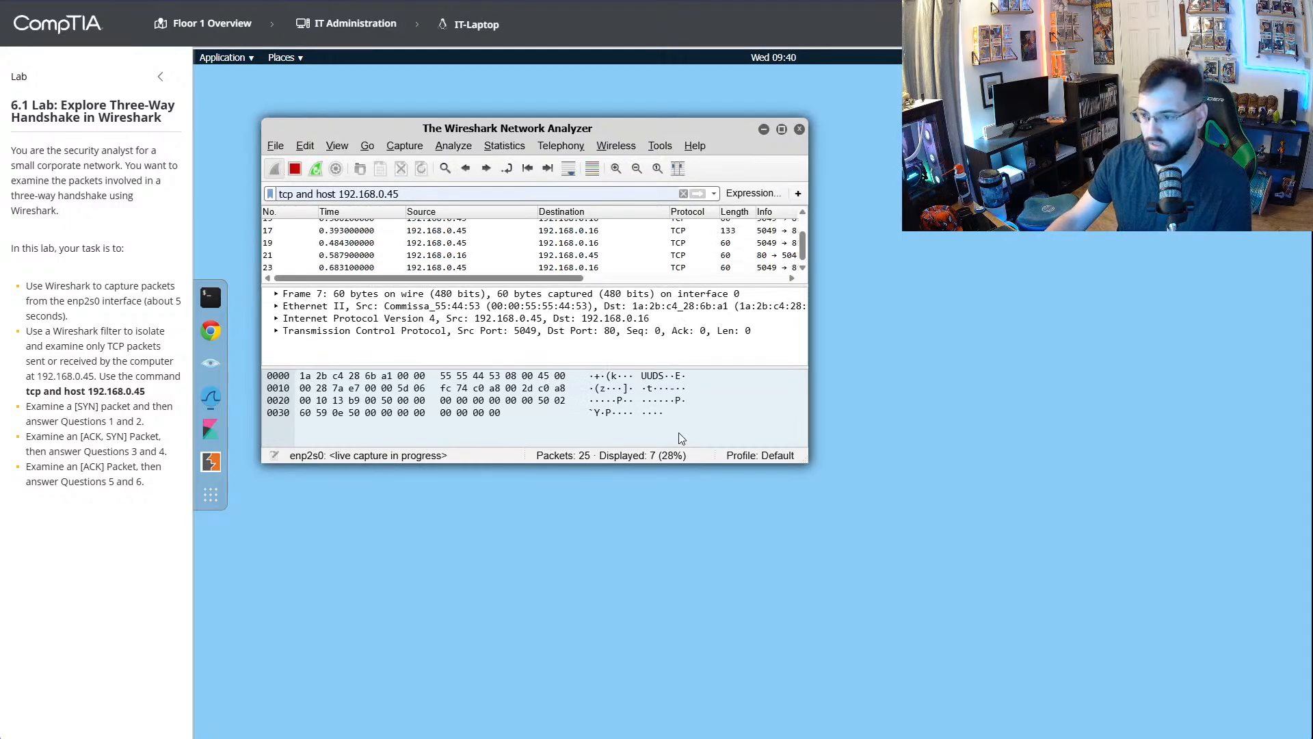
{"action": "left_click_drag", "start_coordinate": [809, 431], "coordinate": [1066, 618]}
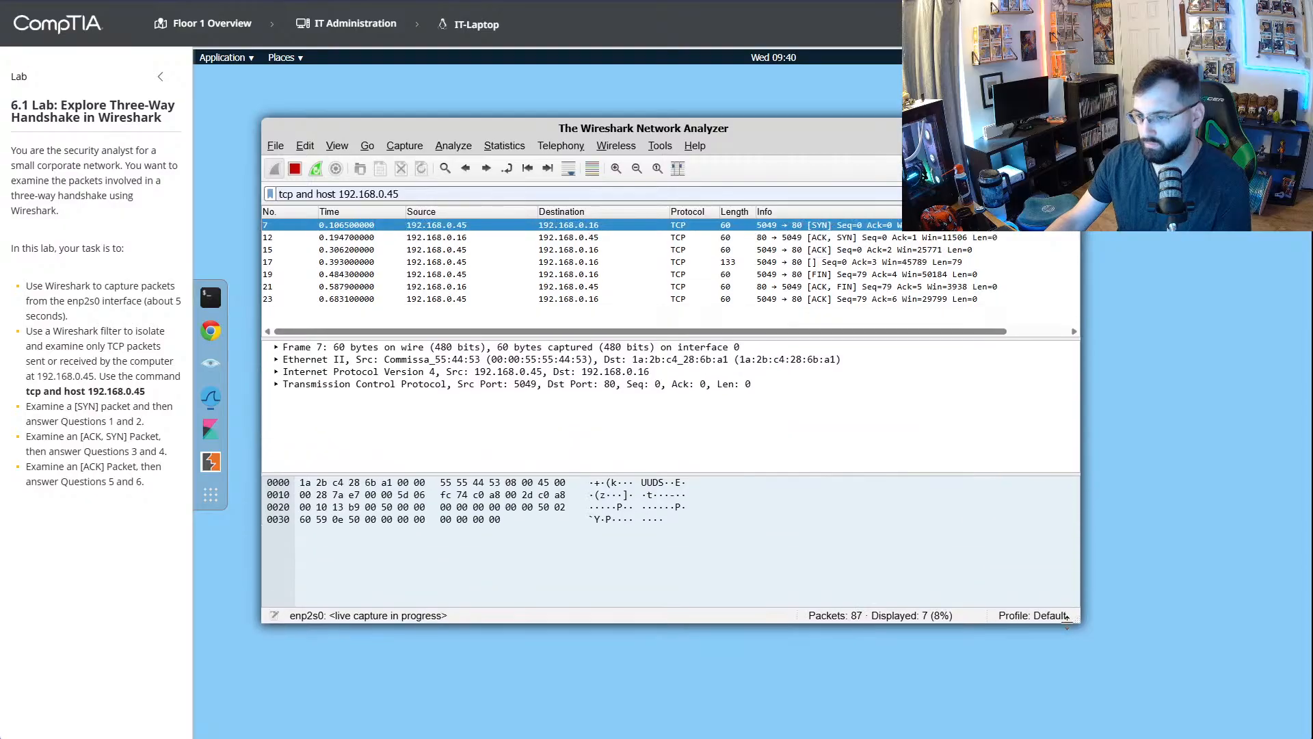
{"action": "left_click", "coordinate": [296, 169]}
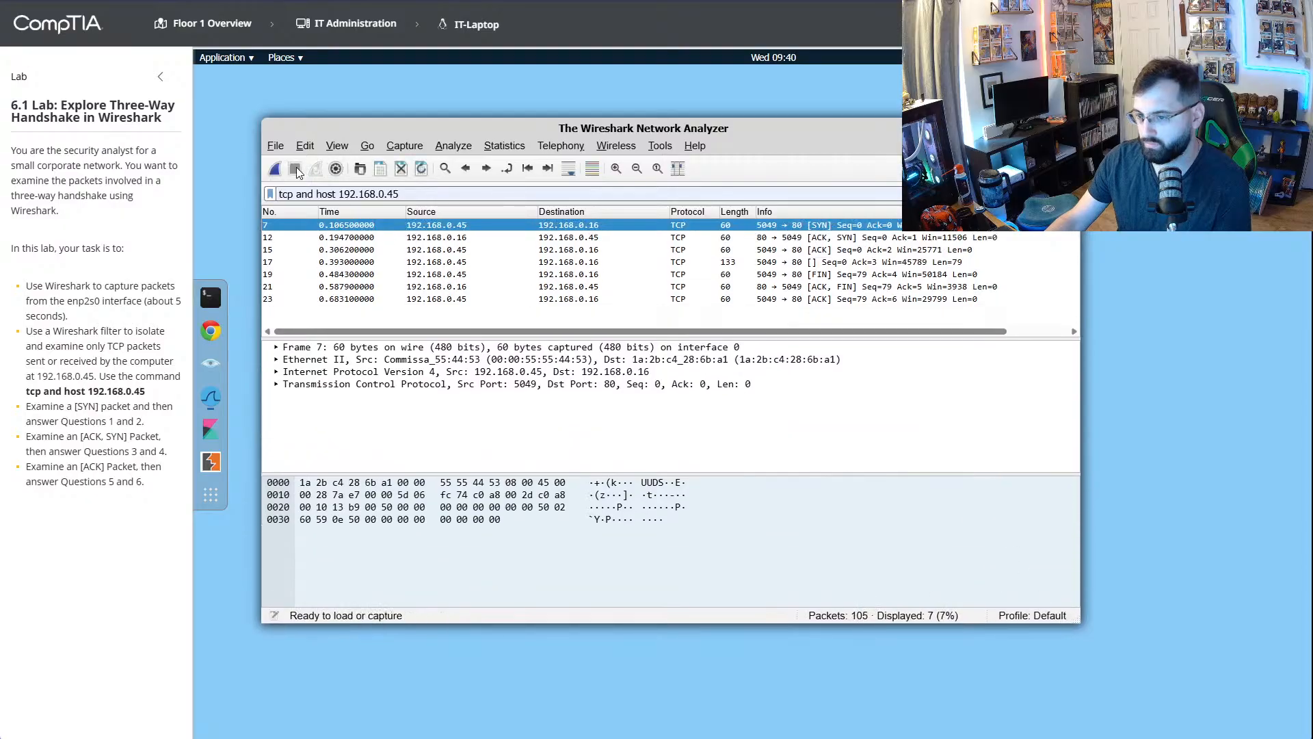
- Open the lab questions beside Wireshark, and answer question 1 with 192.168.0.45 and question 2 with 0x002
{"action": "left_click", "coordinate": [1190, 23]}
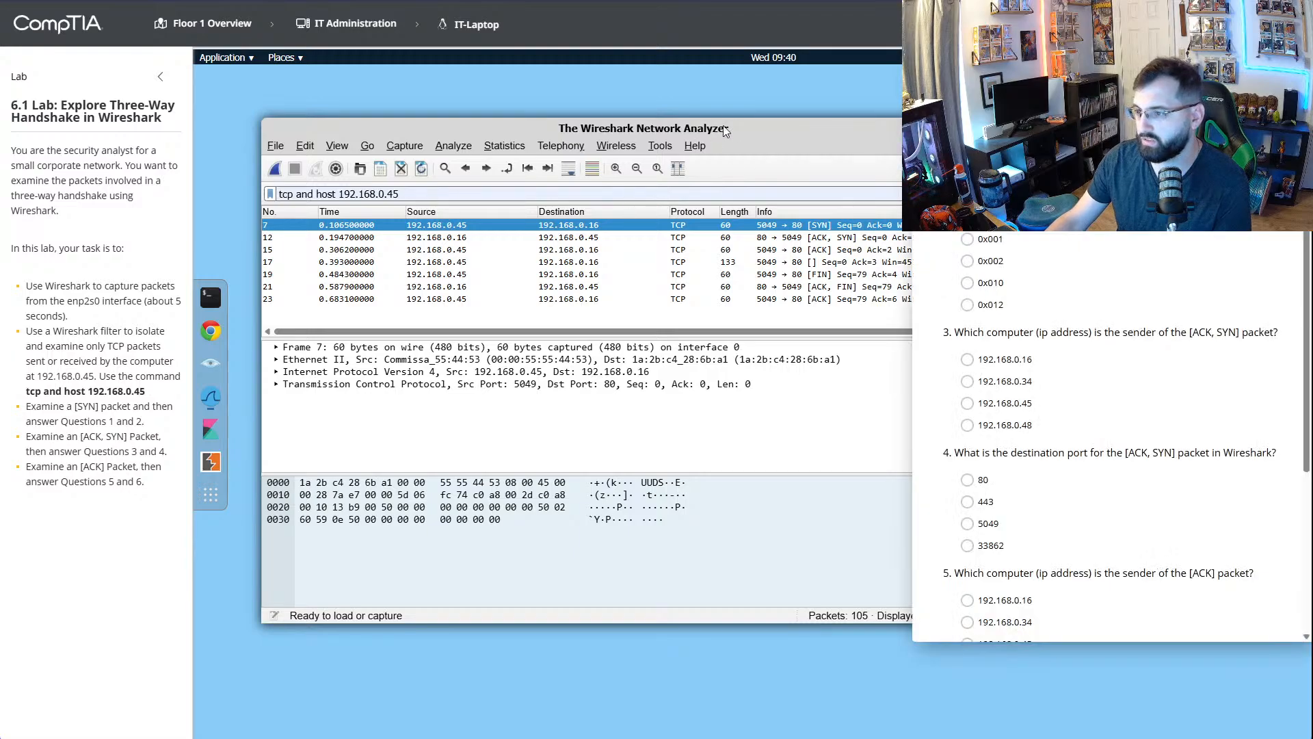
{"action": "left_click_drag", "start_coordinate": [738, 123], "coordinate": [650, 86]}
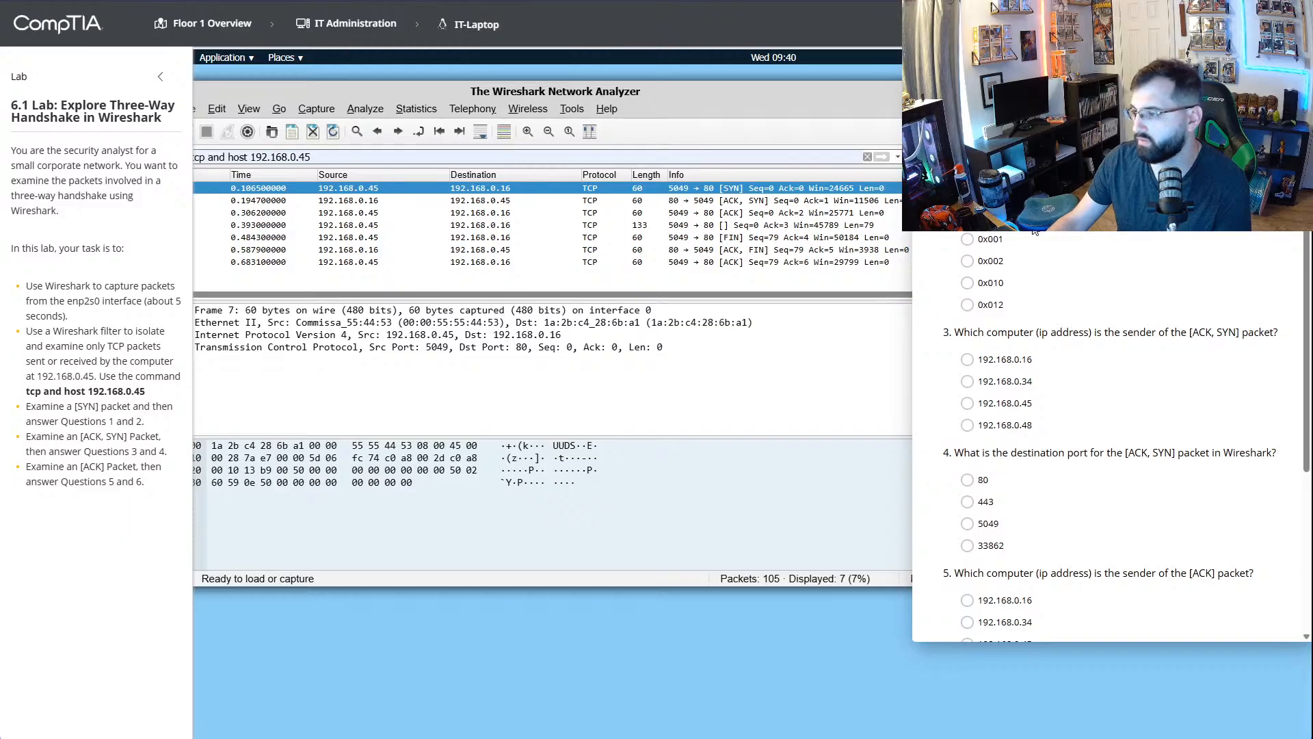
{"action": "left_click", "coordinate": [967, 262]}
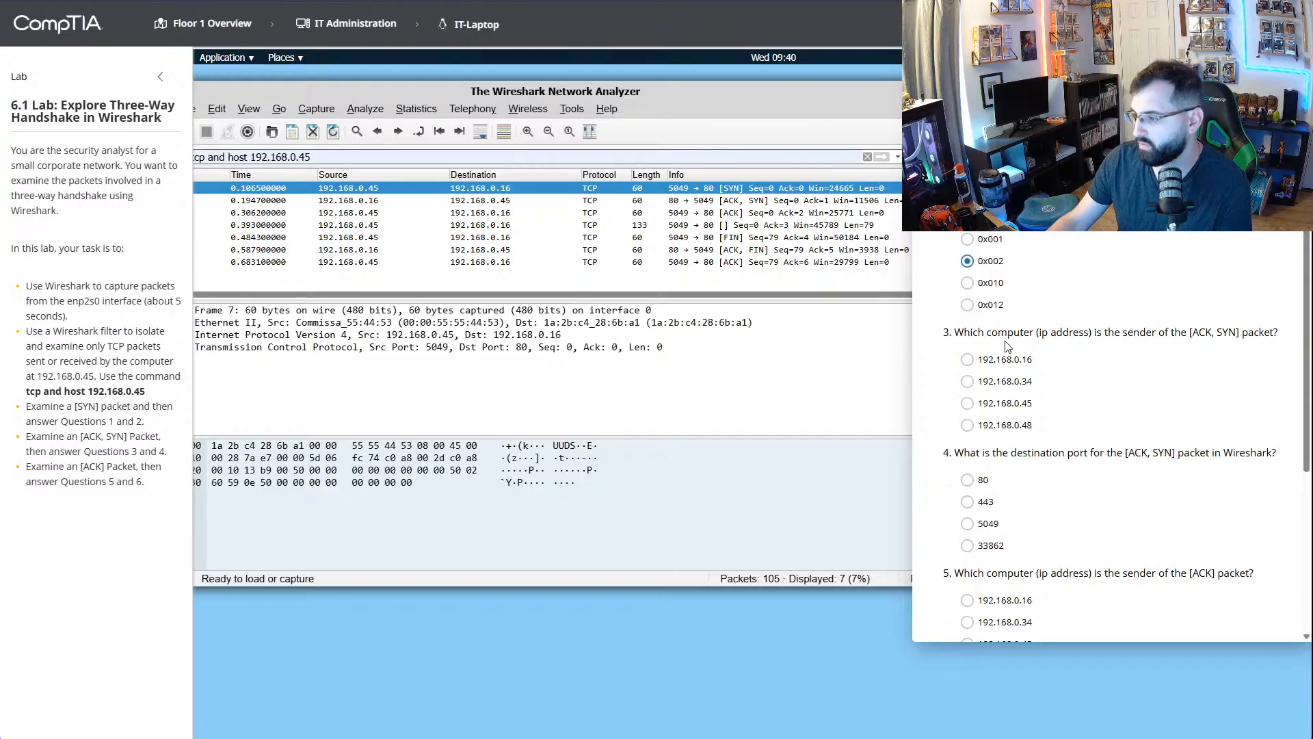
- Using the first [ACK, SYN] packet, answer question 3 with 192.168.0.16 and question 4 with 5049
{"action": "scroll", "coordinate": [1007, 347], "scroll_direction": "down", "scroll_amount": 3}
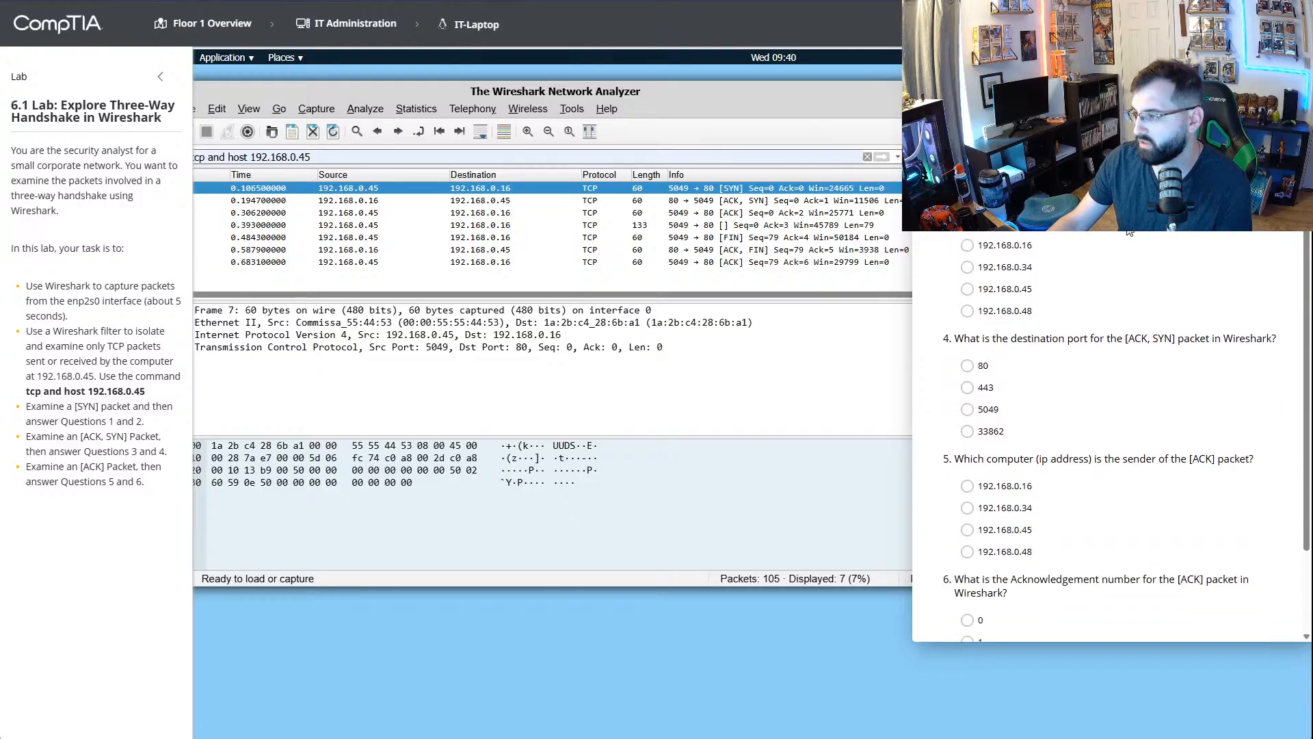
{"action": "left_click", "coordinate": [762, 201]}
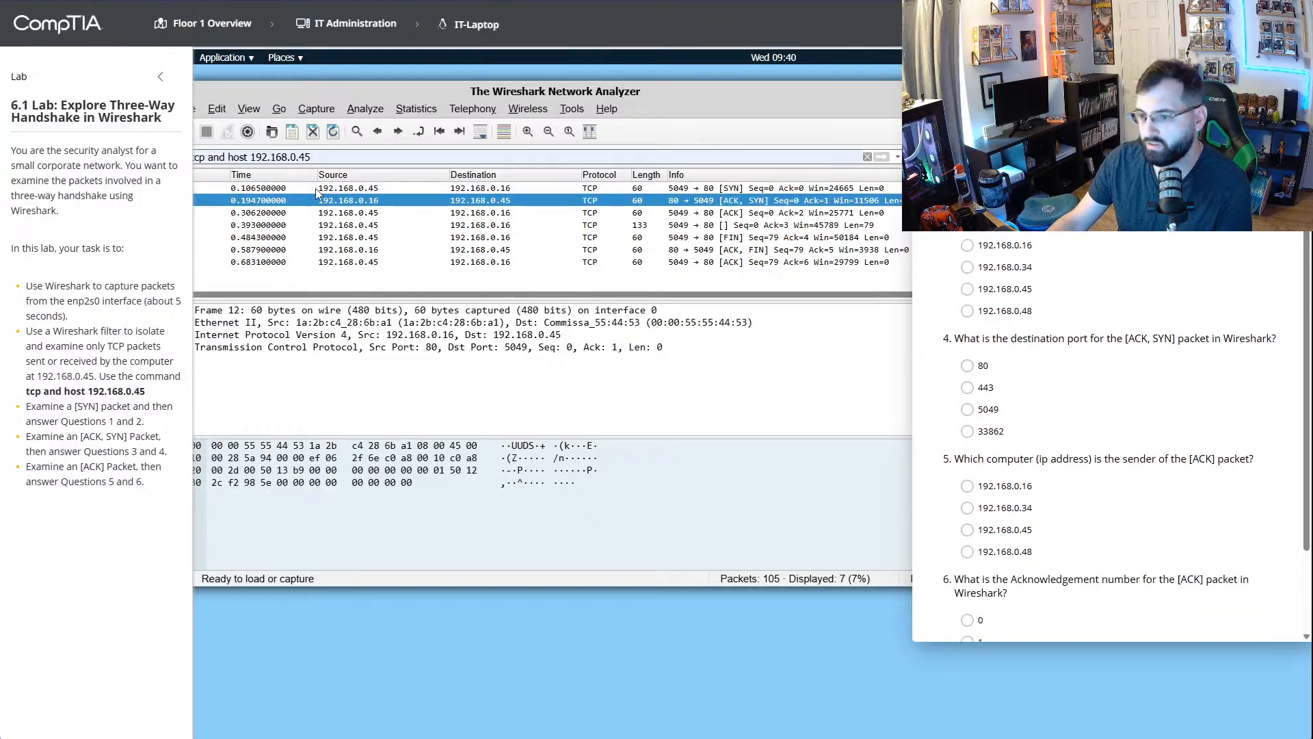
{"action": "left_click", "coordinate": [968, 245]}
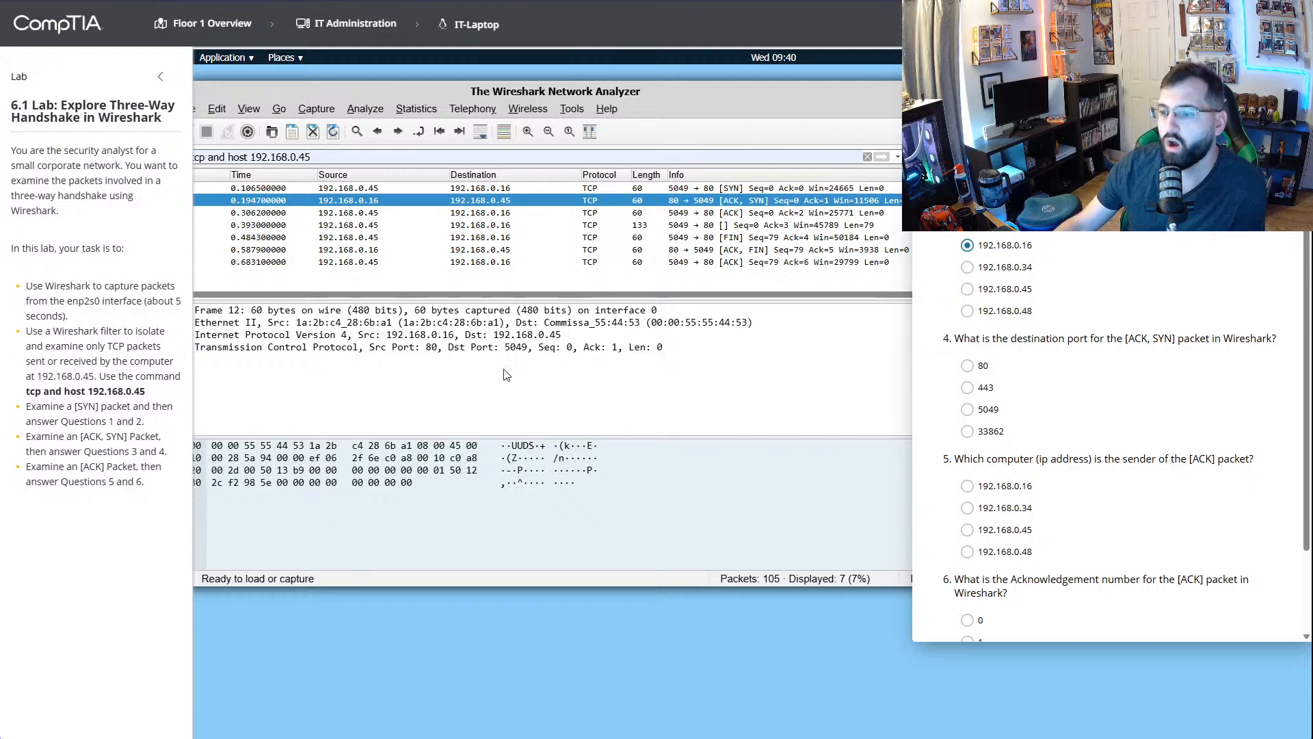
{"action": "left_click", "coordinate": [524, 349]}
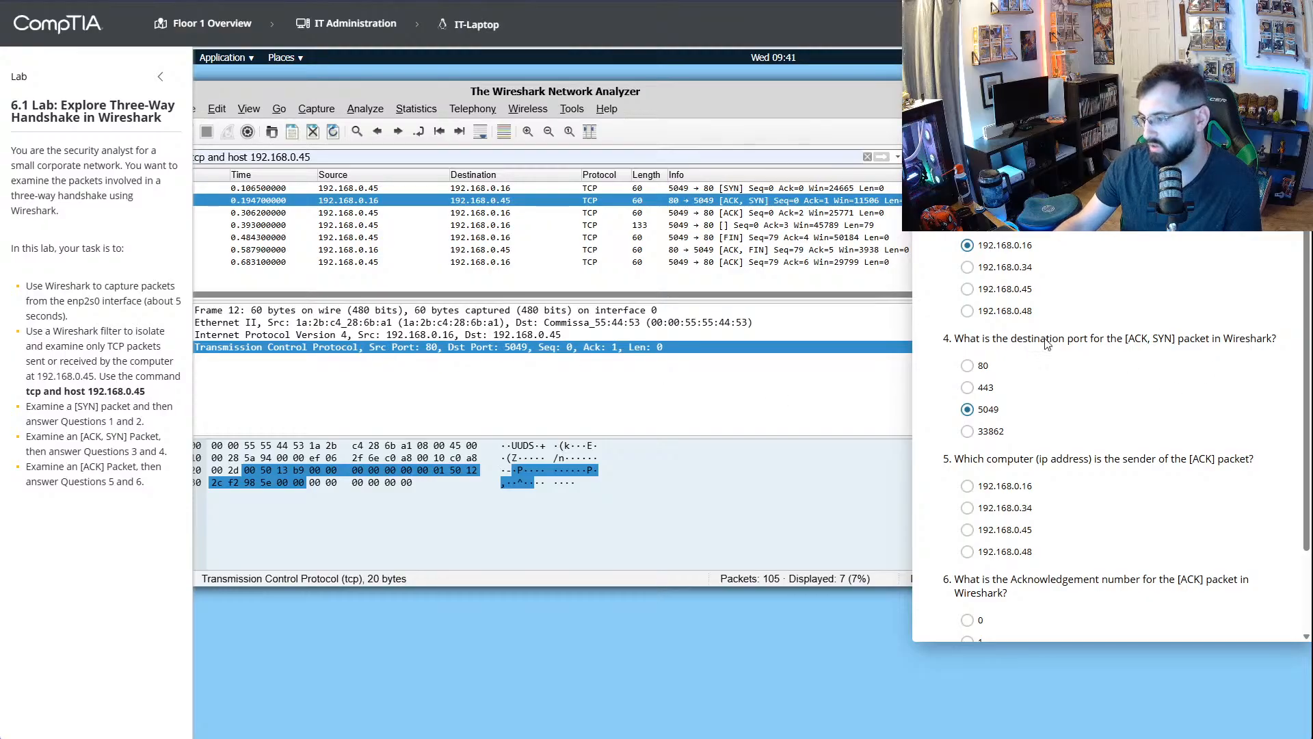
- Using the first [ACK] packet, answer question 5 with 192.168.0.45 and question 6 with 2
{"action": "scroll", "coordinate": [1047, 344], "scroll_direction": "down", "scroll_amount": 3}
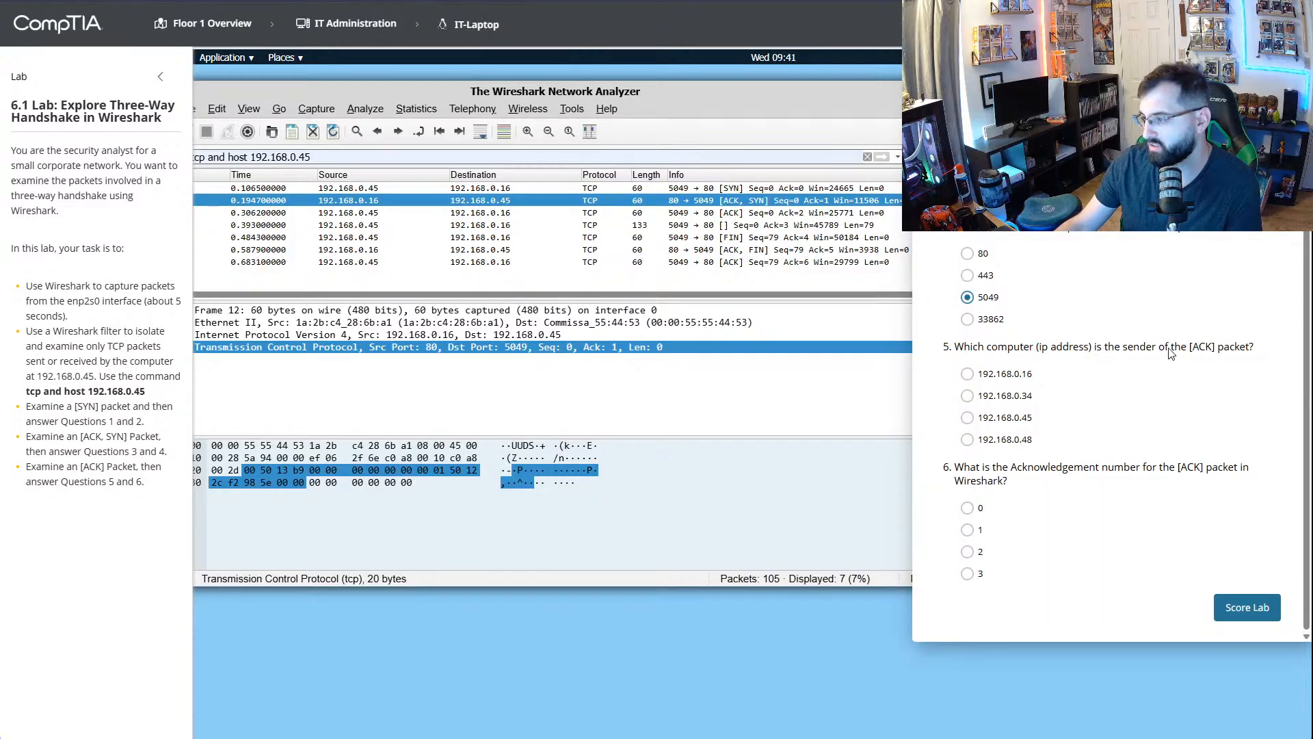
{"action": "left_click", "coordinate": [739, 216]}
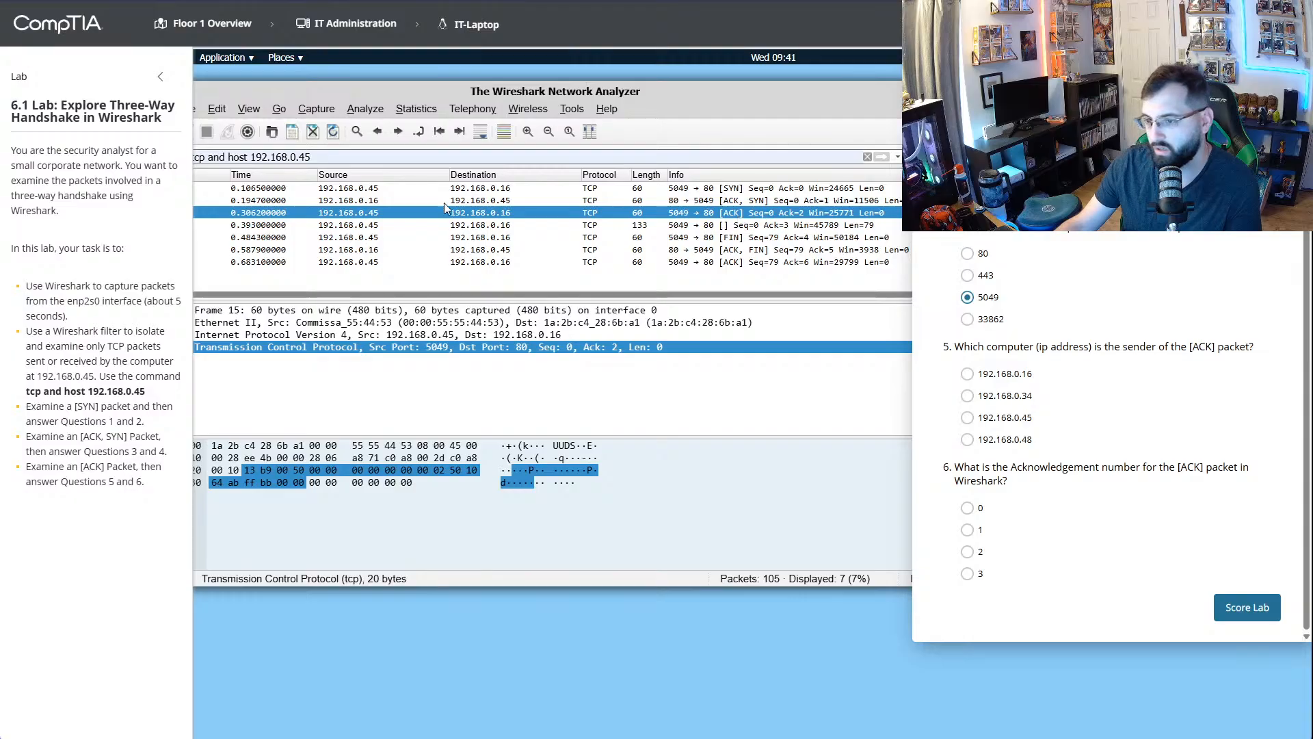
{"action": "left_click", "coordinate": [967, 418]}
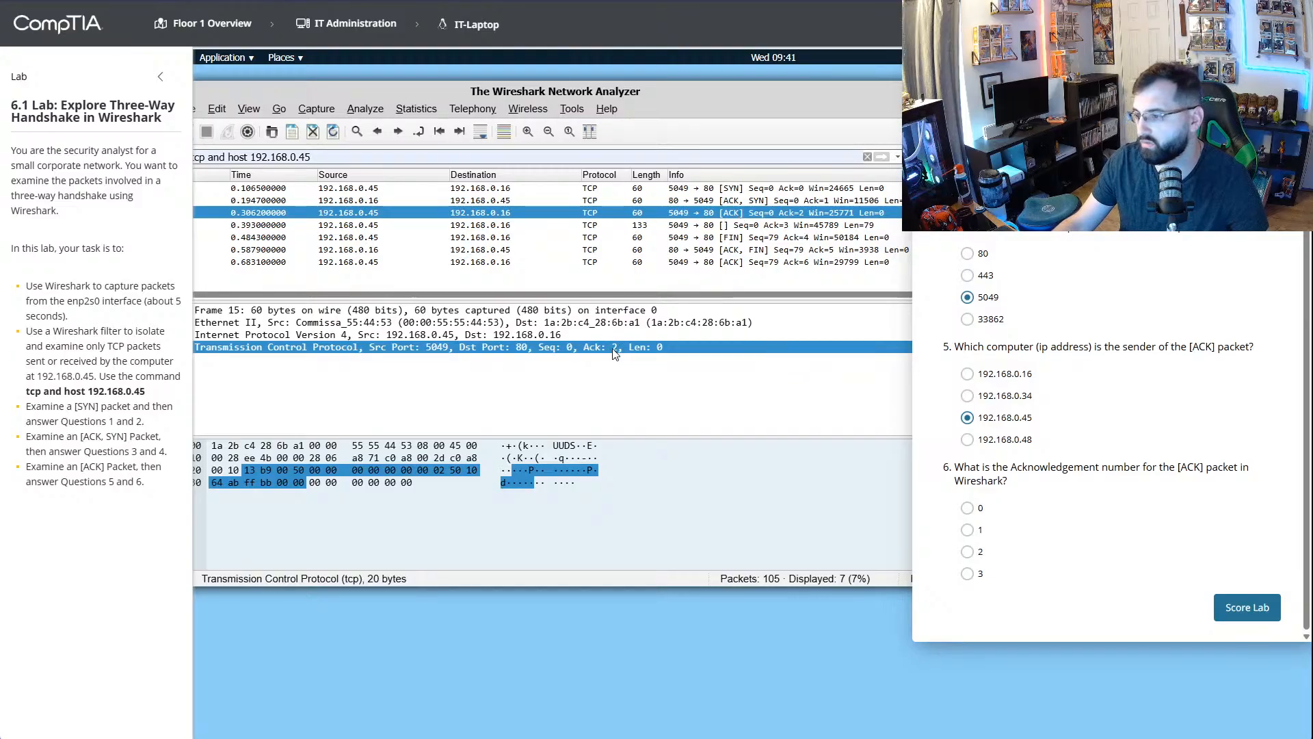
{"action": "left_click", "coordinate": [967, 551]}
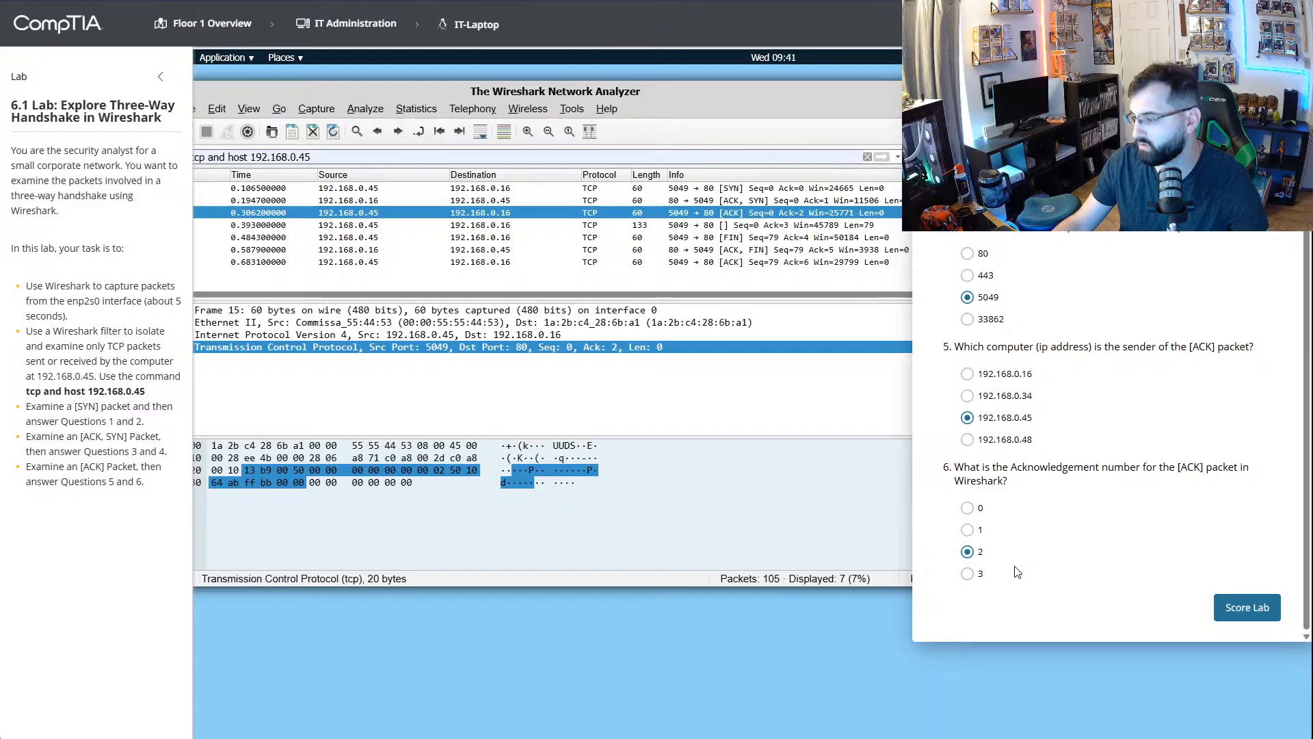
- Submit the restarted lab for scoring and close its score report
{"action": "left_click", "coordinate": [1247, 608]}
{"action": "left_click", "coordinate": [708, 426]}
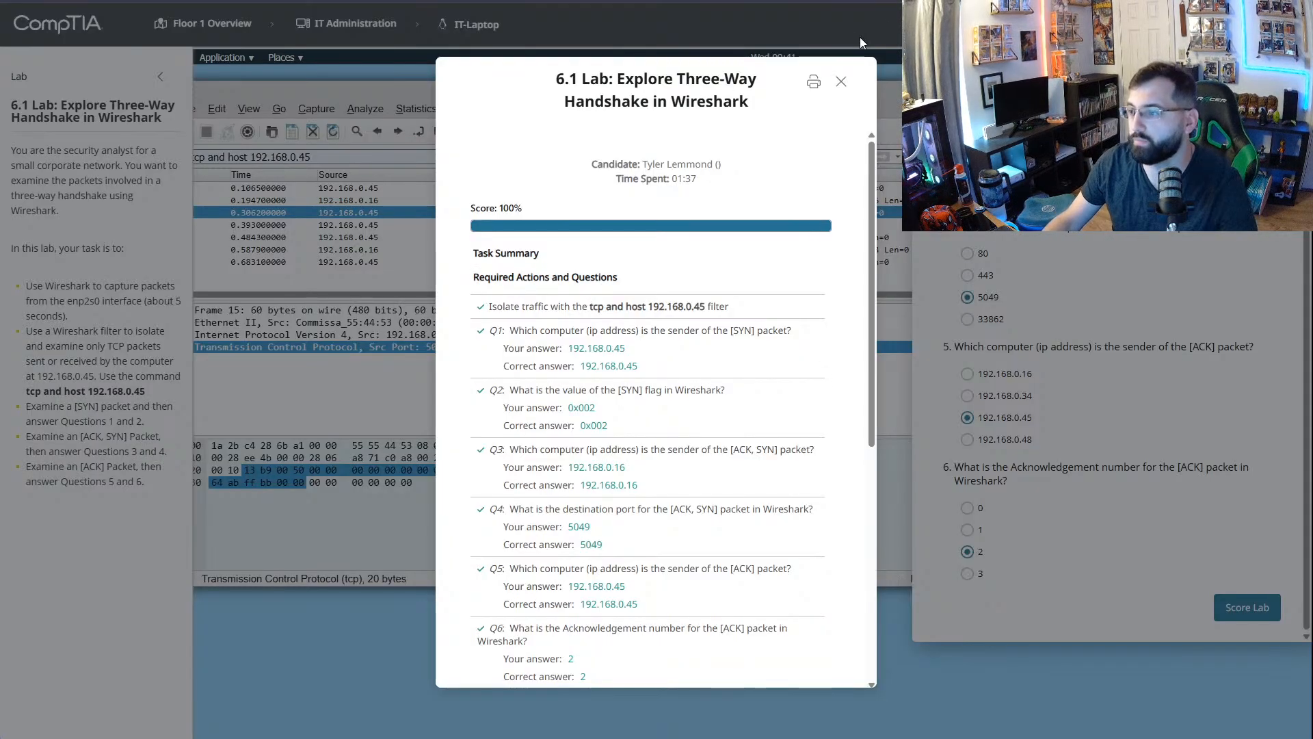
{"action": "left_click", "coordinate": [831, 80]}
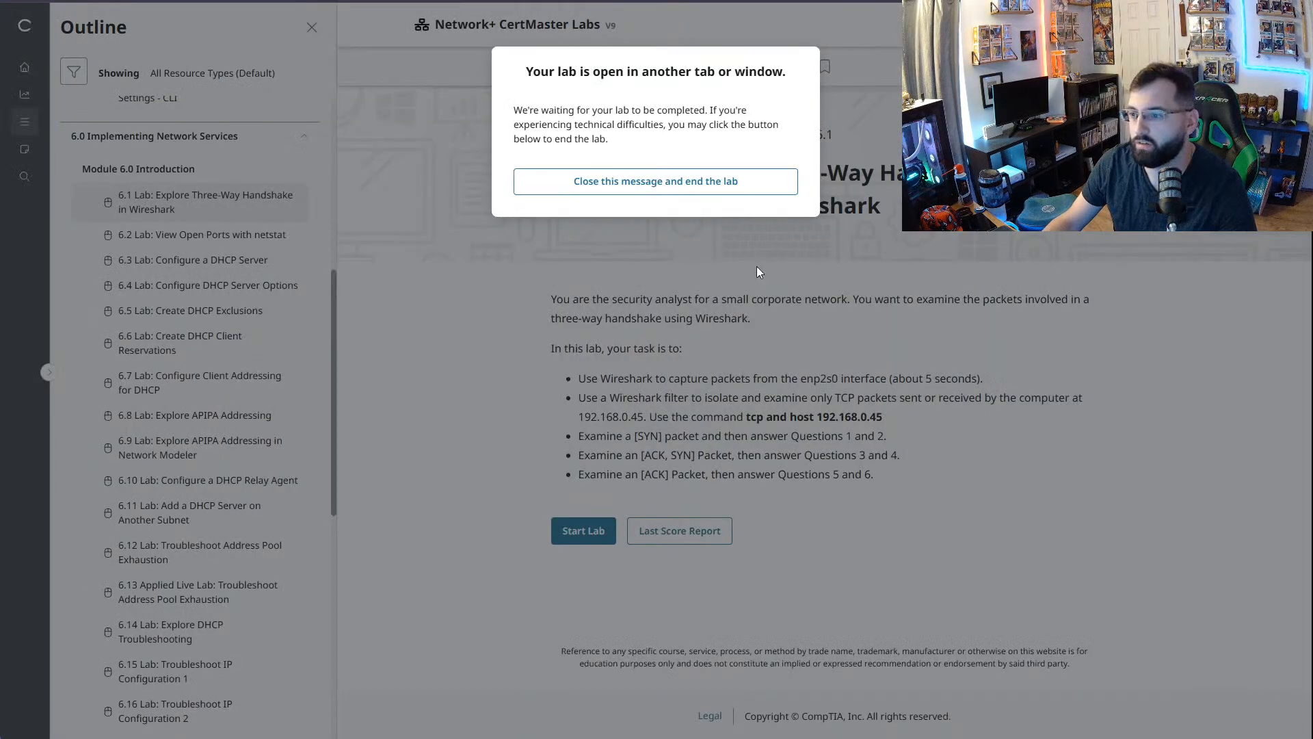
- Open lab 6.2, View Open Ports with netstat, from the course outline and read through its task description
{"action": "scroll", "coordinate": [269, 318], "scroll_direction": "down", "scroll_amount": 7}
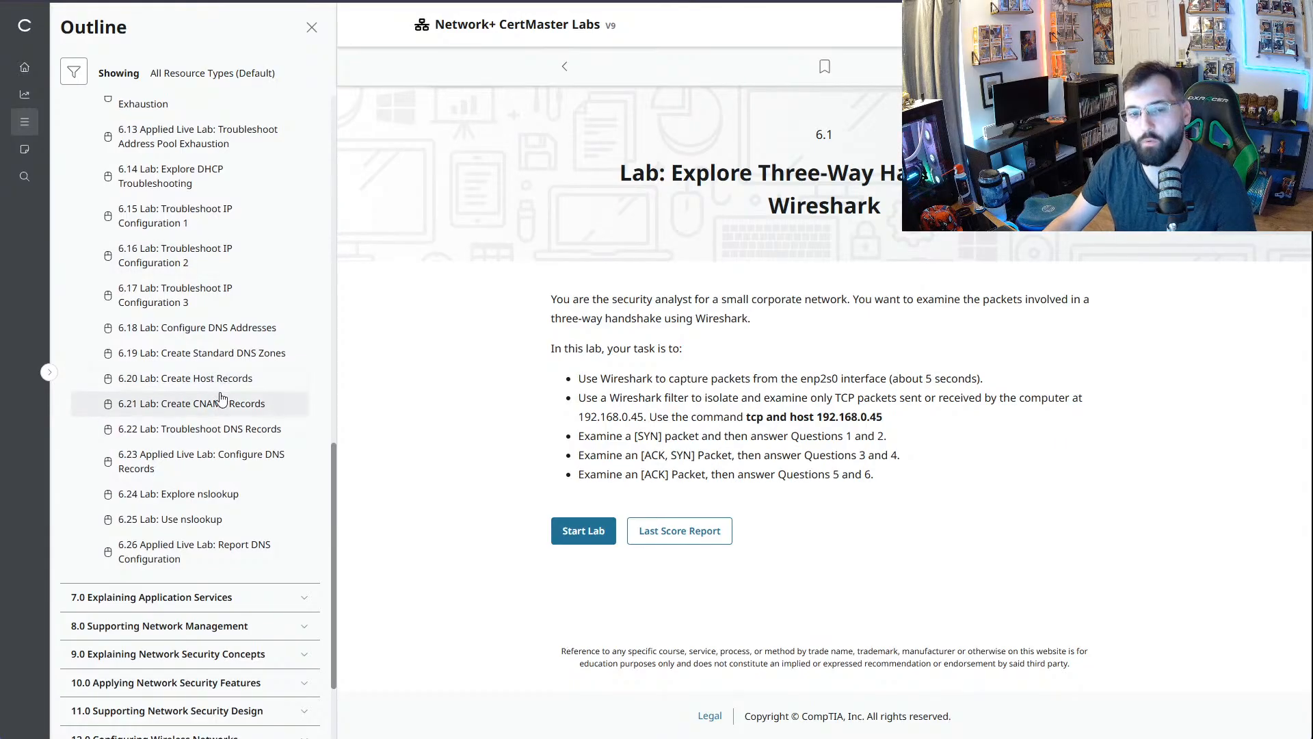
{"action": "scroll", "coordinate": [222, 396], "scroll_direction": "up", "scroll_amount": 9}
{"action": "left_click", "coordinate": [261, 351]}
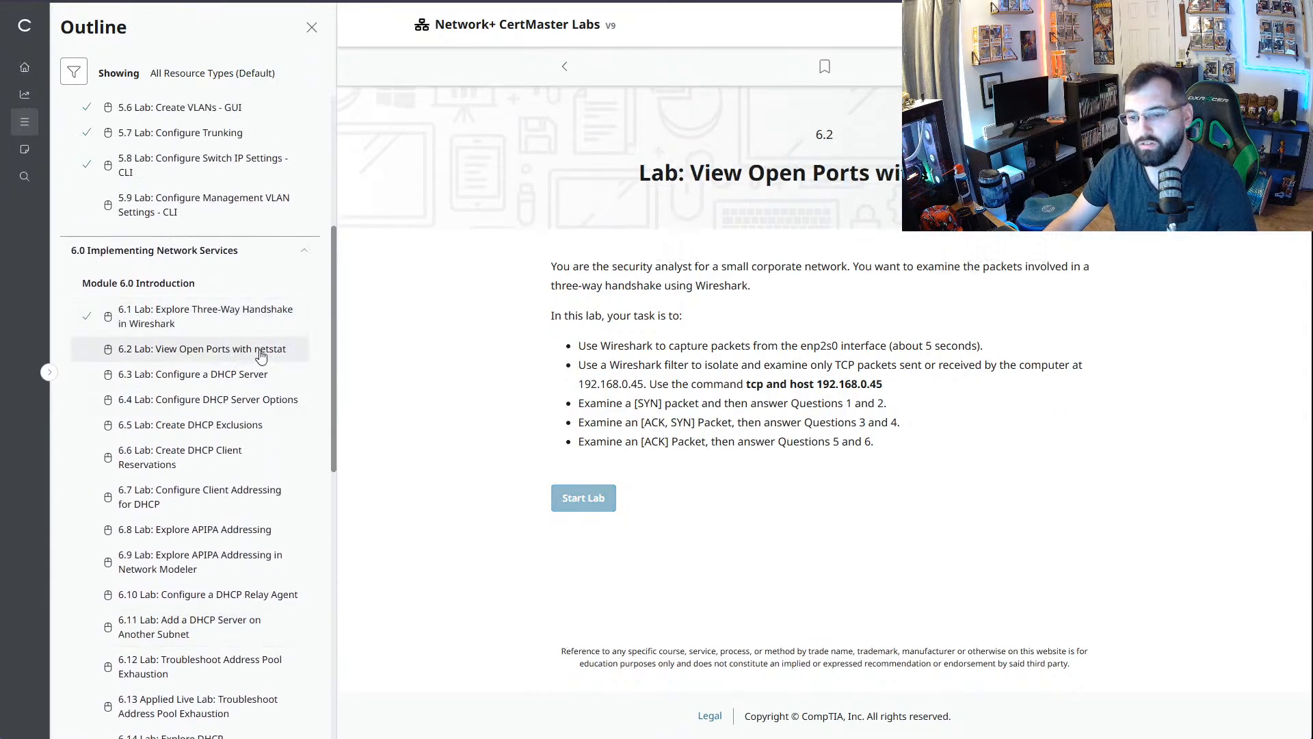
{"action": "scroll", "coordinate": [962, 405], "scroll_direction": "down", "scroll_amount": 2}
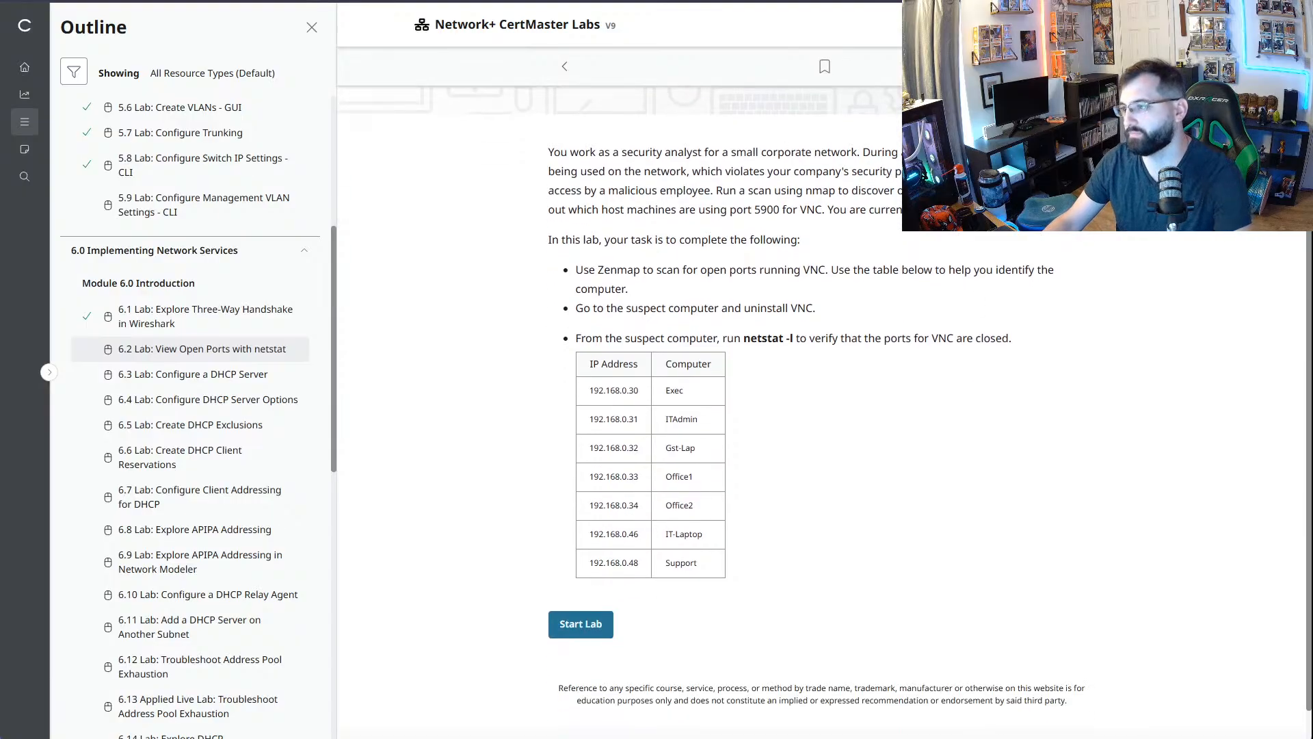
{"action": "left_click_drag", "start_coordinate": [536, 157], "coordinate": [1030, 303]}
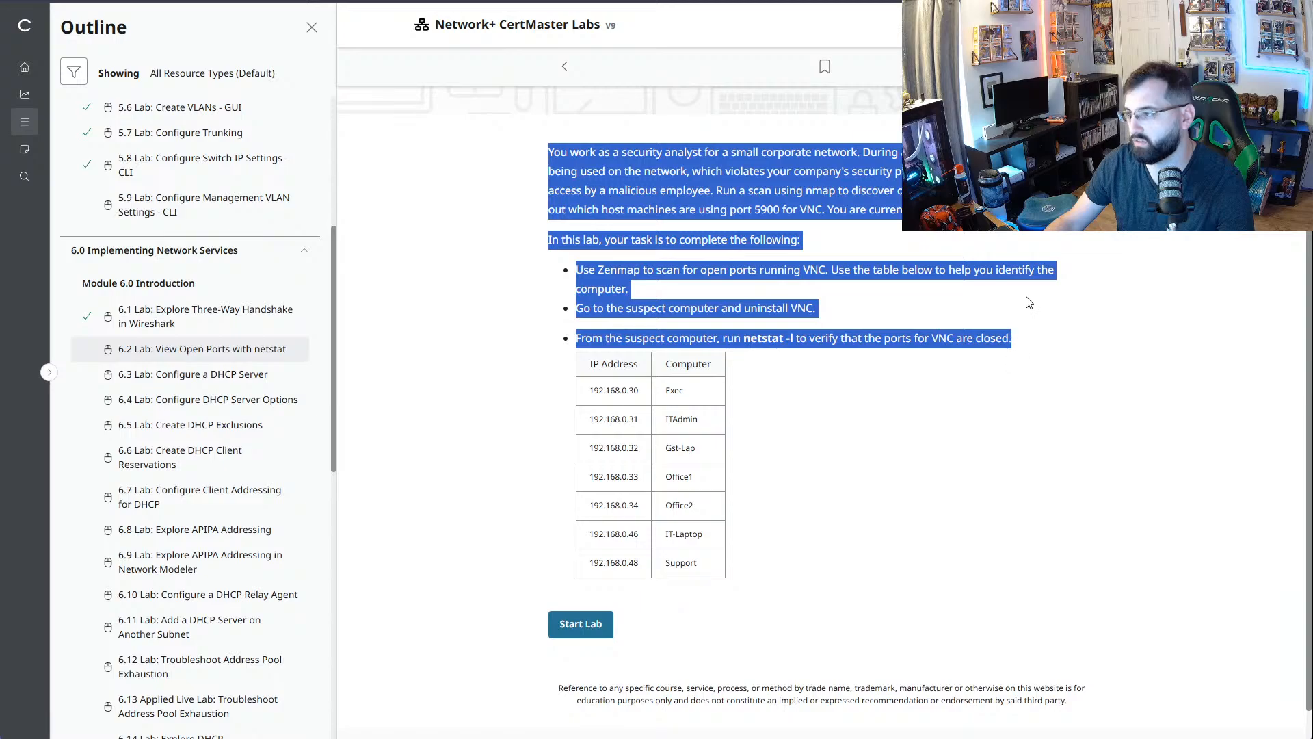
{"action": "left_click", "coordinate": [978, 303]}
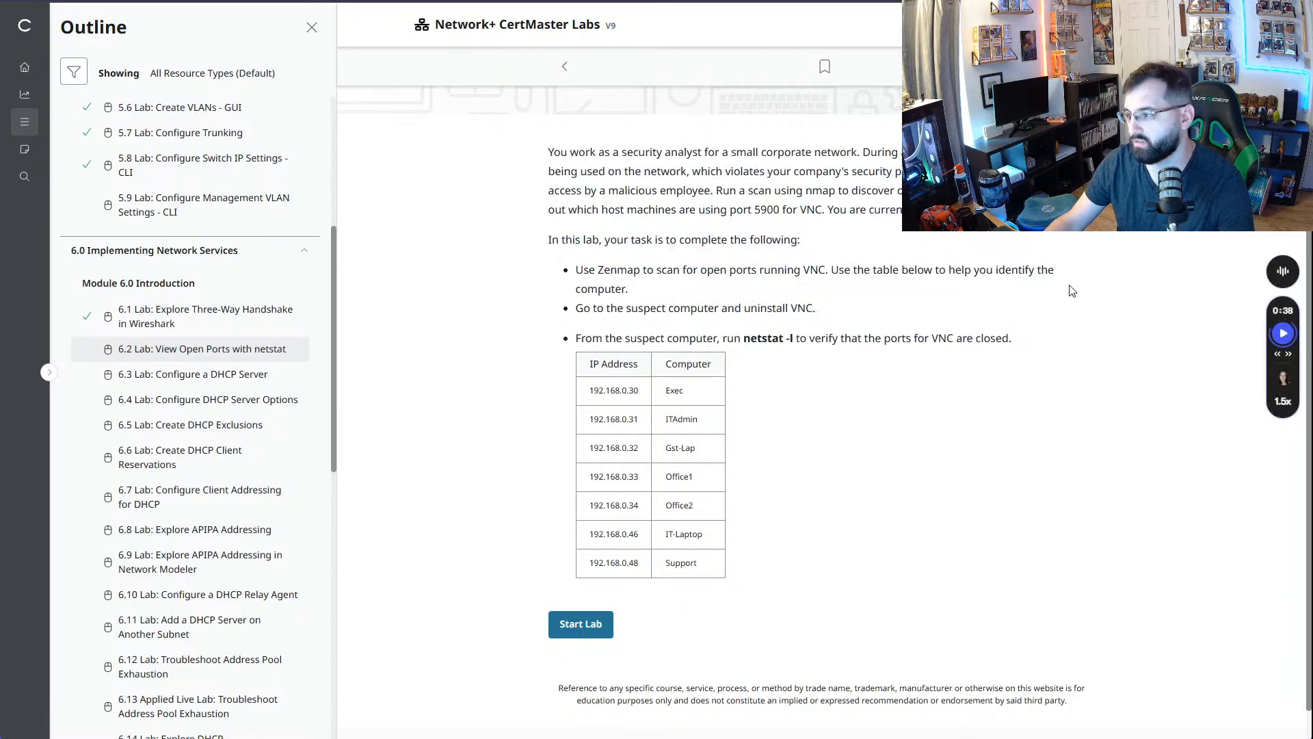
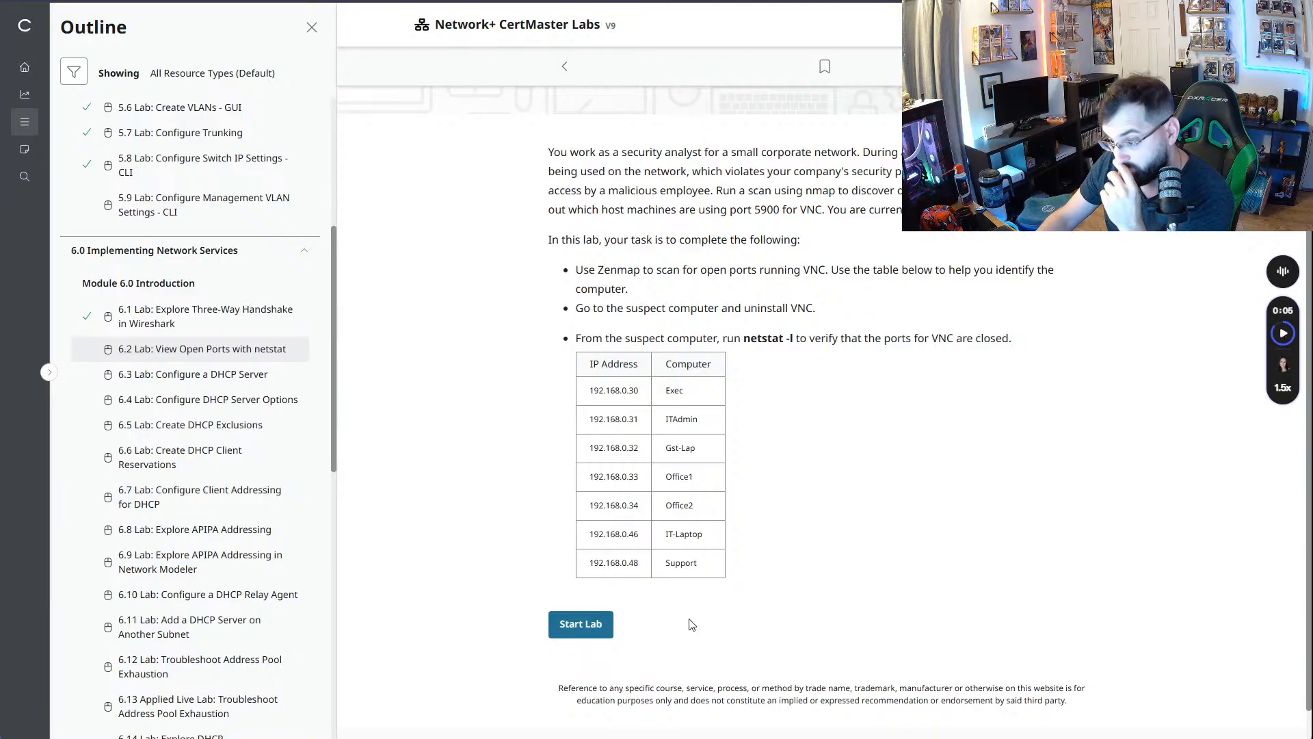
- Start lab 6.2, View Open Ports with netstat, and open Zenmap on the IT-Laptop computer
{"action": "left_click", "coordinate": [581, 623]}
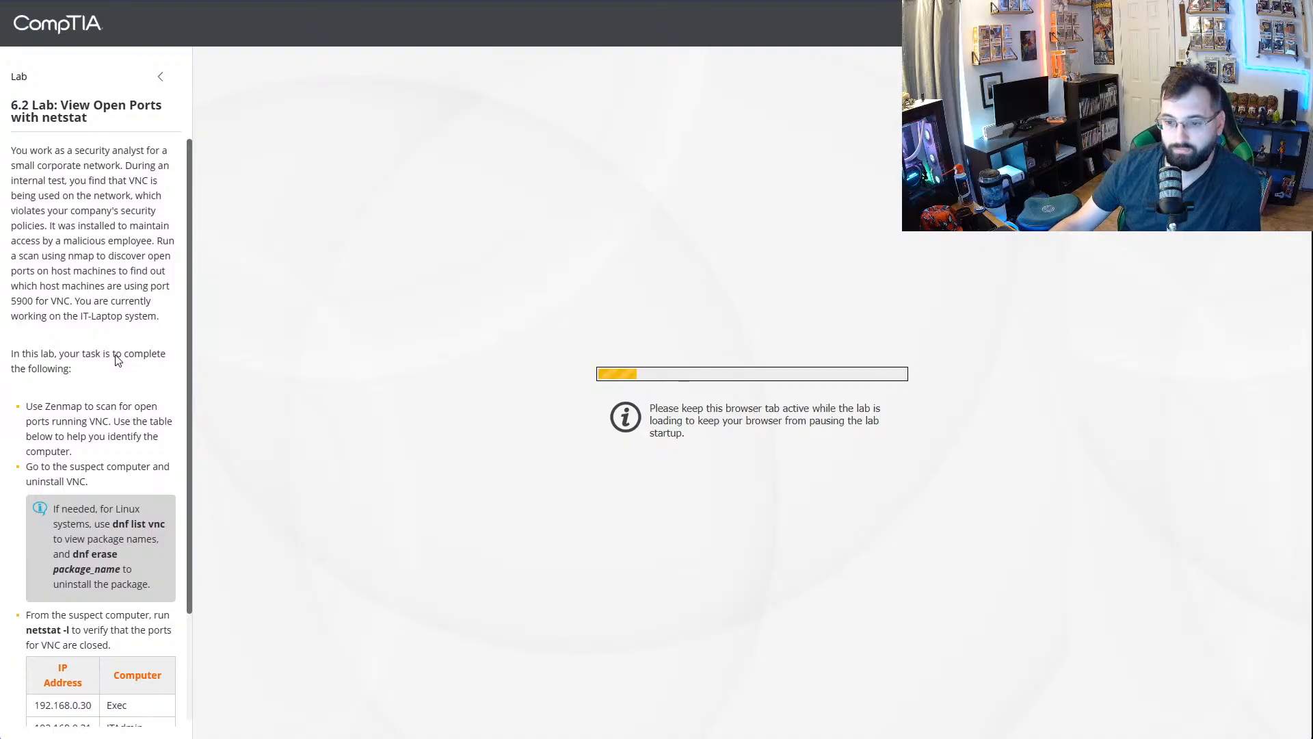
{"action": "left_click_drag", "start_coordinate": [43, 410], "coordinate": [82, 409]}
{"action": "left_click", "coordinate": [86, 396]}
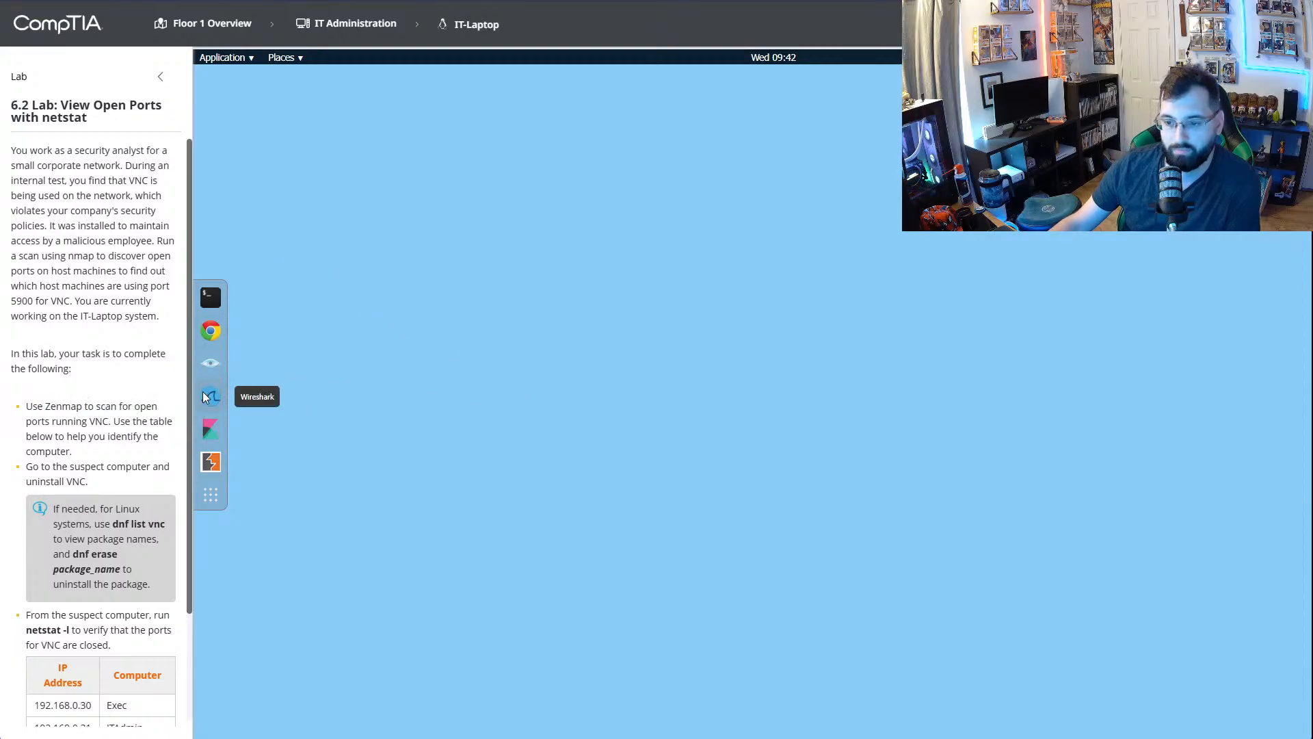
{"action": "left_click", "coordinate": [210, 367]}
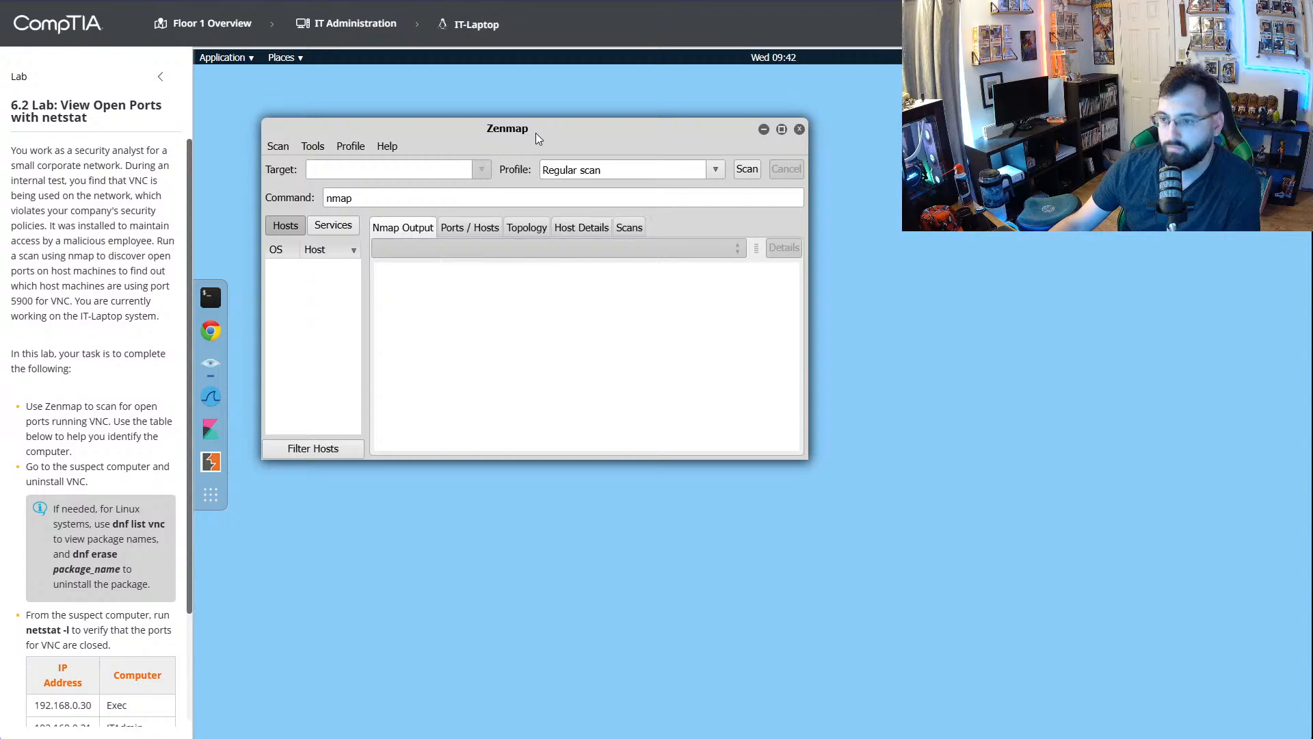
{"action": "left_click_drag", "start_coordinate": [566, 128], "coordinate": [669, 88]}
- Switch to Google AI Mode, ask "What is Zen map?", read through the answer, and return to the lab
{"action": "left_click", "coordinate": [712, 1]}
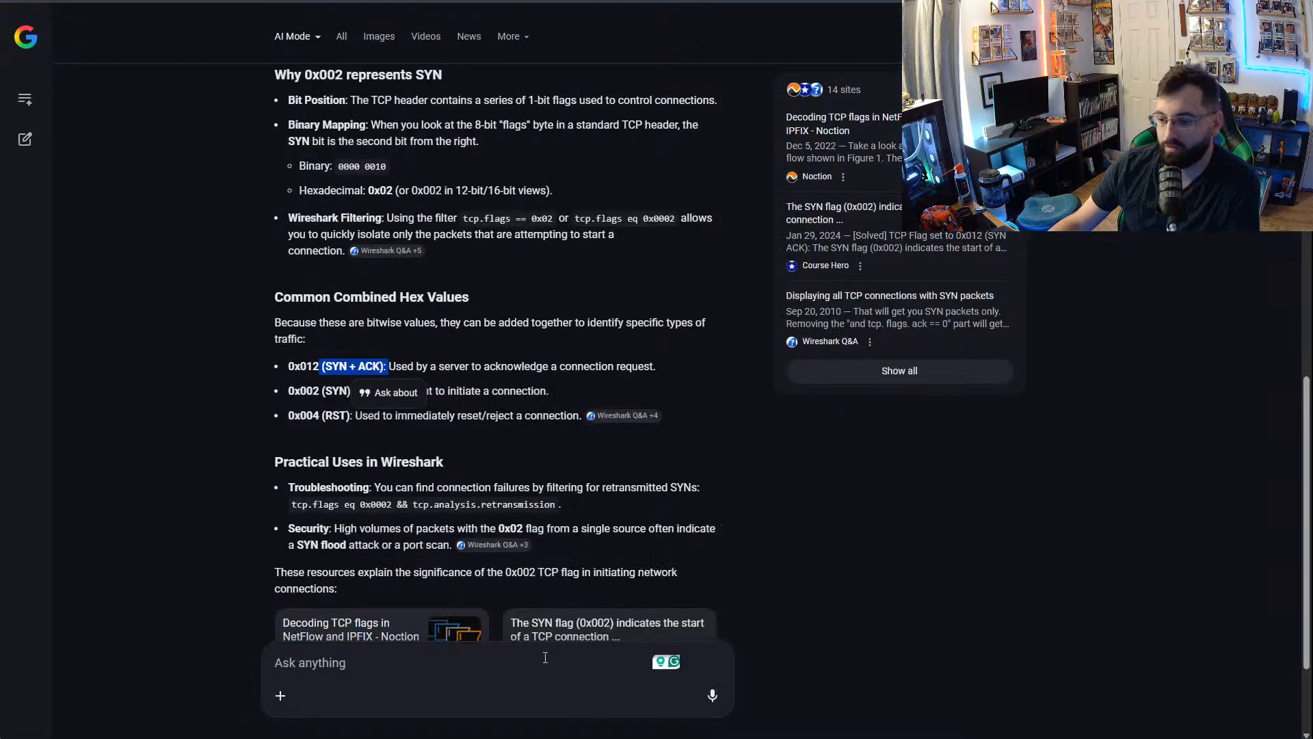
{"action": "left_click", "coordinate": [448, 657]}
{"action": "type", "text": "What i"}
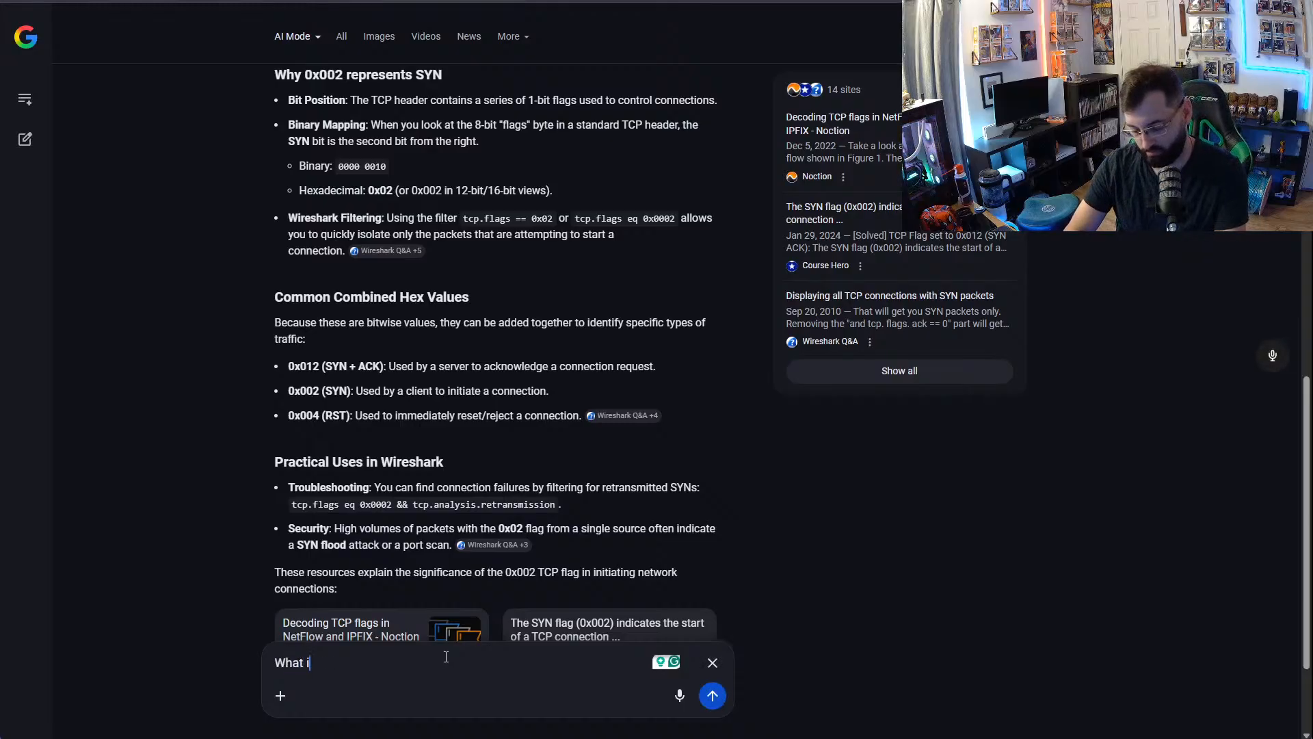
{"action": "type", "text": "s Zen map?"}
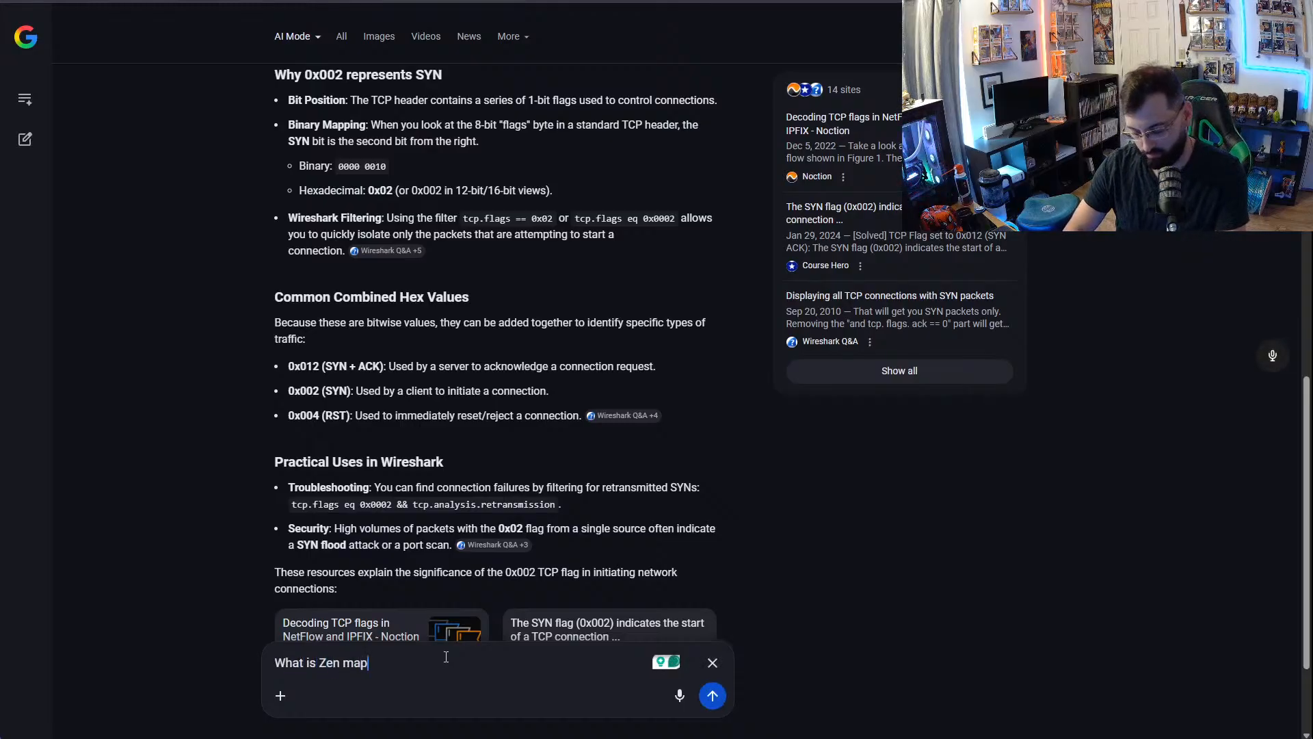
{"action": "key", "text": "Return"}
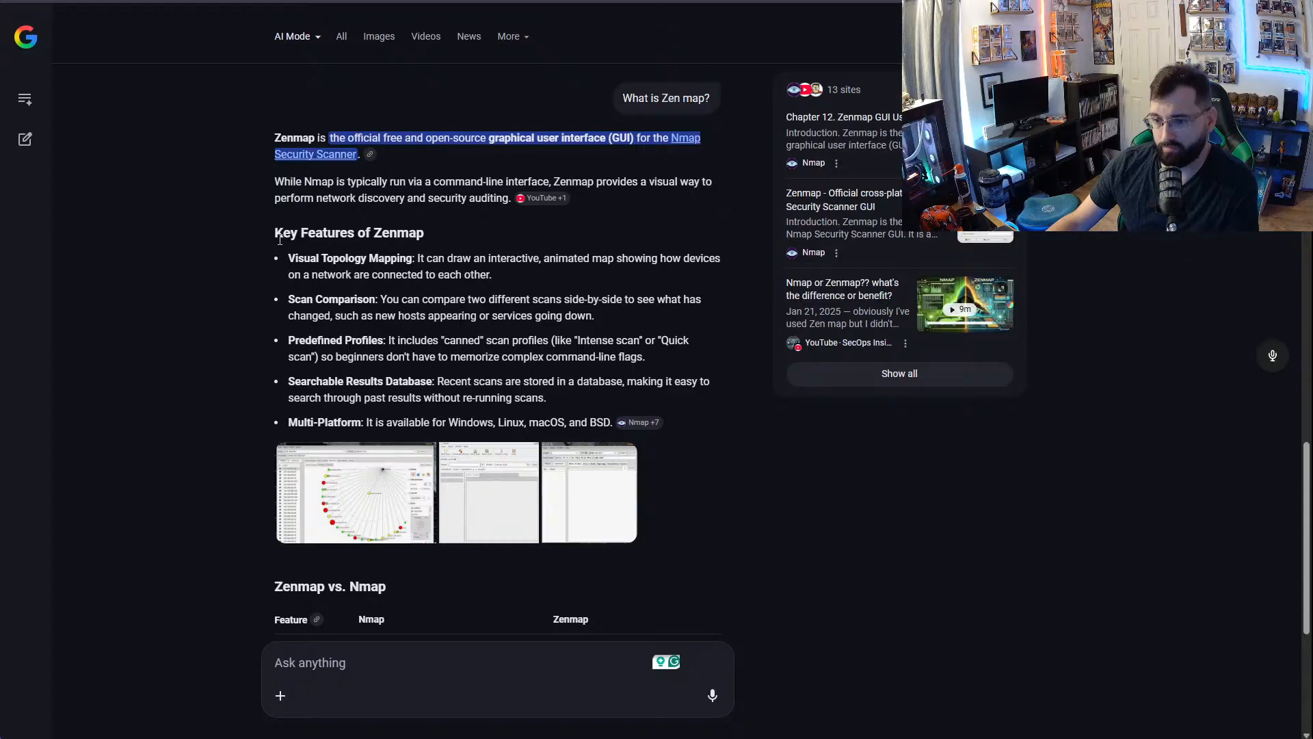
{"action": "left_click_drag", "start_coordinate": [309, 262], "coordinate": [403, 260]}
{"action": "left_click", "coordinate": [291, 301]}
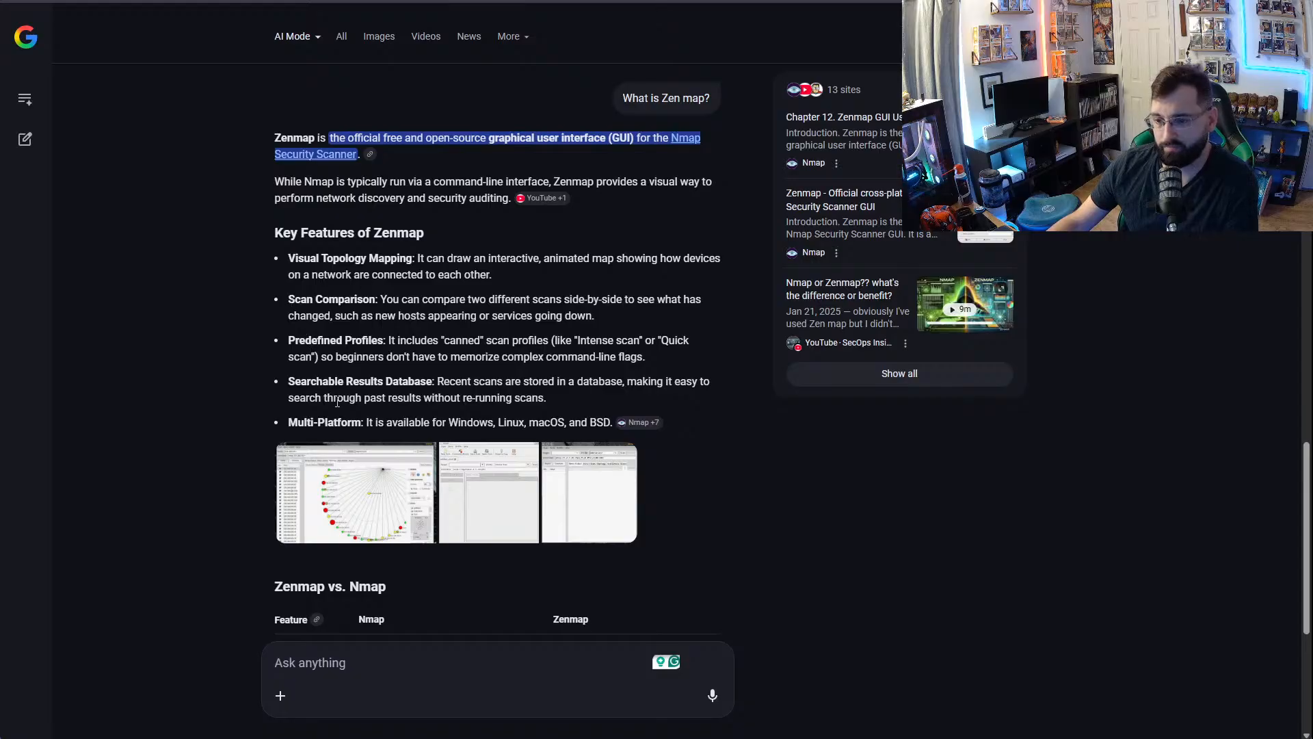
{"action": "scroll", "coordinate": [386, 388], "scroll_direction": "down", "scroll_amount": 5}
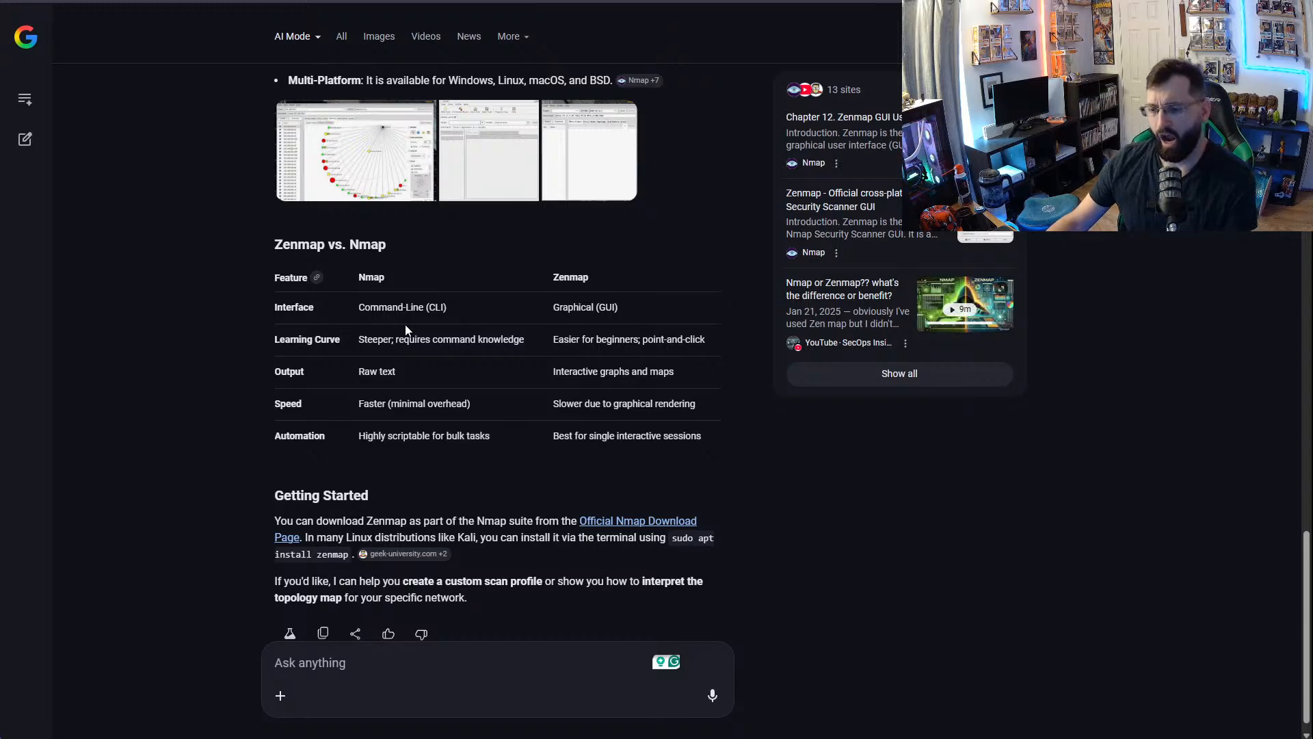
{"action": "scroll", "coordinate": [482, 377], "scroll_direction": "down", "scroll_amount": 1}
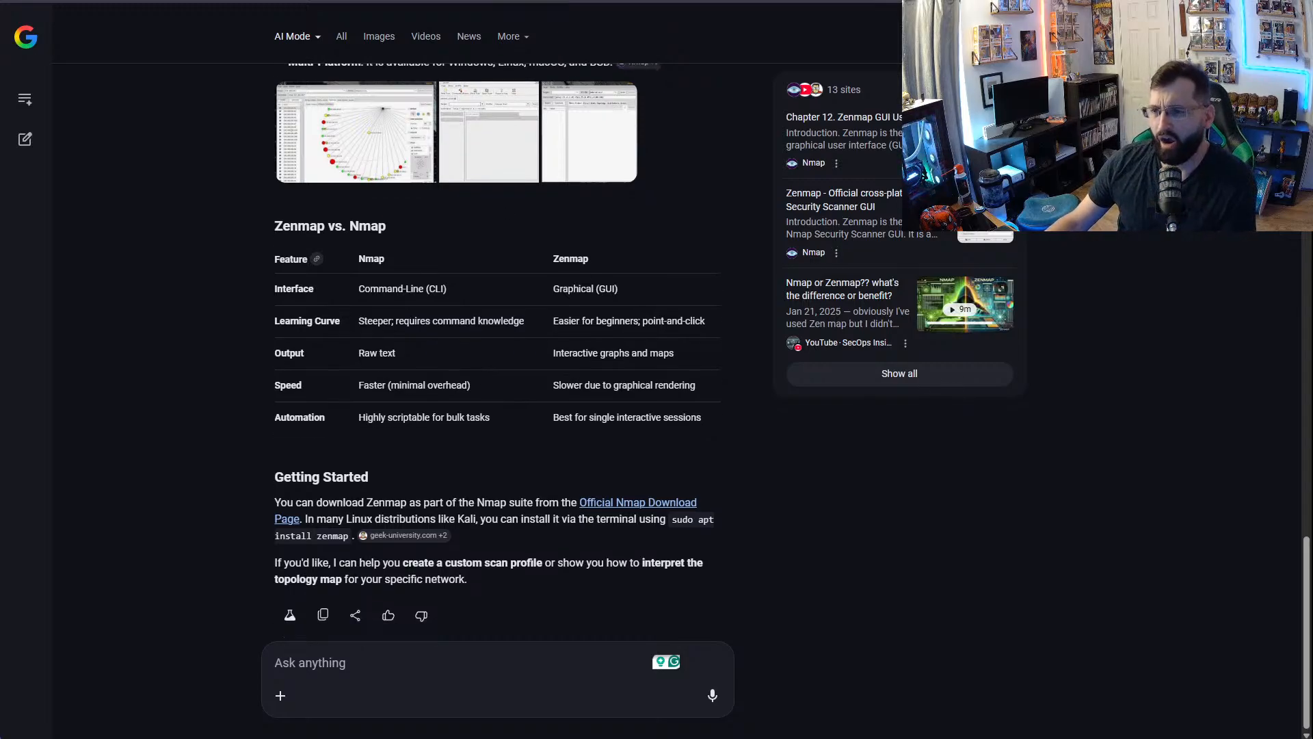
{"action": "left_click", "coordinate": [457, 1]}
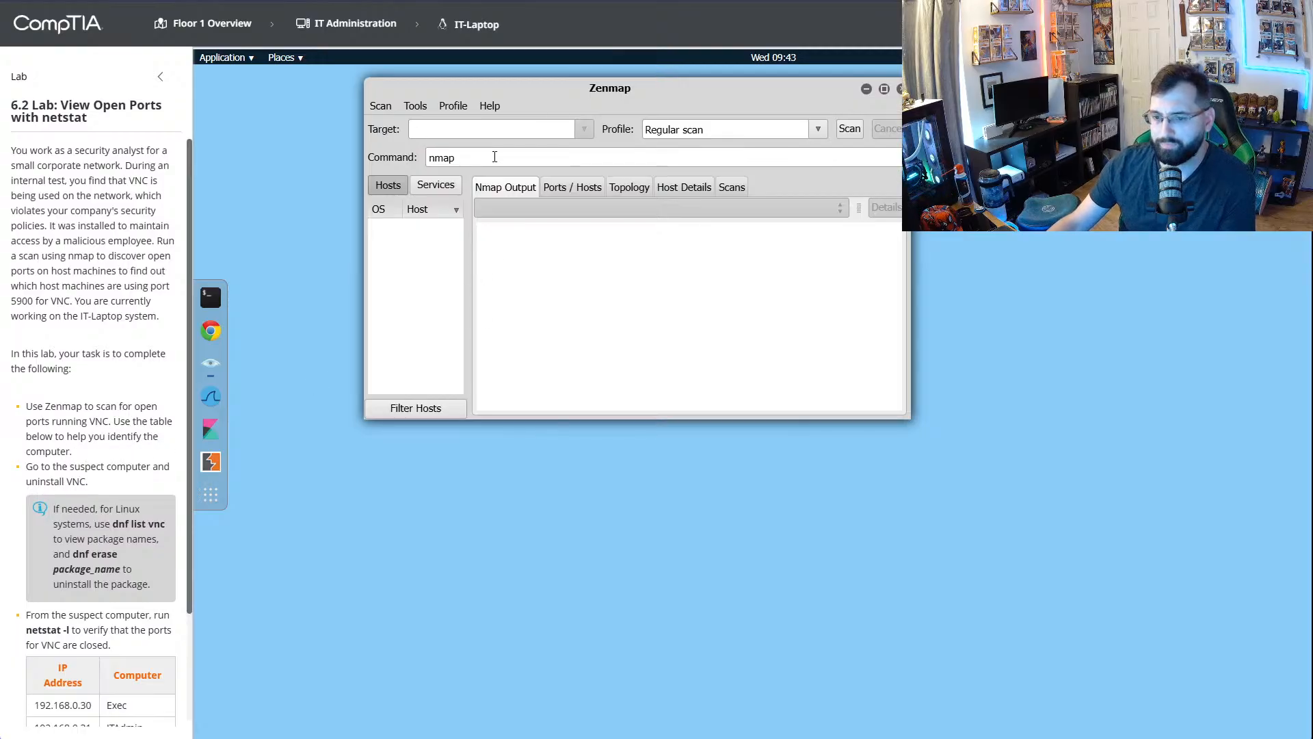
- Run the plain nmap command with the Regular scan profile and no target, and read through its output
{"action": "scroll", "coordinate": [45, 474], "scroll_direction": "down", "scroll_amount": 2}
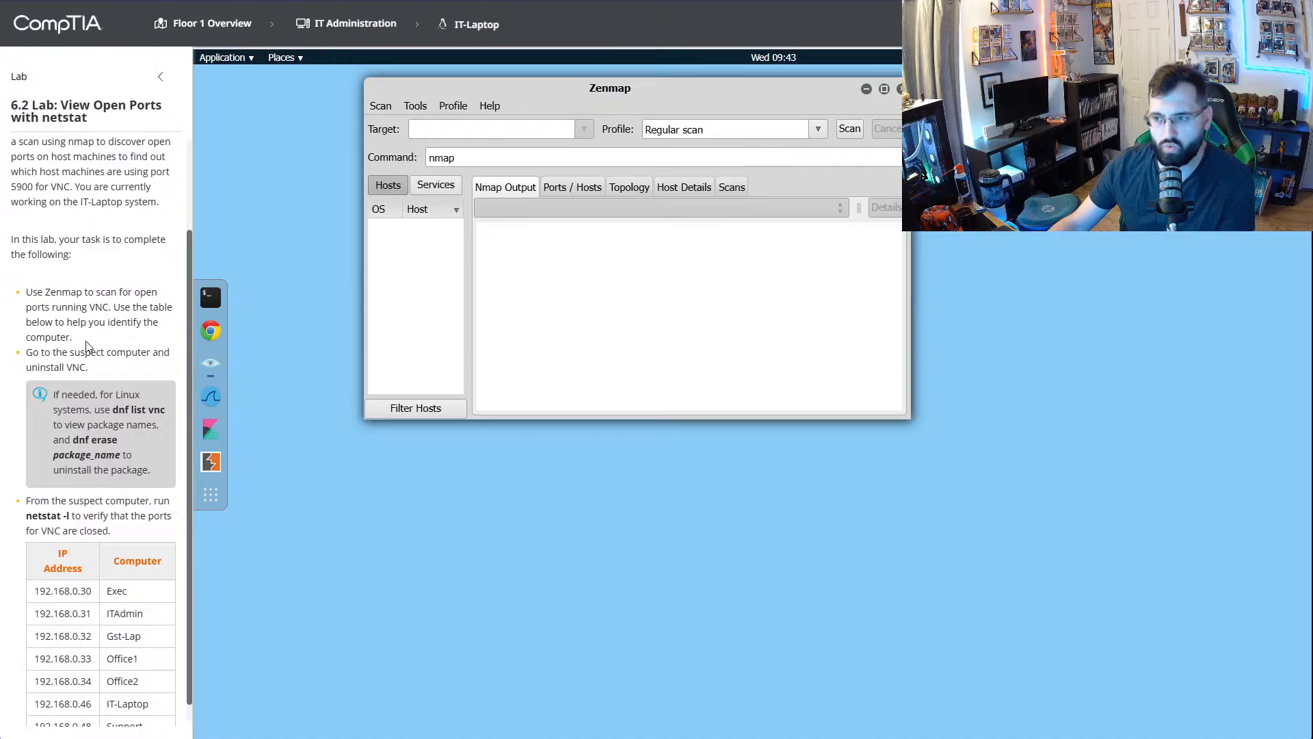
{"action": "left_click", "coordinate": [850, 130]}
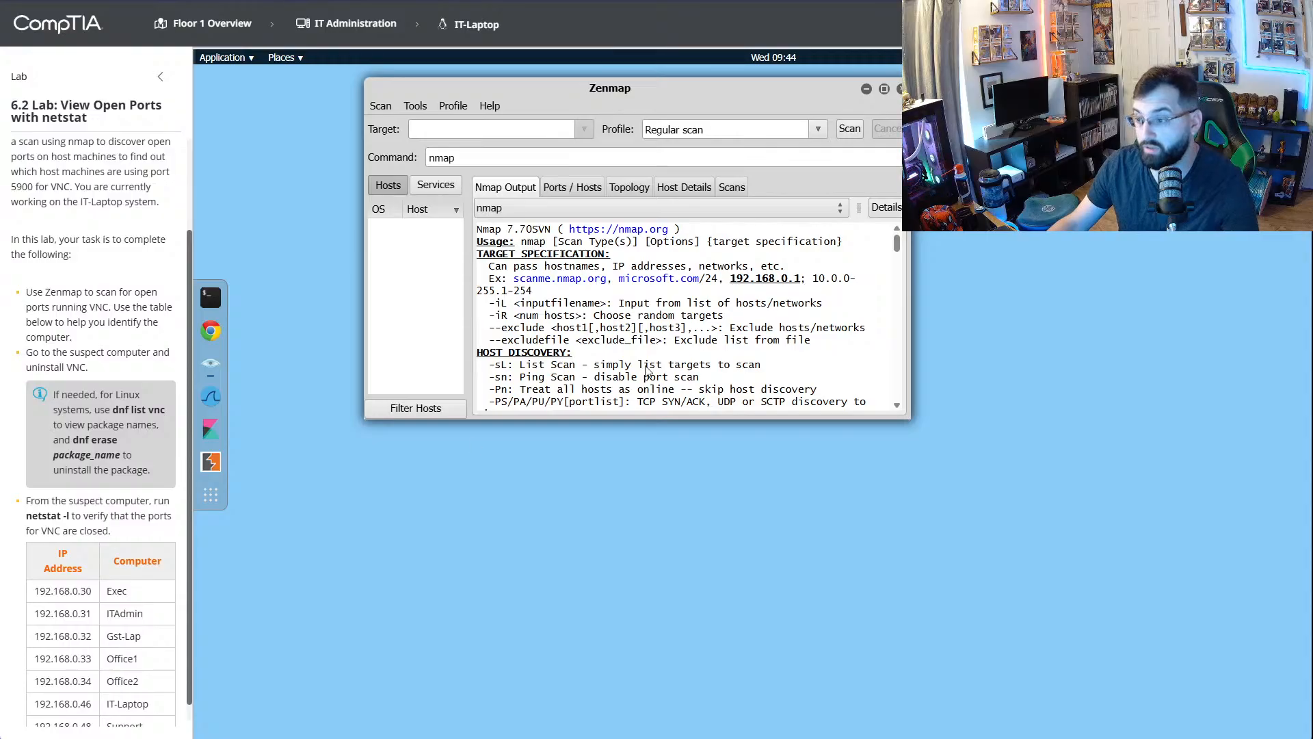
{"action": "scroll", "coordinate": [108, 592], "scroll_direction": "up", "scroll_amount": 3}
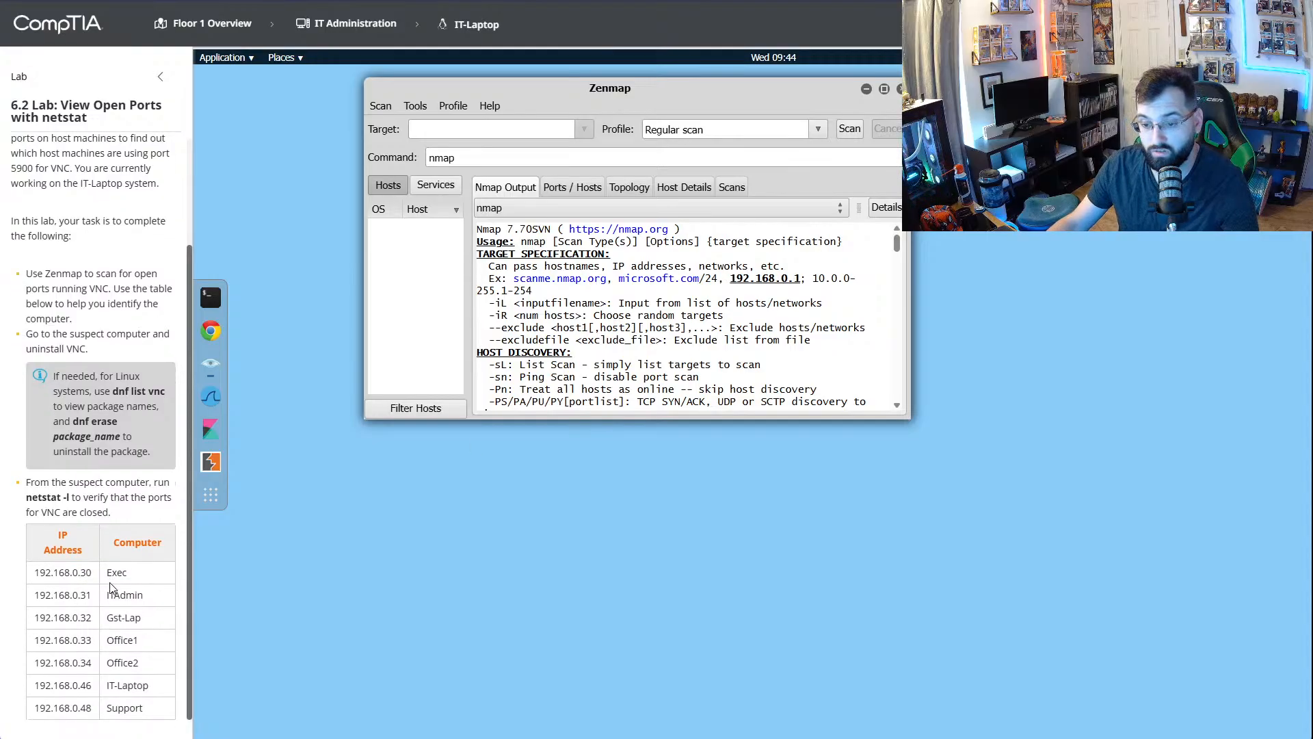
{"action": "scroll", "coordinate": [113, 598], "scroll_direction": "down", "scroll_amount": 3}
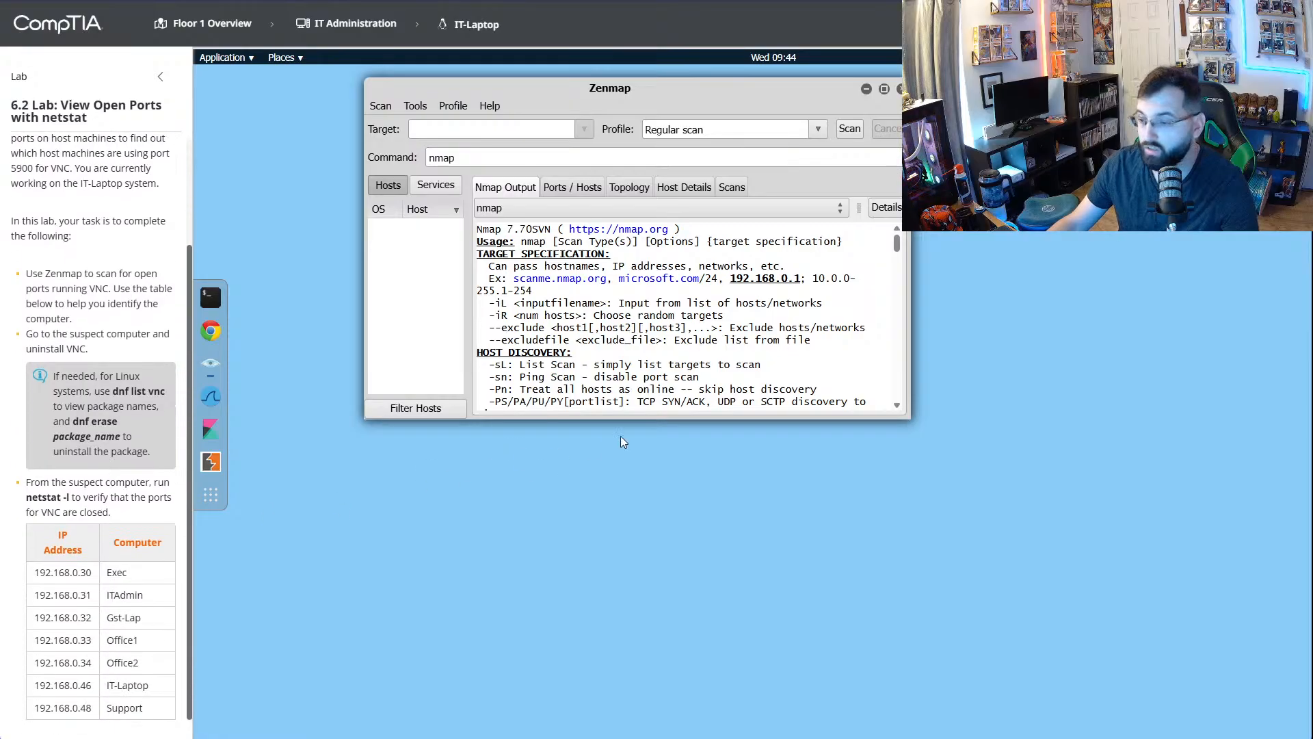
{"action": "left_click_drag", "start_coordinate": [859, 418], "coordinate": [859, 684]}
{"action": "scroll", "coordinate": [731, 420], "scroll_direction": "down", "scroll_amount": 3}
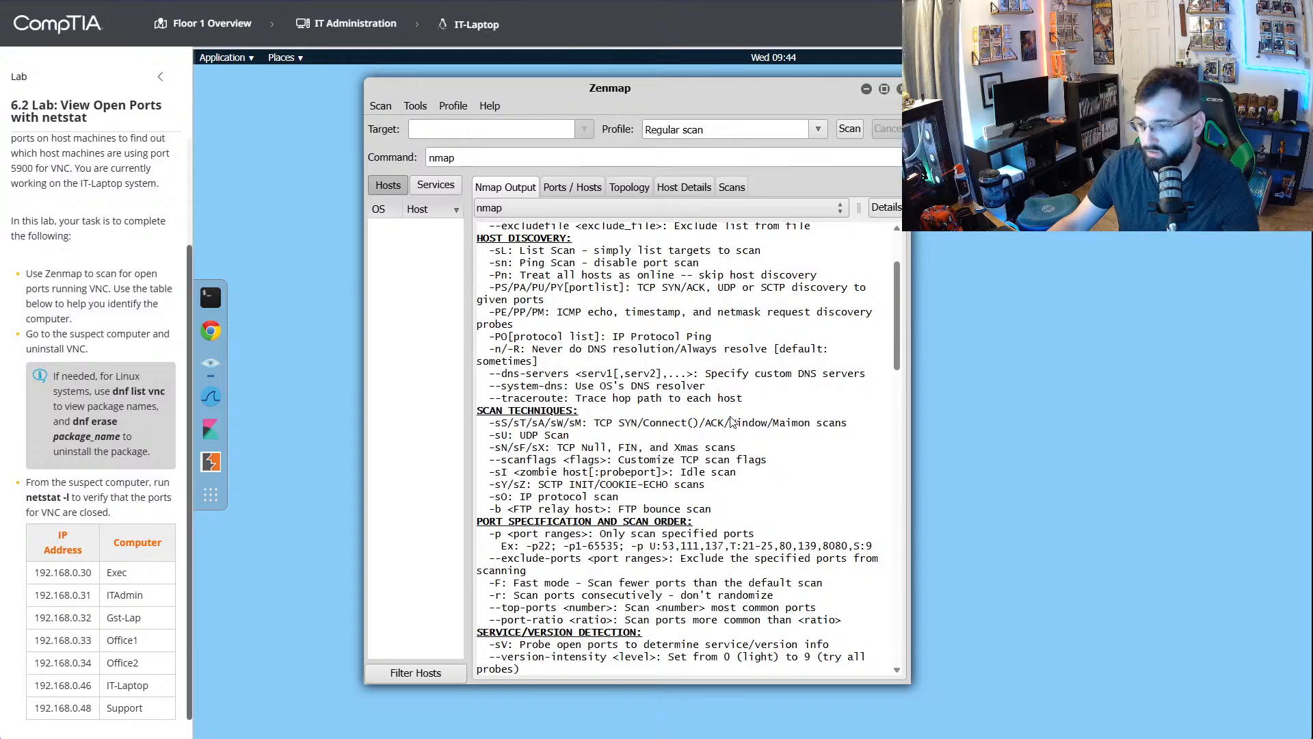
{"action": "scroll", "coordinate": [731, 421], "scroll_direction": "down", "scroll_amount": 9}
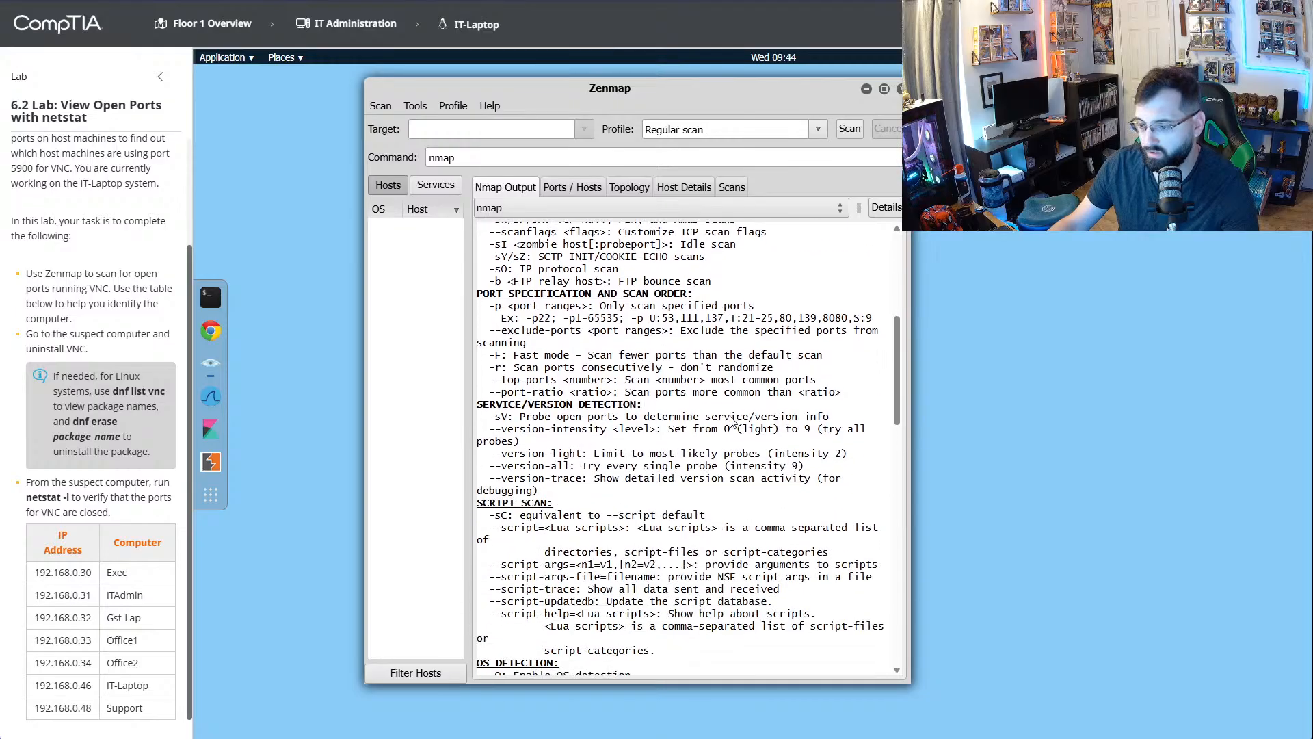
{"action": "scroll", "coordinate": [731, 421], "scroll_direction": "down", "scroll_amount": 3}
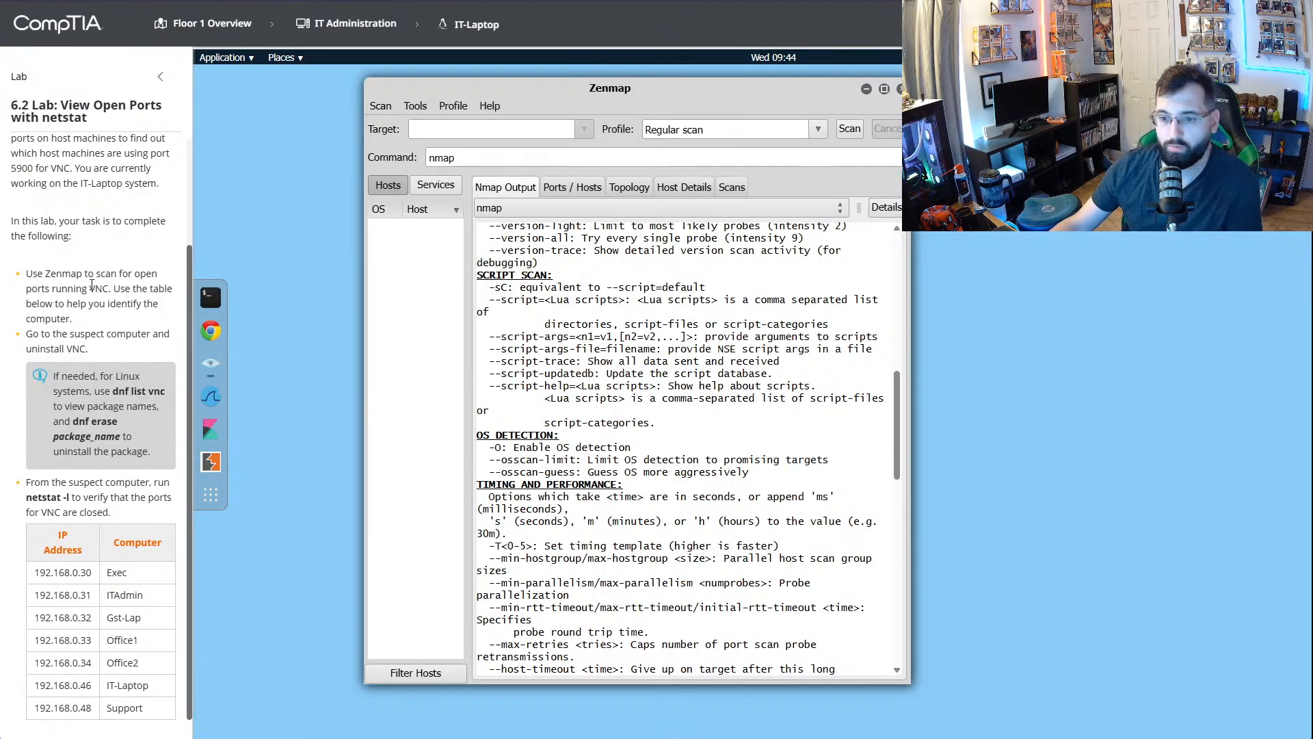
- Examine Zenmap's scan profiles and its Ports / Hosts, Topology, Host Details and Scans views, returning to the Nmap output
{"action": "left_click", "coordinate": [575, 189]}
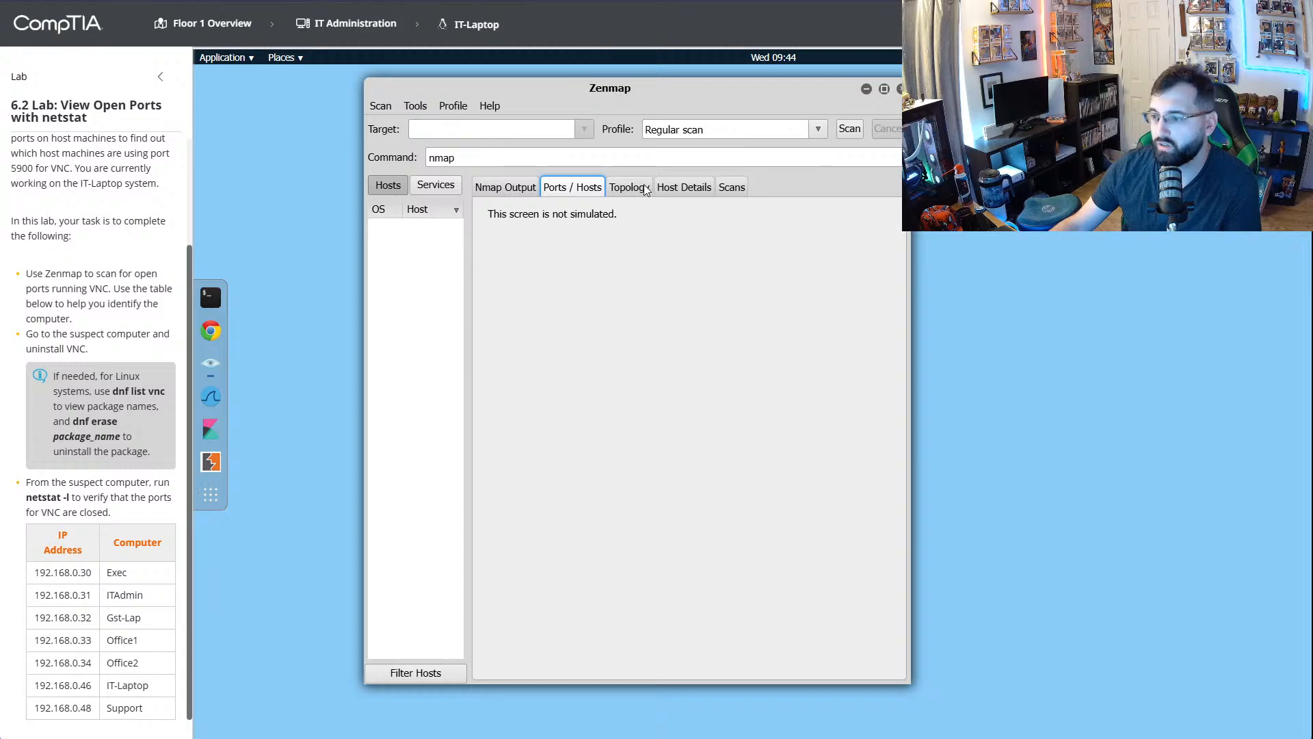
{"action": "left_click", "coordinate": [818, 130]}
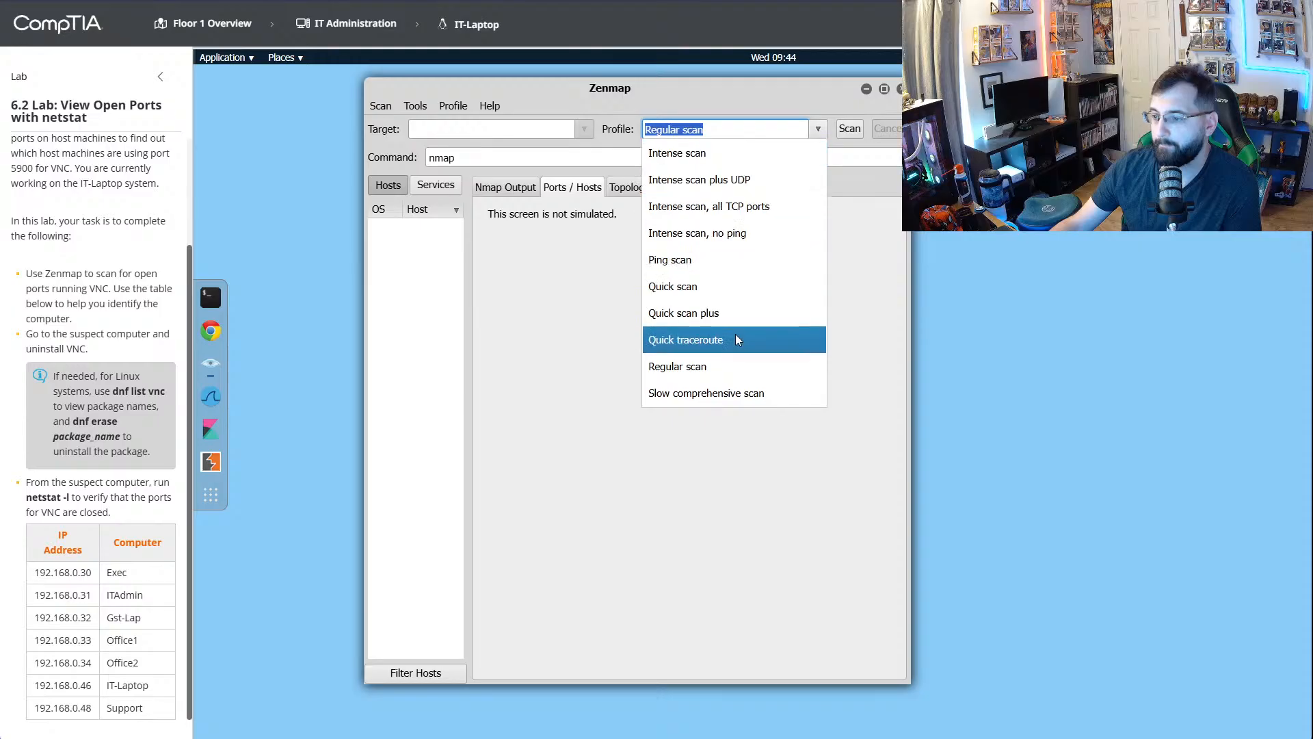
{"action": "left_click", "coordinate": [821, 129]}
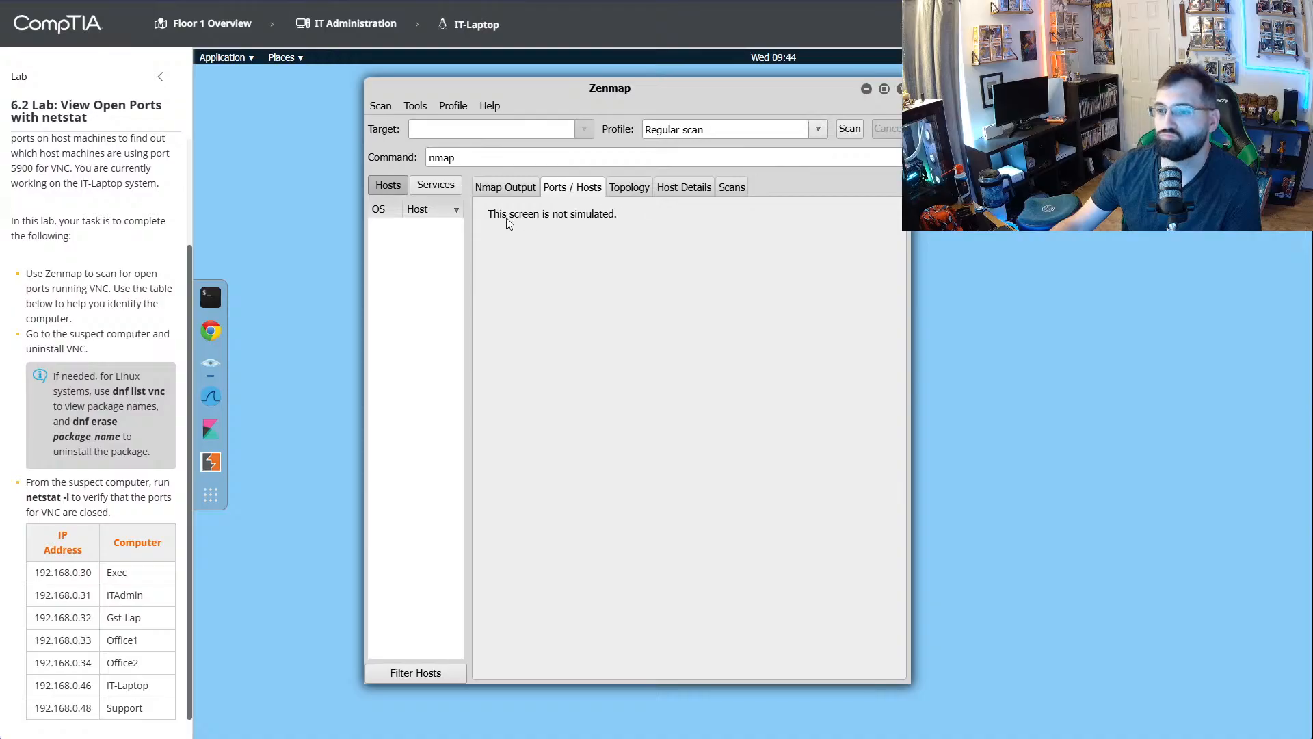
{"action": "left_click", "coordinate": [639, 189]}
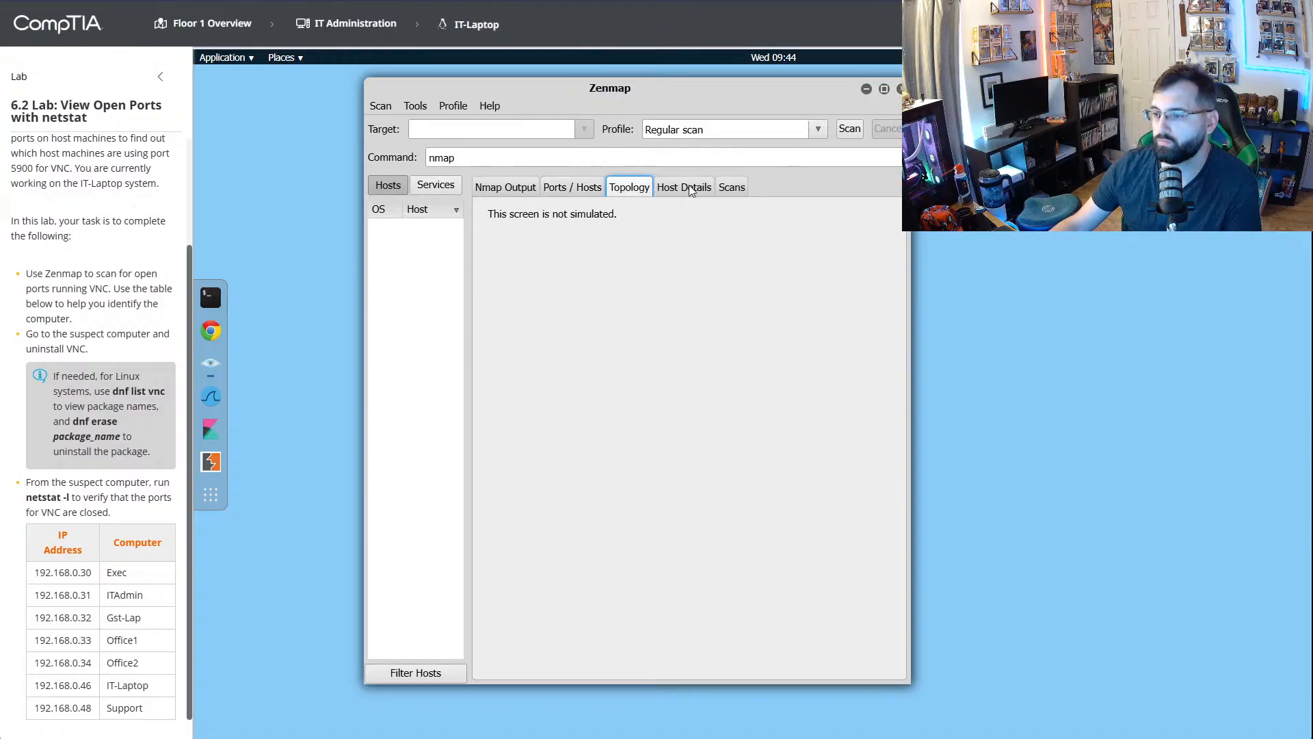
{"action": "left_click", "coordinate": [684, 189]}
{"action": "left_click", "coordinate": [732, 189]}
{"action": "left_click", "coordinate": [489, 191]}
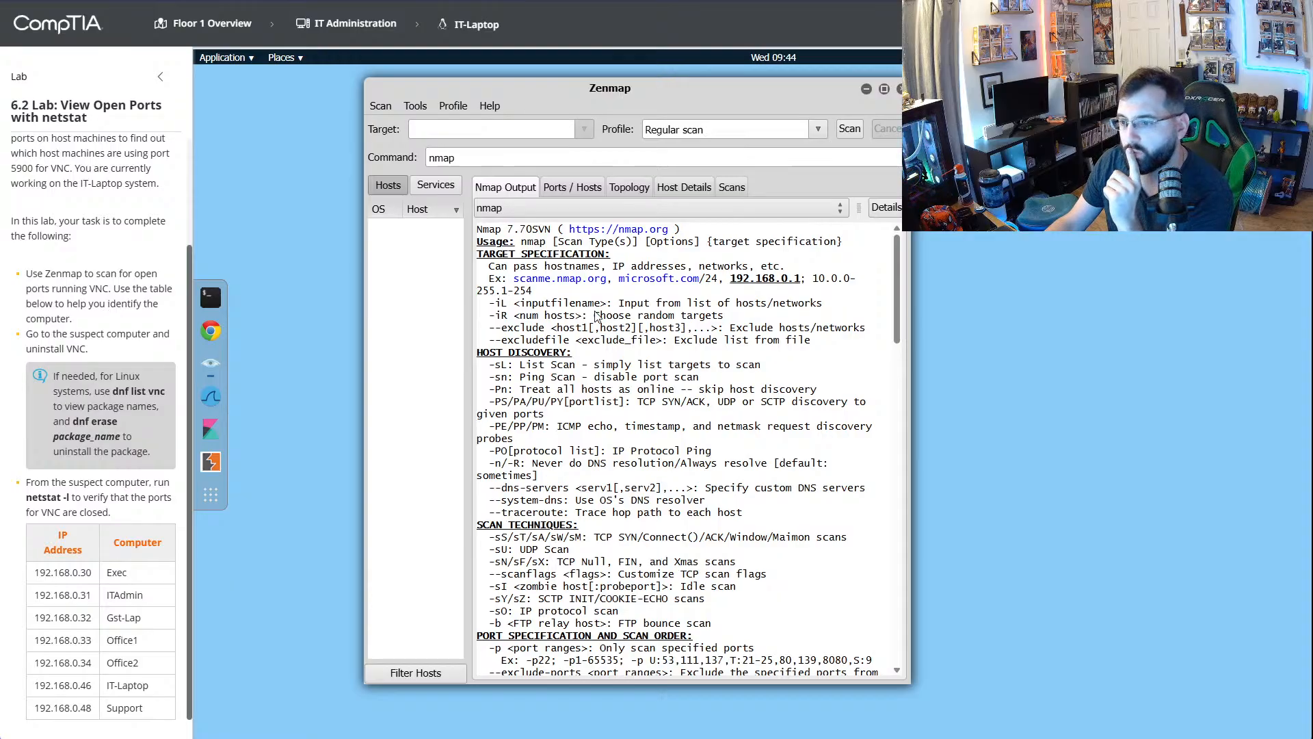
- Read the full nmap output again, looking for how to scan for open ports running VNC
{"action": "scroll", "coordinate": [651, 345], "scroll_direction": "down", "scroll_amount": 2}
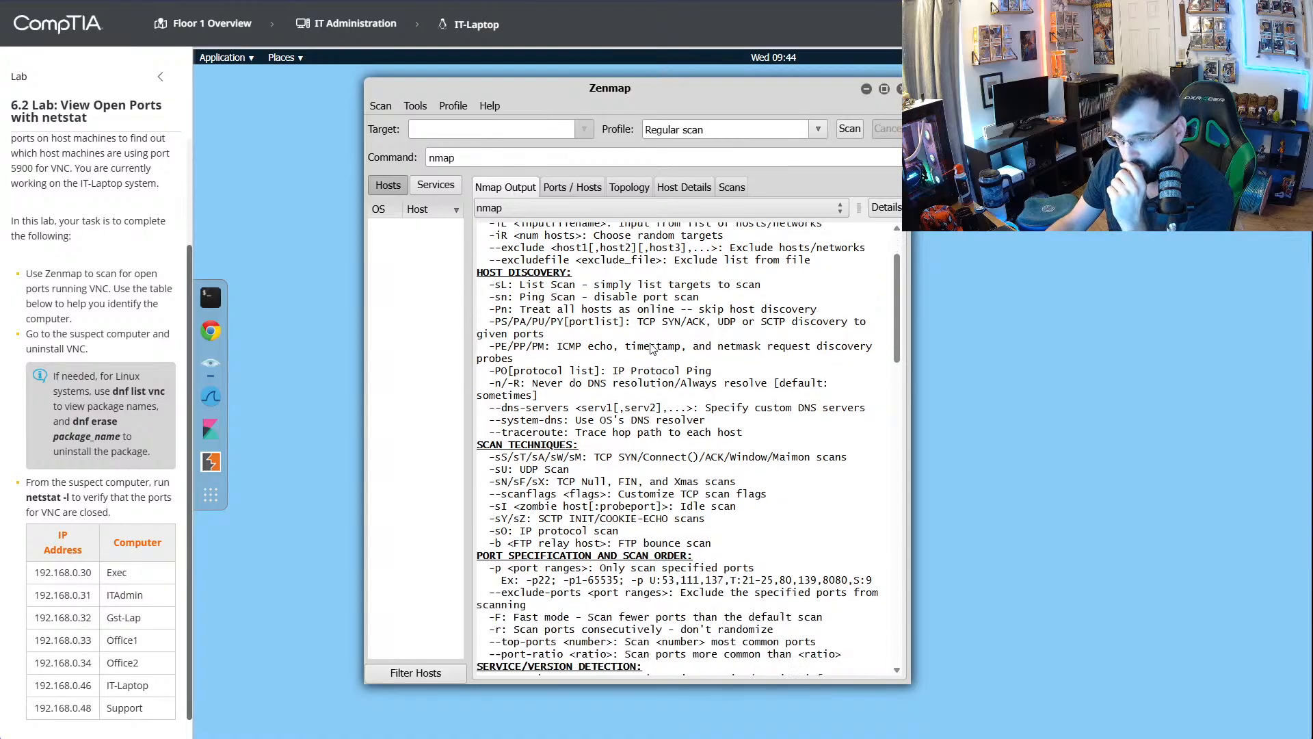
{"action": "scroll", "coordinate": [651, 346], "scroll_direction": "up", "scroll_amount": 2}
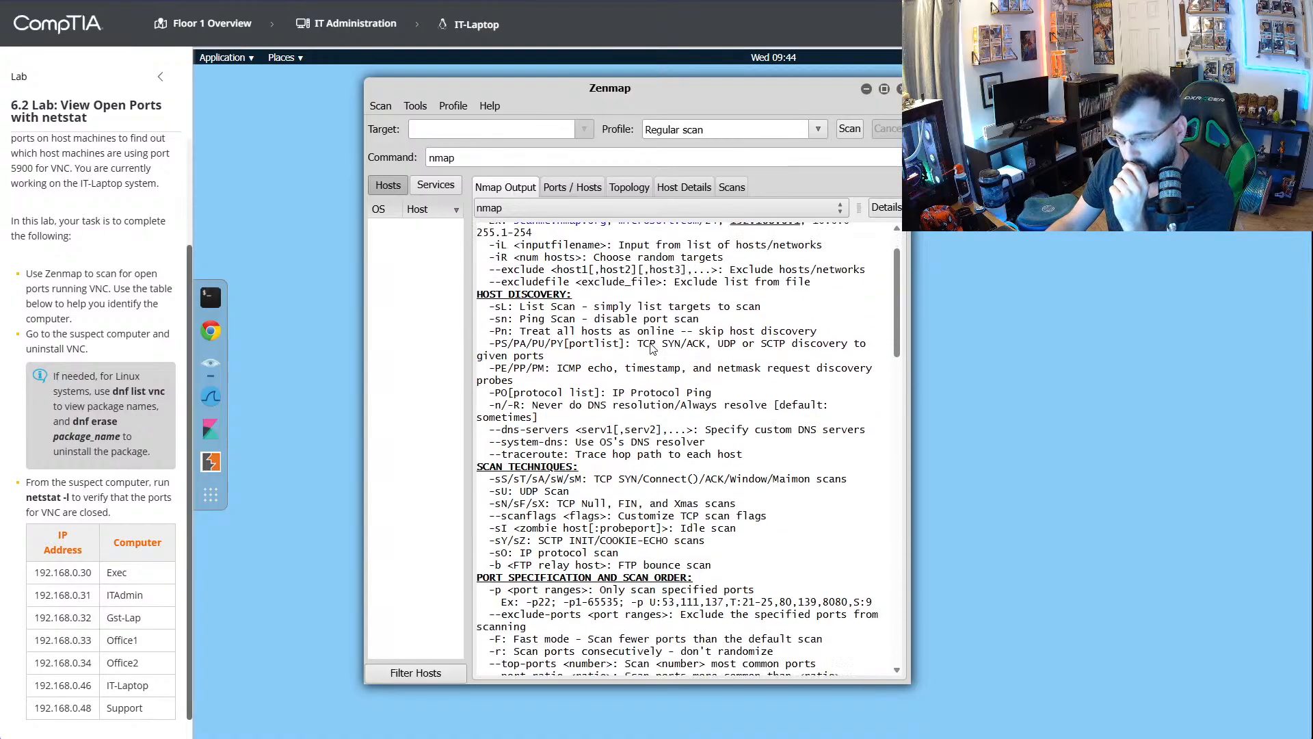
{"action": "double_click", "coordinate": [89, 288]}
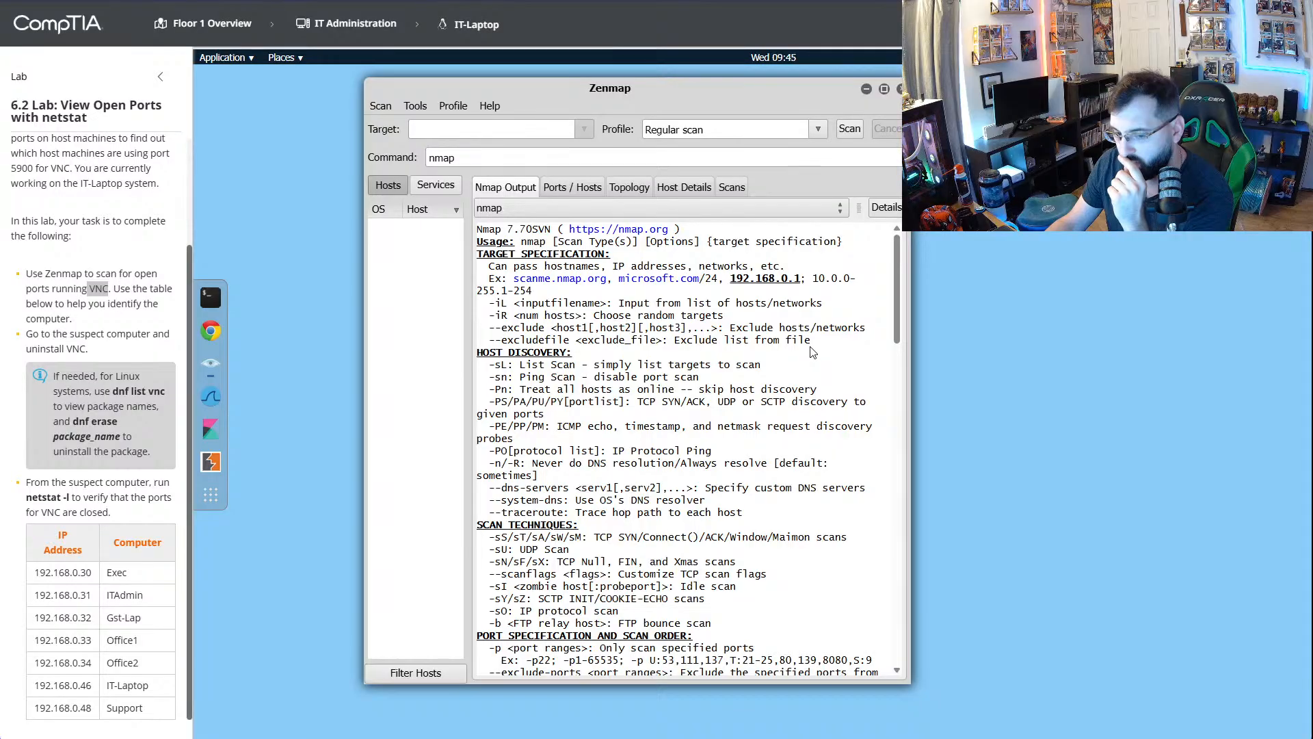
{"action": "scroll", "coordinate": [812, 352], "scroll_direction": "down", "scroll_amount": 10}
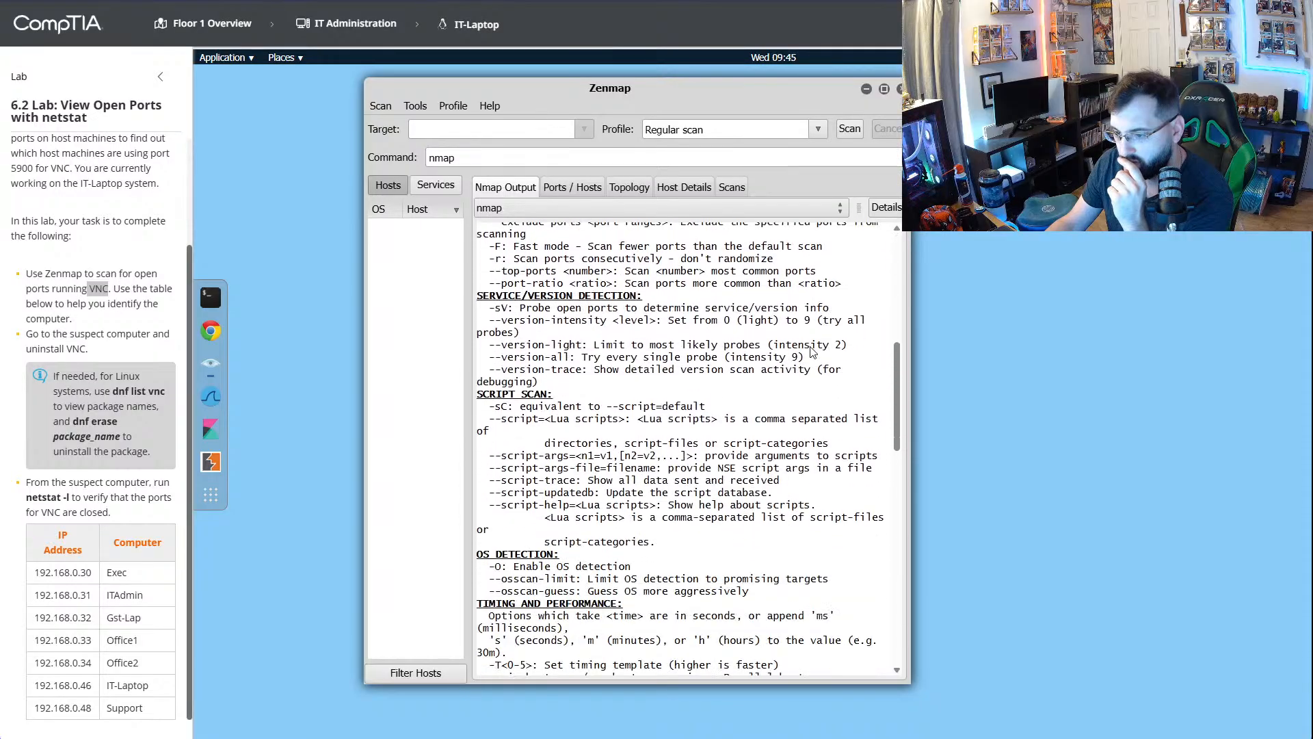
{"action": "scroll", "coordinate": [812, 351], "scroll_direction": "down", "scroll_amount": 3}
{"action": "scroll", "coordinate": [812, 352], "scroll_direction": "down", "scroll_amount": 12}
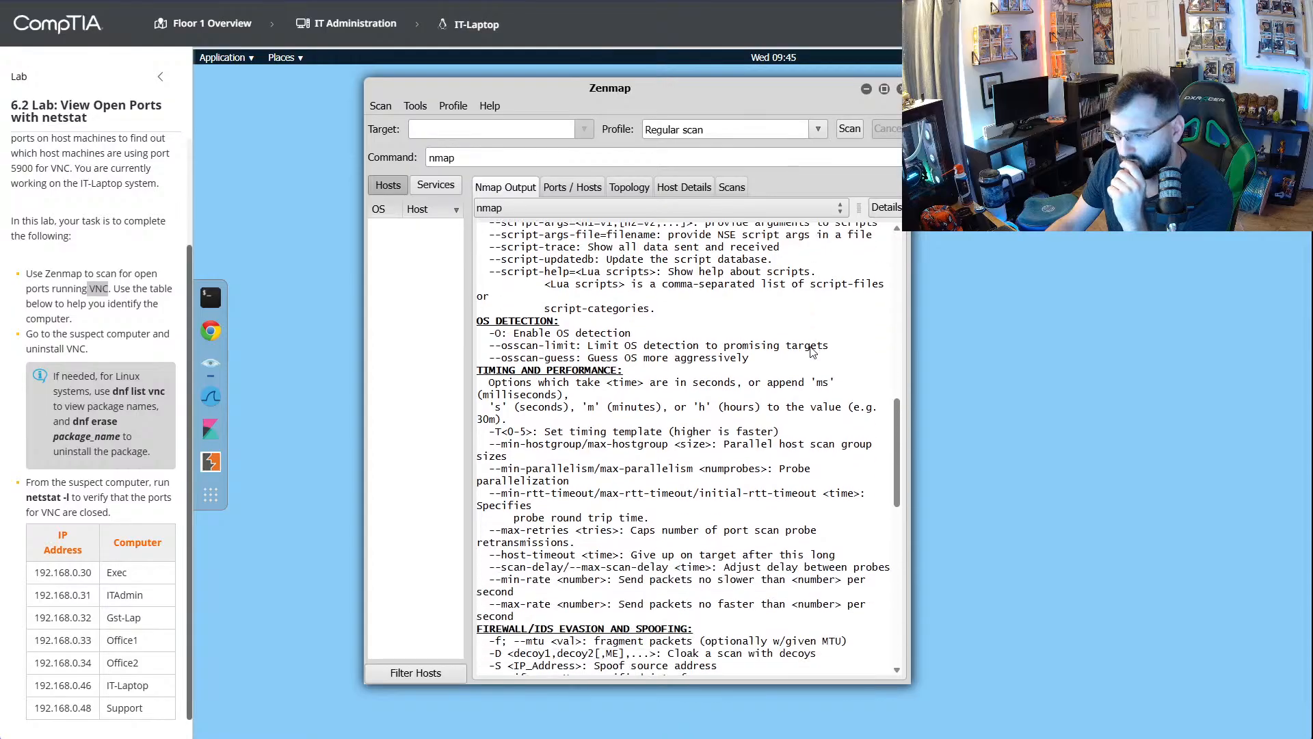
{"action": "scroll", "coordinate": [812, 351], "scroll_direction": "down", "scroll_amount": 8}
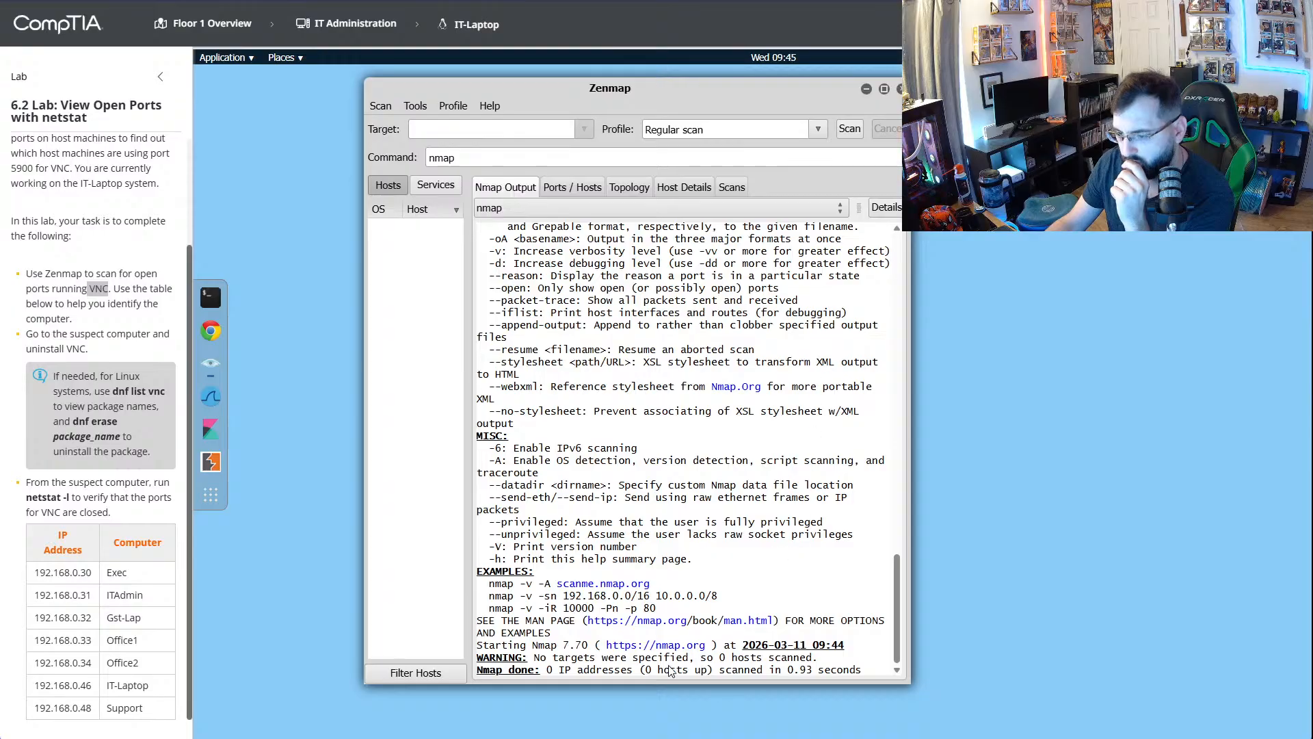
{"action": "scroll", "coordinate": [697, 479], "scroll_direction": "up", "scroll_amount": 20}
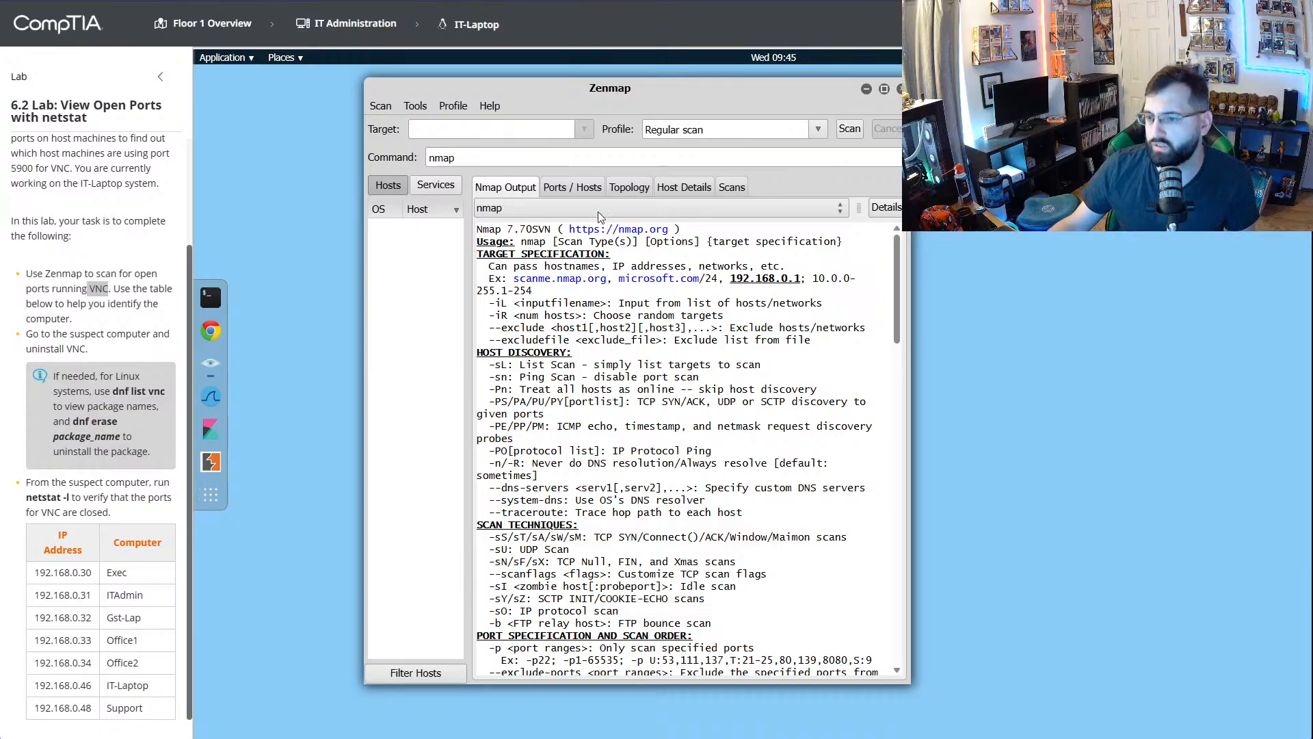
- Try a Regular scan in Zenmap with VNC as the target
{"action": "left_click", "coordinate": [489, 130]}
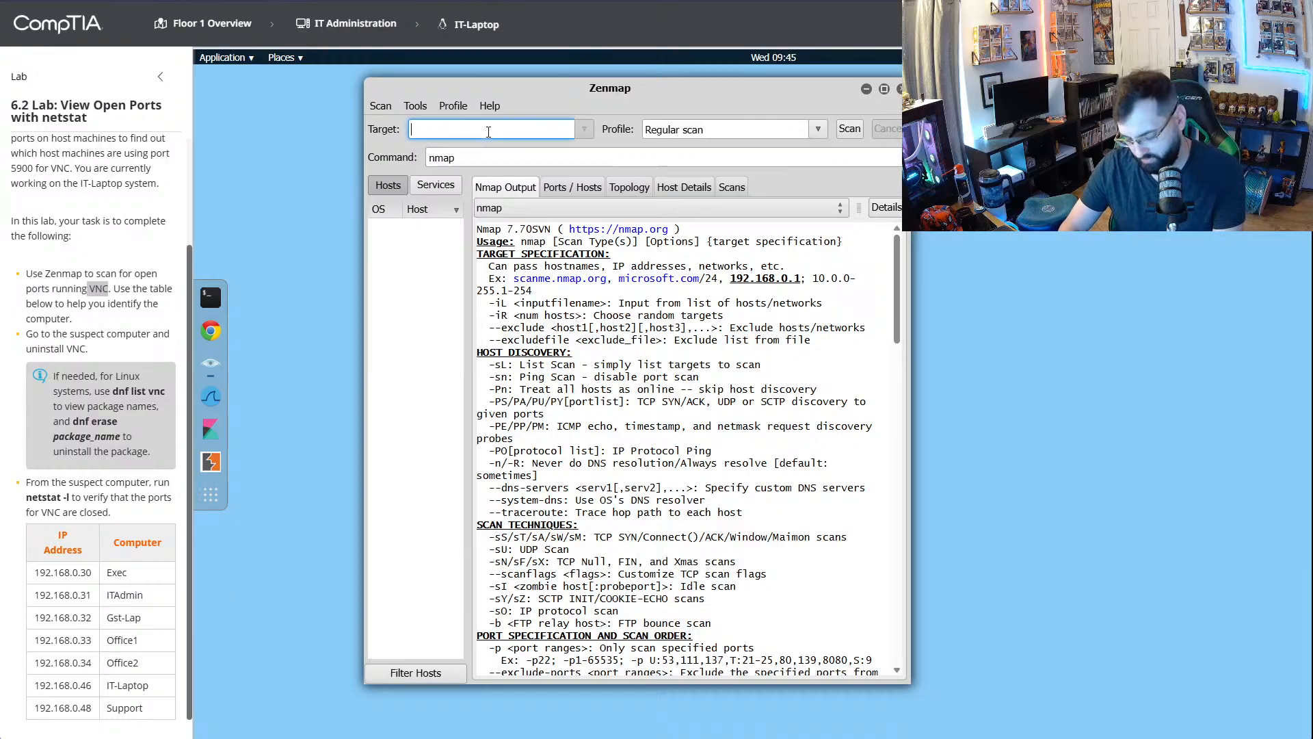
{"action": "type", "text": "VNC"}
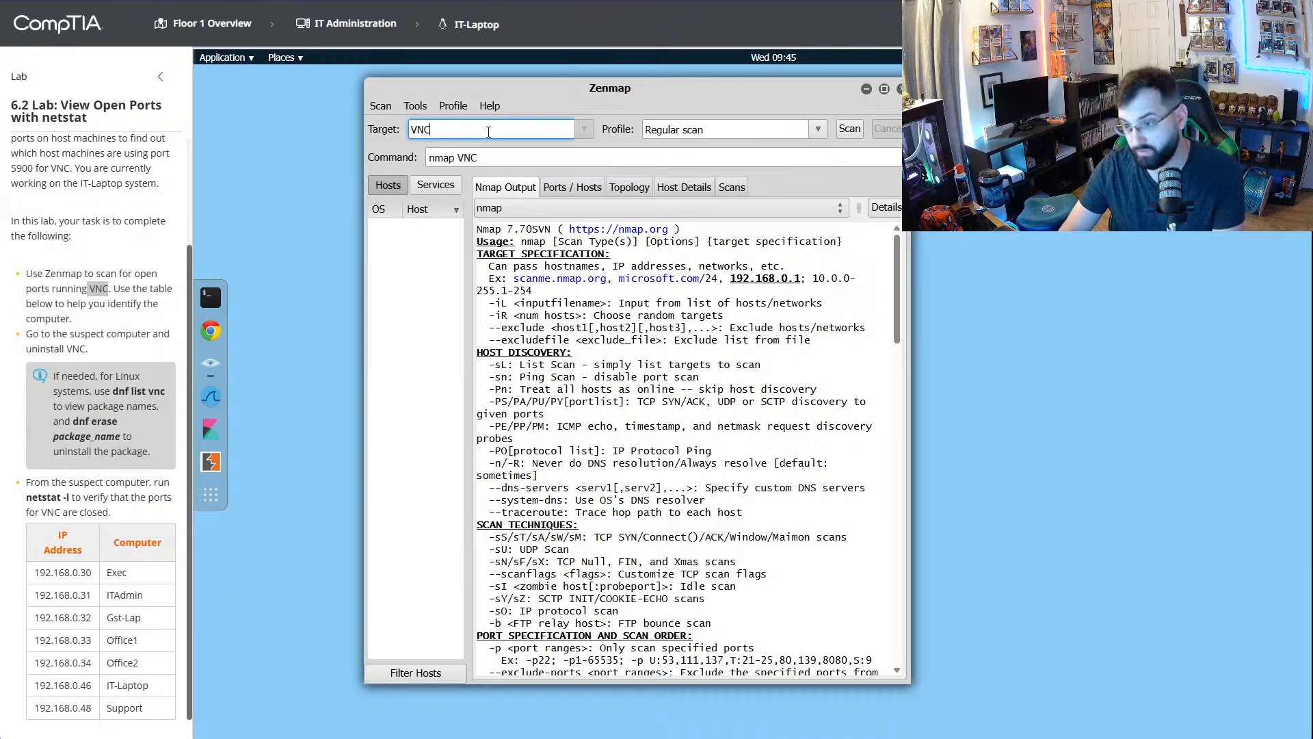
{"action": "double_click", "coordinate": [526, 130]}
{"action": "key", "text": "Tab"}
{"action": "key", "text": "ctrl+c"}
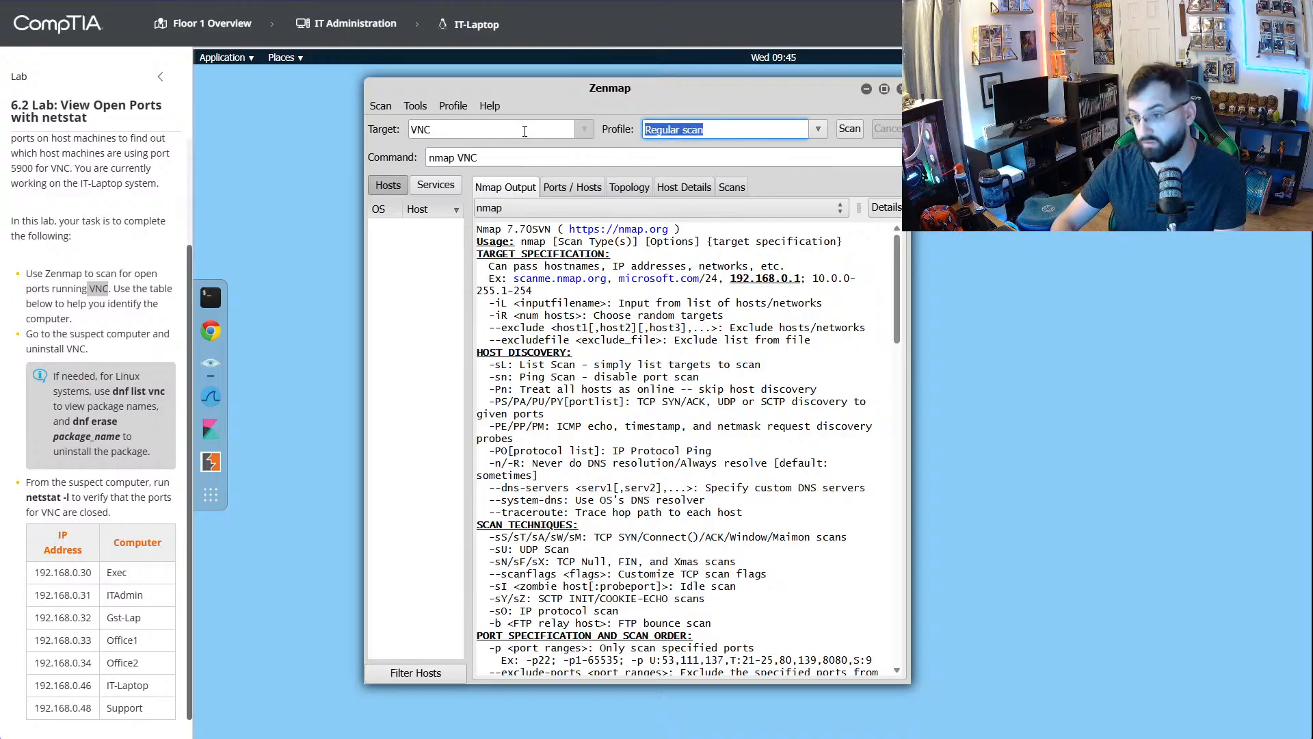
{"action": "left_click", "coordinate": [849, 132]}
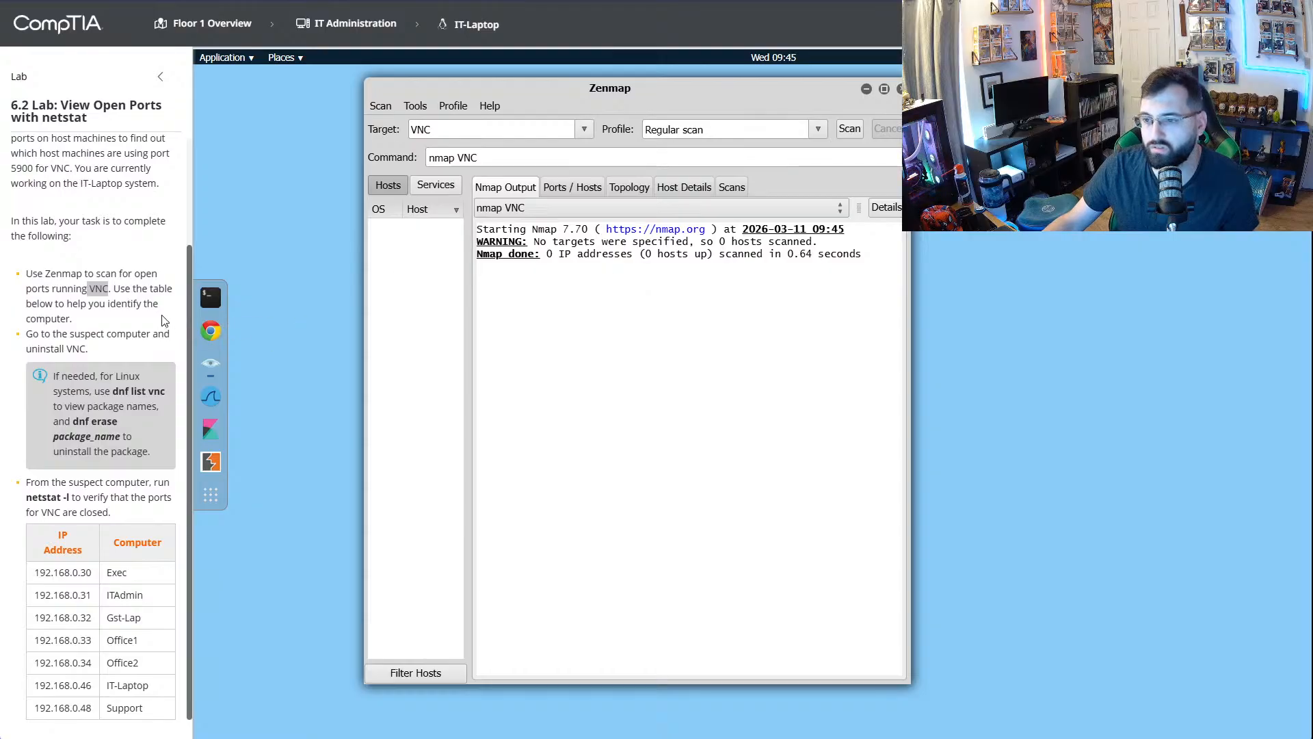
{"action": "double_click", "coordinate": [496, 132]}
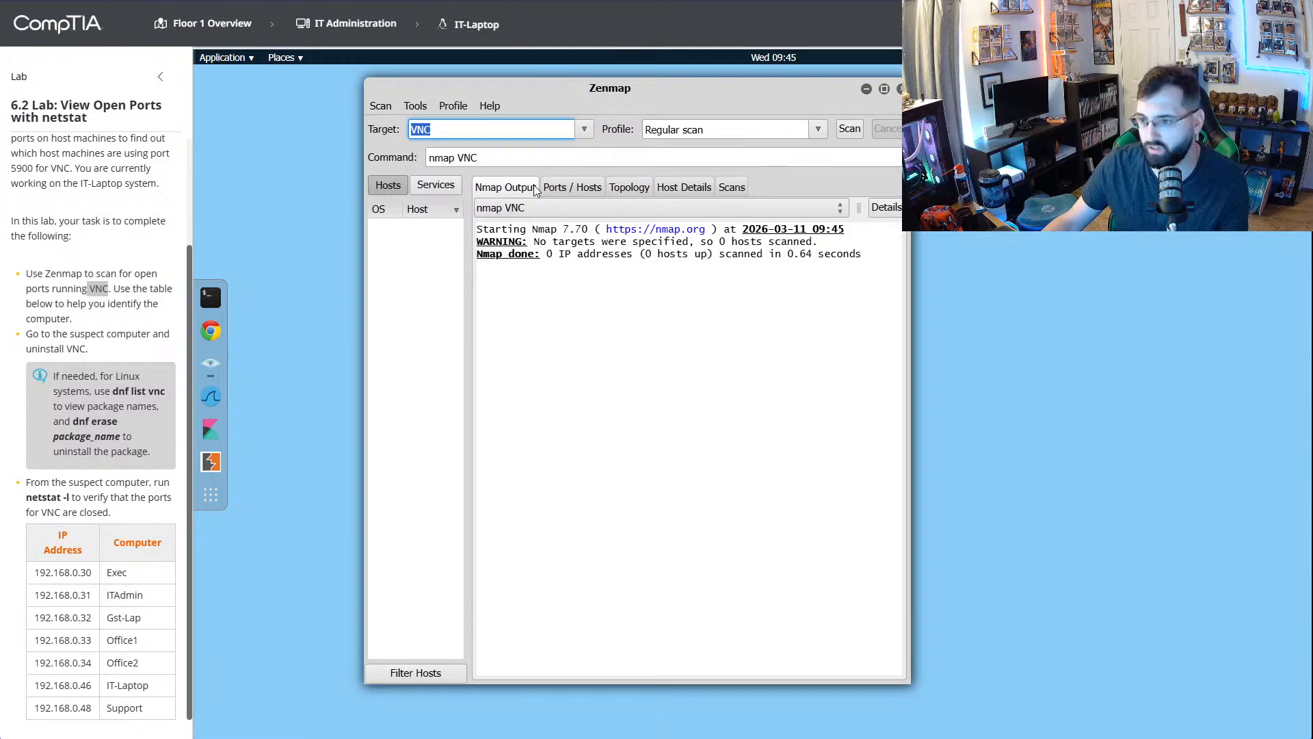
- Clear Zenmap's VNC target and switch to YouTube to search for "6.2 Lab: View Open Ports with netstat"
{"action": "key", "text": "BackSpace"}
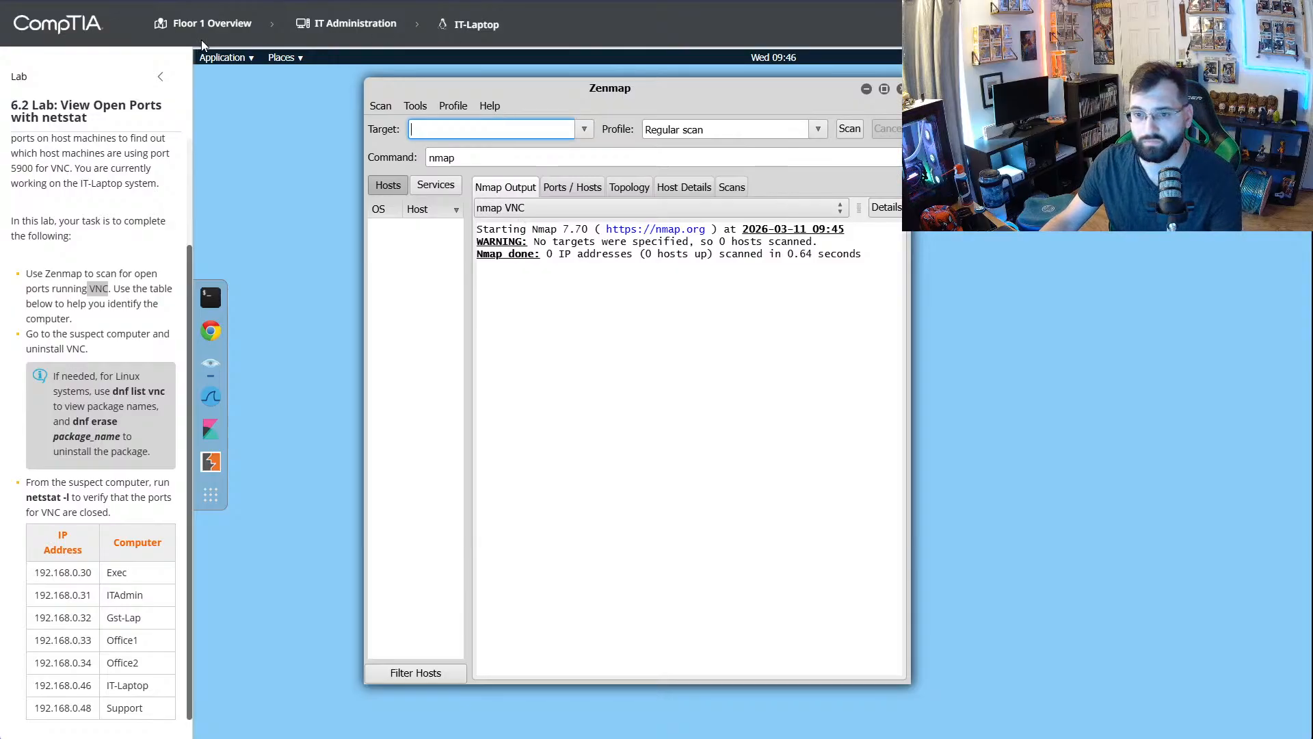
{"action": "left_click_drag", "start_coordinate": [87, 119], "coordinate": [12, 107]}
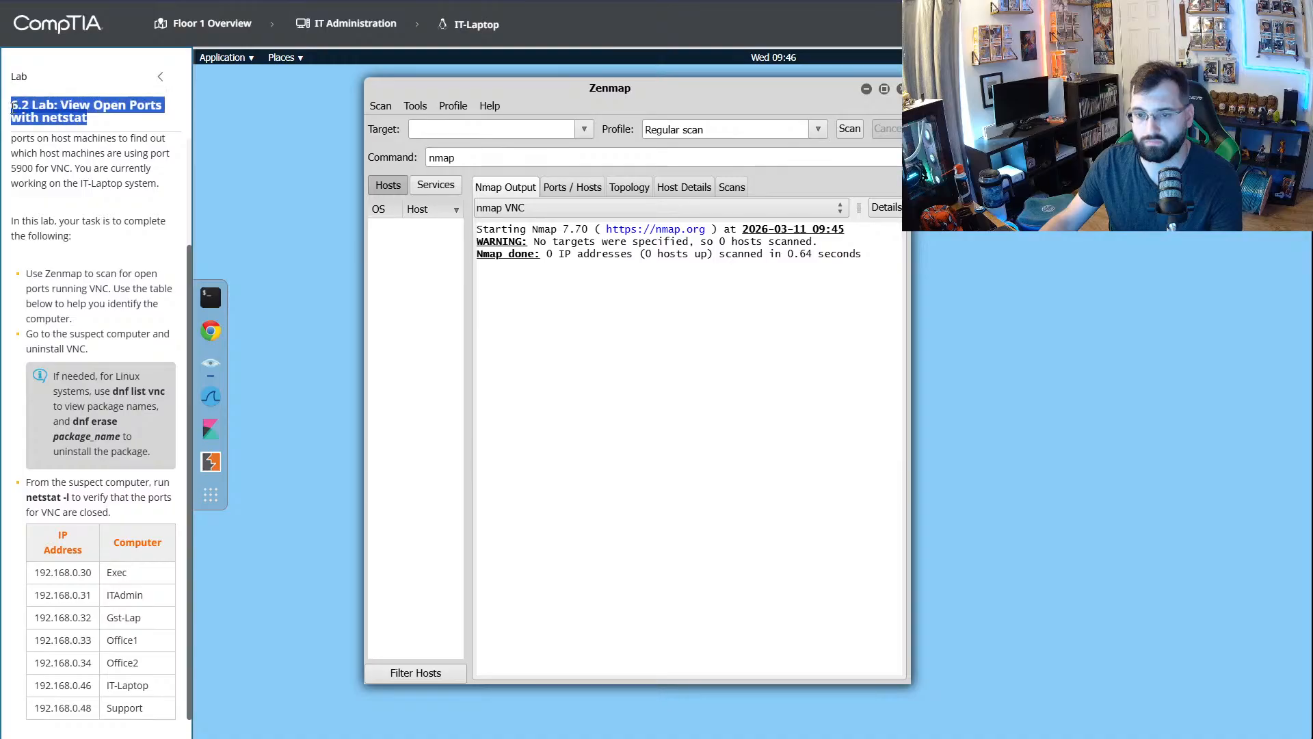
{"action": "key", "text": "alt+Tab"}
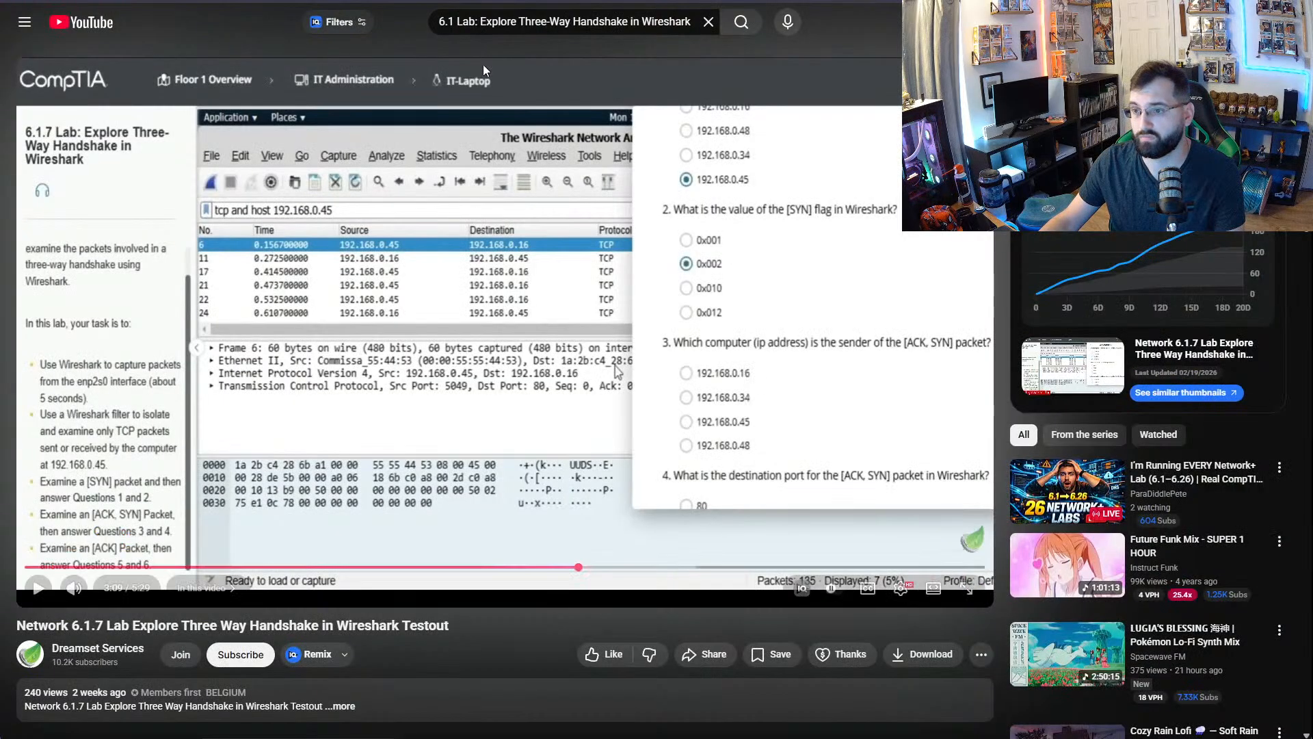
{"action": "left_click", "coordinate": [516, 28]}
{"action": "key", "text": "ctrl+a"}
{"action": "key", "text": "ctrl+v"}
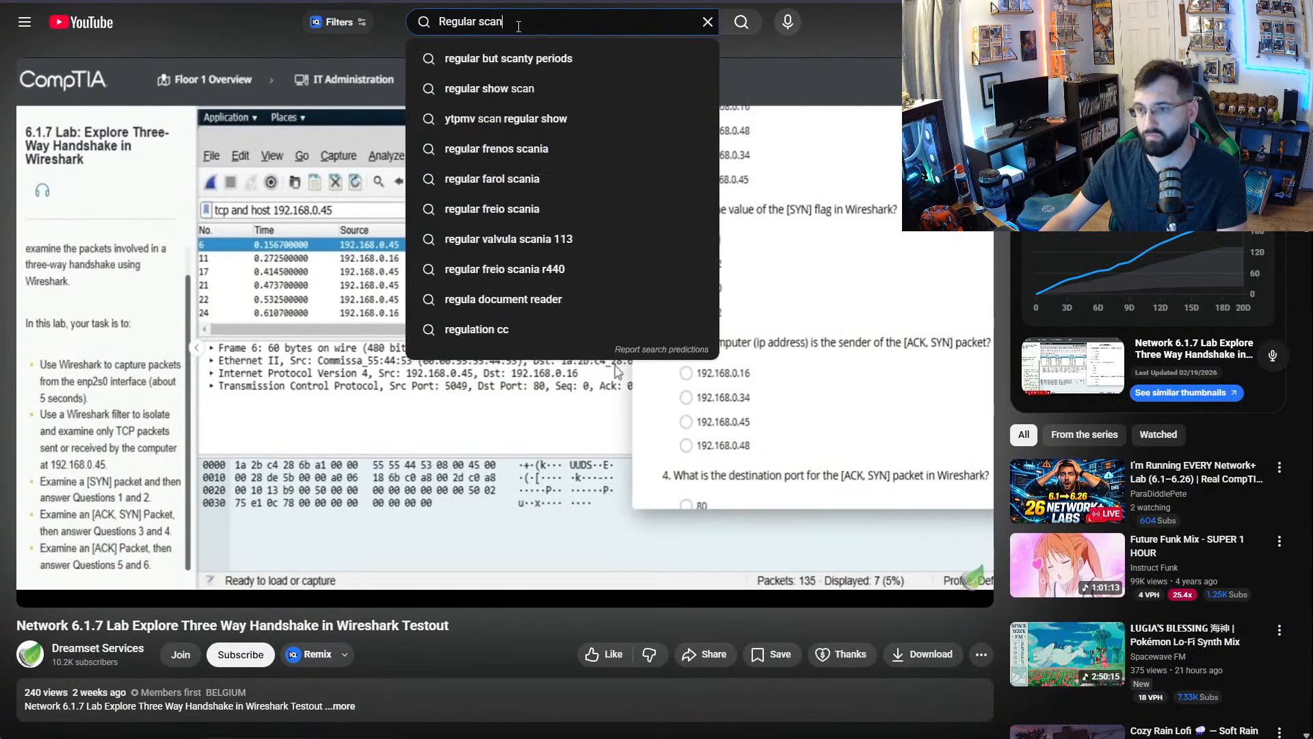
{"action": "key", "text": "alt+Tab"}
{"action": "triple_click", "coordinate": [100, 113]}
{"action": "key", "text": "ctrl+c"}
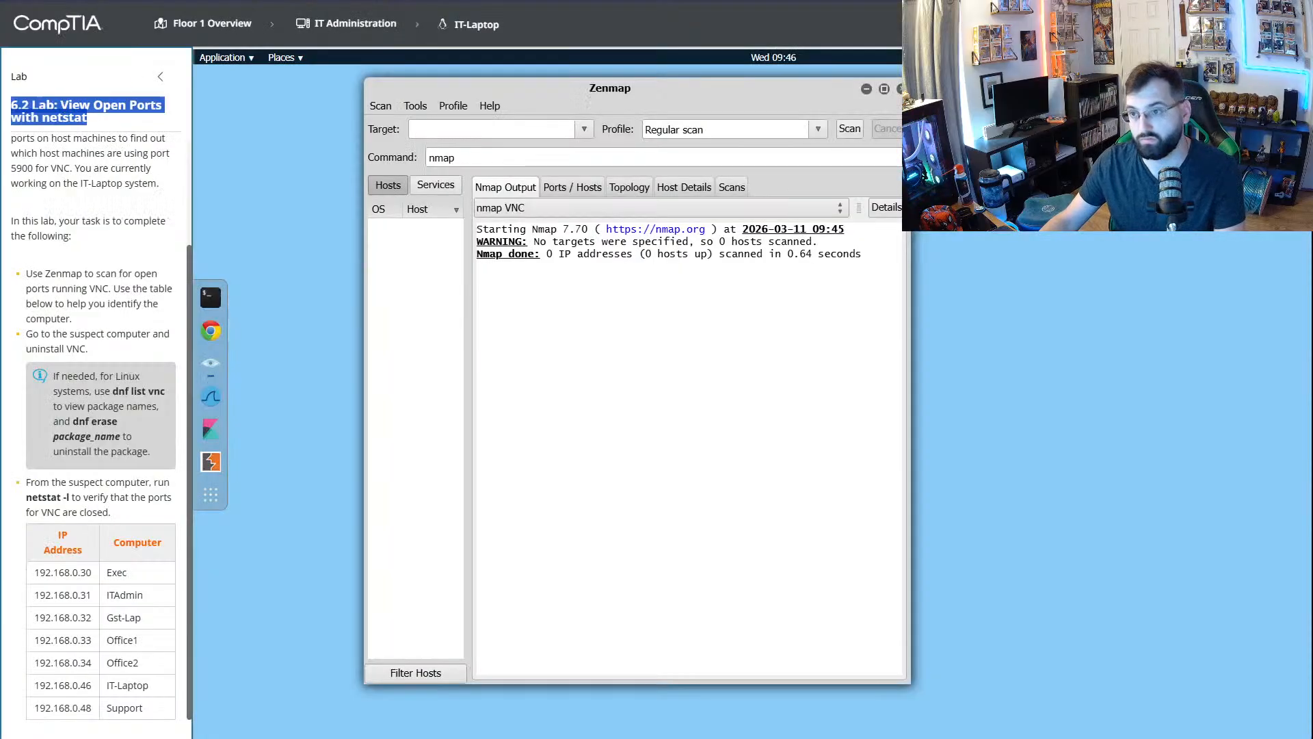
{"action": "key", "text": "alt+Tab"}
{"action": "left_click_drag", "start_coordinate": [442, 20], "coordinate": [503, 24]}
{"action": "key", "text": "ctrl+v"}
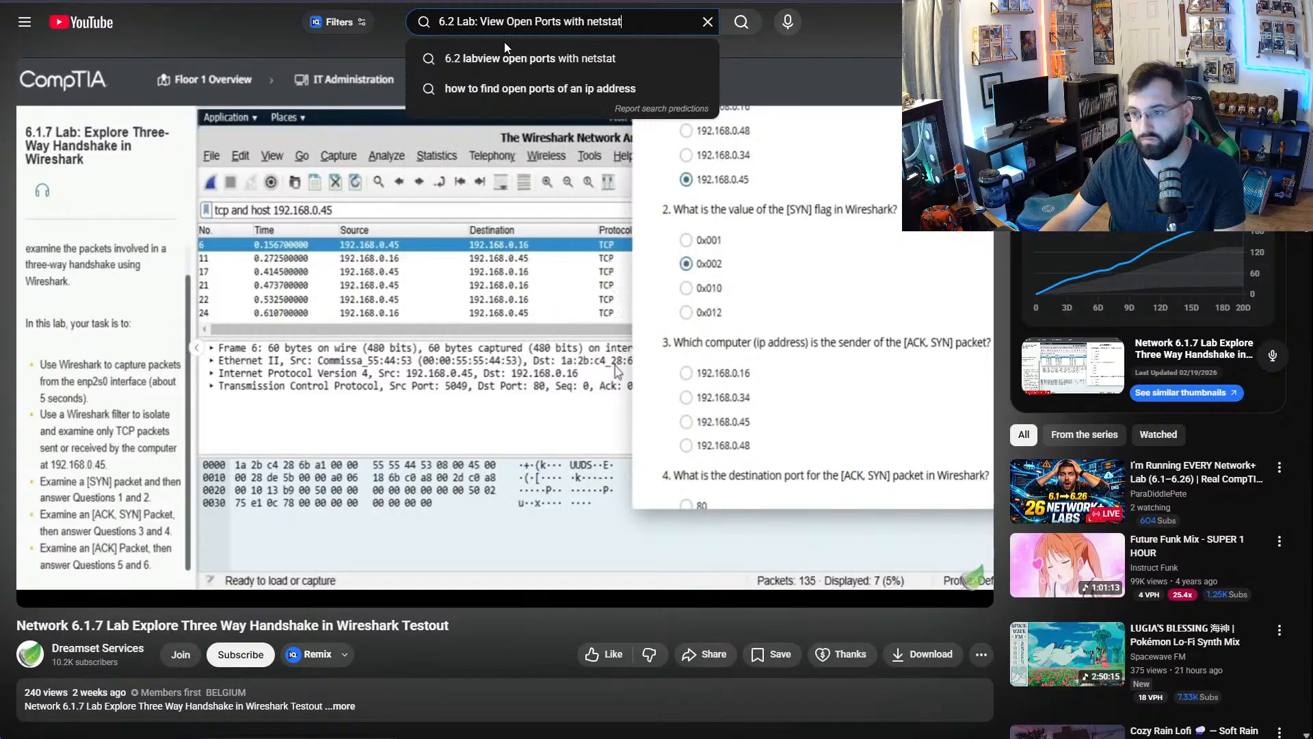
{"action": "key", "text": "Return"}
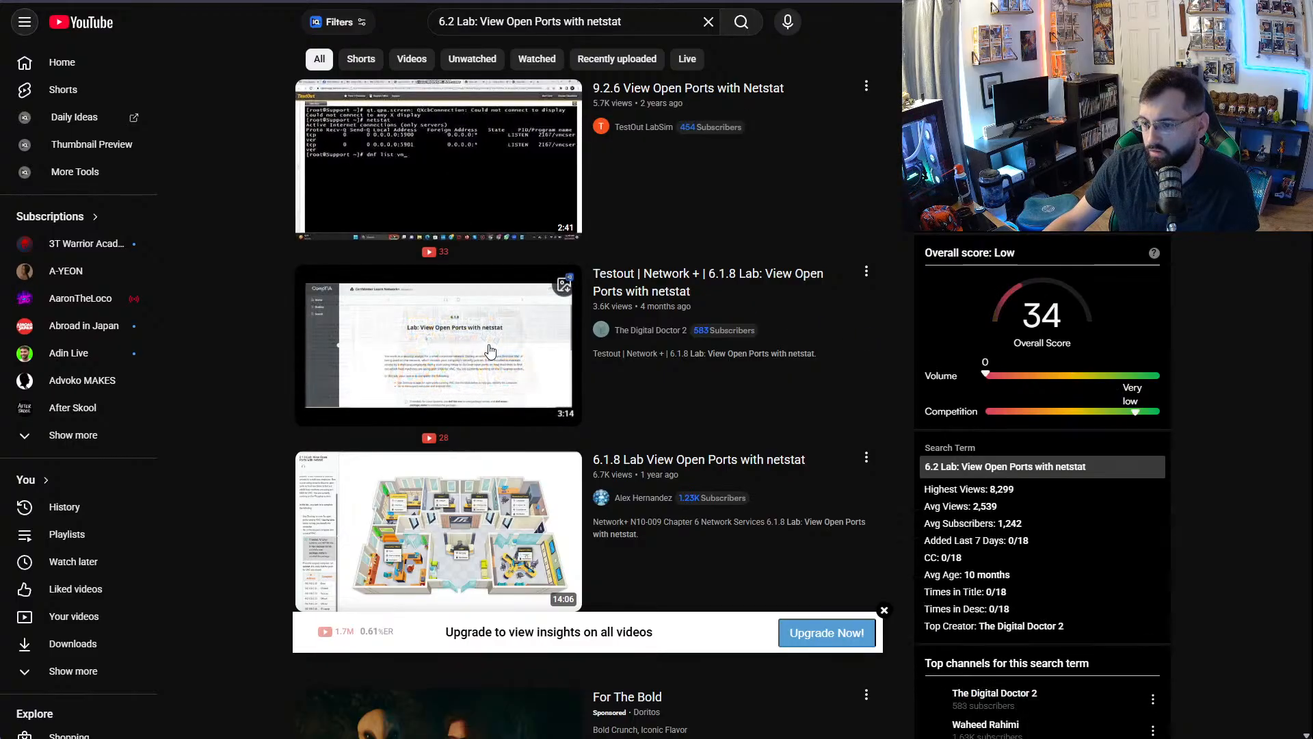
- Open the "6.1.8 Lab: View Open Ports with netstat" walkthrough, skip ahead to its Zenmap command, and pause to read it
{"action": "left_click", "coordinate": [479, 345]}
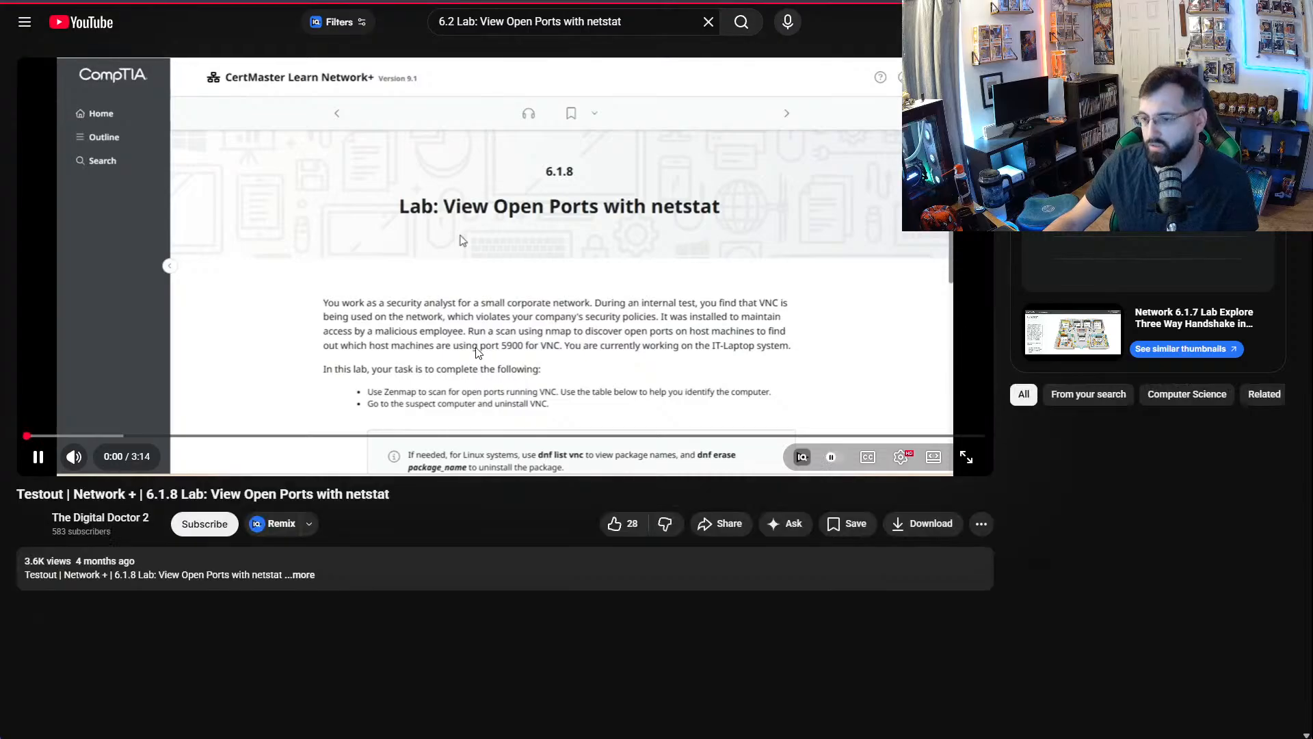
{"action": "left_click", "coordinate": [135, 436]}
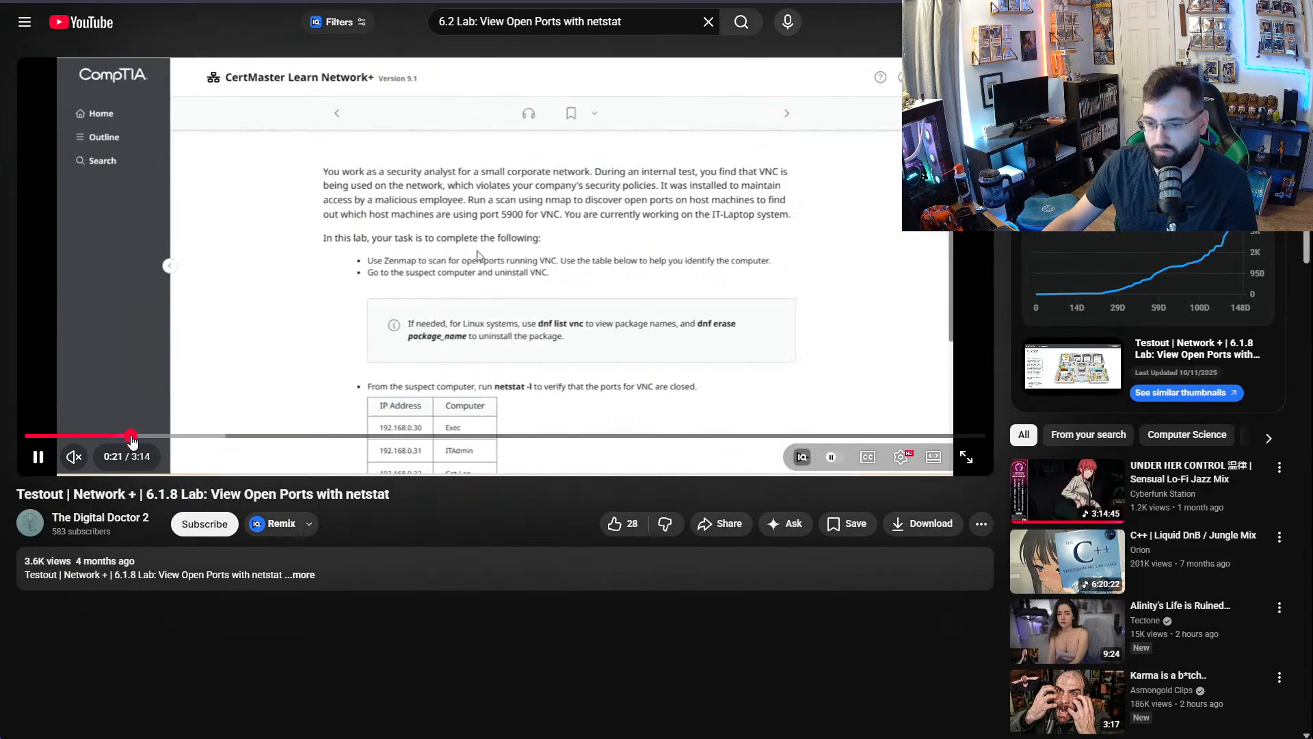
{"action": "left_click", "coordinate": [209, 436]}
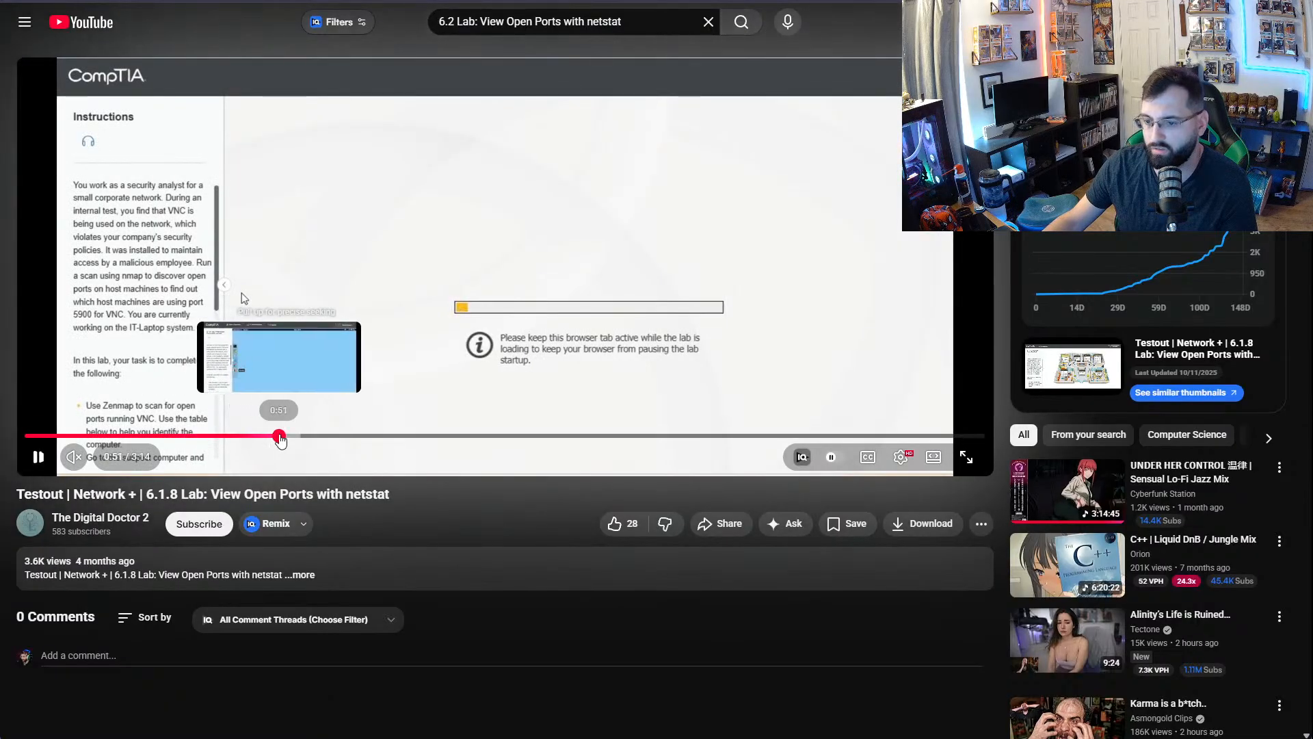
{"action": "left_click", "coordinate": [281, 436]}
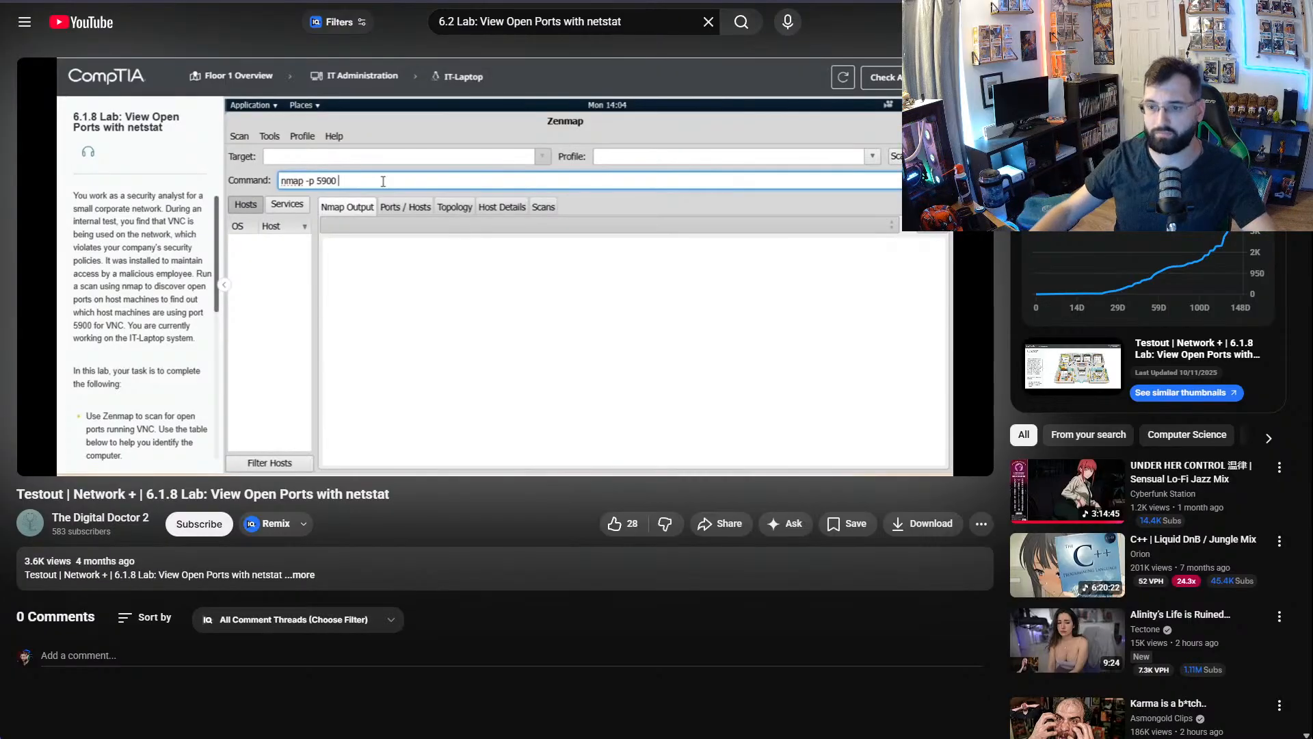
{"action": "left_click", "coordinate": [554, 342]}
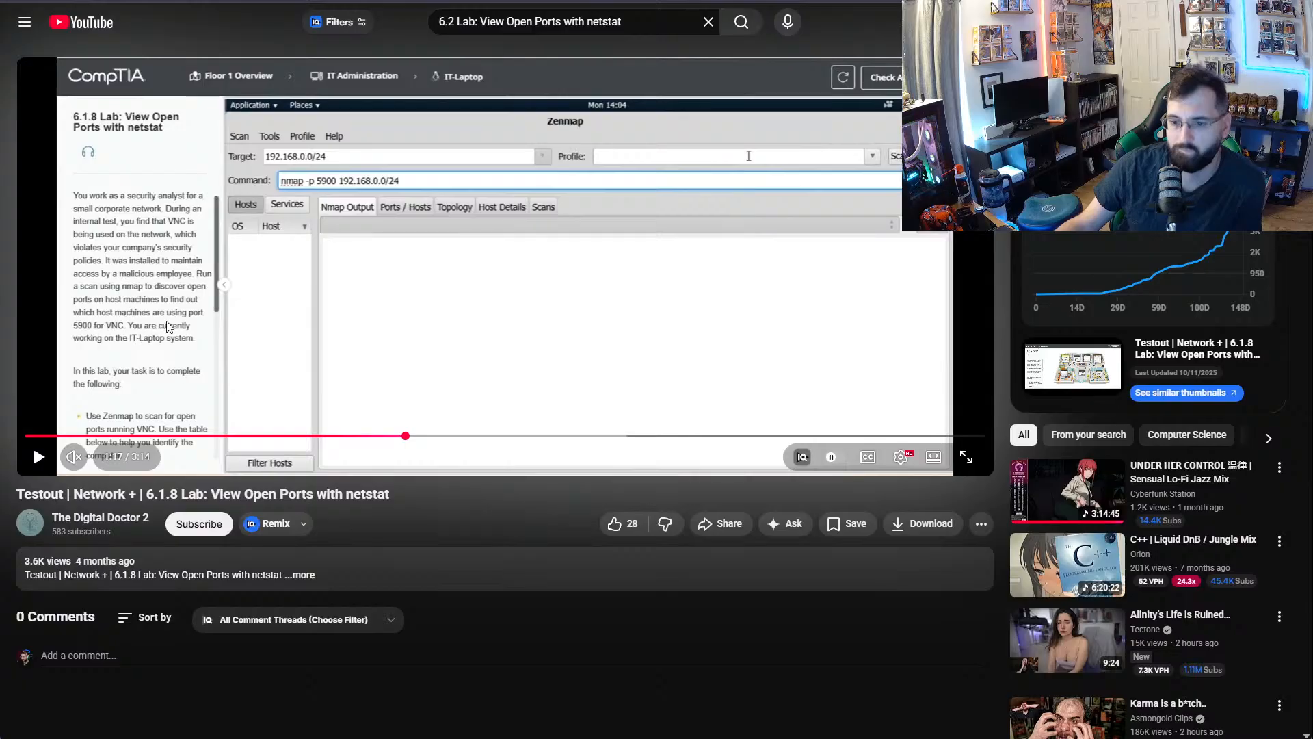
{"action": "left_click", "coordinate": [328, 1]}
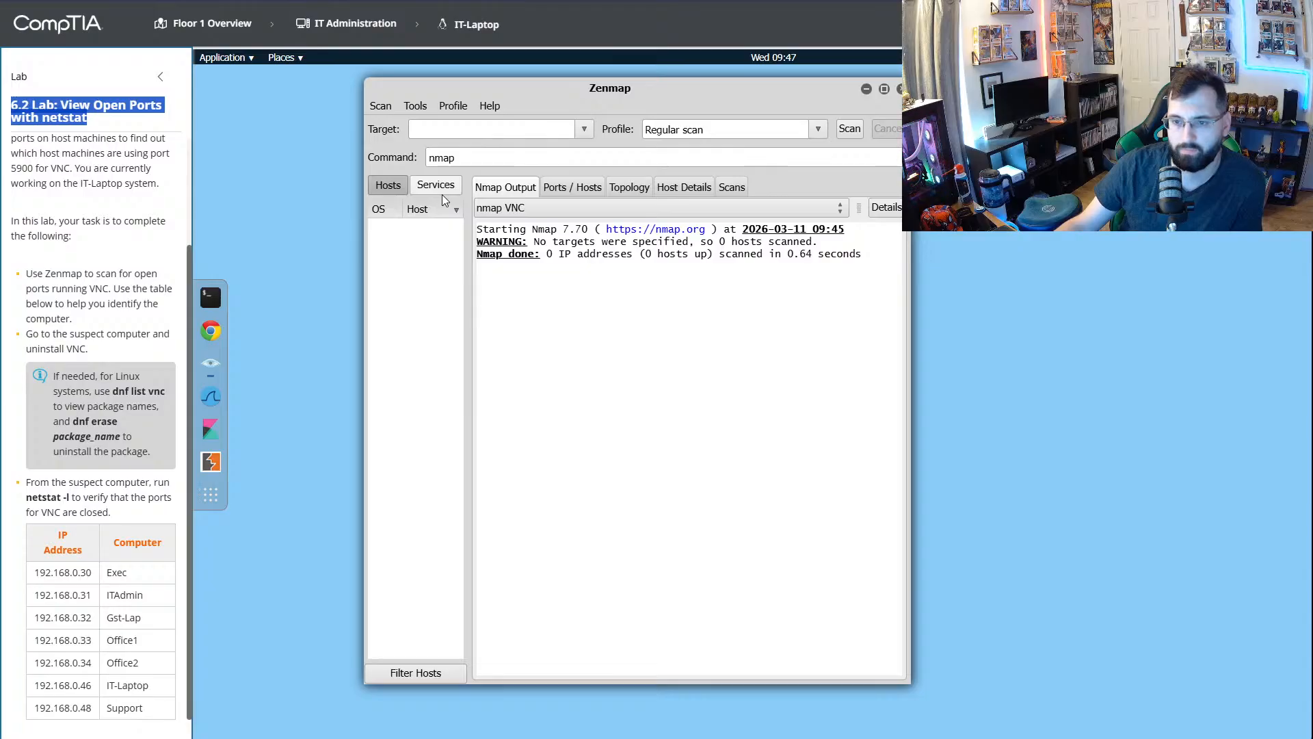
{"action": "key", "text": "alt+Tab"}
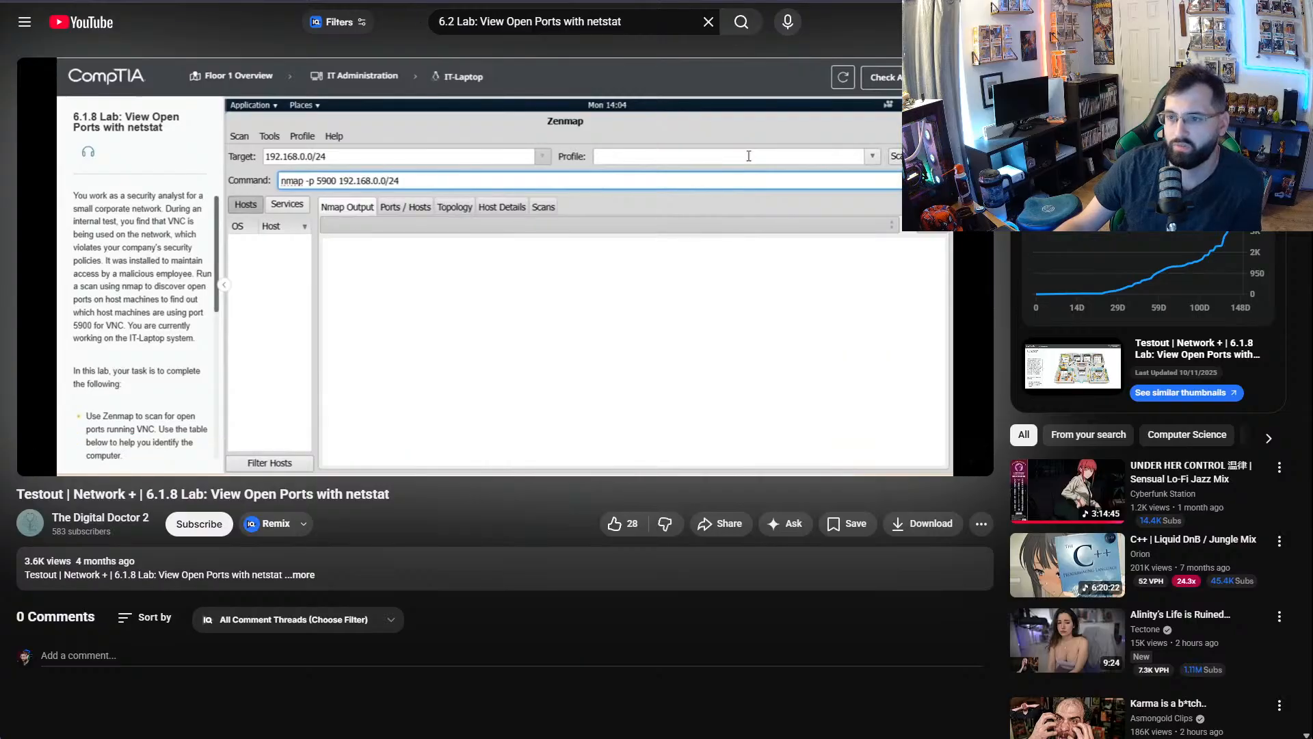
- Return to the lab and extend Zenmap's command to nmap -p 5900
{"action": "key", "text": "alt+Tab"}
{"action": "left_click", "coordinate": [480, 153]}
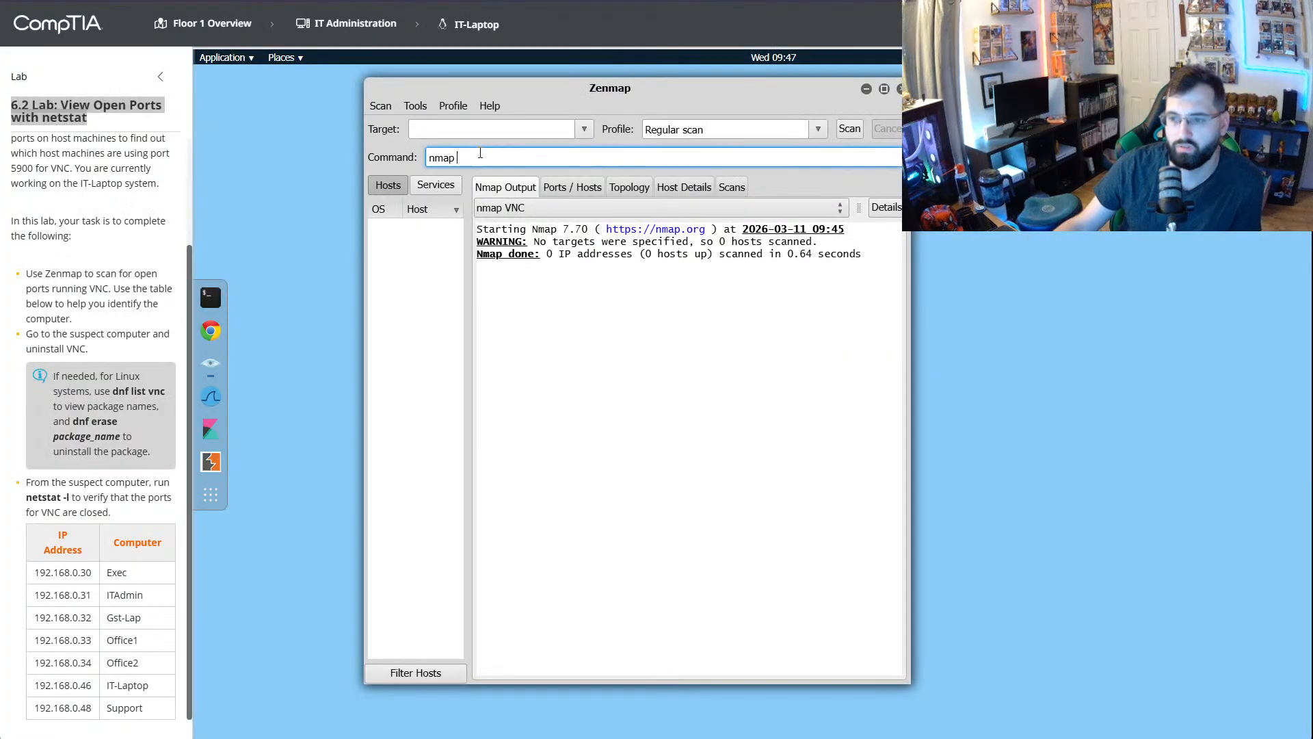
{"action": "type", "text": "-"}
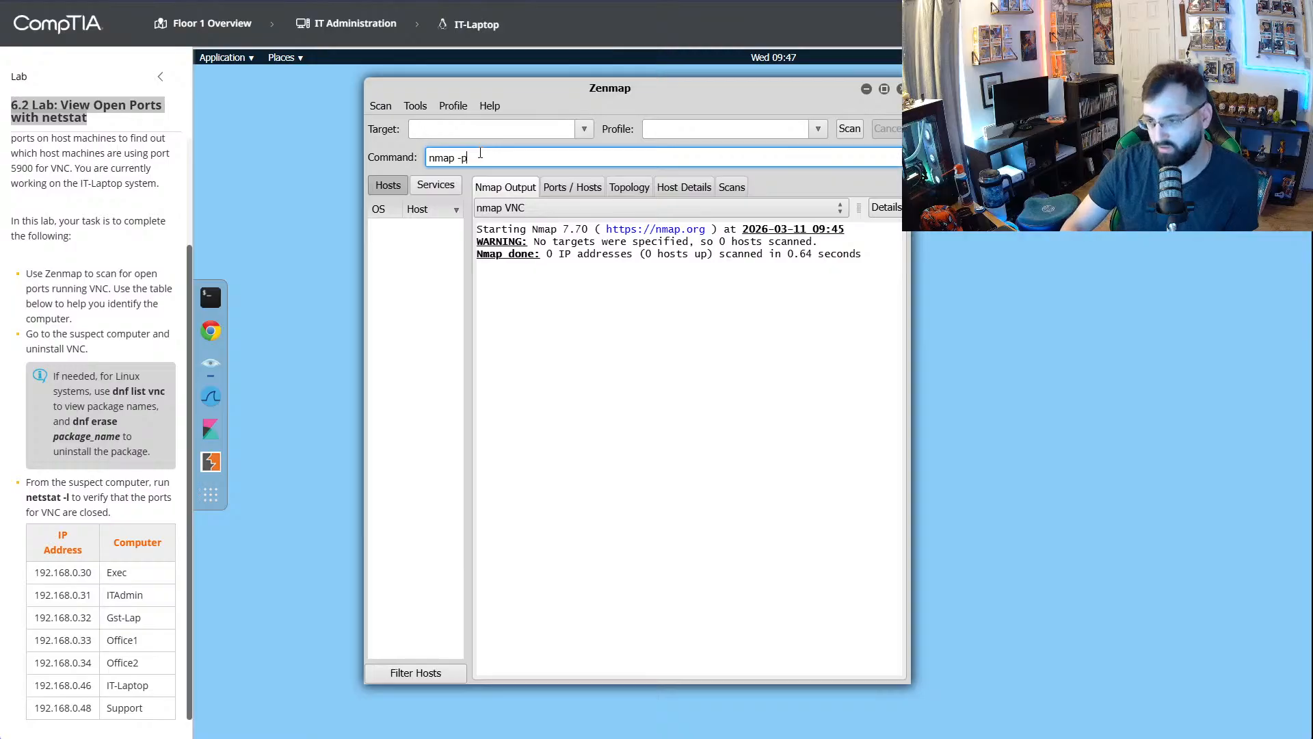
{"action": "type", "text": "p 5"}
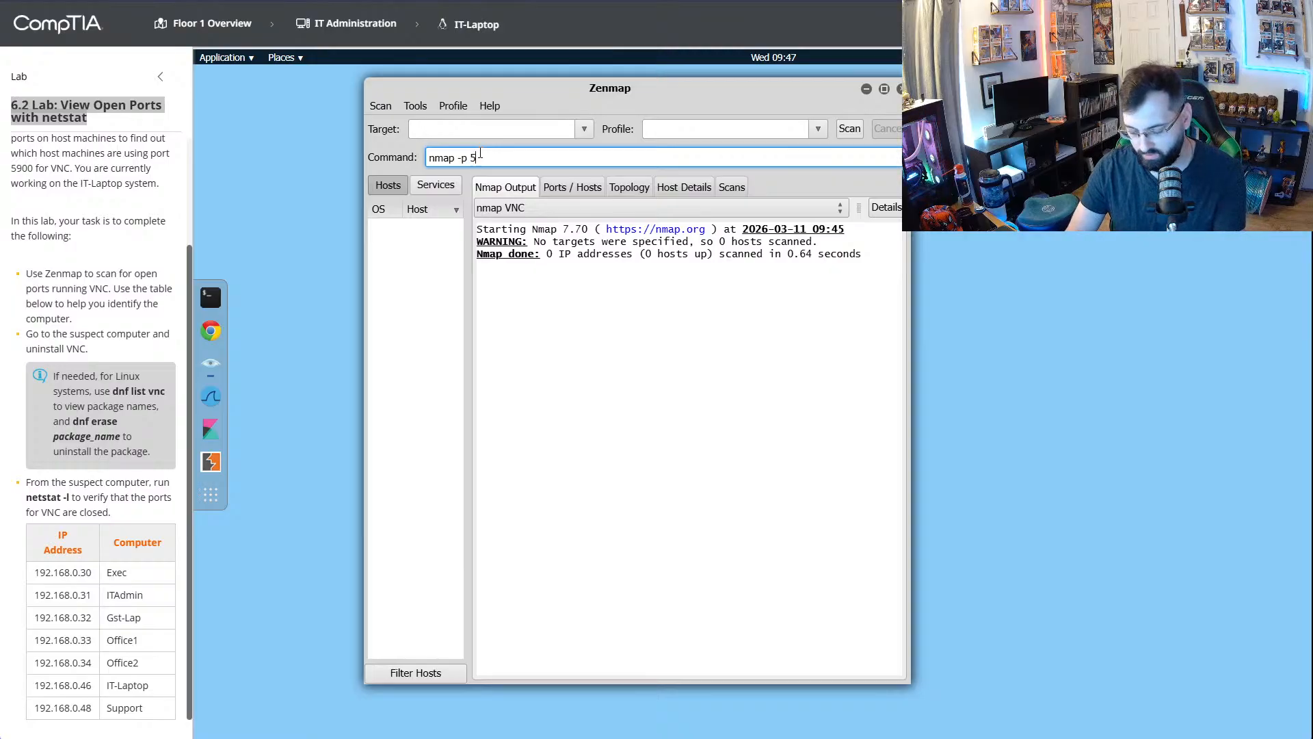
{"action": "type", "text": "9090"}
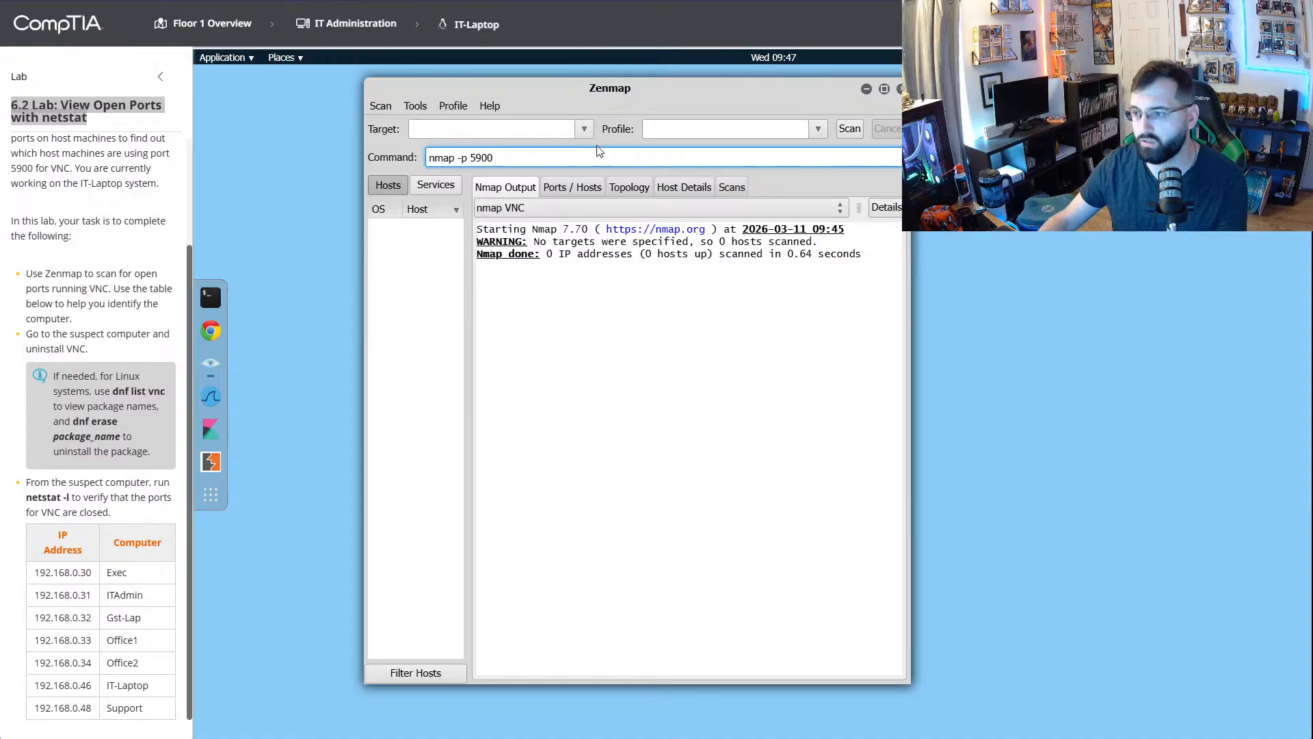
- Compare the walkthrough's nmap command with the lab instructions and the table of computer IP addresses
{"action": "key", "text": "ctrl+Tab"}
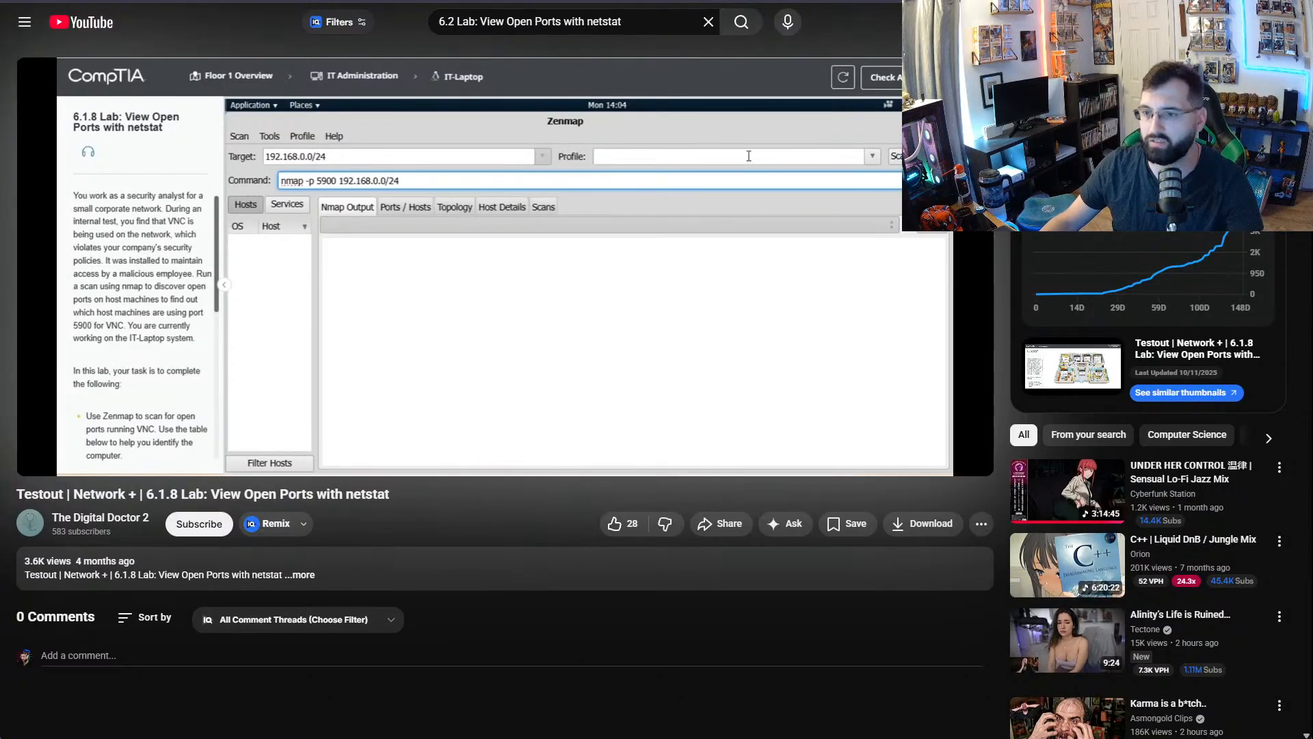
{"action": "key", "text": "alt+Tab"}
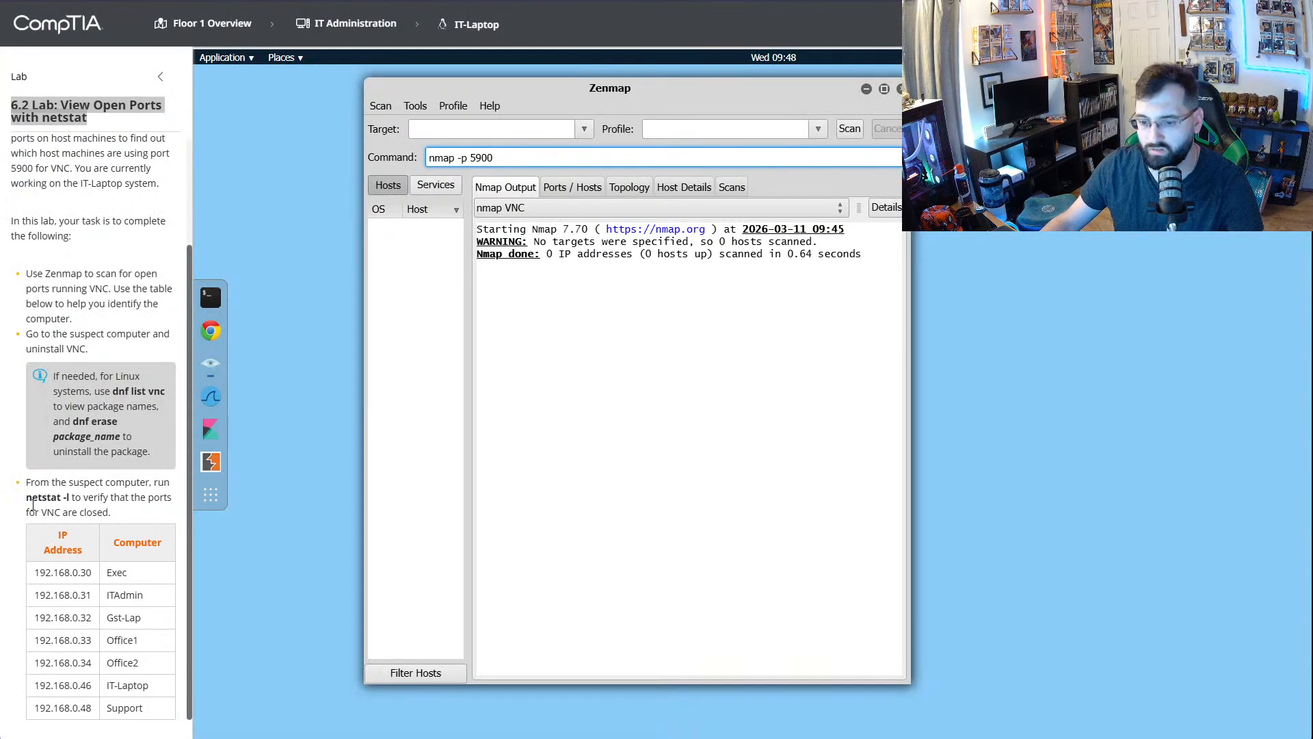
{"action": "scroll", "coordinate": [142, 591], "scroll_direction": "up", "scroll_amount": 2}
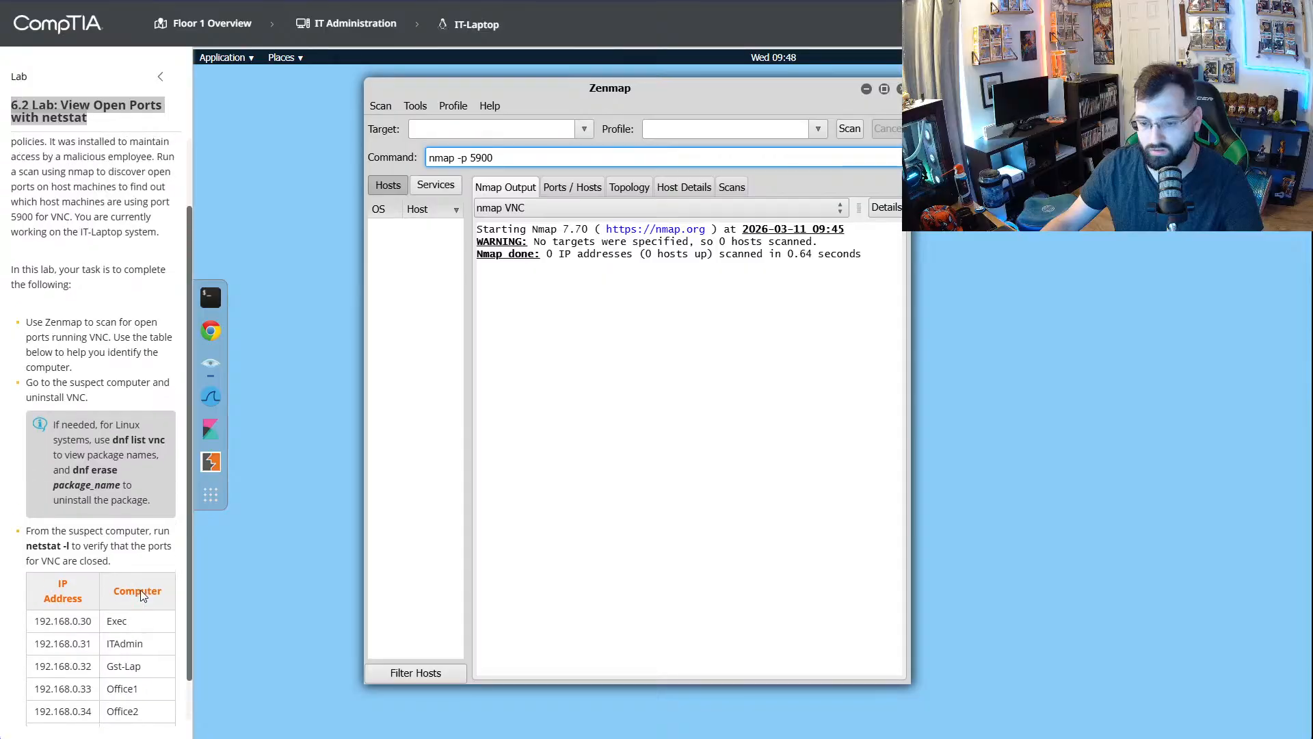
{"action": "scroll", "coordinate": [142, 590], "scroll_direction": "down", "scroll_amount": 2}
{"action": "scroll", "coordinate": [129, 466], "scroll_direction": "up", "scroll_amount": 2}
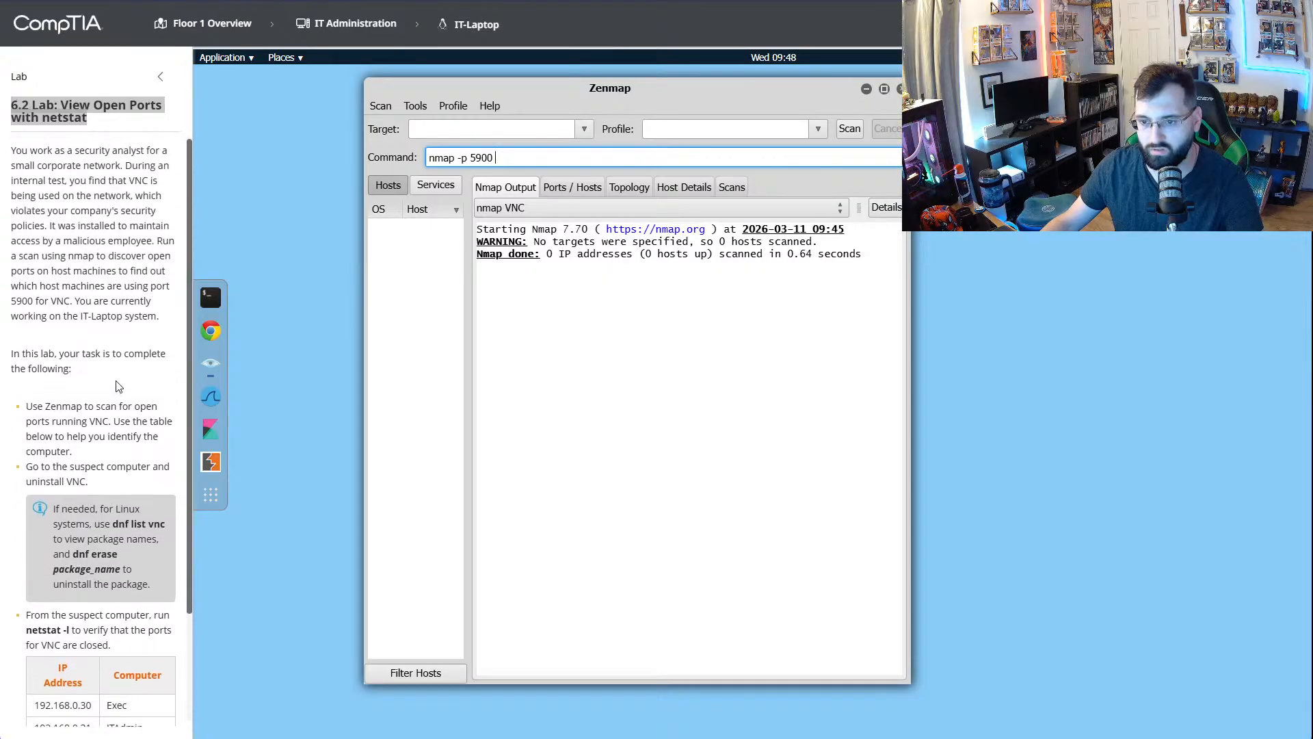
{"action": "key", "text": "alt+Tab"}
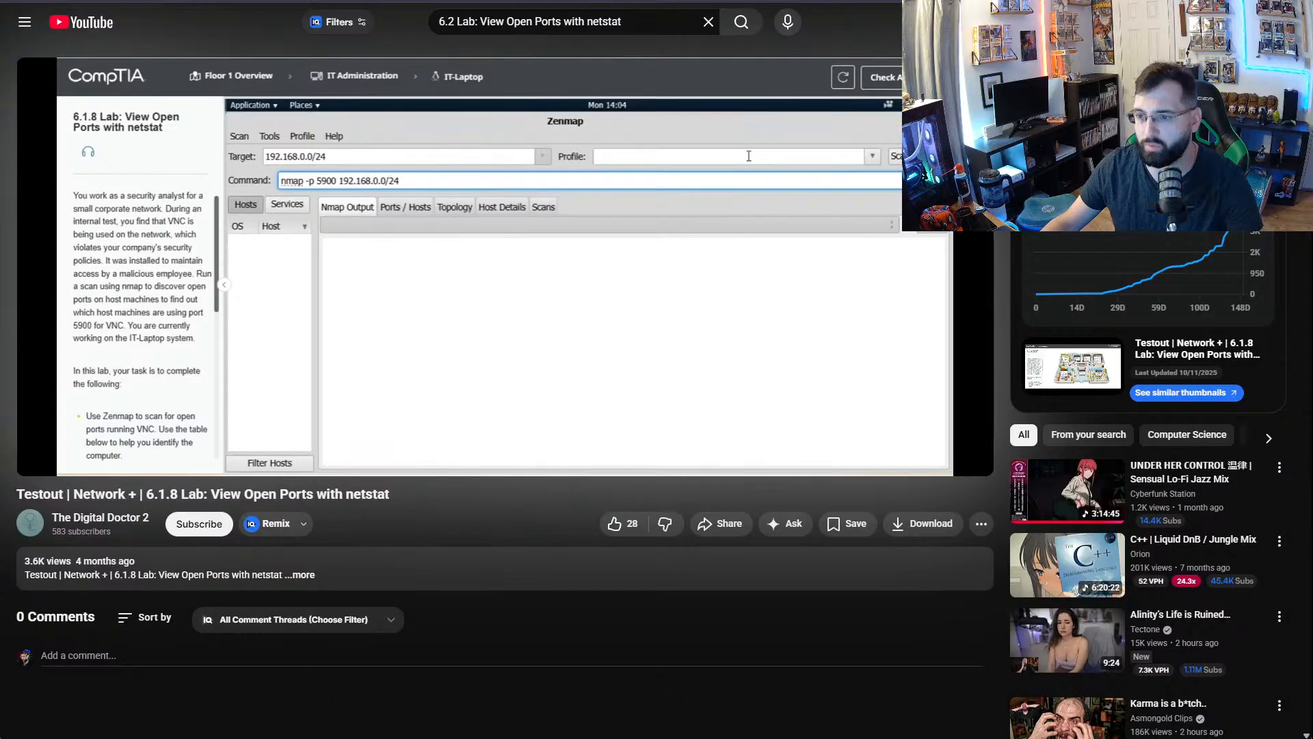
{"action": "key", "text": "alt+Tab"}
{"action": "scroll", "coordinate": [129, 583], "scroll_direction": "down", "scroll_amount": 3}
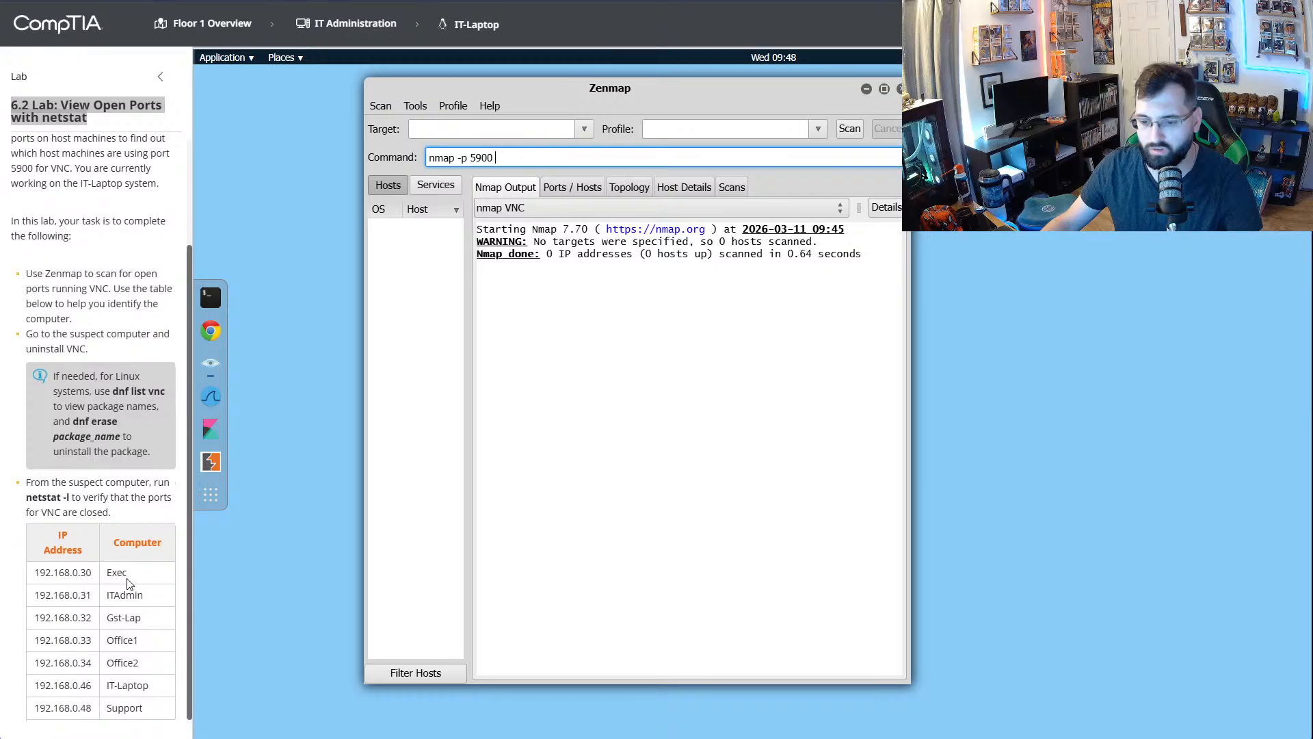
- Complete the command as nmap -p 5900 192.168.0.0/24, check the range against the lab's IP table, and run the scan
{"action": "left_click", "coordinate": [556, 158]}
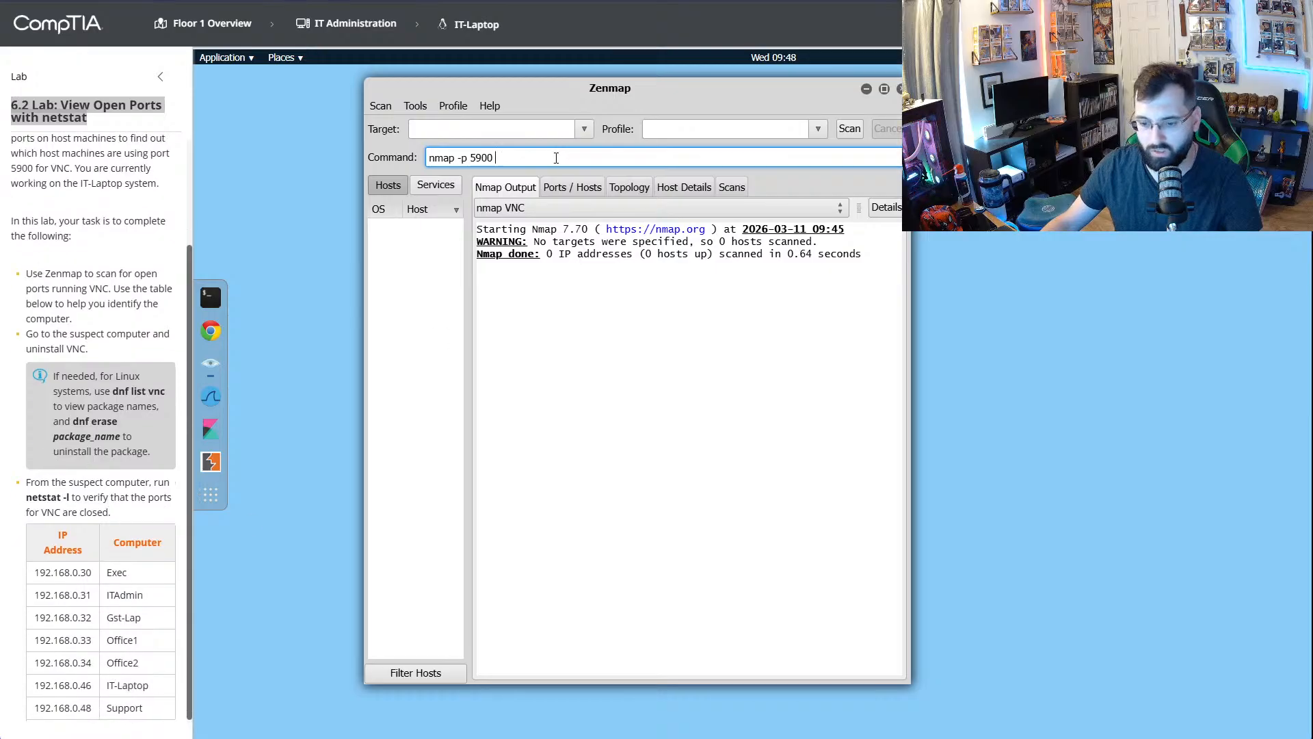
{"action": "type", "text": "192."}
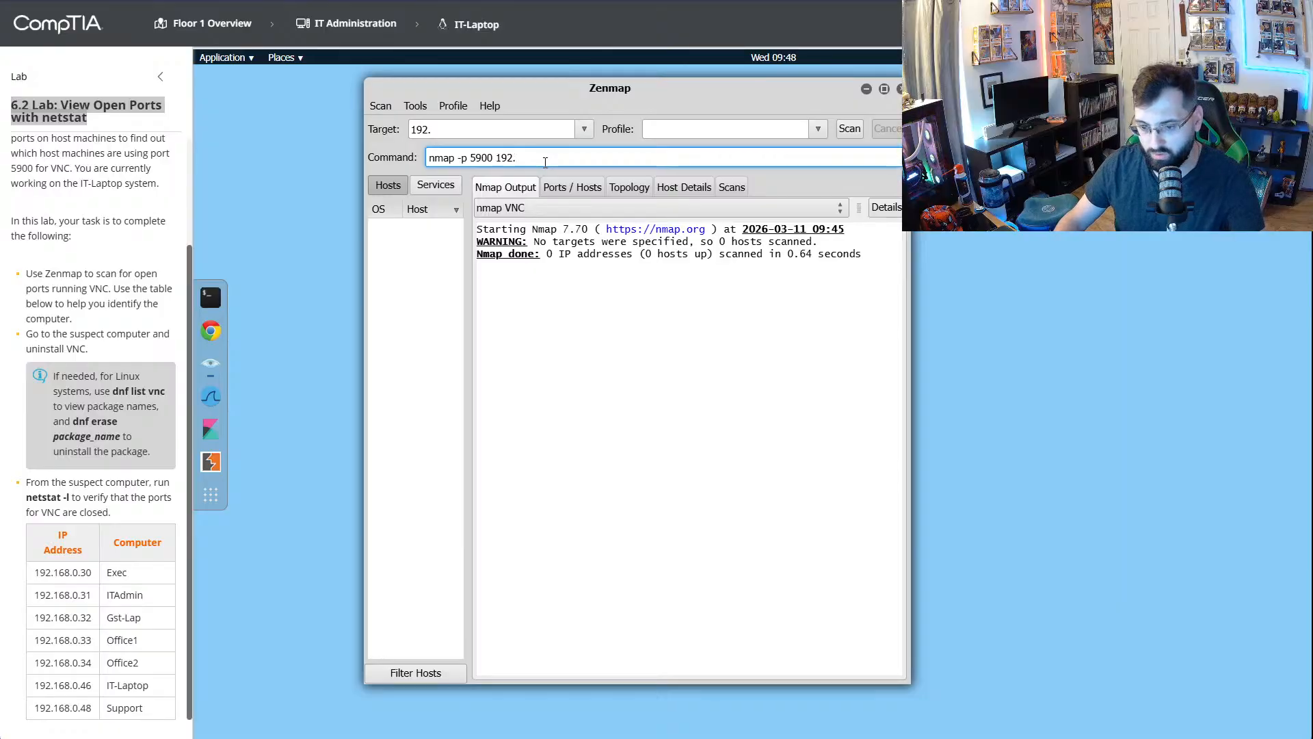
{"action": "type", "text": "168.0.0"}
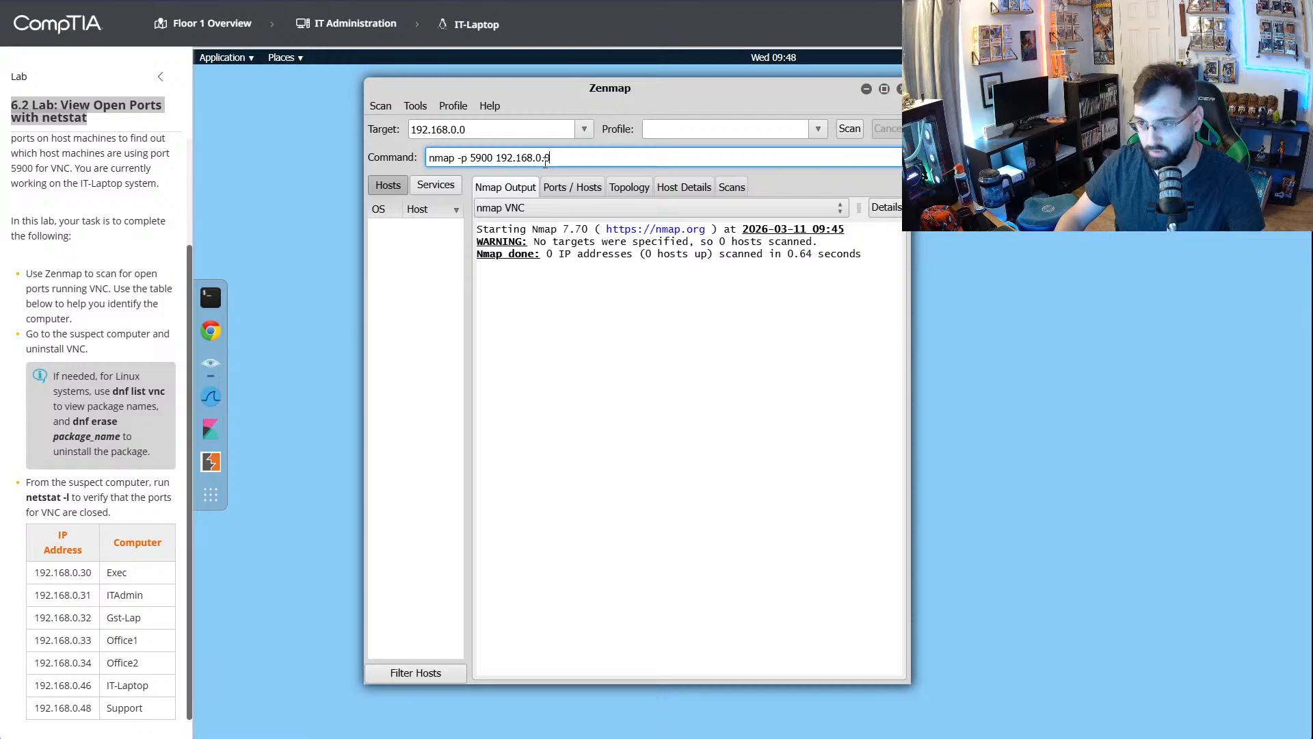
{"action": "type", "text": "/24"}
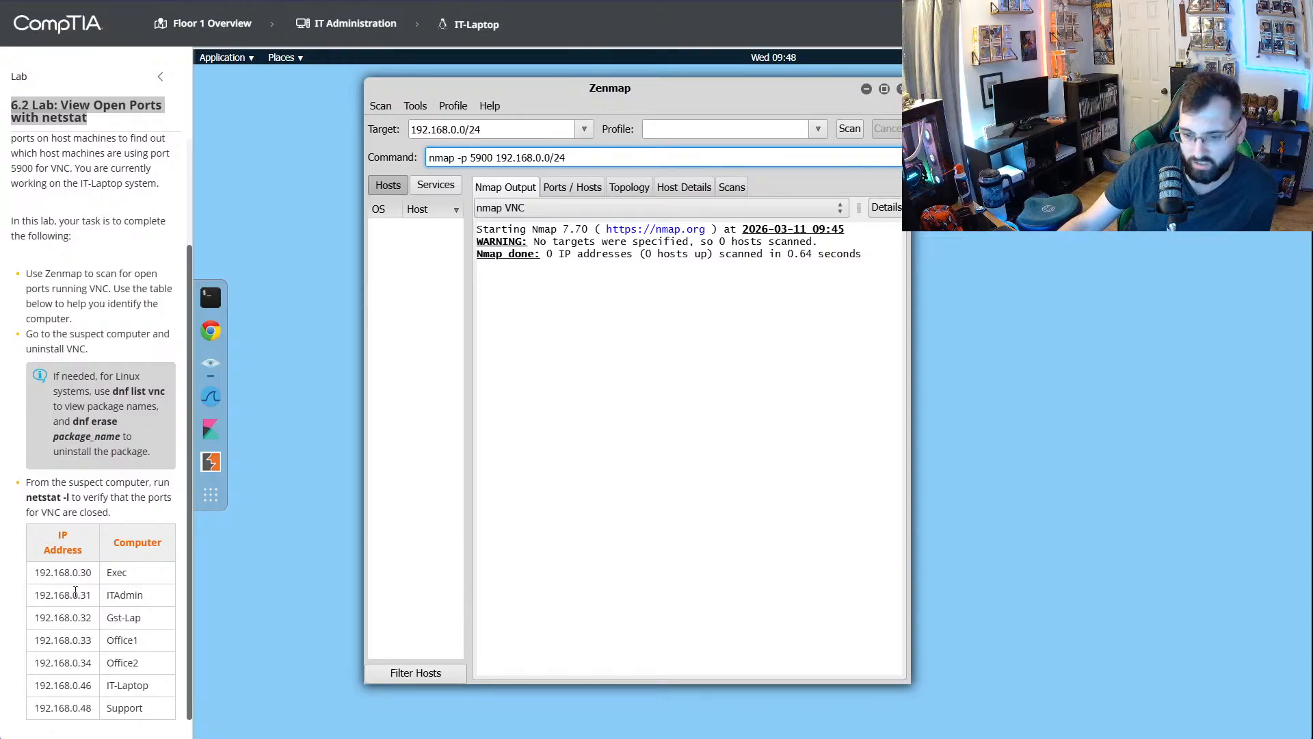
{"action": "left_click_drag", "start_coordinate": [65, 573], "coordinate": [90, 706]}
{"action": "left_click", "coordinate": [89, 620]}
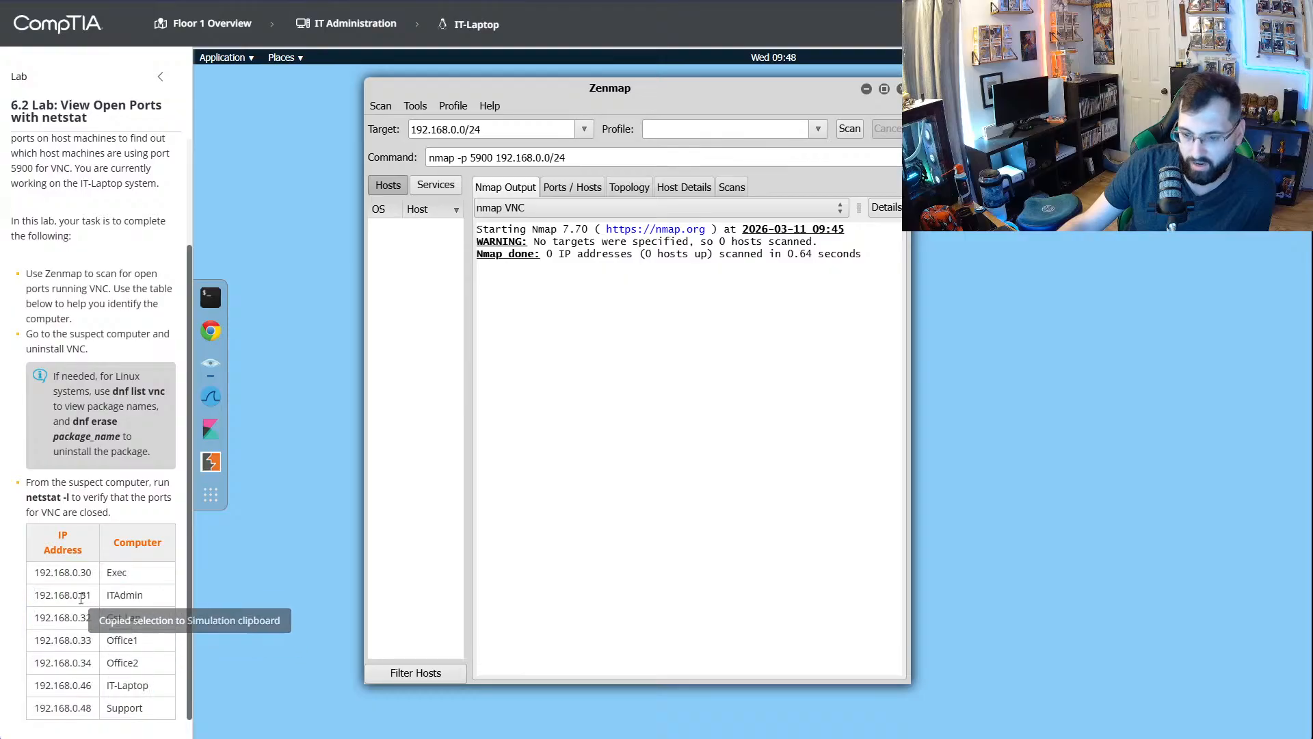
{"action": "left_click", "coordinate": [849, 129]}
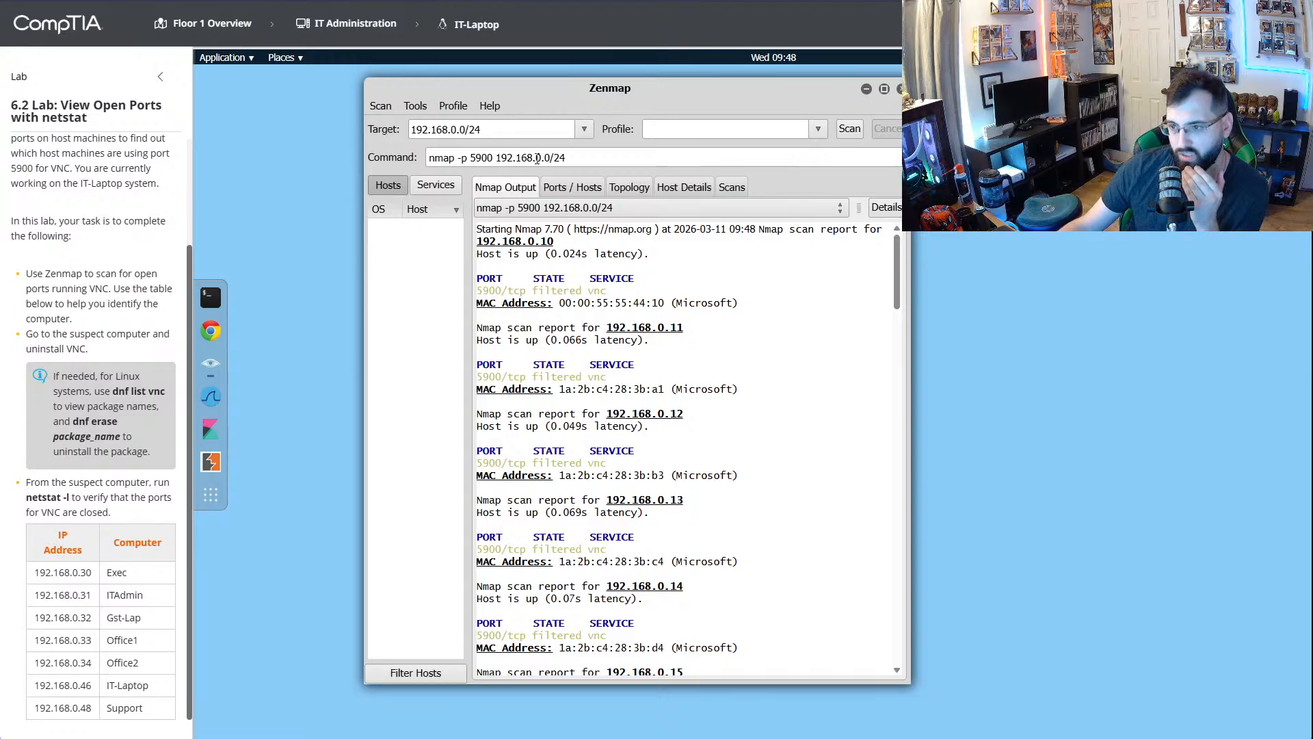
- Compare the subnet scan and its output with the walkthrough video, and reread the lab's tasks
{"action": "left_click_drag", "start_coordinate": [537, 158], "coordinate": [586, 157]}
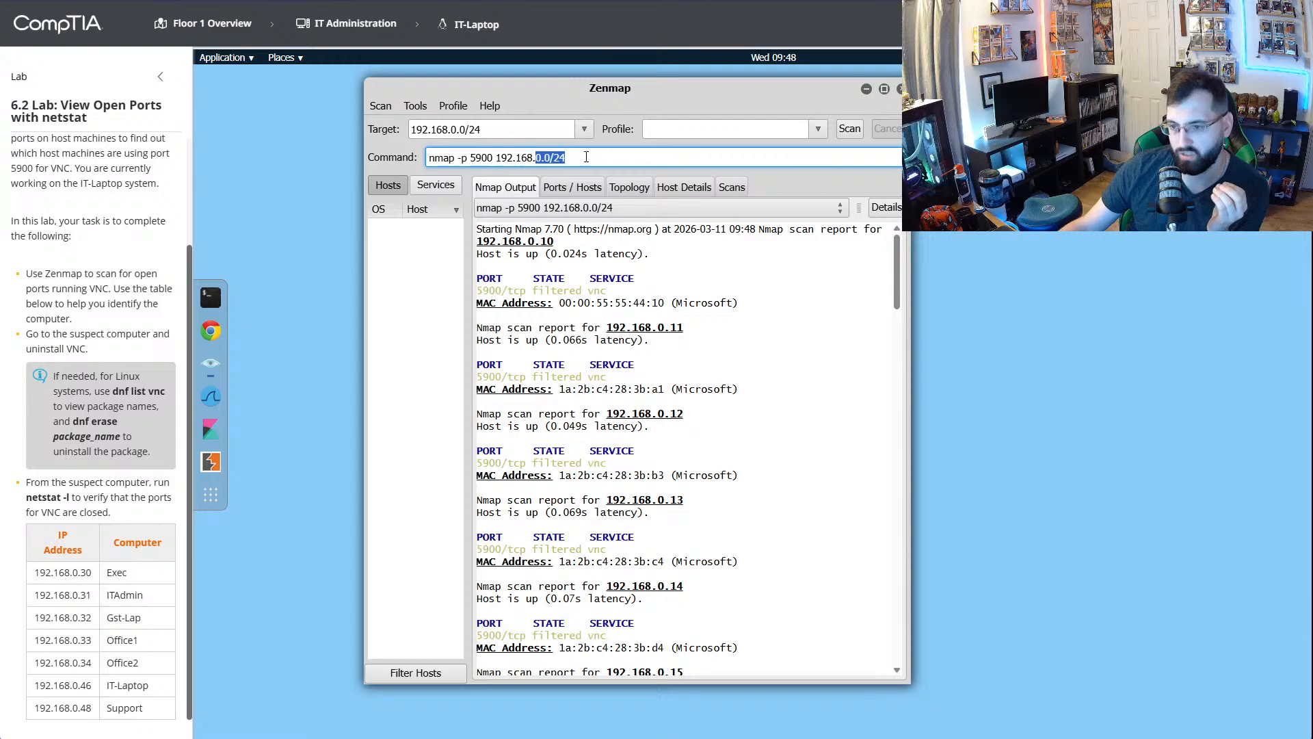
{"action": "left_click", "coordinate": [577, 159]}
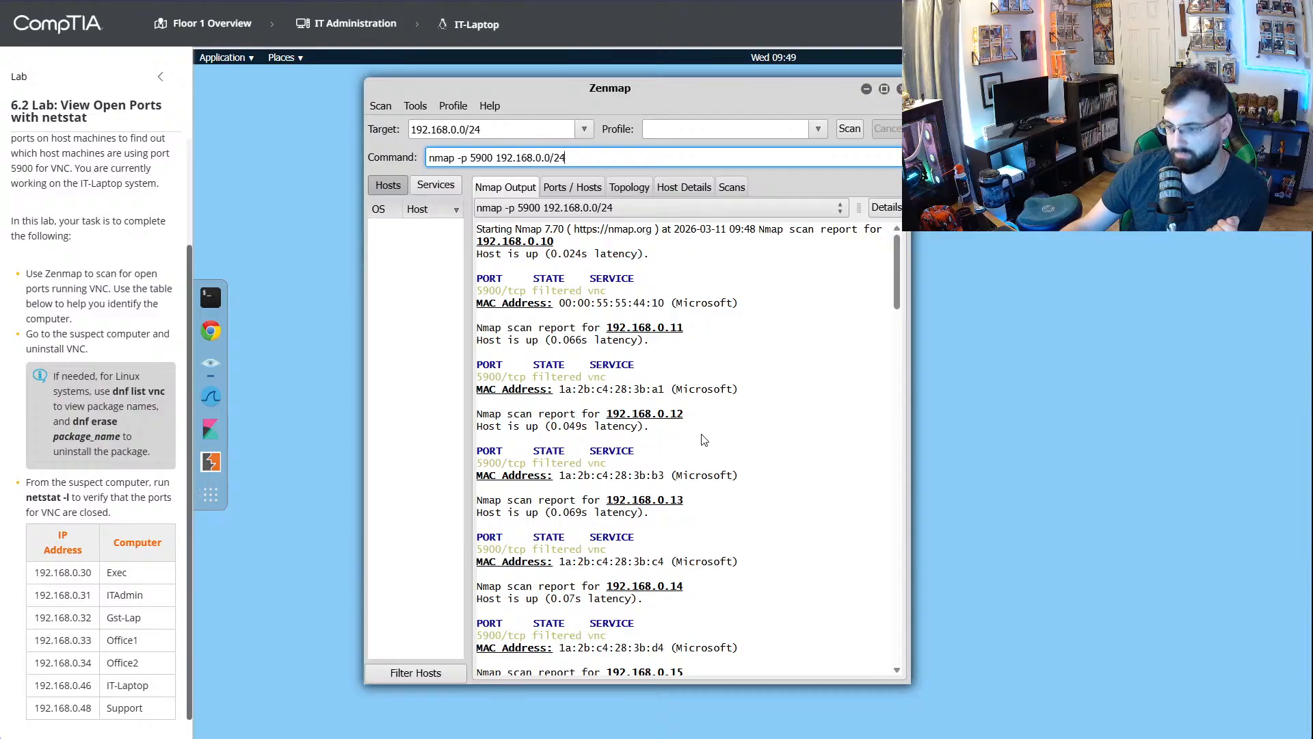
{"action": "left_click", "coordinate": [630, 1]}
{"action": "left_click", "coordinate": [678, 312]}
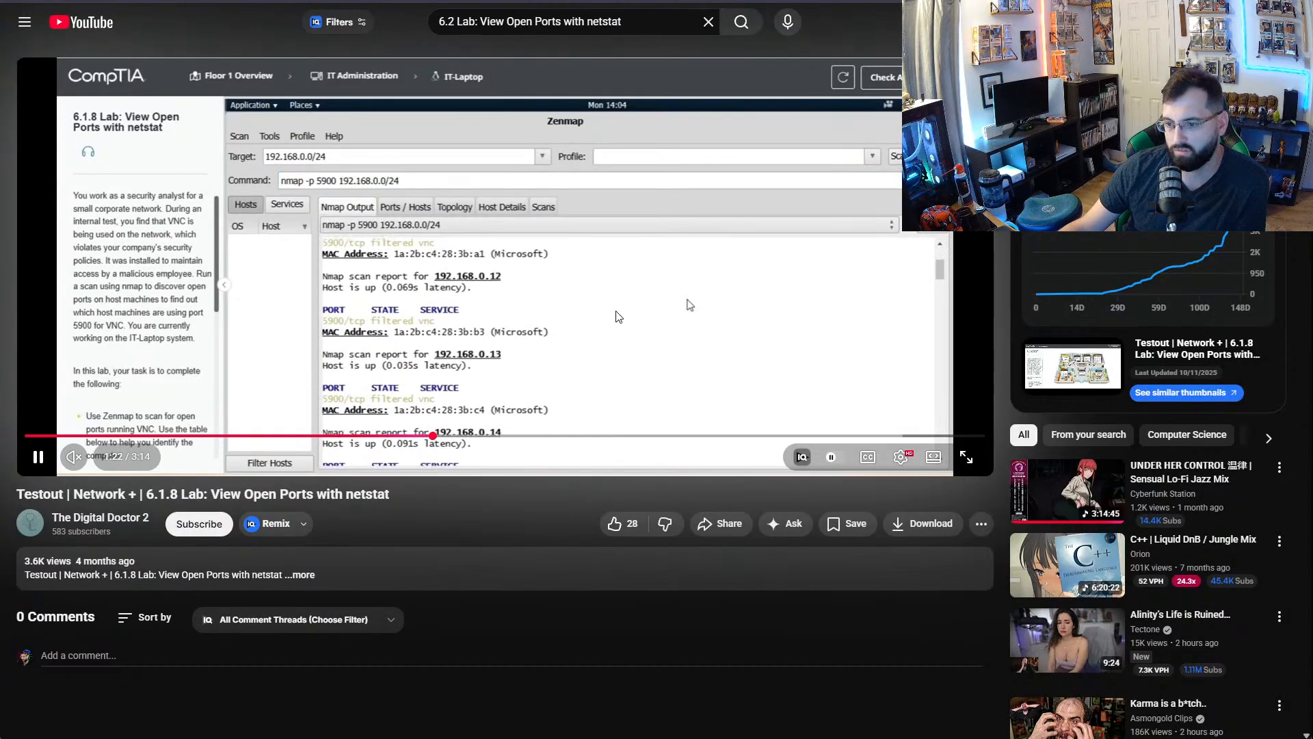
{"action": "left_click", "coordinate": [617, 316]}
{"action": "key", "text": "ctrl+Tab"}
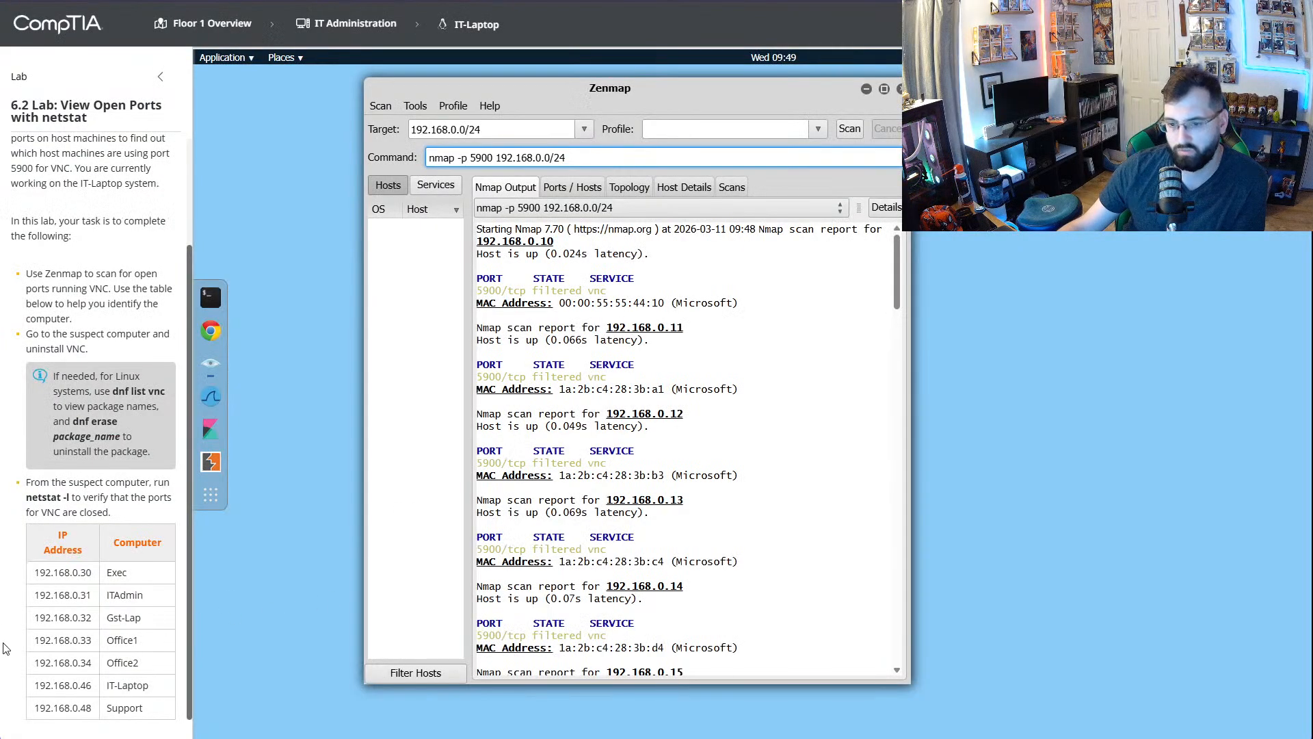
{"action": "scroll", "coordinate": [91, 373], "scroll_direction": "up", "scroll_amount": 2}
{"action": "scroll", "coordinate": [94, 377], "scroll_direction": "down", "scroll_amount": 2}
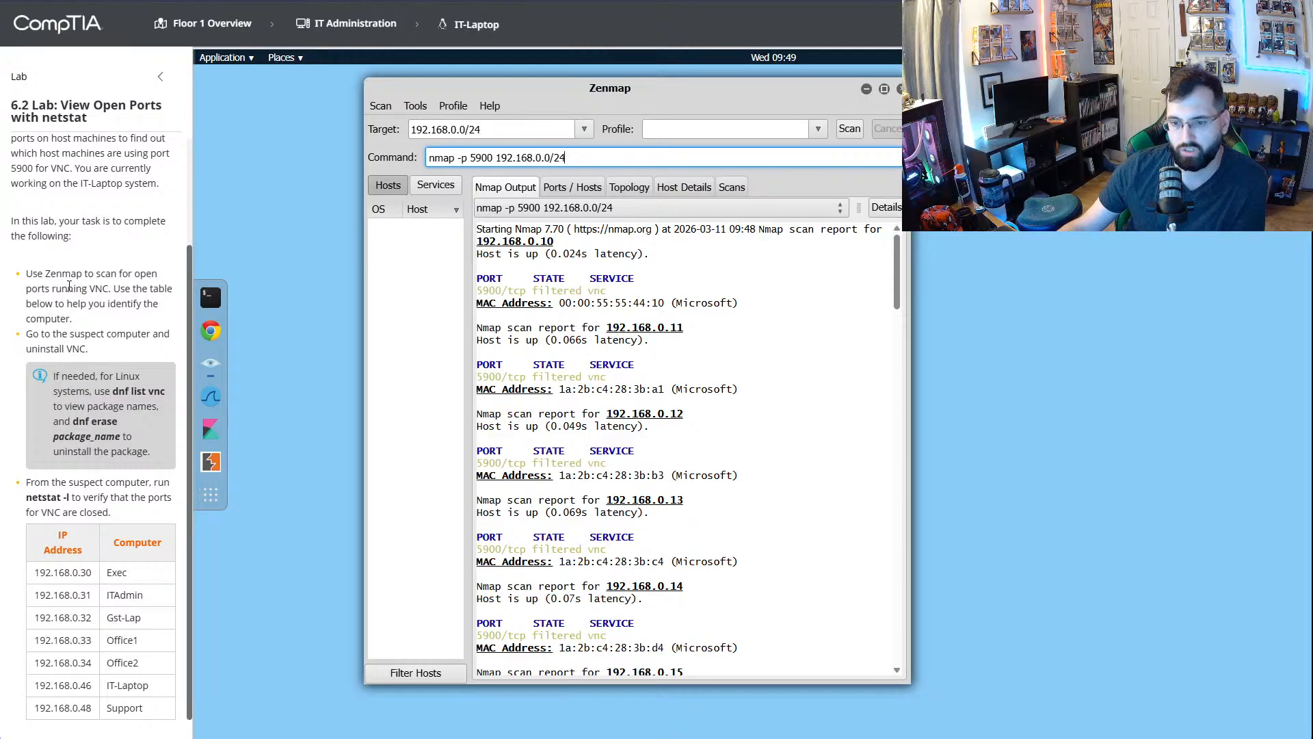
- Reread the lab's VNC identification task and examine the nmap output for the host with port 5900 open
{"action": "left_click_drag", "start_coordinate": [120, 289], "coordinate": [135, 322]}
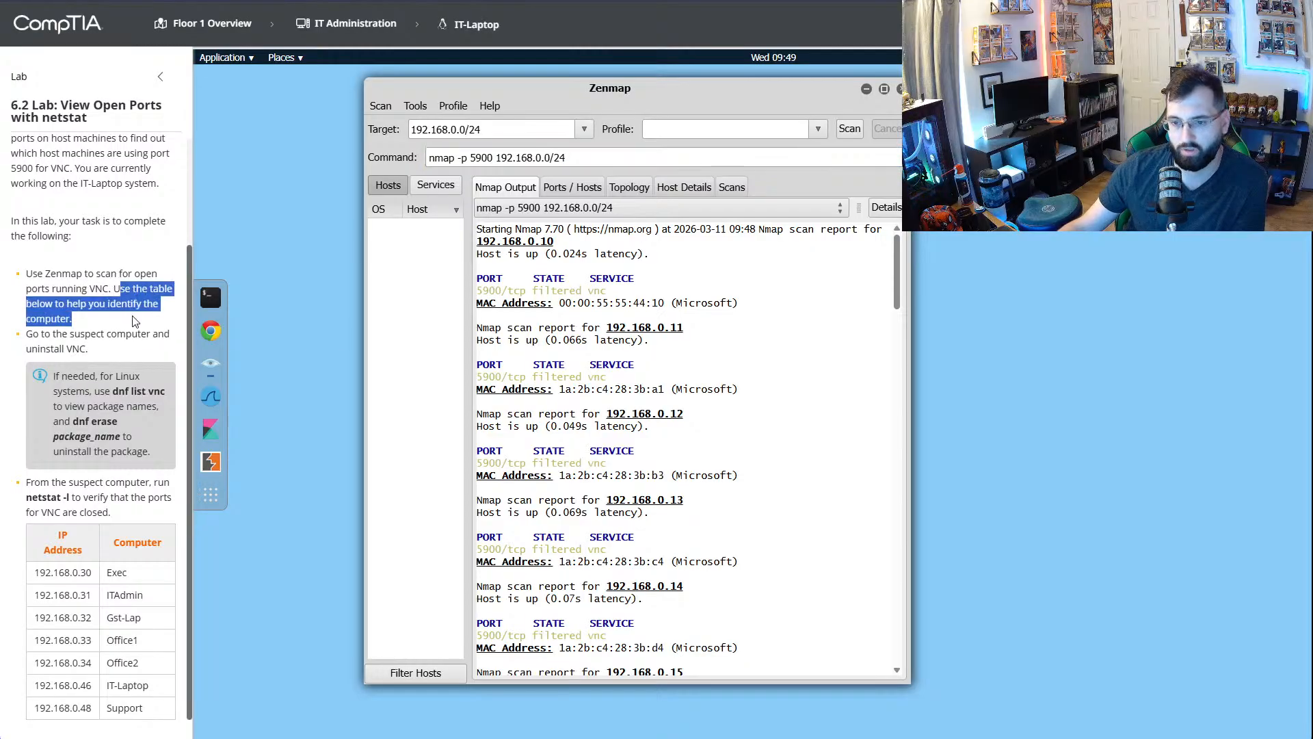
{"action": "left_click", "coordinate": [134, 321]}
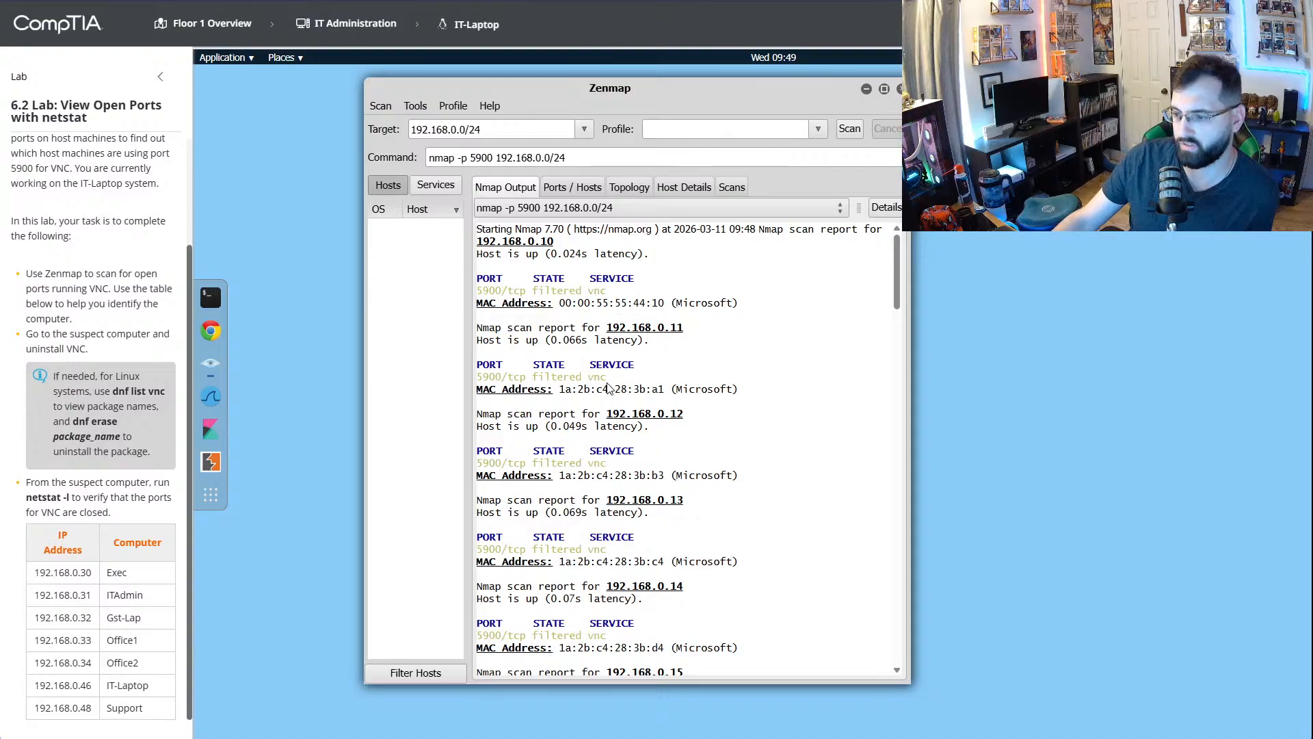
{"action": "scroll", "coordinate": [623, 443], "scroll_direction": "down", "scroll_amount": 5}
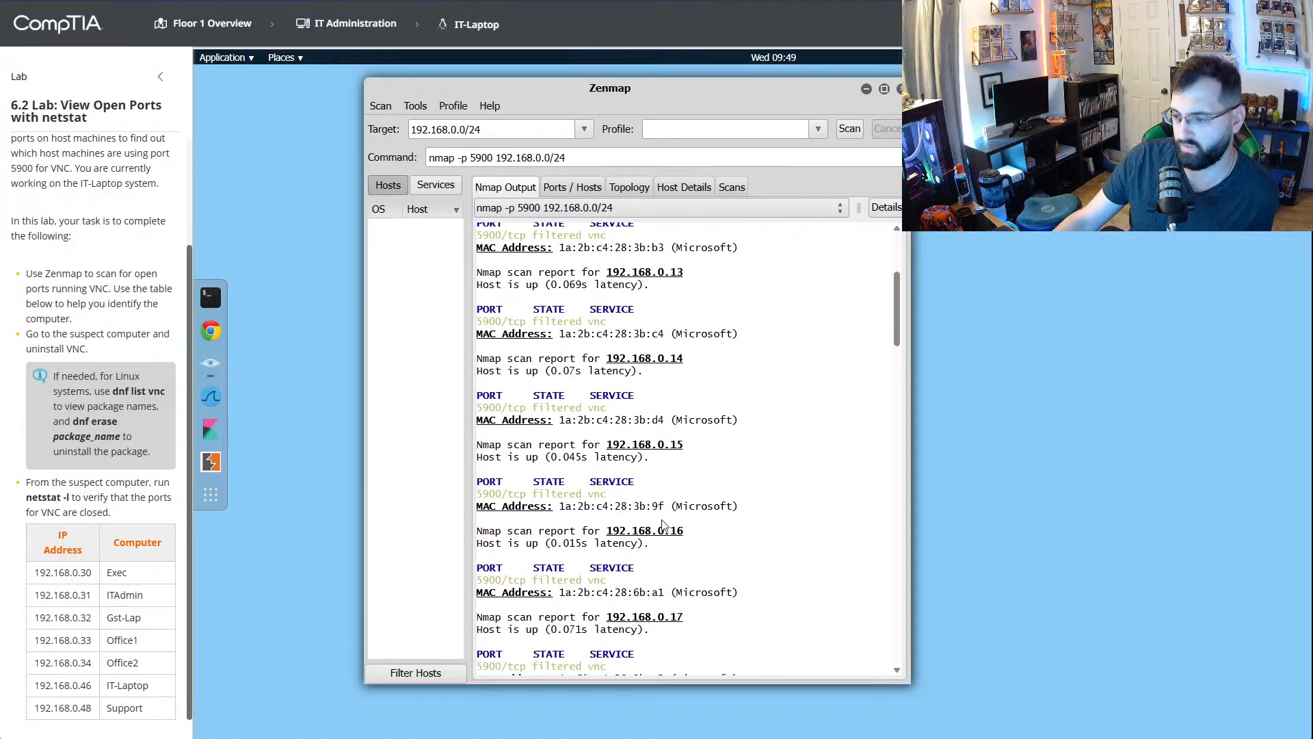
{"action": "scroll", "coordinate": [667, 525], "scroll_direction": "down", "scroll_amount": 8}
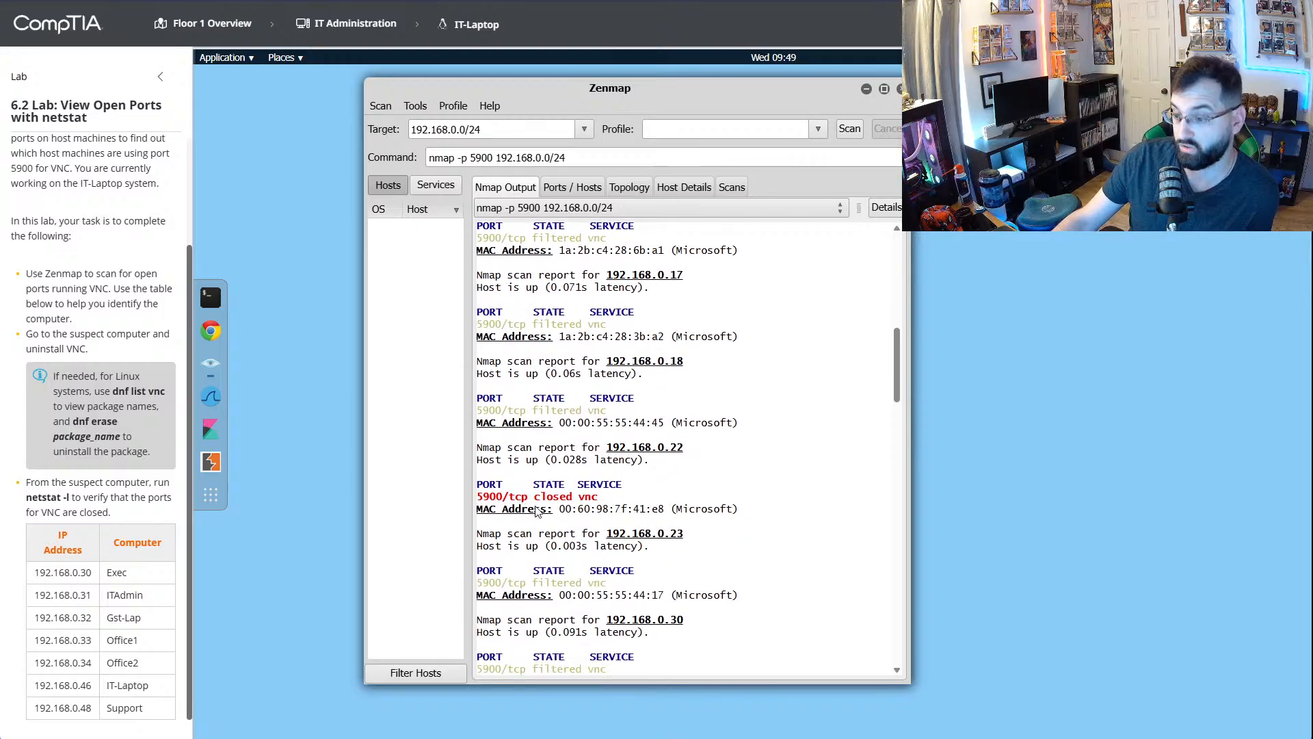
{"action": "scroll", "coordinate": [537, 512], "scroll_direction": "down", "scroll_amount": 3}
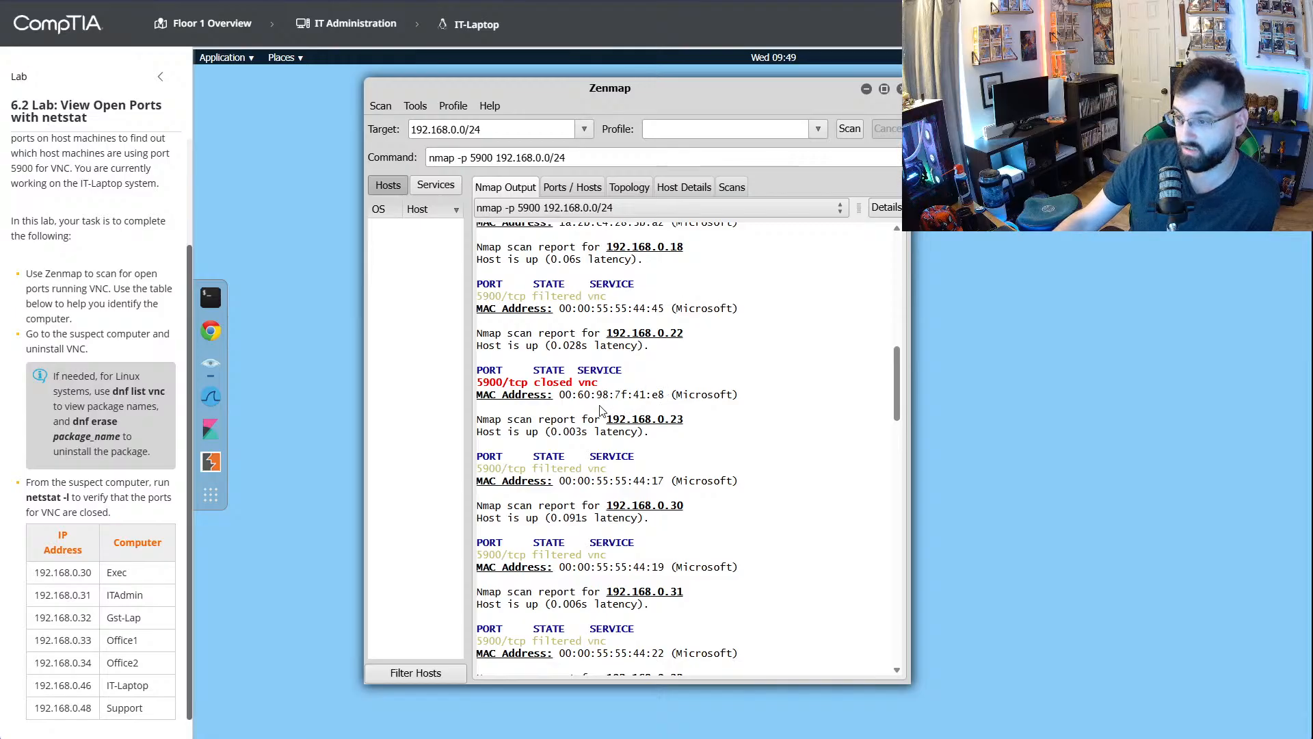
{"action": "scroll", "coordinate": [658, 524], "scroll_direction": "down", "scroll_amount": 18}
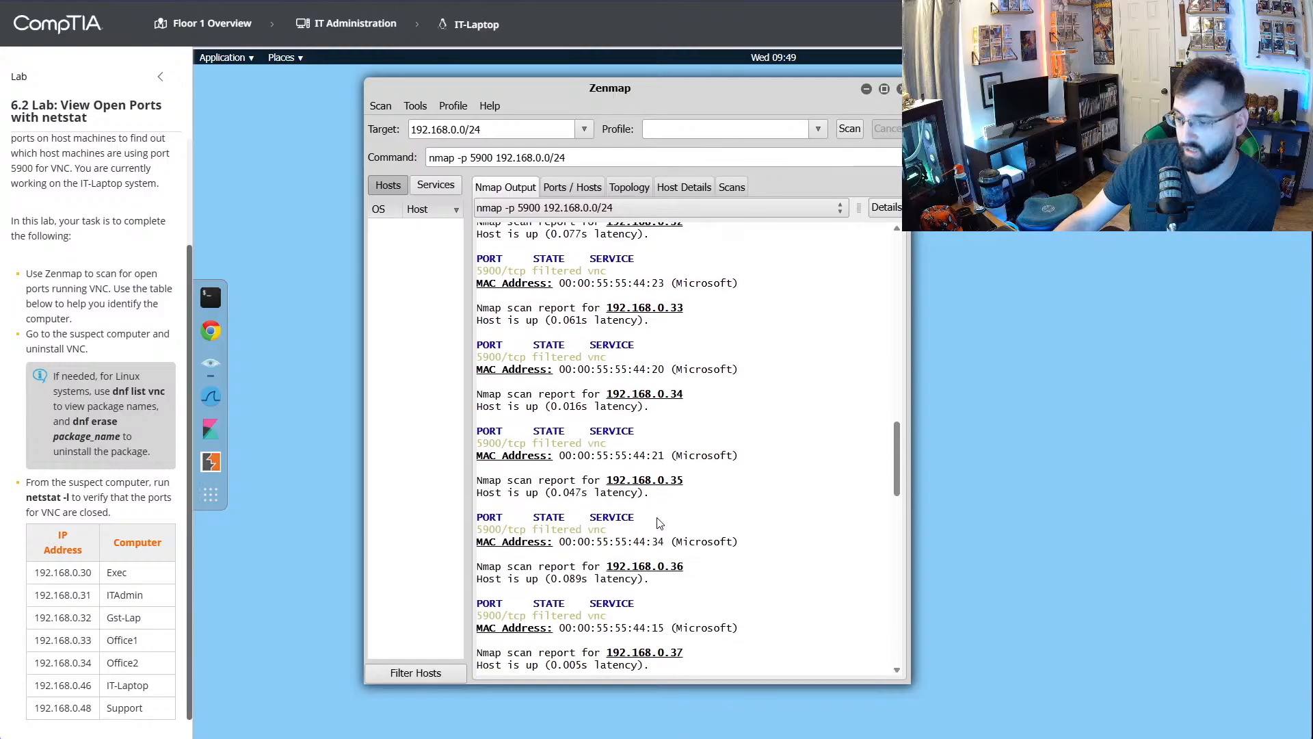
{"action": "scroll", "coordinate": [658, 523], "scroll_direction": "down", "scroll_amount": 15}
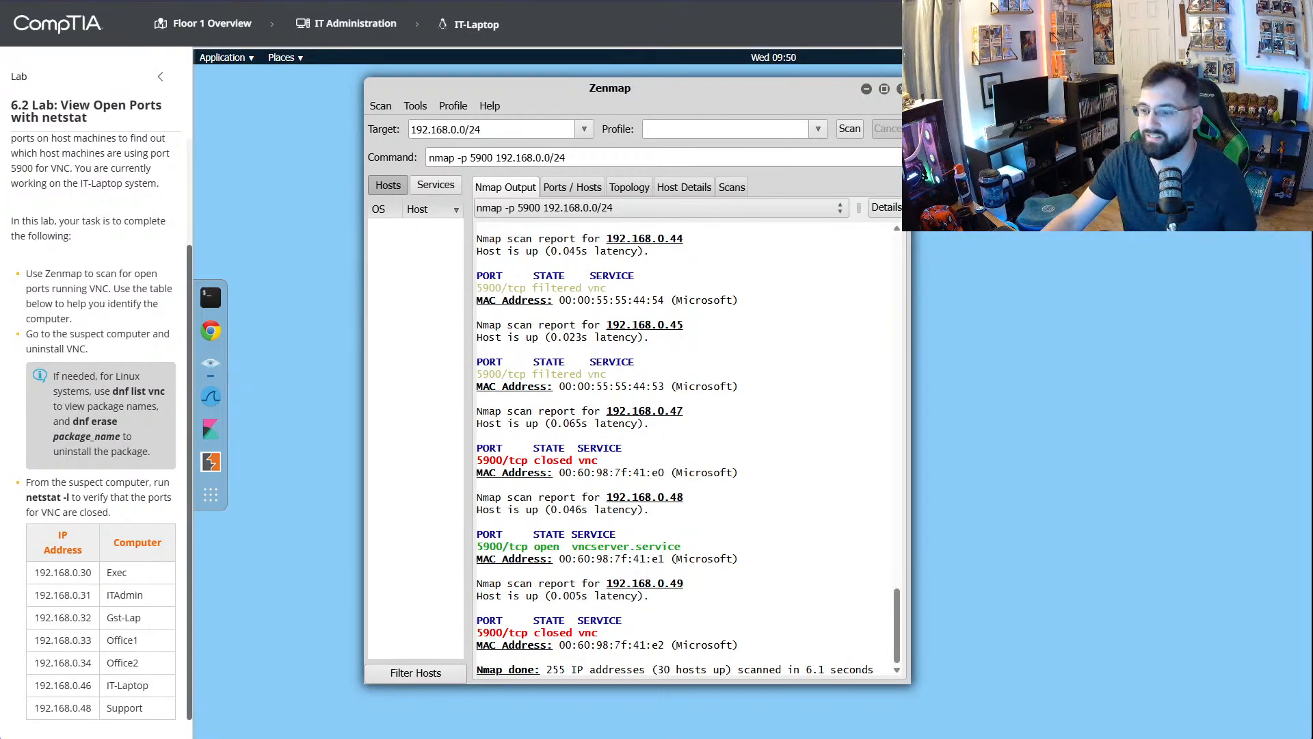
- Compare the scan output with the walkthrough video and check which computer it opens from the floor overview
{"action": "key", "text": "ctrl+Tab"}
{"action": "left_click", "coordinate": [646, 295]}
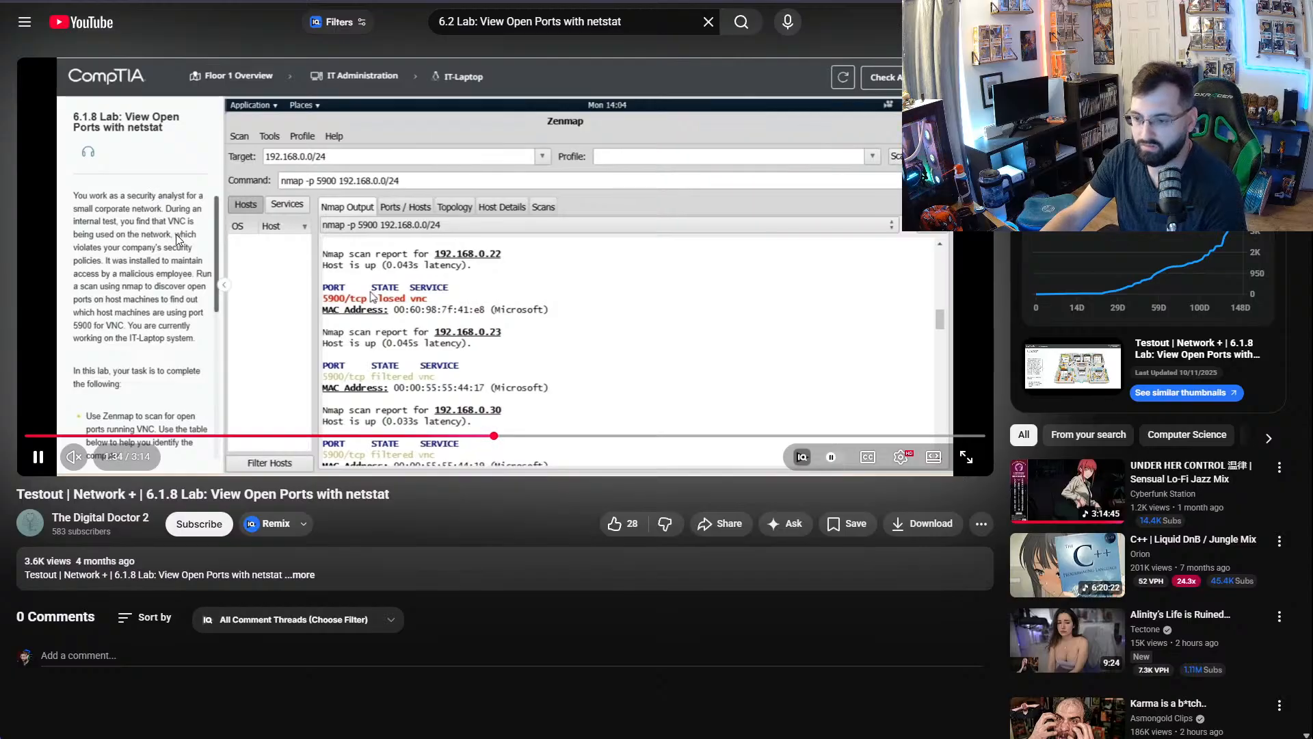
{"action": "left_click", "coordinate": [525, 325]}
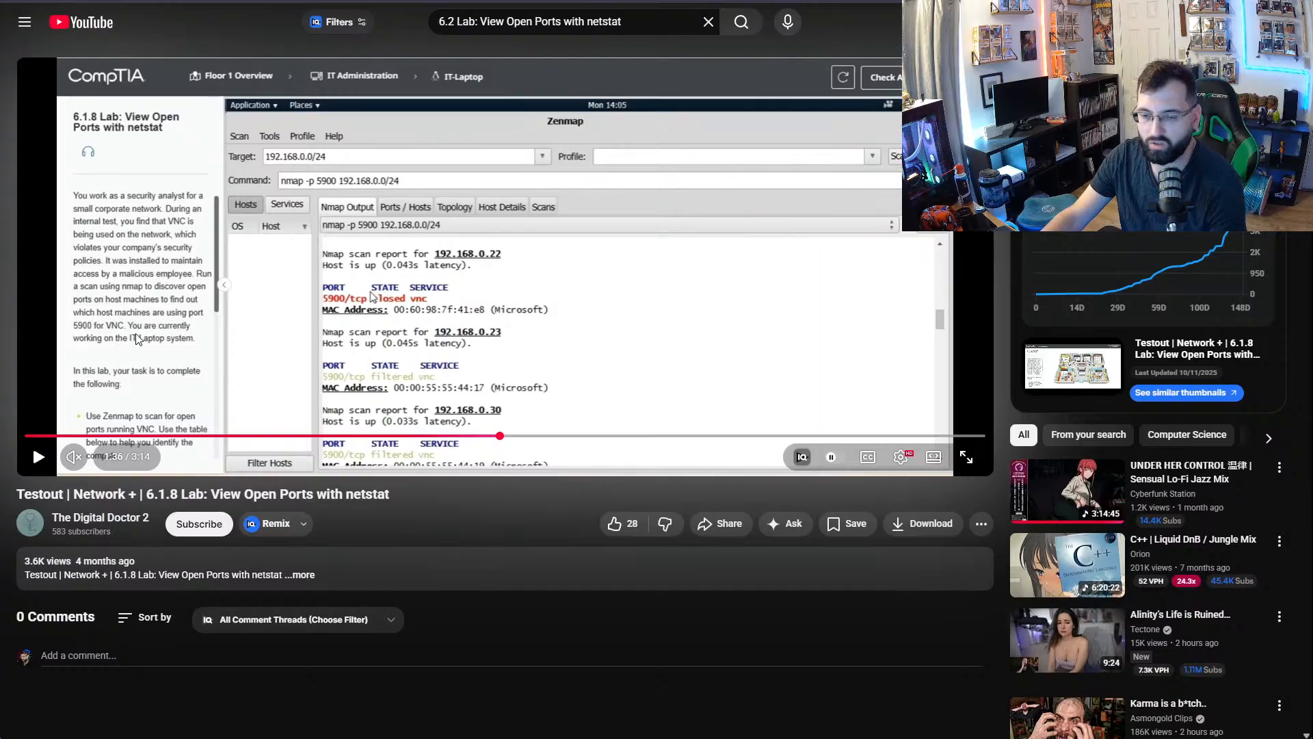
{"action": "key", "text": "ctrl+Tab"}
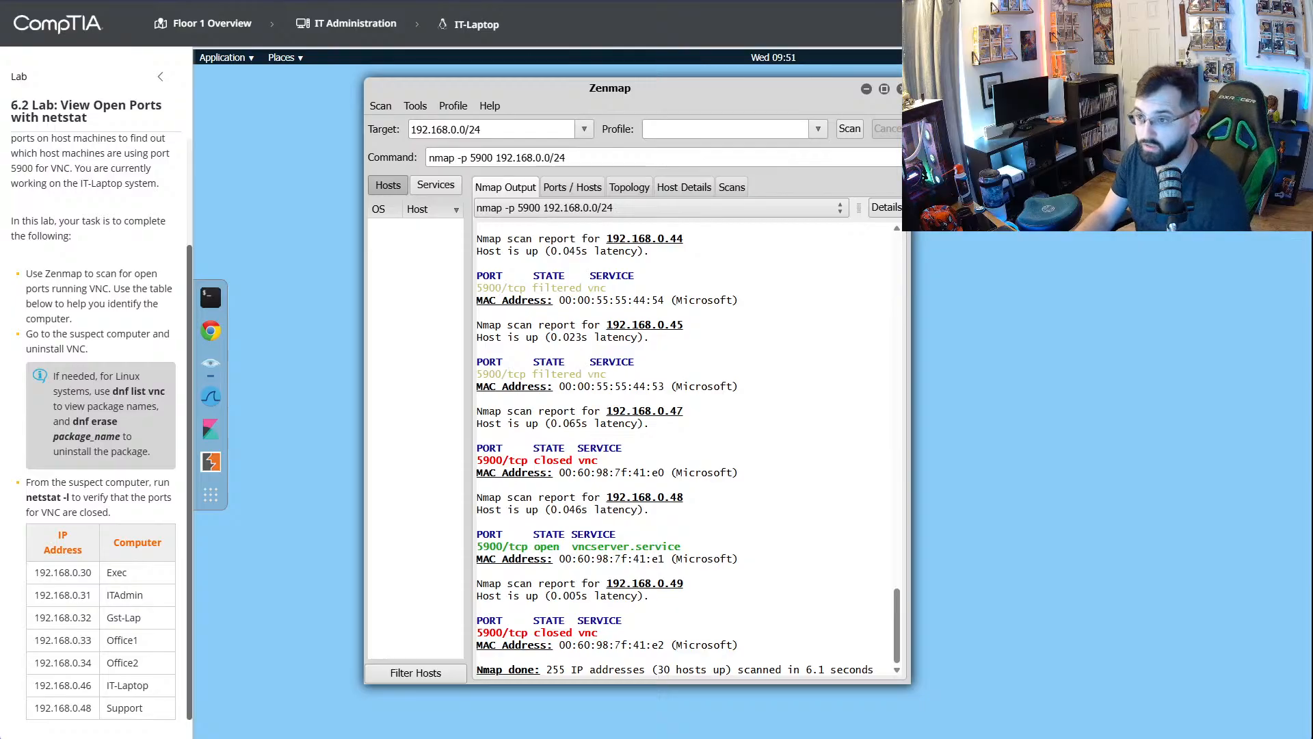
{"action": "key", "text": "ctrl+Tab"}
{"action": "left_click", "coordinate": [718, 308]}
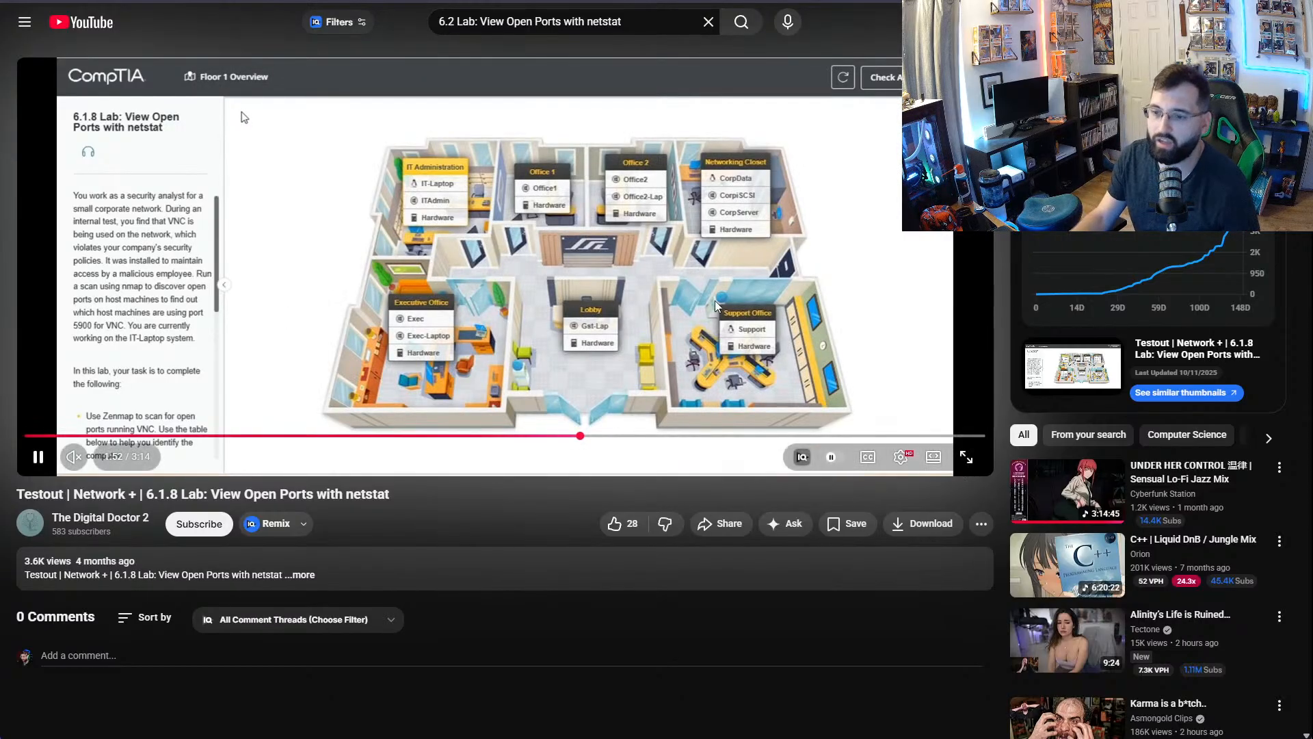
{"action": "left_click", "coordinate": [560, 293]}
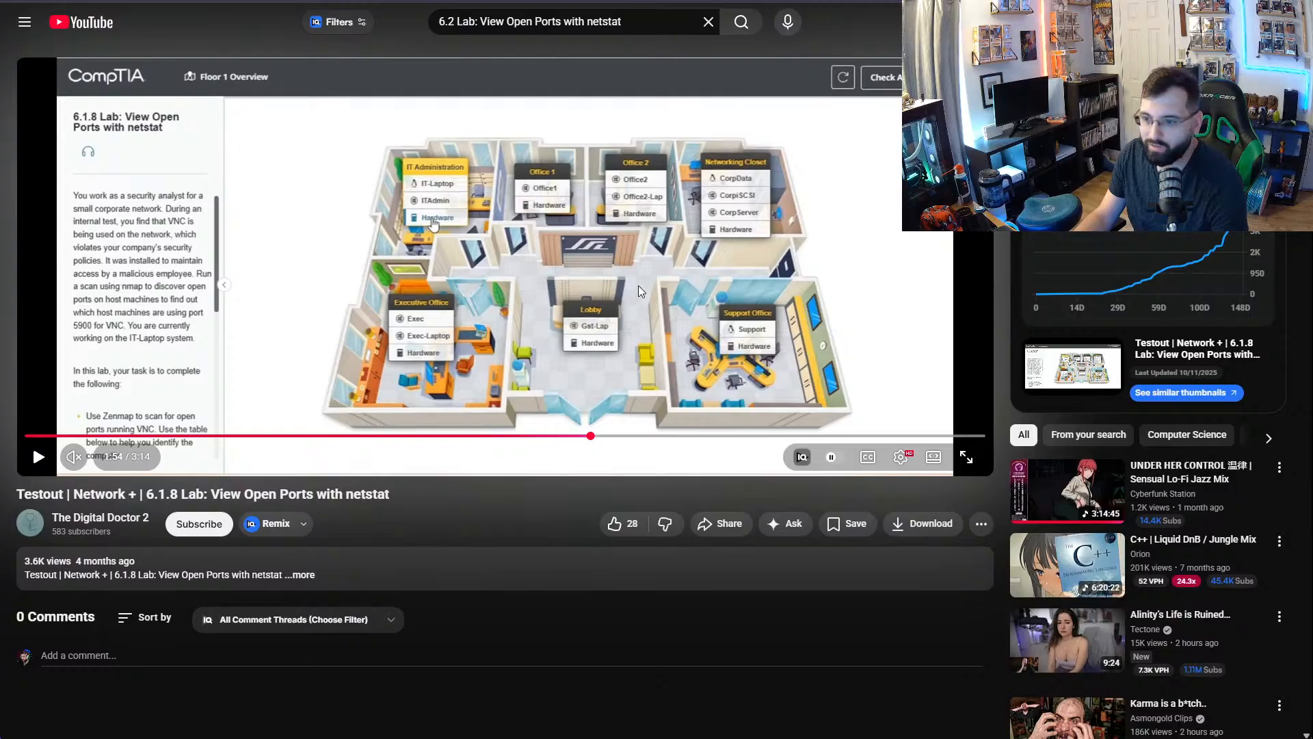
{"action": "left_click", "coordinate": [548, 253]}
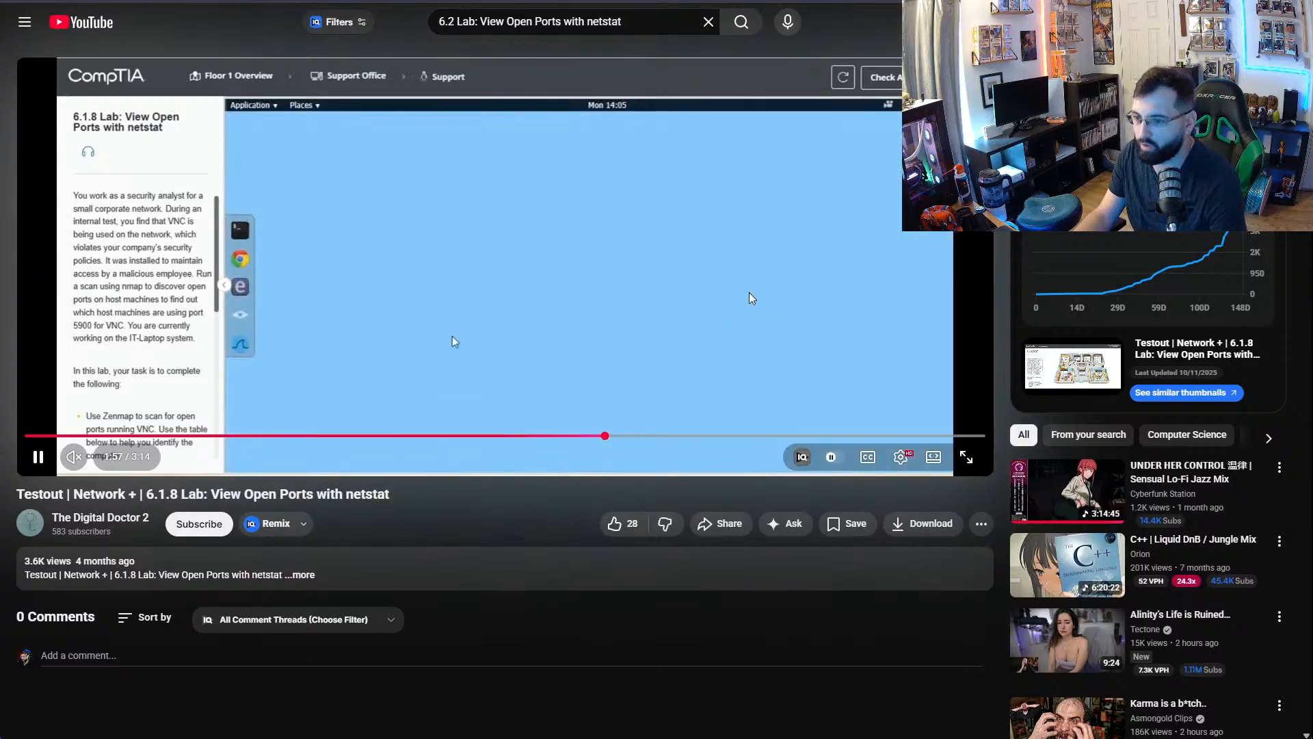
{"action": "left_click", "coordinate": [299, 313]}
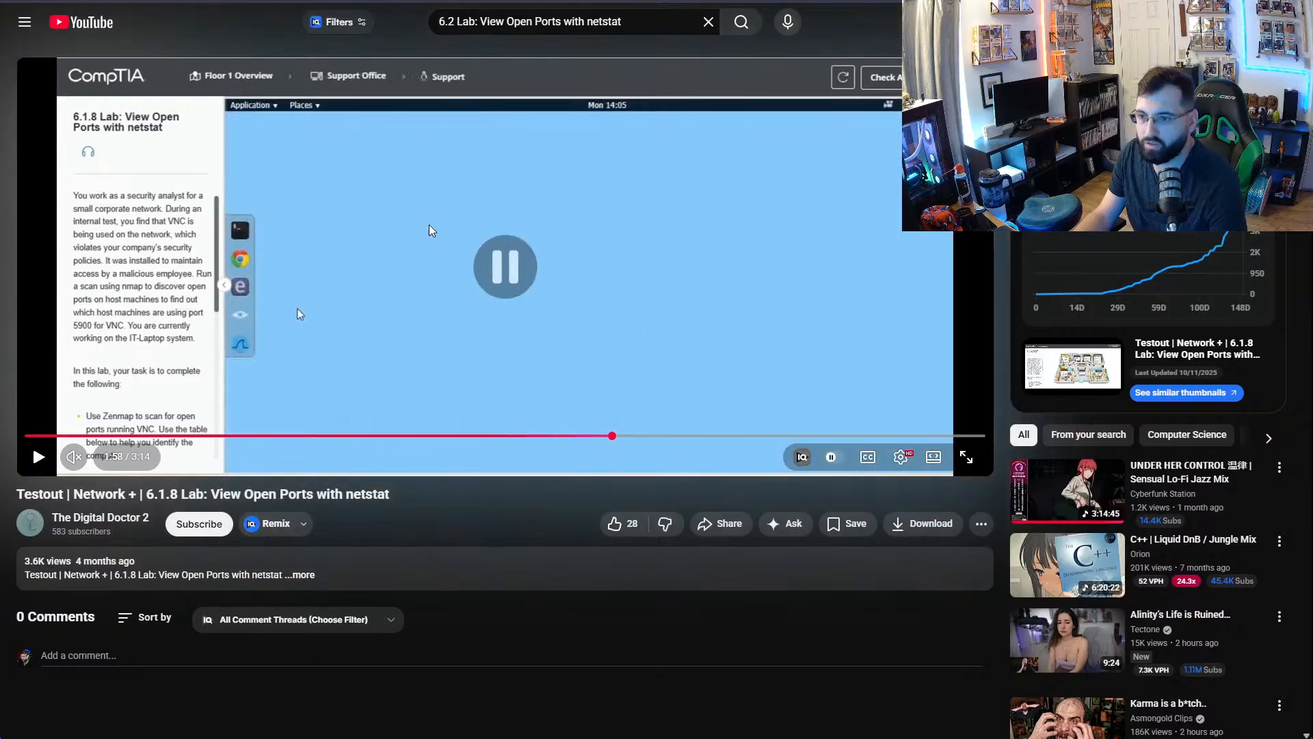
{"action": "key", "text": "alt+Tab"}
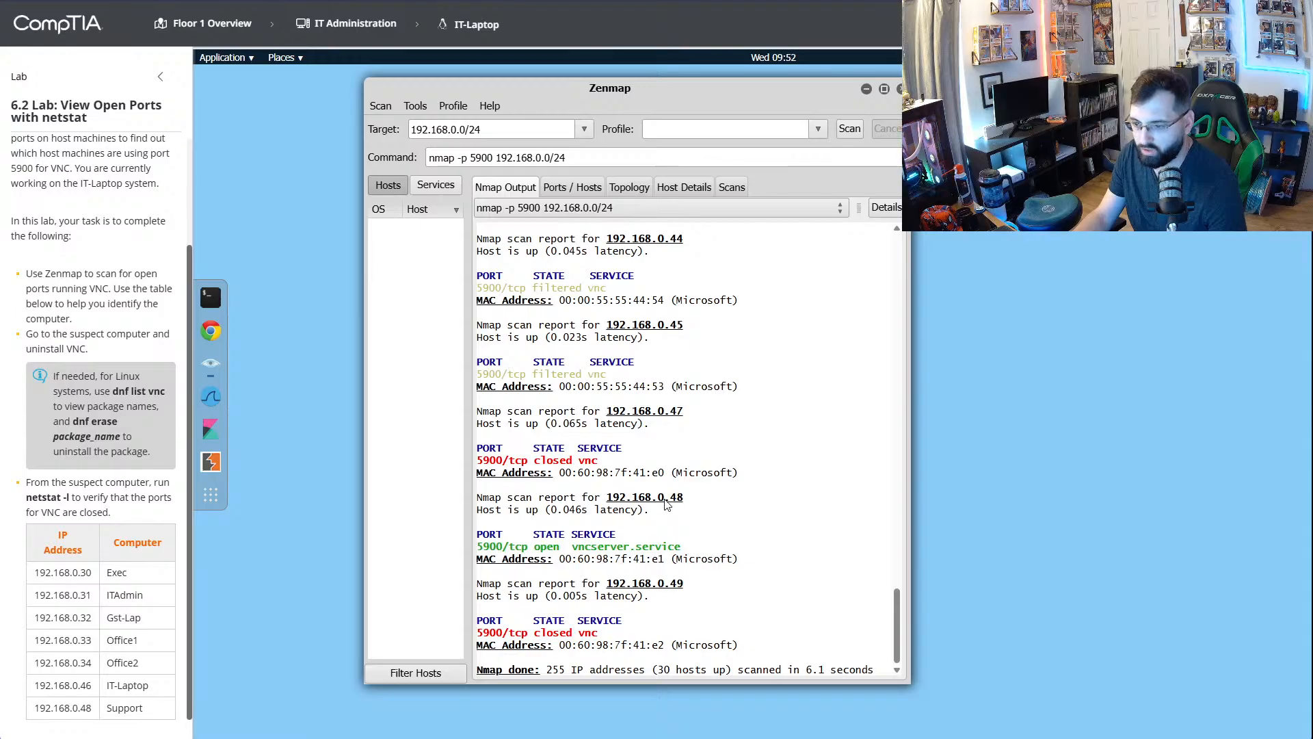
- Recheck the port 5900 scan output and open a terminal on the Support computer in the Support Office
{"action": "scroll", "coordinate": [677, 517], "scroll_direction": "up", "scroll_amount": 20}
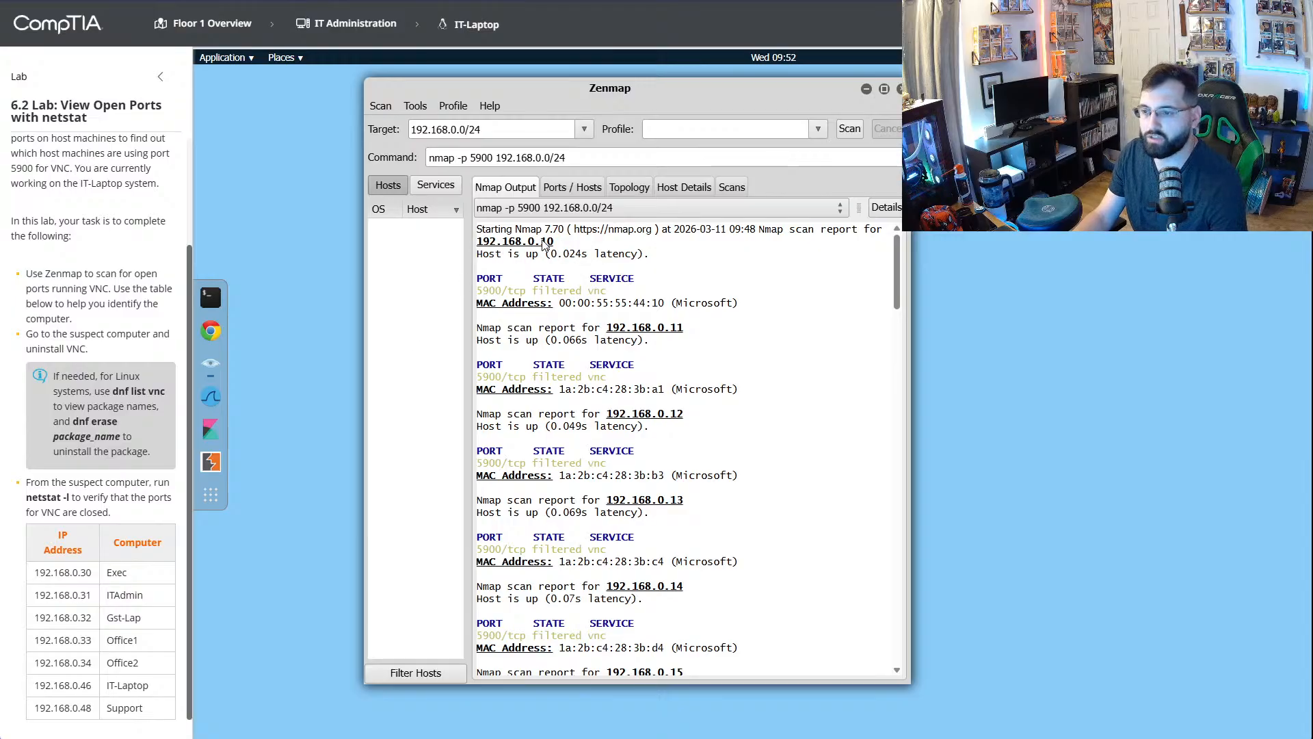
{"action": "scroll", "coordinate": [608, 319], "scroll_direction": "down", "scroll_amount": 20}
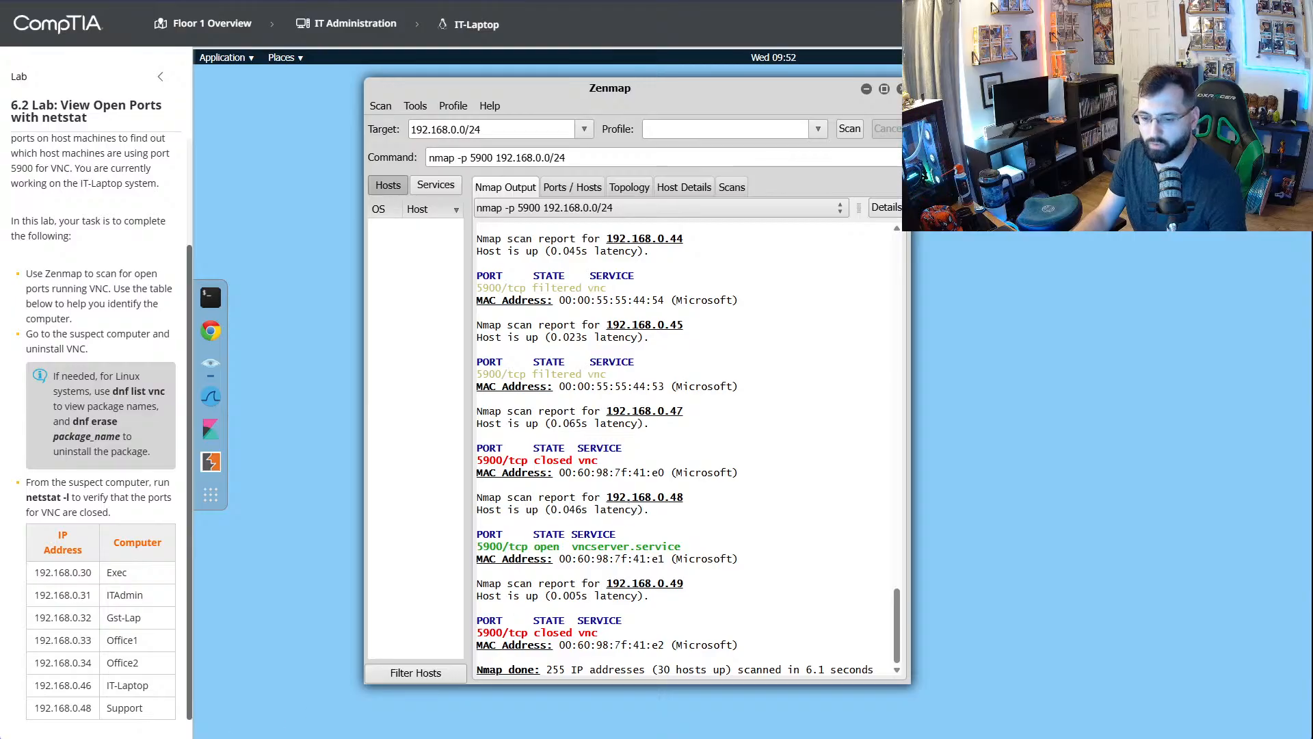
{"action": "left_click", "coordinate": [214, 26]}
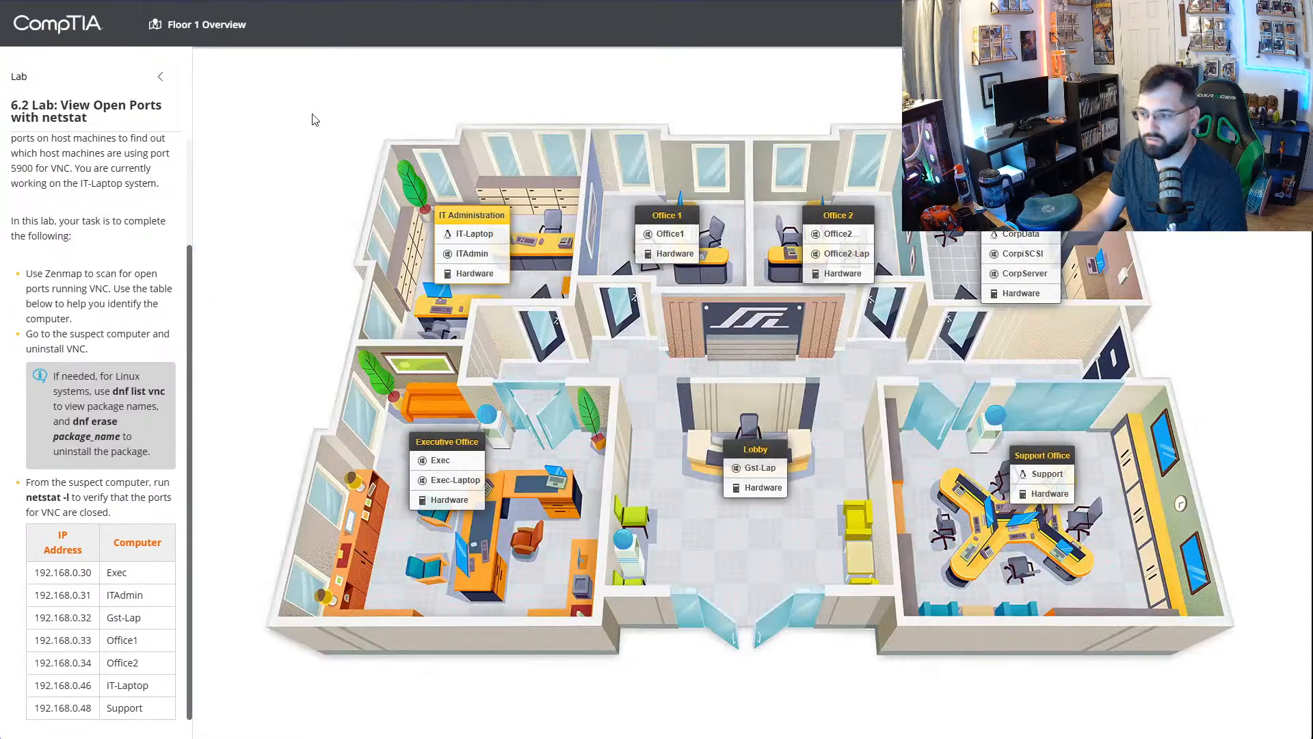
{"action": "left_click", "coordinate": [1047, 474]}
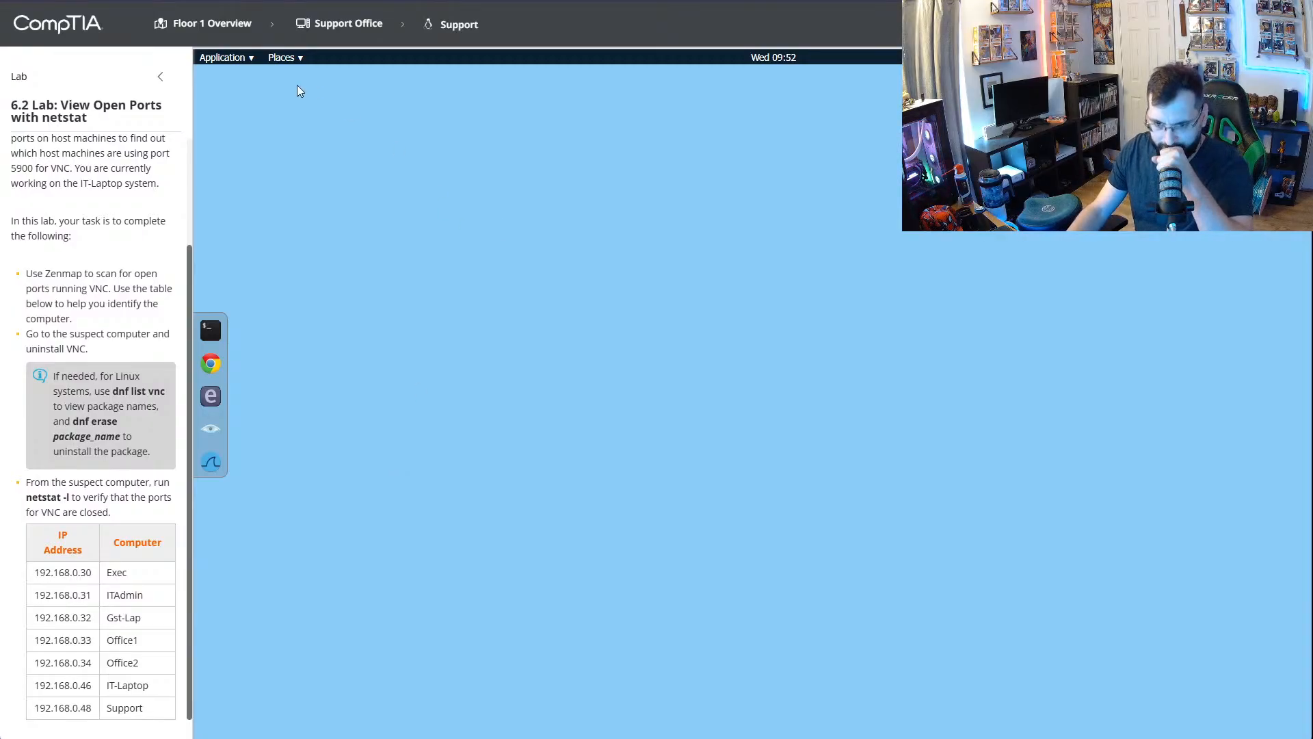
{"action": "left_click", "coordinate": [211, 334]}
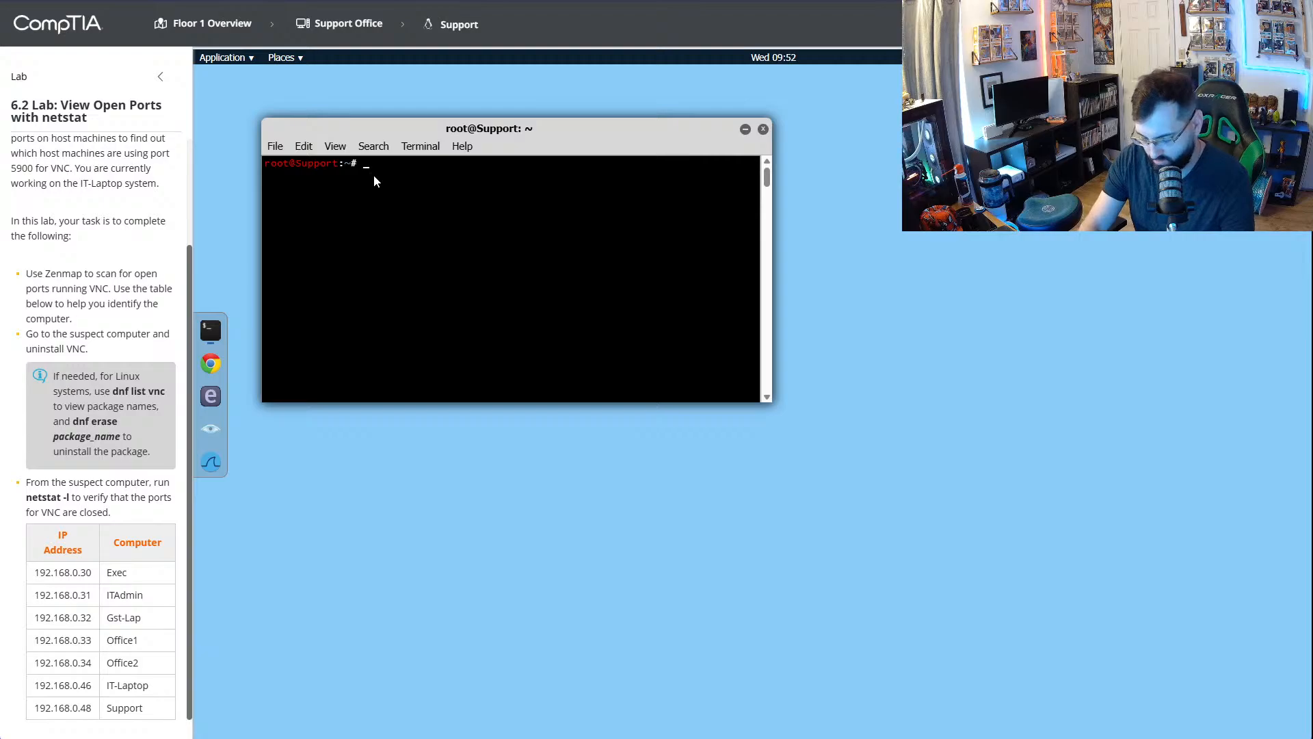
- Try running netstat -I in the Support computer's terminal and read through its output
{"action": "type", "text": "netstat -l"}
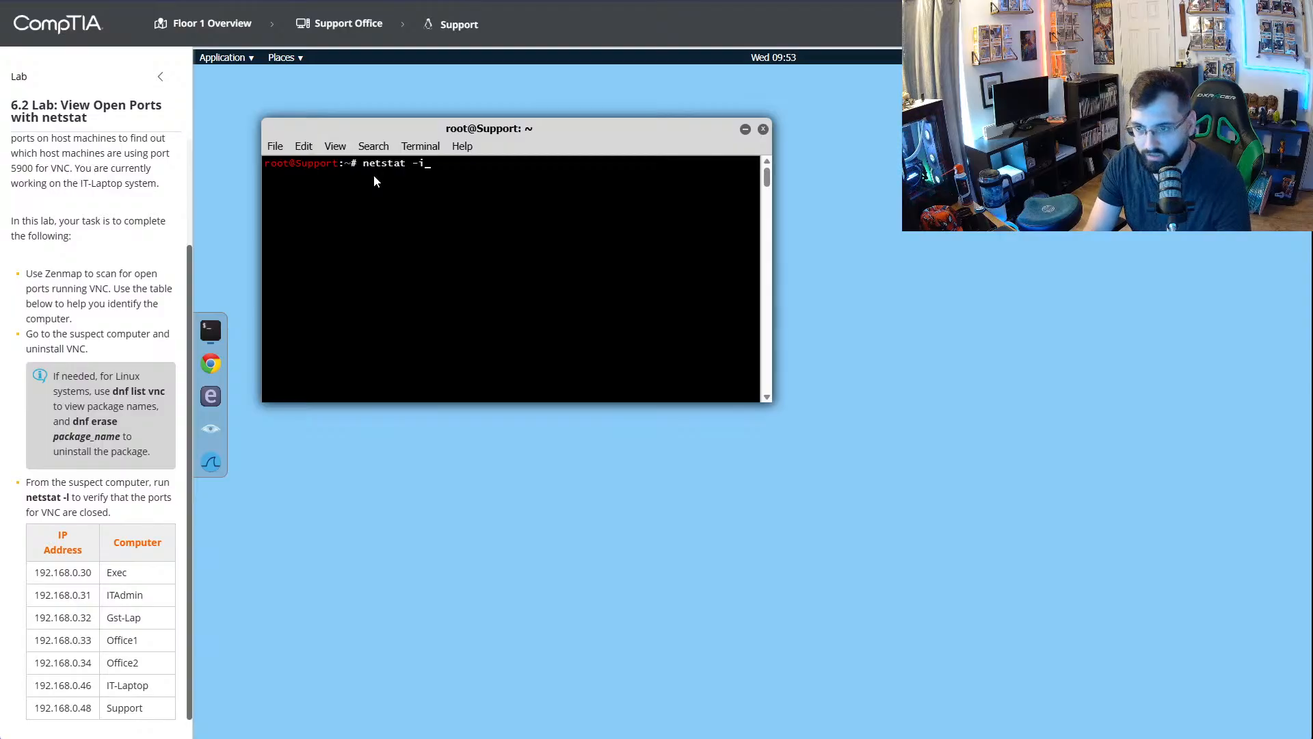
{"action": "key", "text": "BackSpace"}
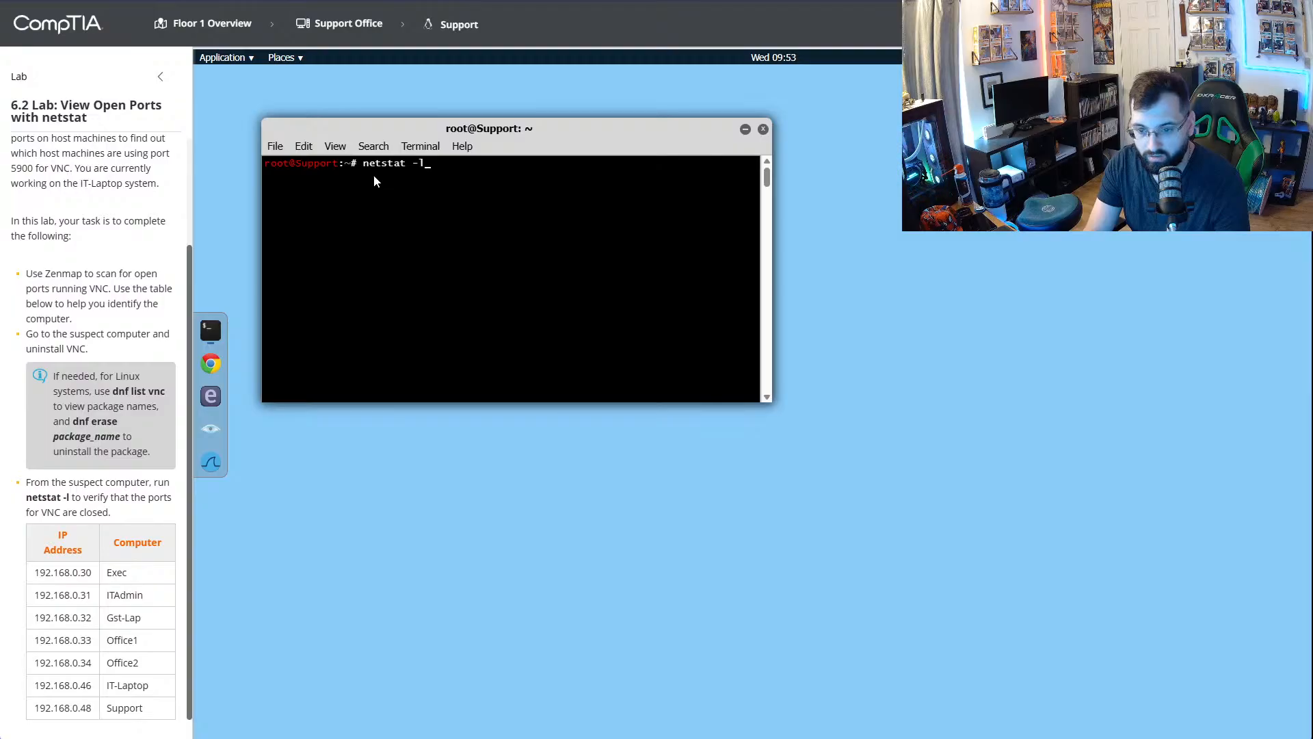
{"action": "type", "text": "l"}
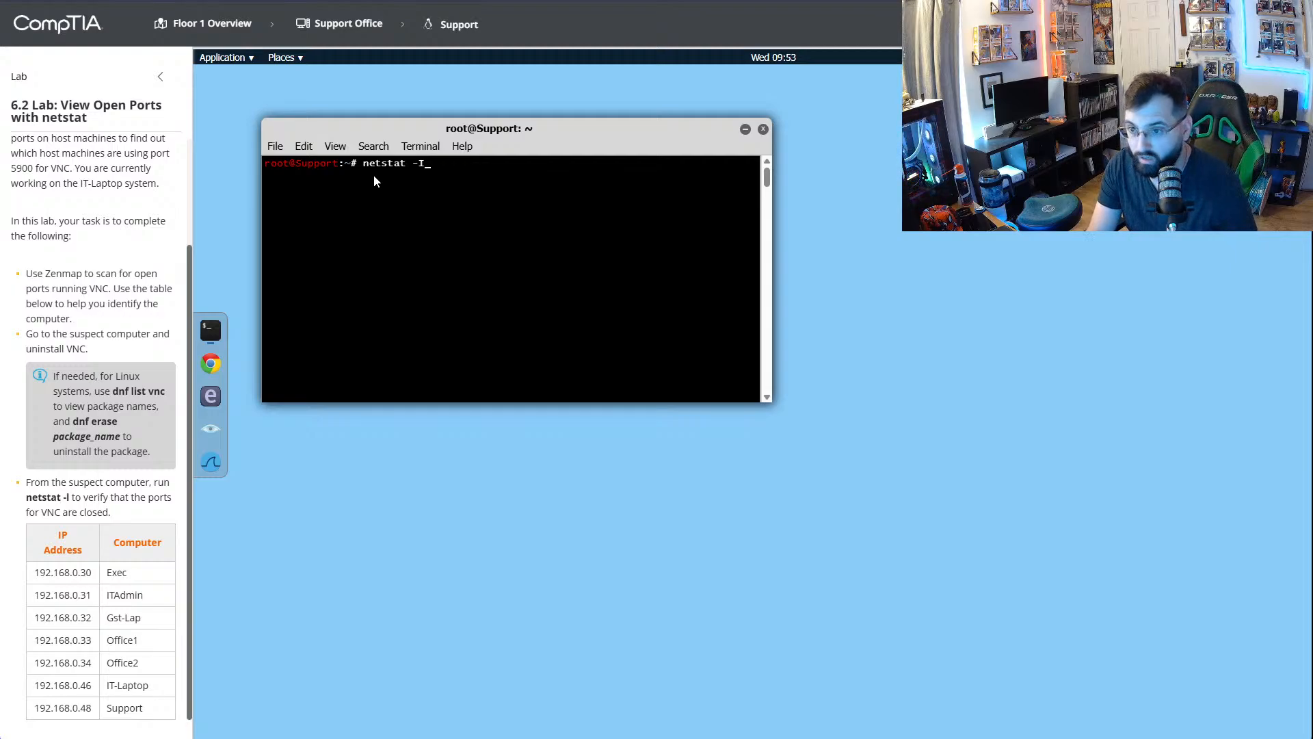
{"action": "key", "text": "Return"}
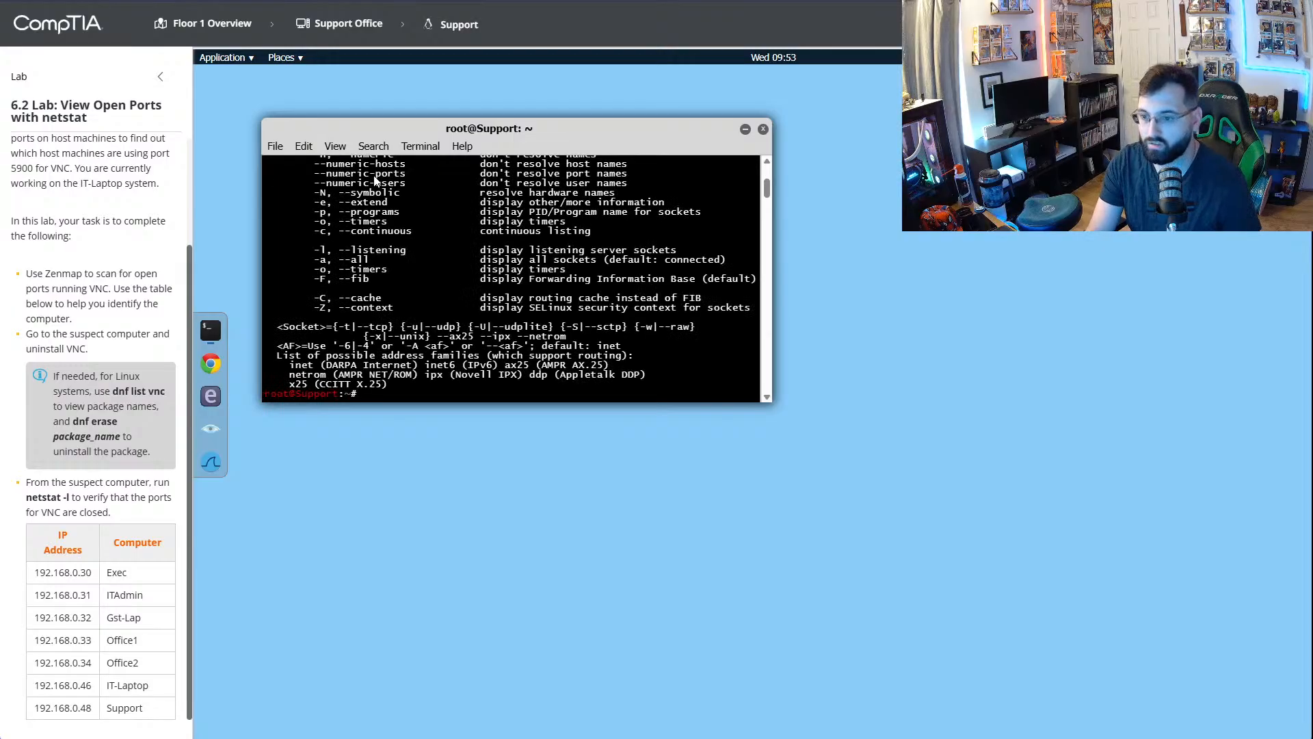
{"action": "scroll", "coordinate": [560, 299], "scroll_direction": "up", "scroll_amount": 4}
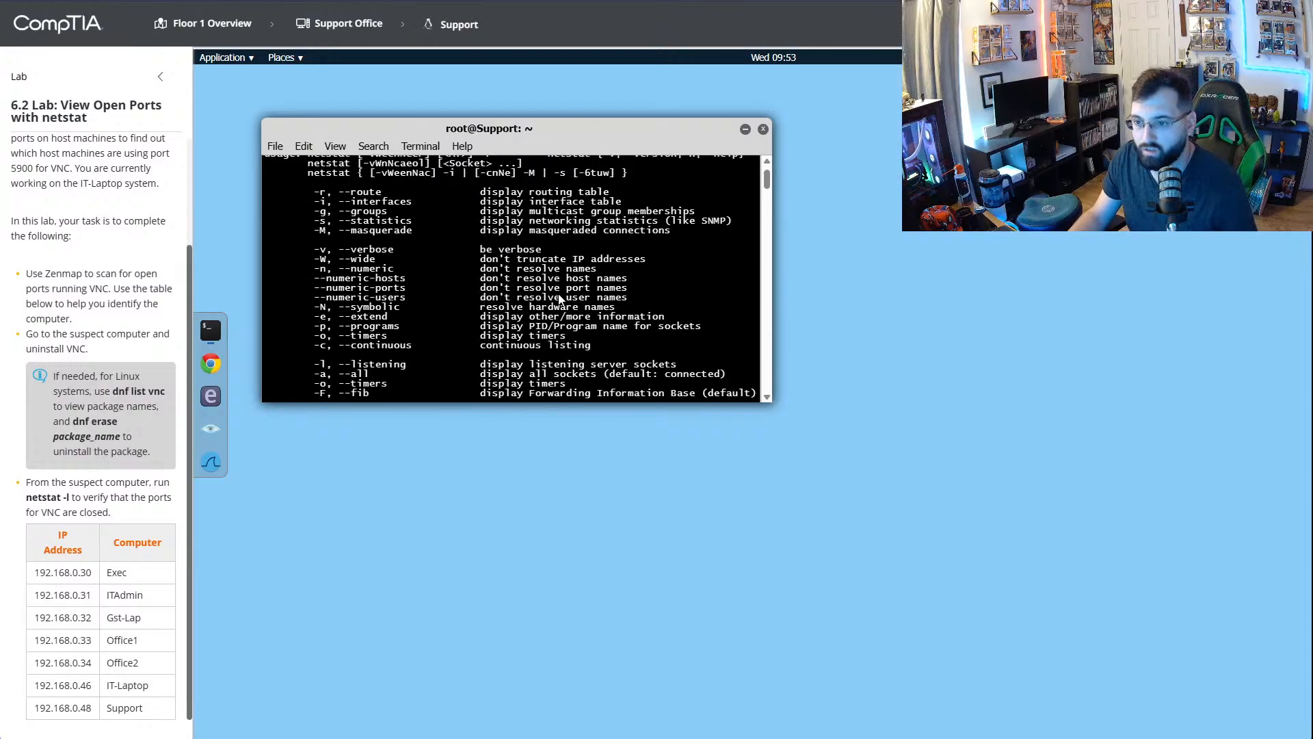
{"action": "scroll", "coordinate": [560, 299], "scroll_direction": "up", "scroll_amount": 1}
{"action": "scroll", "coordinate": [560, 299], "scroll_direction": "down", "scroll_amount": 4}
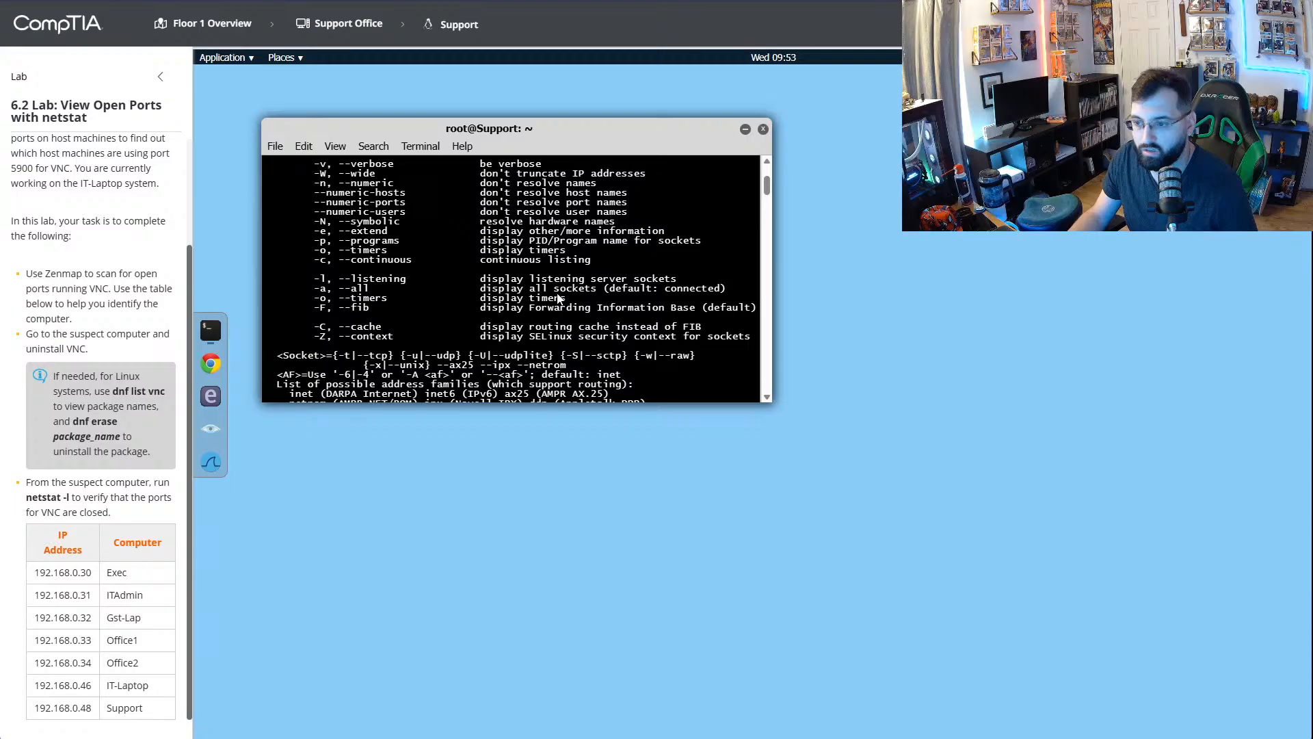
- Check the netstat command used in the walkthrough video and return to the lab
{"action": "key", "text": "ctrl+Tab"}
{"action": "left_click", "coordinate": [604, 299]}
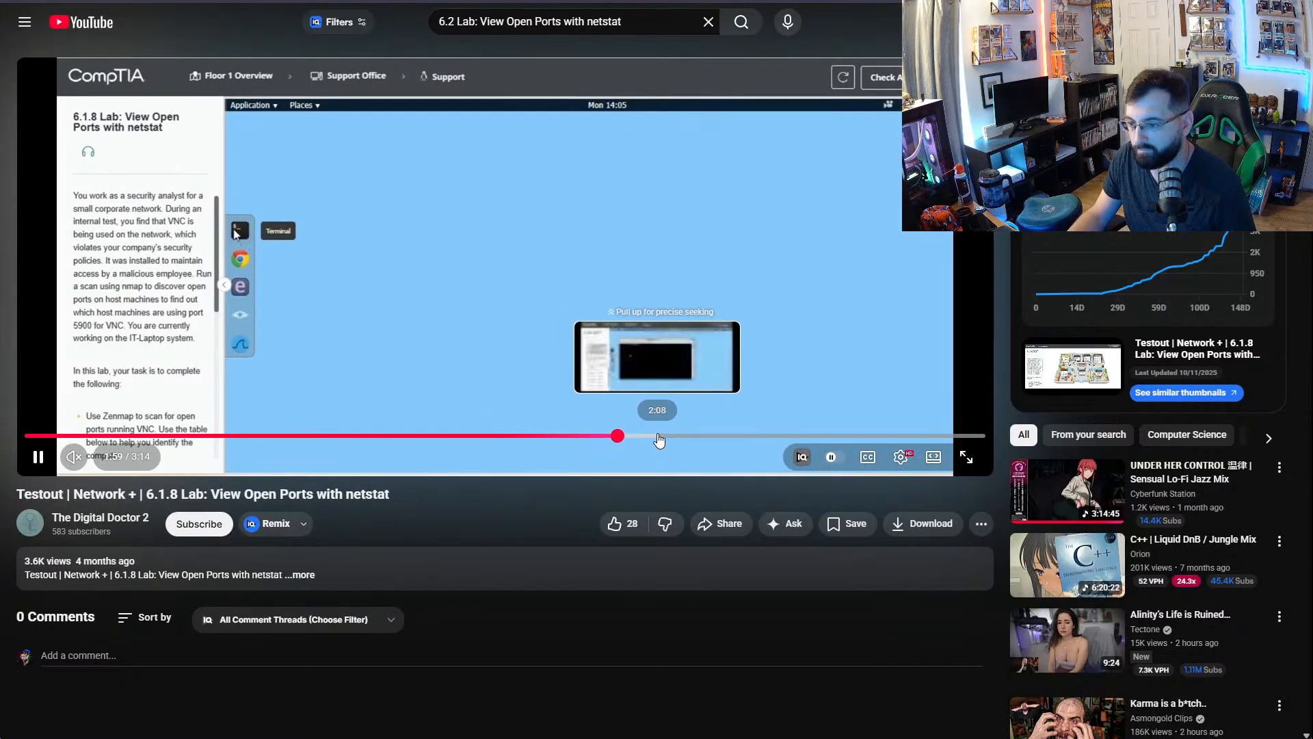
{"action": "left_click", "coordinate": [660, 438]}
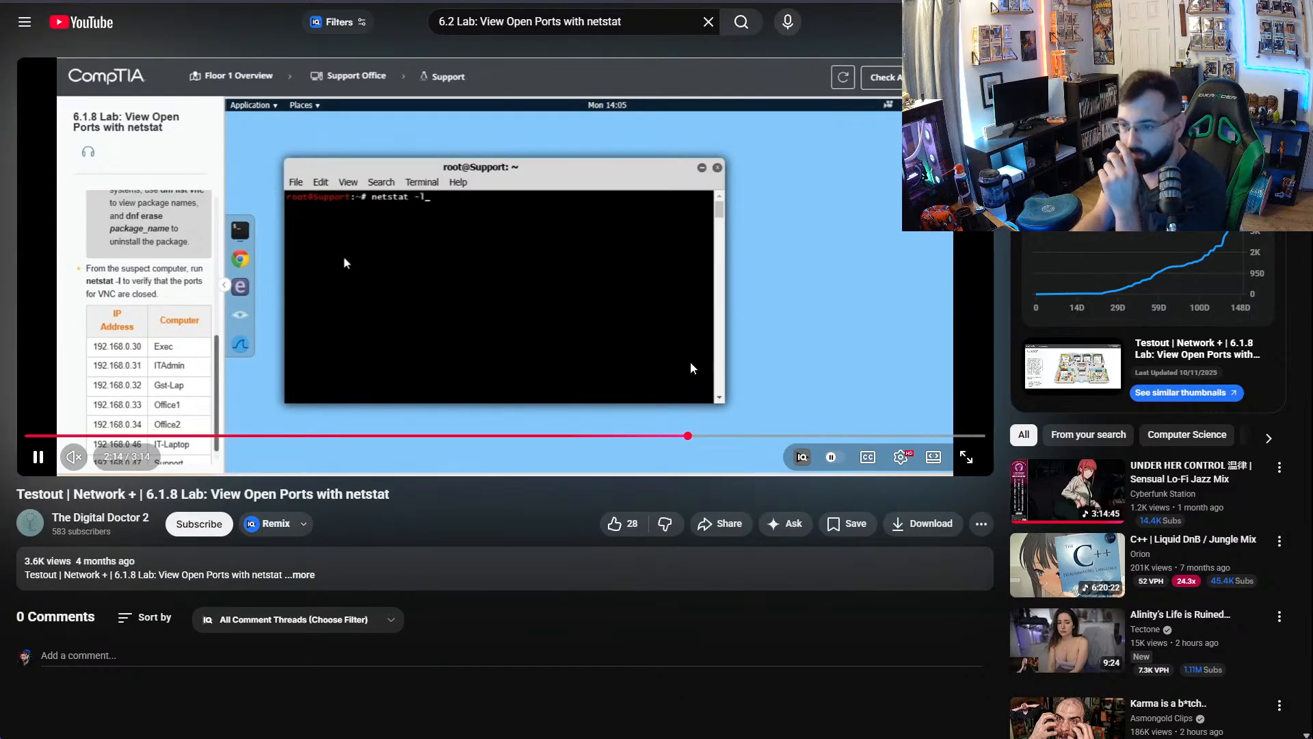
{"action": "key", "text": "space"}
{"action": "left_click", "coordinate": [440, 2]}
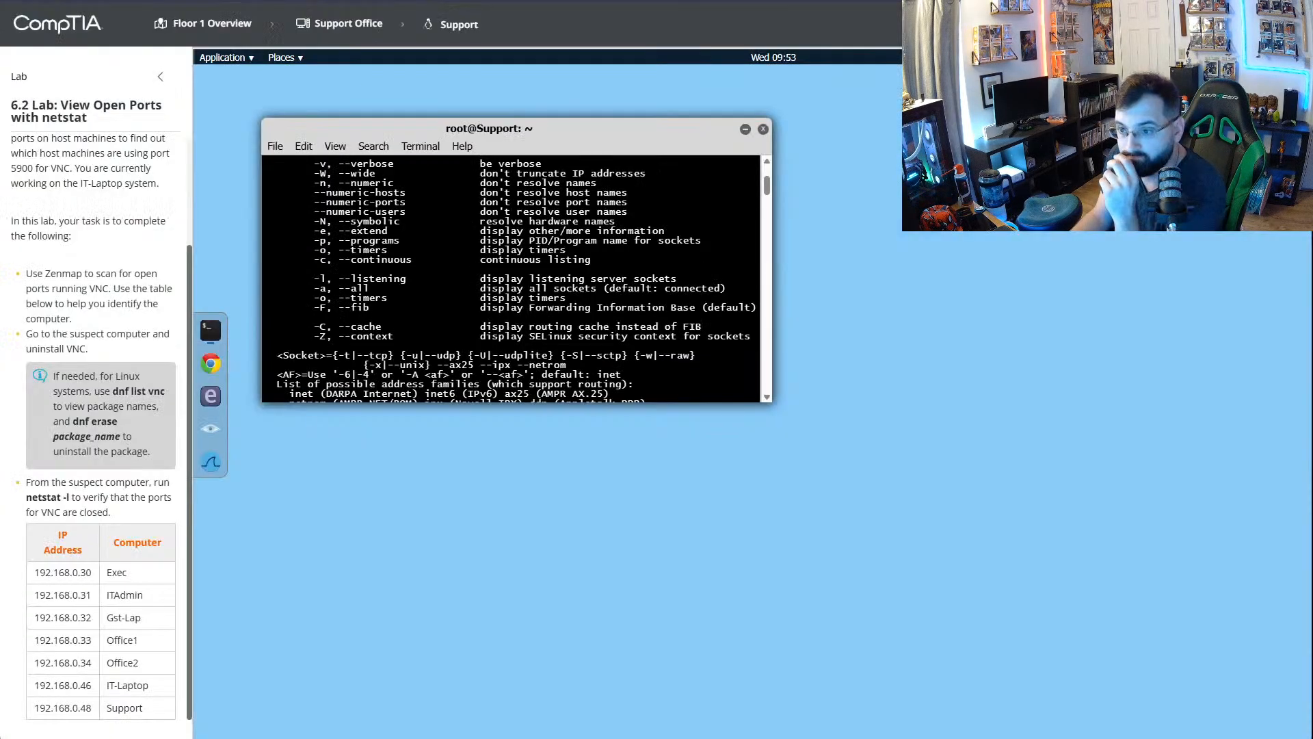
- Try running netstat -1 in the Support computer's terminal and review the output for the entered option
{"action": "scroll", "coordinate": [602, 283], "scroll_direction": "up", "scroll_amount": 3}
{"action": "scroll", "coordinate": [602, 283], "scroll_direction": "down", "scroll_amount": 4}
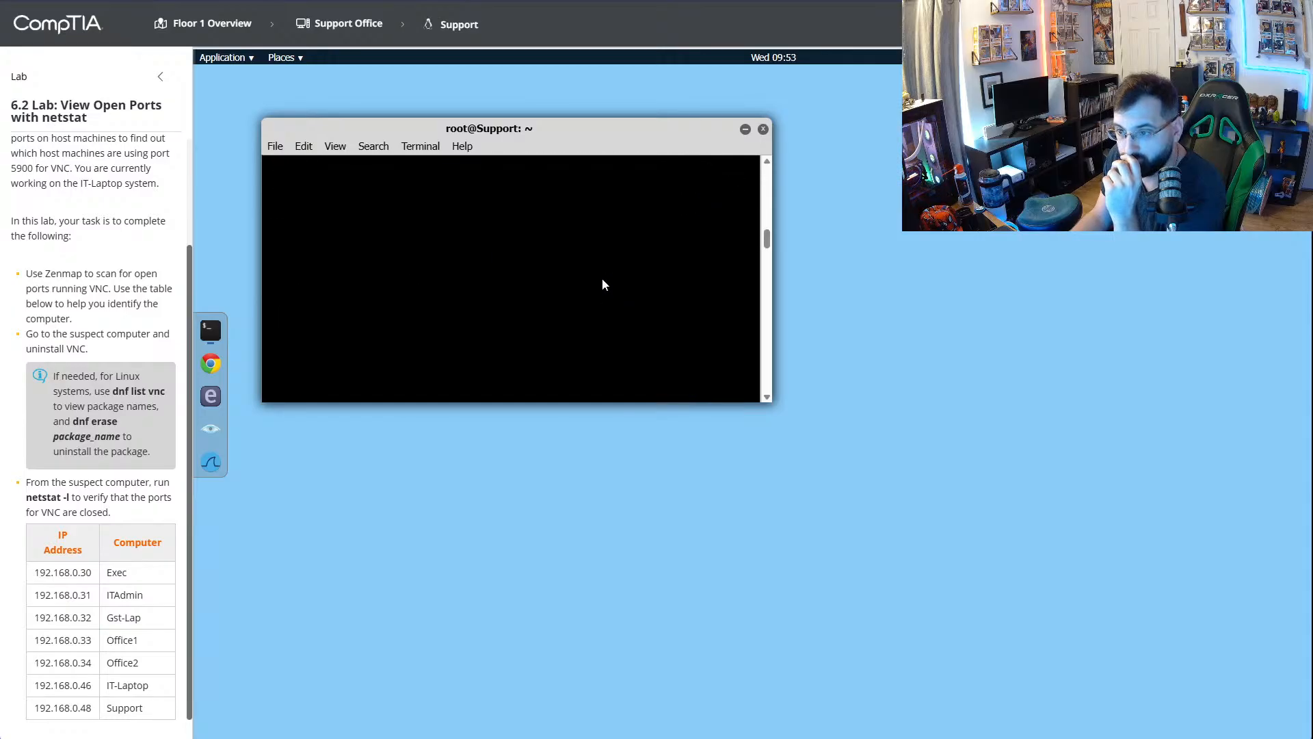
{"action": "scroll", "coordinate": [479, 321], "scroll_direction": "down", "scroll_amount": 4}
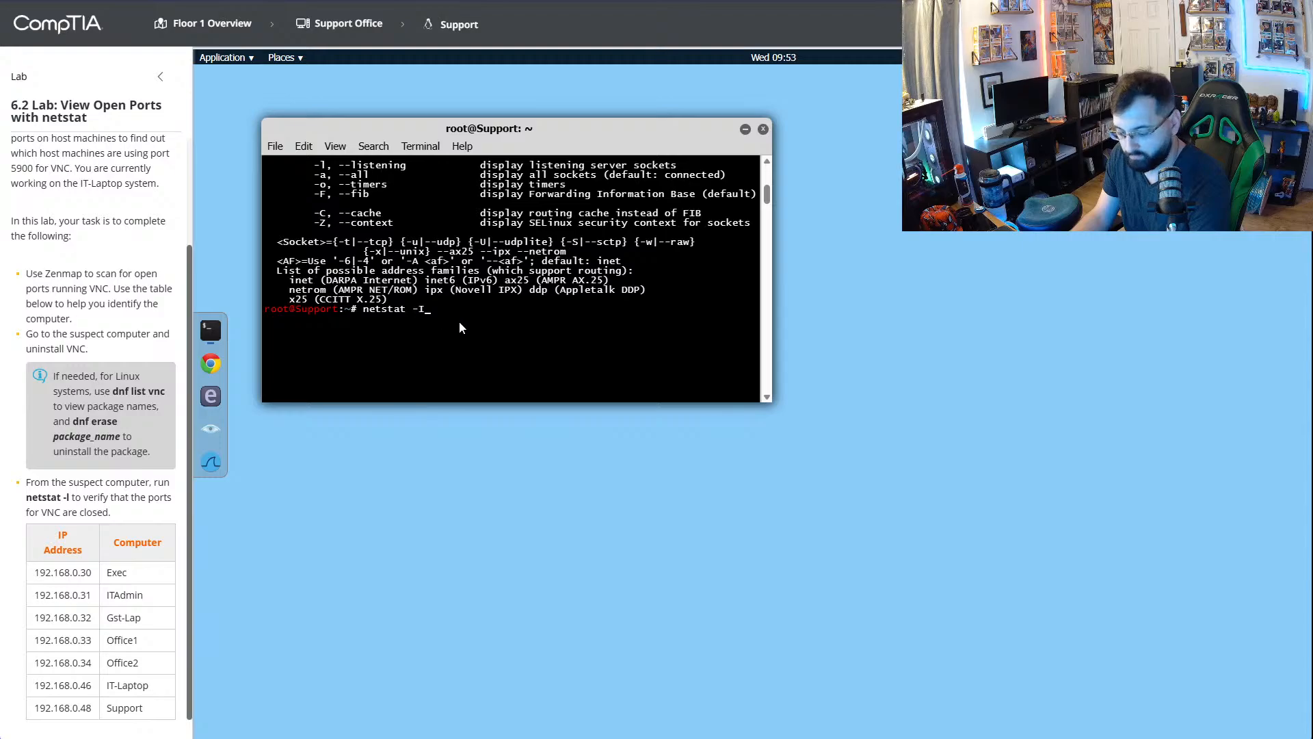
{"action": "key", "text": "BackSpace"}
{"action": "type", "text": "l"}
{"action": "key", "text": "Return"}
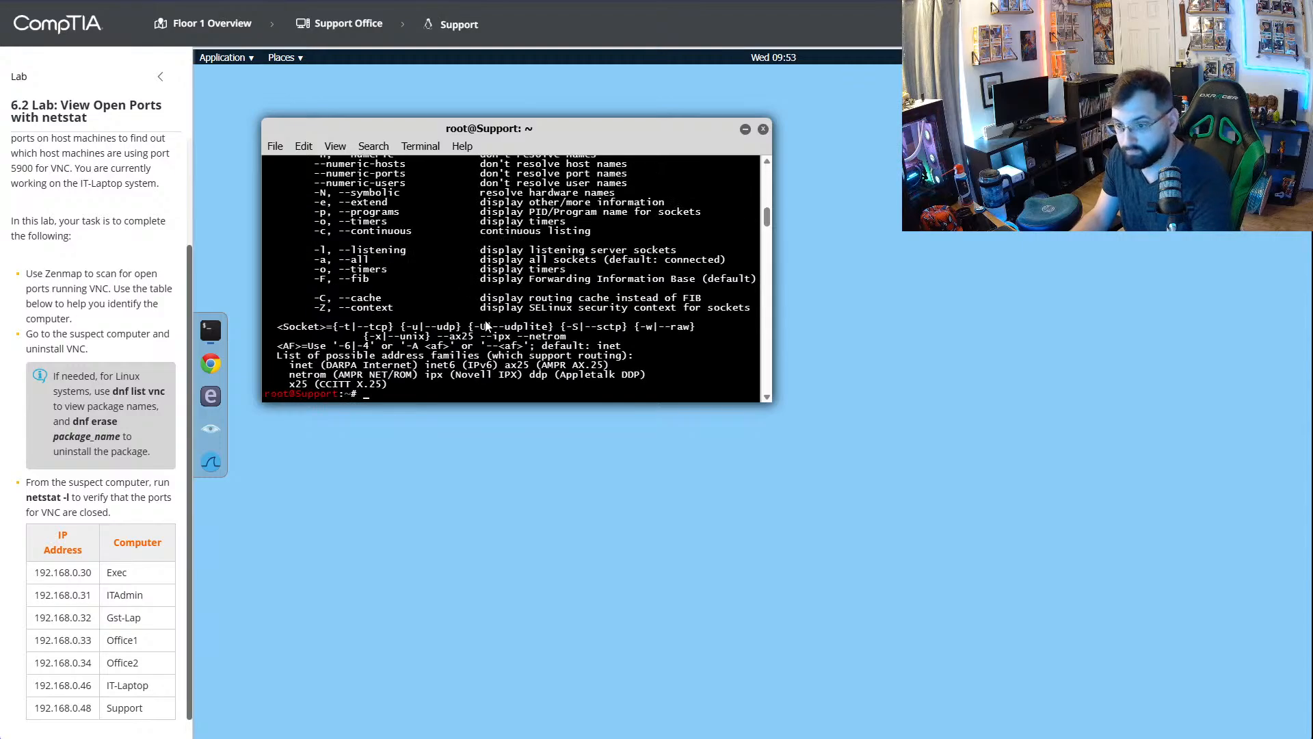
{"action": "scroll", "coordinate": [446, 331], "scroll_direction": "up", "scroll_amount": 10}
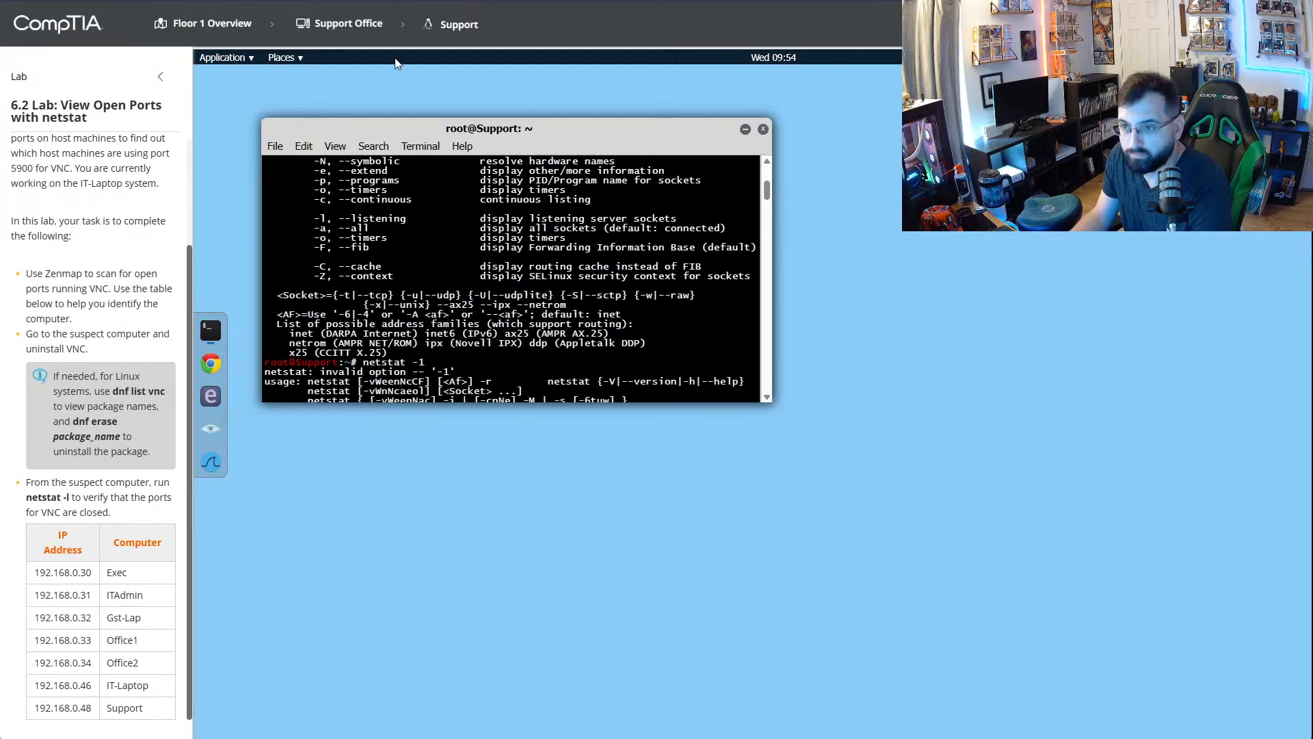
{"action": "scroll", "coordinate": [435, 316], "scroll_direction": "down", "scroll_amount": 7}
- Run netstat -l in the Support computer's terminal and examine the listening TCP ports and UNIX sockets
{"action": "scroll", "coordinate": [434, 316], "scroll_direction": "up", "scroll_amount": 2}
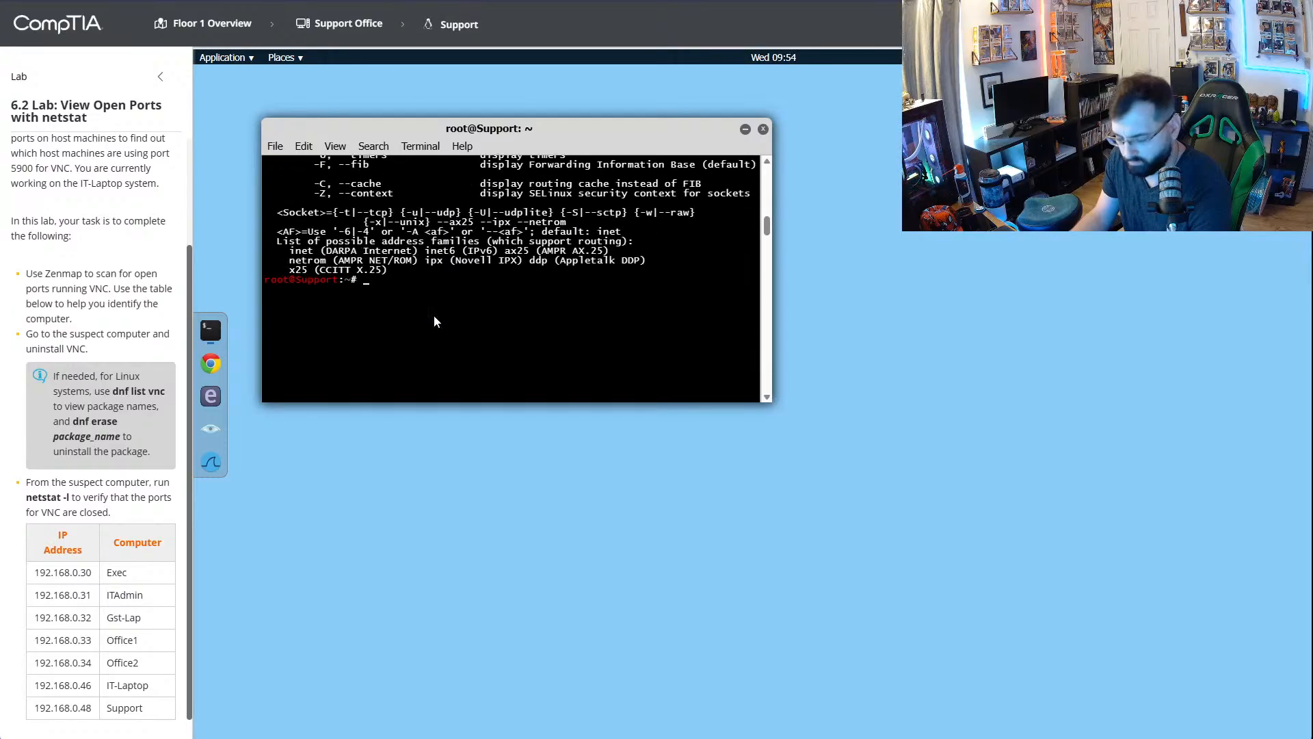
{"action": "type", "text": "netstat -1"}
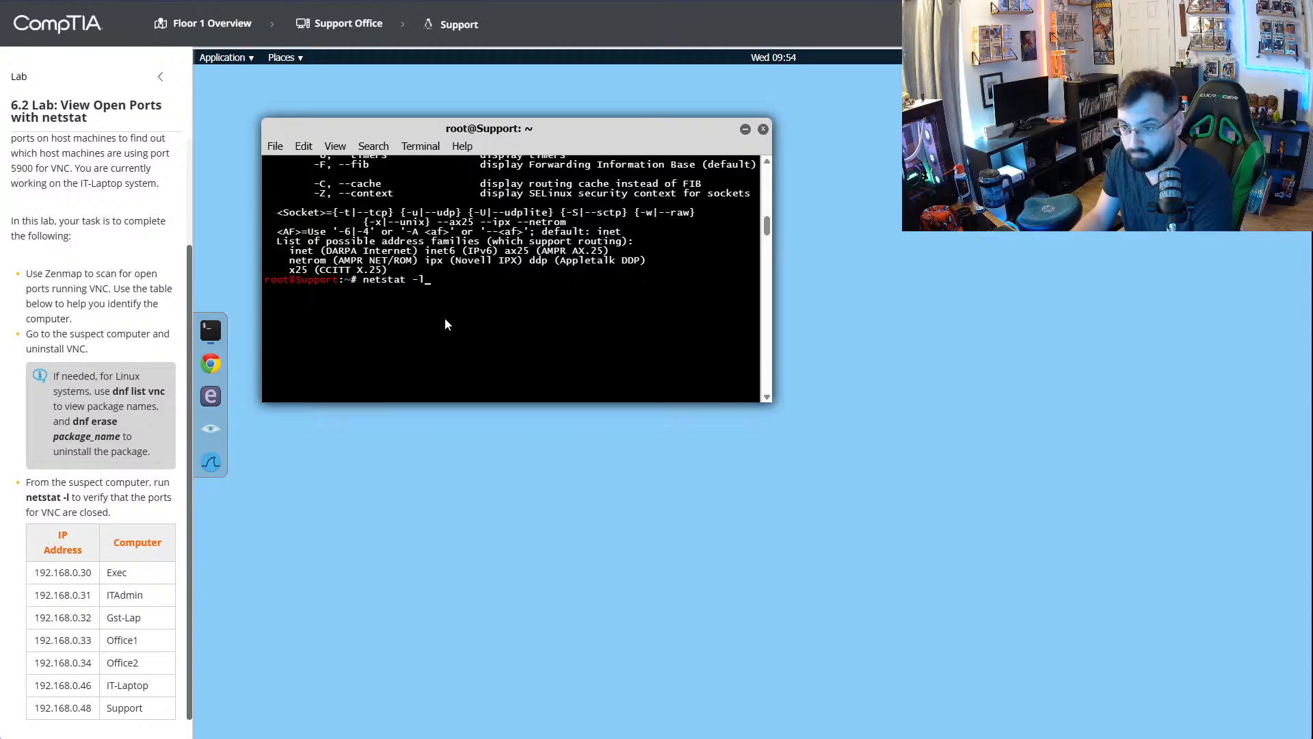
{"action": "key", "text": "Return"}
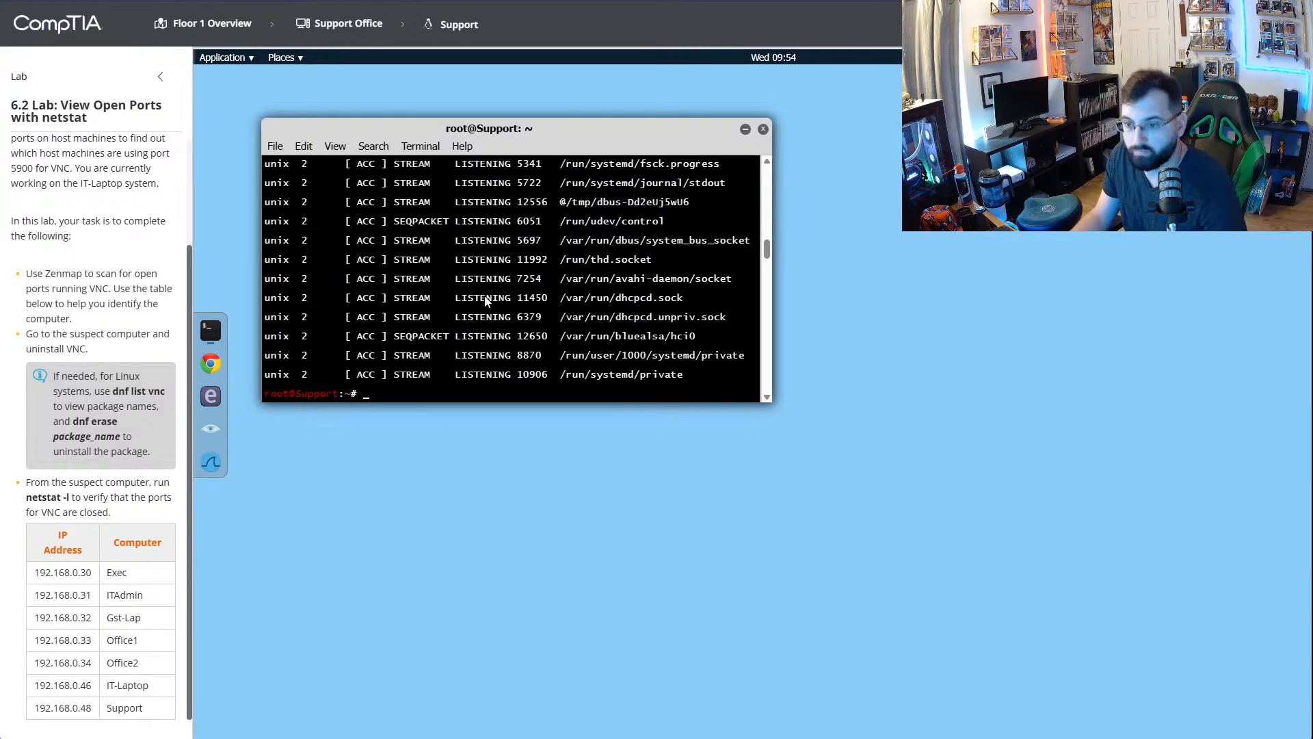
{"action": "scroll", "coordinate": [485, 301], "scroll_direction": "up", "scroll_amount": 5}
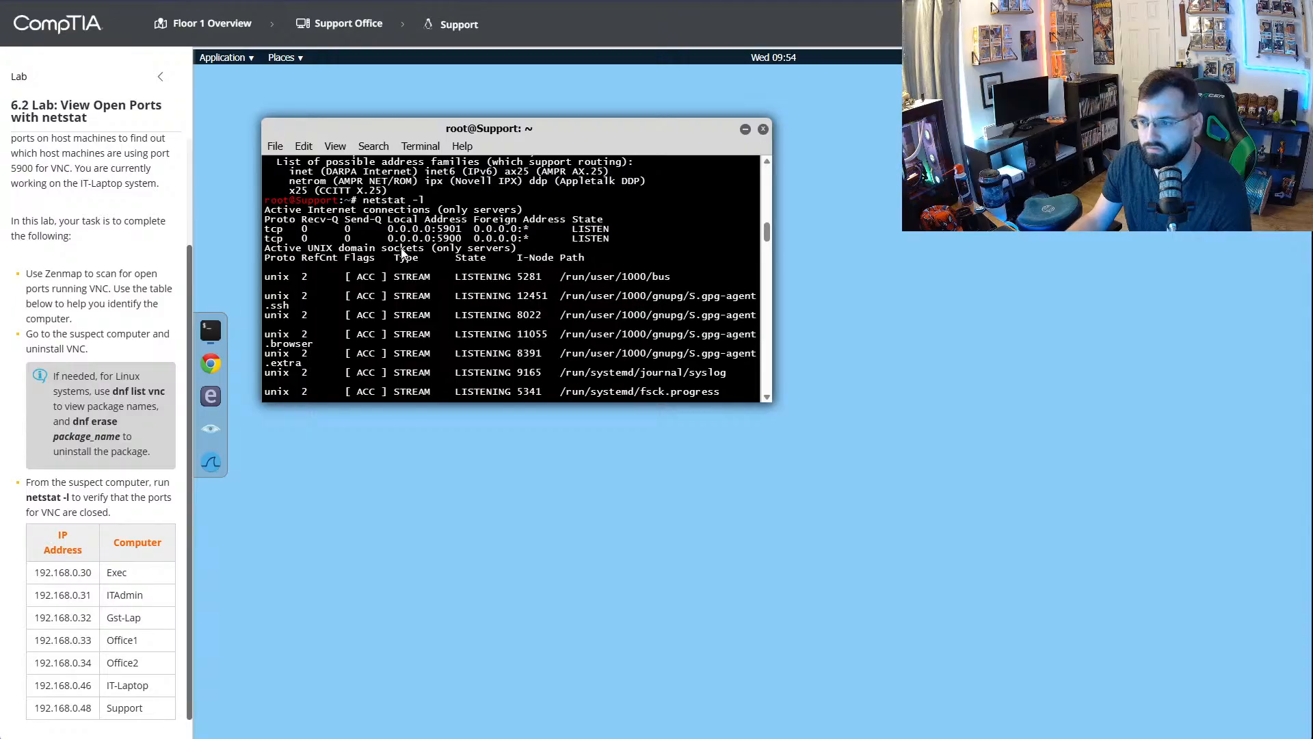
{"action": "scroll", "coordinate": [565, 330], "scroll_direction": "down", "scroll_amount": 4}
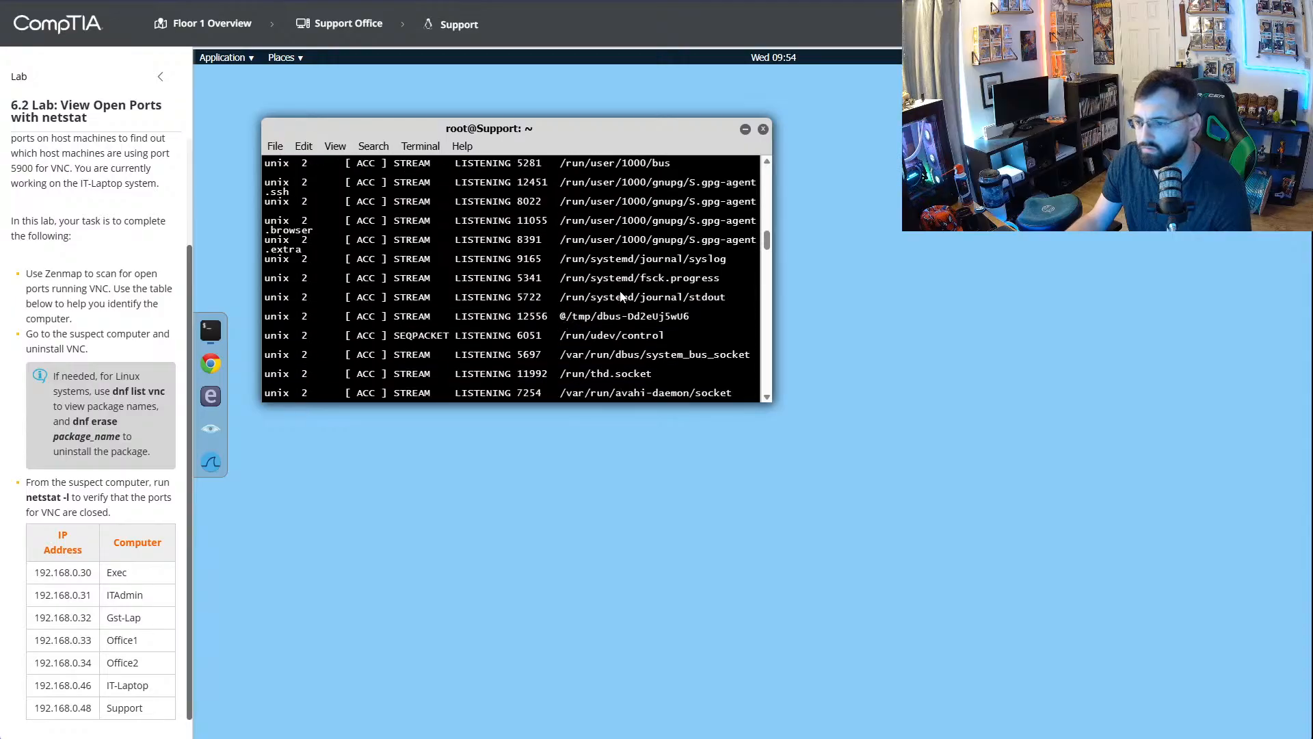
{"action": "scroll", "coordinate": [695, 252], "scroll_direction": "down", "scroll_amount": 2}
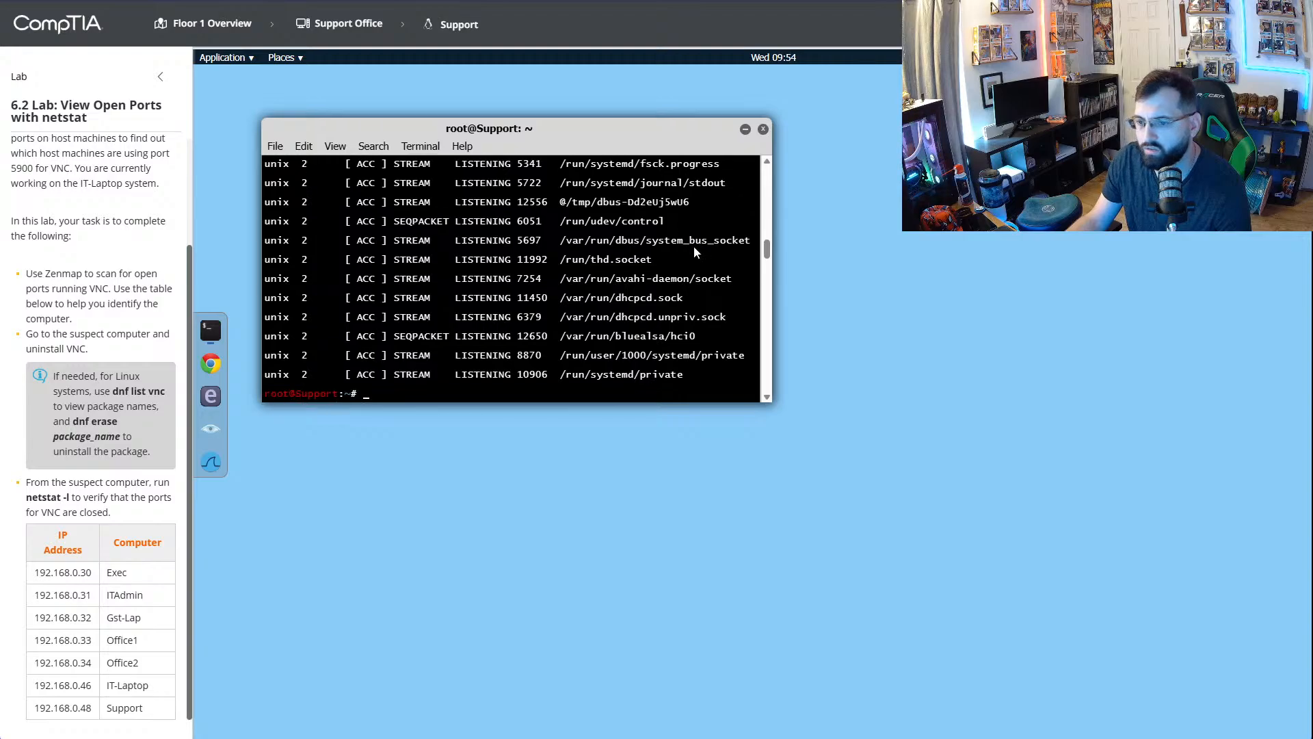
- Switch to the YouTube walkthrough, watch how the VNC packages are listed, and return to the lab
{"action": "left_click", "coordinate": [513, 1]}
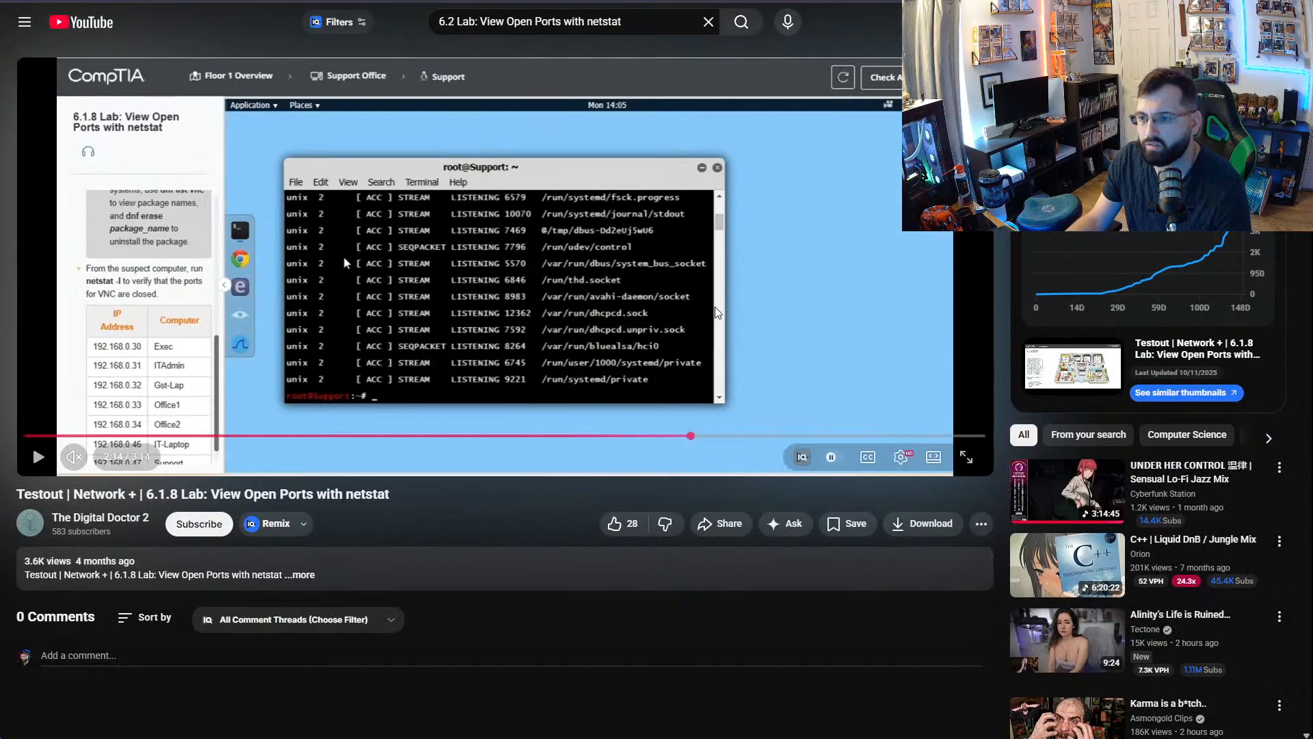
{"action": "left_click", "coordinate": [715, 312]}
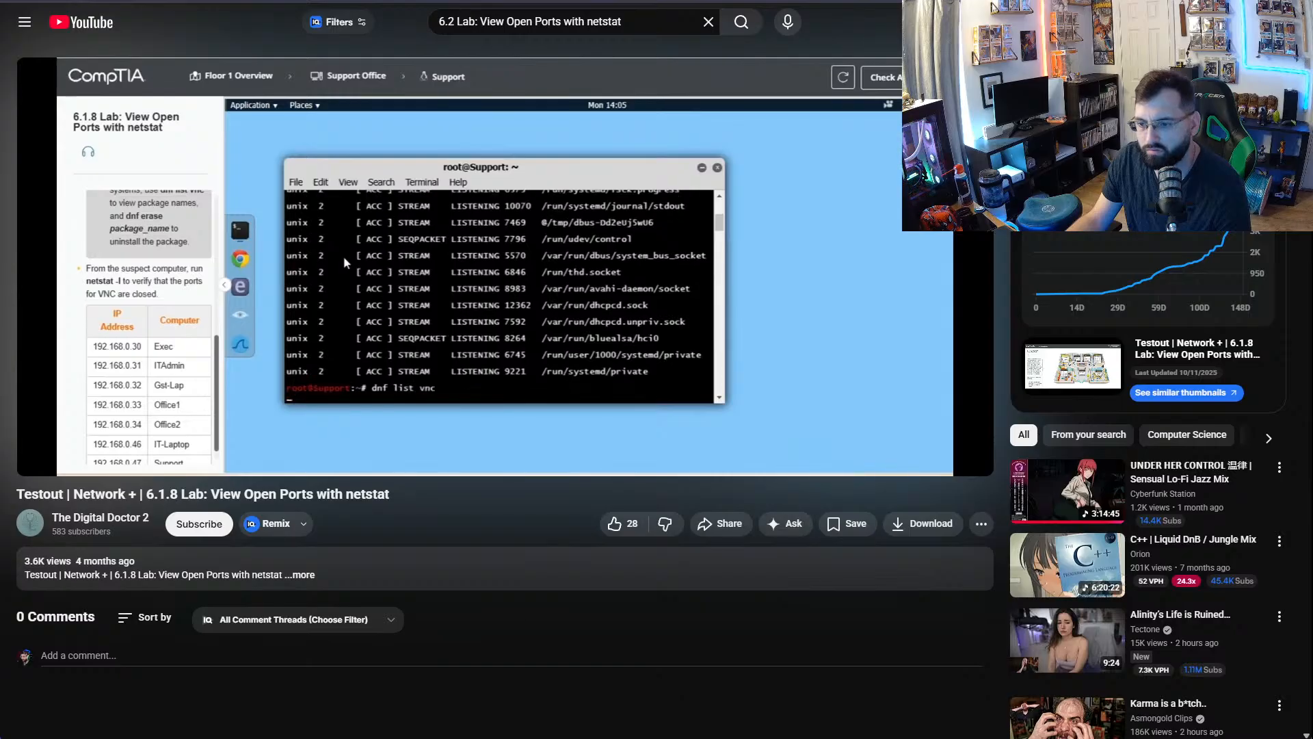
{"action": "left_click", "coordinate": [763, 377]}
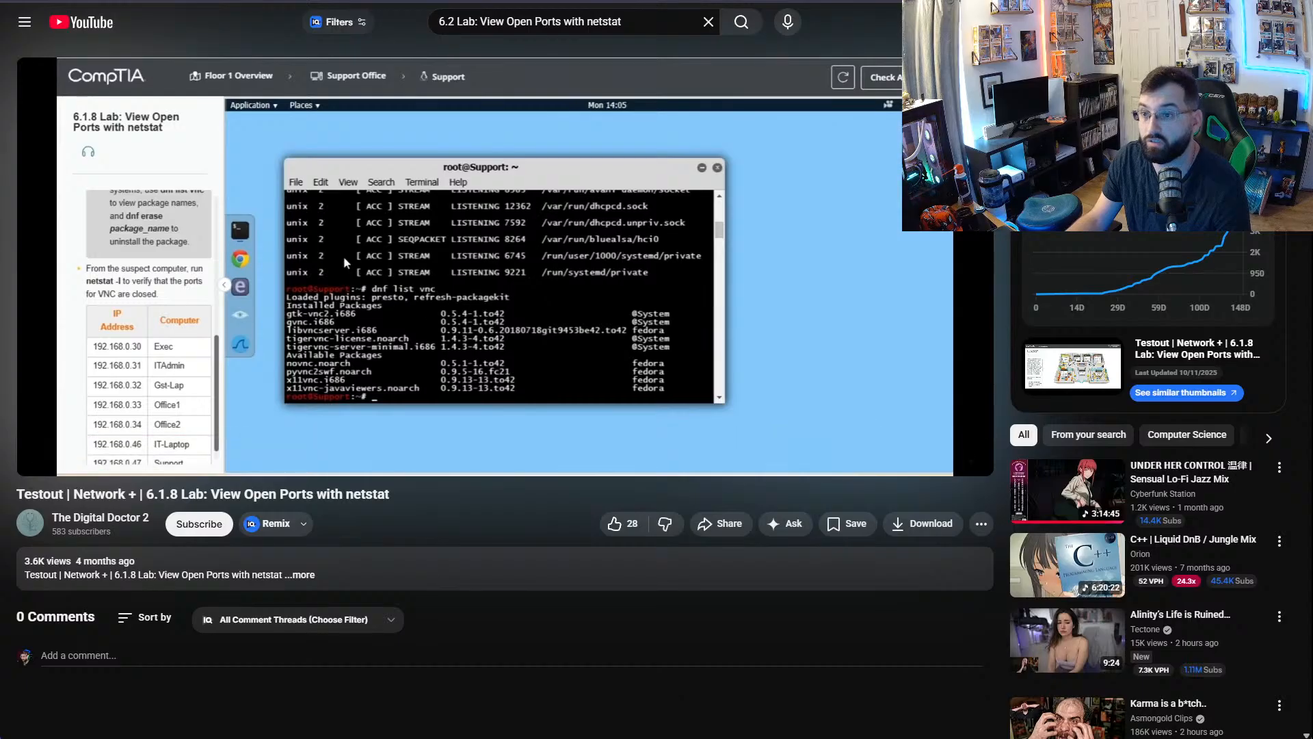
{"action": "key", "text": "ctrl+Tab"}
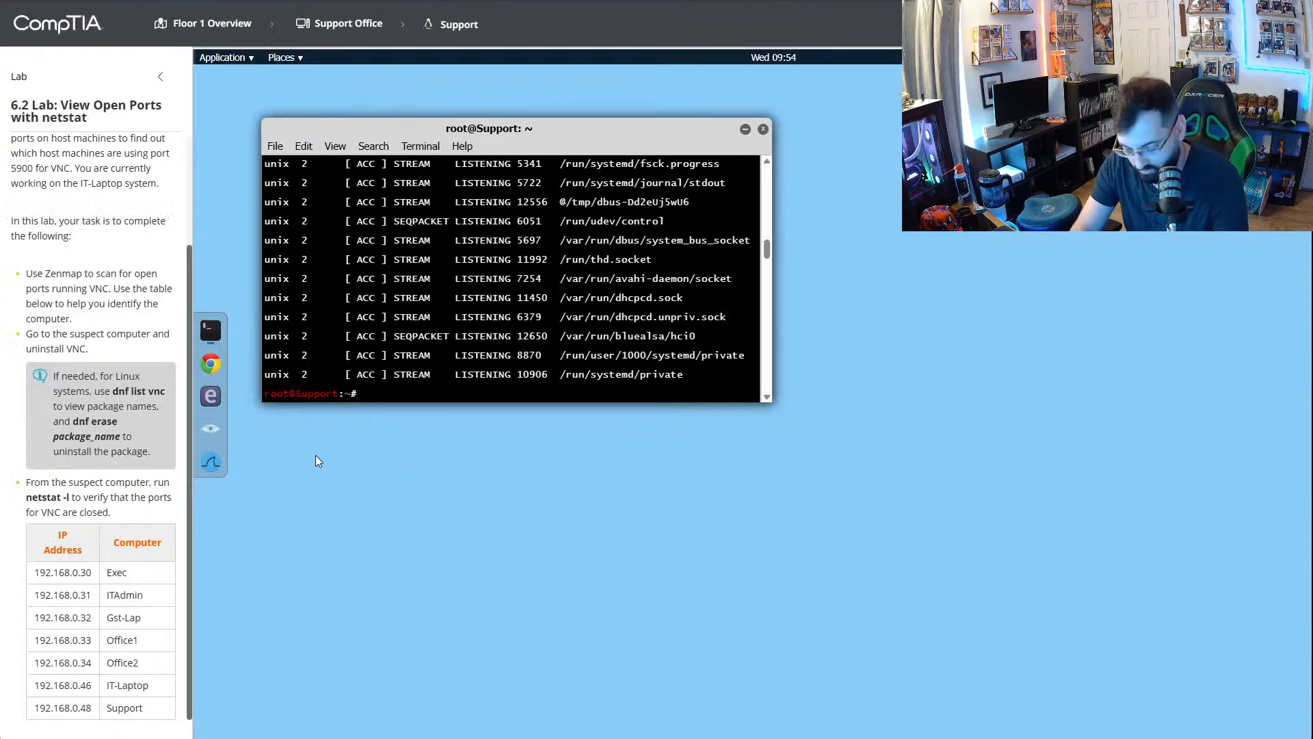
- Try running dfn srase VNC in the Support computer's terminal
{"action": "type", "text": "dfn "}
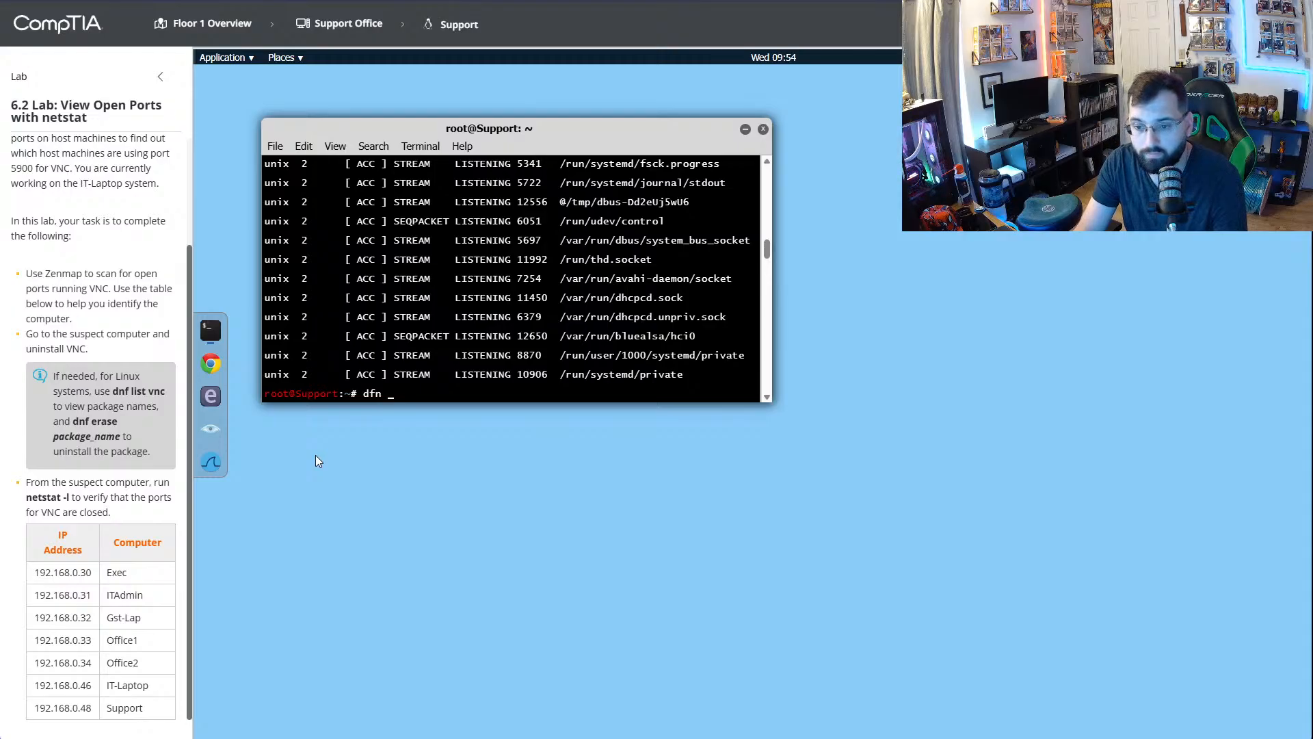
{"action": "type", "text": "sra"}
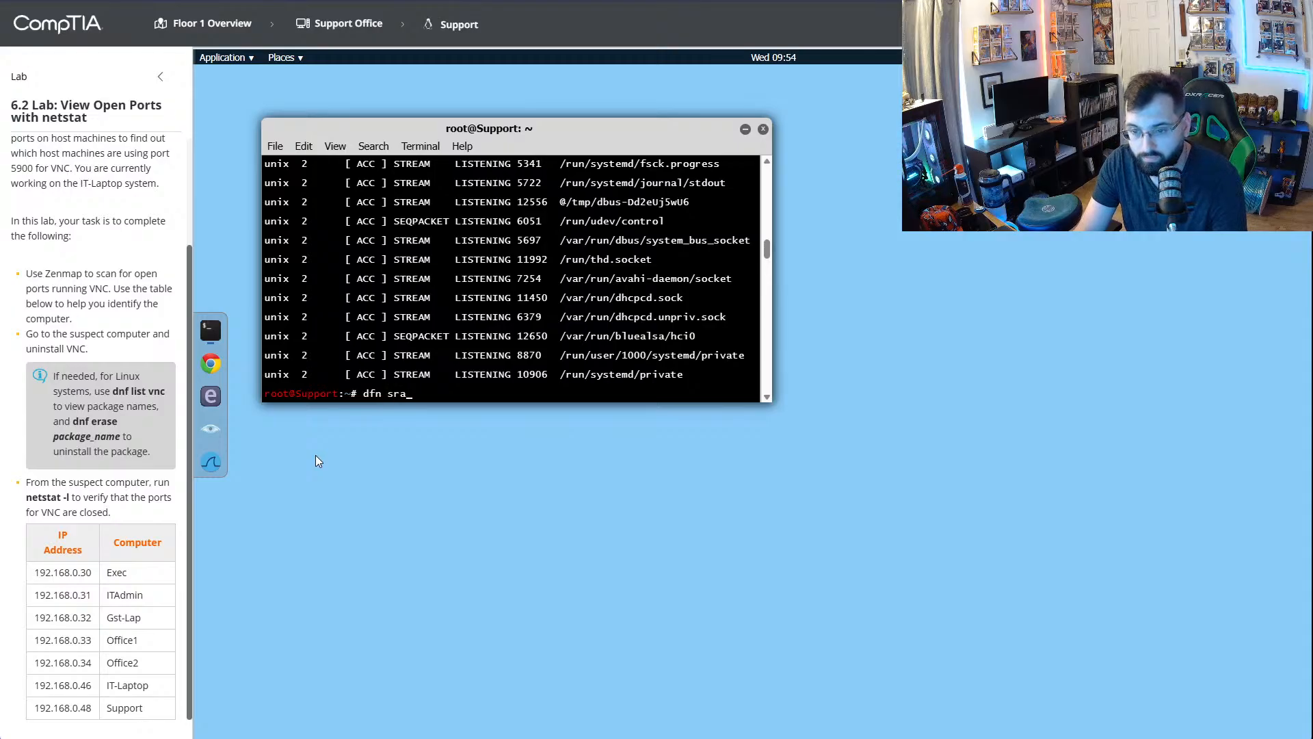
{"action": "type", "text": "se "}
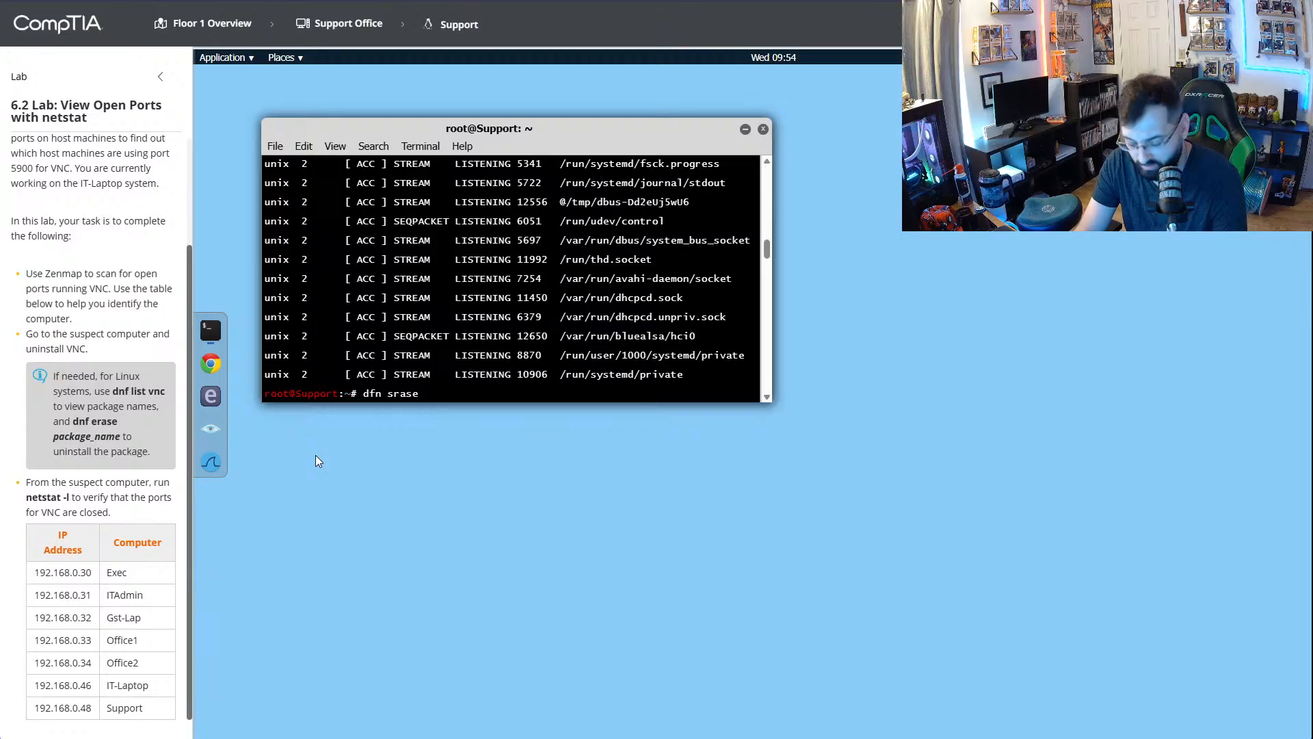
{"action": "type", "text": "VNC"}
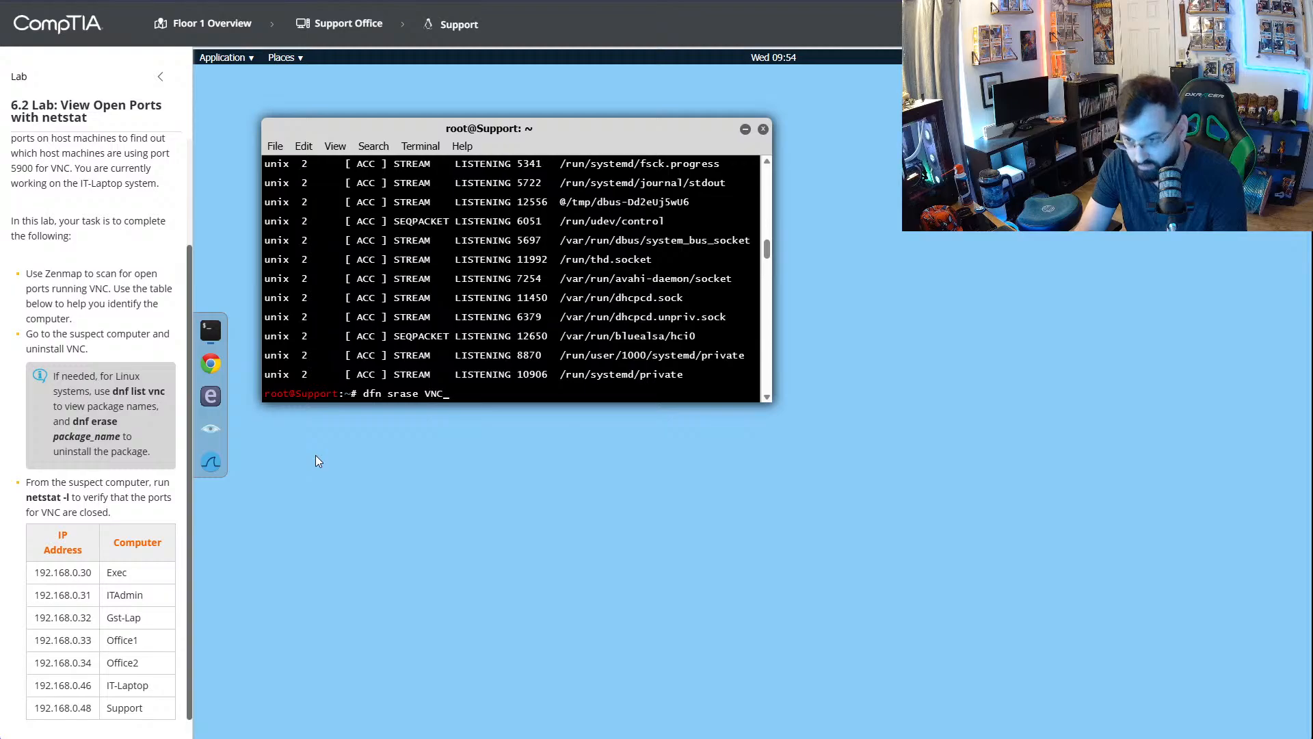
{"action": "key", "text": "Return"}
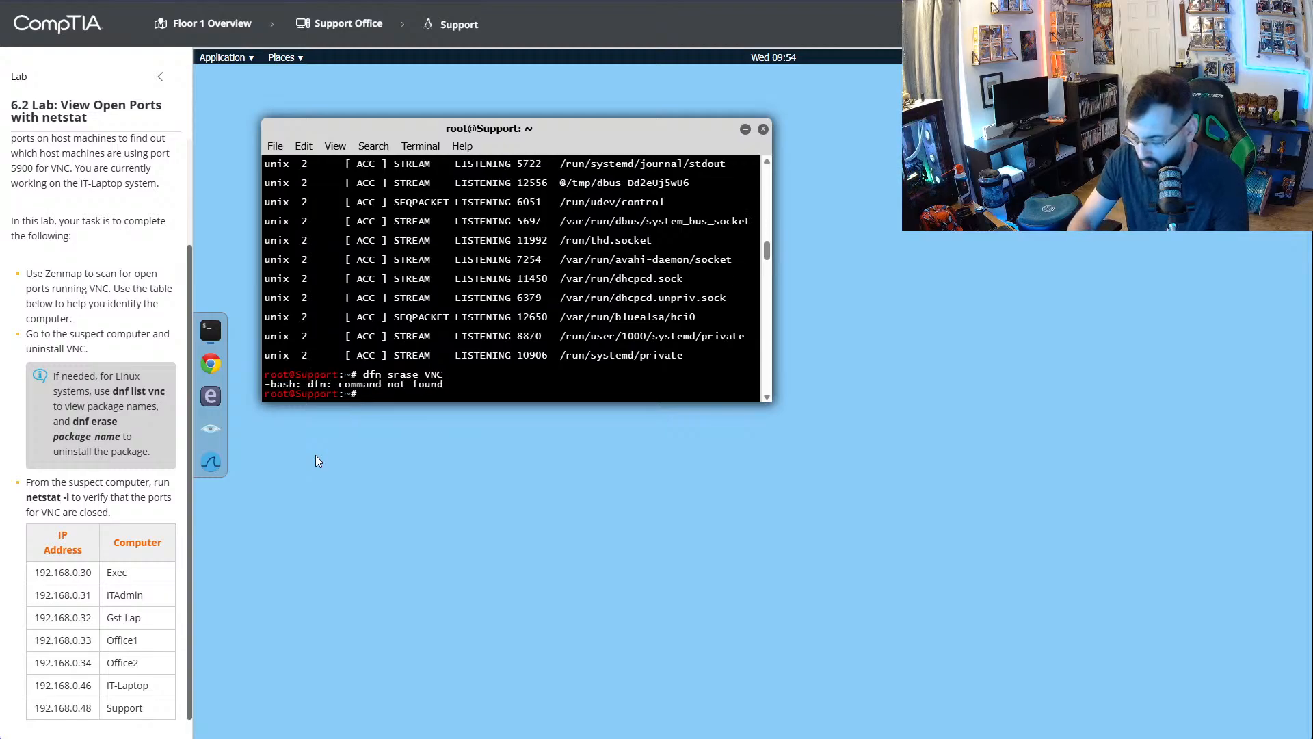
- Correct the command name to dnf and try running dnf srase VNC
{"action": "key", "text": "Up"}
{"action": "key", "text": "Left"}
{"action": "key", "text": "Left"}
{"action": "key", "text": "Left"}
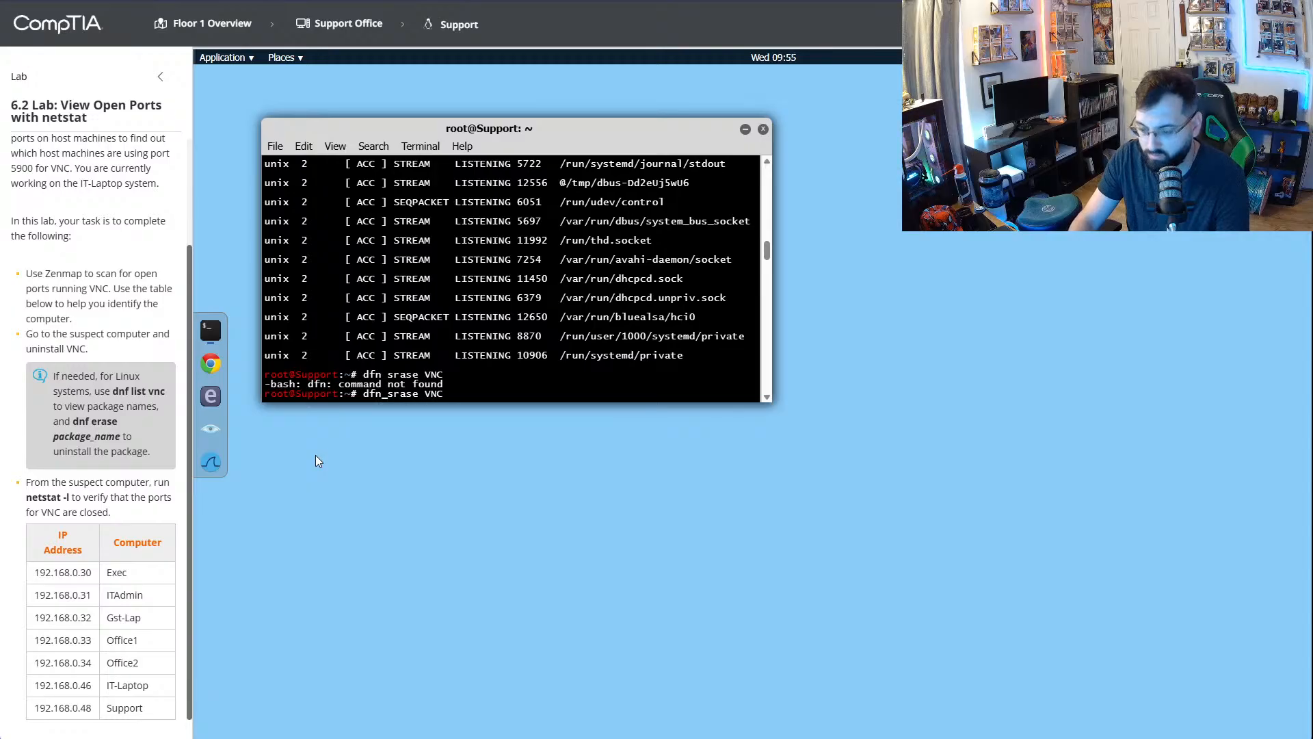
{"action": "key", "text": "BackSpace"}
{"action": "key", "text": "BackSpace"}
{"action": "type", "text": "nf"}
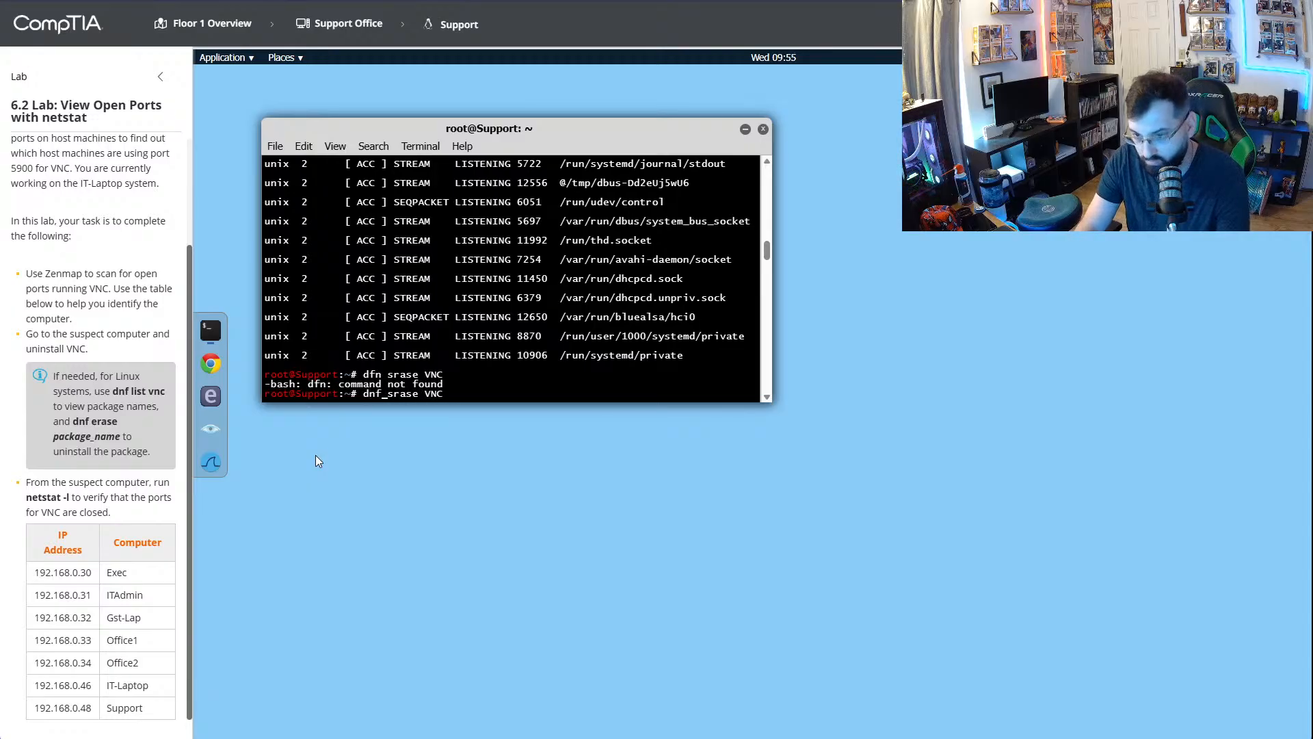
{"action": "key", "text": "Return"}
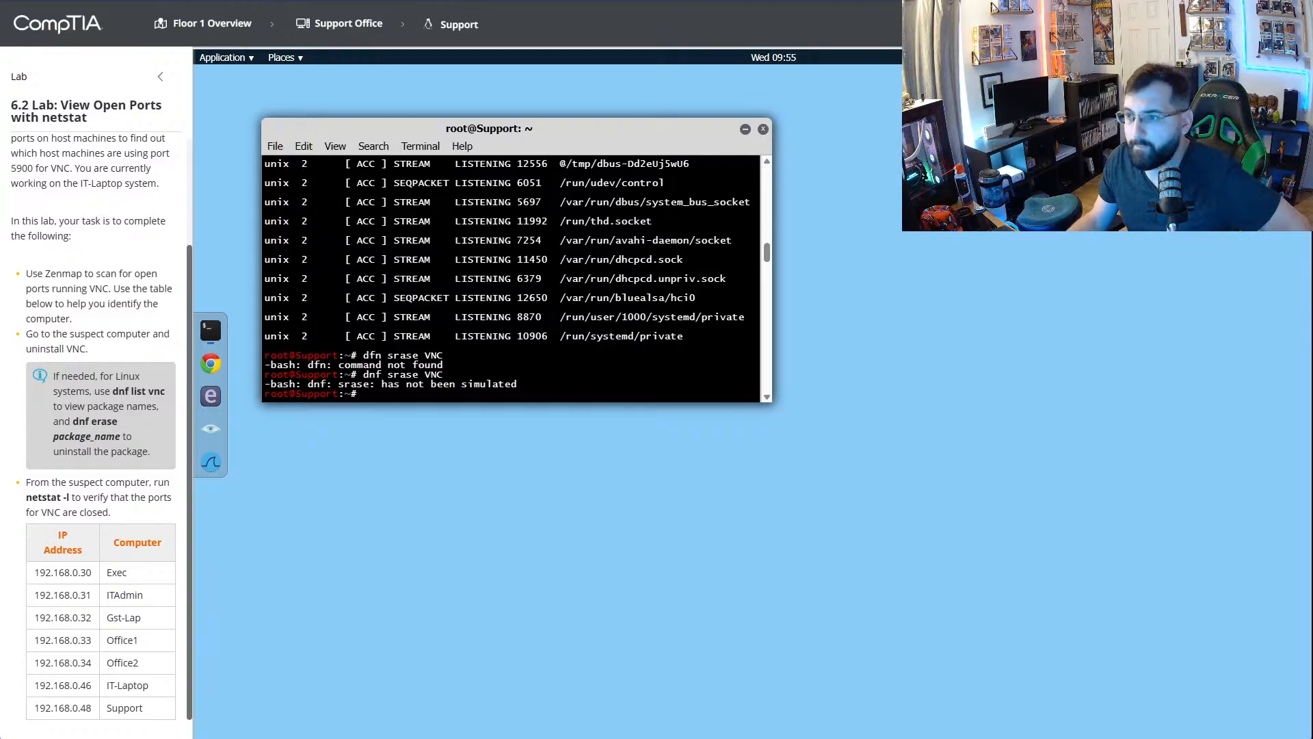
- Recheck the dnf list command in the YouTube walkthrough and return to the lab terminal
{"action": "key", "text": "ctrl+Tab"}
{"action": "left_click", "coordinate": [742, 244]}
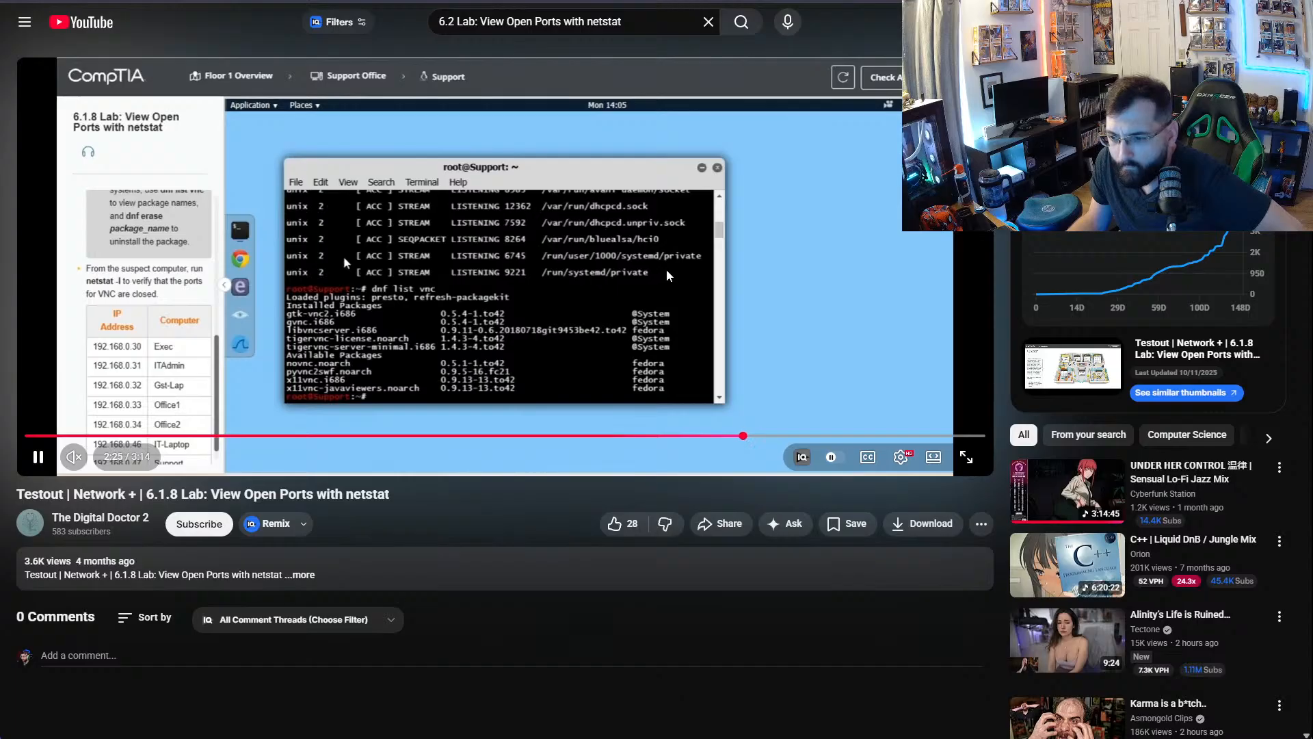
{"action": "left_click", "coordinate": [344, 257]}
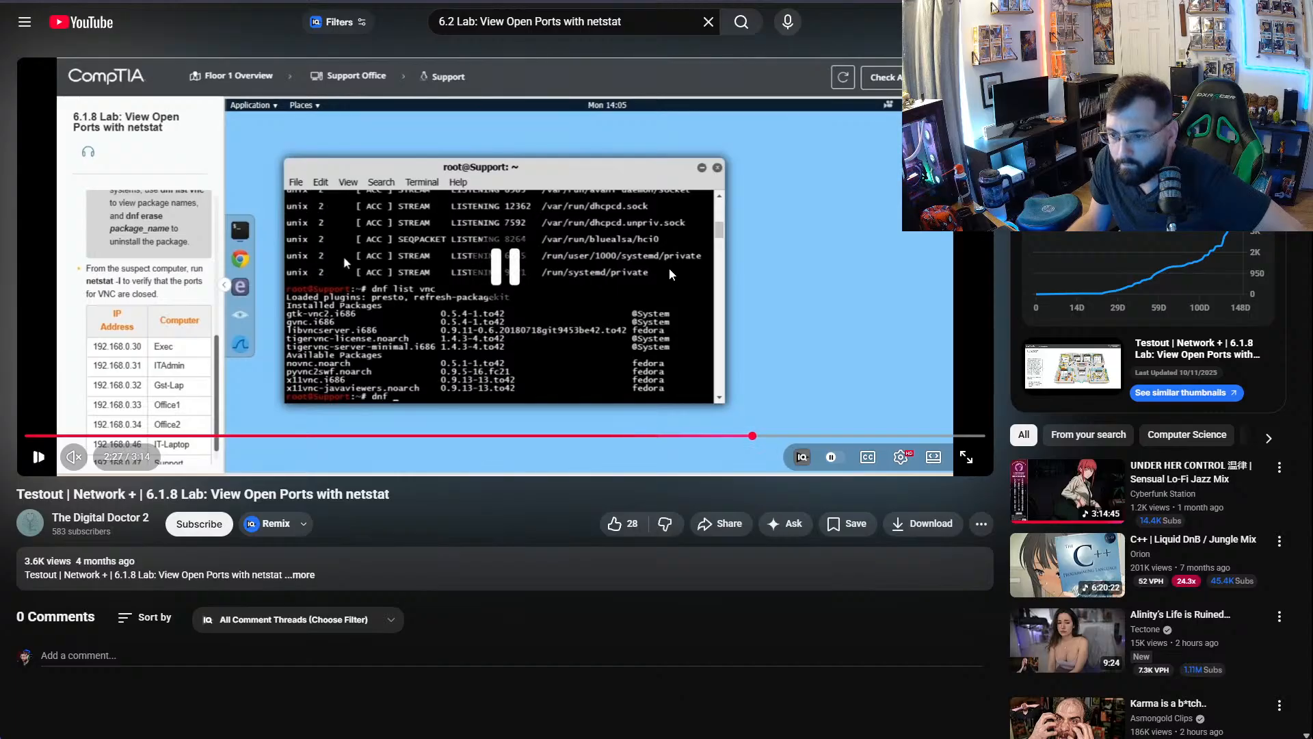
{"action": "key", "text": "ctrl+Tab"}
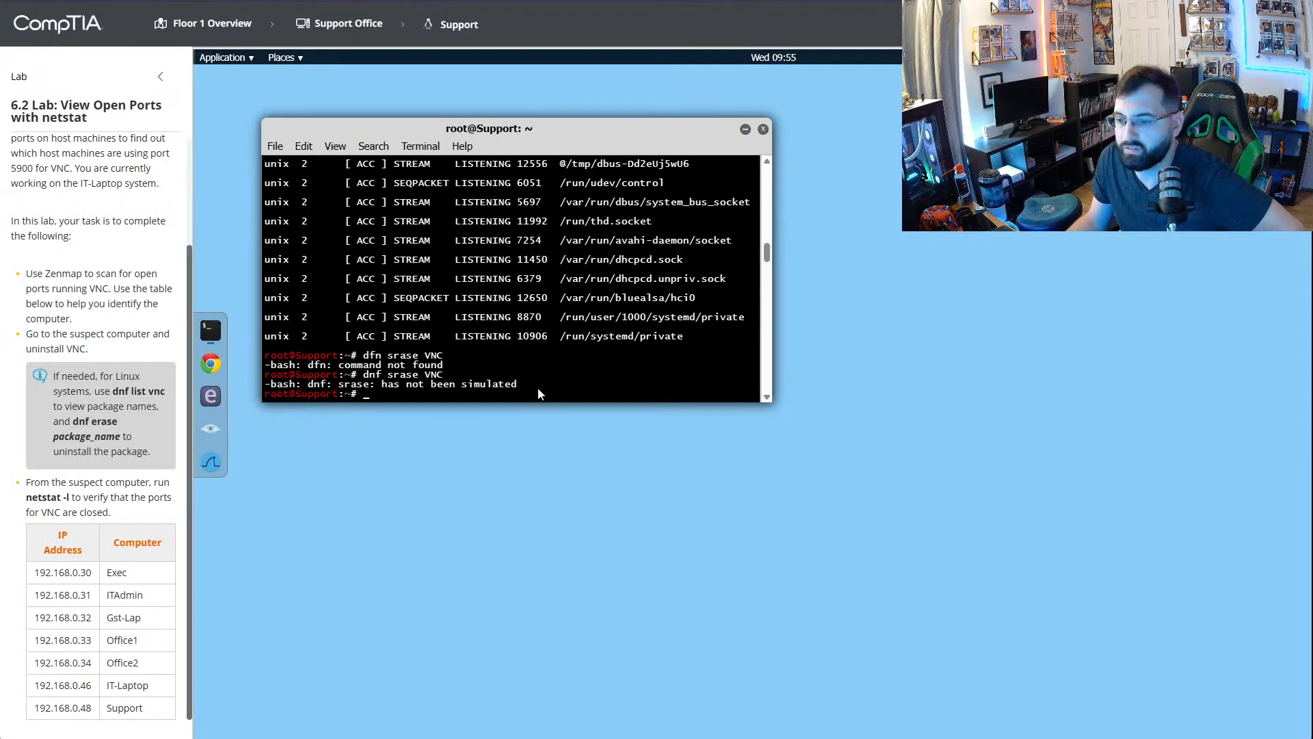
- Edit the previous command and try listing the VNC packages with dnf list VNC
{"action": "key", "text": "Up"}
{"action": "key", "text": "Left"}
{"action": "key", "text": "Left"}
{"action": "key", "text": "Left"}
{"action": "key", "text": "Left"}
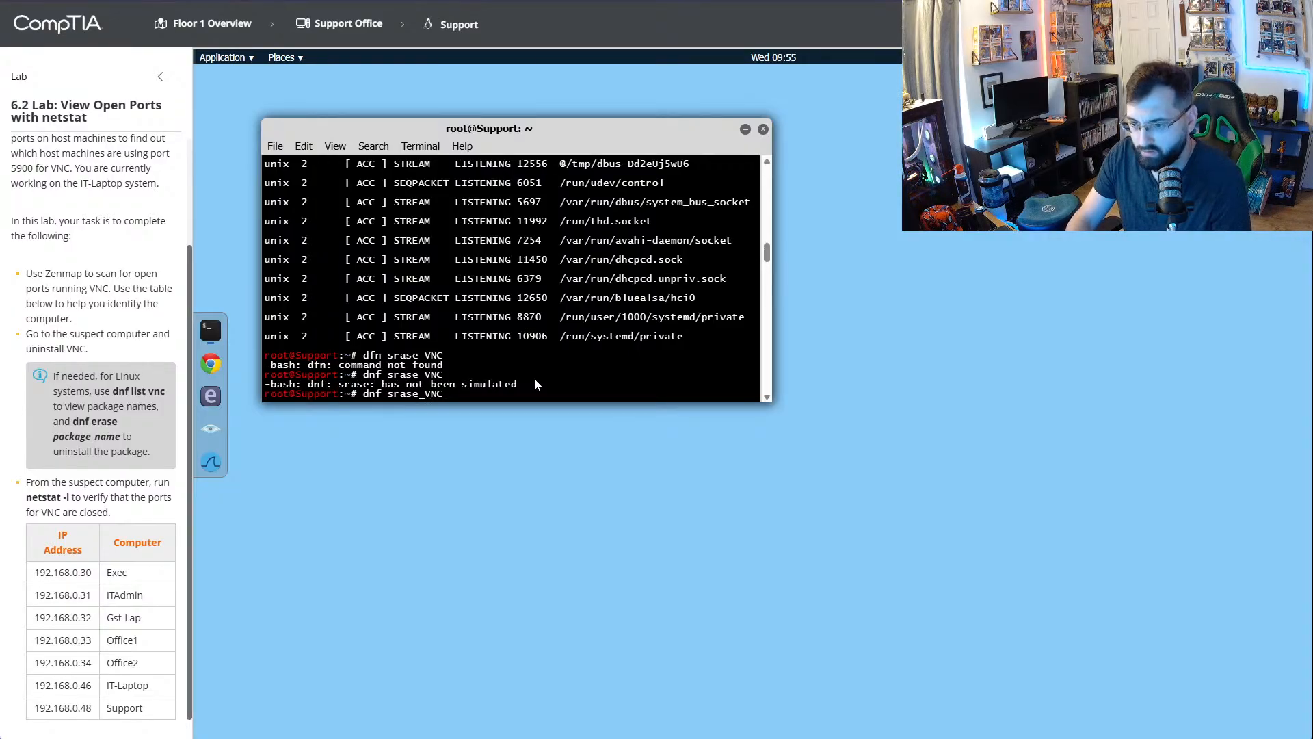
{"action": "key", "text": "BackSpace"}
{"action": "key", "text": "BackSpace"}
{"action": "key", "text": "BackSpace"}
{"action": "key", "text": "BackSpace"}
{"action": "key", "text": "BackSpace"}
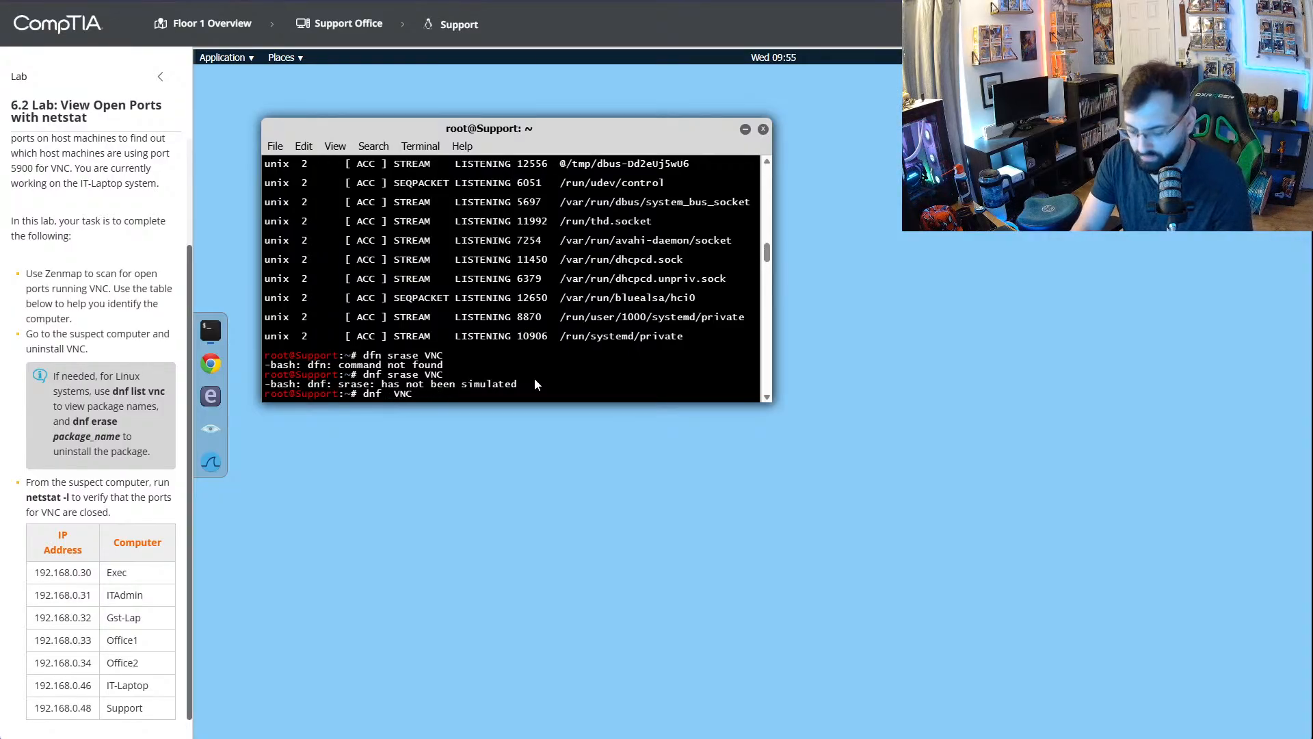
{"action": "type", "text": "list"}
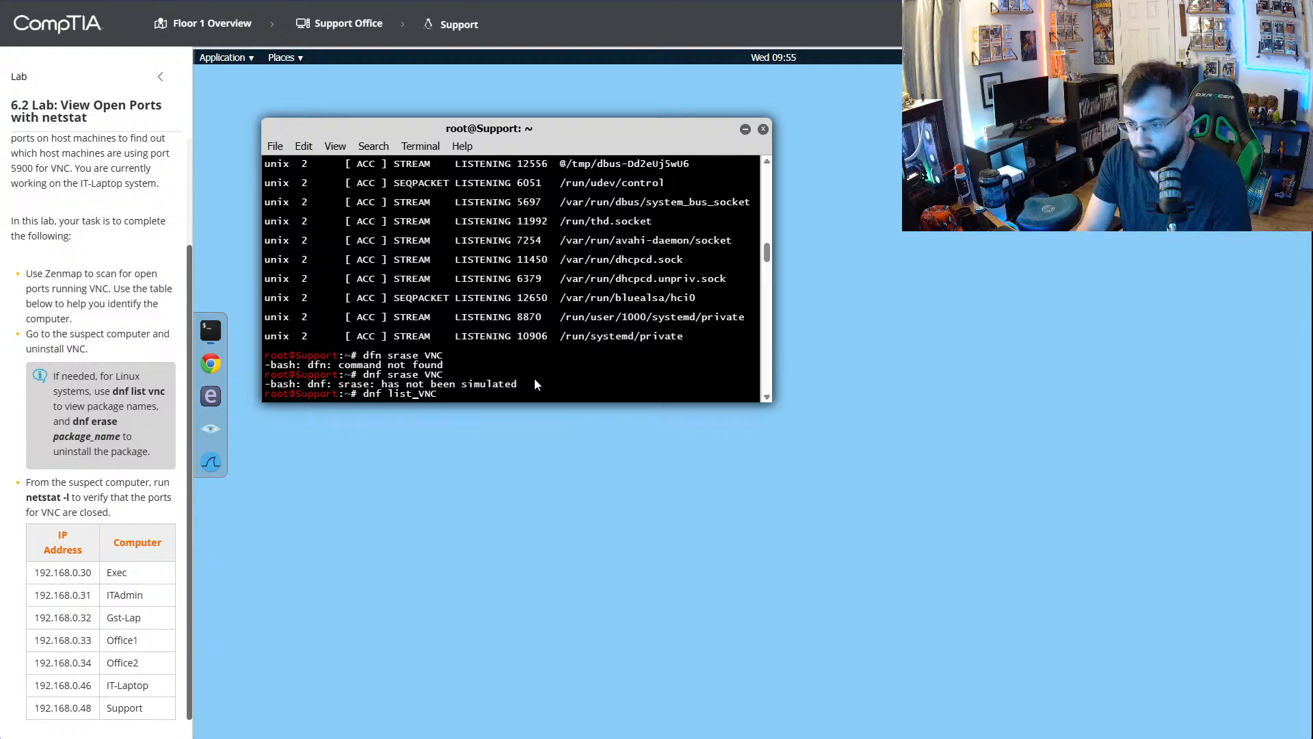
{"action": "key", "text": "Return"}
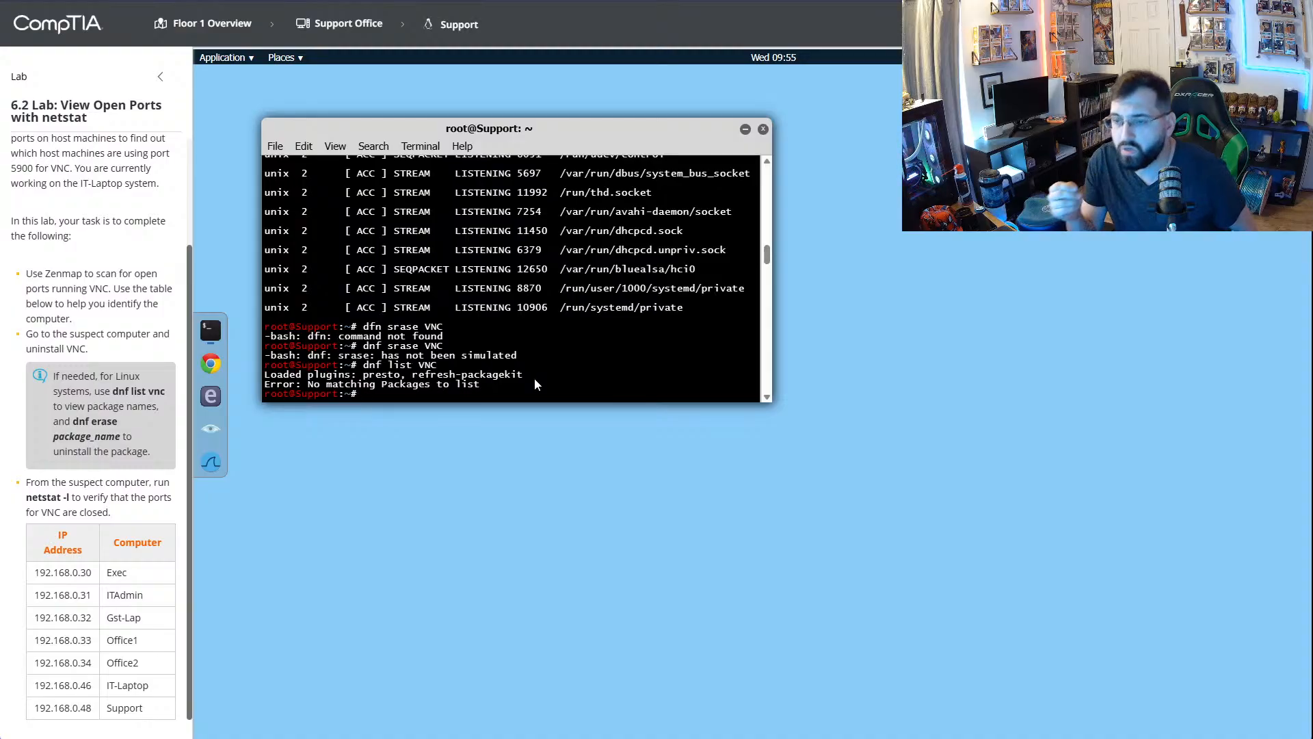
- Review the dnf erase part of the YouTube walkthrough, replaying and enlarging it to read the full package name
{"action": "key", "text": "ctrl+Tab"}
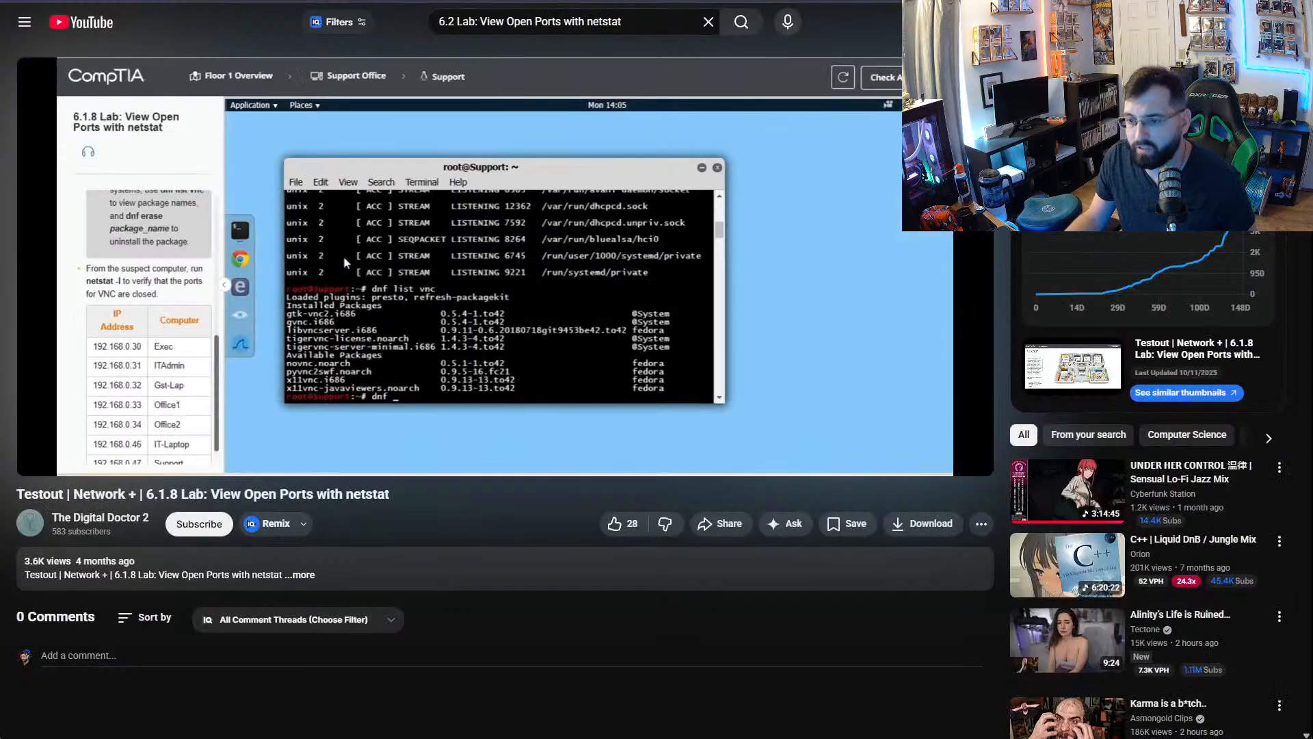
{"action": "left_click", "coordinate": [497, 333]}
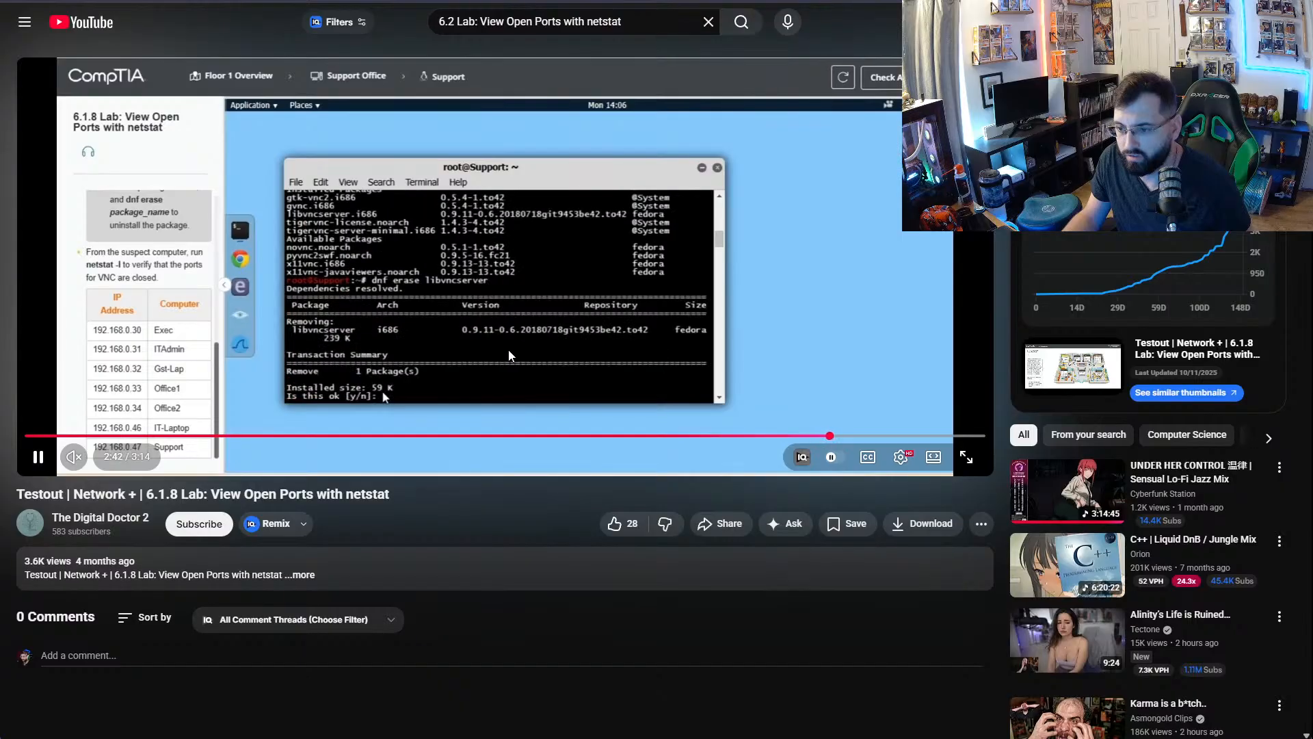
{"action": "left_click", "coordinate": [508, 347]}
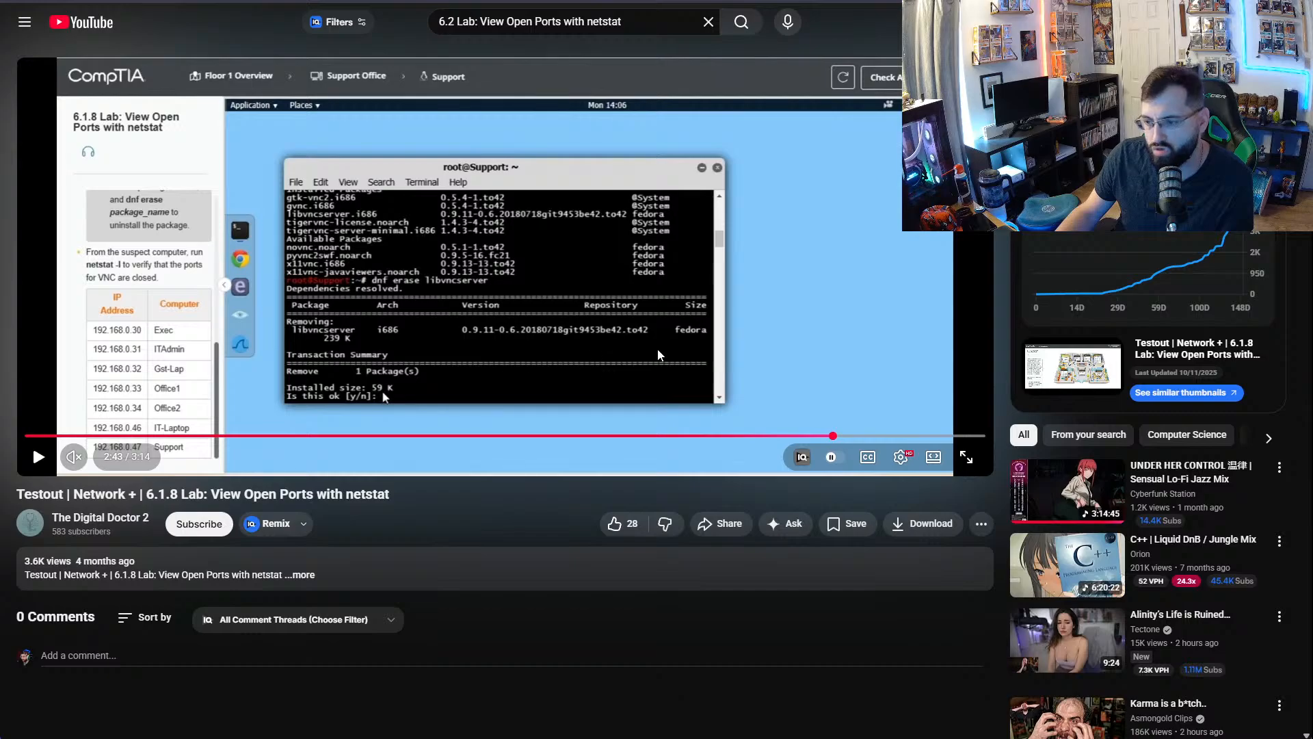
{"action": "left_click", "coordinate": [820, 436]}
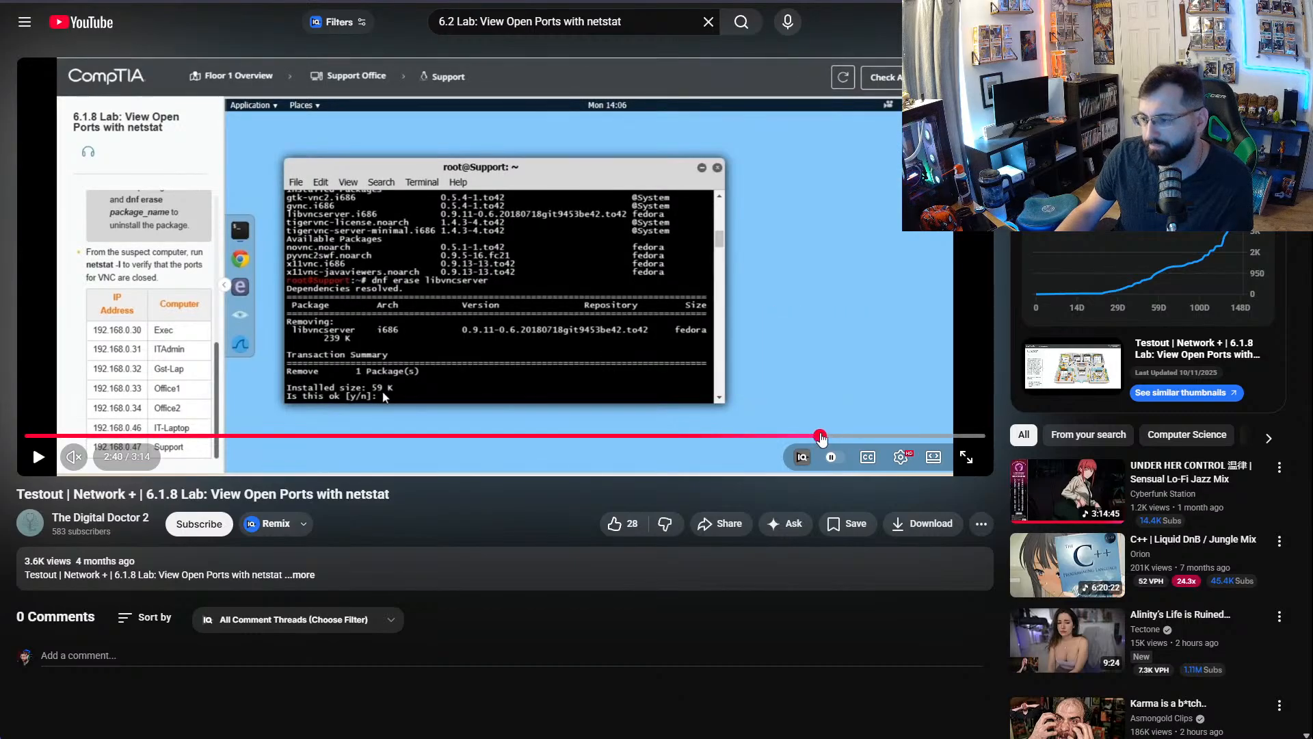
{"action": "left_click", "coordinate": [618, 338]}
{"action": "left_click", "coordinate": [624, 342]}
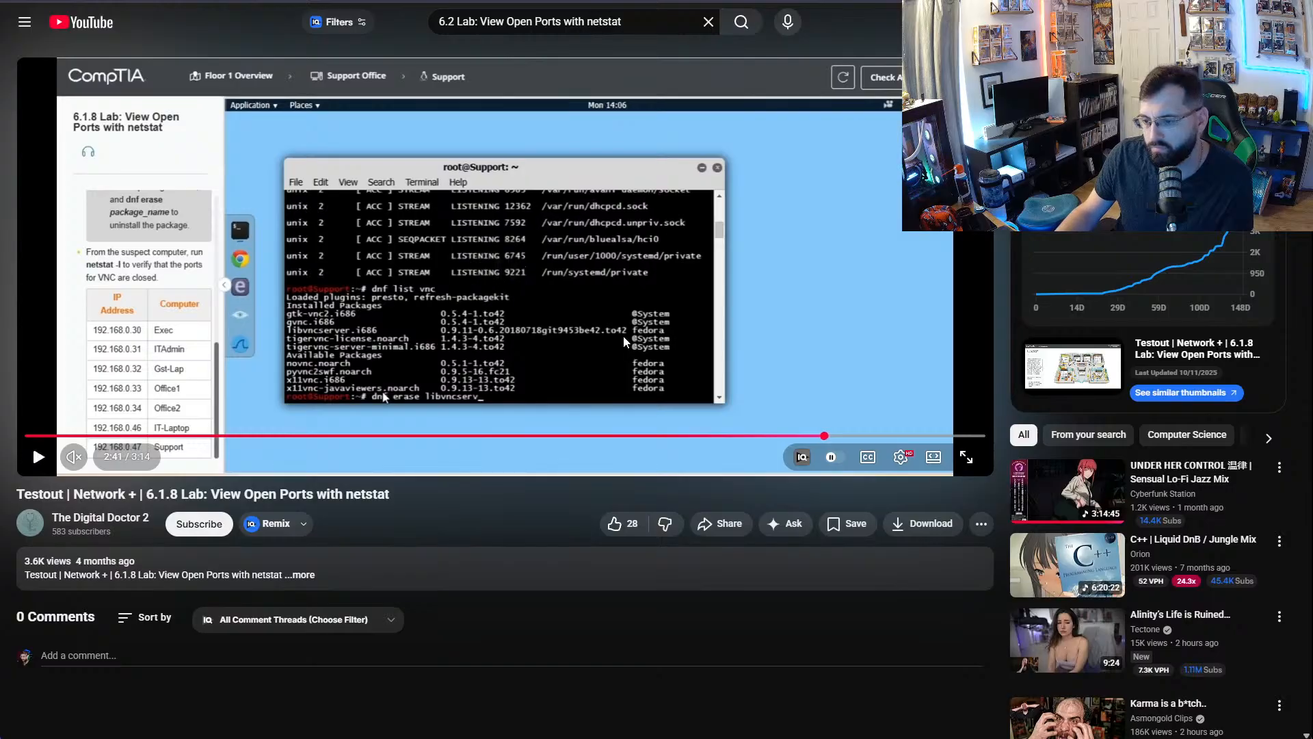
{"action": "double_click", "coordinate": [624, 343]}
{"action": "left_click", "coordinate": [810, 447]}
{"action": "left_click", "coordinate": [809, 447]}
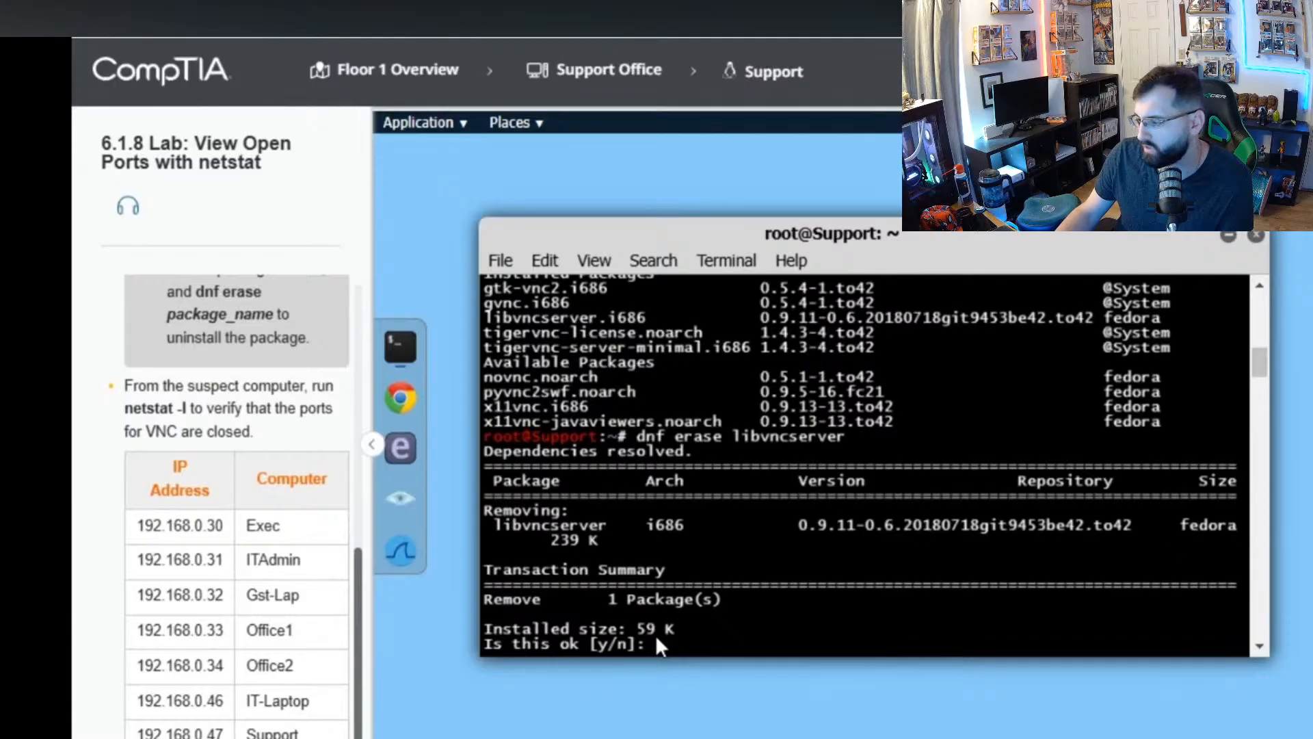
{"action": "key", "text": "Left"}
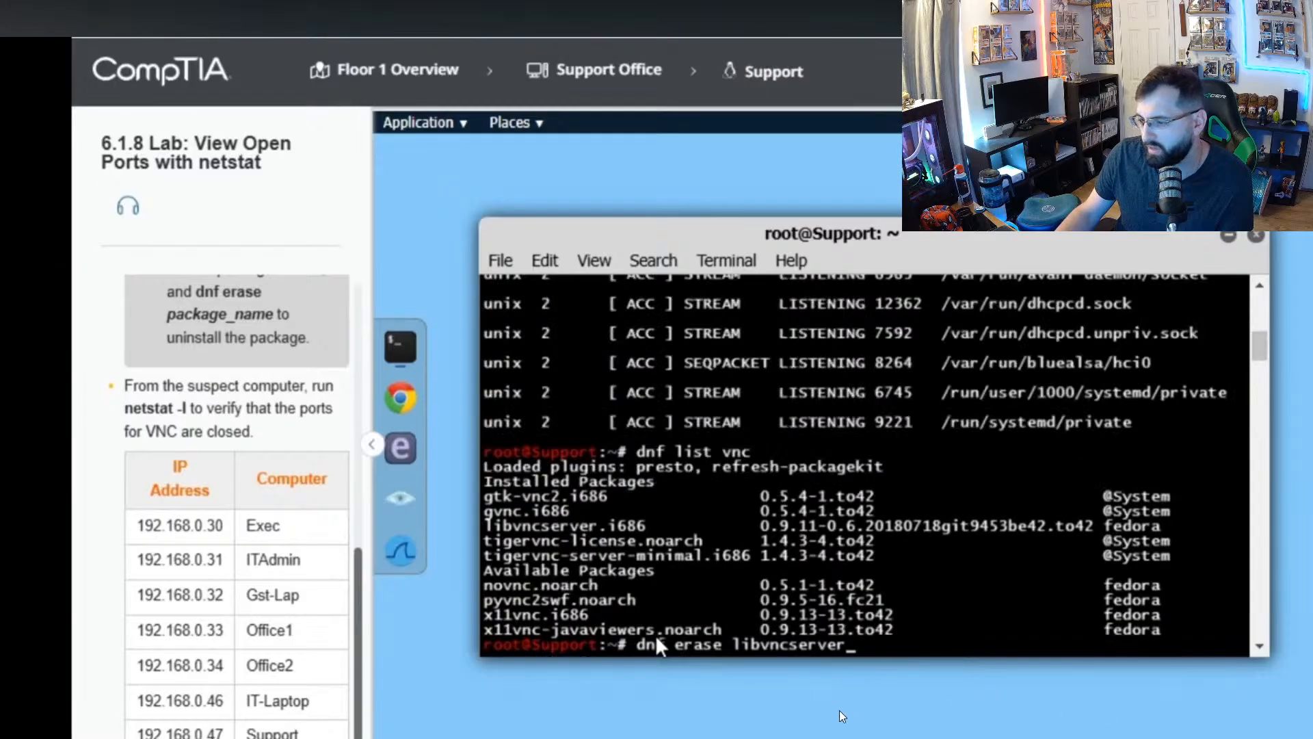
{"action": "key", "text": "Escape"}
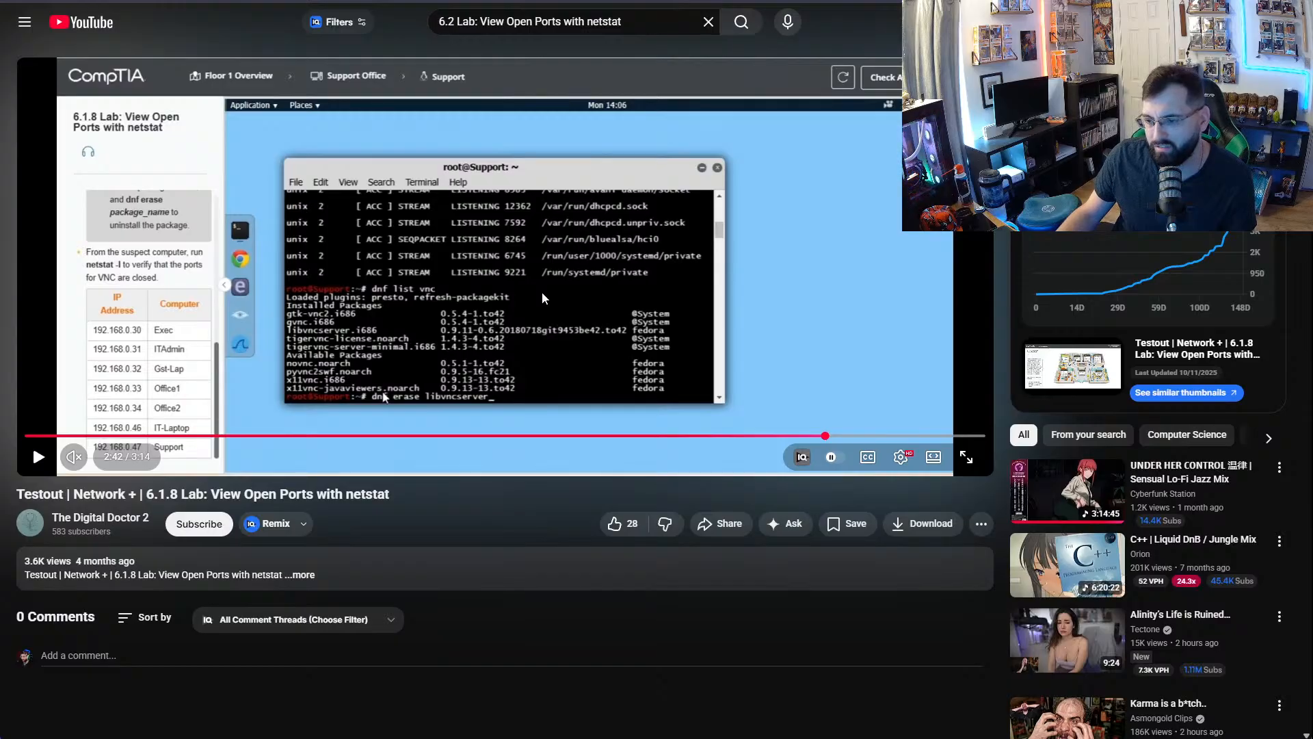
- Return to the Support computer's lab terminal and run dnf erase libvncserver
{"action": "key", "text": "alt+Tab"}
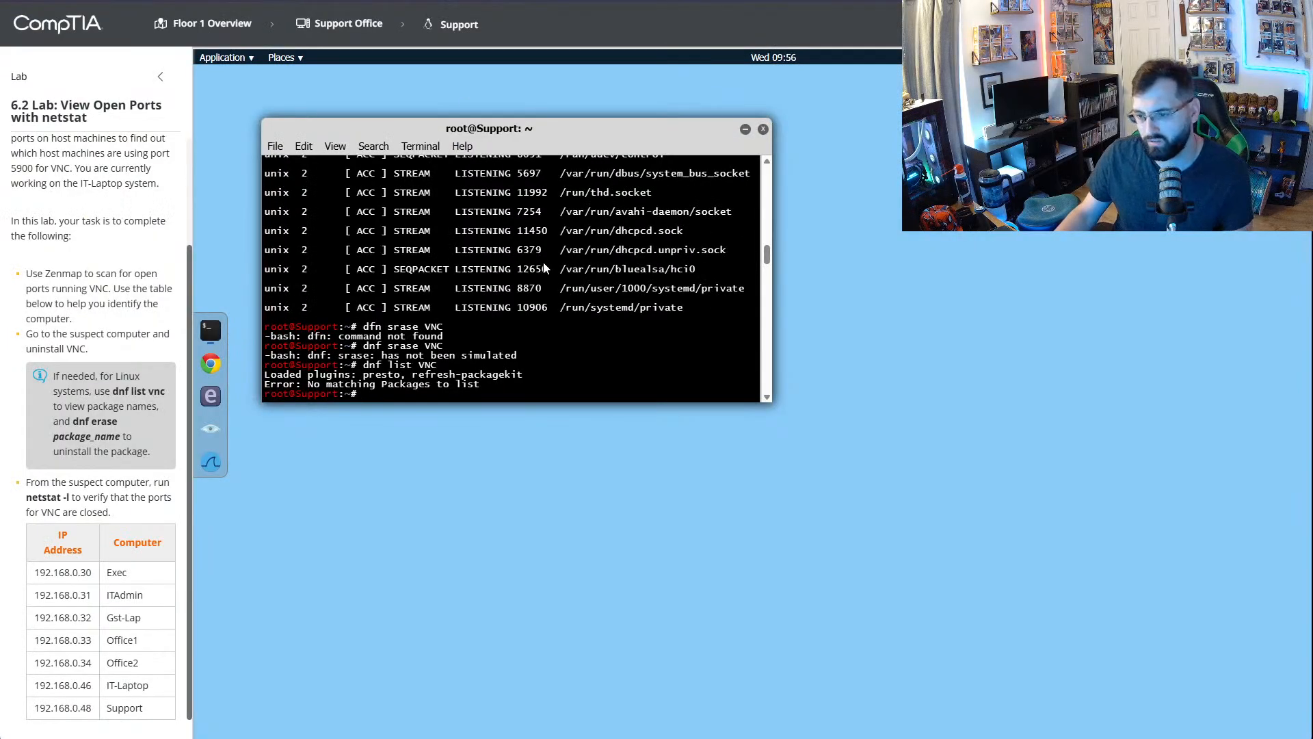
{"action": "type", "text": "dnf"}
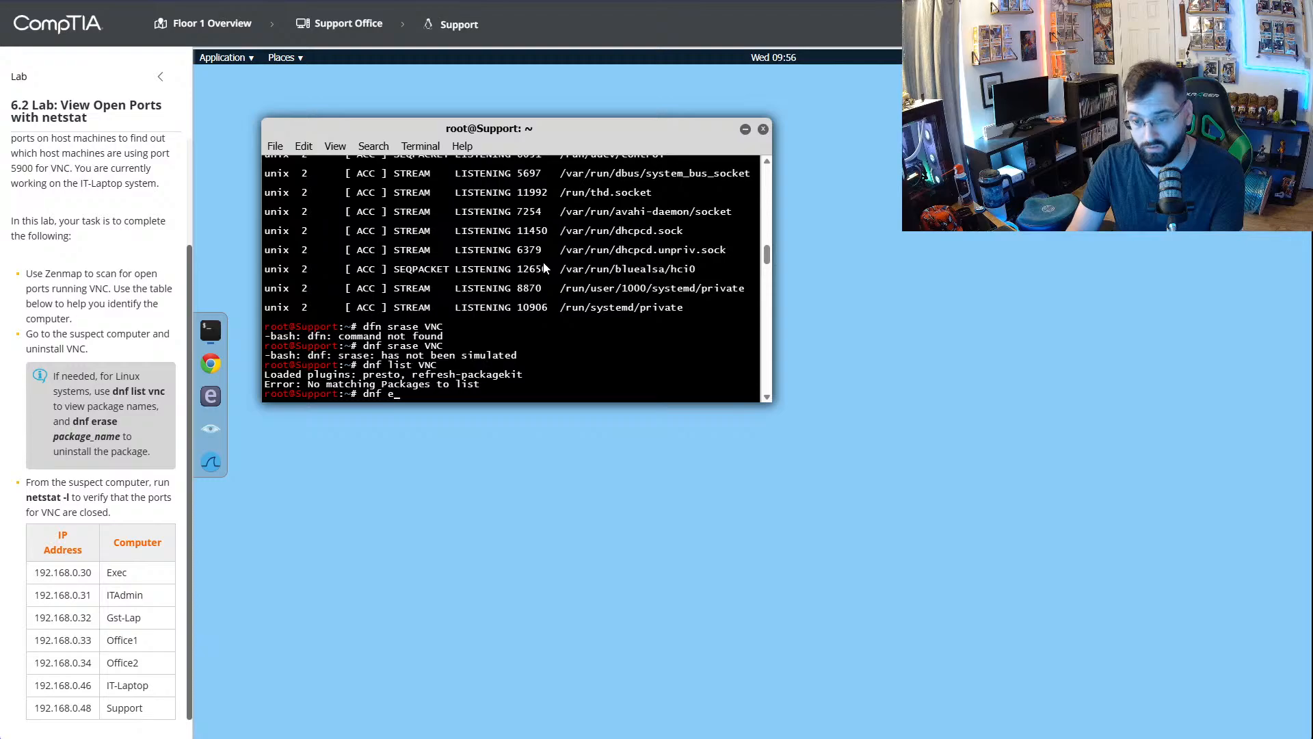
{"action": "type", "text": "eras"}
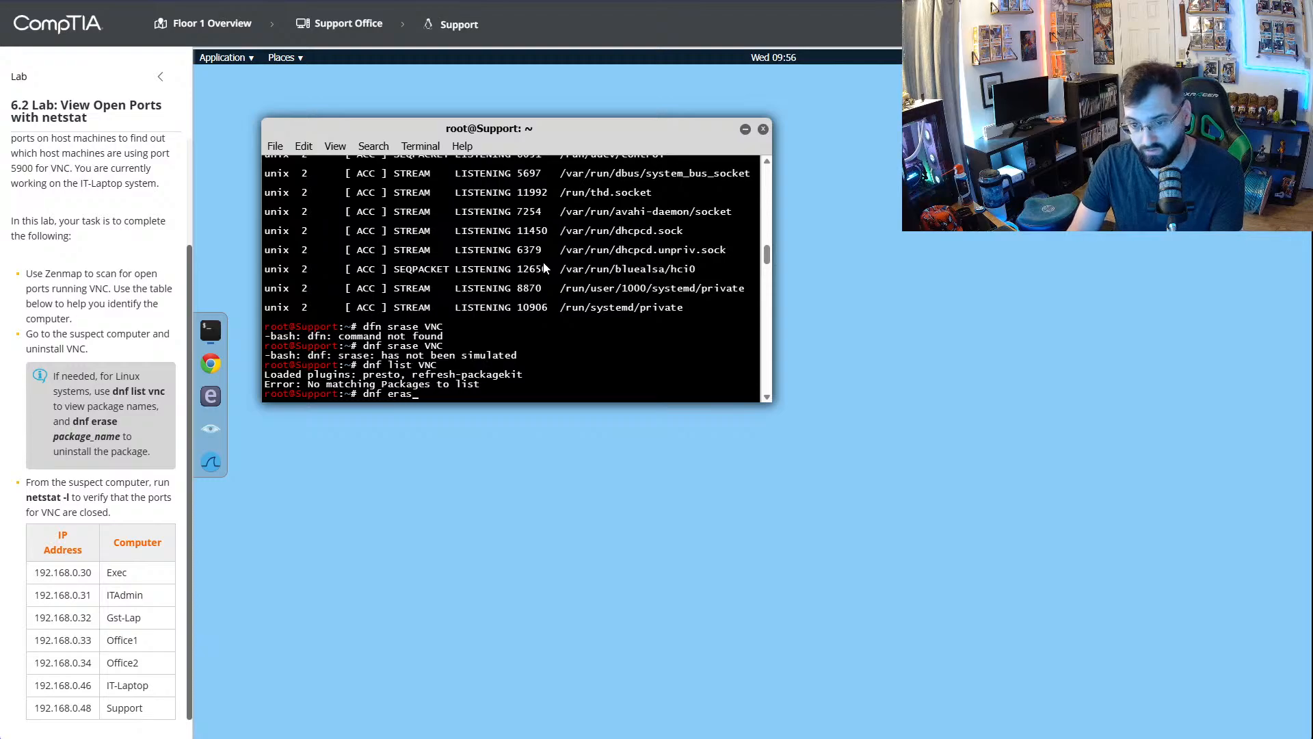
{"action": "type", "text": "e l"}
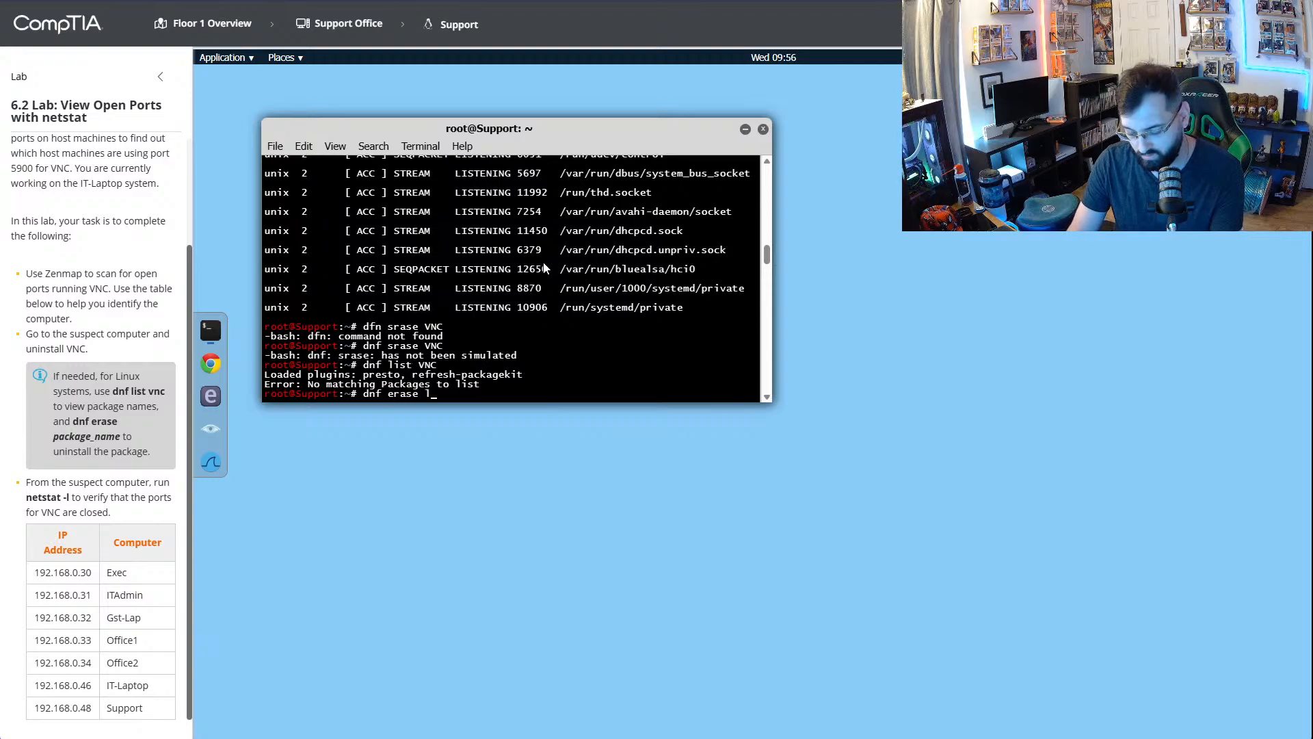
{"action": "type", "text": "ibv"}
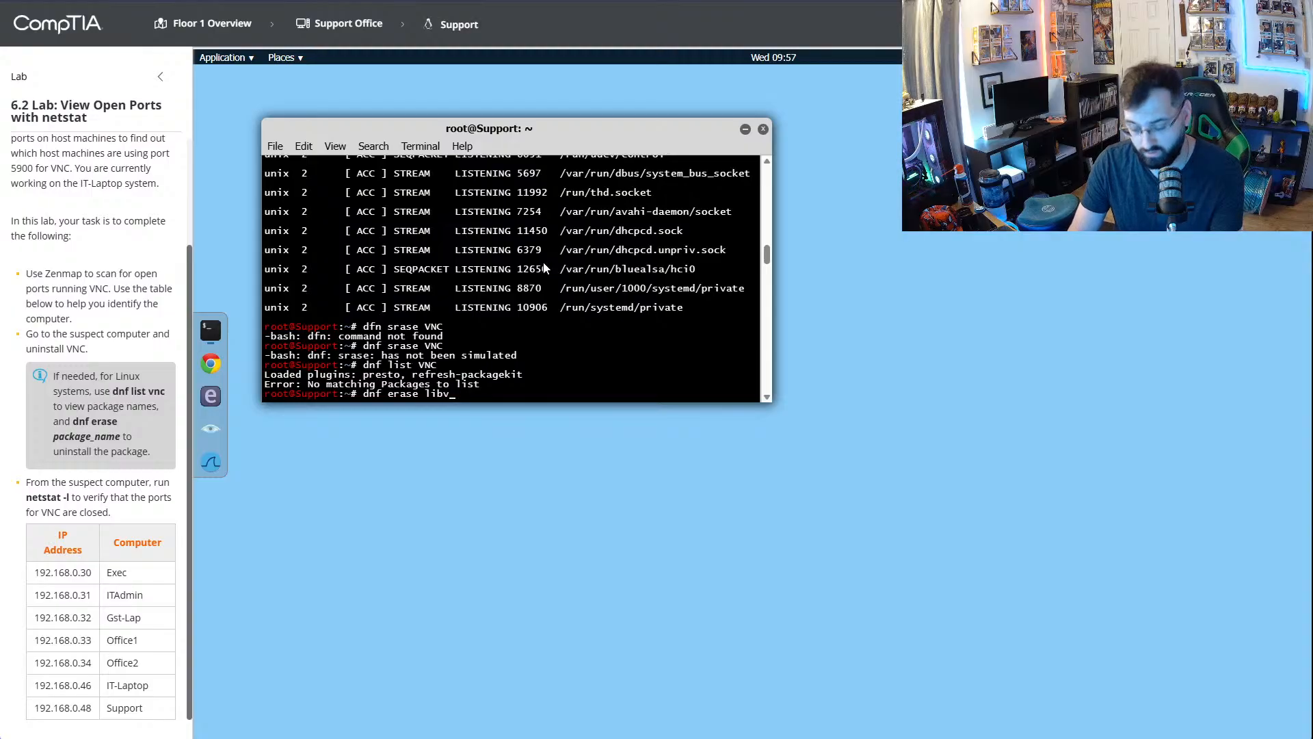
{"action": "type", "text": "ncser"}
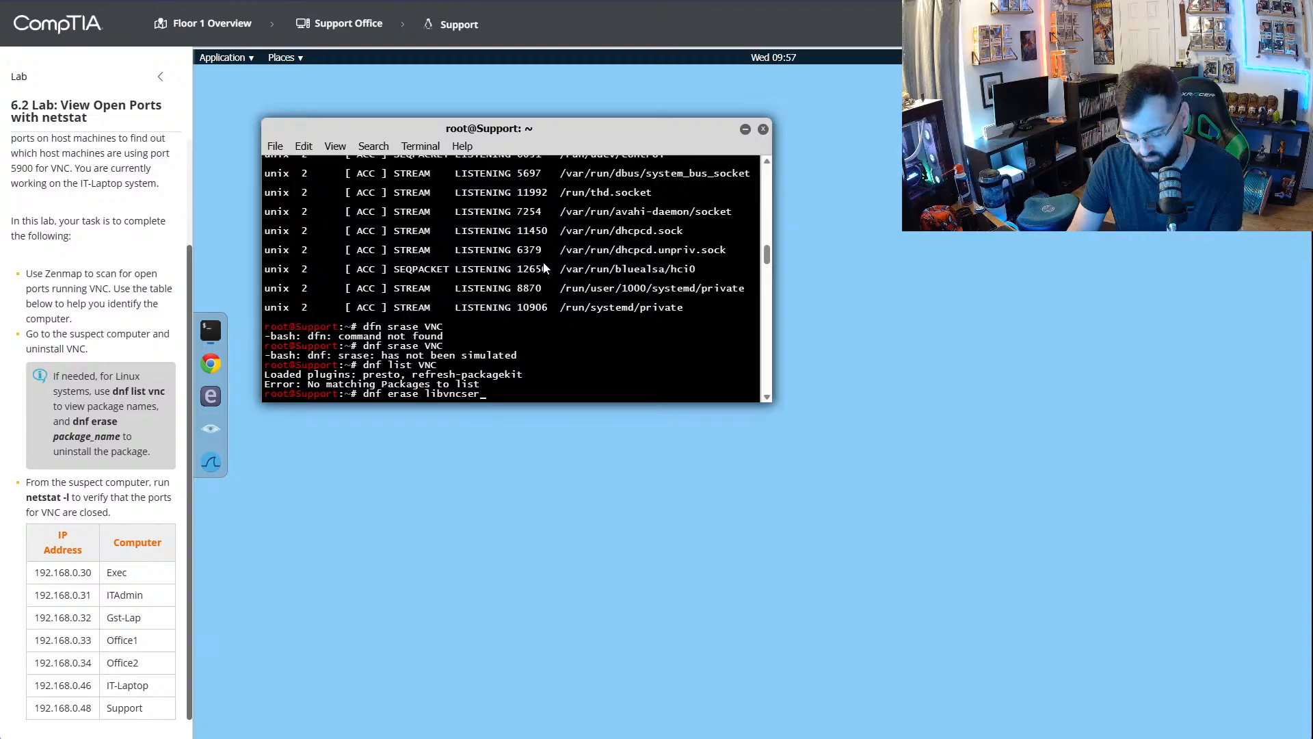
{"action": "type", "text": "ver"}
{"action": "key", "text": "Return"}
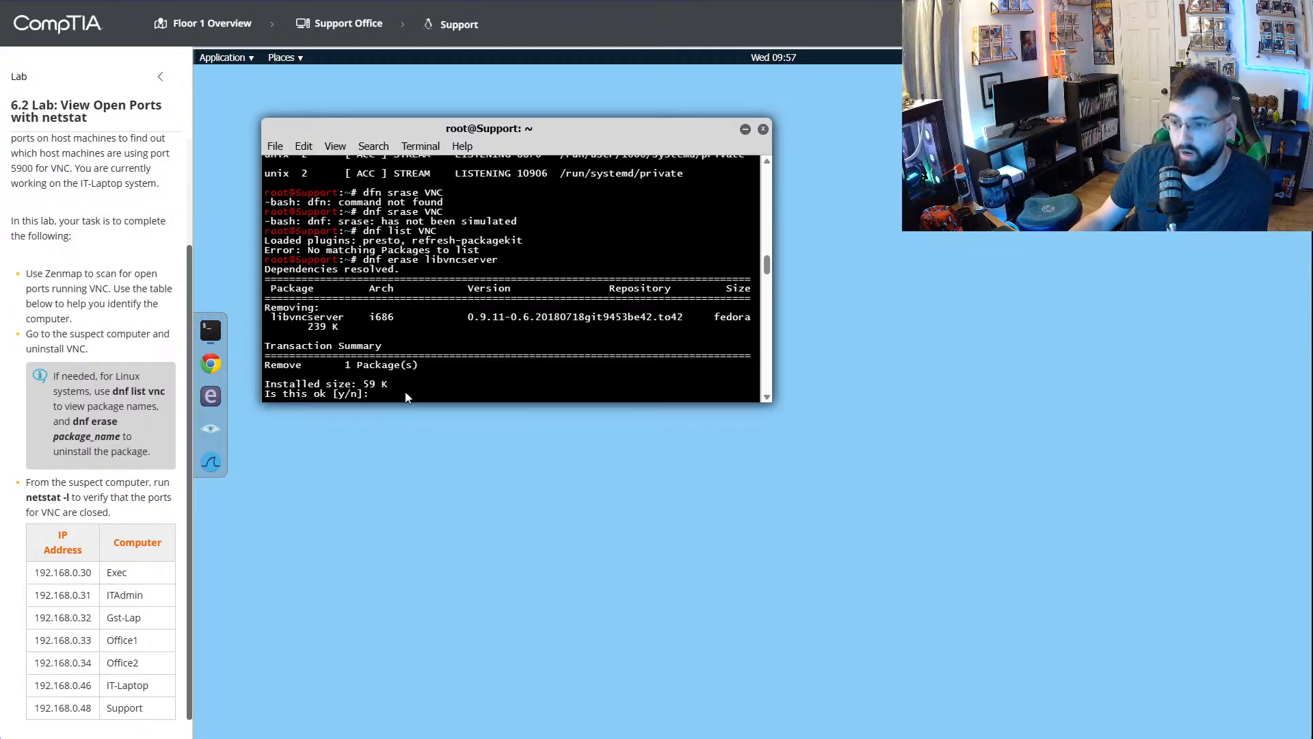
- Check in the YouTube walkthrough how the package removal prompt is answered and return to the lab terminal
{"action": "key", "text": "ctrl+Tab"}
{"action": "left_click", "coordinate": [597, 274]}
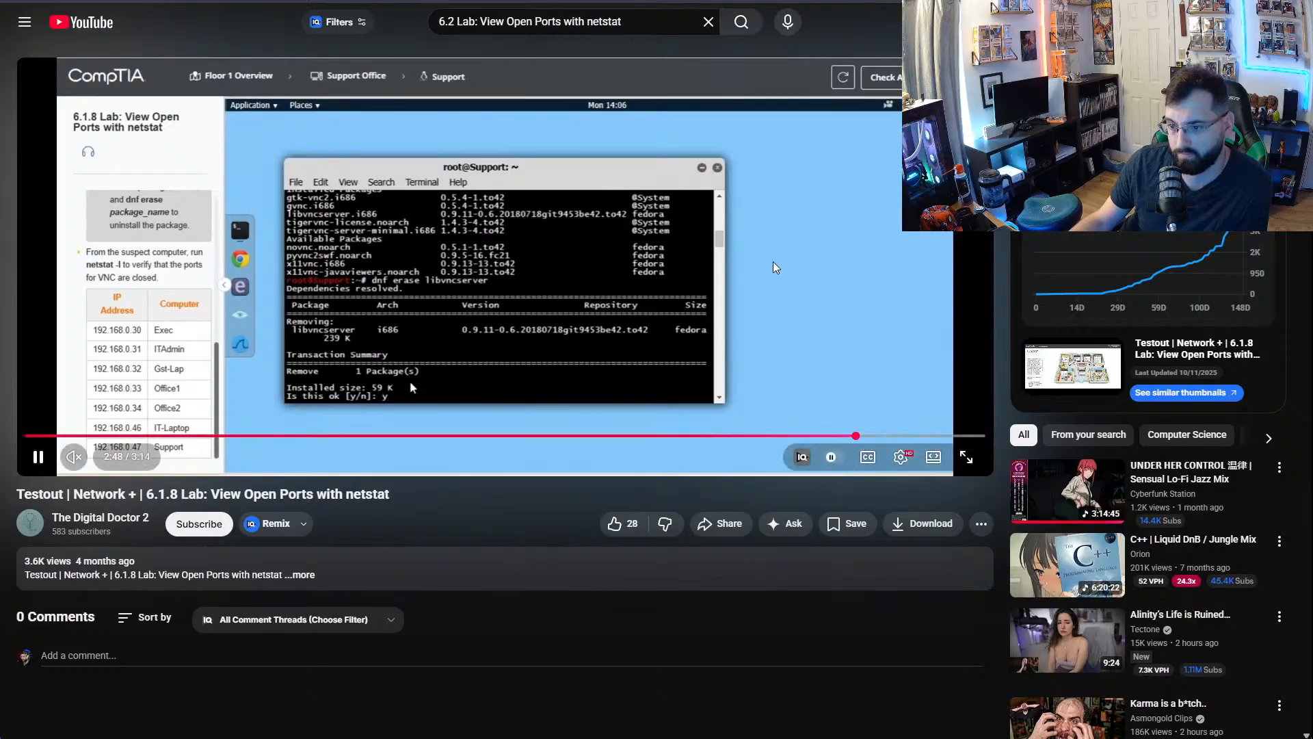
{"action": "key", "text": "space"}
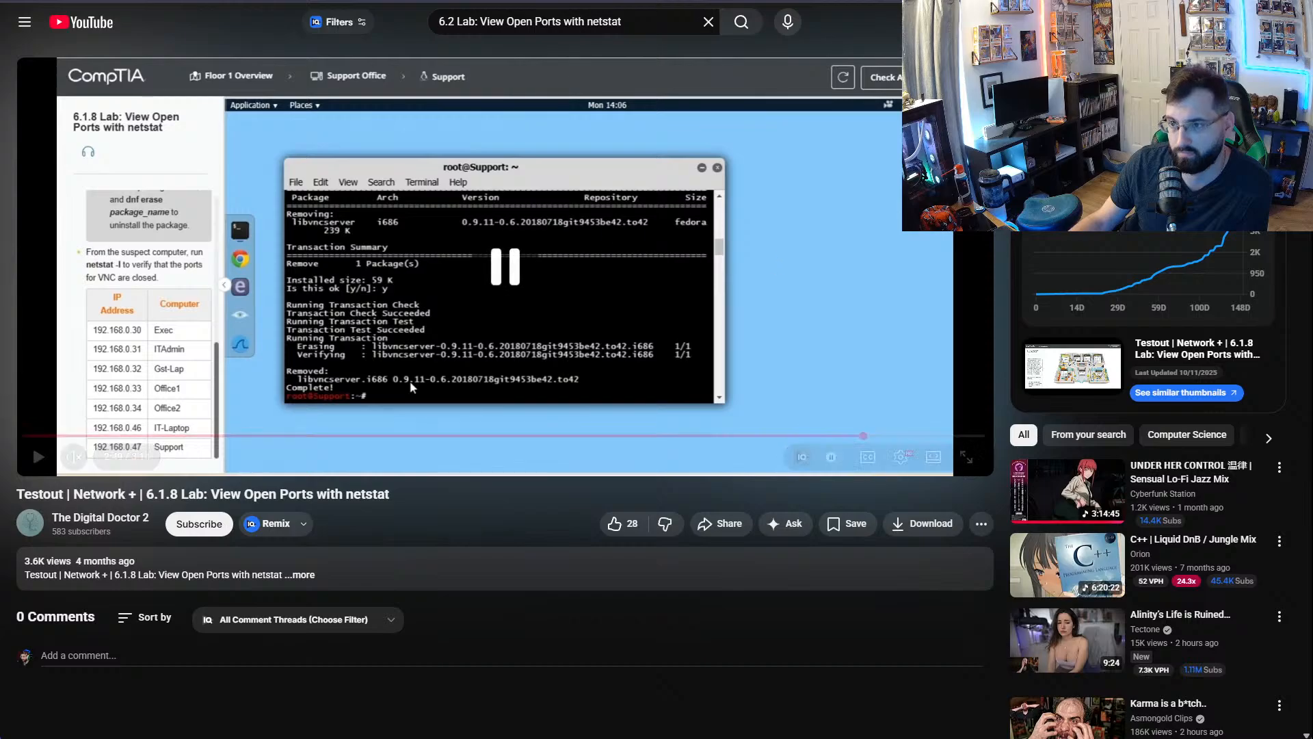
{"action": "key", "text": "alt+Tab"}
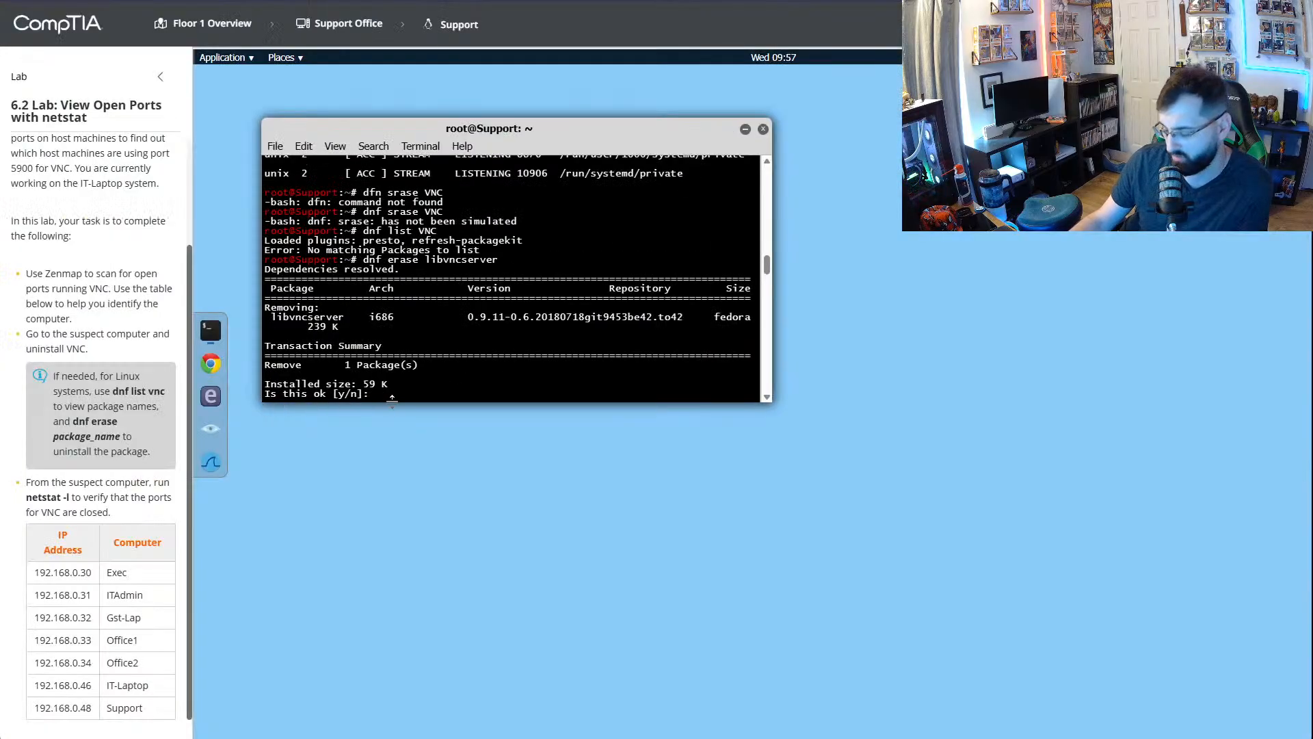
- Answer y to uninstall libvncserver and submit lab 6.2 for a score
{"action": "type", "text": "y"}
{"action": "key", "text": "Return"}
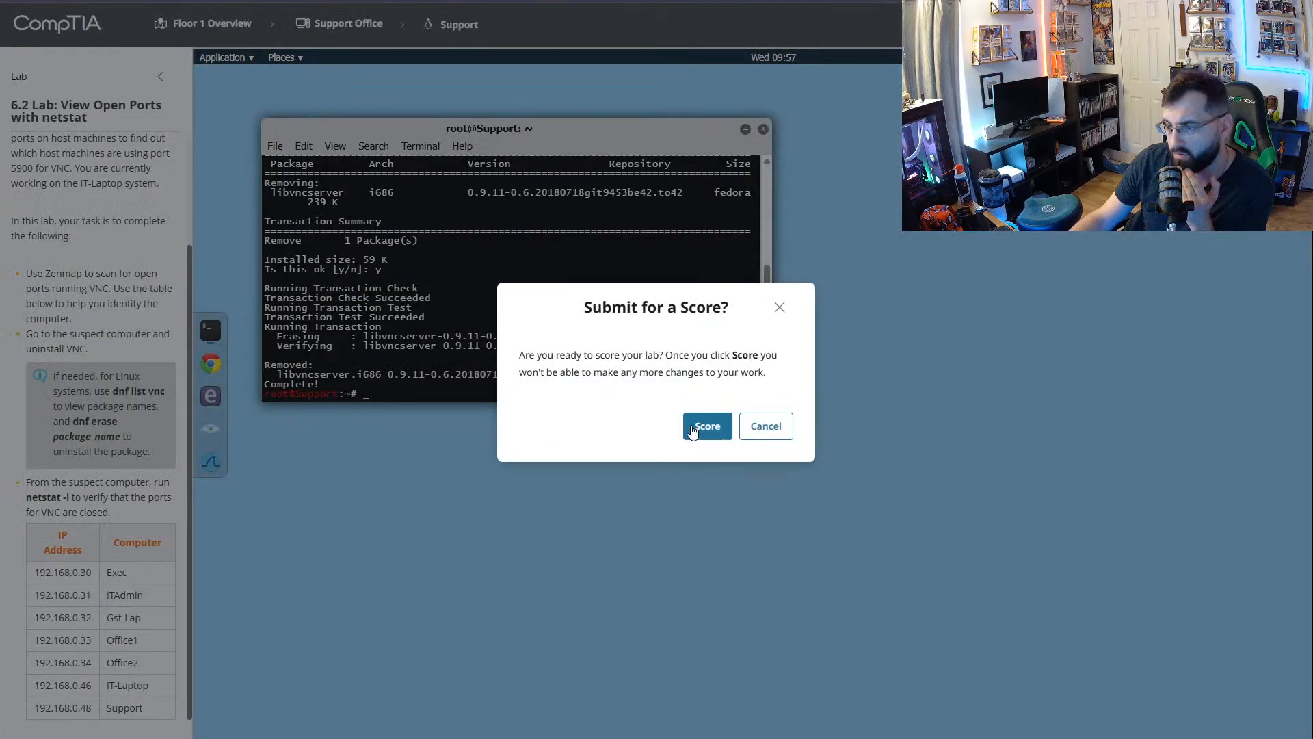
{"action": "left_click", "coordinate": [700, 420]}
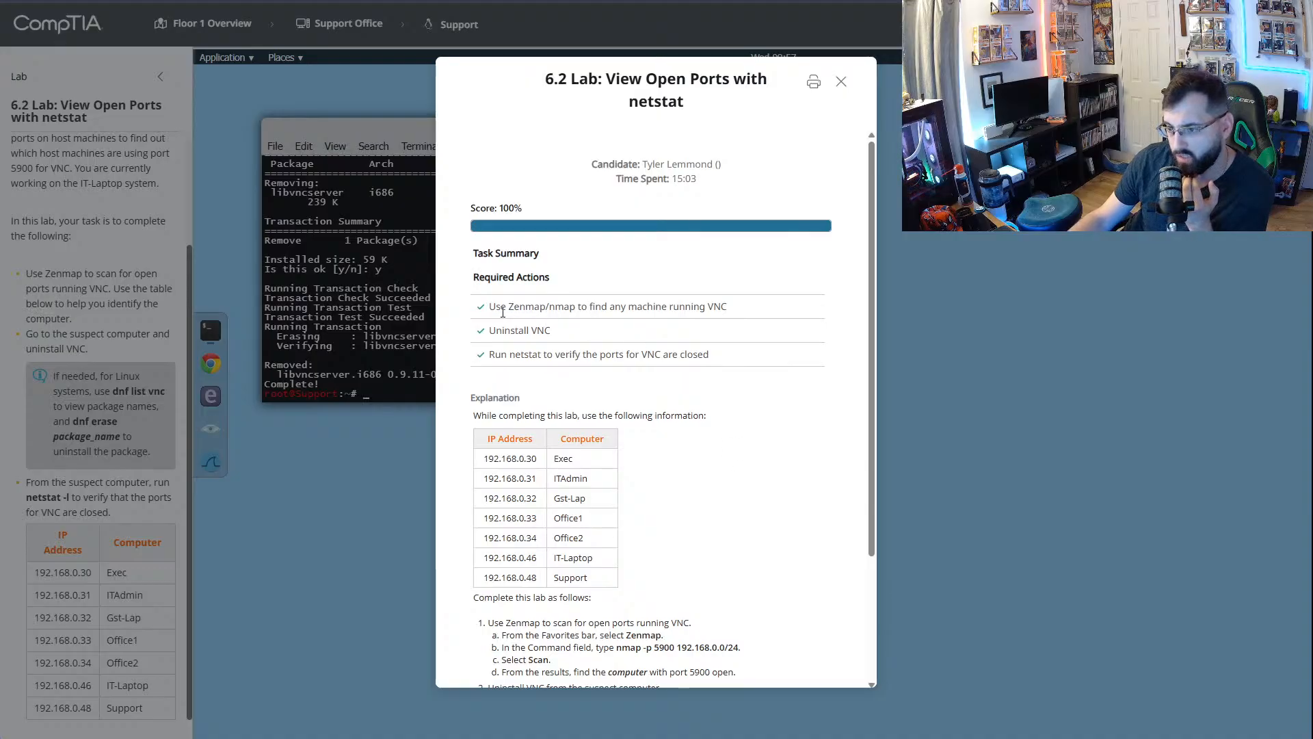
- Review the required actions and the nmap and netstat explanation steps in the lab 6.2 score report, closing it when done
{"action": "left_click_drag", "start_coordinate": [501, 307], "coordinate": [726, 309]}
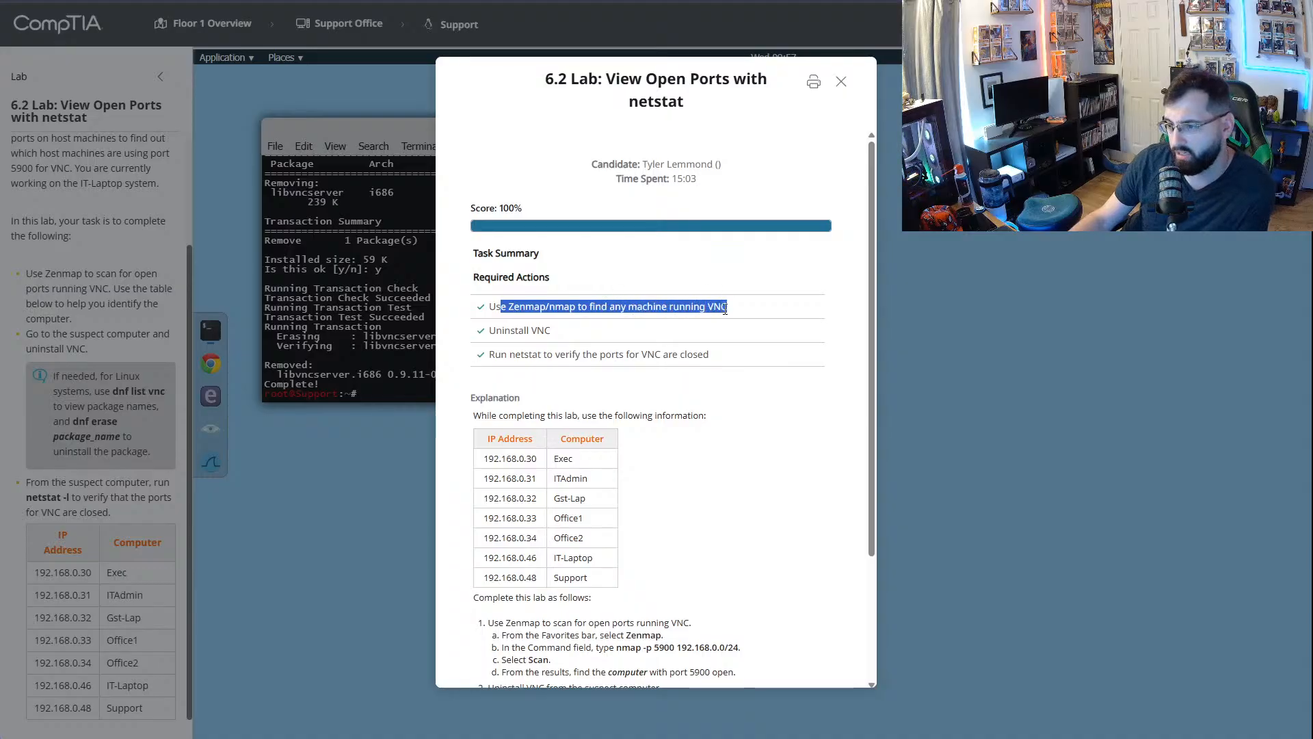
{"action": "left_click_drag", "start_coordinate": [504, 329], "coordinate": [719, 366]}
{"action": "left_click", "coordinate": [513, 358]}
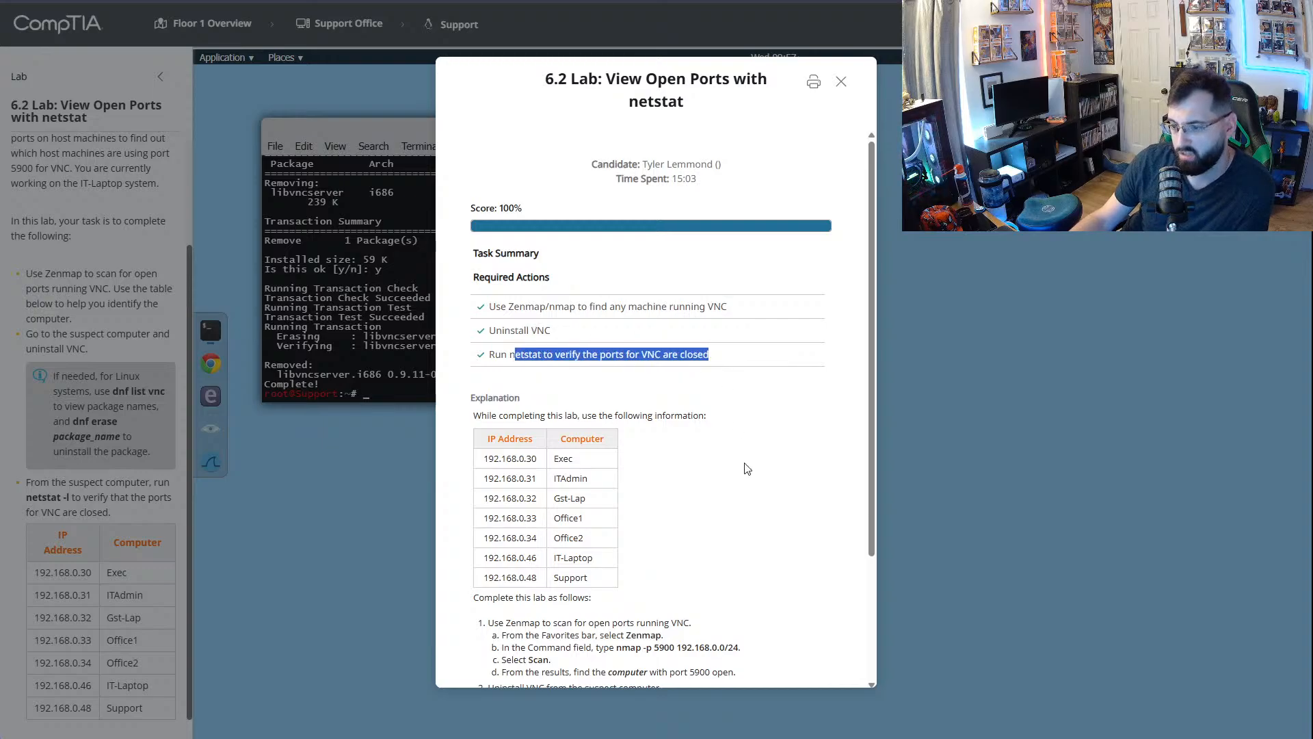
{"action": "scroll", "coordinate": [748, 468], "scroll_direction": "down", "scroll_amount": 3}
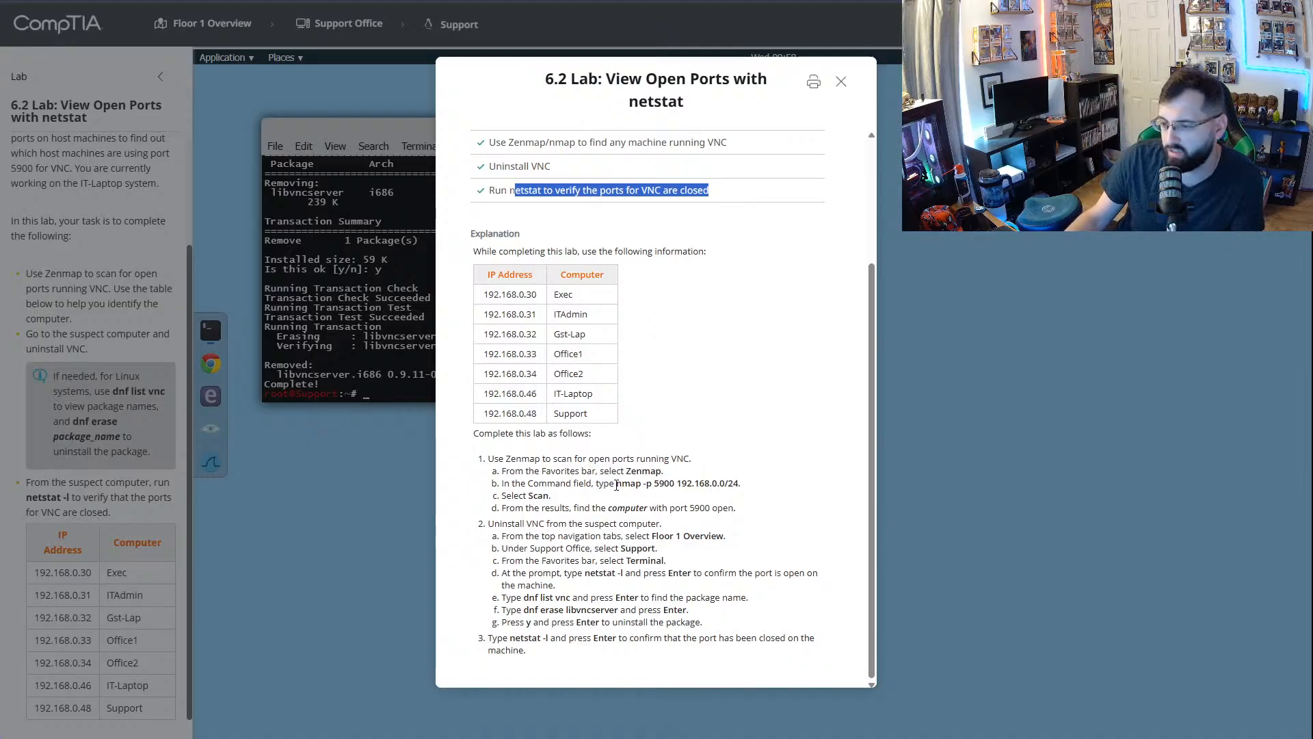
{"action": "left_click_drag", "start_coordinate": [617, 484], "coordinate": [739, 484]}
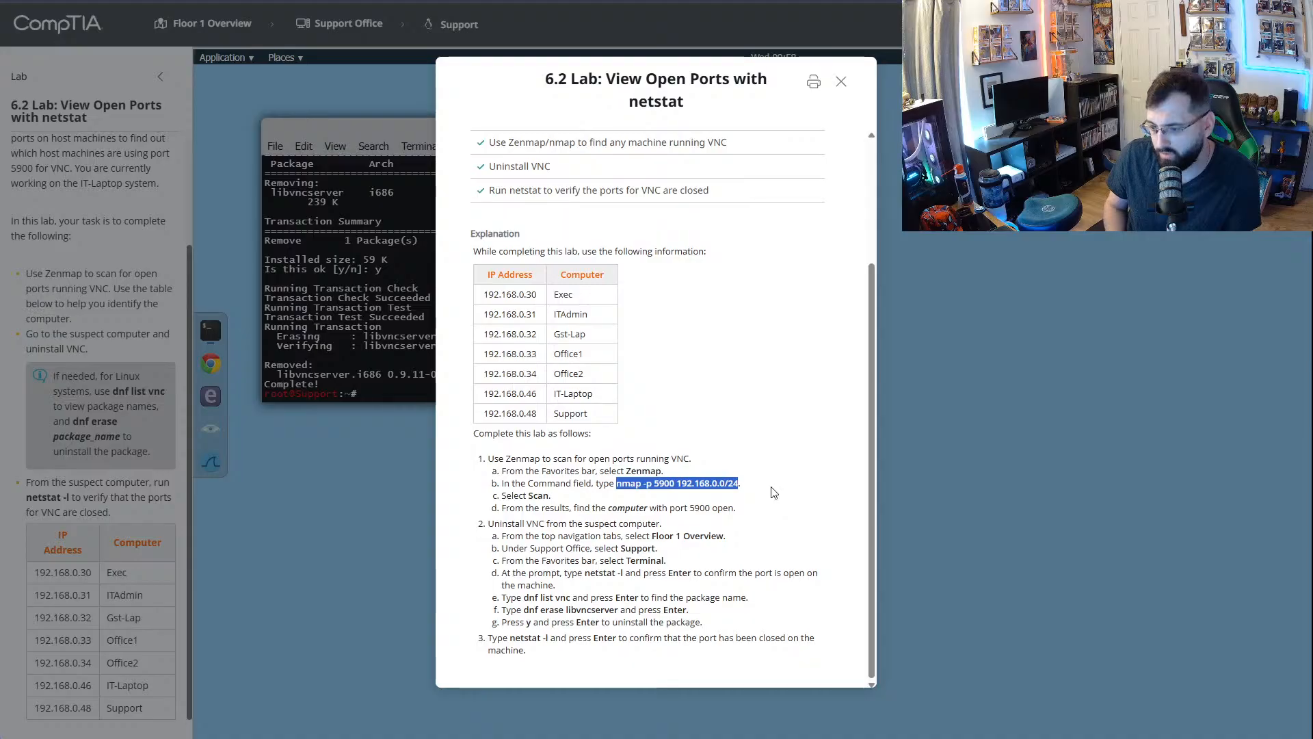
{"action": "left_click_drag", "start_coordinate": [539, 575], "coordinate": [605, 590]}
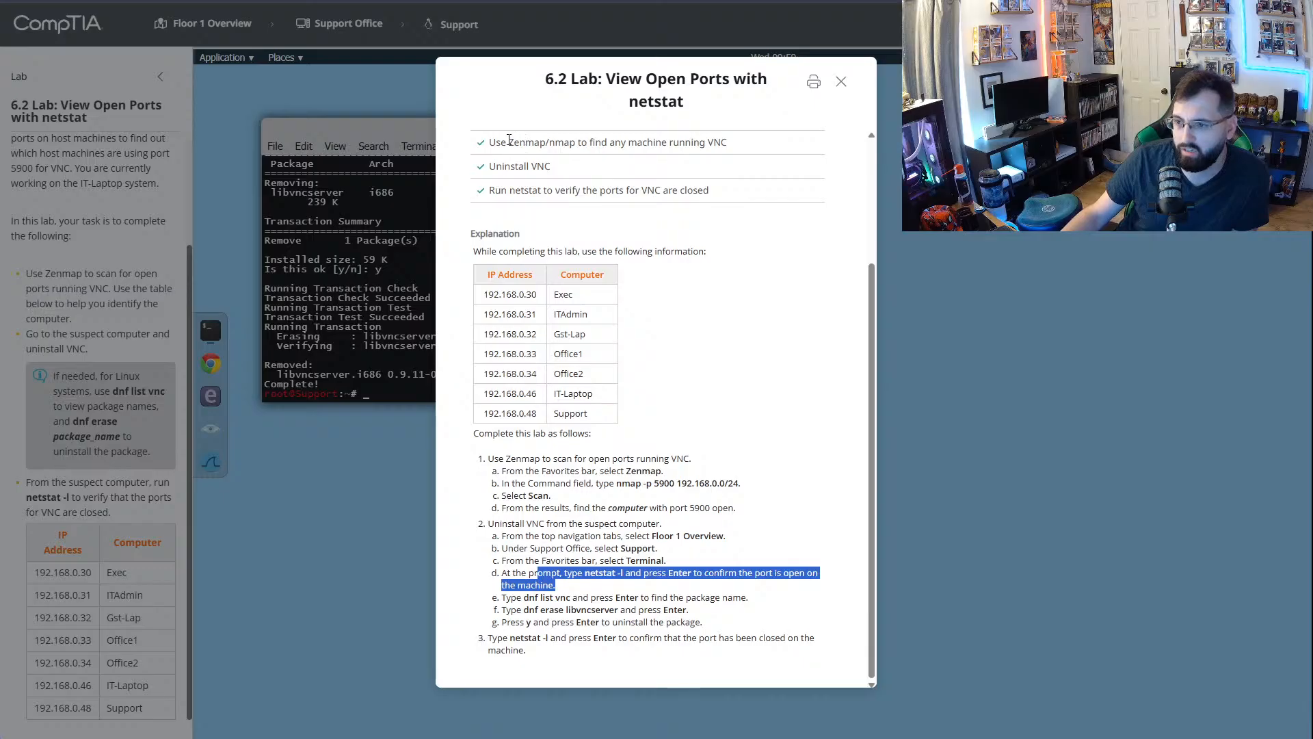
{"action": "left_click_drag", "start_coordinate": [509, 140], "coordinate": [545, 188]}
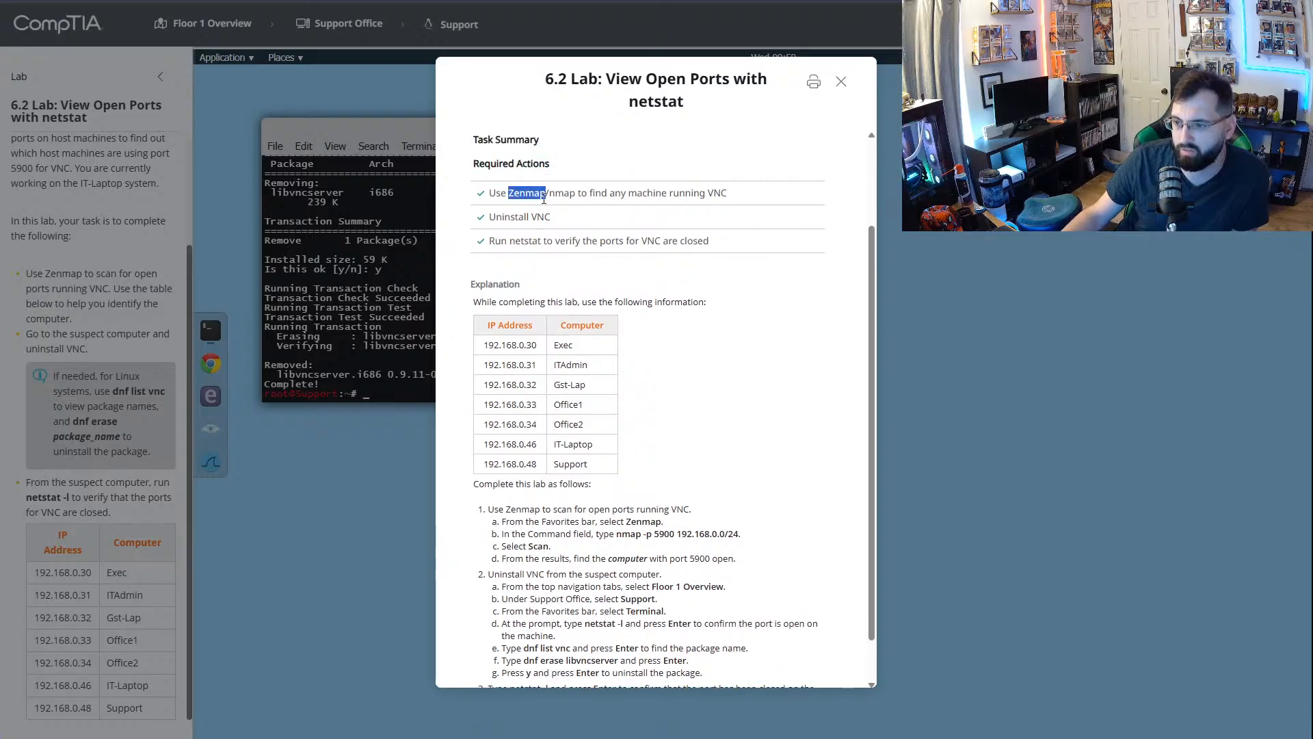
{"action": "left_click", "coordinate": [845, 85]}
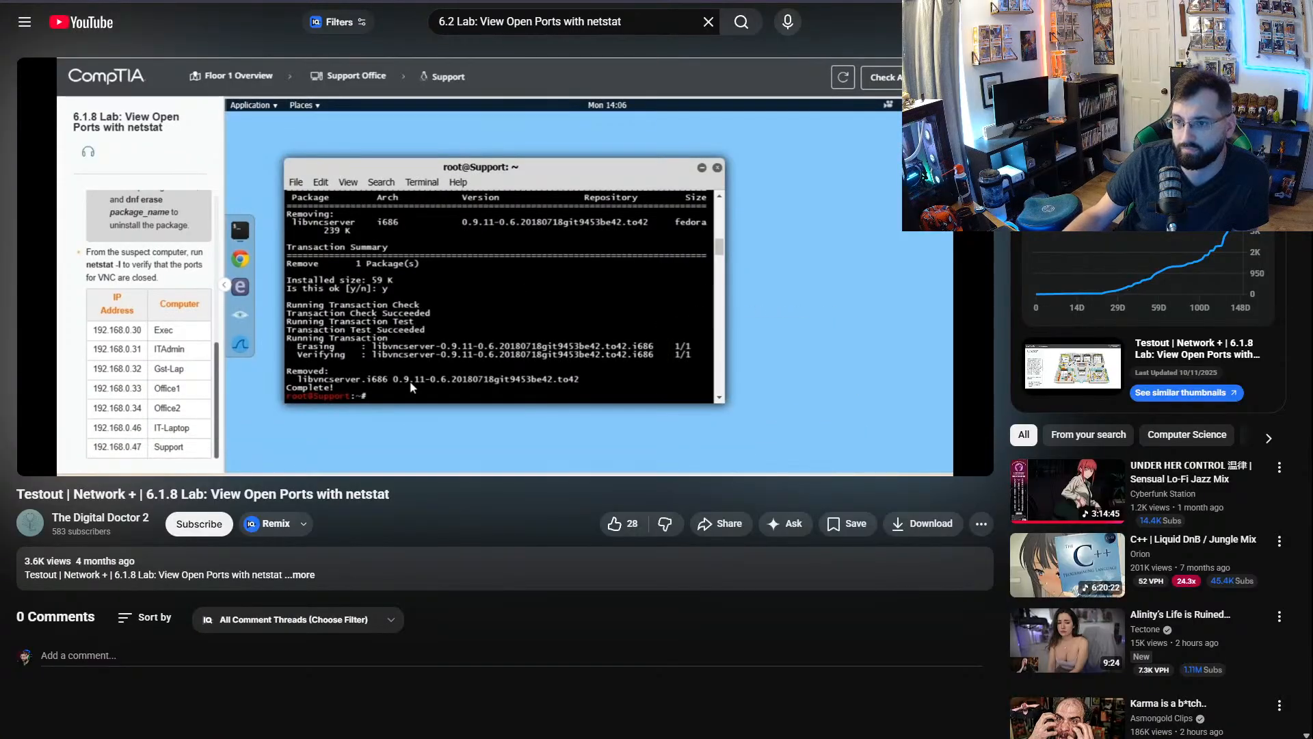
- Return to the CertMaster Labs outline, open 6.3 Lab: Configure a DHCP Server, read its task description and start the lab
{"action": "left_click", "coordinate": [274, 2]}
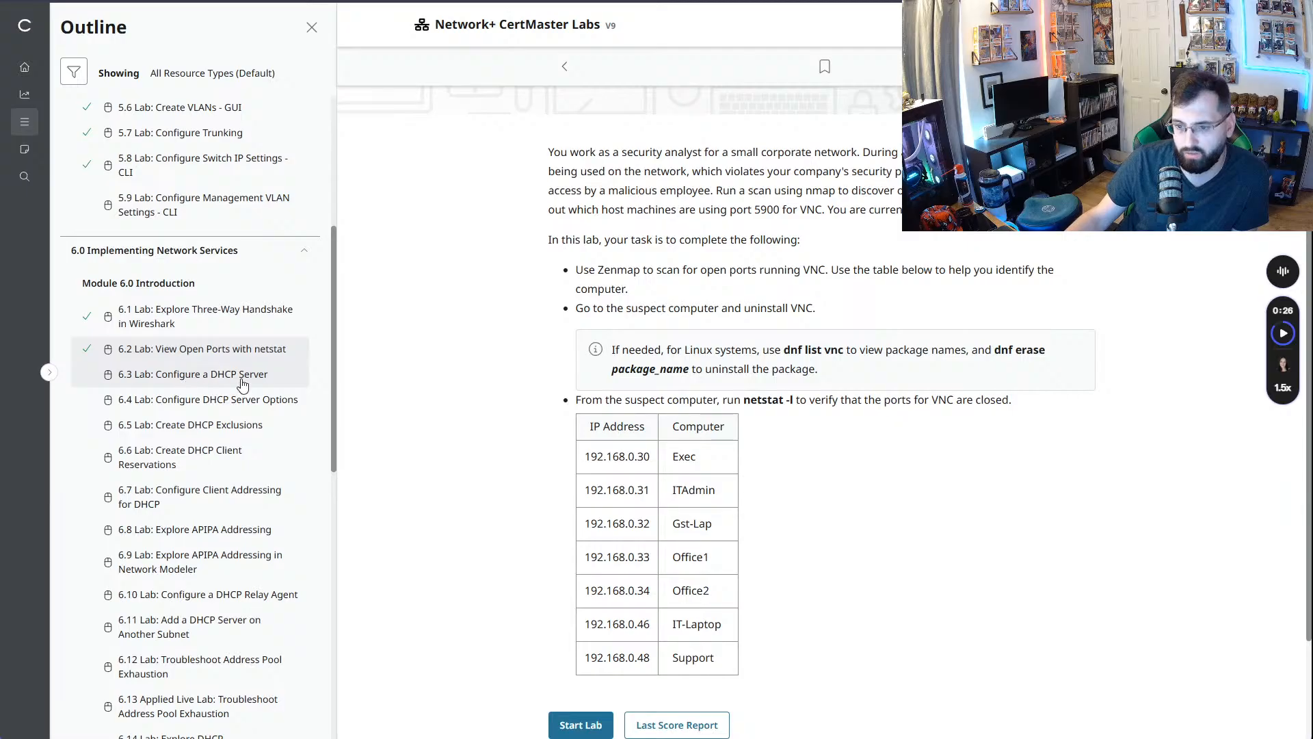
{"action": "left_click", "coordinate": [243, 383]}
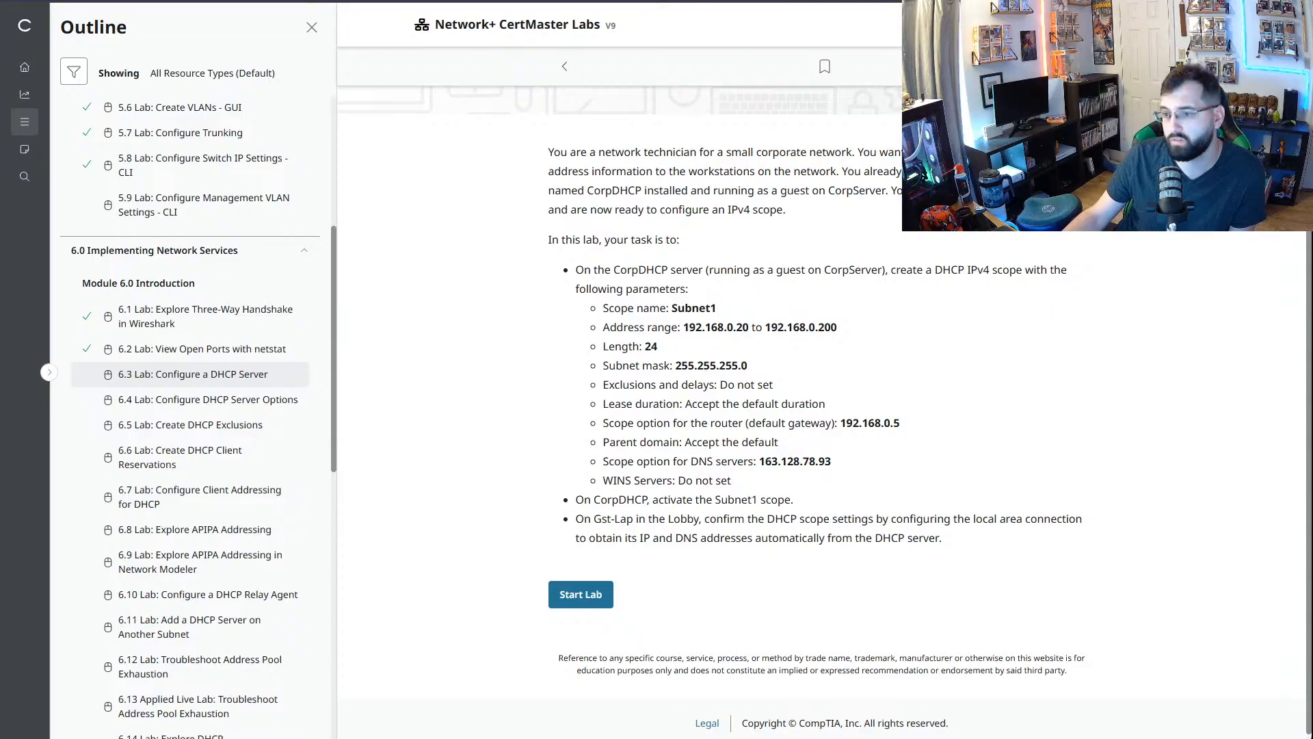
{"action": "left_click_drag", "start_coordinate": [548, 152], "coordinate": [1050, 535]}
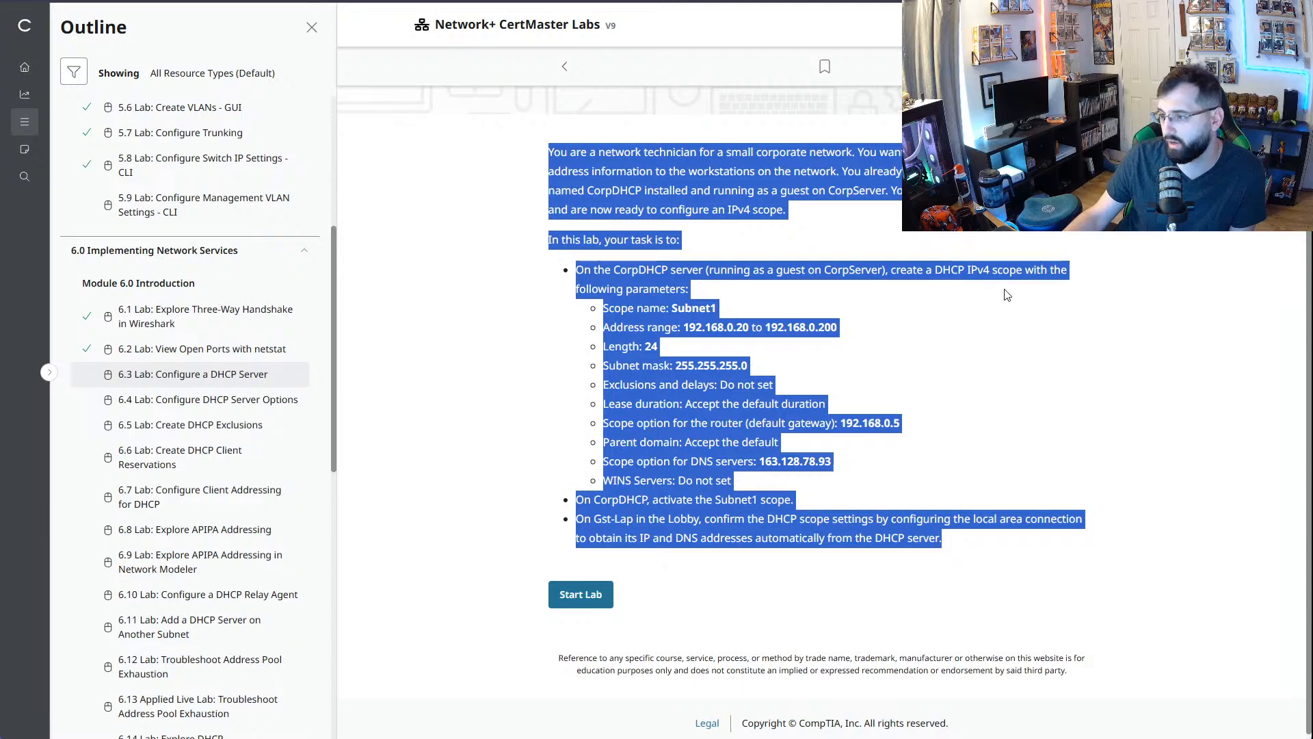
{"action": "left_click", "coordinate": [946, 486]}
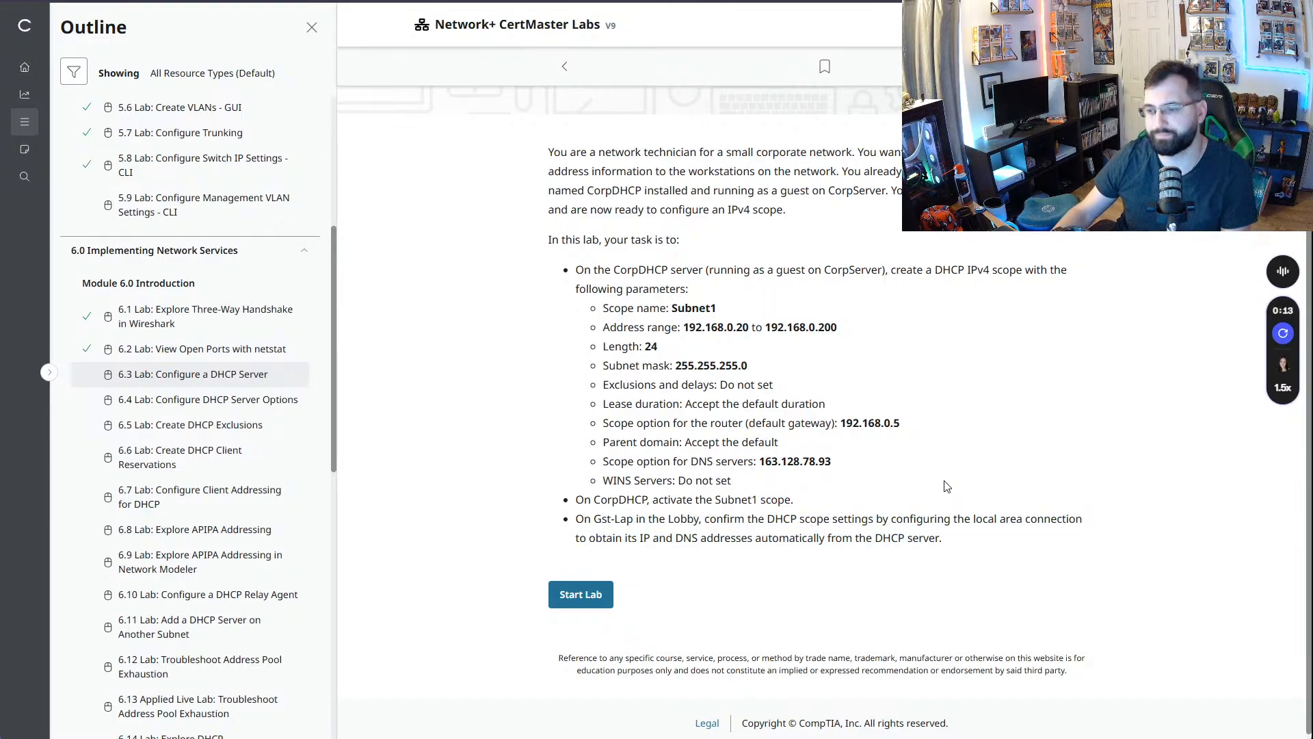
{"action": "left_click", "coordinate": [598, 608]}
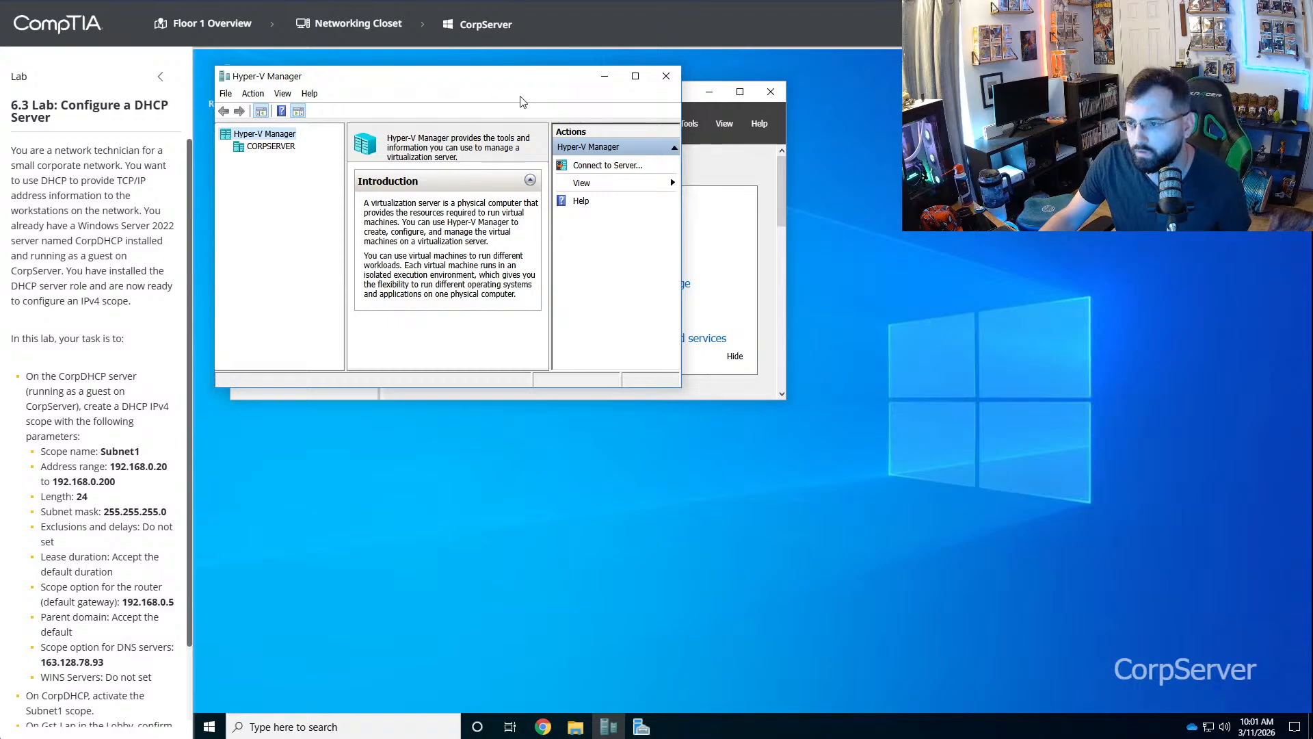
- Arrange the Server Manager and Hyper-V Manager windows side by side on the CorpServer desktop
{"action": "left_click_drag", "start_coordinate": [528, 83], "coordinate": [1016, 98]}
{"action": "left_click", "coordinate": [560, 101]}
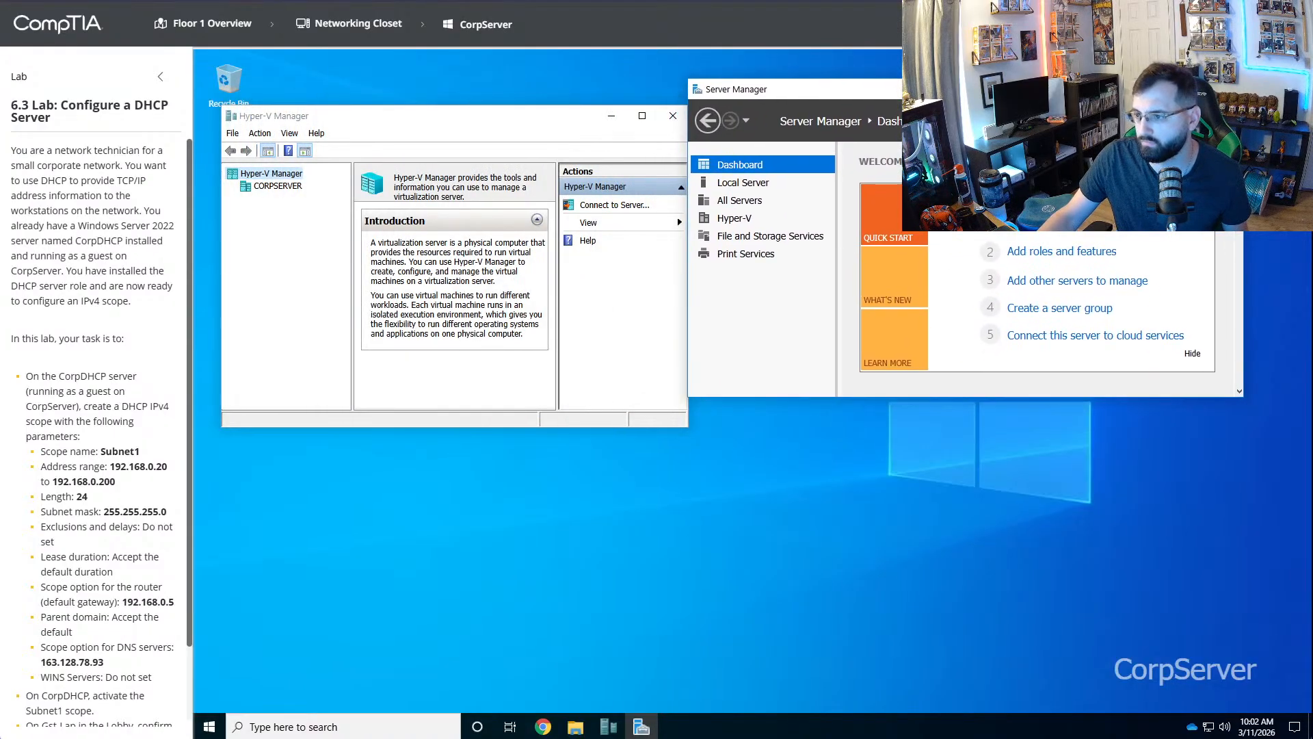
{"action": "right_click", "coordinate": [691, 219]}
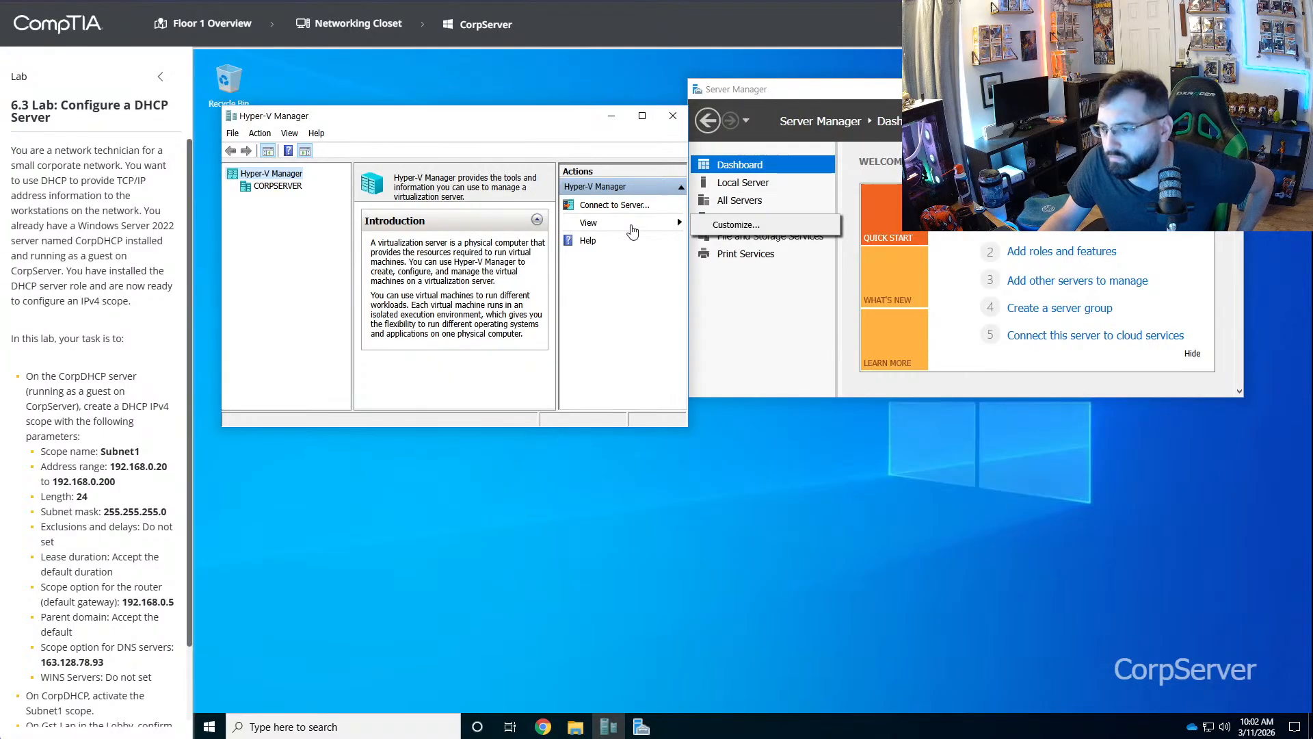
{"action": "left_click", "coordinate": [735, 224]}
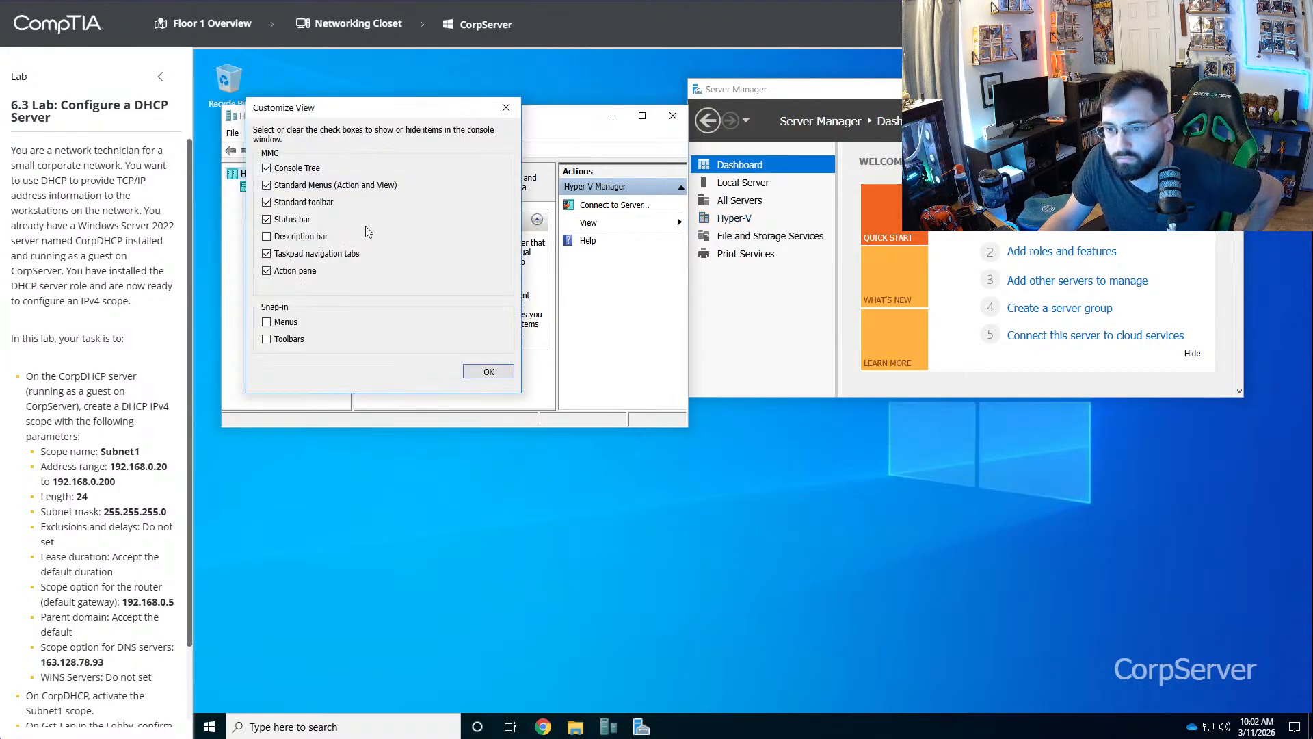
{"action": "left_click", "coordinate": [506, 108]}
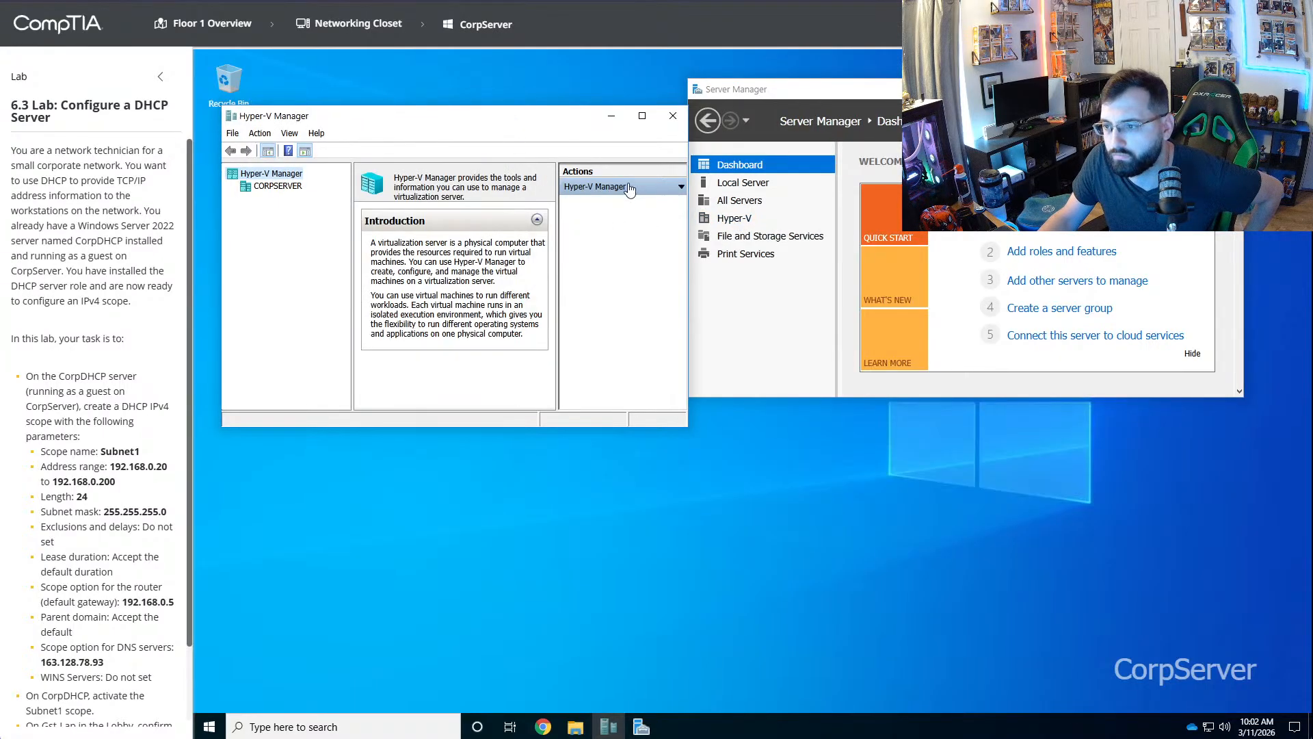
- Show the virtual machines hosted on CORPSERVER and widen the Hyper-V Manager window to fit their details
{"action": "left_click", "coordinate": [279, 188]}
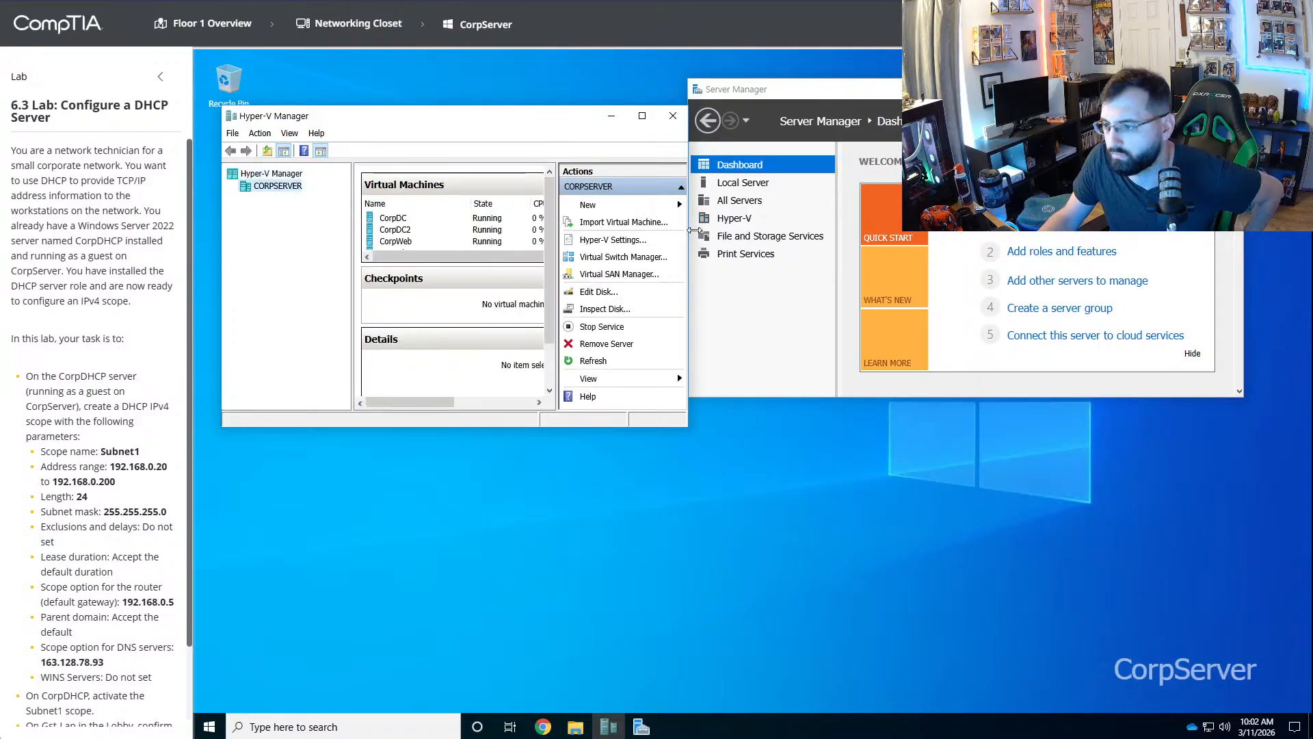
{"action": "left_click_drag", "start_coordinate": [691, 231], "coordinate": [970, 233]}
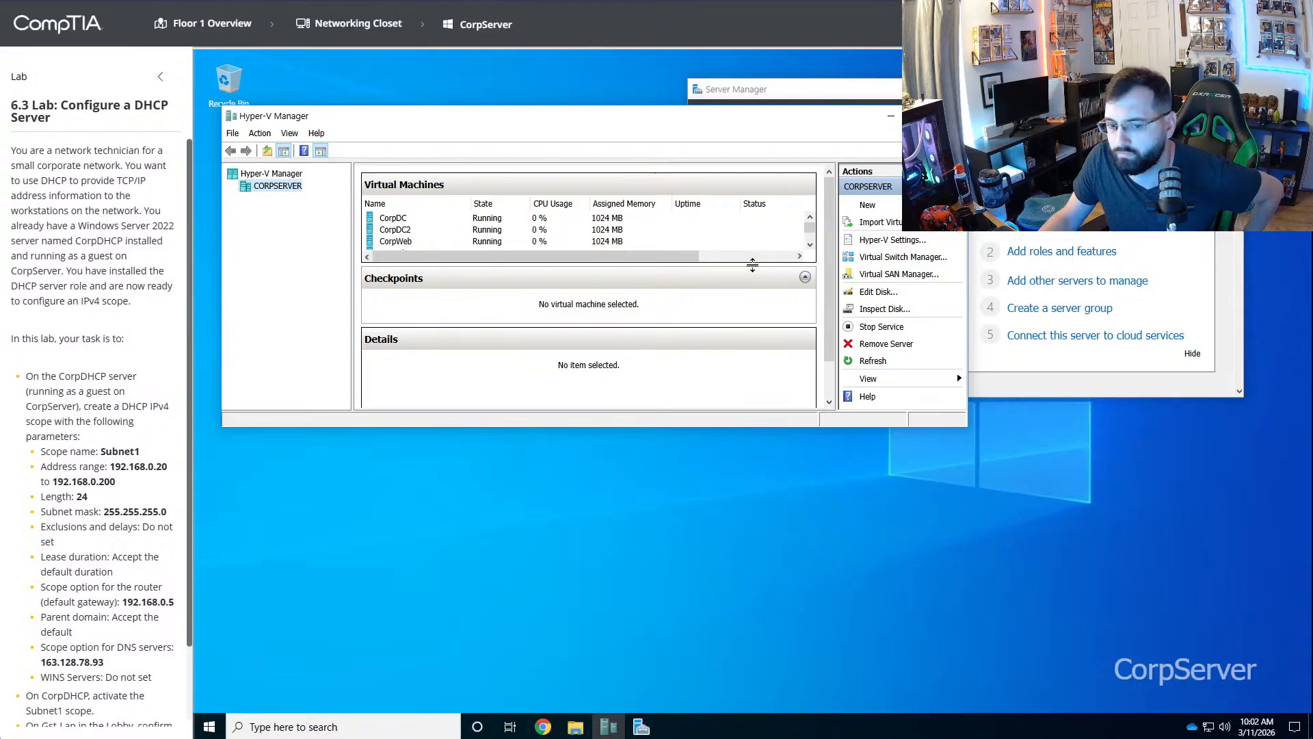